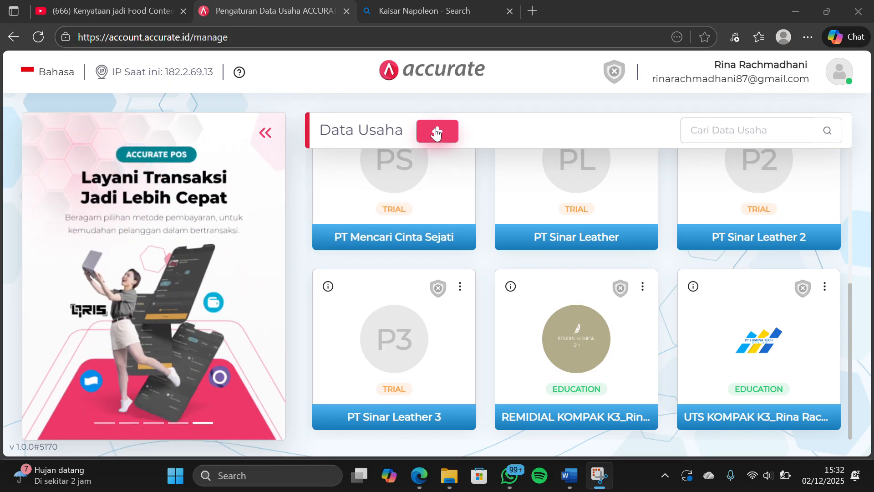
# Start a new business data record and name it PT Sinar Leather
pyautogui.click(436, 132)
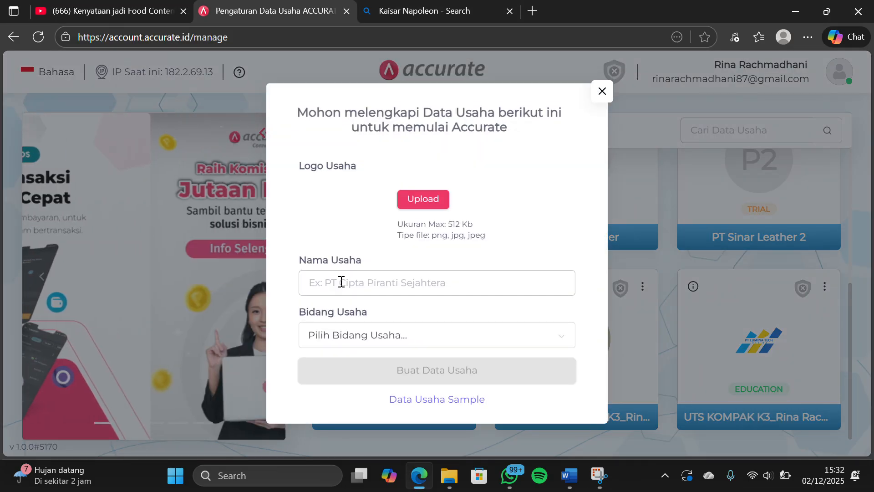
pyautogui.click(343, 282)
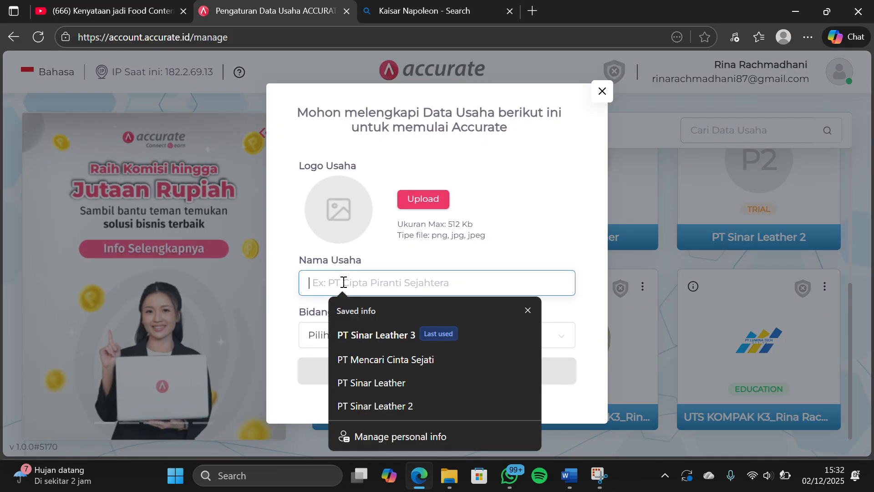
pyautogui.write('Pt s')
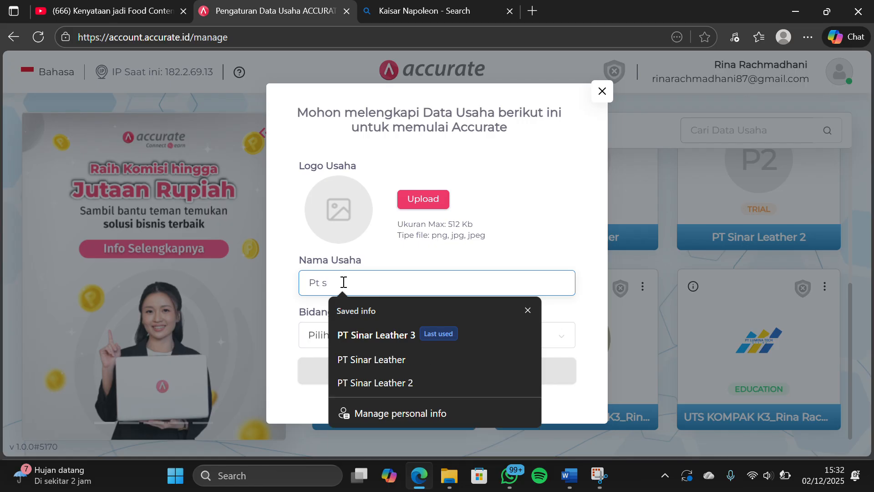
pyautogui.press('BackSpace')
pyautogui.press('BackSpace')
pyautogui.press('BackSpace')
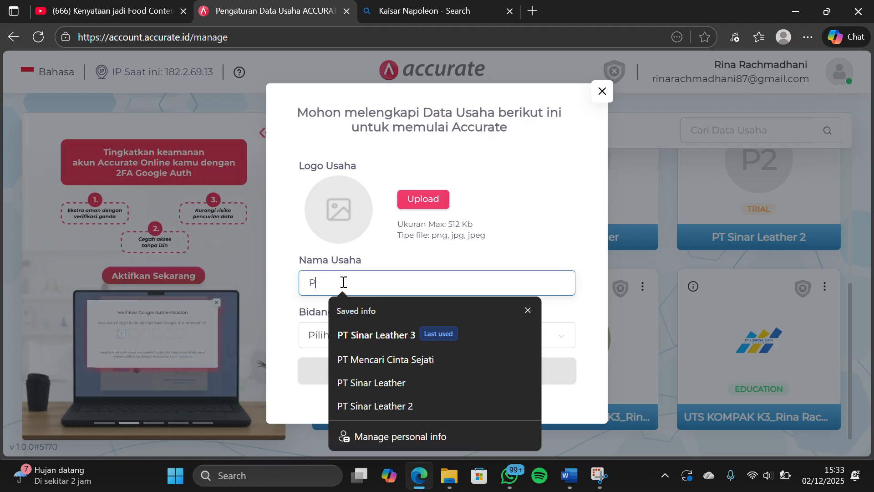
pyautogui.write('T S')
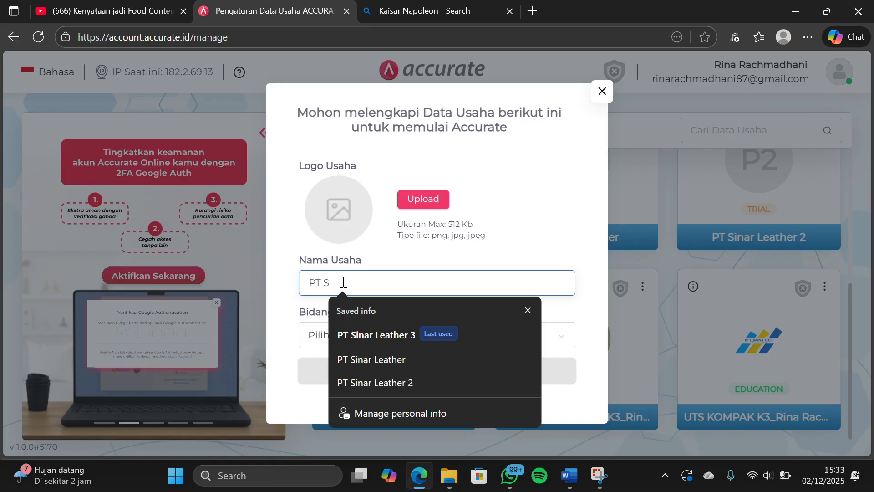
pyautogui.write('inar L')
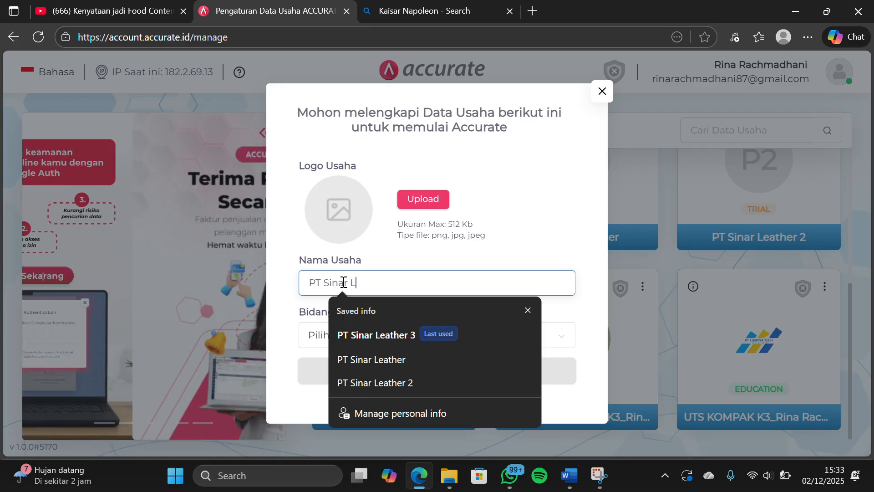
pyautogui.write('eather')
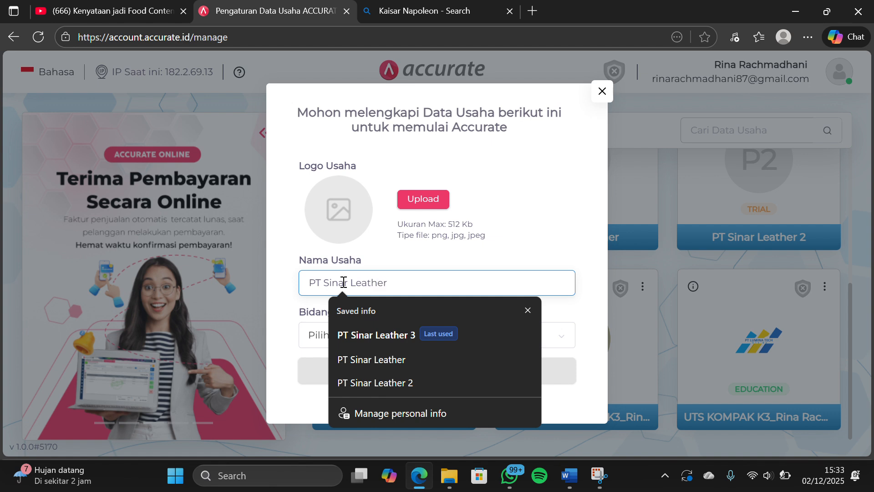
pyautogui.click(446, 269)
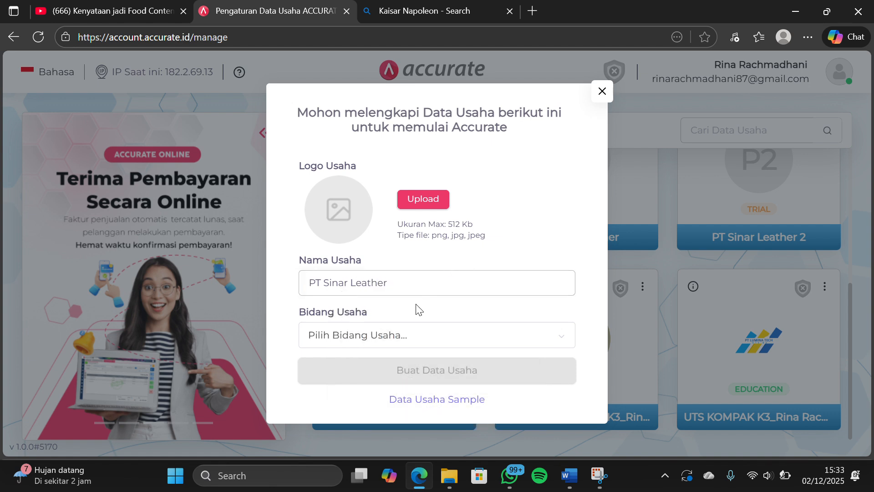
# Set the business field to Others (Lainnya), create the business data and continue into it
pyautogui.click(397, 335)
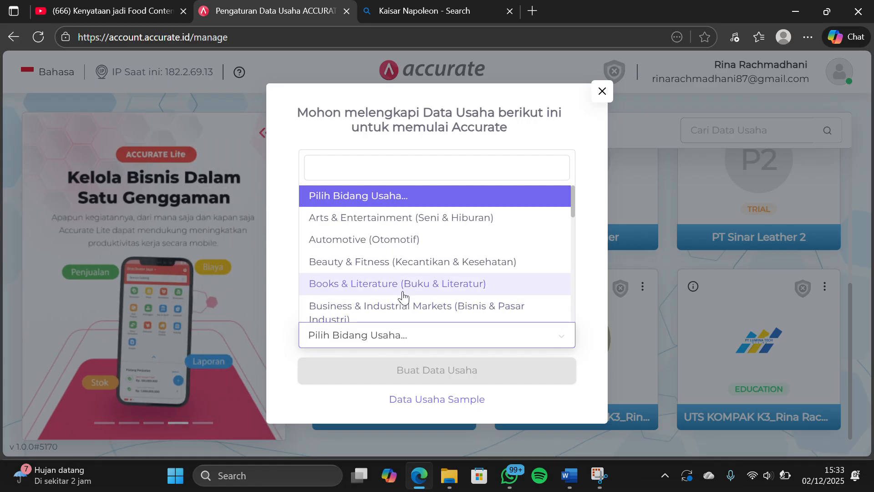
pyautogui.scroll(-5, 403, 296)
pyautogui.scroll(-5, 403, 296)
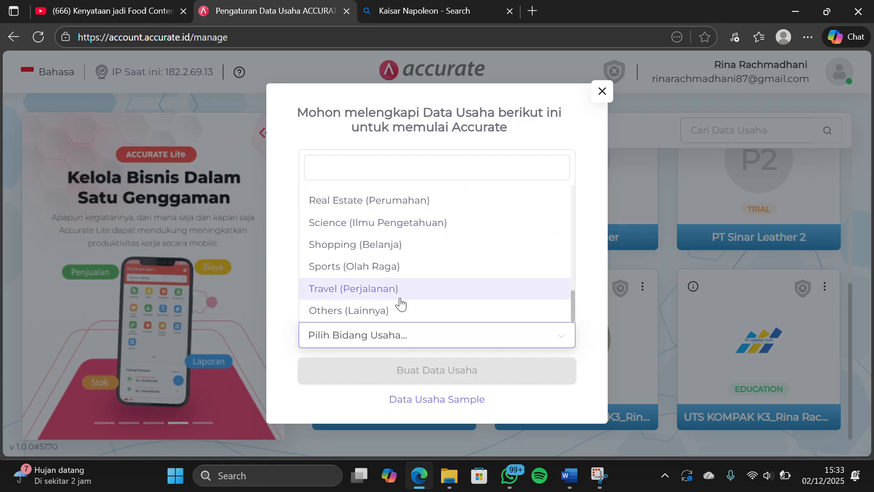
pyautogui.click(396, 311)
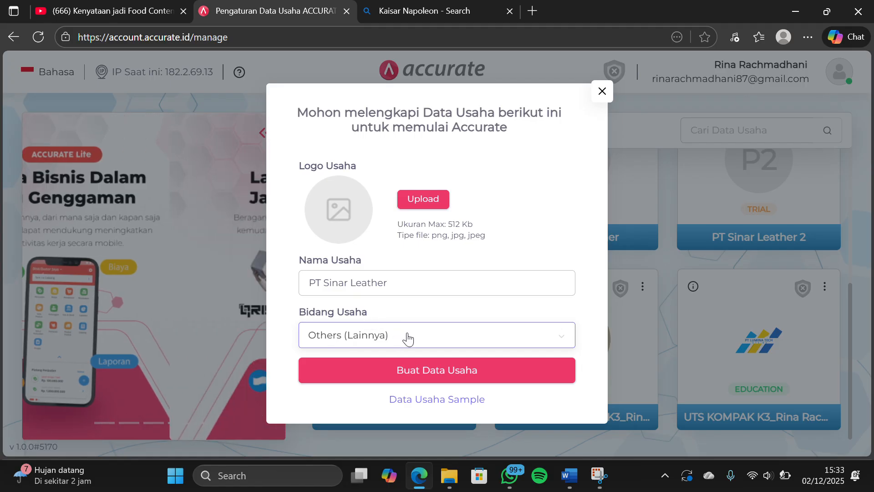
pyautogui.click(427, 363)
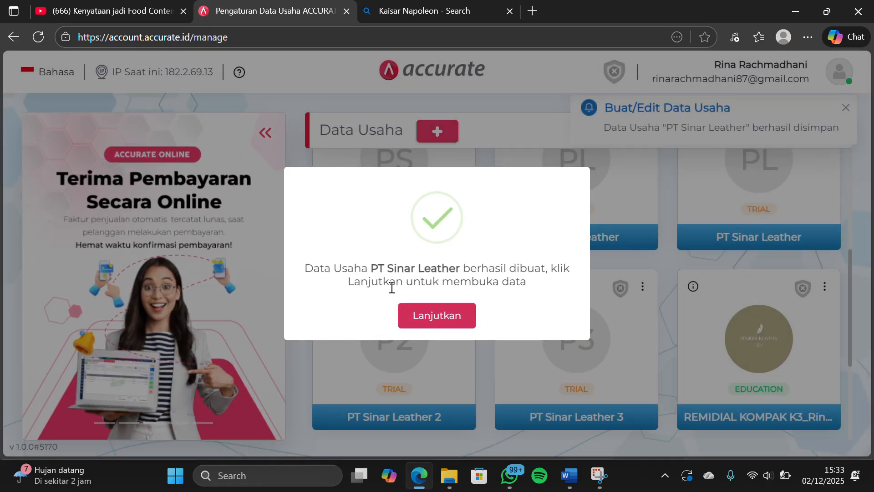
pyautogui.click(417, 303)
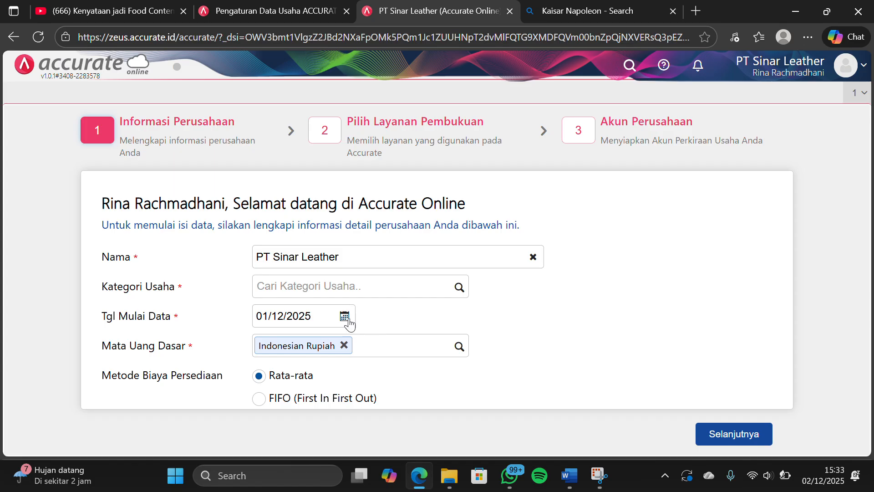
# Complete the company information with category DISTRIBUTOR, data start date 31/12/2023 and FIFO inventory costing, and proceed to the bookkeeping service
pyautogui.click(458, 289)
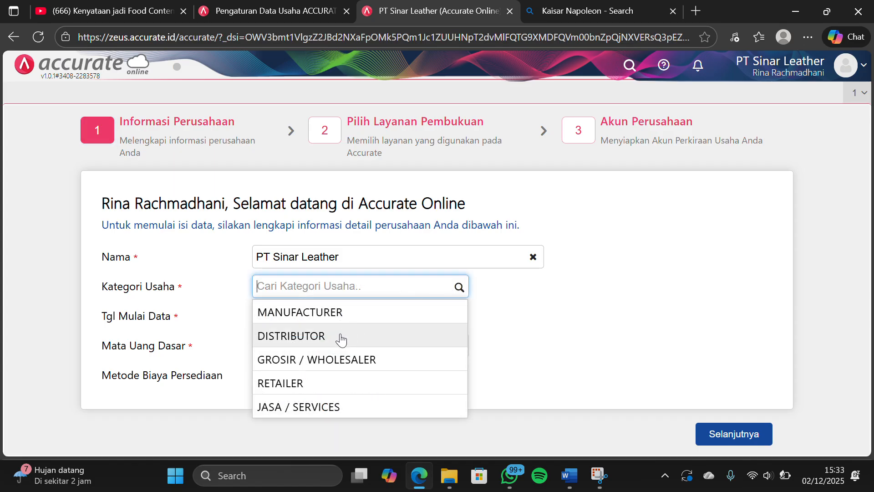
pyautogui.click(332, 332)
pyautogui.click(314, 321)
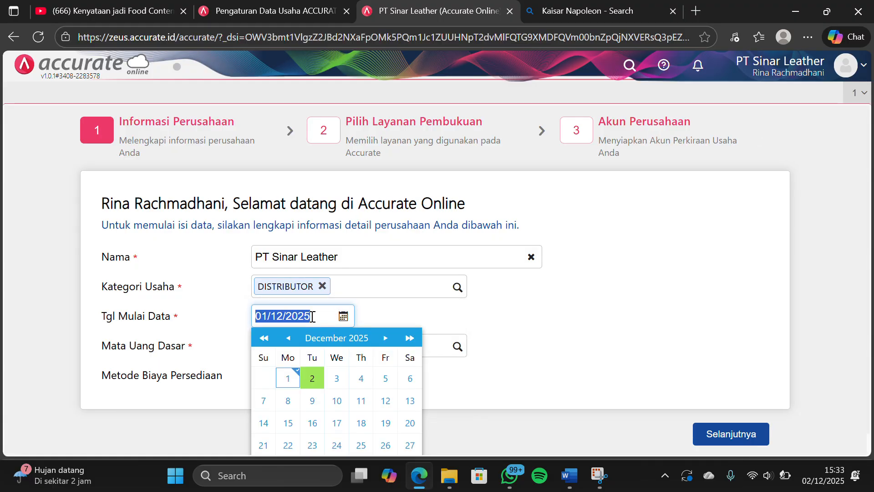
pyautogui.write('31/12/')
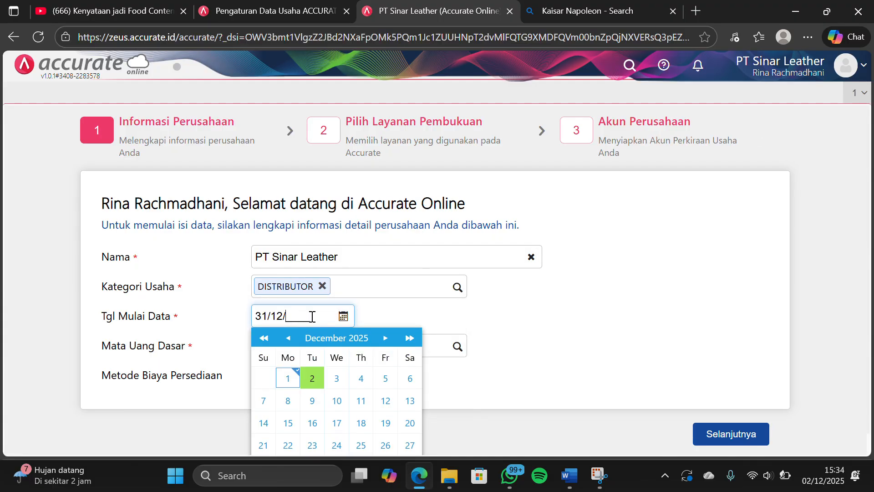
pyautogui.write('2023')
pyautogui.click(510, 318)
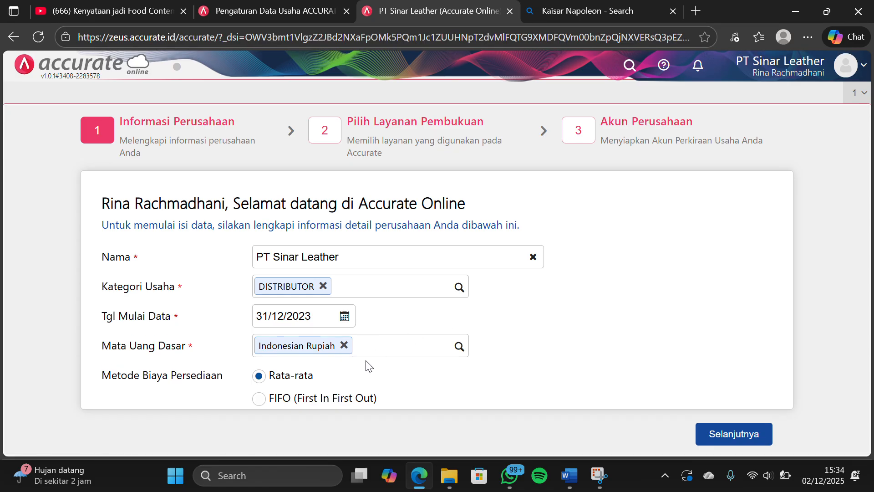
pyautogui.click(259, 399)
pyautogui.click(705, 431)
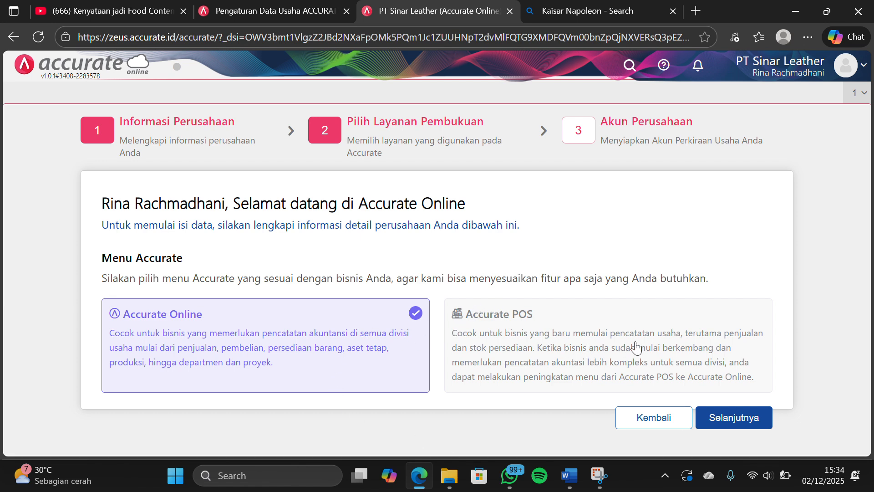
# Keep the Accurate Online service, turn off automatic creation of the account list and finish the company setup
pyautogui.click(753, 418)
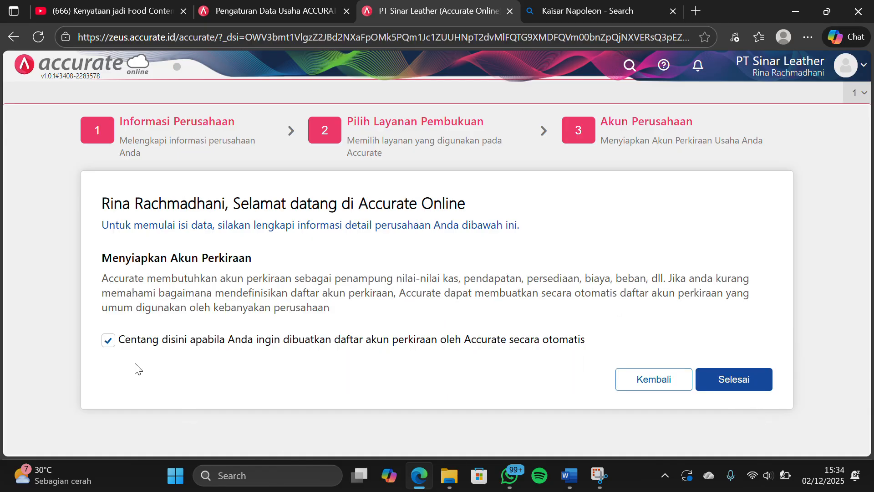
pyautogui.click(111, 344)
pyautogui.click(723, 378)
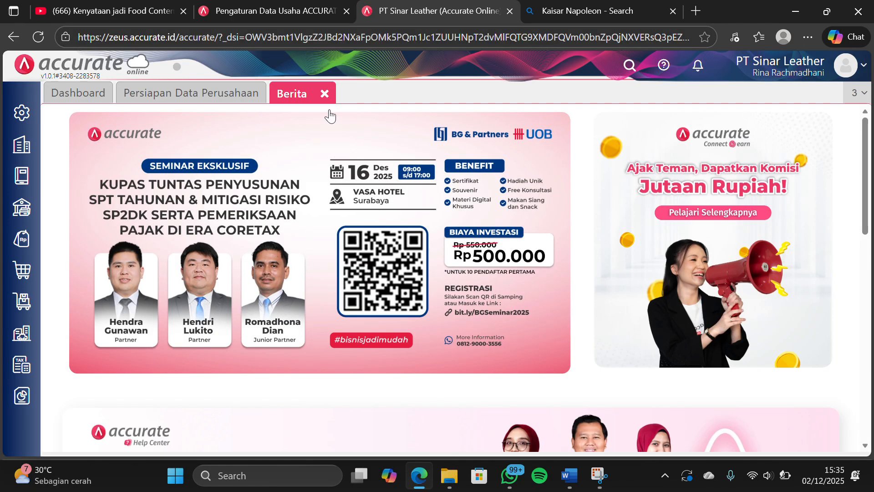
# Close the Berita page and open the company's Preferensi settings
pyautogui.click(325, 94)
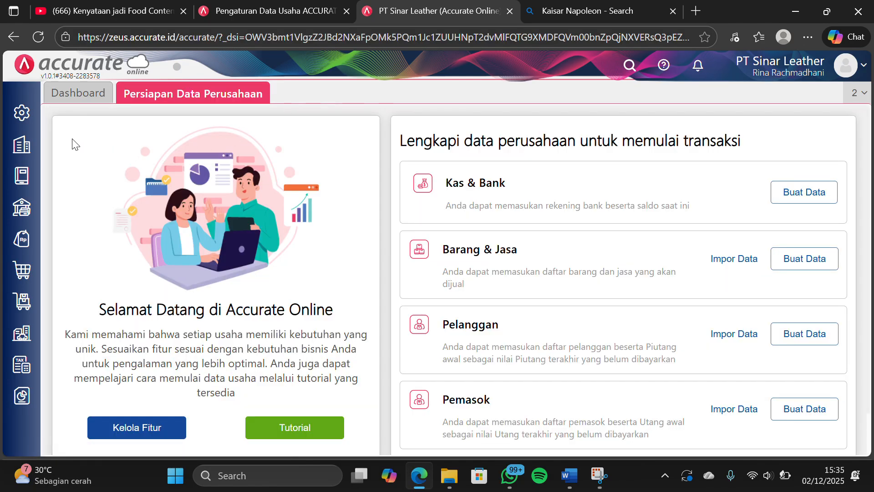
pyautogui.click(23, 115)
pyautogui.click(99, 190)
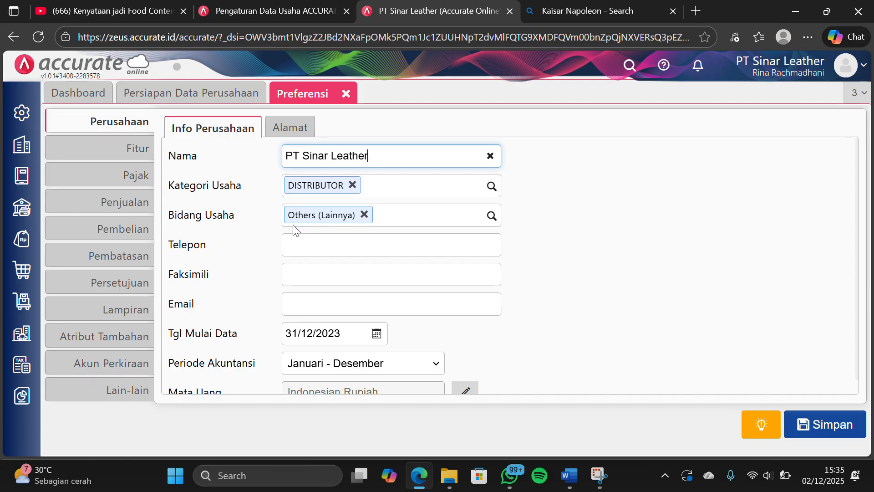
# Fill in the company's telephone and fax numbers in the company information
pyautogui.click(311, 240)
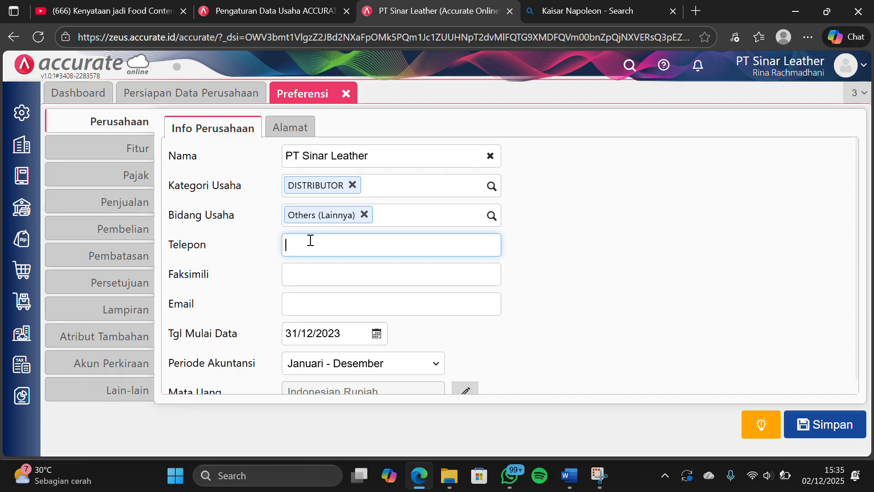
pyautogui.click(310, 274)
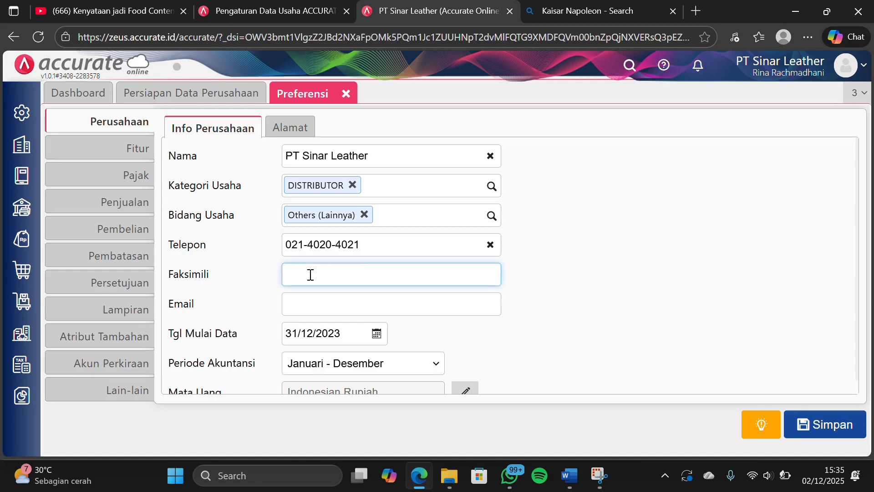
# Fill in the company's e-mail address in the company information
pyautogui.click(309, 304)
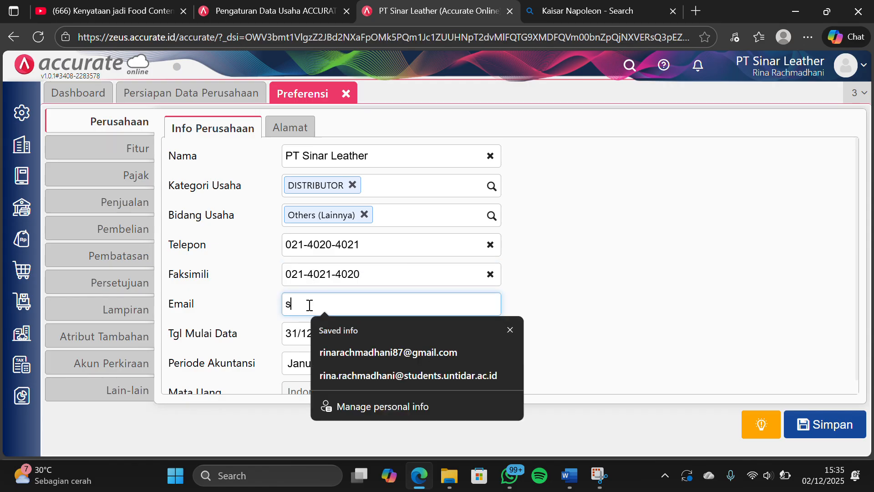
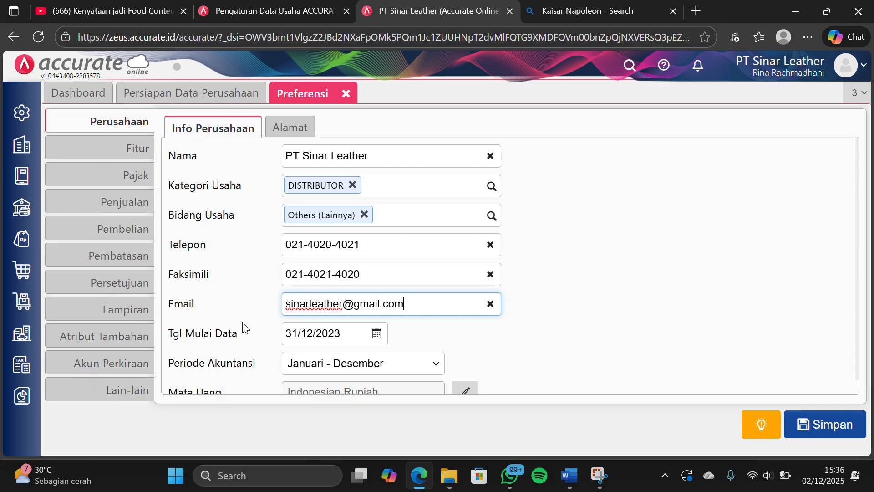
pyautogui.scroll(-1, 410, 267)
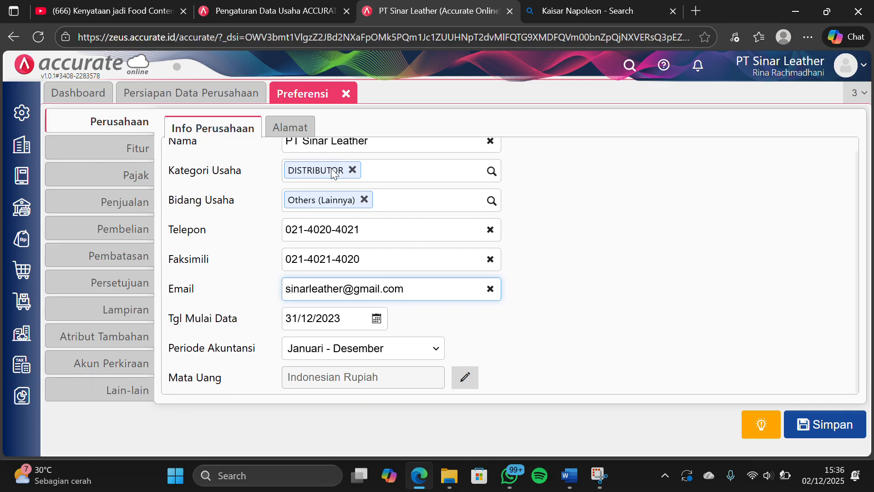
# Fill in the street line of the company's address
pyautogui.click(304, 133)
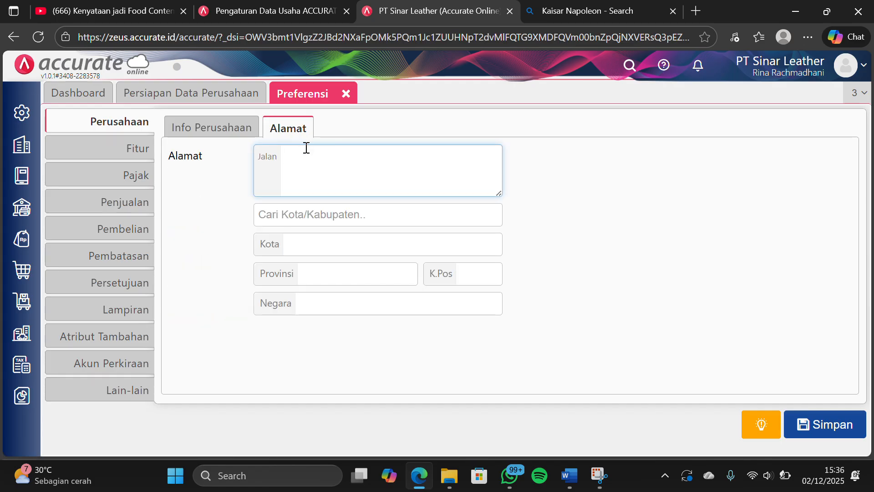
# Look up and select the company's city in the address, and fill in the postal code
pyautogui.click(308, 208)
pyautogui.write('b')
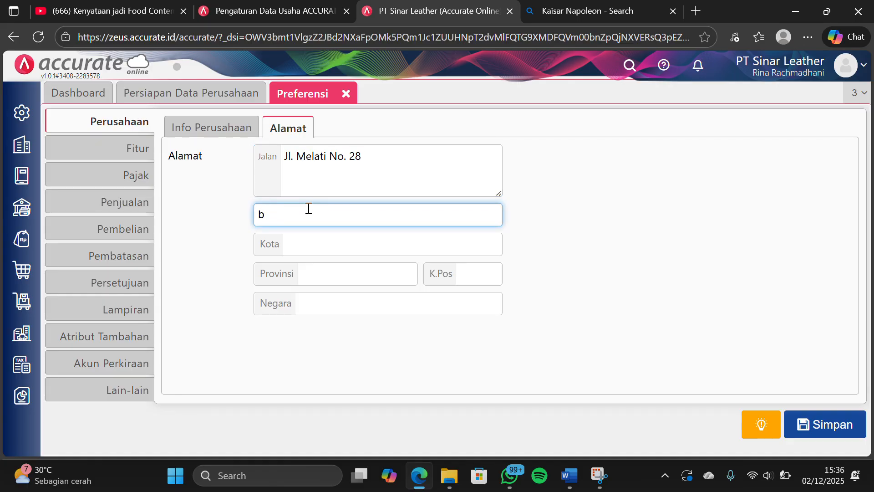
pyautogui.write('andu')
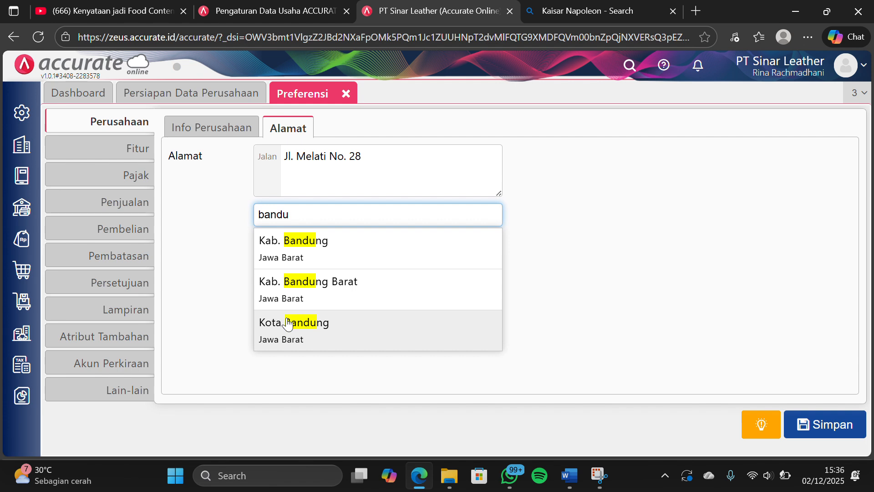
pyautogui.click(288, 321)
pyautogui.click(478, 274)
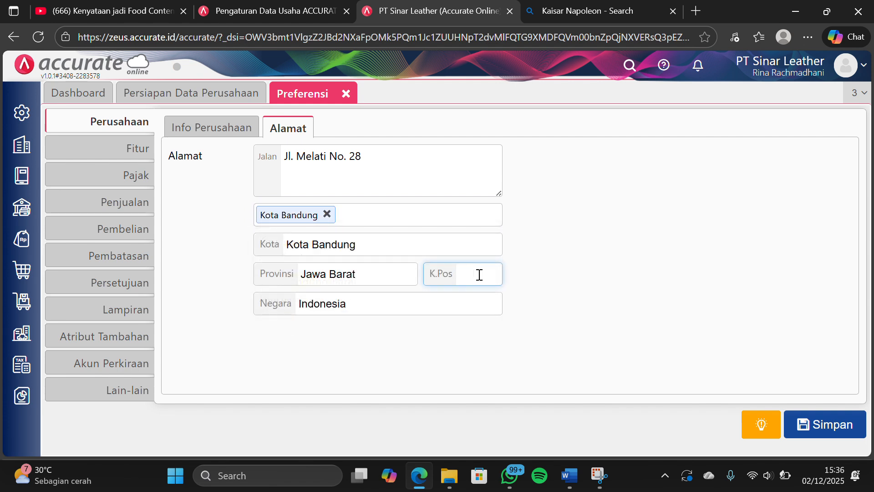
pyautogui.write('54202')
pyautogui.click(658, 263)
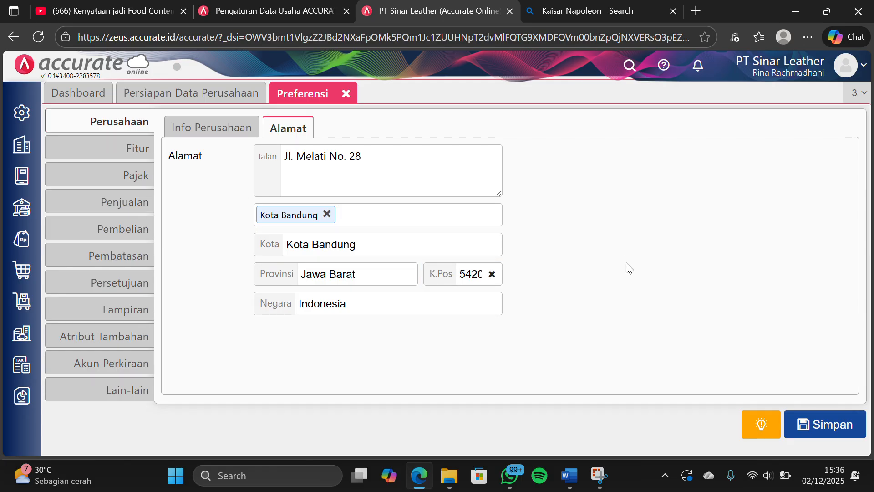
# Save the company address preferences, and enable the Multi Mata Uang feature in the company's basic features
pyautogui.click(796, 424)
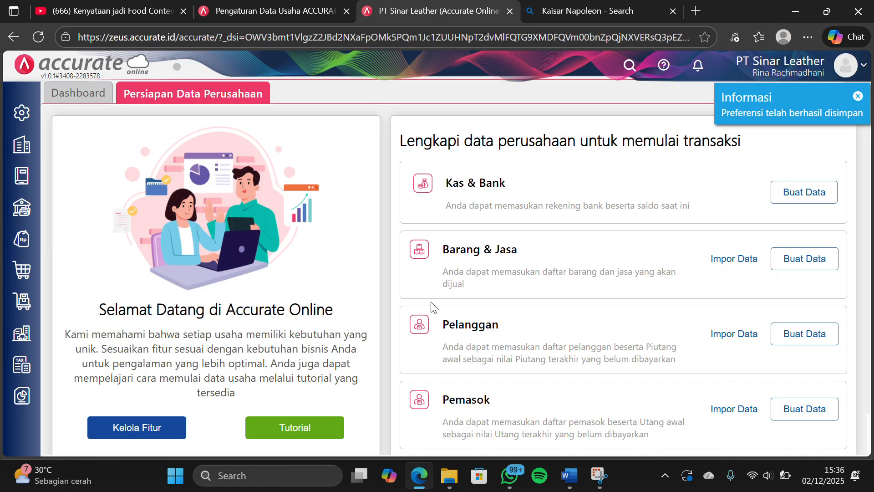
pyautogui.click(22, 113)
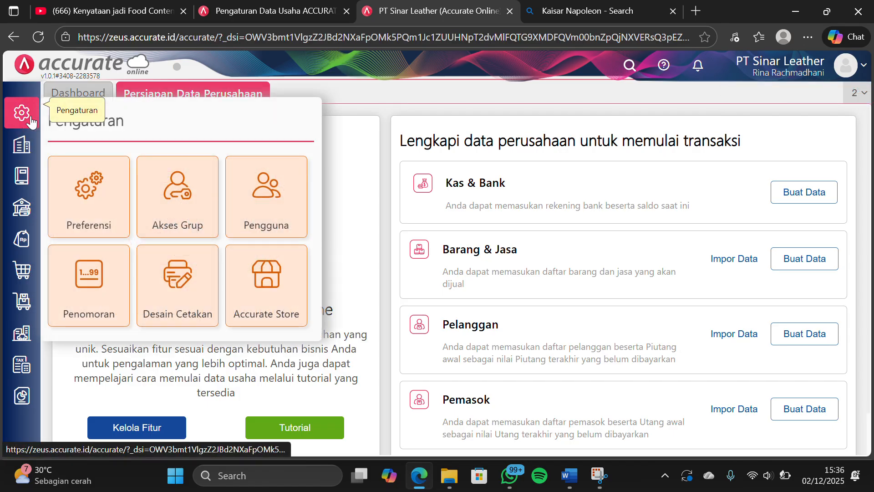
pyautogui.click(88, 191)
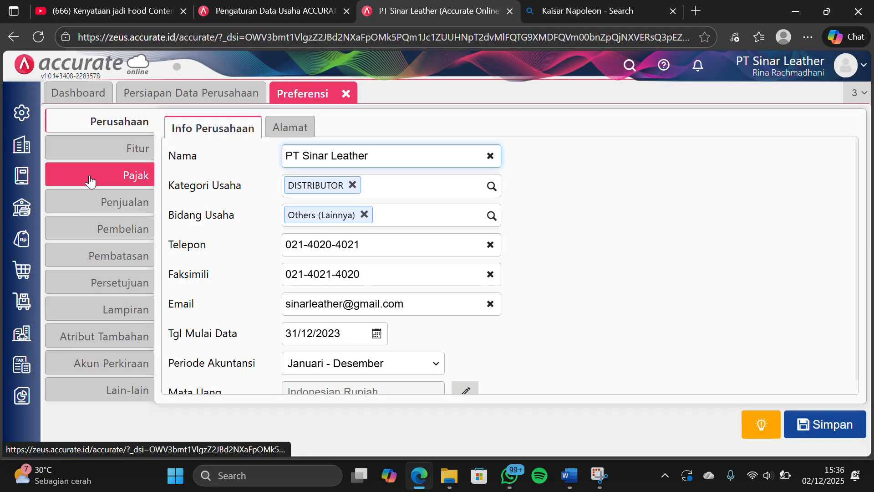
pyautogui.click(97, 156)
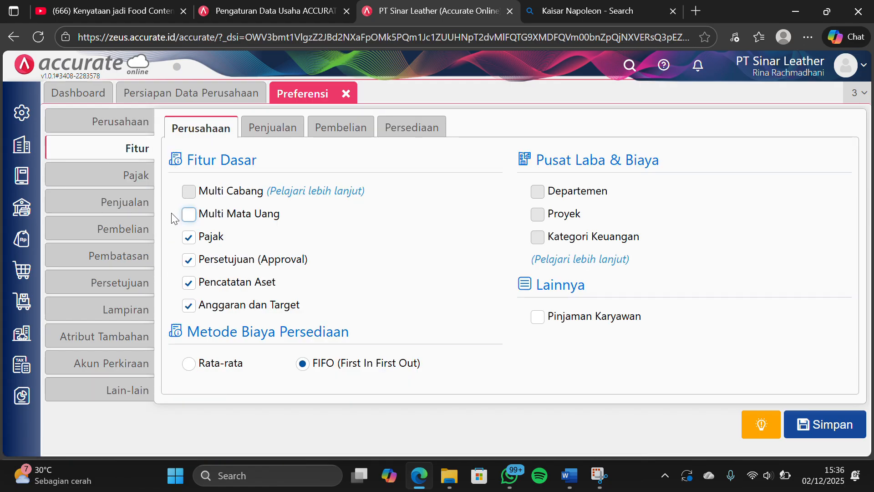
pyautogui.click(188, 215)
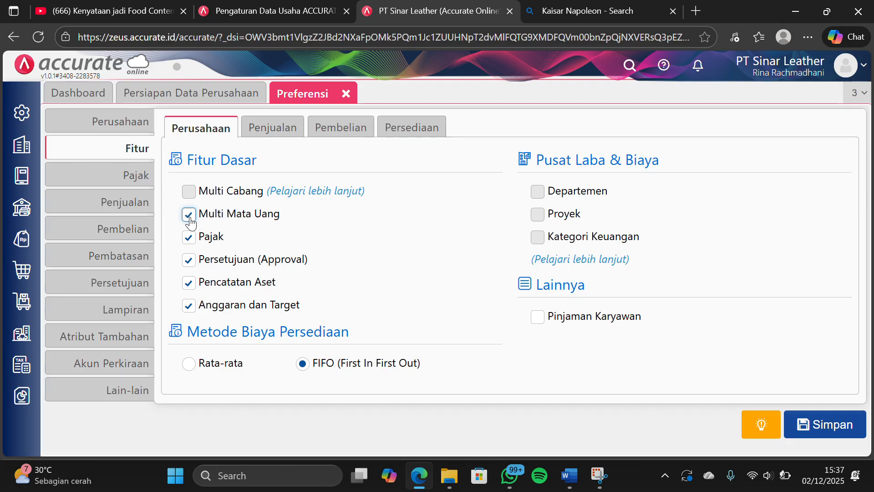
# Review the Penjualan, Pembelian and Persediaan feature settings, and save the preferences
pyautogui.click(264, 131)
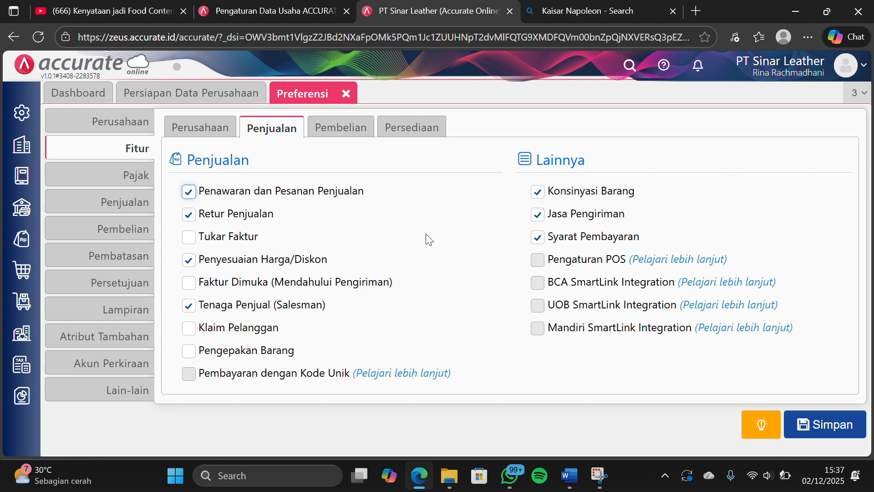
pyautogui.click(357, 135)
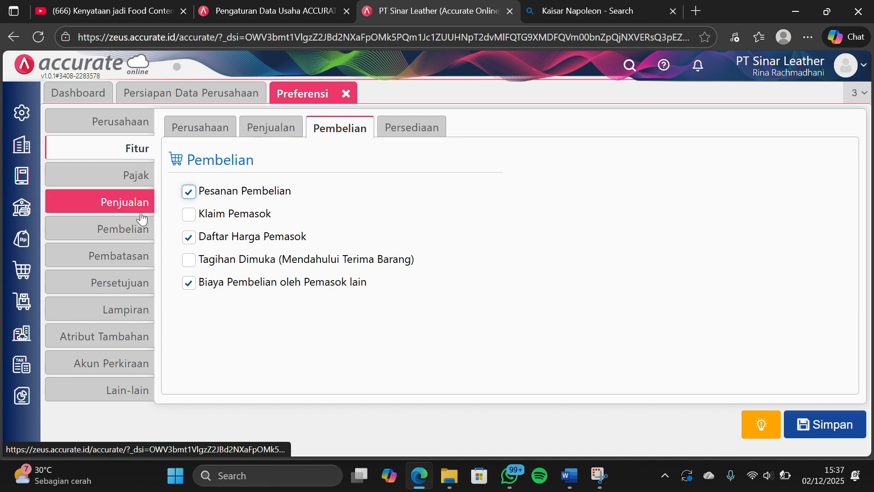
pyautogui.click(400, 128)
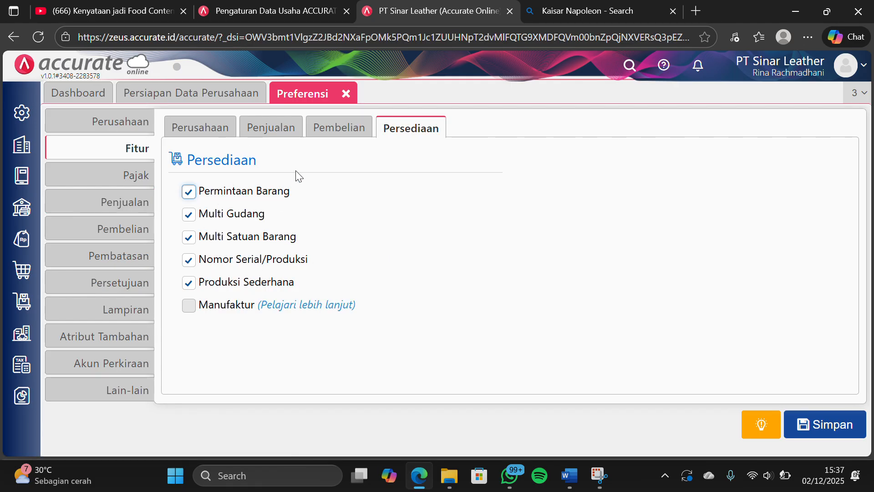
pyautogui.click(218, 130)
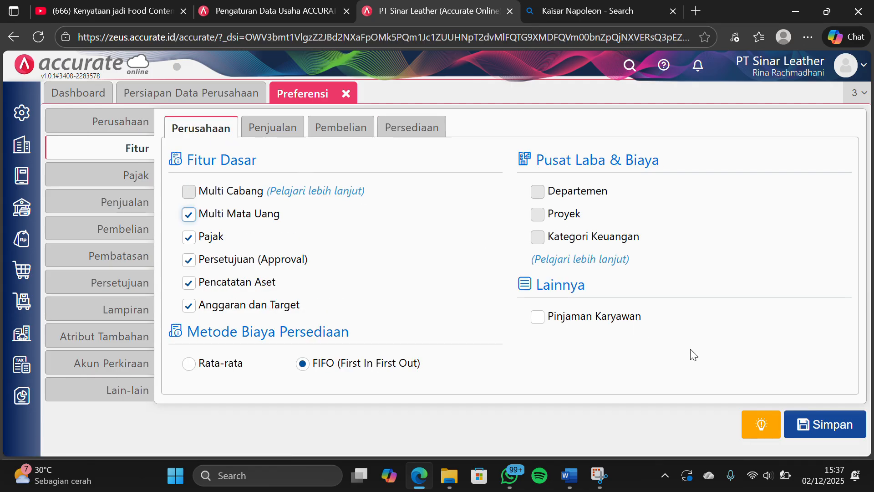
pyautogui.click(833, 427)
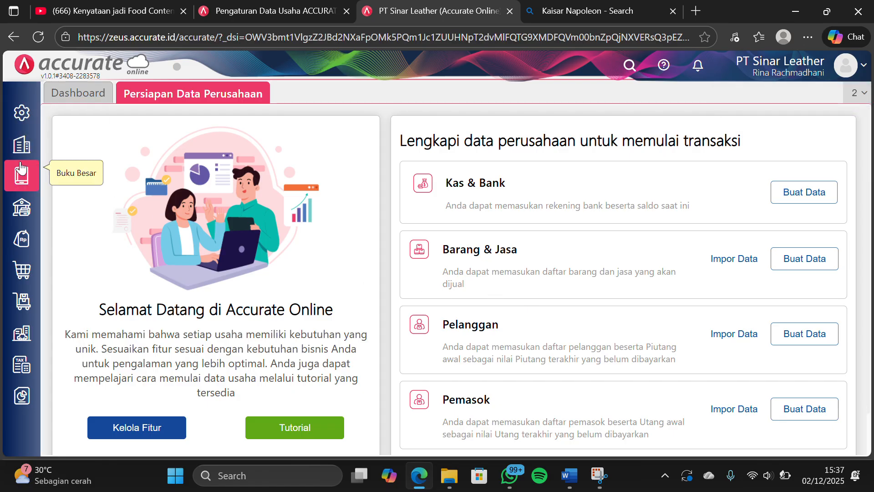
# Add Singapore Dollar as a new company currency, save it, and close the Mata Uang form
pyautogui.click(18, 140)
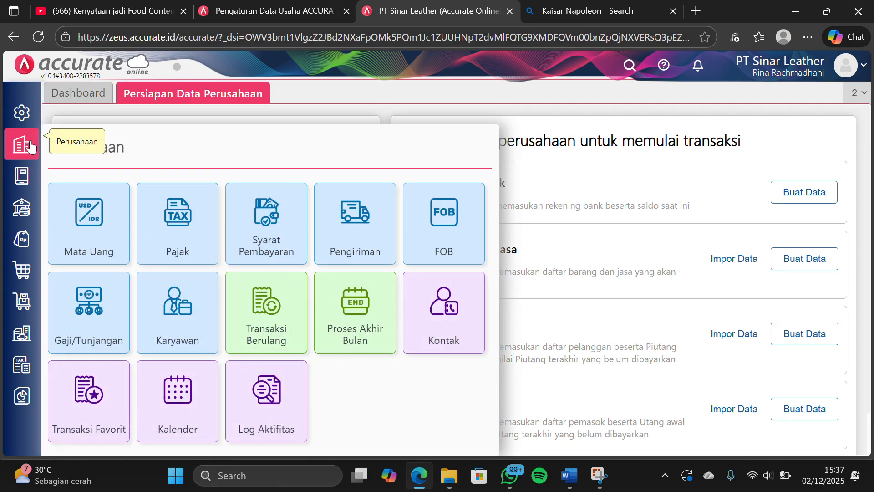
pyautogui.click(101, 220)
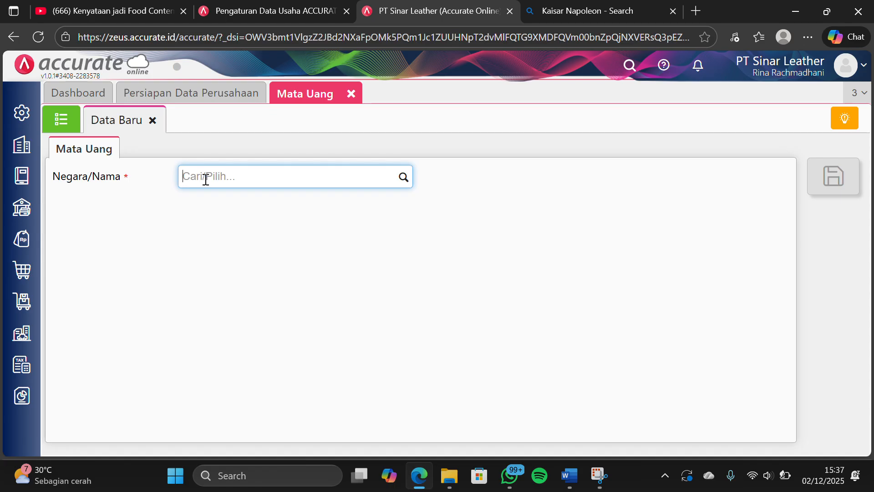
pyautogui.write('sgd')
pyautogui.click(221, 209)
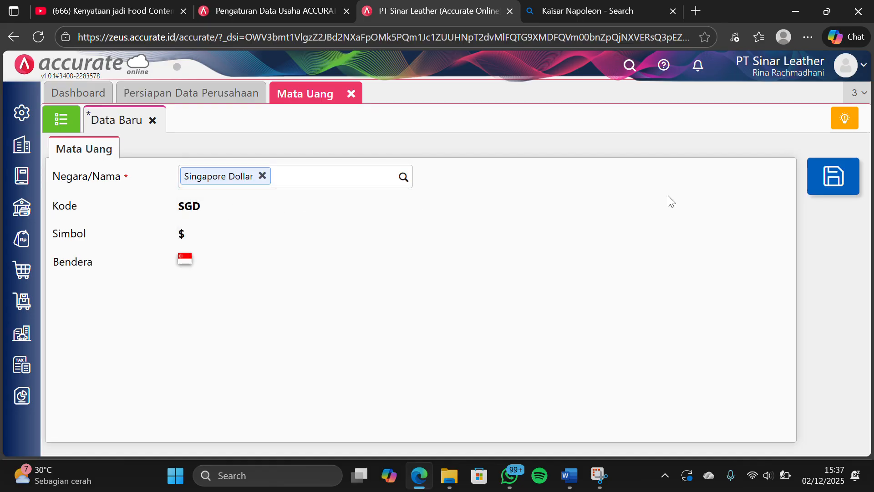
pyautogui.click(814, 188)
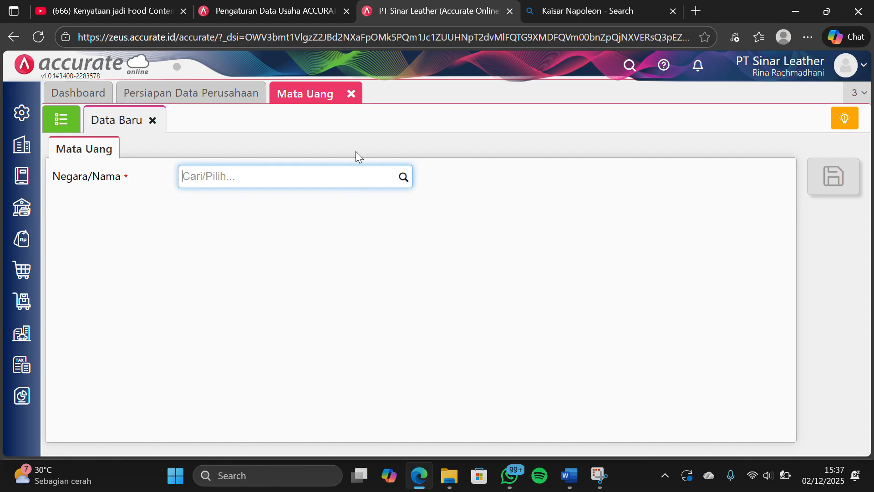
pyautogui.click(351, 94)
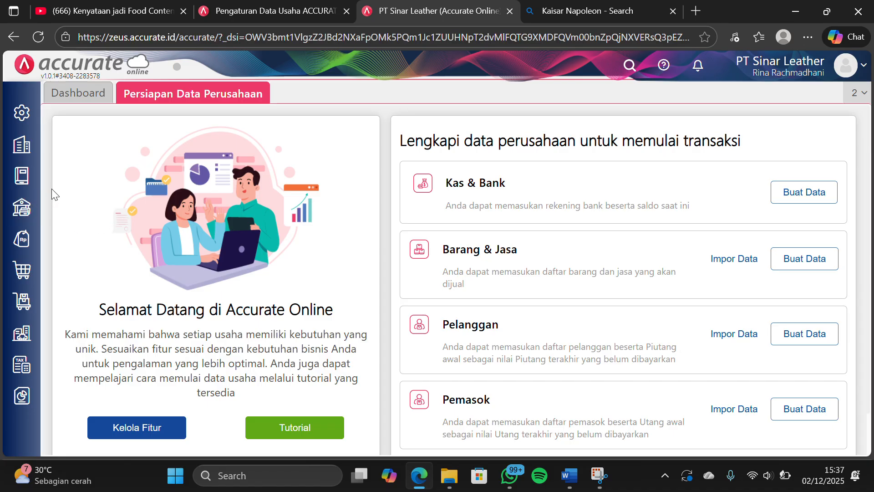
# Open the Akun Perkiraan list in Buku Besar and start an account import from Excel
pyautogui.click(30, 169)
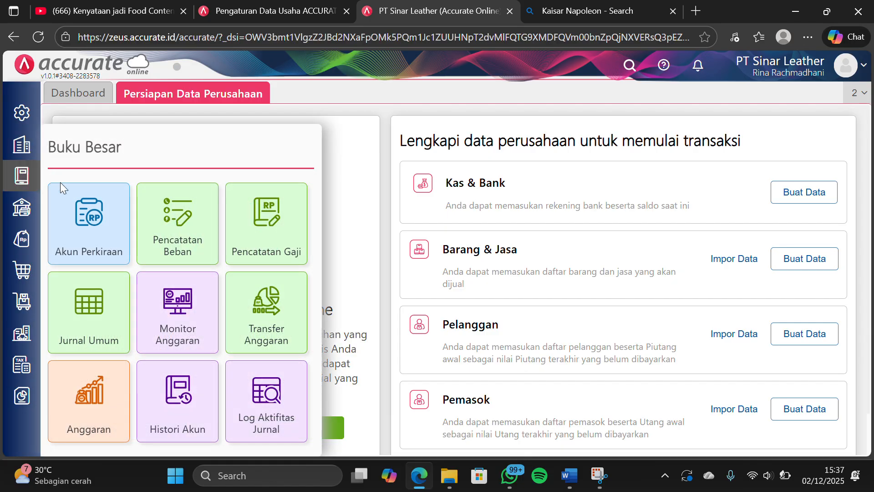
pyautogui.click(81, 200)
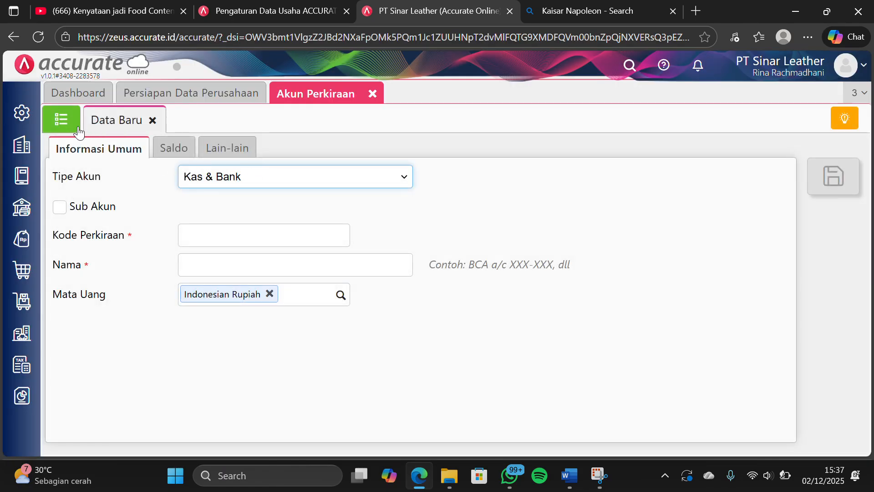
pyautogui.click(69, 124)
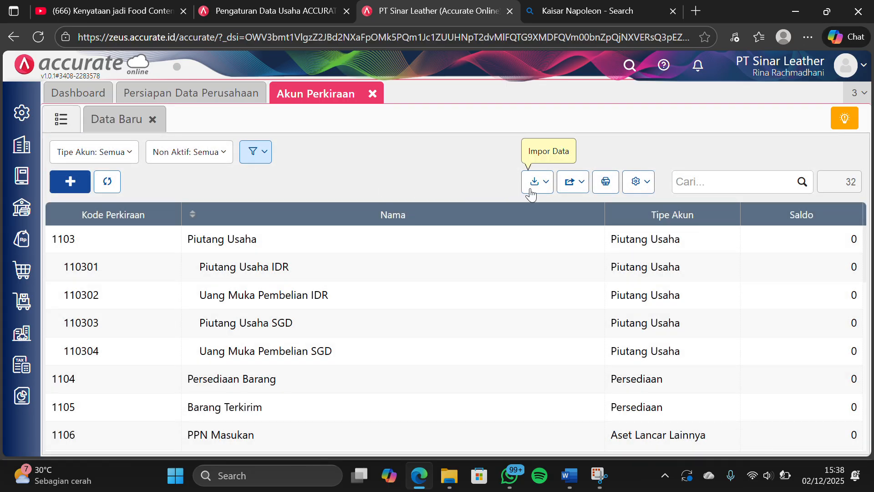
pyautogui.click(531, 194)
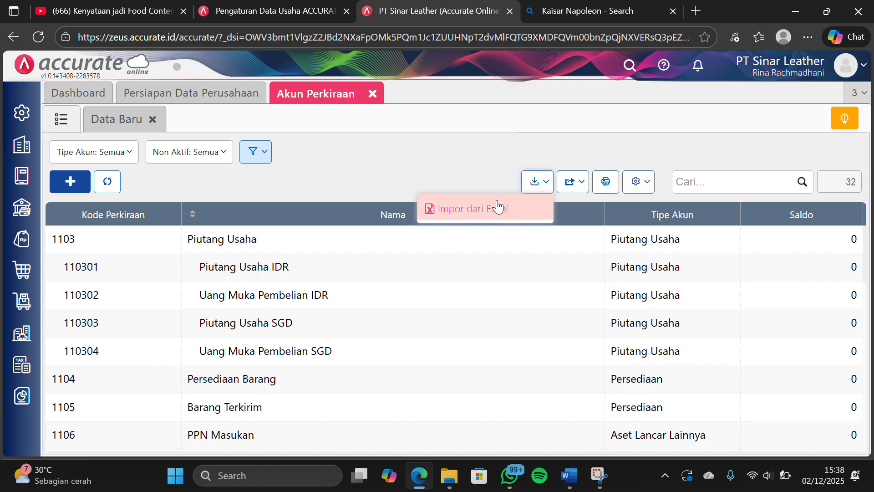
pyautogui.click(485, 205)
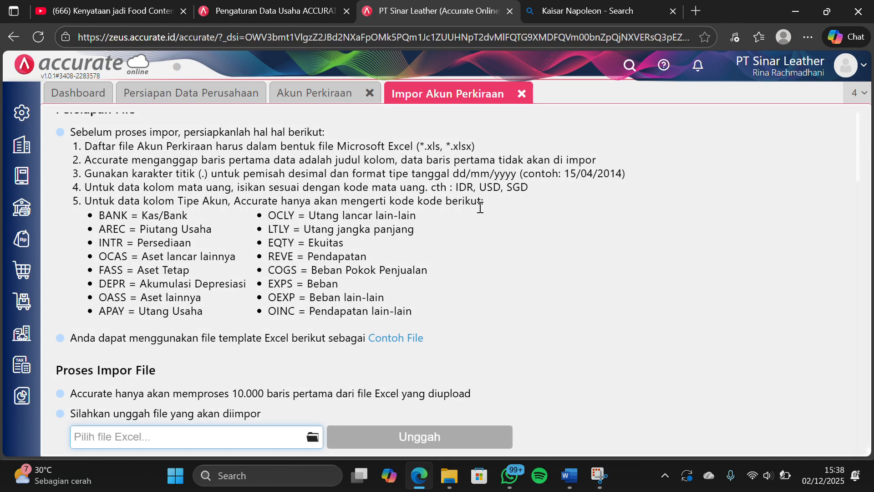
# Upload the file "1. Daftar Akun (1)" from the soal uts kompak folder for the account import
pyautogui.click(313, 437)
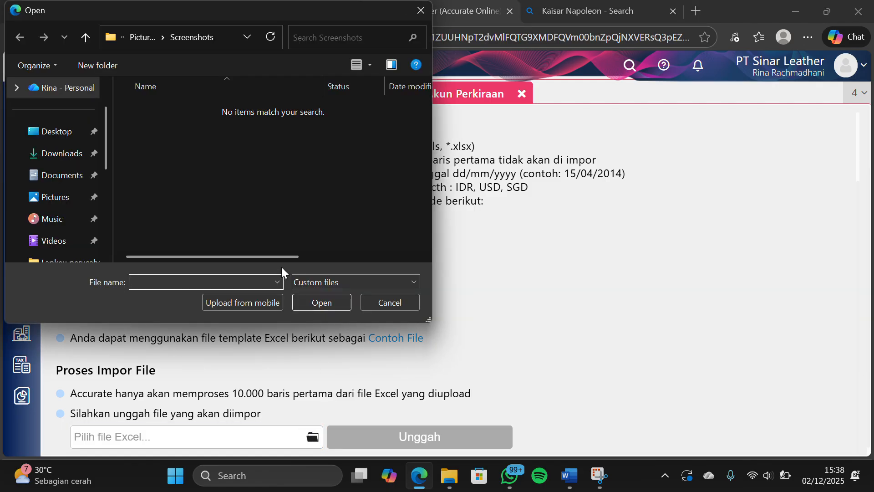
pyautogui.scroll(-3, 67, 204)
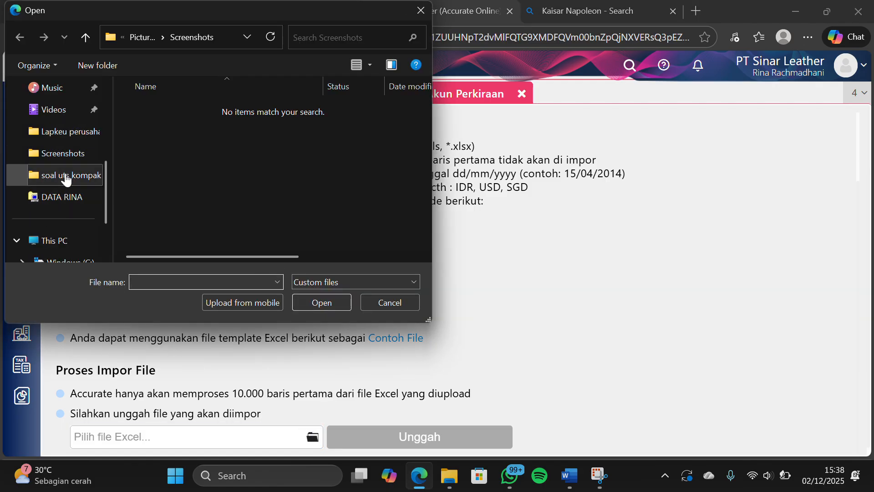
pyautogui.click(67, 176)
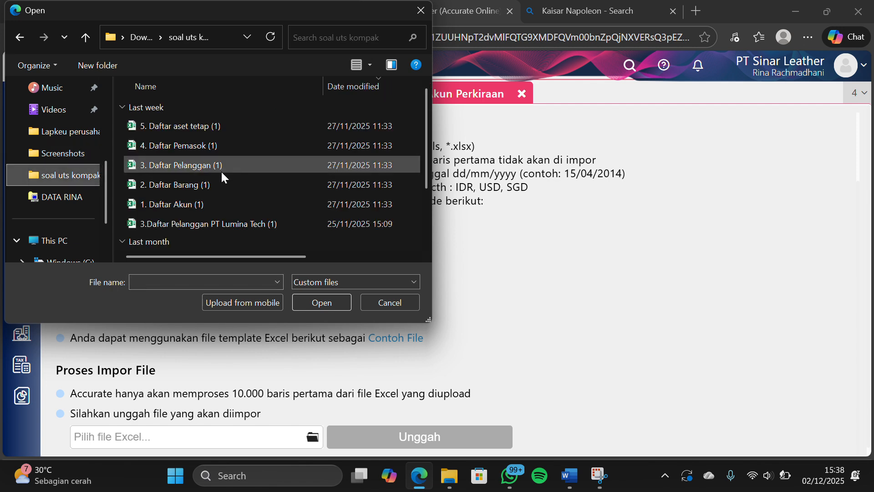
pyautogui.click(167, 204)
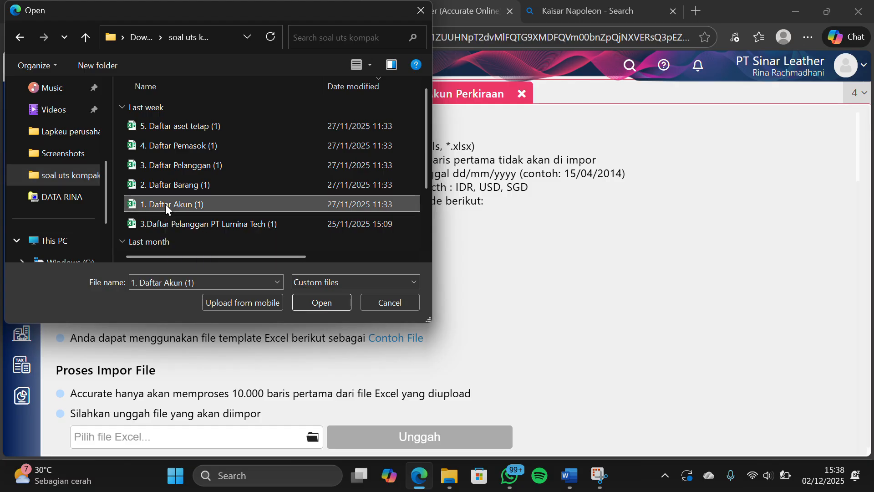
pyautogui.click(311, 303)
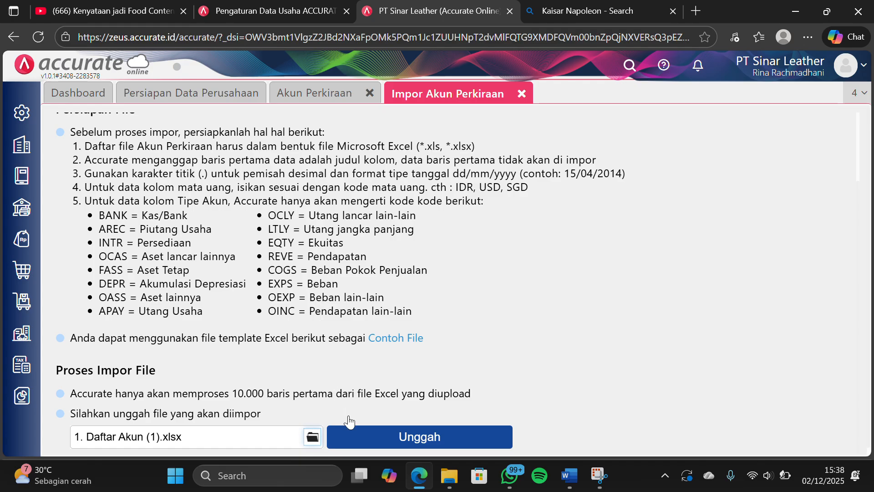
pyautogui.click(359, 437)
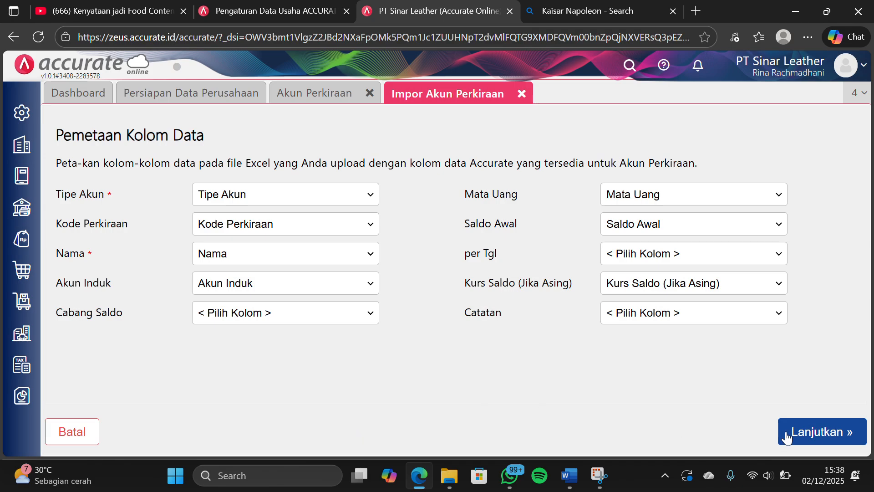
# Accept the account column mapping, enable updating of existing matching data, run the import, and close the account list
pyautogui.click(787, 437)
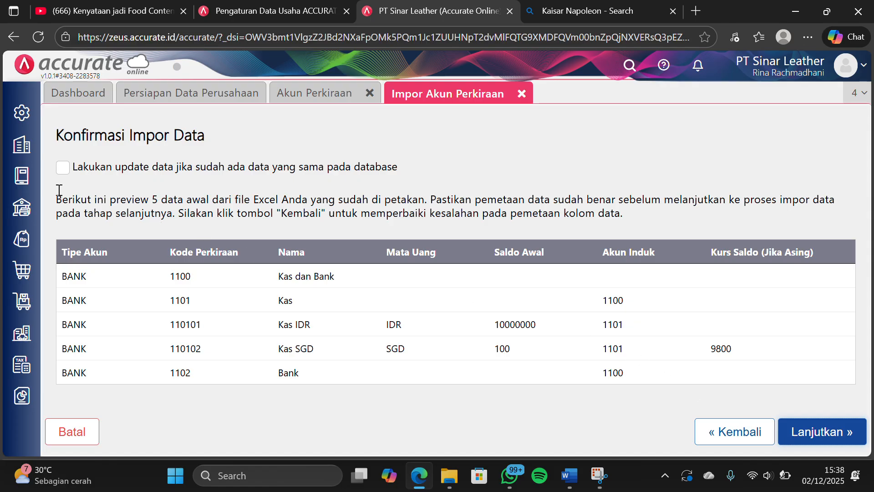
pyautogui.click(64, 170)
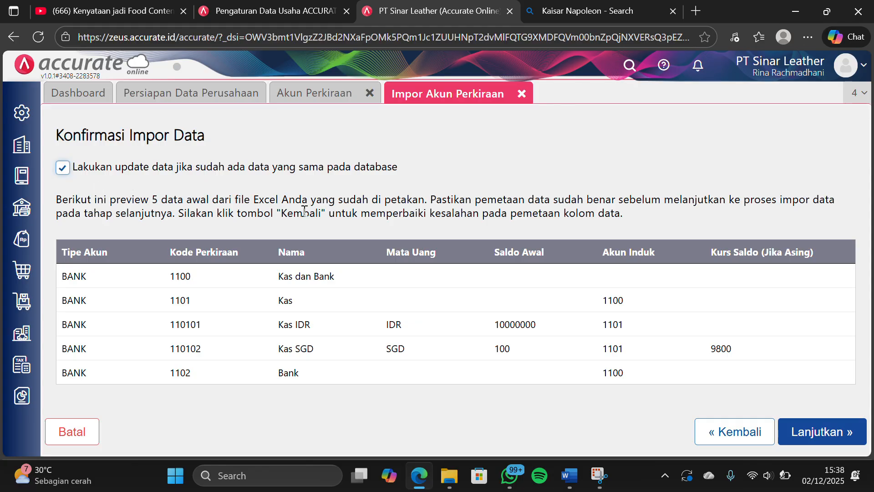
pyautogui.click(813, 419)
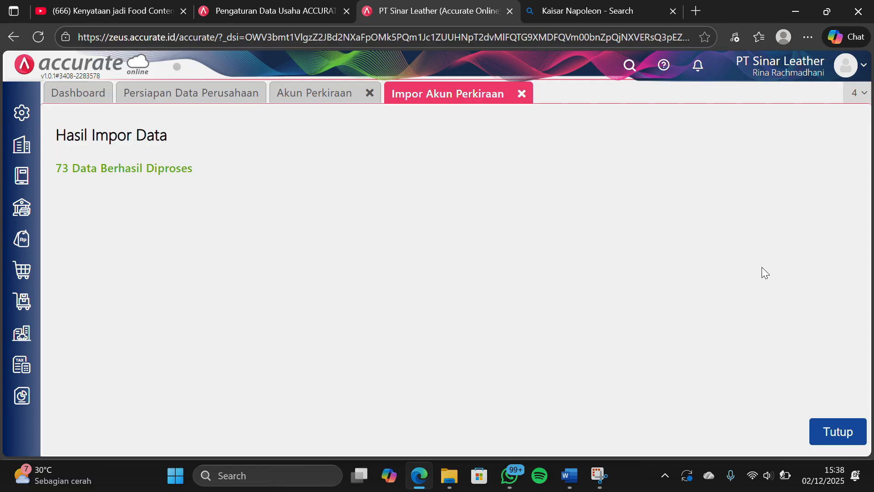
pyautogui.click(825, 433)
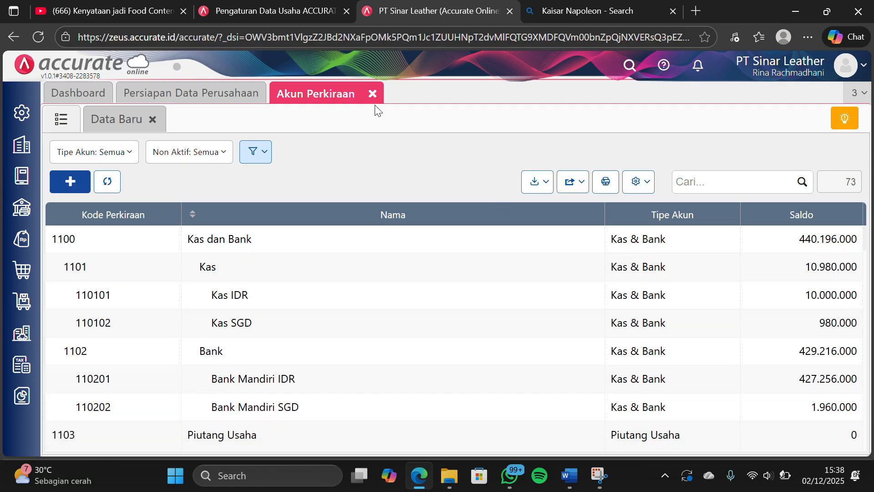
pyautogui.click(372, 94)
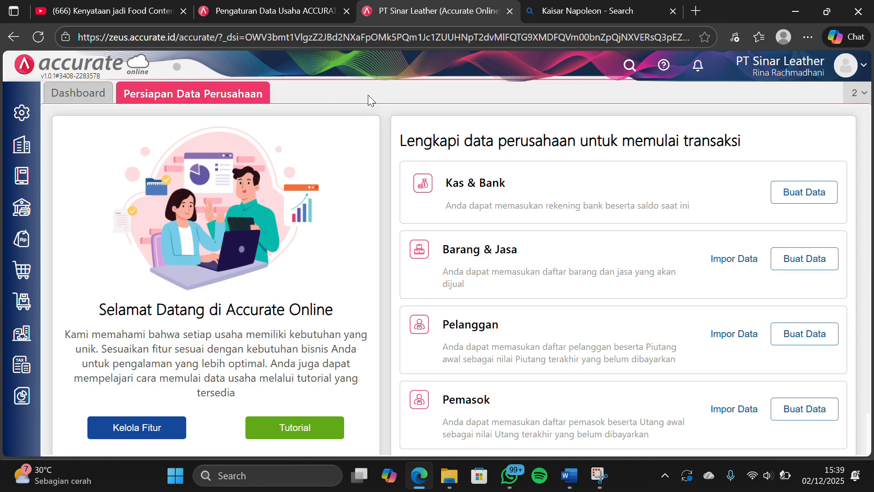
# Start the Pelanggan data import and upload the file "3. Daftar Pelanggan (1)"
pyautogui.click(721, 338)
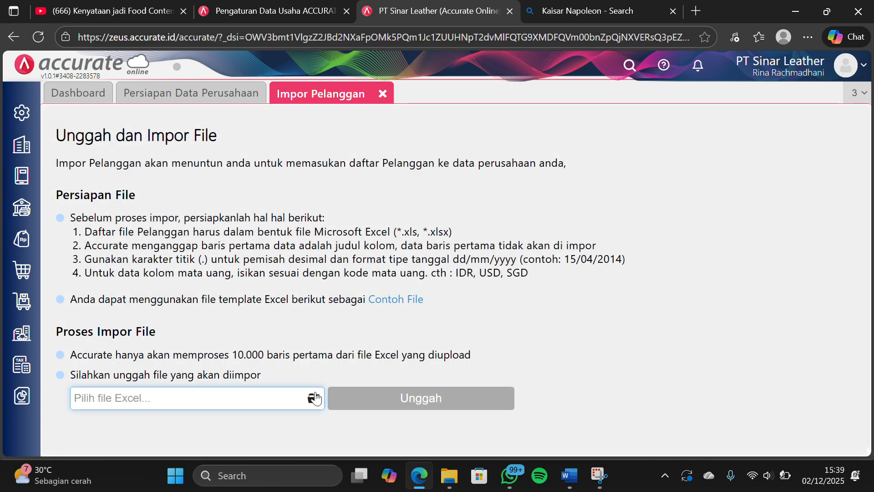
pyautogui.click(314, 398)
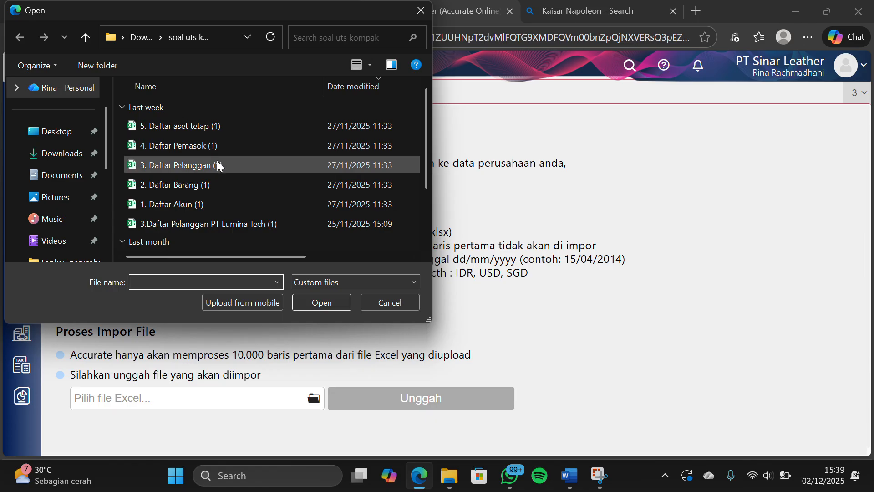
pyautogui.click(217, 163)
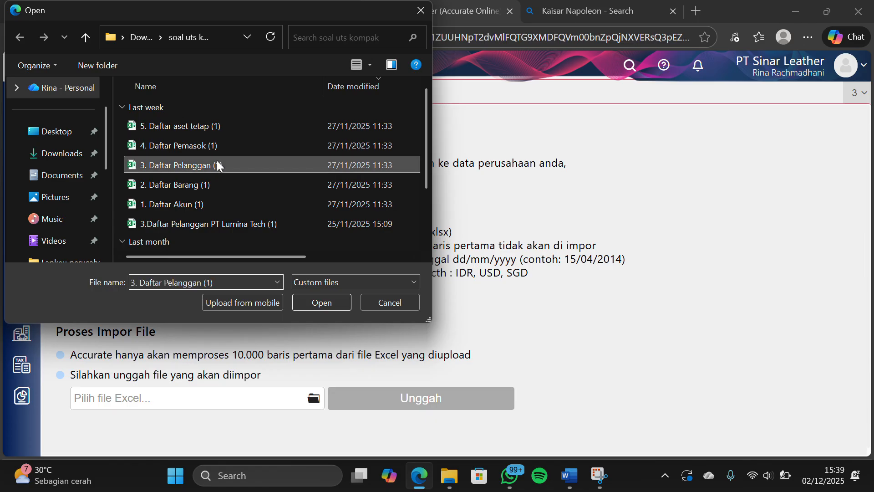
pyautogui.click(319, 296)
pyautogui.click(379, 408)
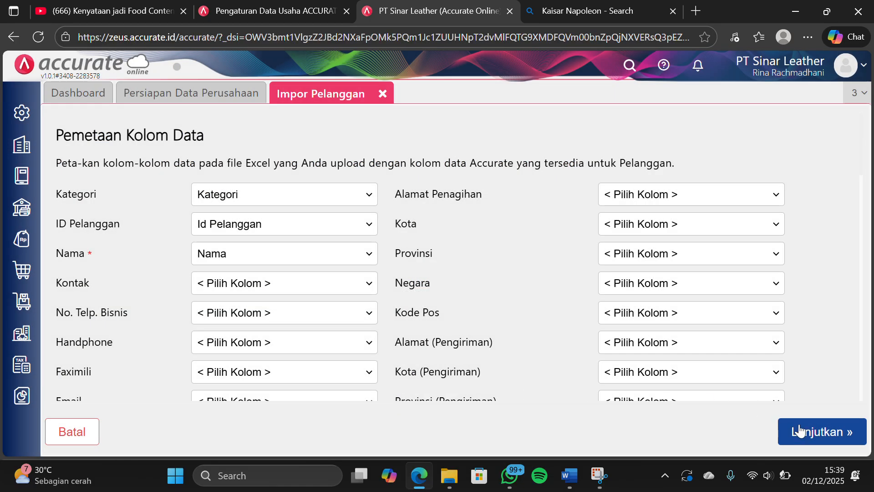
# Accept the customer column mapping, enable updating of existing data with added opening balances, and run the Pelanggan import to completion
pyautogui.click(799, 431)
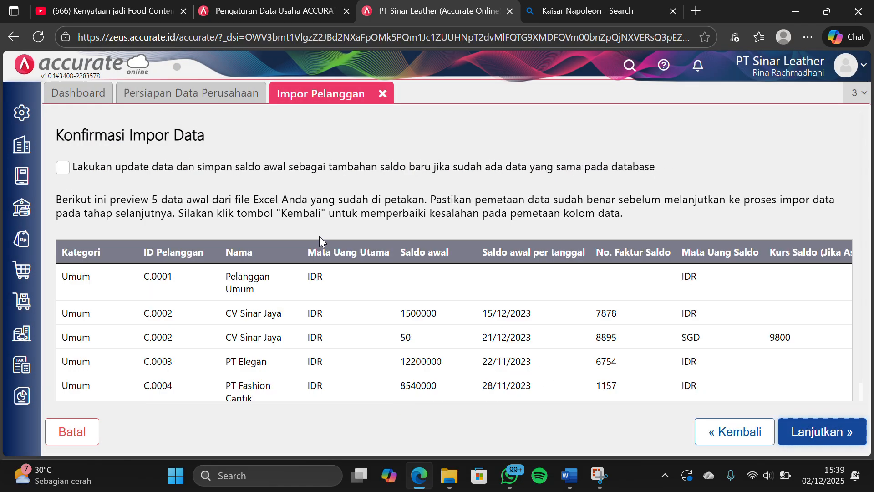
pyautogui.click(70, 171)
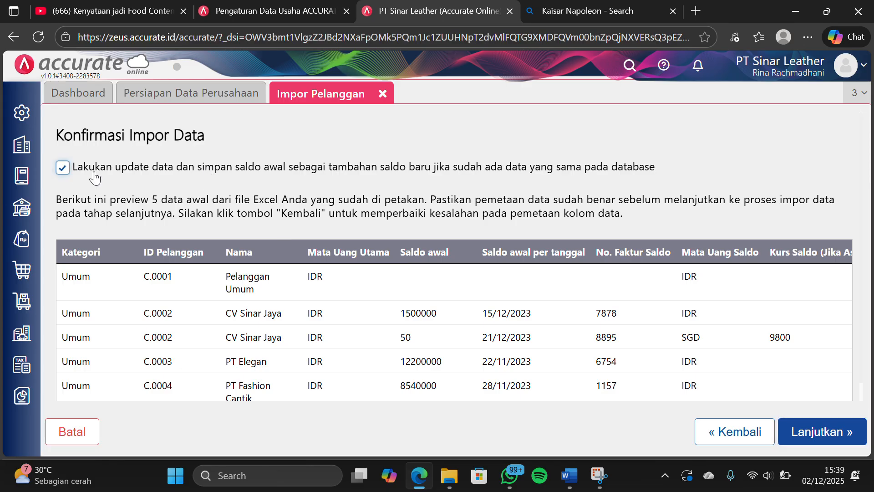
pyautogui.click(829, 425)
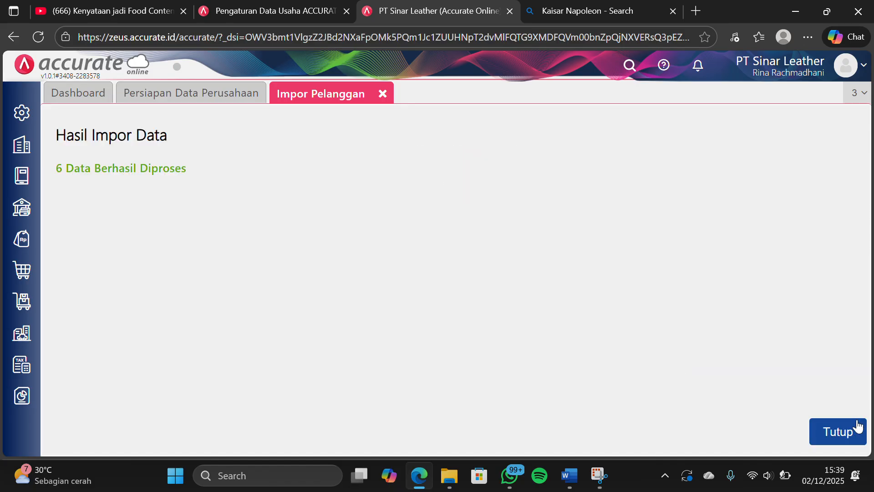
pyautogui.click(848, 425)
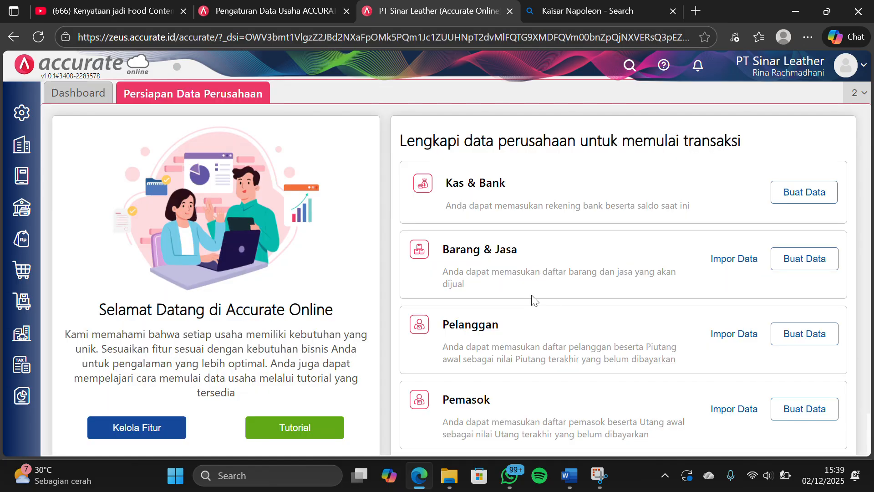
# Start the Pemasok data import and upload the file "4. Daftar Pemasok (1)" from the soal uts kompak folder
pyautogui.scroll(-2, 535, 280)
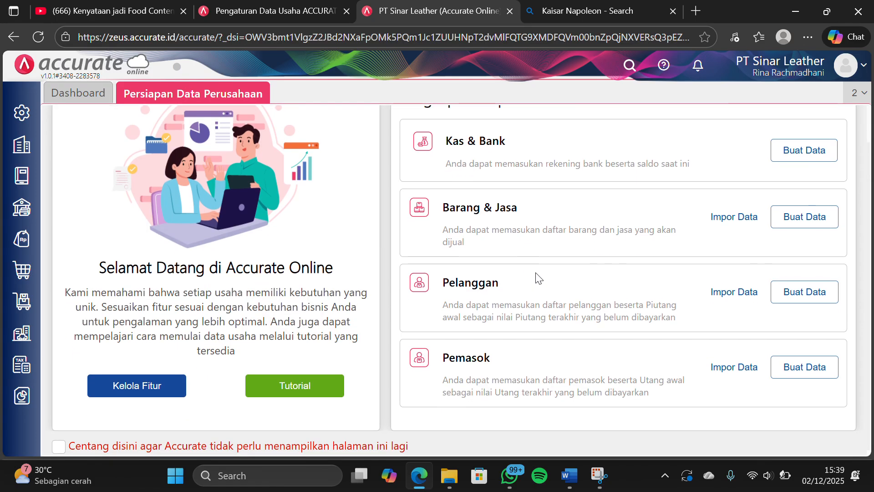
pyautogui.click(720, 364)
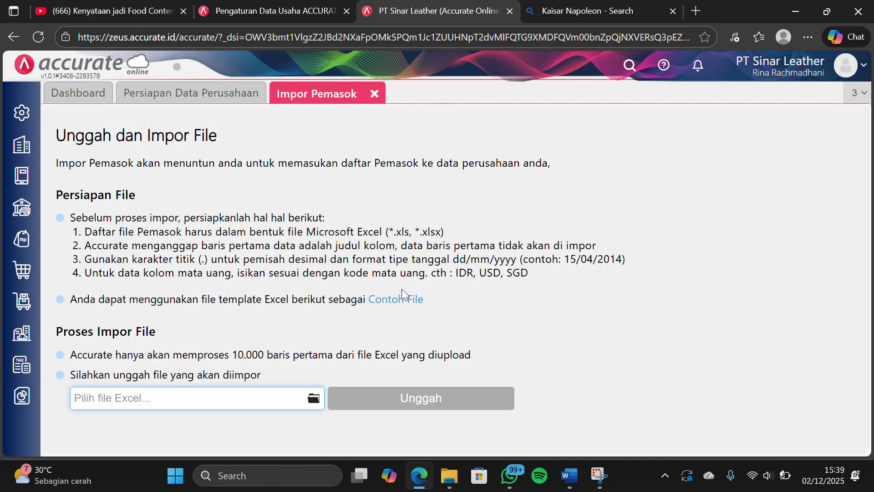
pyautogui.click(314, 399)
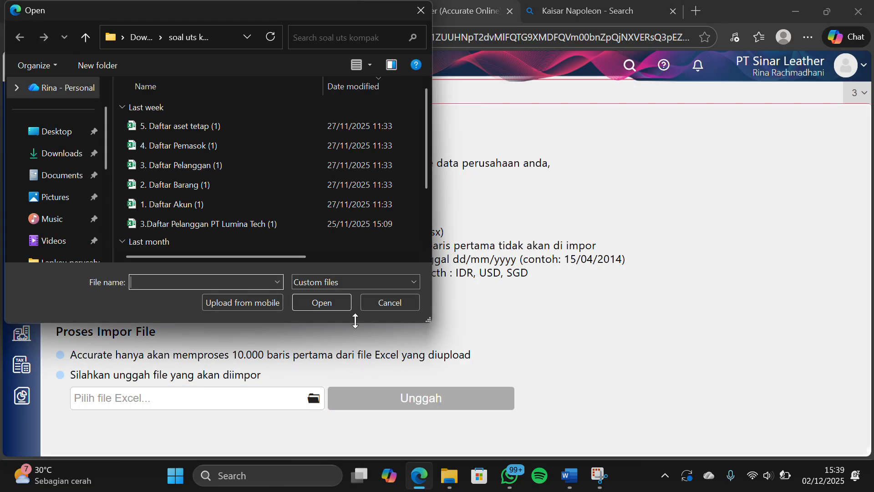
pyautogui.click(282, 146)
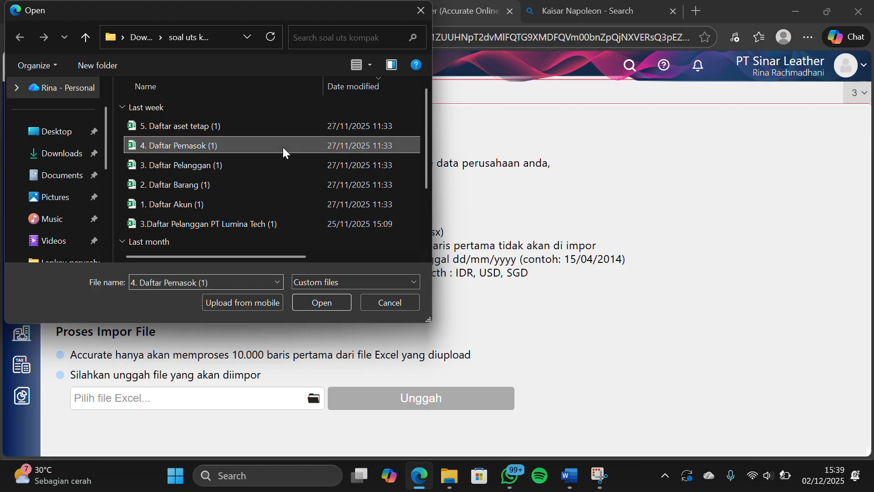
pyautogui.click(313, 303)
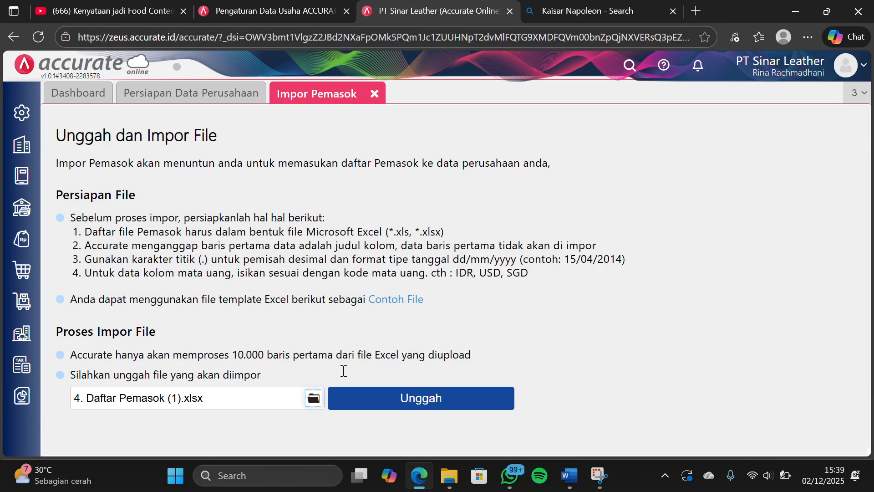
pyautogui.click(348, 404)
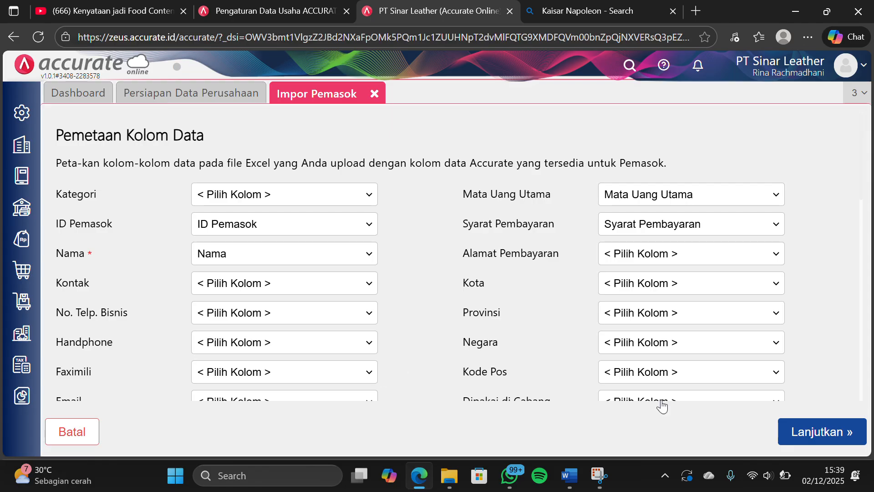
# Accept the supplier column mapping, enable updating of existing data with added opening balances, and run the Pemasok import to completion
pyautogui.click(789, 434)
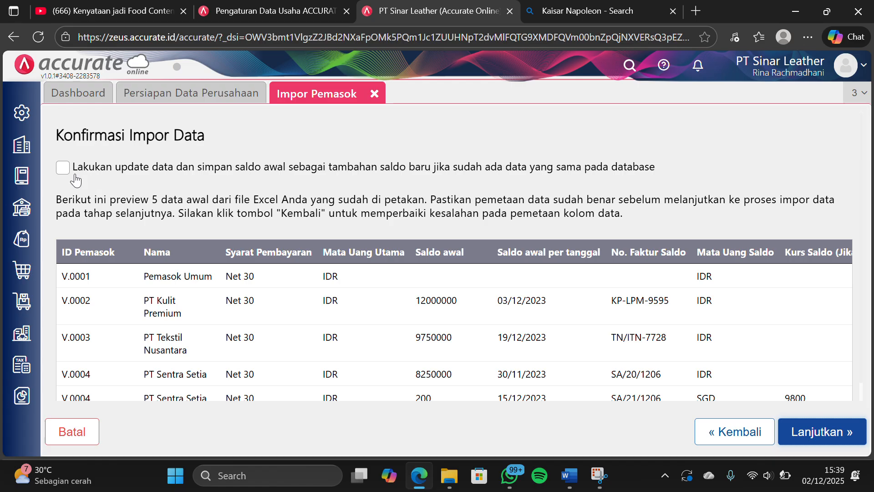
pyautogui.click(62, 168)
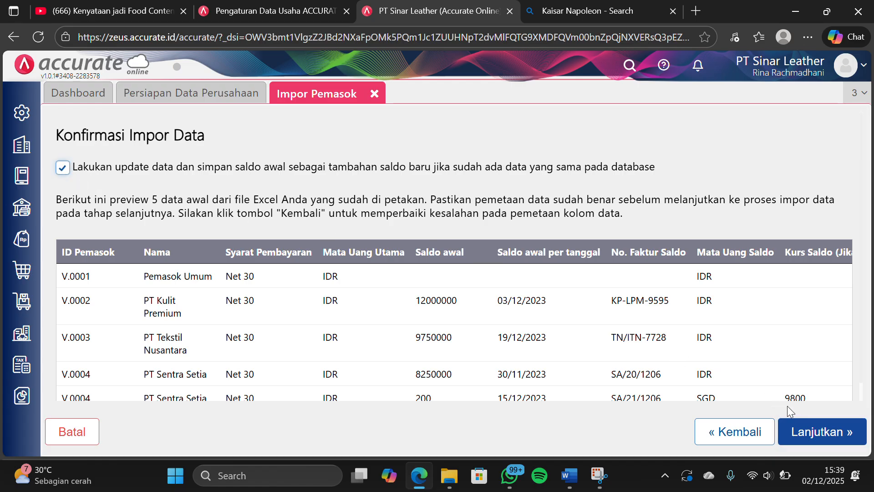
pyautogui.click(799, 434)
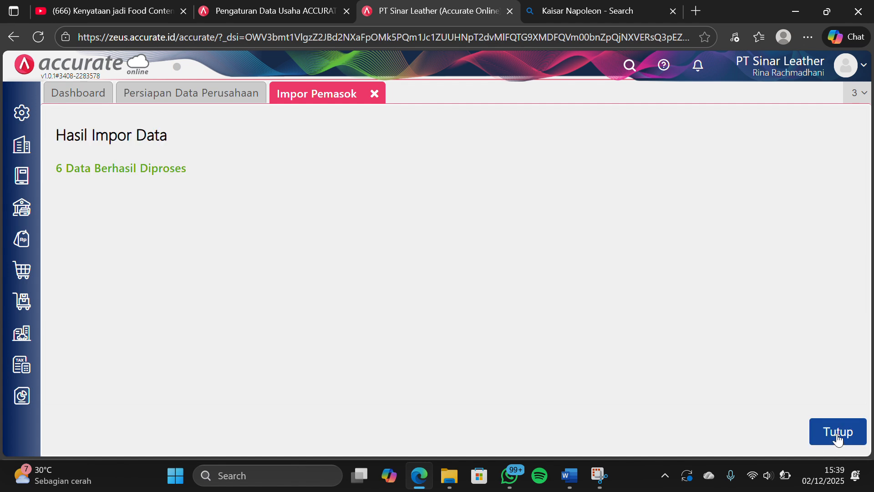
pyautogui.click(837, 434)
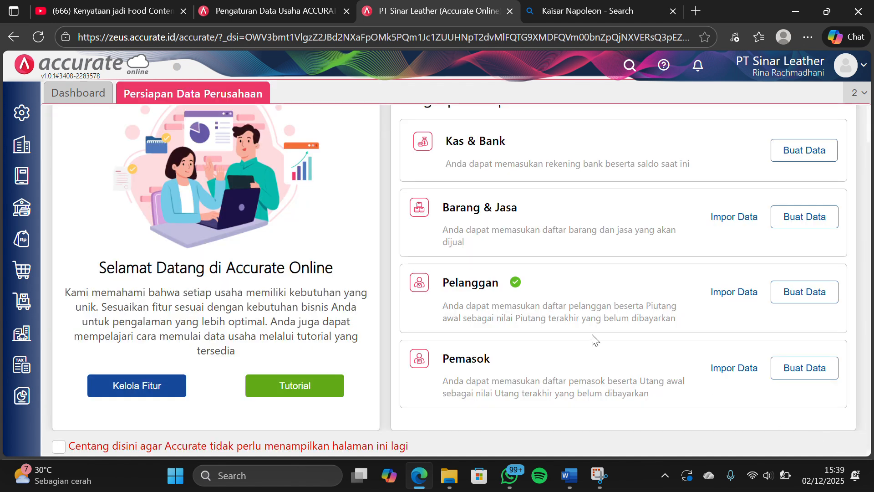
# Open Gudang in the Persediaan module and save a new warehouse named "Depan"
pyautogui.scroll(-1, 395, 253)
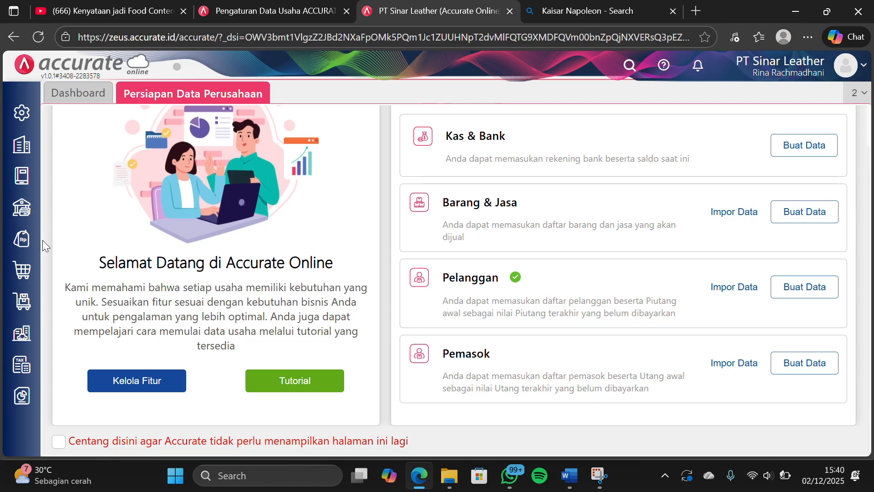
pyautogui.click(21, 314)
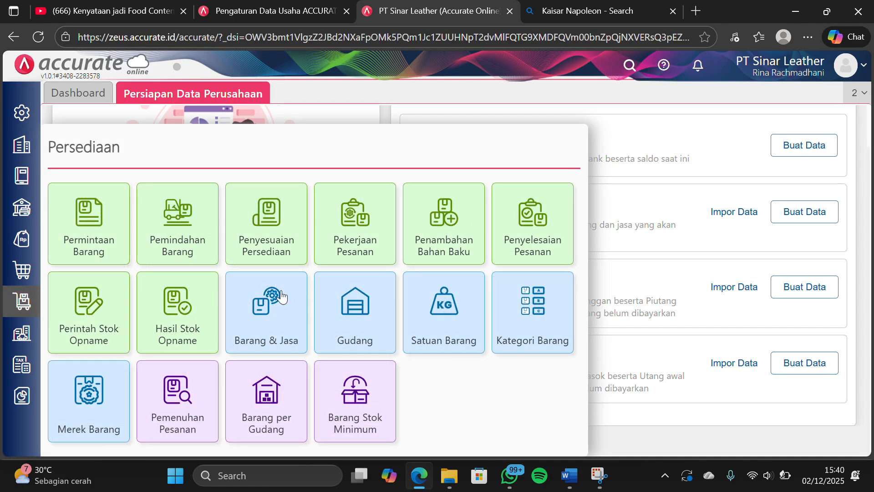
pyautogui.click(353, 297)
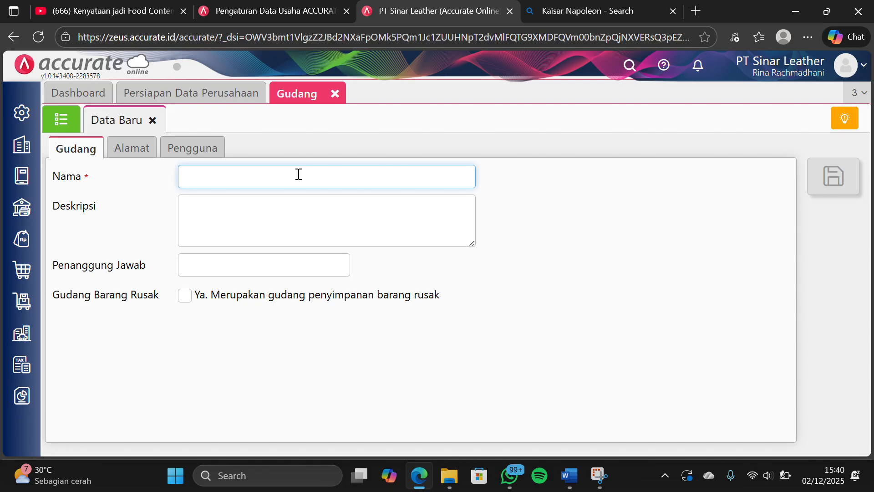
pyautogui.write('epan')
pyautogui.click(611, 240)
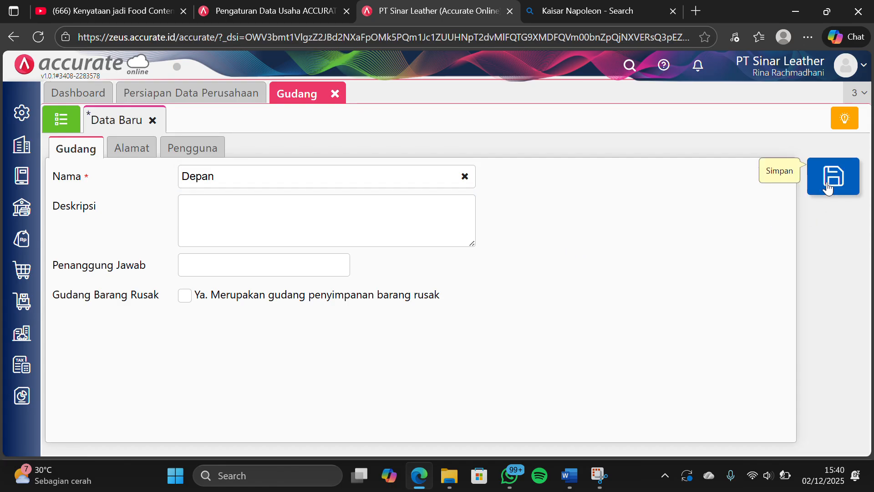
pyautogui.click(827, 182)
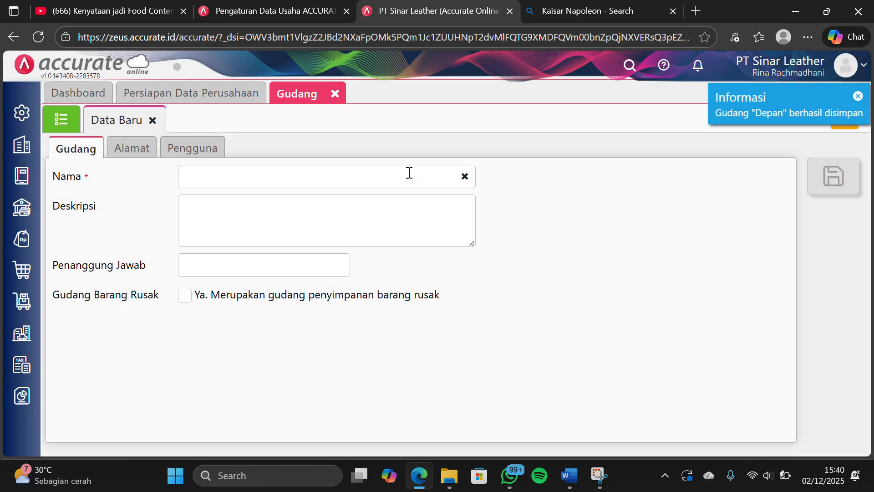
# Save a second warehouse named "Belakang" and close the Gudang form
pyautogui.click(391, 175)
pyautogui.write('B')
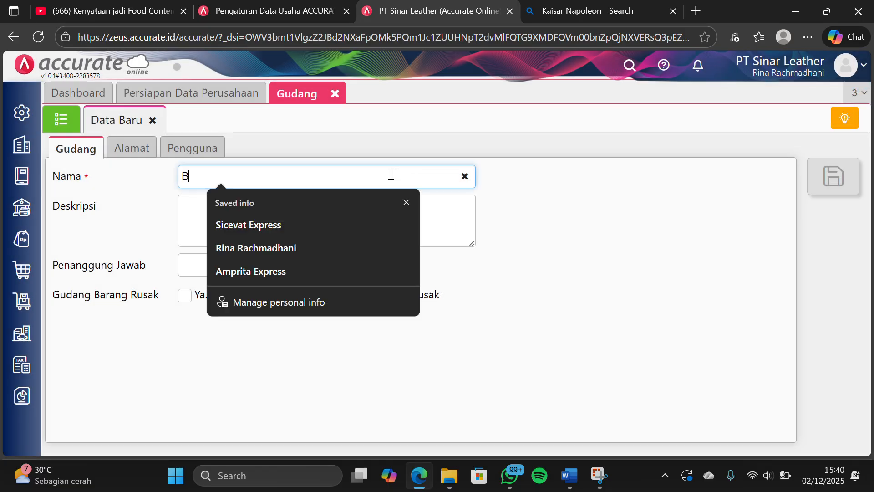
pyautogui.write('elakang')
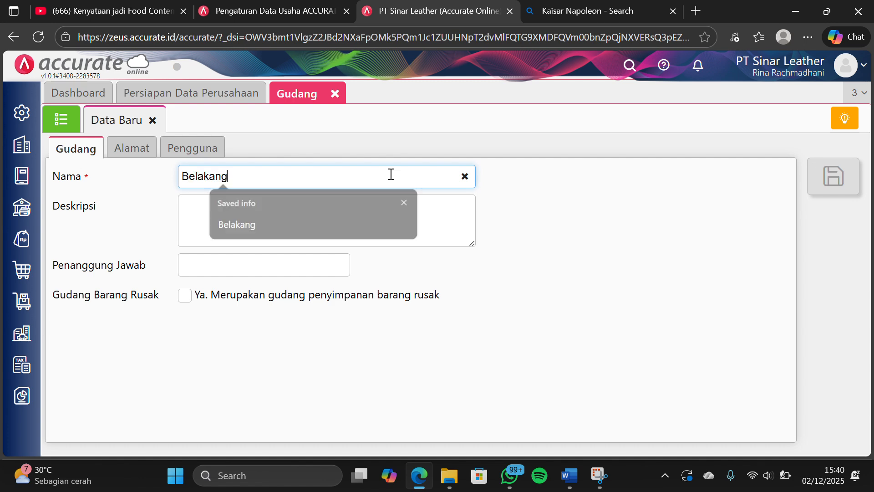
pyautogui.click(603, 223)
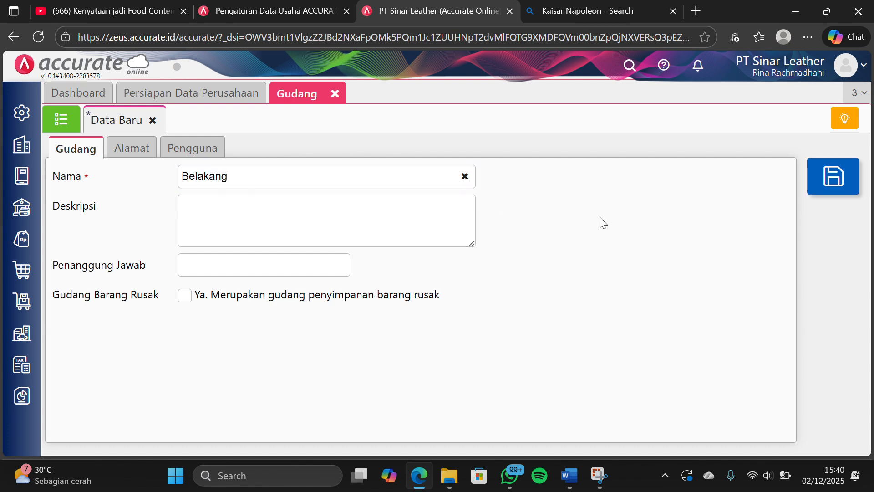
pyautogui.click(833, 178)
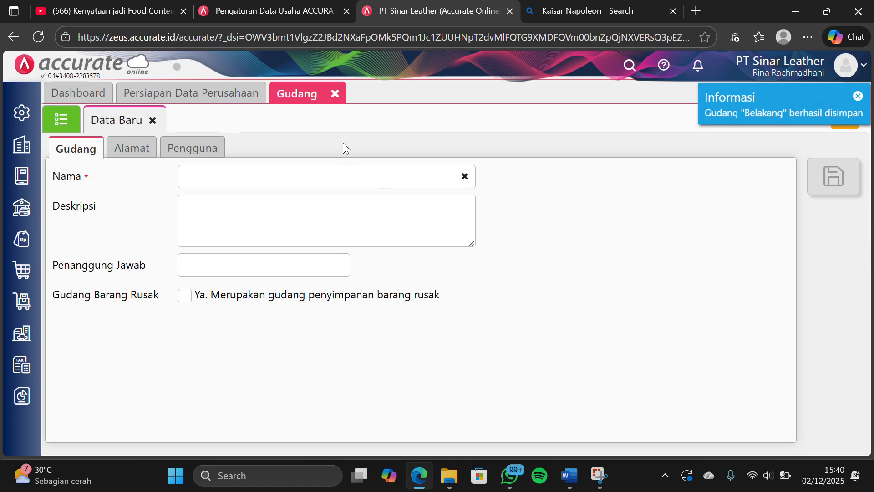
pyautogui.click(335, 94)
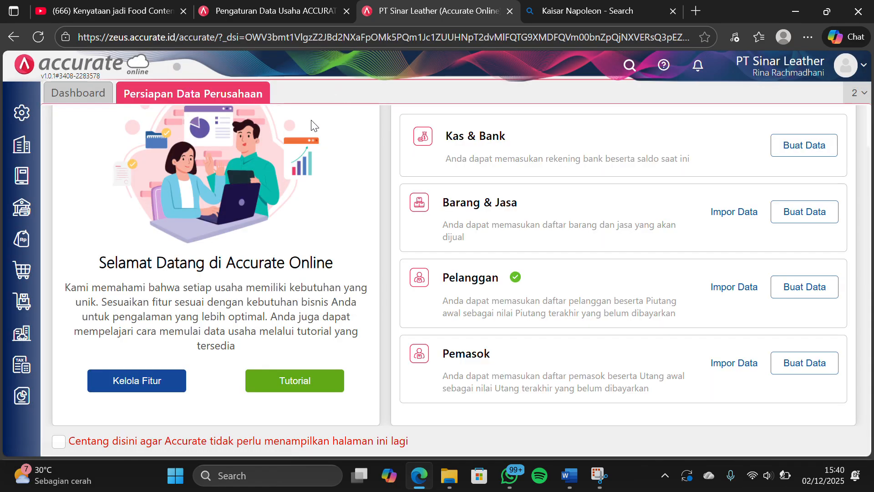
# Open Kategori Barang in the Persediaan module and save a new item category named "Tas"
pyautogui.click(18, 305)
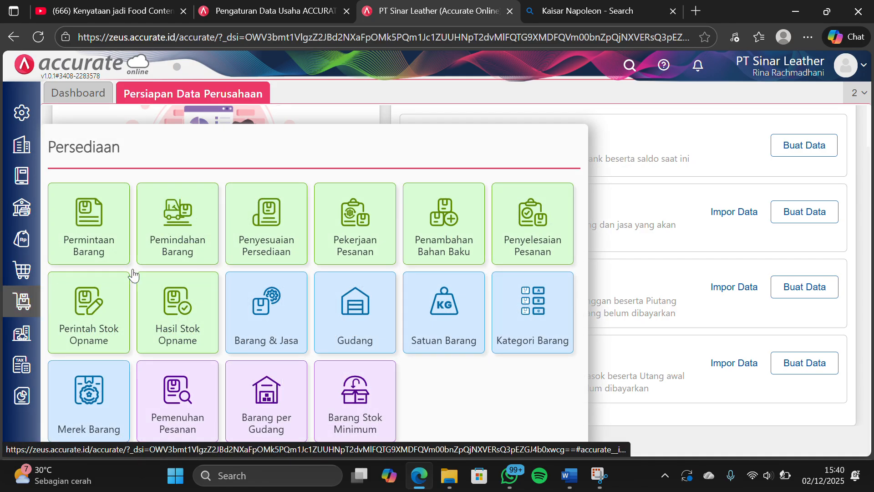
pyautogui.click(529, 301)
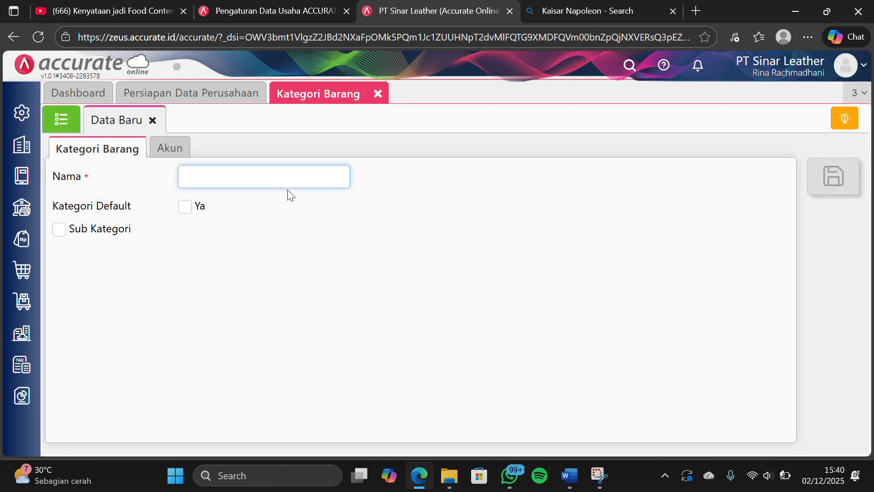
pyautogui.write('T')
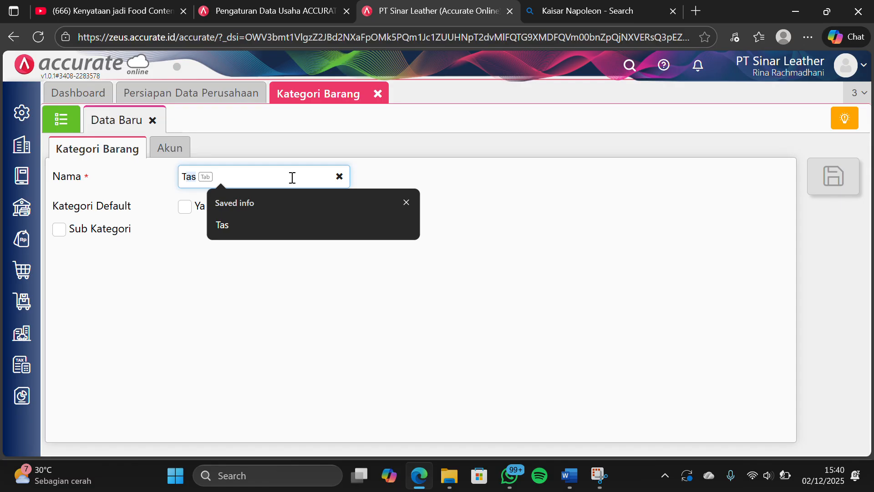
pyautogui.press('Tab')
pyautogui.click(560, 216)
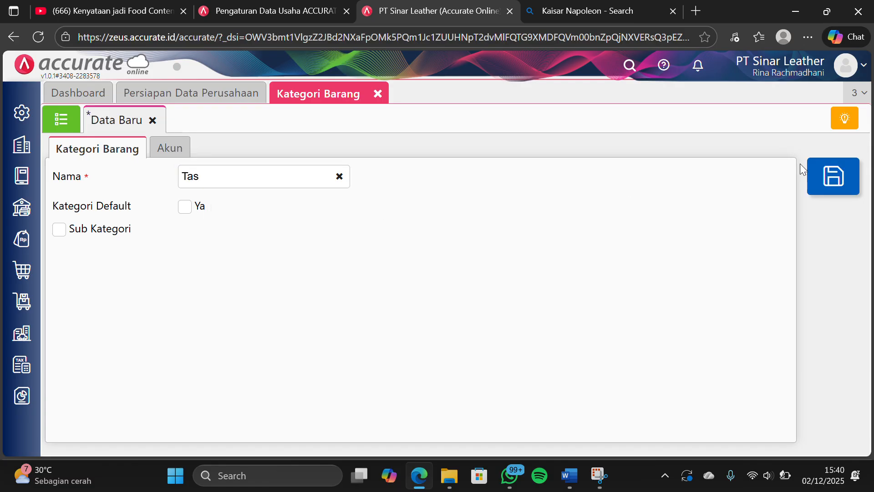
pyautogui.click(819, 175)
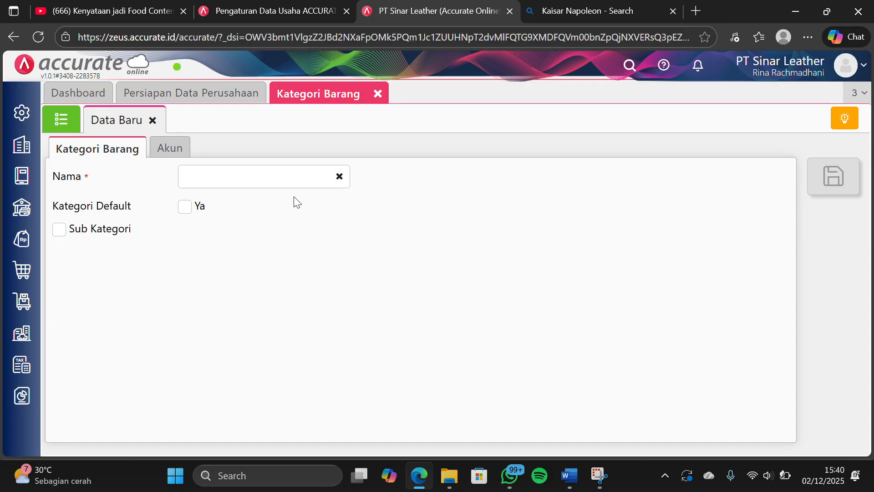
# Save another item category named "Dompet" and close the Kategori Barang form
pyautogui.click(283, 179)
pyautogui.write('D')
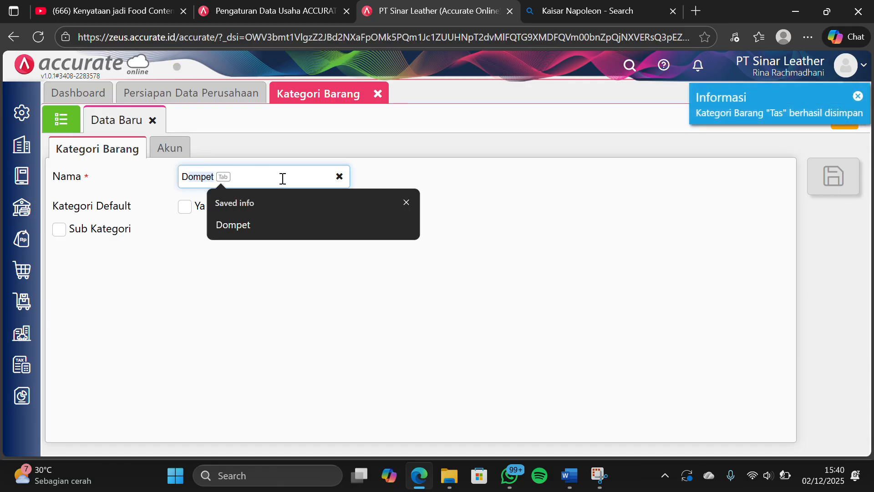
pyautogui.write('ompet')
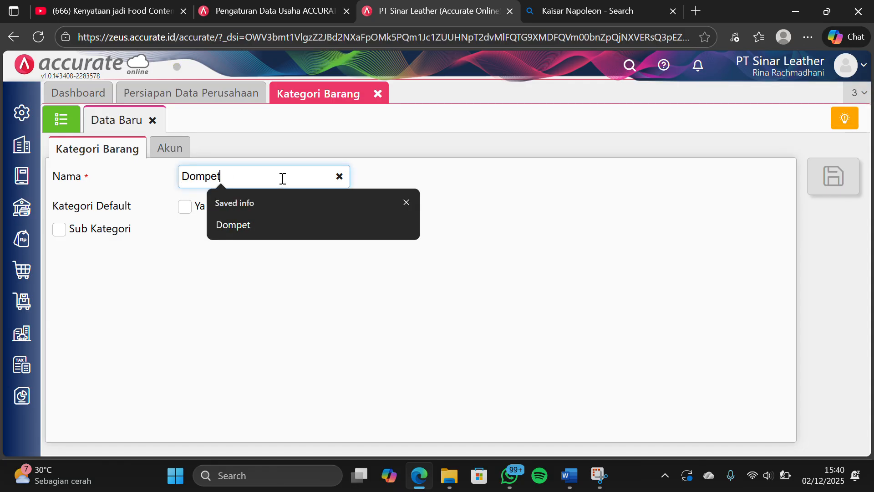
pyautogui.click(555, 194)
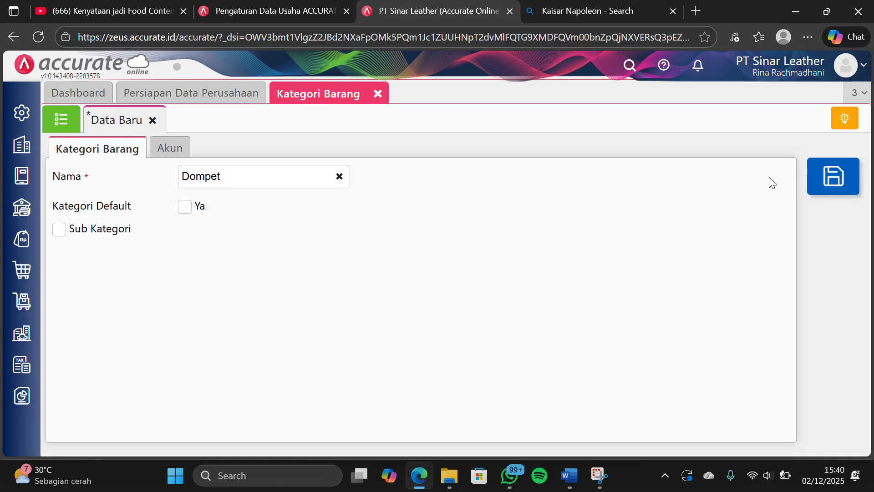
pyautogui.click(812, 175)
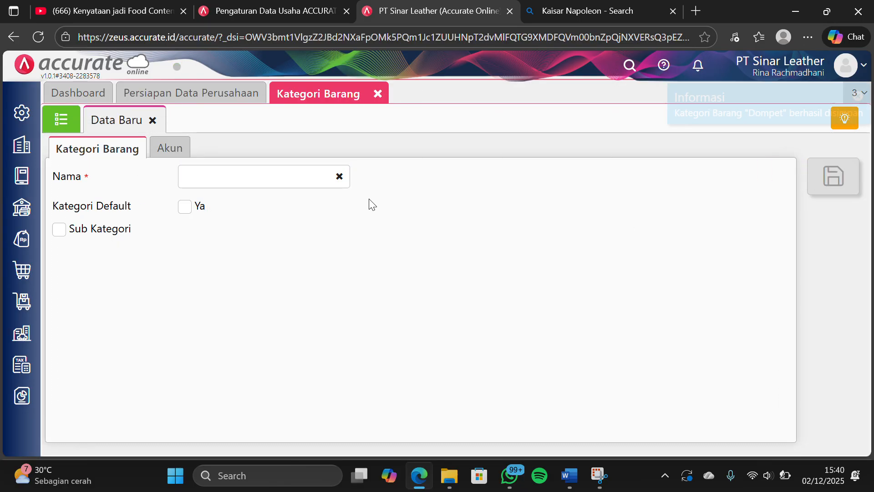
pyautogui.click(377, 94)
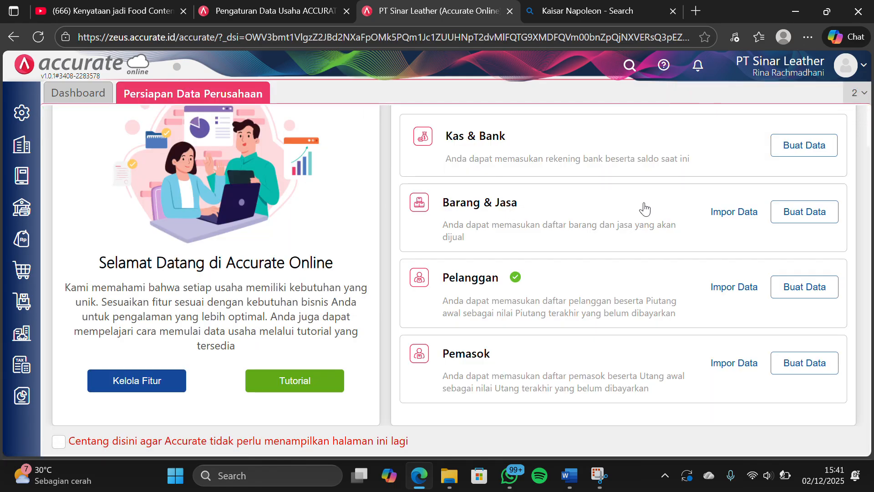
# Start the Barang & Jasa import from the company data preparation page and upload "2. Daftar Barang (1).xlsx"
pyautogui.click(708, 212)
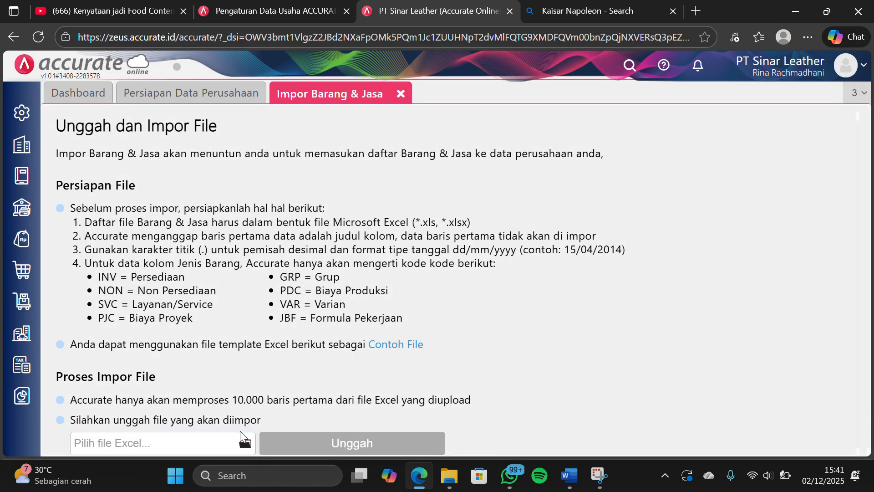
pyautogui.click(245, 442)
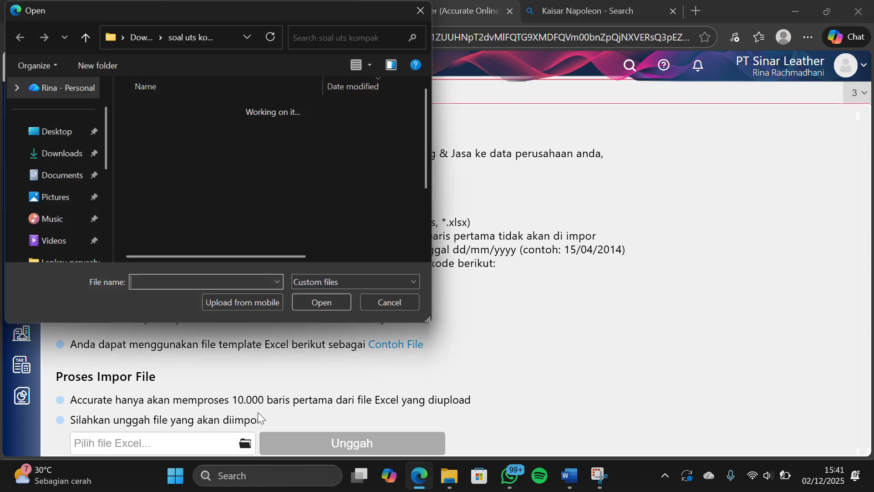
pyautogui.click(217, 181)
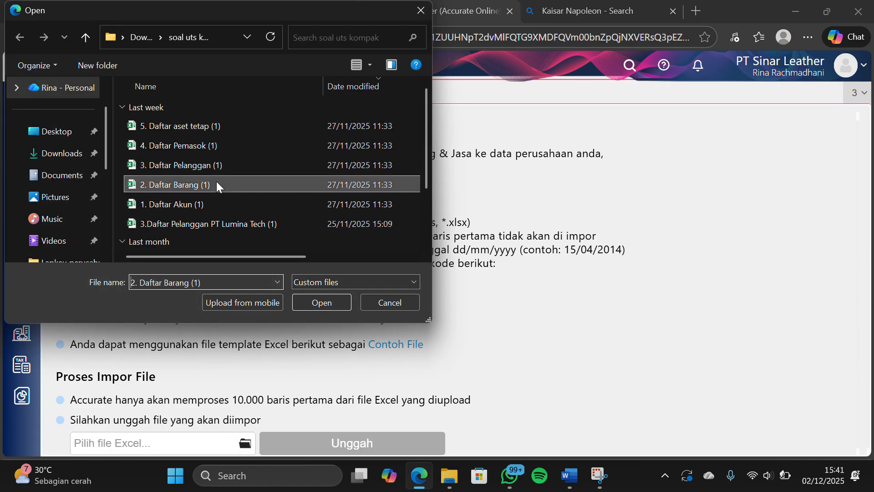
pyautogui.click(322, 302)
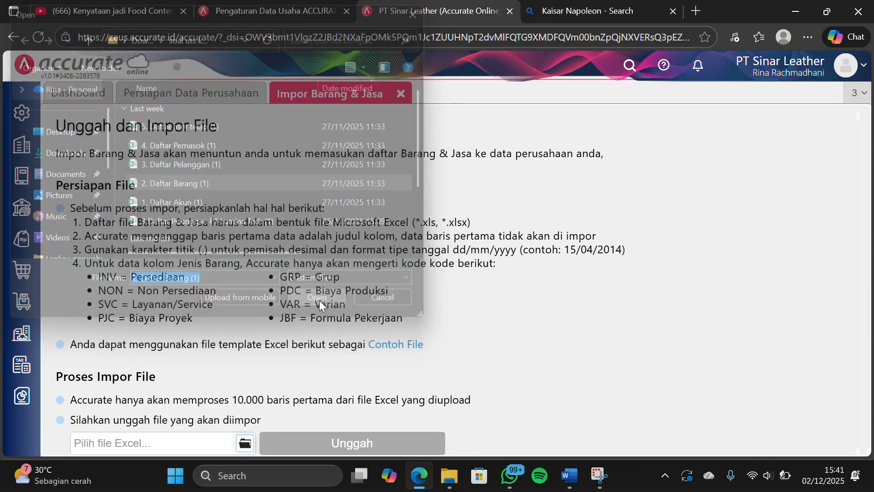
pyautogui.click(322, 441)
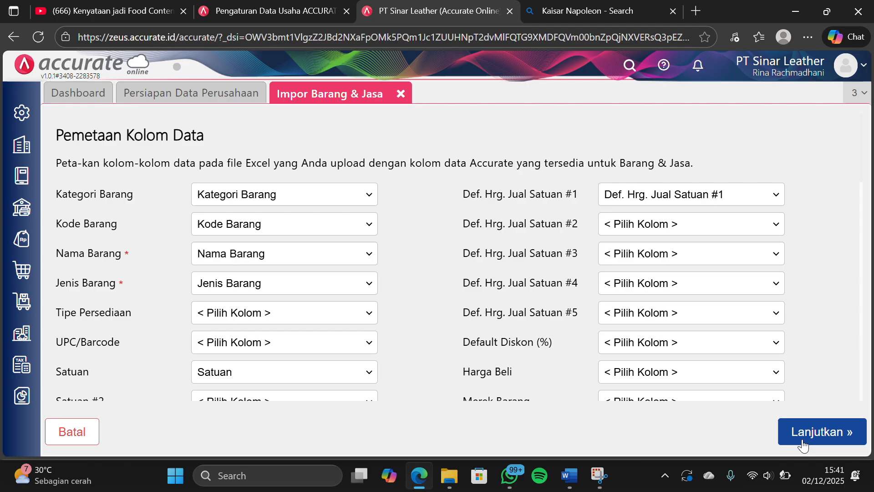
# Accept the column mapping and preview, run the Barang & Jasa import, and close its result page
pyautogui.click(802, 444)
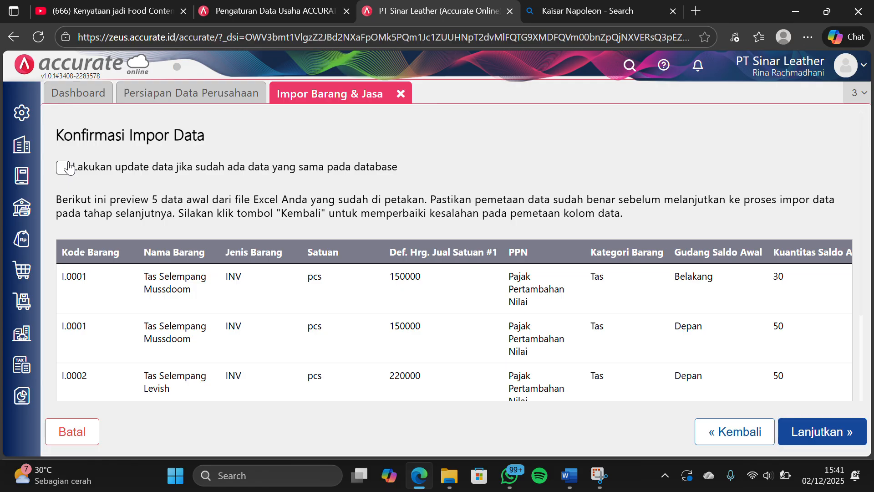
pyautogui.click(791, 428)
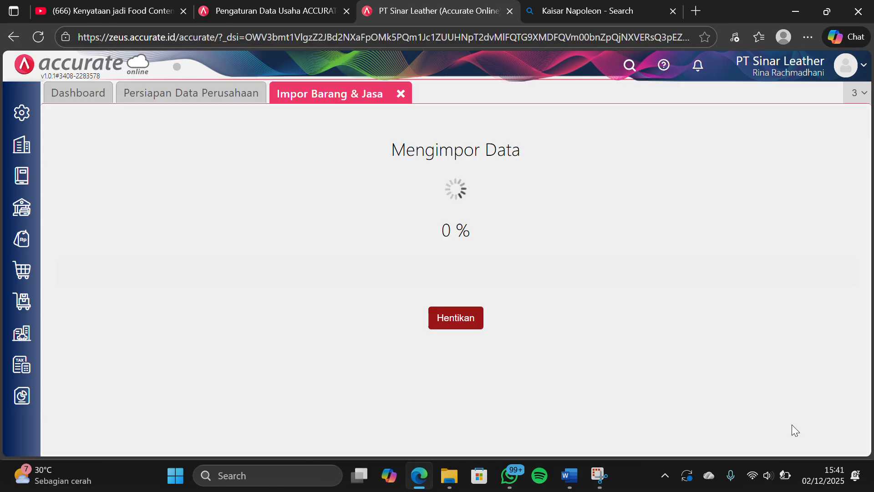
pyautogui.click(827, 435)
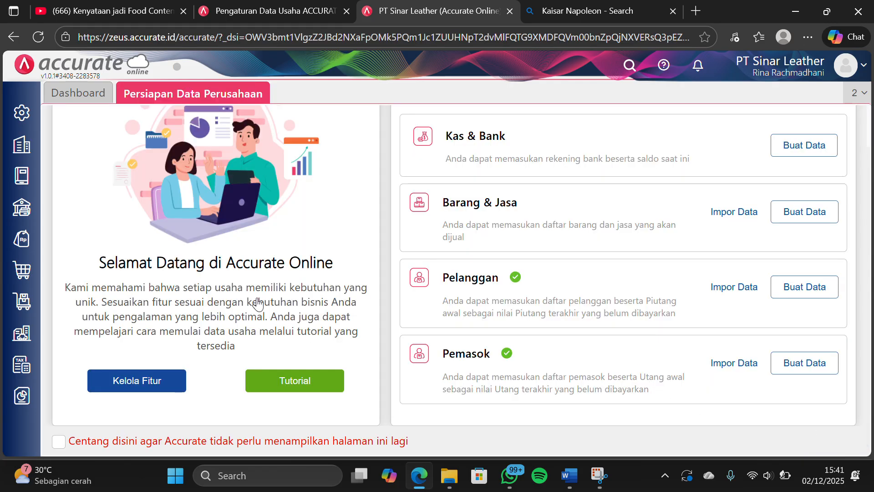
# Open Kategori Aset in the Aset Tetap module and save a new asset category named "Tanah"
pyautogui.click(31, 338)
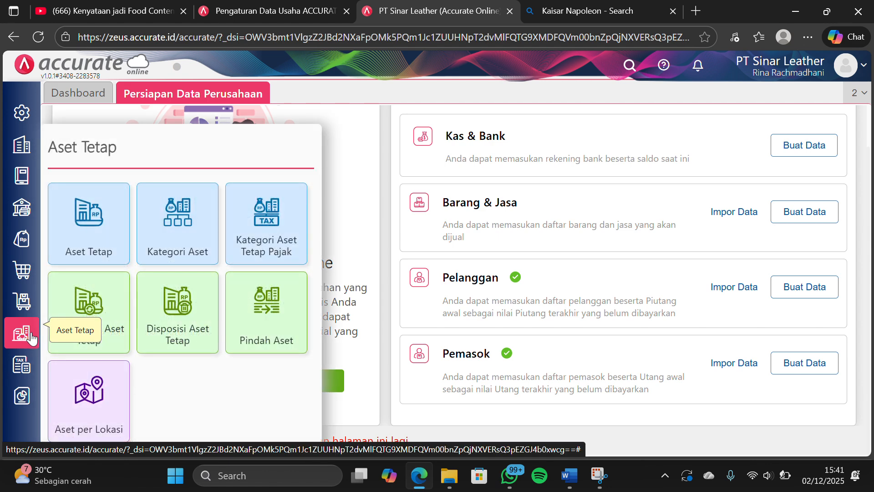
pyautogui.click(173, 225)
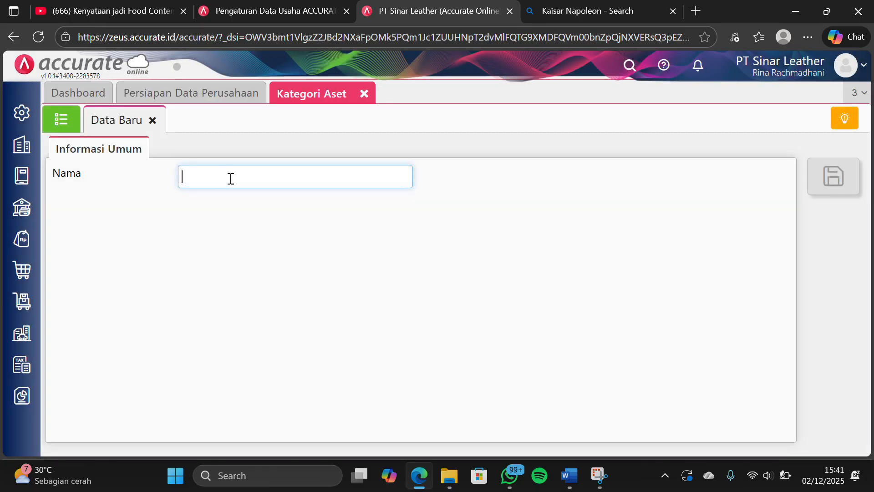
pyautogui.click(235, 178)
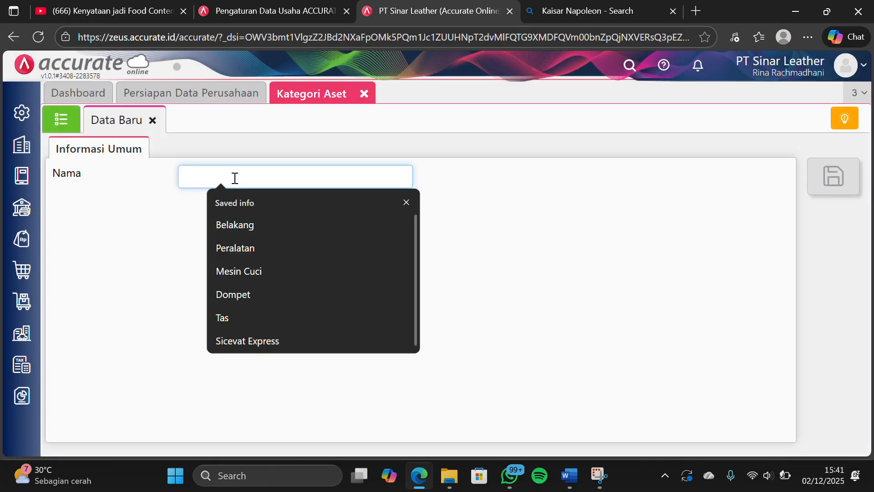
pyautogui.write('Tanah')
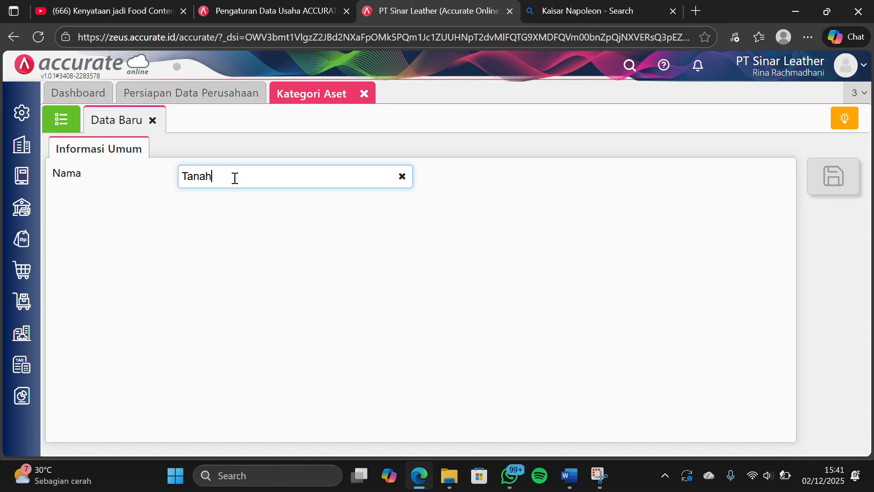
pyautogui.click(567, 211)
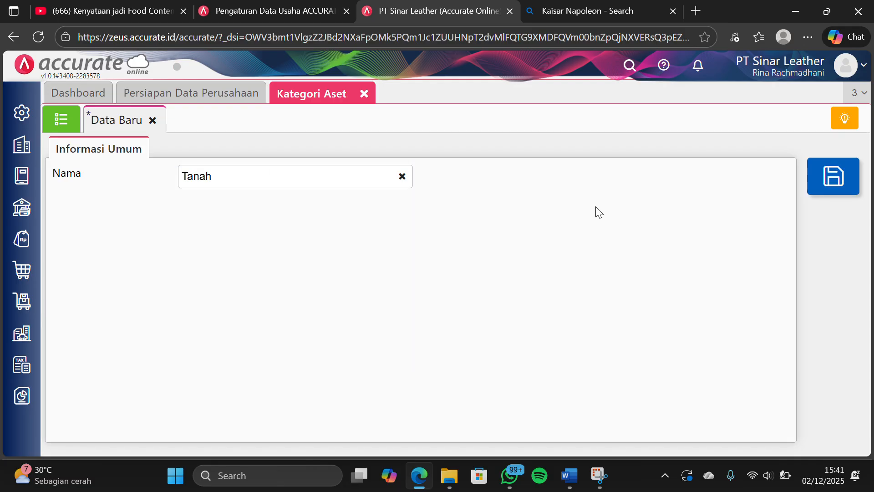
pyautogui.click(828, 182)
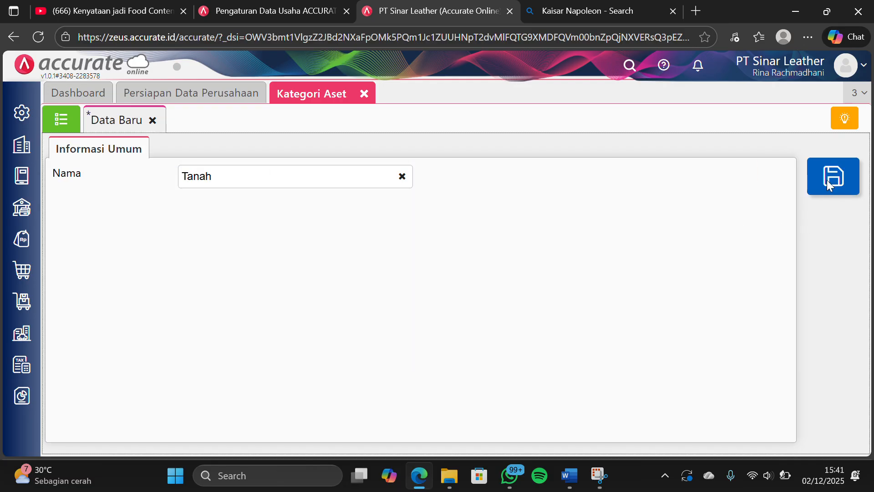
# Save a second asset category named "Gedung"
pyautogui.click(332, 177)
pyautogui.write('Ge')
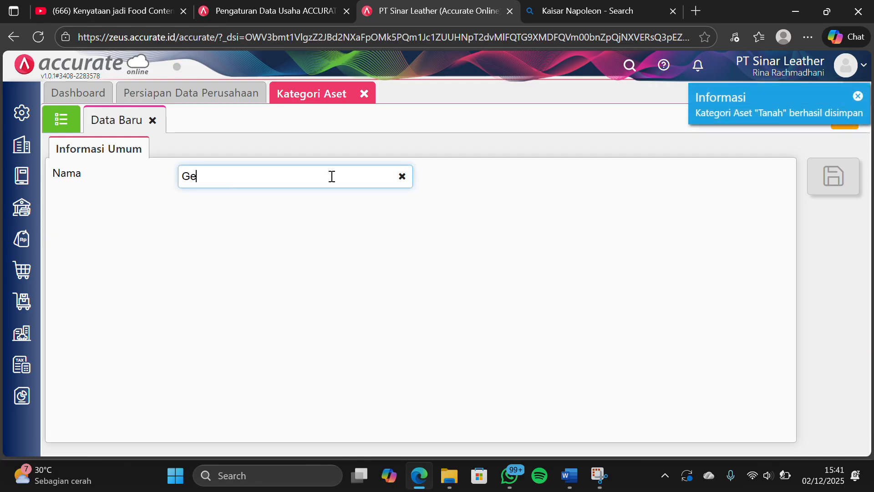
pyautogui.write('dung')
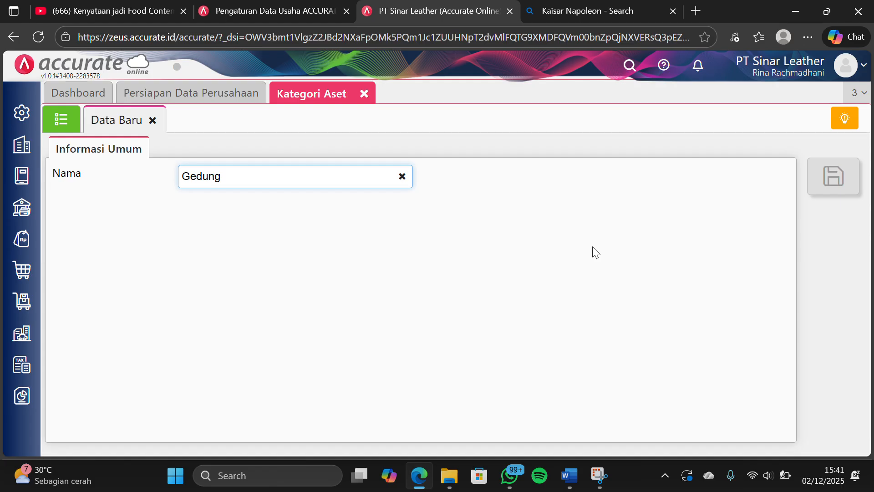
pyautogui.click(593, 251)
pyautogui.click(840, 159)
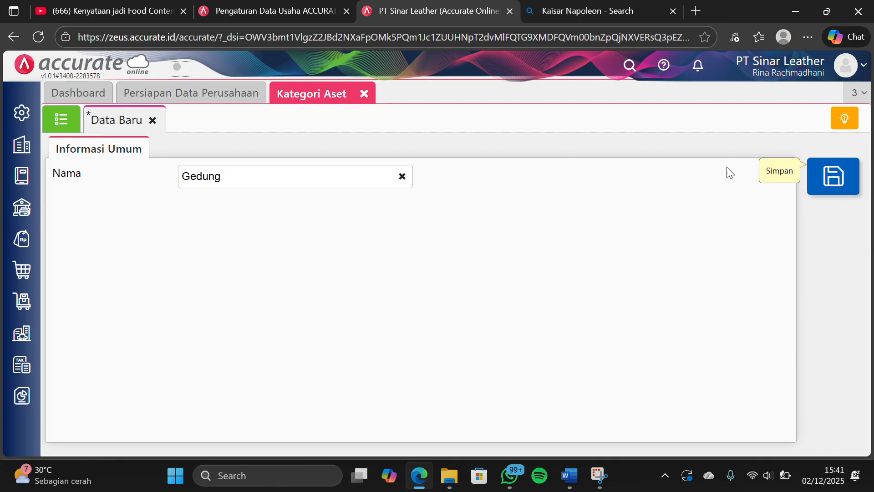
# Save a third asset category named "Peralatan" and close the Kategori Aset form
pyautogui.click(293, 175)
pyautogui.write('P')
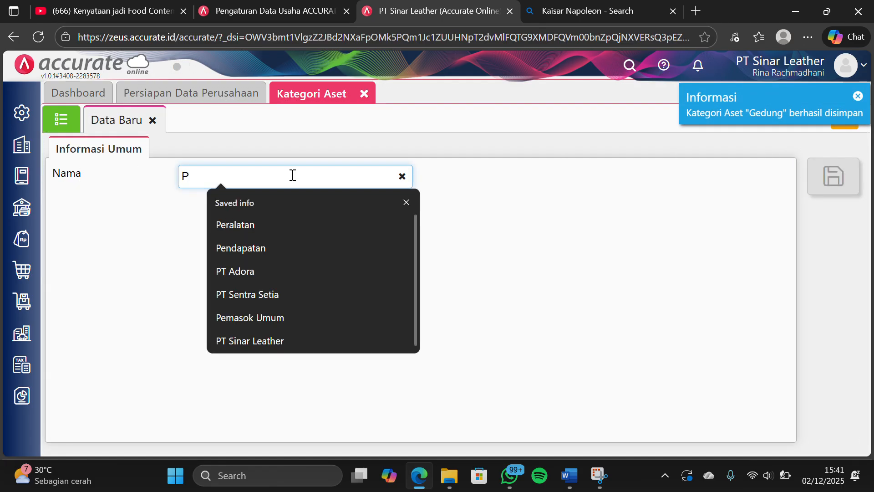
pyautogui.write('eralata')
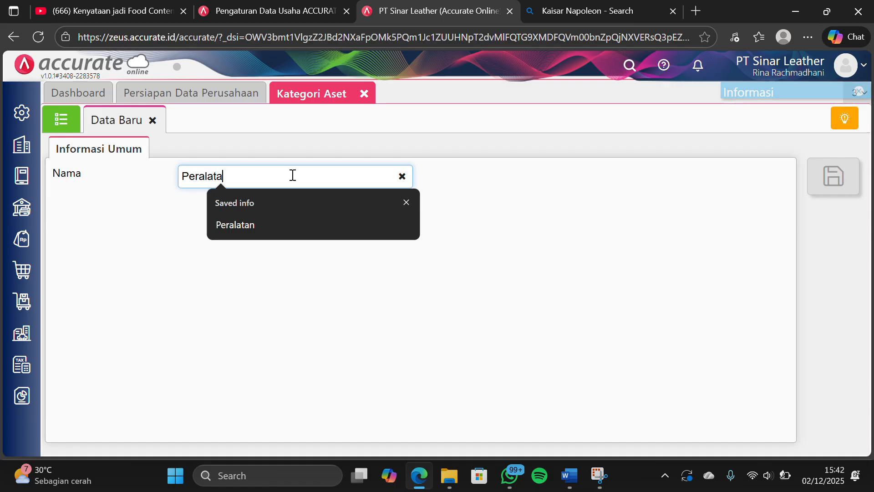
pyautogui.write('n')
pyautogui.click(467, 244)
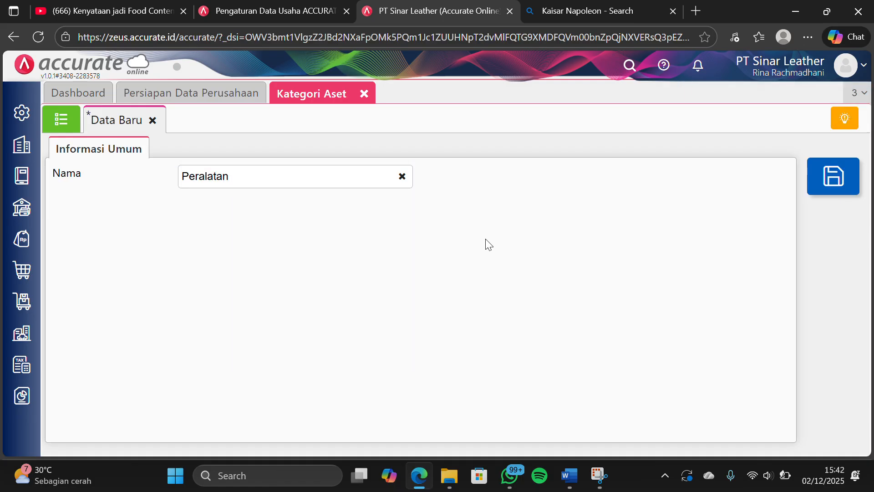
pyautogui.click(813, 186)
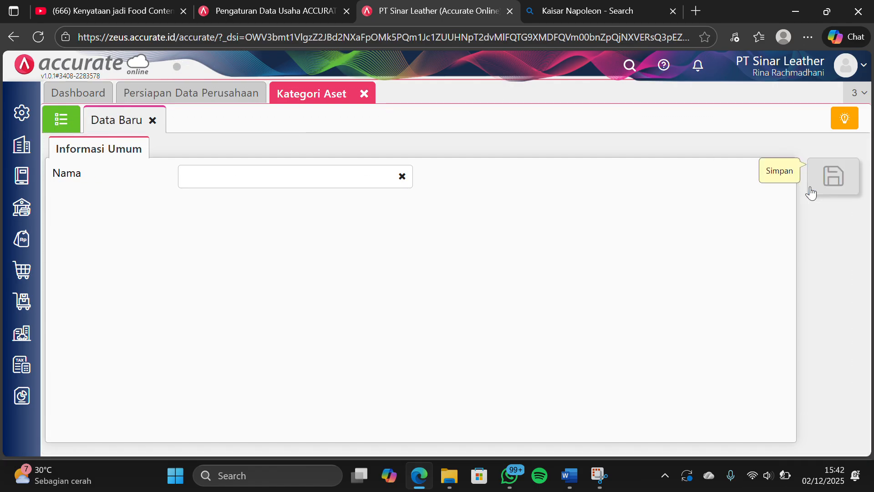
pyautogui.click(363, 94)
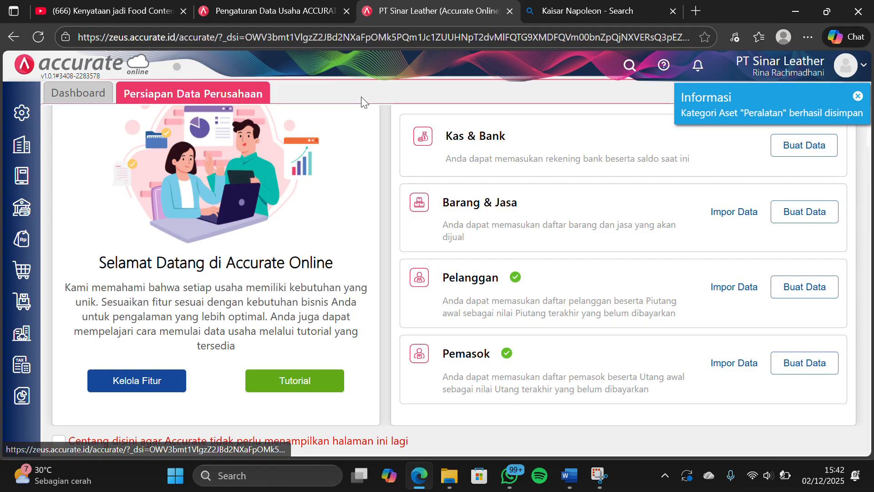
# Start a data import from the Aset Tetap list and upload the file "5. Daftar aset tetap (1).xlsx"
pyautogui.click(28, 334)
pyautogui.click(109, 217)
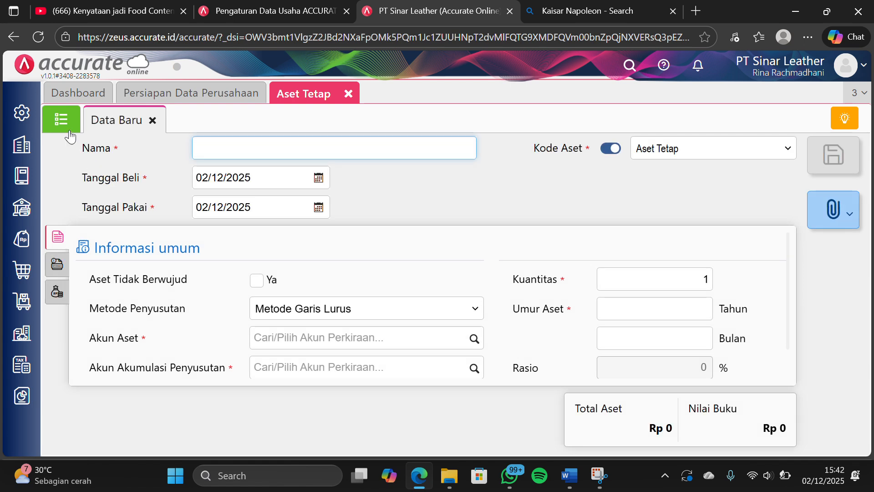
pyautogui.click(64, 121)
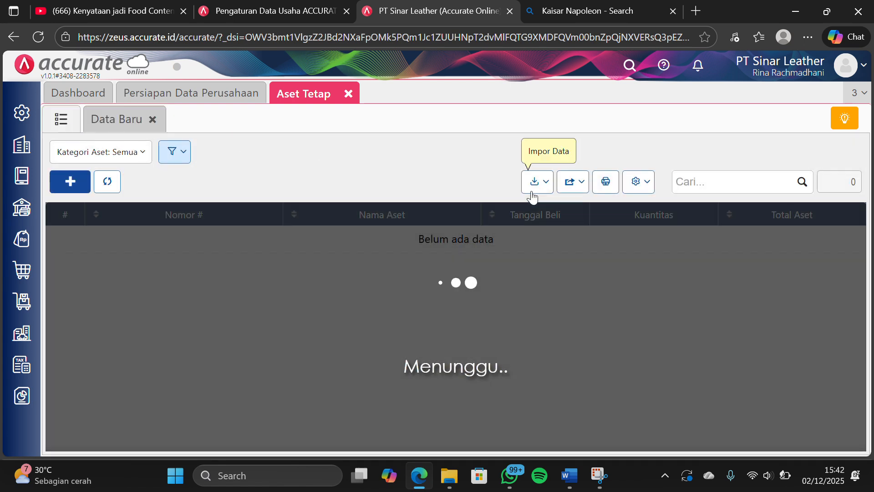
pyautogui.click(533, 184)
pyautogui.click(520, 206)
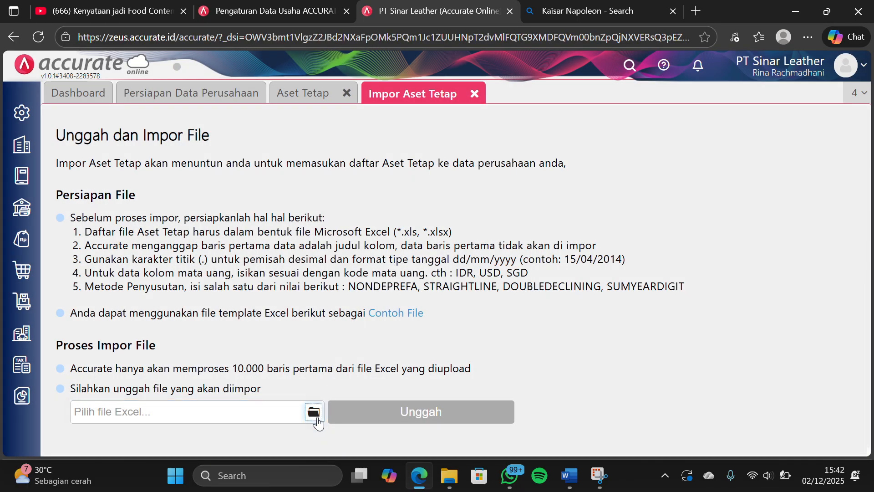
pyautogui.click(317, 418)
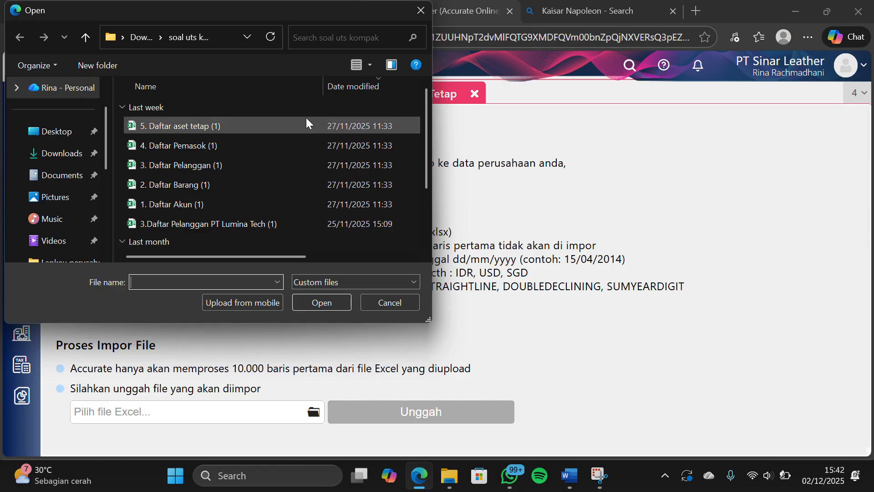
pyautogui.click(304, 120)
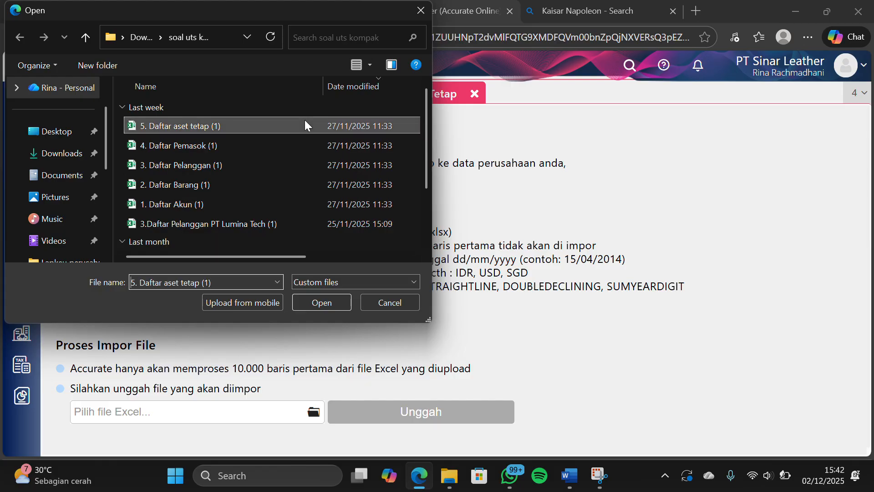
pyautogui.click(322, 301)
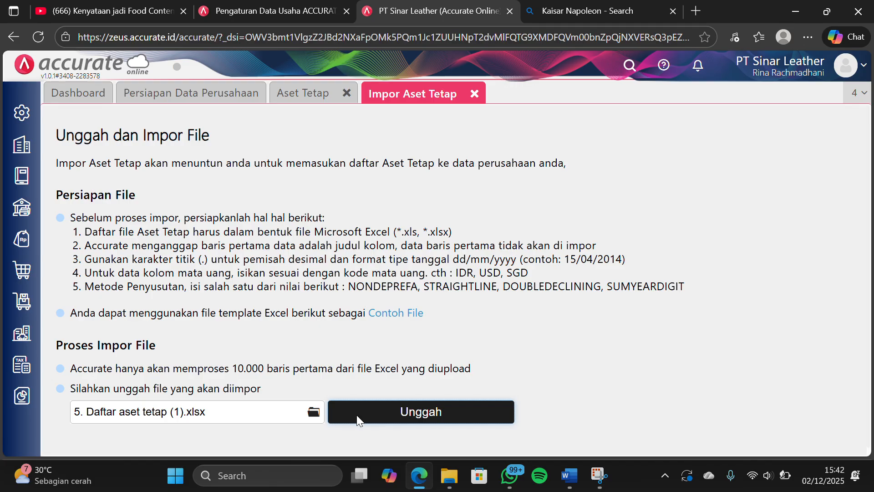
pyautogui.click(357, 418)
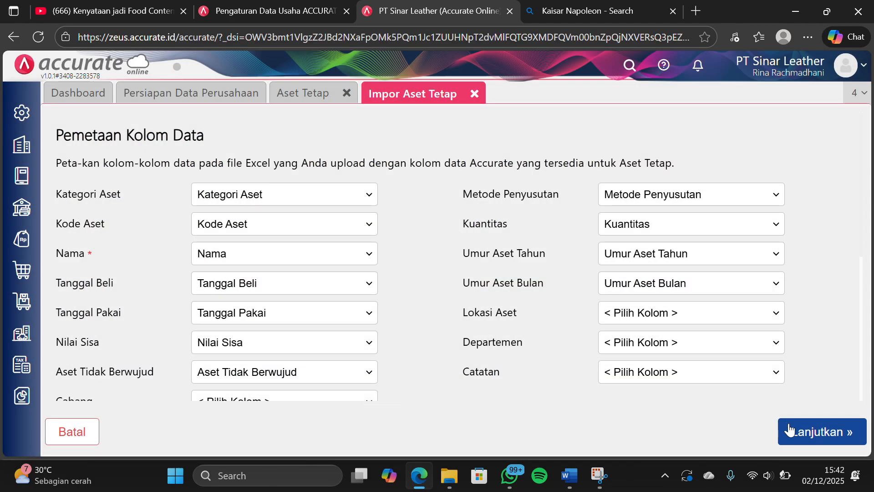
# Accept the column mapping and preview, run the fixed asset import, and close the import result and Aset Tetap list
pyautogui.click(790, 429)
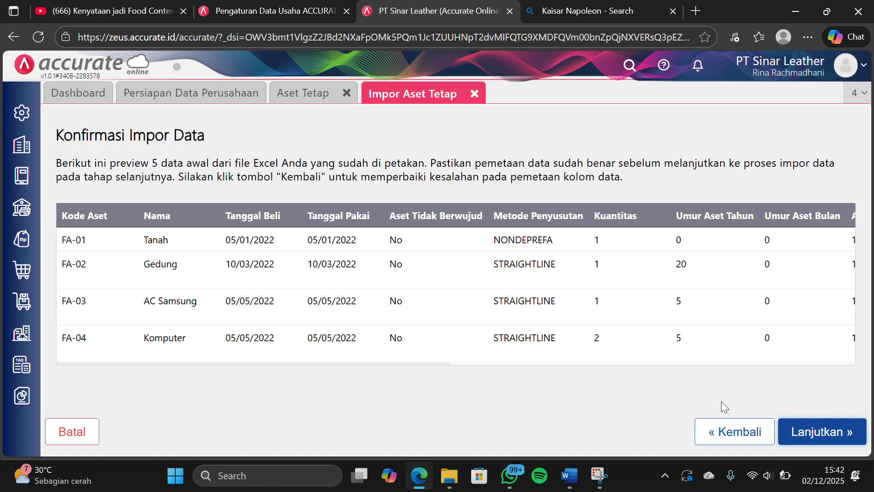
pyautogui.click(805, 430)
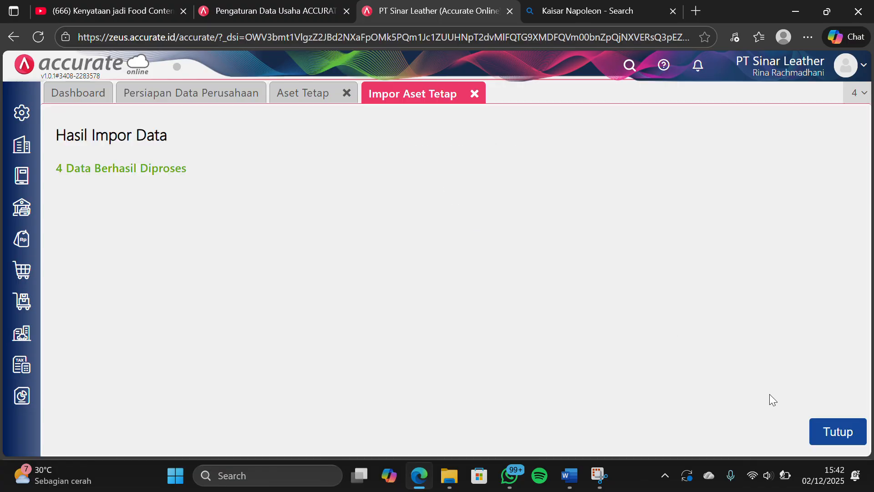
pyautogui.click(817, 430)
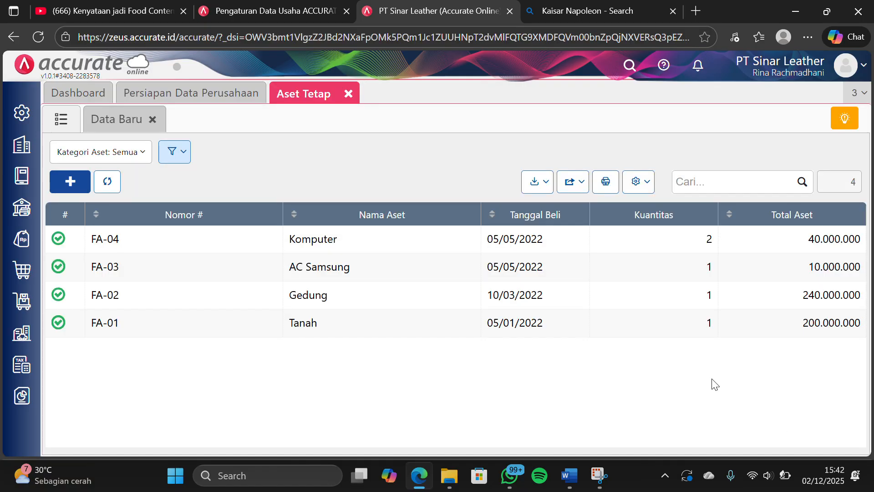
pyautogui.click(349, 94)
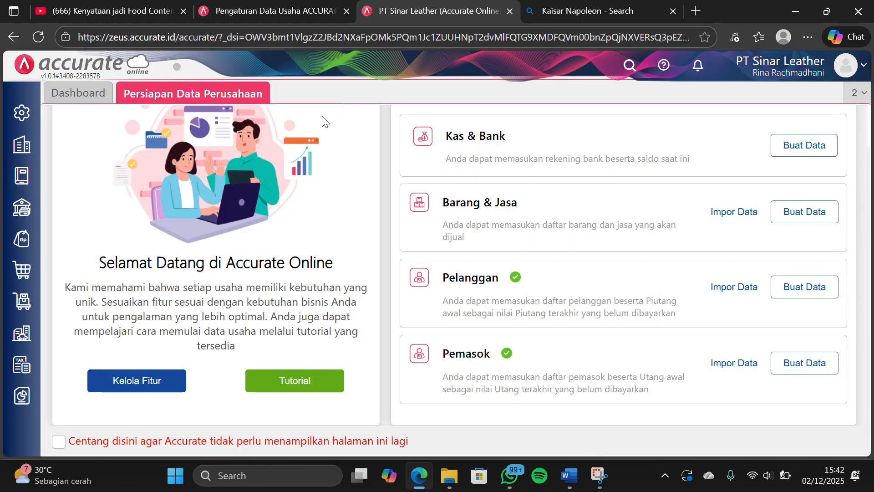
# Run and save the Proses Akhir Bulan for Desember 2023, then close that form
pyautogui.click(28, 177)
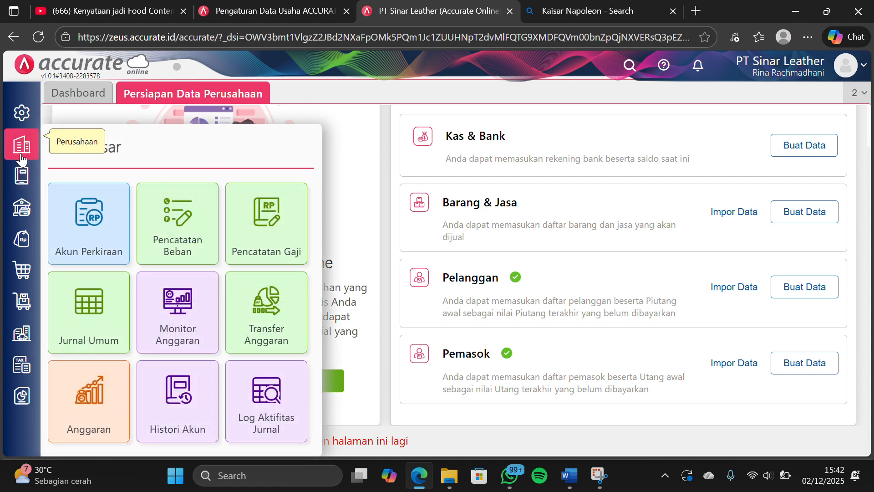
pyautogui.click(21, 145)
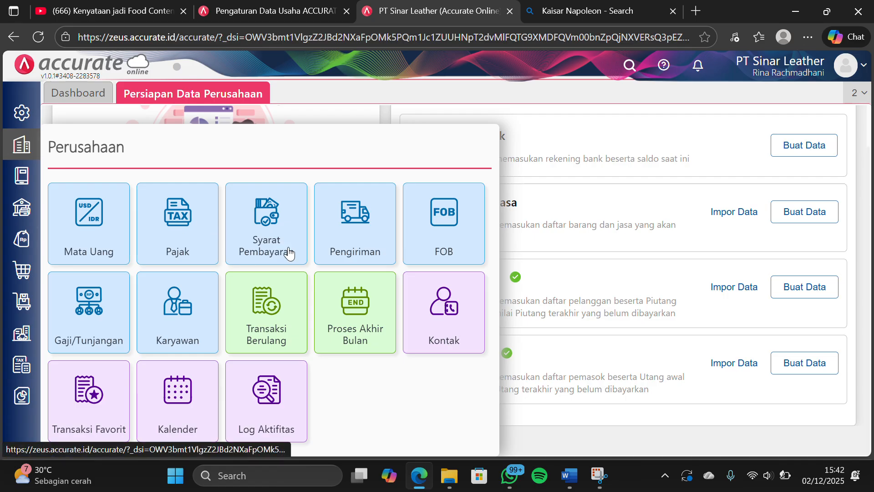
pyautogui.click(348, 294)
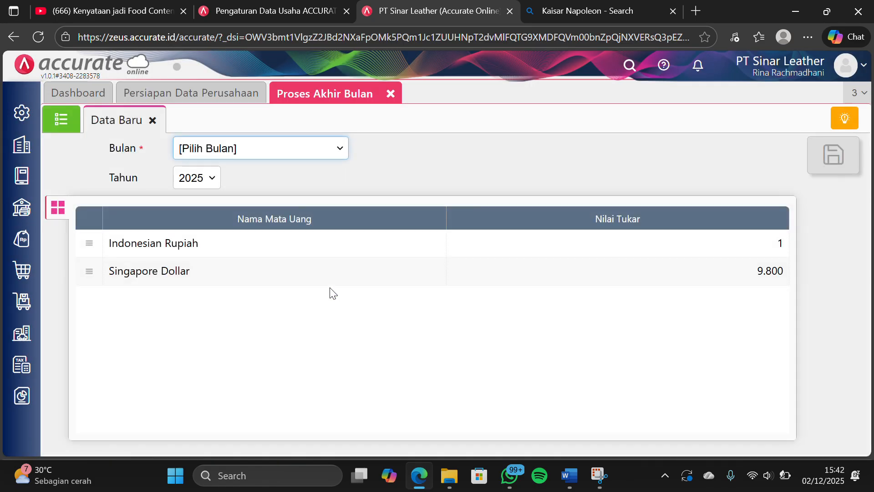
pyautogui.click(335, 149)
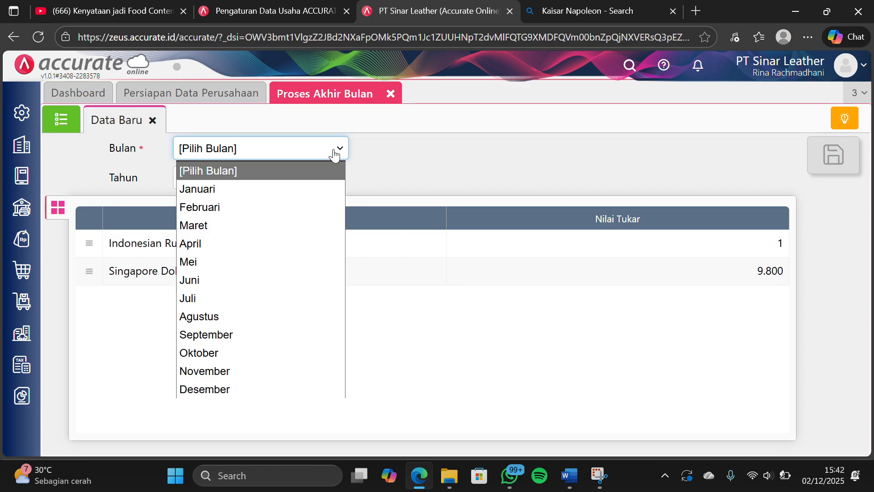
pyautogui.click(192, 388)
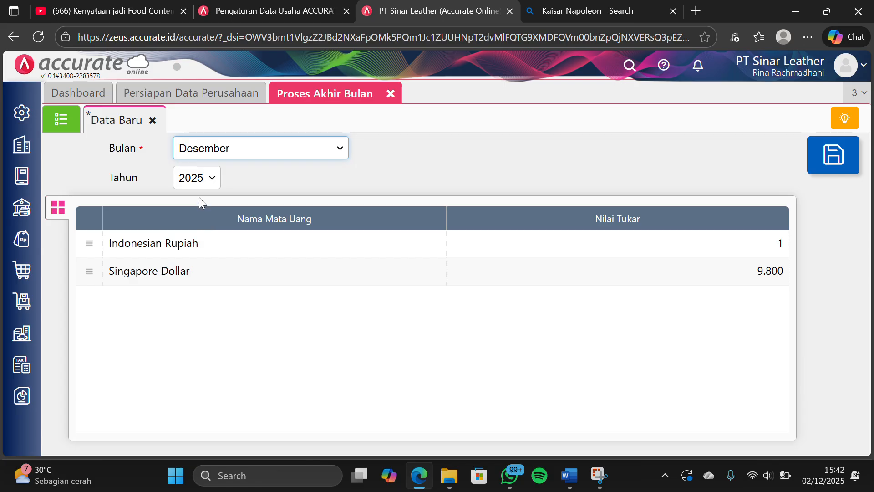
pyautogui.click(200, 177)
pyautogui.click(206, 217)
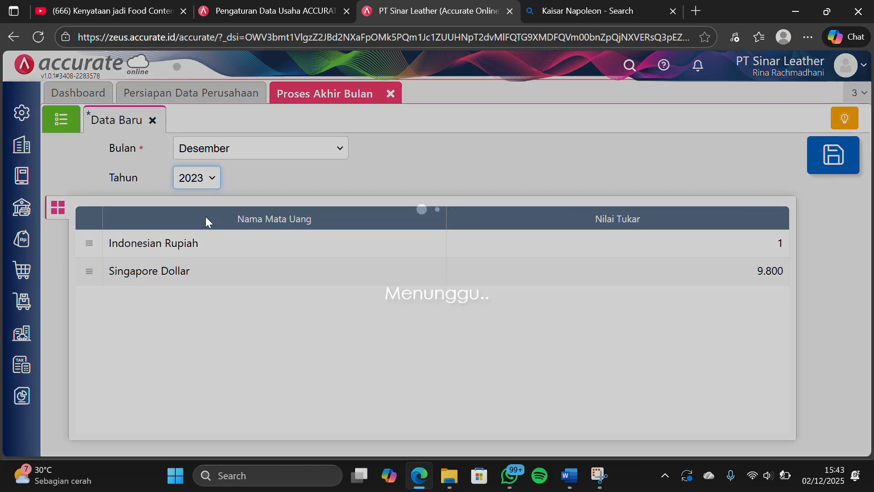
pyautogui.click(340, 159)
pyautogui.click(341, 159)
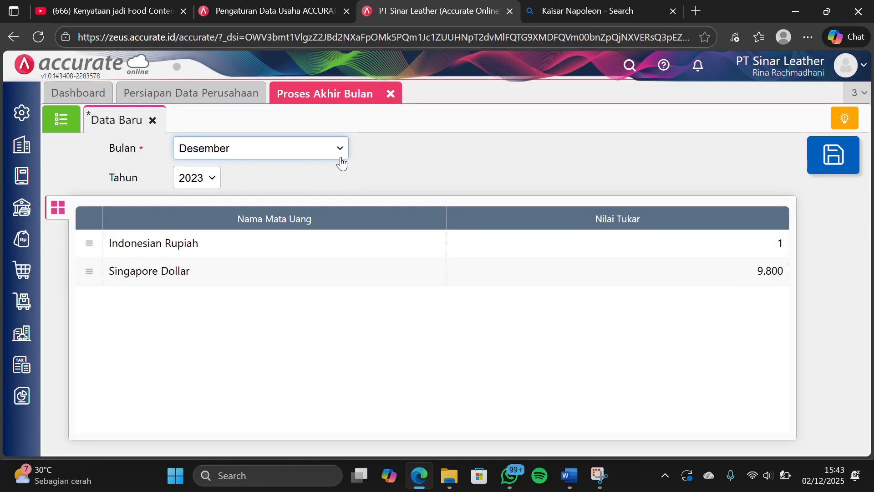
pyautogui.click(813, 163)
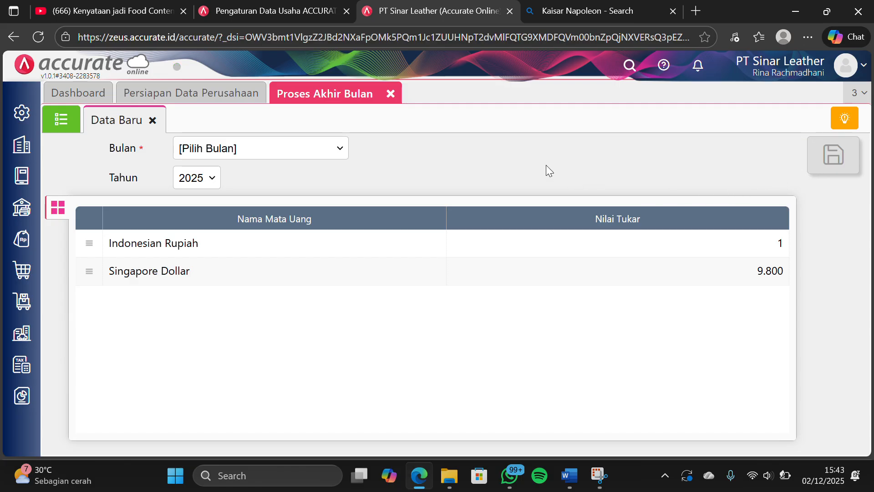
pyautogui.click(389, 91)
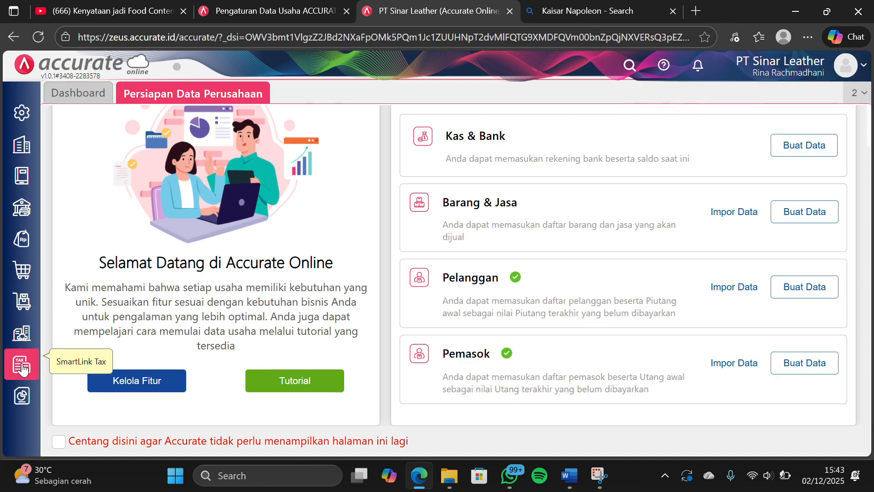
# Display the Neraca (Induk Skontro) financial report as of 31/12/2023 in Indonesian Rupiah
pyautogui.click(22, 391)
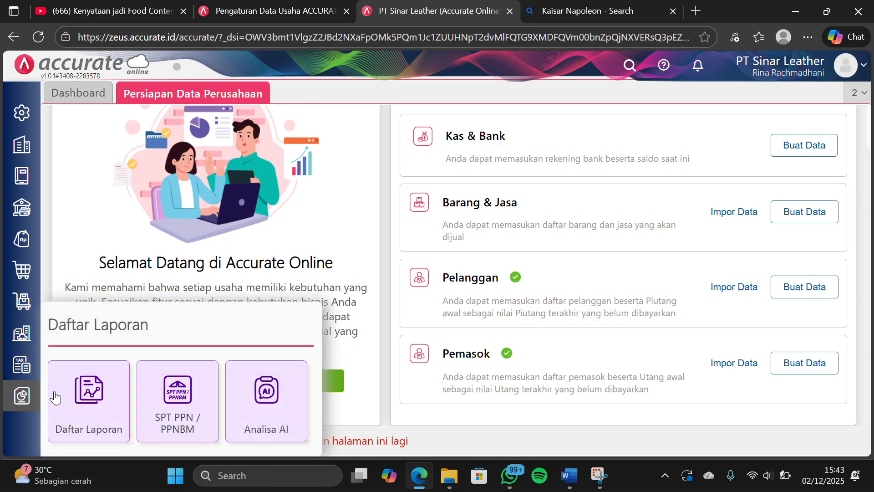
pyautogui.click(80, 394)
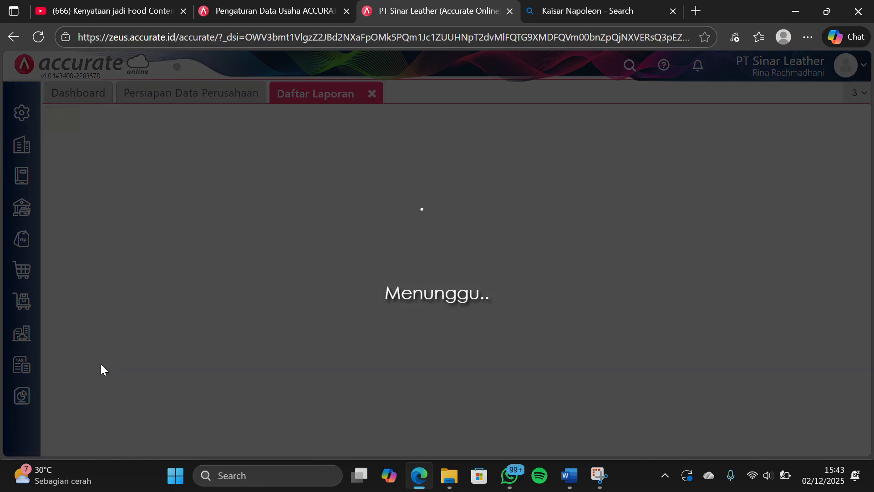
pyautogui.scroll(-4, 479, 240)
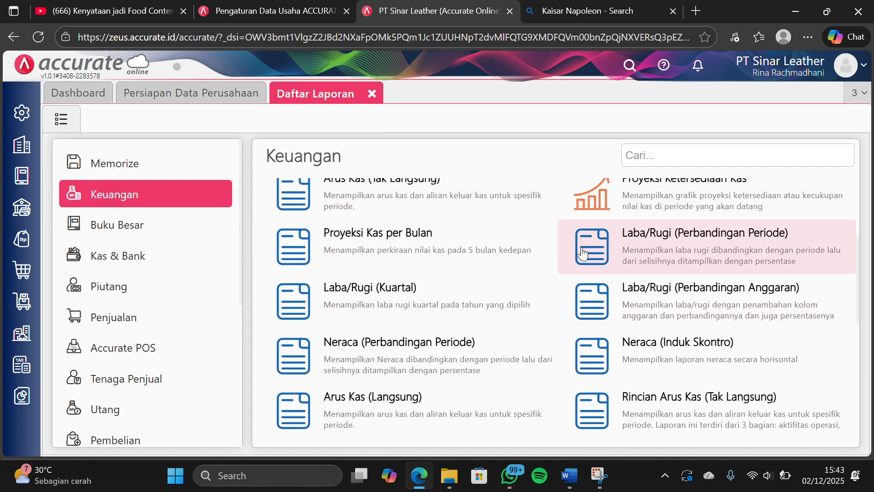
pyautogui.click(633, 348)
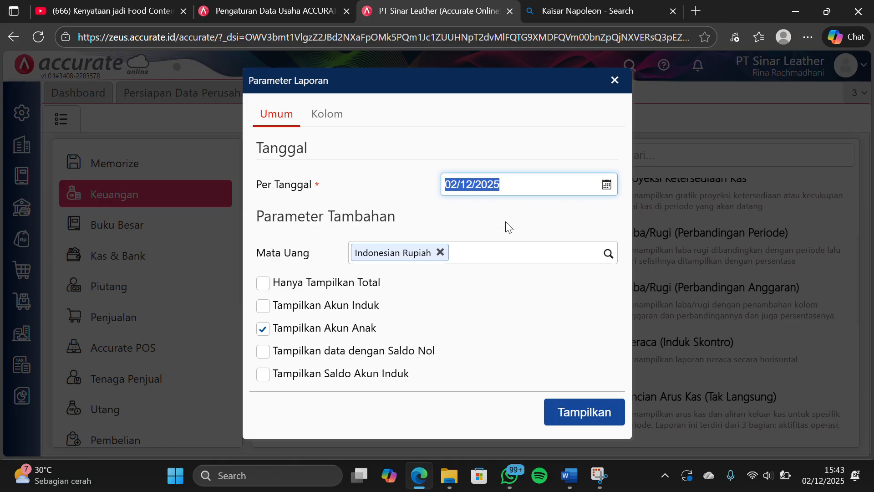
pyautogui.write('31/1')
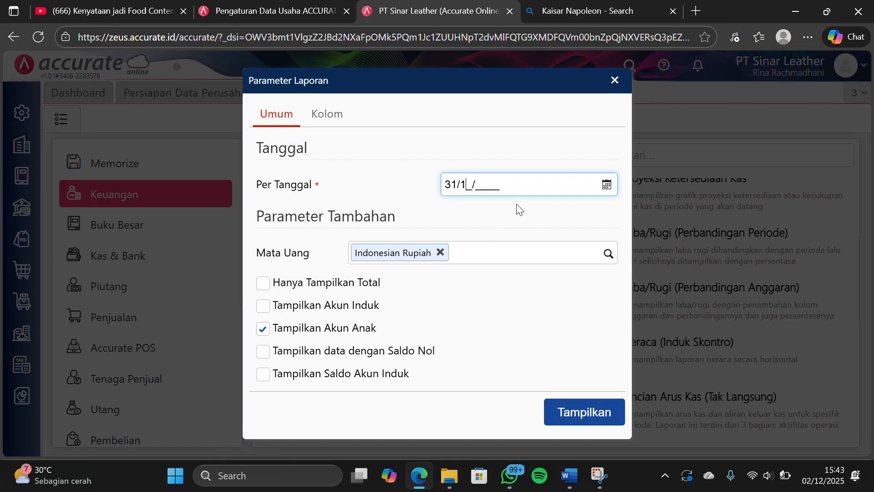
pyautogui.write('2/')
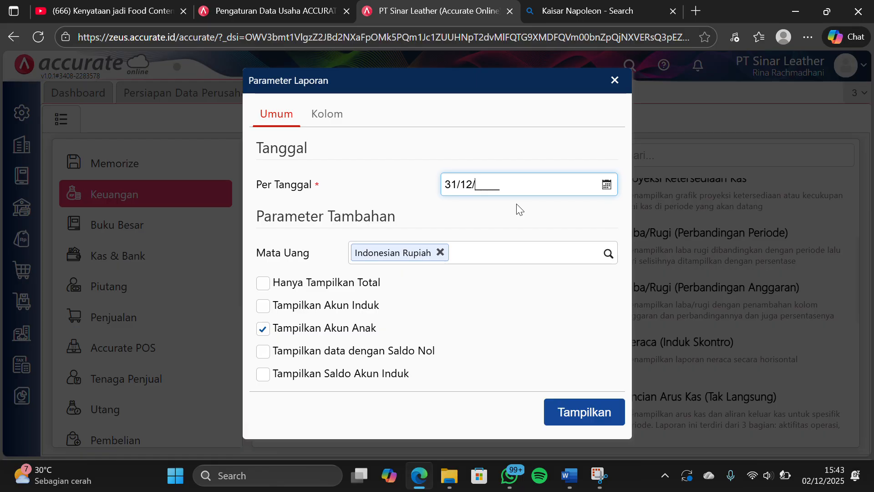
pyautogui.write('2023')
pyautogui.click(516, 313)
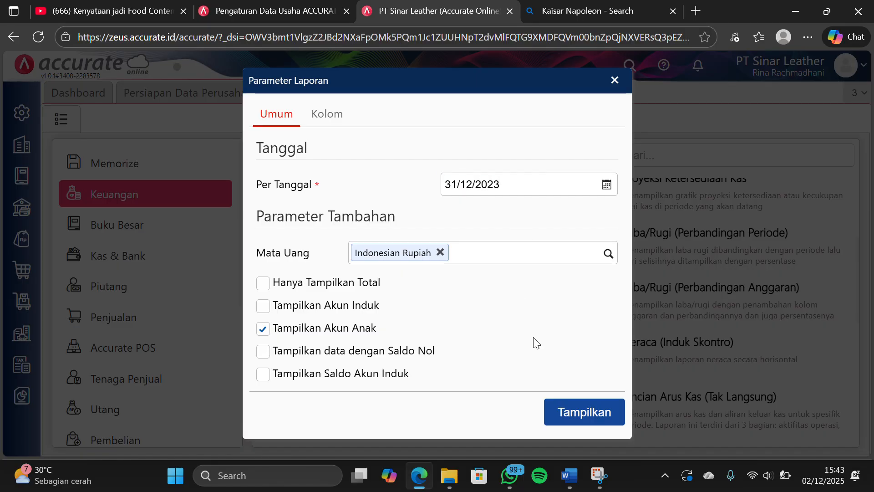
pyautogui.click(560, 415)
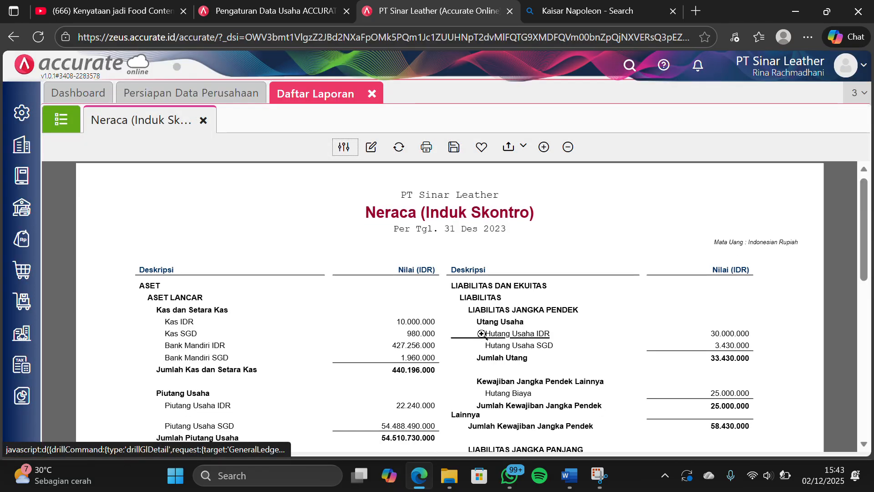
# Review the asset, liability and equity balances down to the report totals, then close the report list
pyautogui.scroll(-3, 481, 333)
pyautogui.scroll(-5, 482, 334)
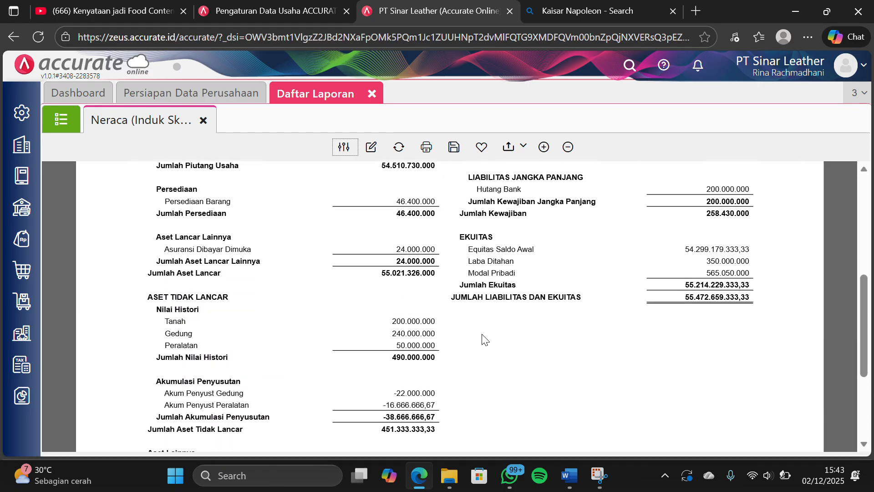
pyautogui.scroll(-2, 482, 335)
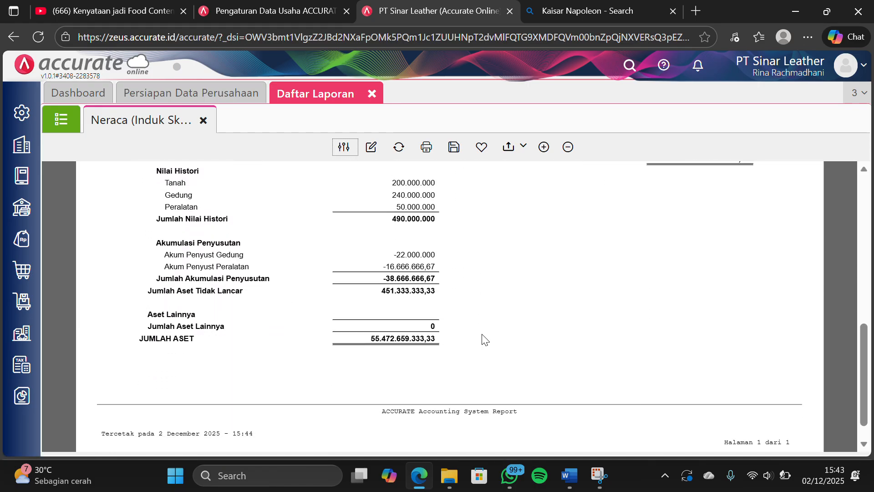
pyautogui.scroll(1, 483, 336)
pyautogui.scroll(1, 485, 340)
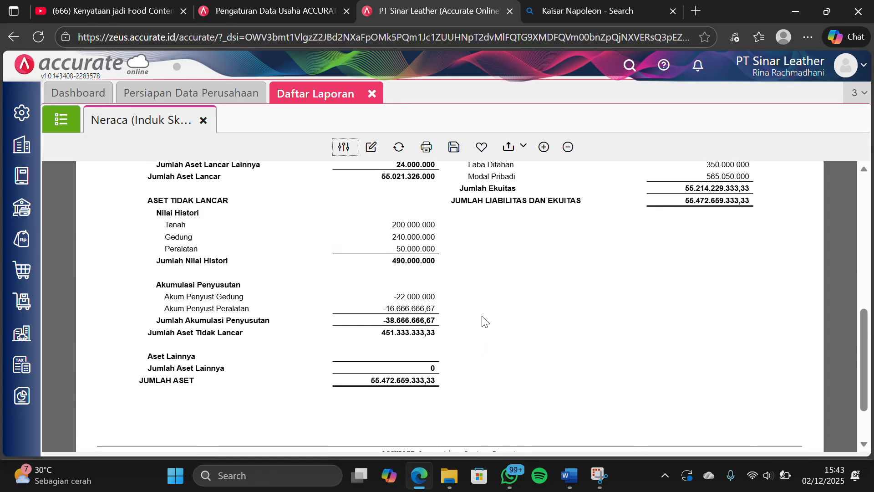
pyautogui.click(373, 95)
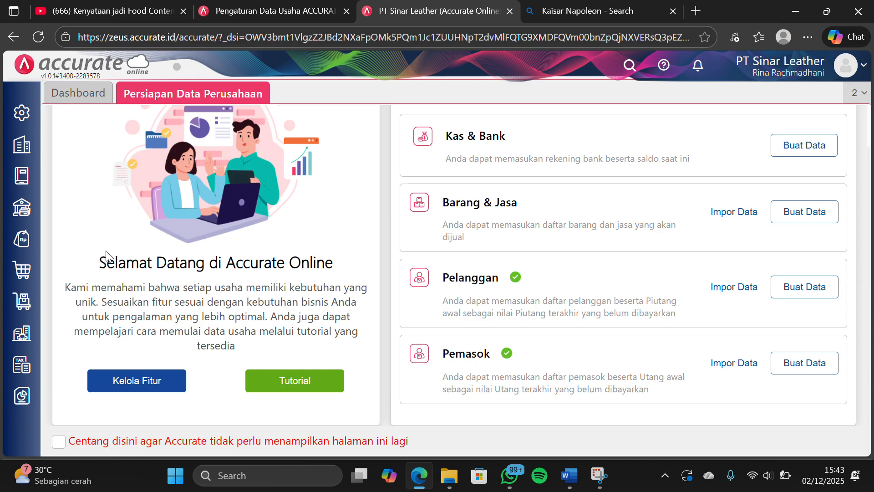
# Start a new Permintaan Barang in Persediaan and set its date to 02/01/2024
pyautogui.click(23, 300)
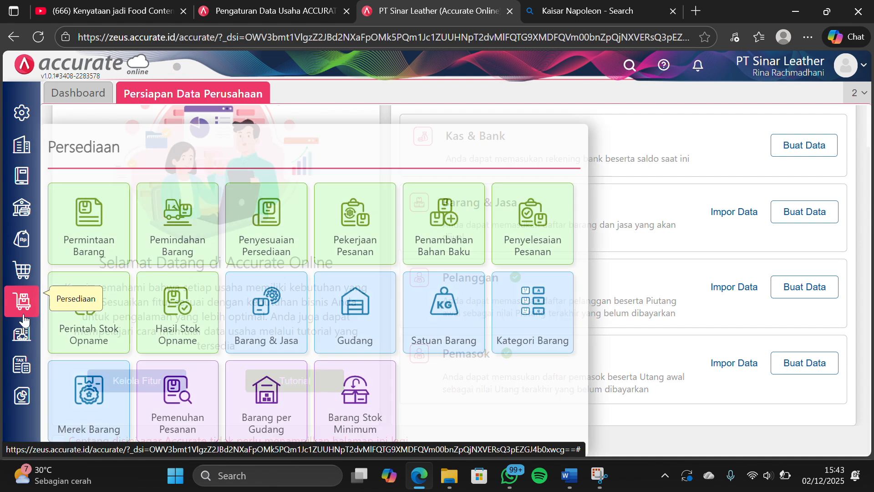
pyautogui.click(77, 242)
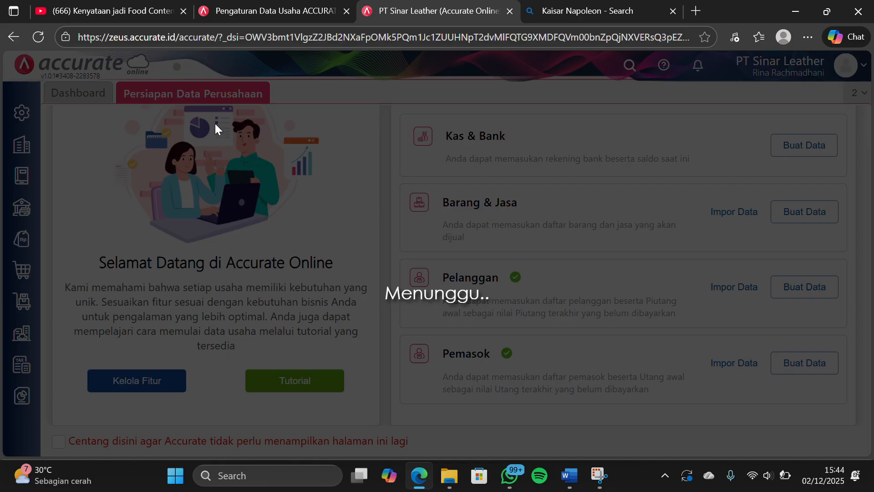
pyautogui.click(364, 23)
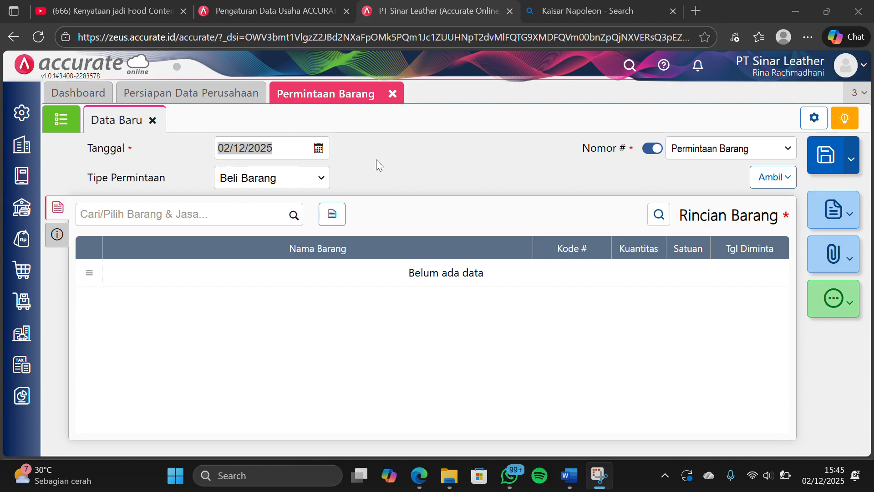
pyautogui.click(298, 152)
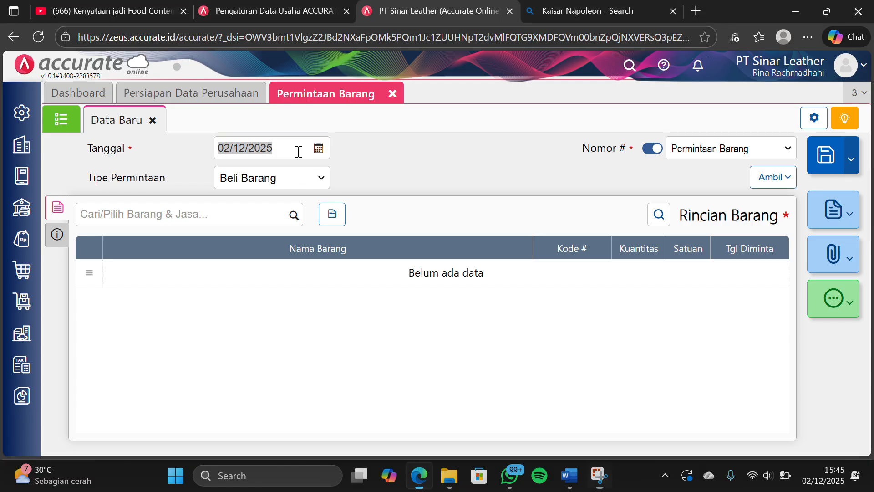
pyautogui.click(299, 151)
pyautogui.press('BackSpace')
pyautogui.press('BackSpace')
pyautogui.press('BackSpace')
pyautogui.press('BackSpace')
pyautogui.press('BackSpace')
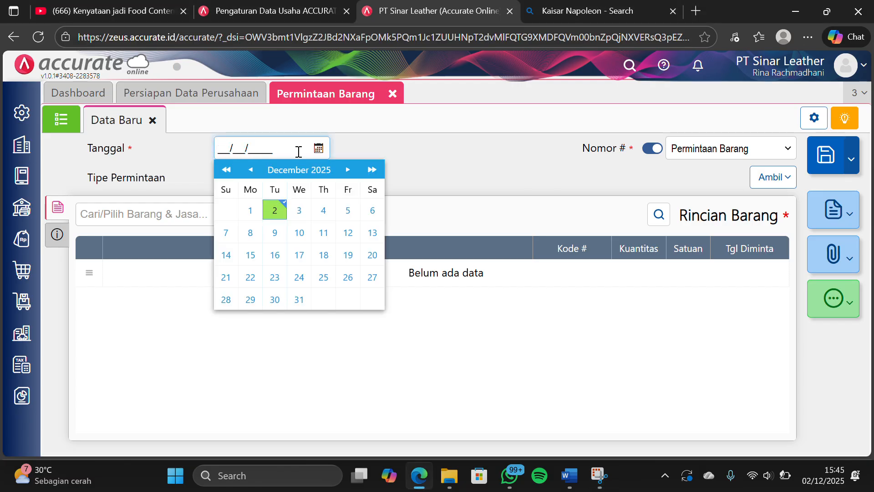
pyautogui.write('02/01/2024')
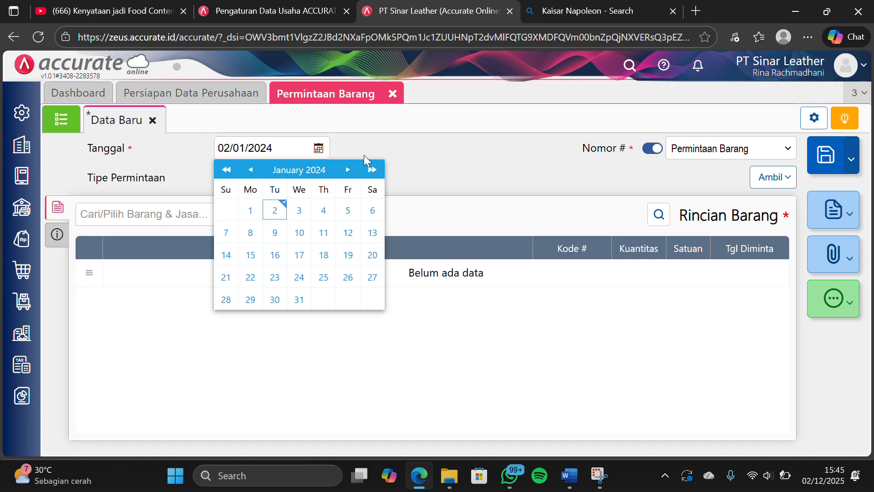
pyautogui.click(364, 155)
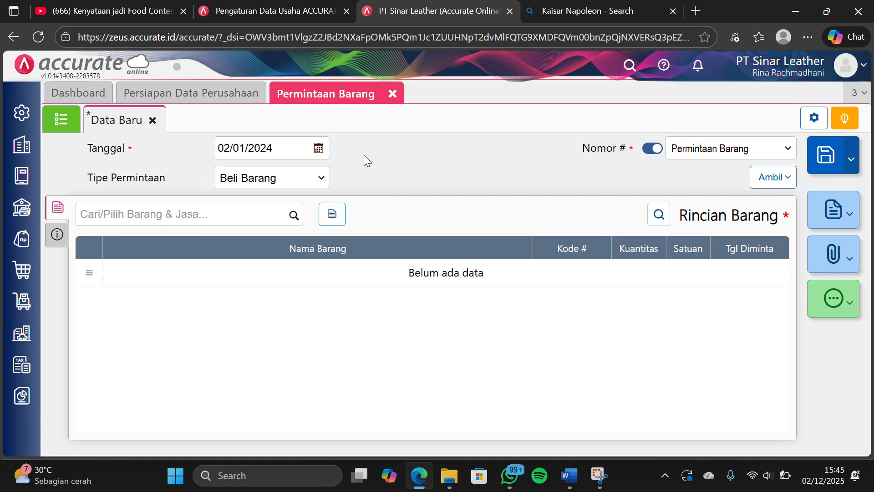
# Add Tas Selempang Mussdoom to the request with a quantity of 30 pcs and requested date 03/01/2024
pyautogui.click(293, 215)
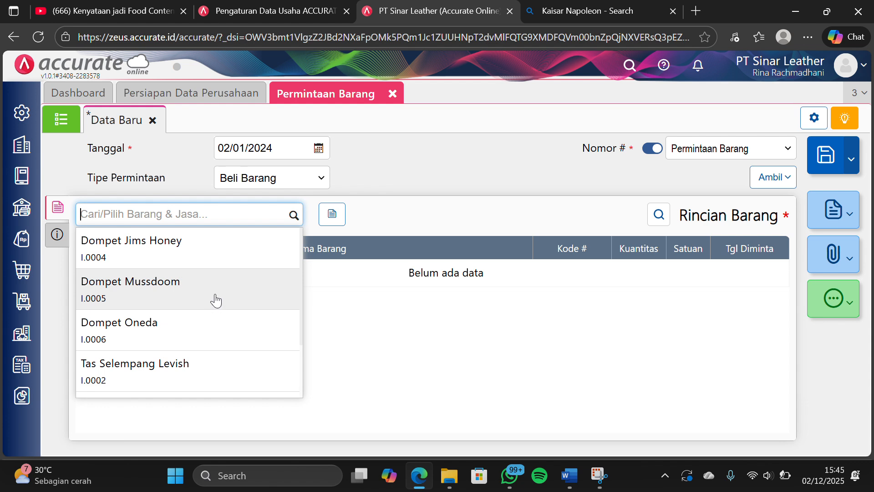
pyautogui.scroll(-2, 206, 302)
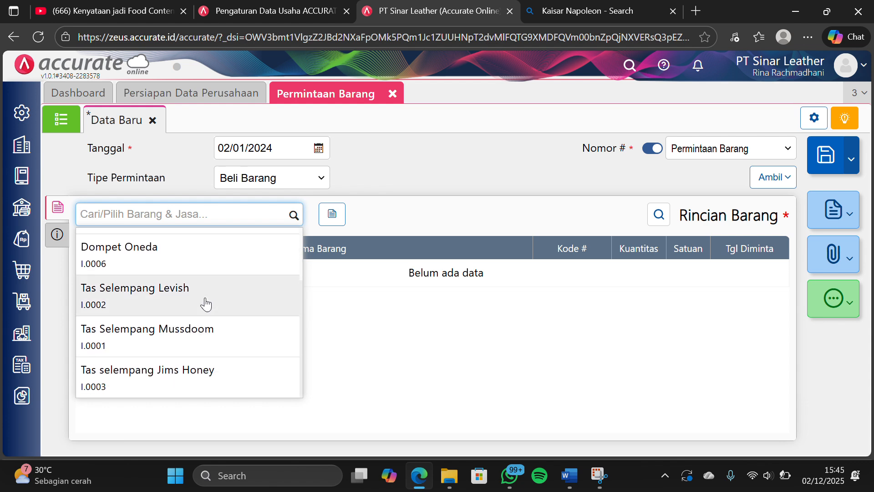
pyautogui.click(184, 333)
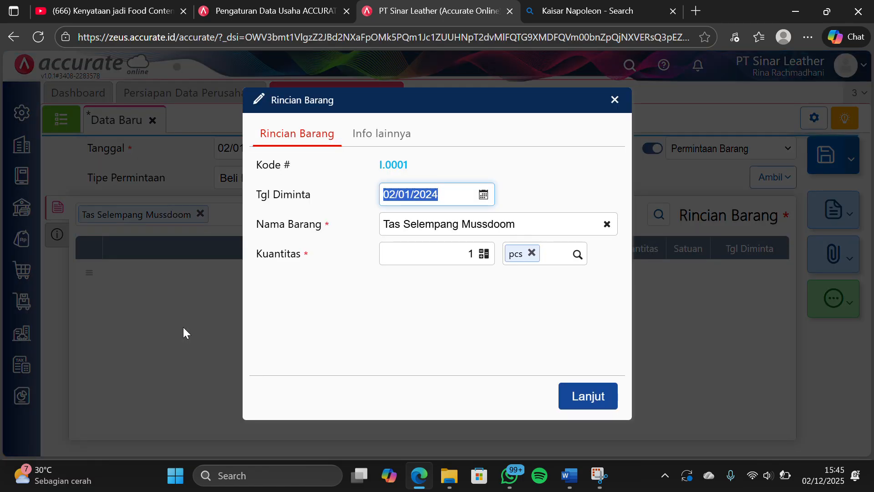
pyautogui.click(474, 254)
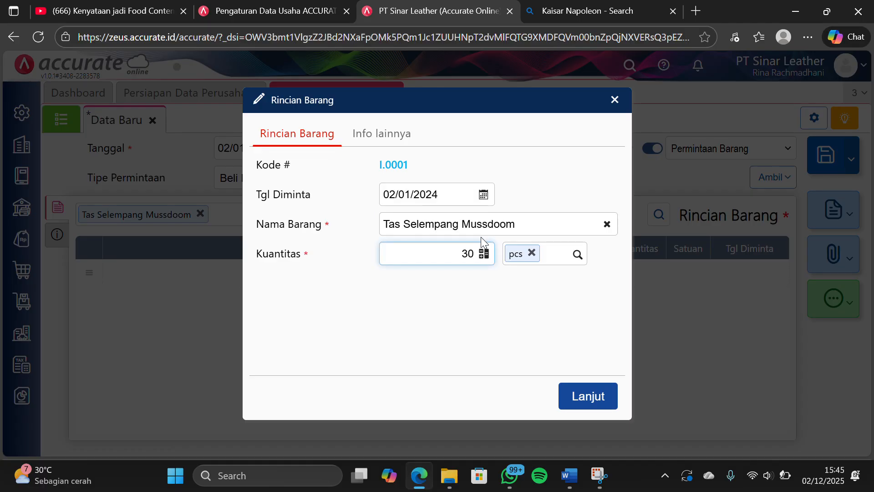
pyautogui.click(393, 189)
pyautogui.click(393, 189)
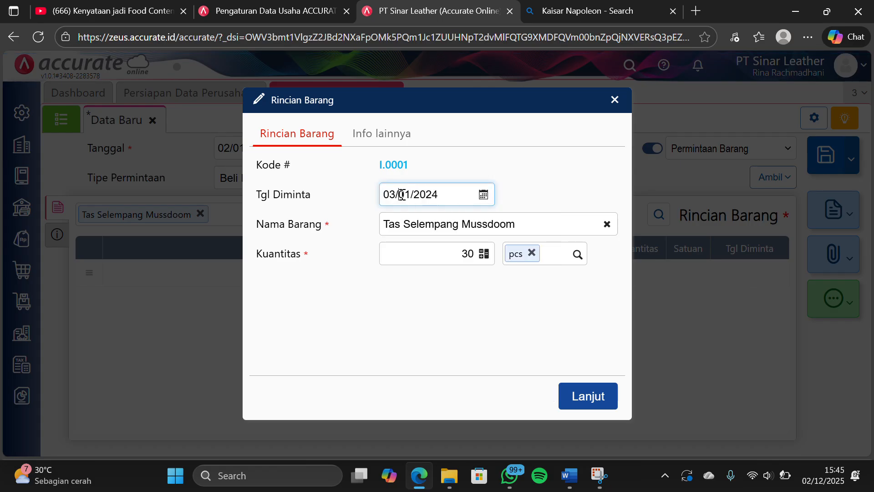
pyautogui.click(401, 294)
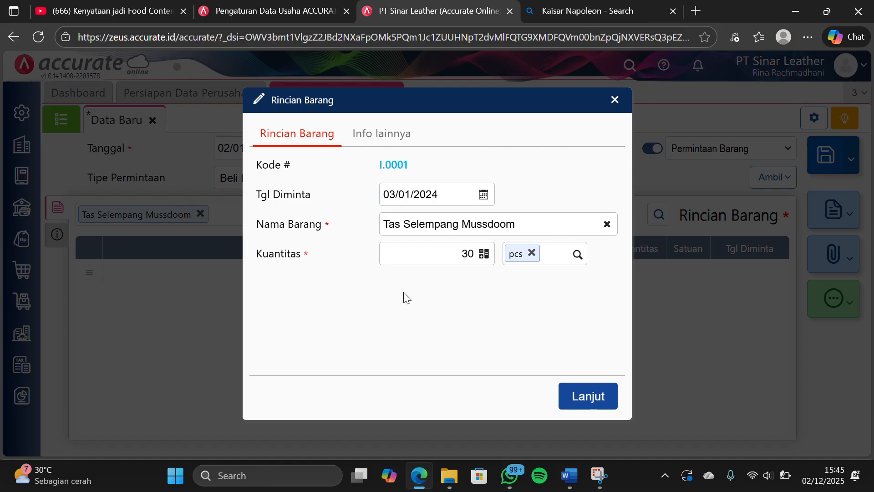
pyautogui.click(573, 393)
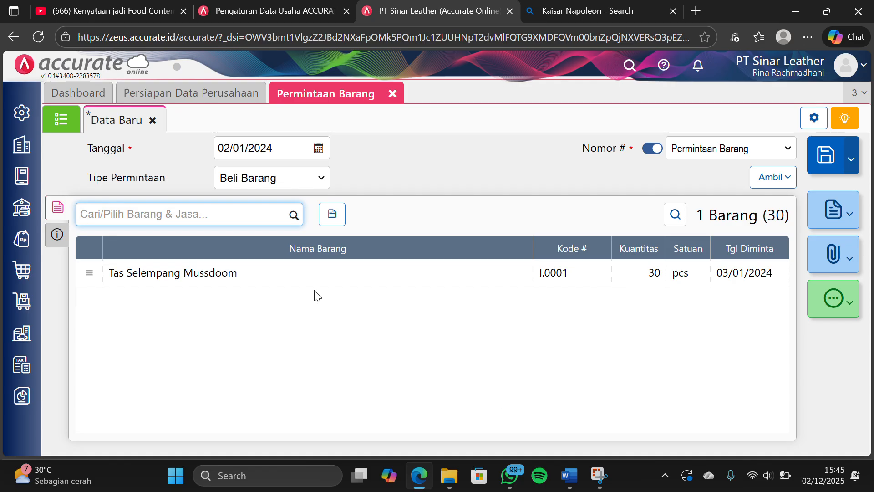
# Add Dompet Jims Honey to the item request with a quantity of 15 pcs and requested date 03/01/2024
pyautogui.click(294, 214)
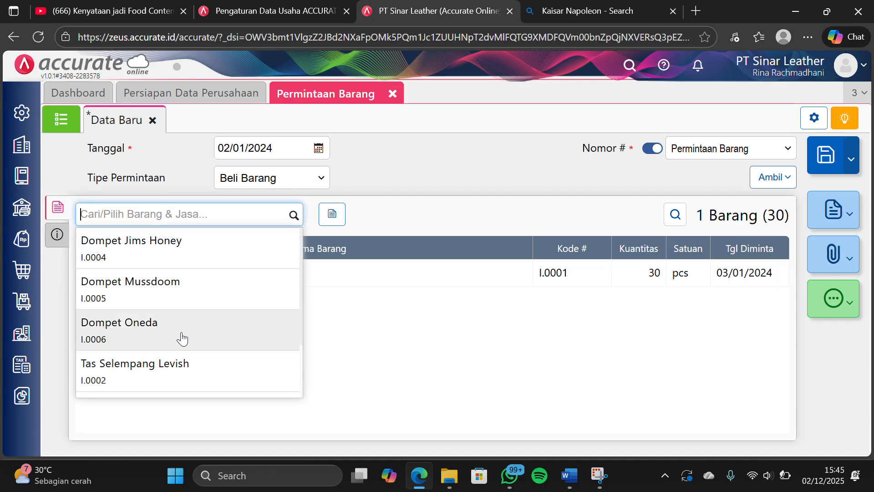
pyautogui.scroll(-1, 197, 285)
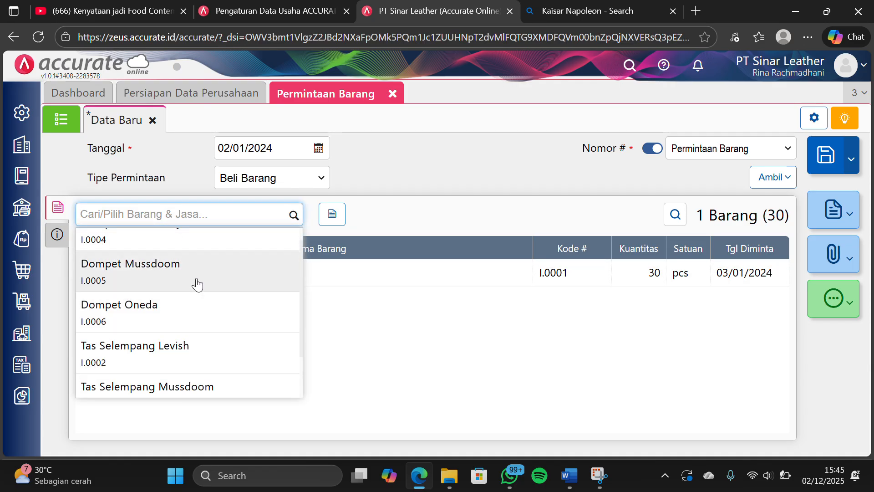
pyautogui.click(213, 241)
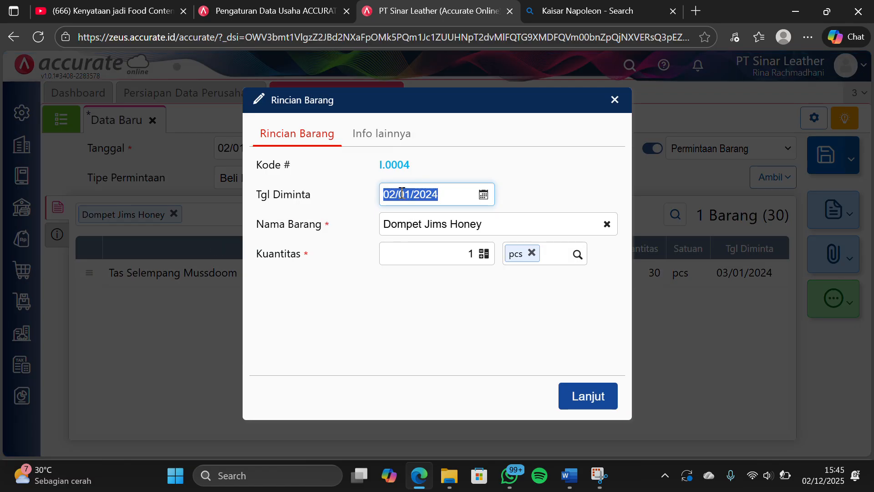
pyautogui.click(397, 193)
pyautogui.press('BackSpace')
pyautogui.write('3')
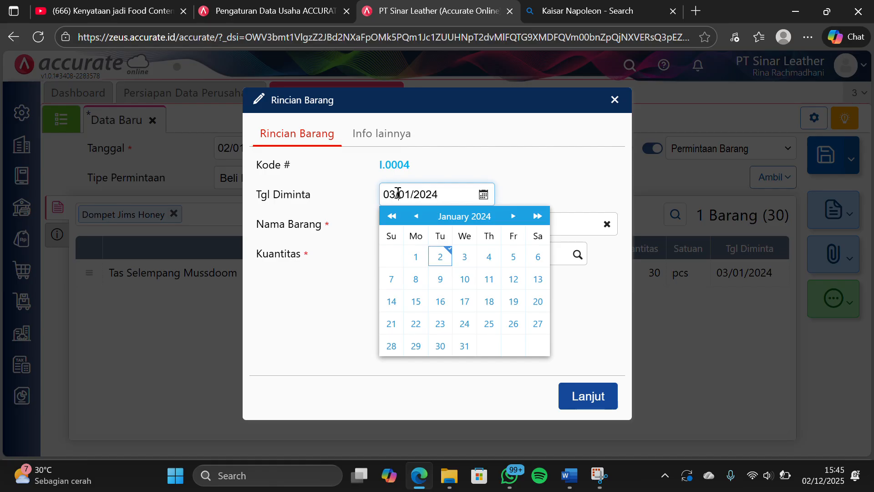
pyautogui.click(345, 296)
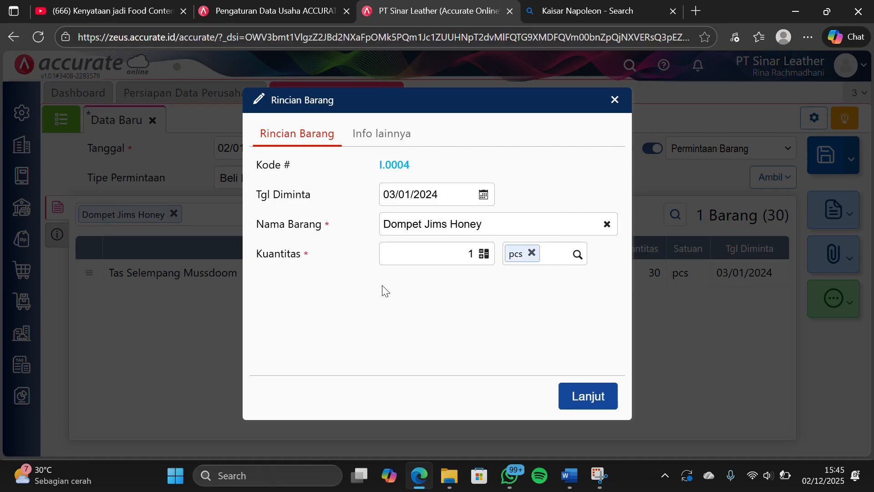
pyautogui.click(474, 258)
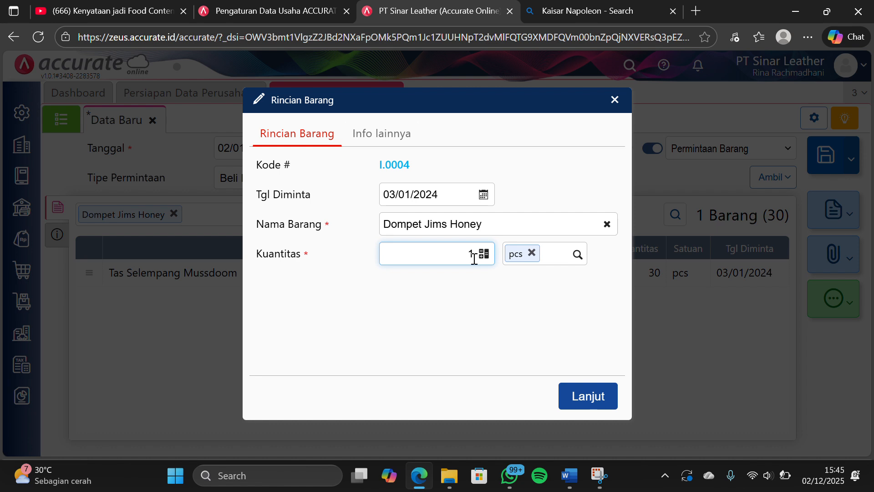
pyautogui.click(528, 341)
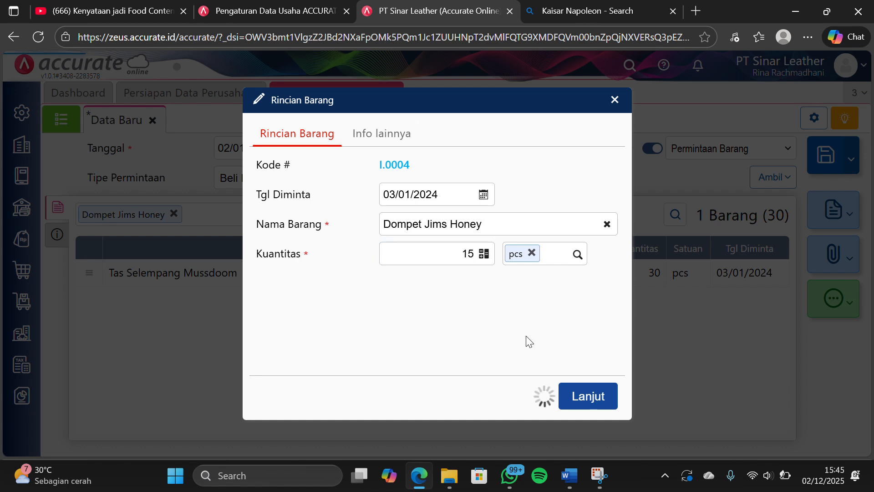
pyautogui.click(576, 409)
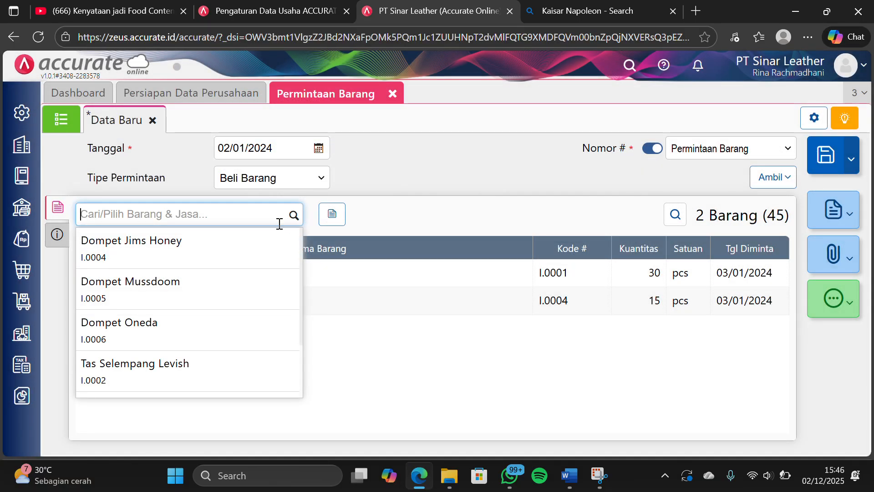
# Add Dompet Oneda to the item request with a quantity of 20 pcs and requested date 03/01/2024
pyautogui.scroll(-1, 189, 297)
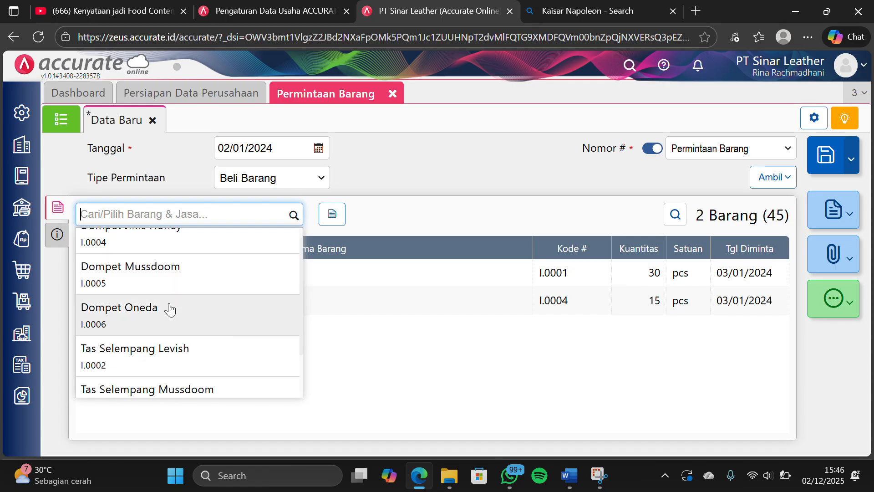
pyautogui.click(169, 309)
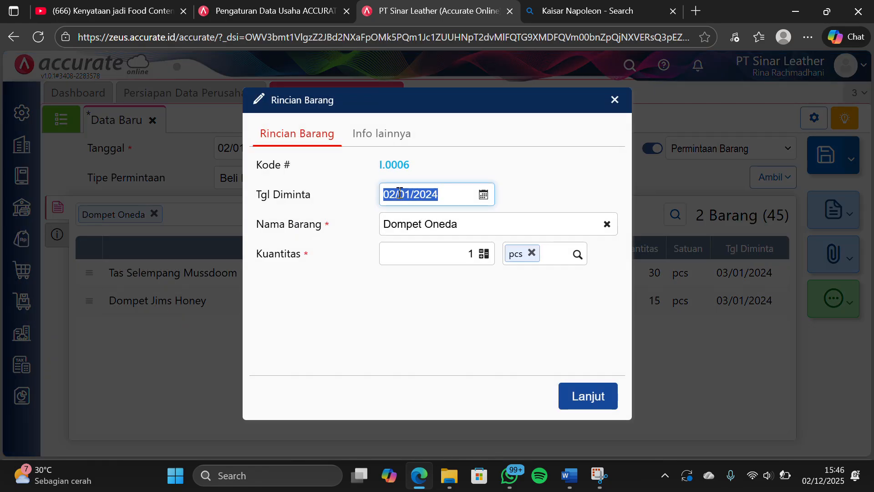
pyautogui.click(397, 192)
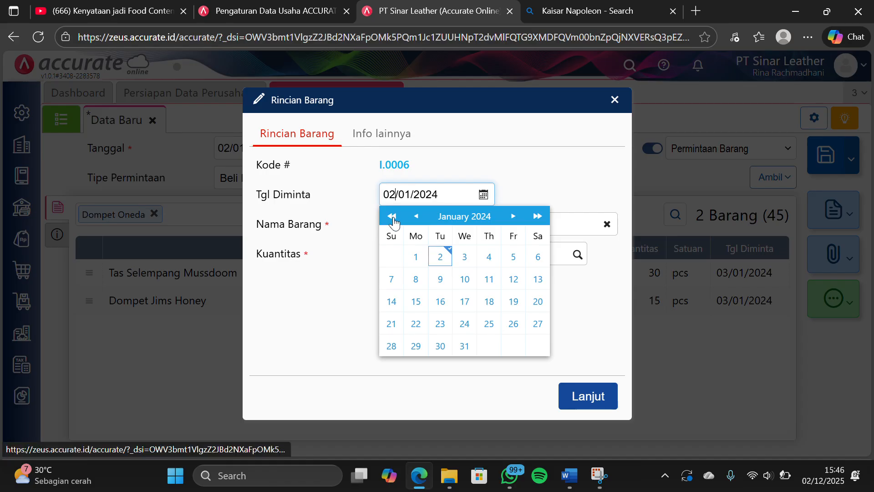
pyautogui.press('BackSpace')
pyautogui.write('3')
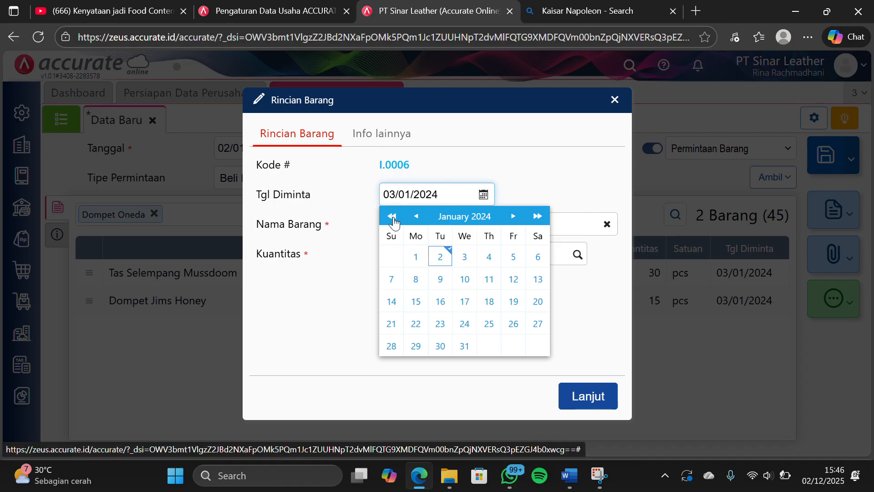
pyautogui.click(345, 254)
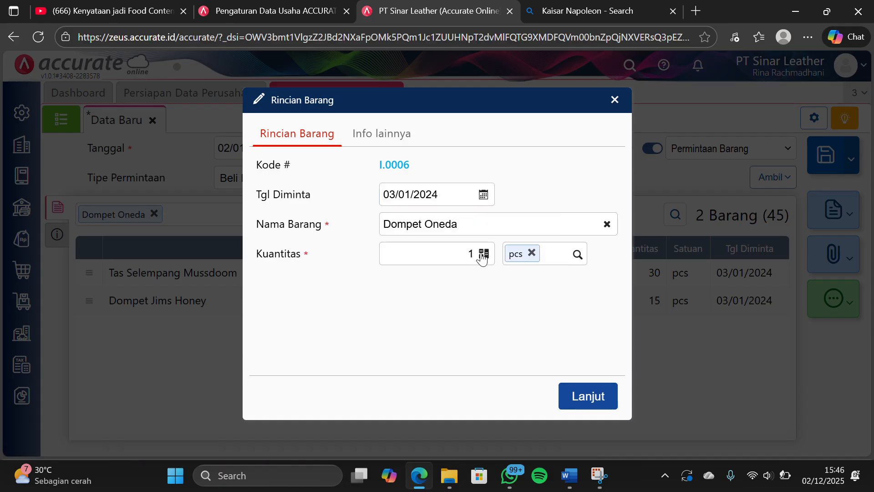
pyautogui.click(472, 254)
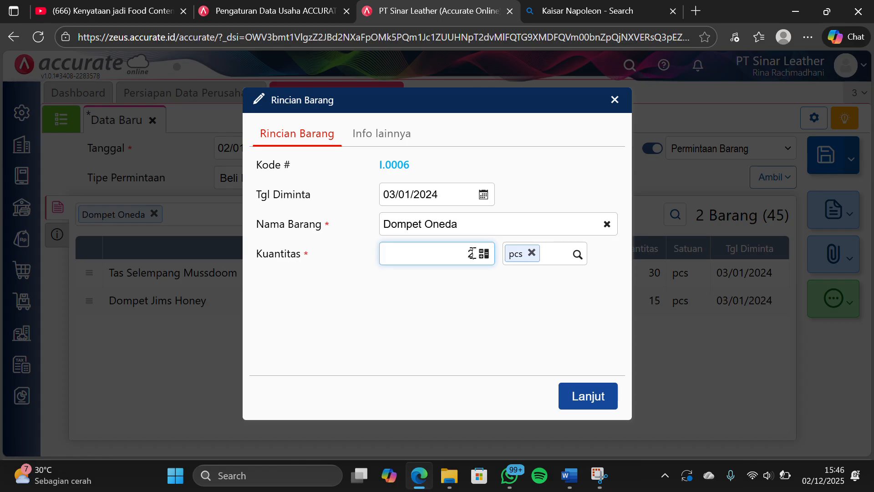
pyautogui.click(470, 302)
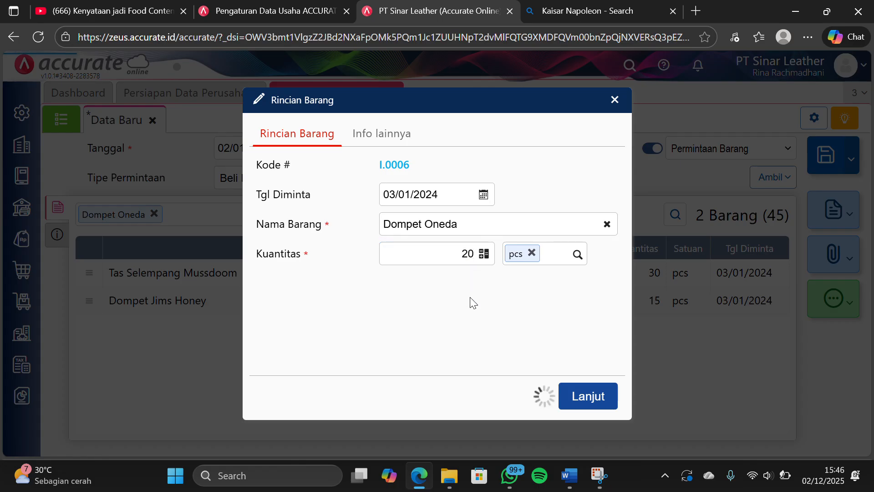
pyautogui.click(579, 394)
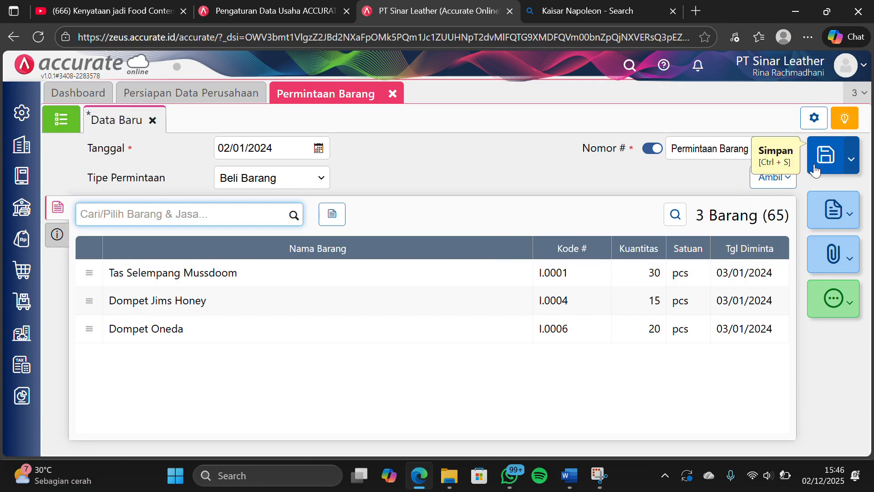
# Save and close the Permintaan Barang, and start a new Pesanan Pembelian under Pembelian
pyautogui.click(812, 161)
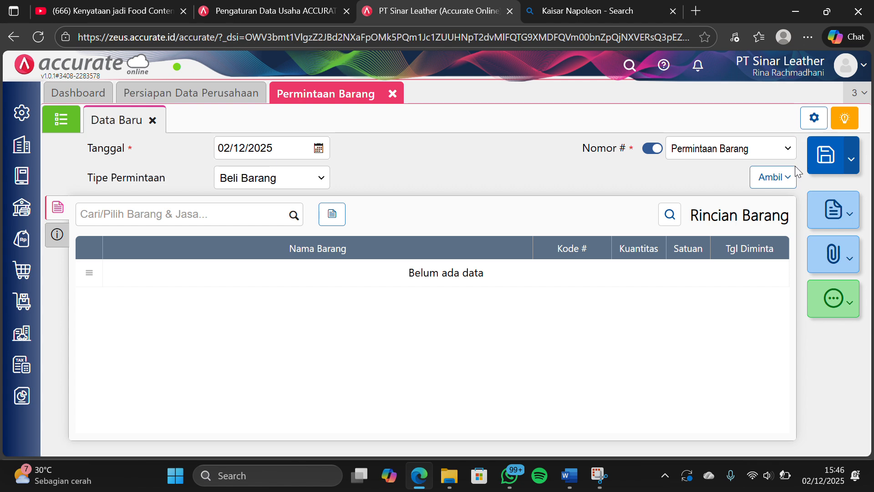
pyautogui.click(392, 94)
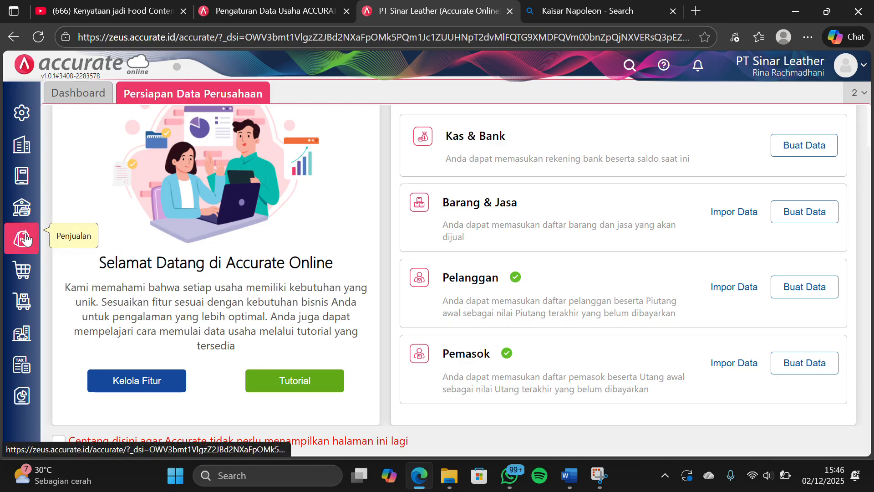
pyautogui.click(23, 271)
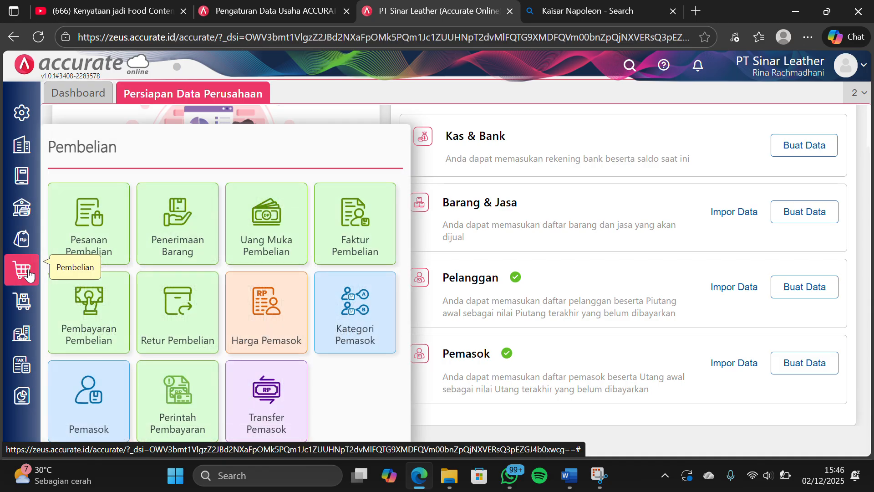
pyautogui.click(86, 238)
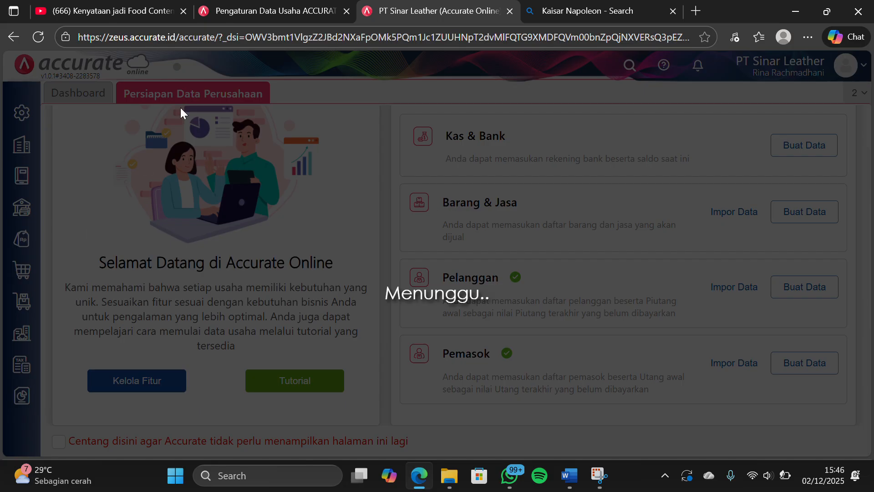
pyautogui.click(362, 28)
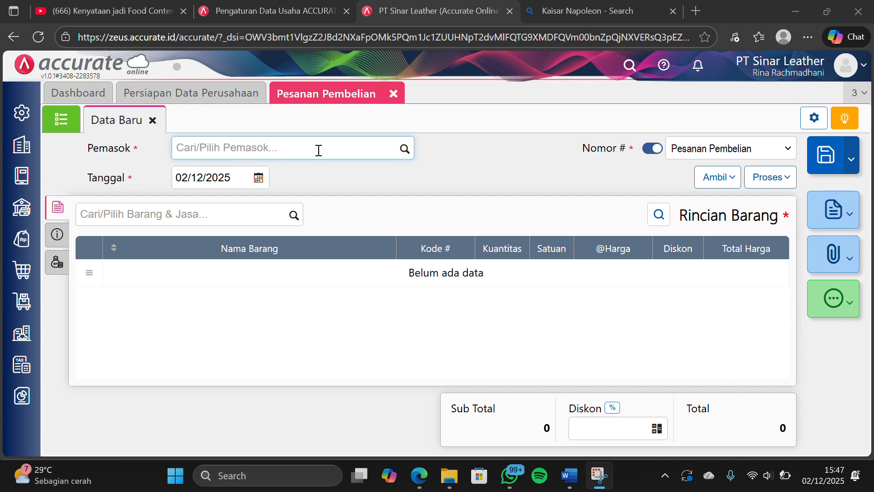
# Set the purchase order's supplier to PT Kulit Premium and its date to 03/01/2024
pyautogui.click(408, 154)
pyautogui.click(323, 209)
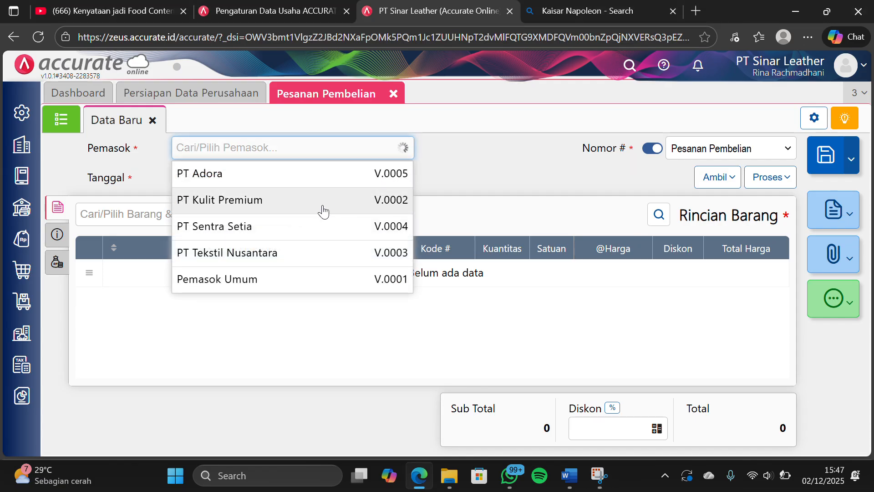
pyautogui.click(239, 177)
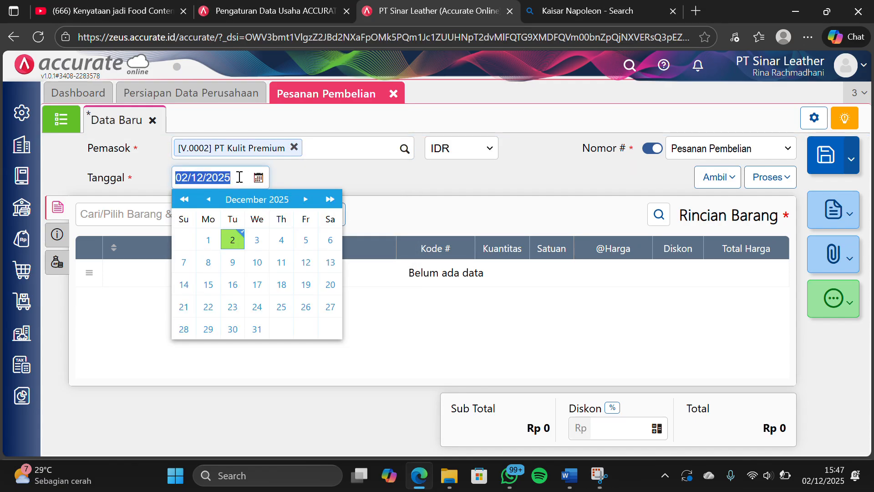
pyautogui.write('0')
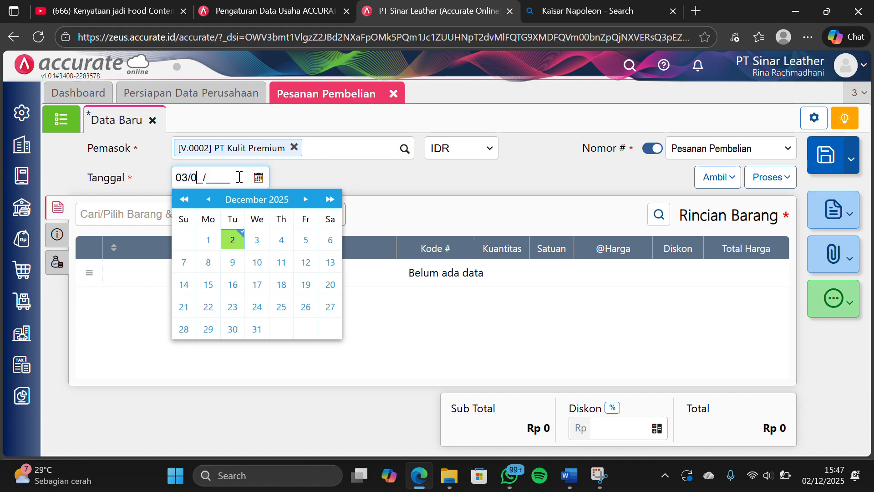
pyautogui.write('3/01/2024')
pyautogui.click(280, 179)
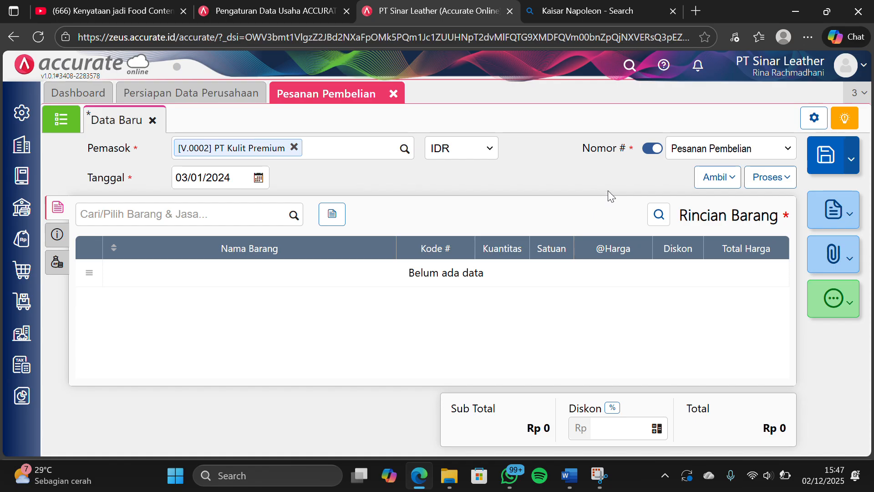
# Copy only Tas Selempang Mussdoom from the saved Permintaan into the purchase order, excluding Dompet Jims Honey and Dompet Oneda
pyautogui.click(712, 185)
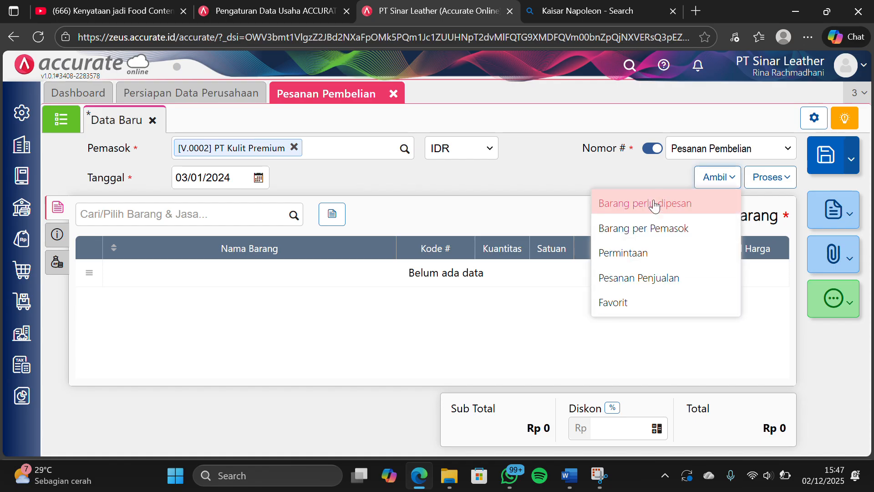
pyautogui.click(600, 250)
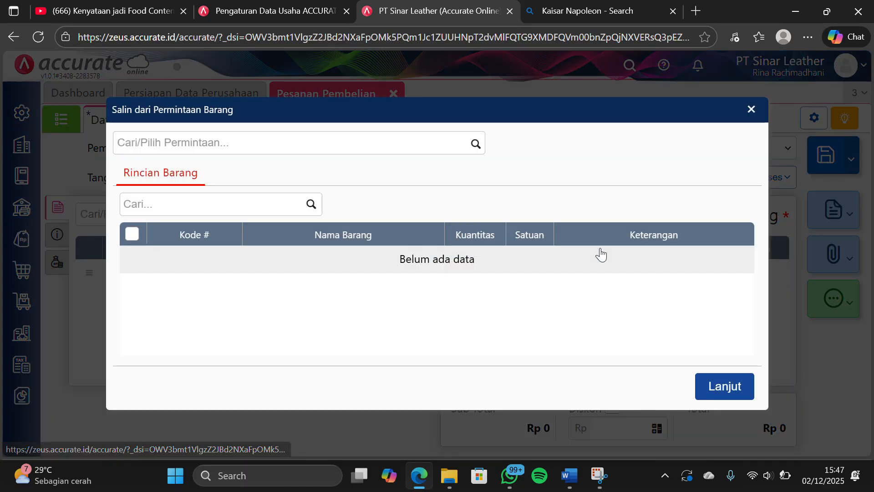
pyautogui.click(477, 145)
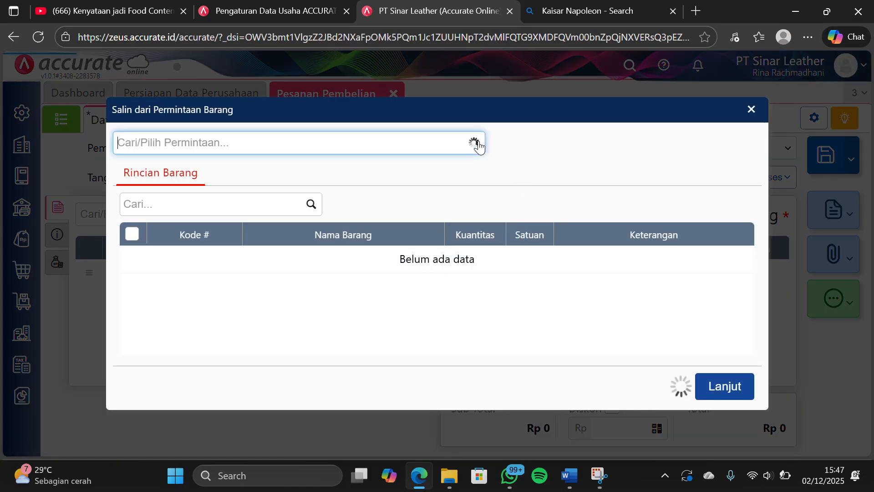
pyautogui.click(362, 187)
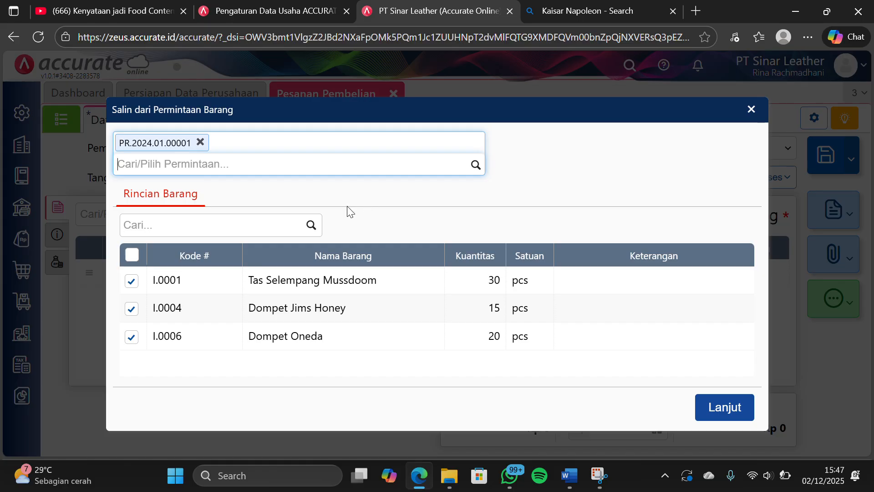
pyautogui.click(123, 311)
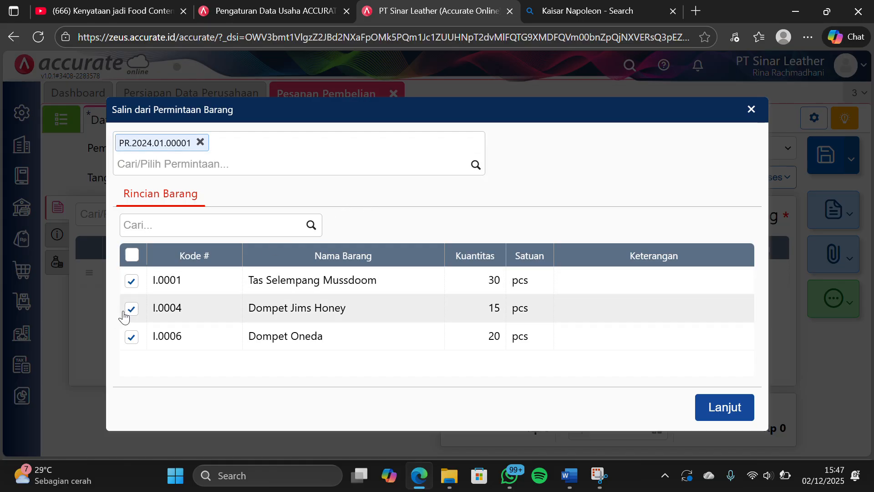
pyautogui.click(131, 309)
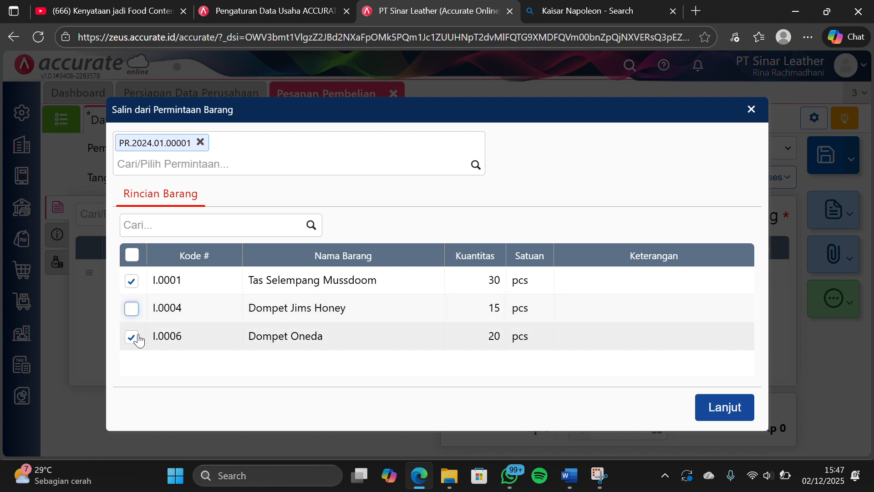
pyautogui.click(133, 336)
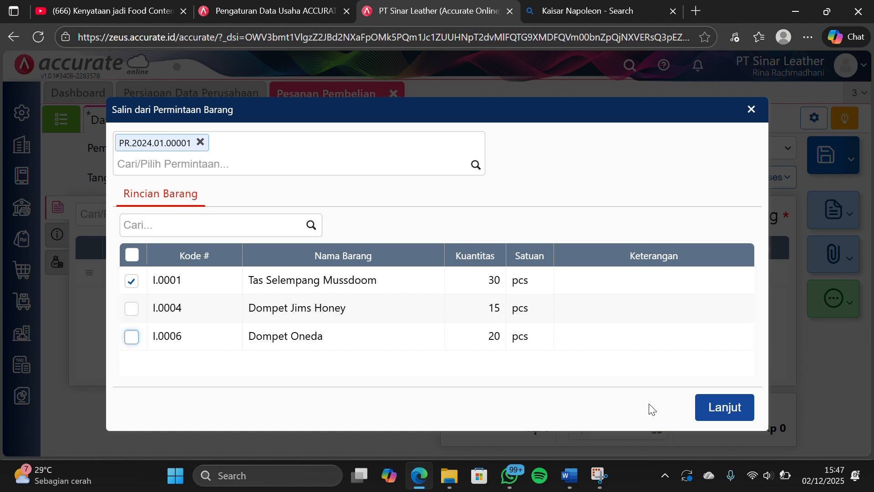
pyautogui.click(720, 405)
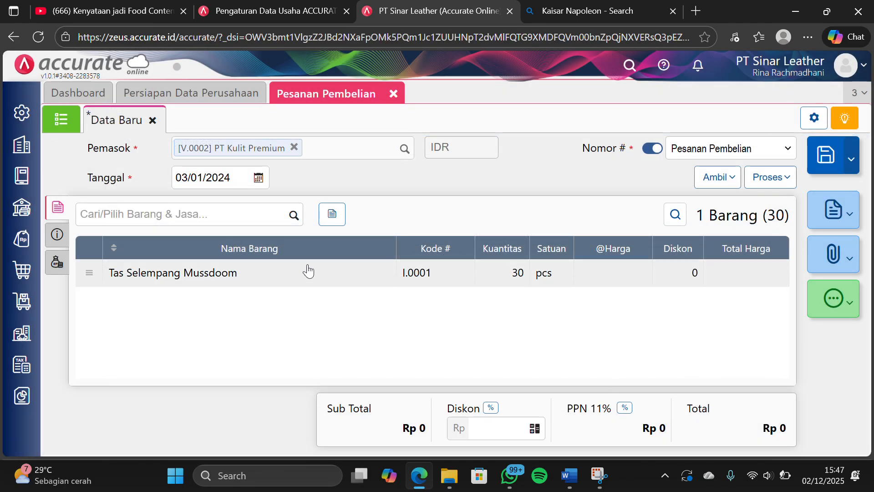
# Fill the purchase order's Alamat Kirim with the first saved company address and check the Biaya Lainnya section
pyautogui.click(56, 234)
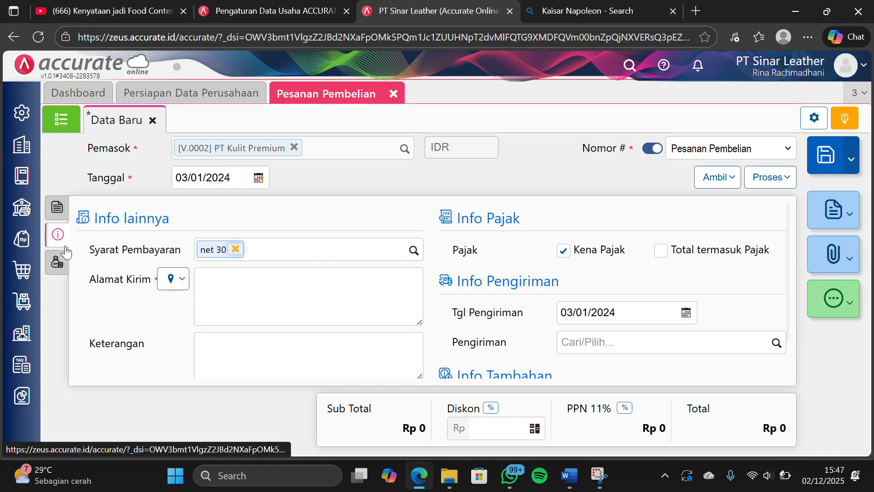
pyautogui.click(173, 283)
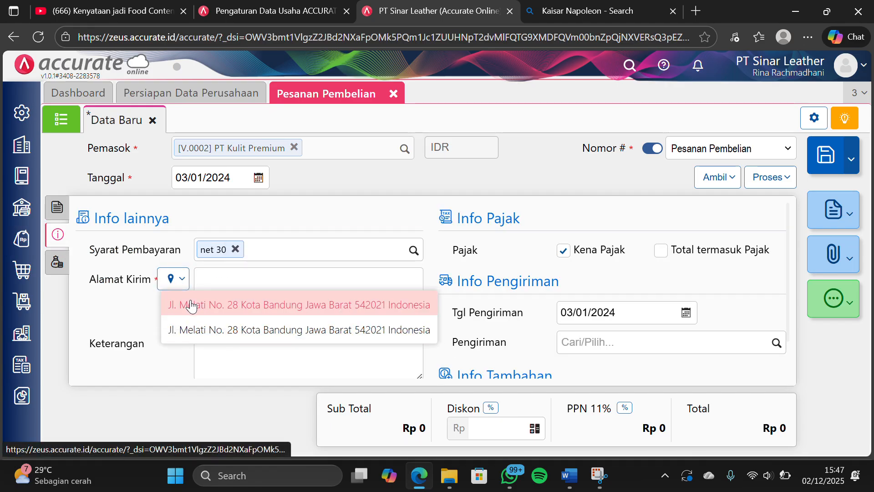
pyautogui.click(207, 295)
pyautogui.scroll(-1, 270, 277)
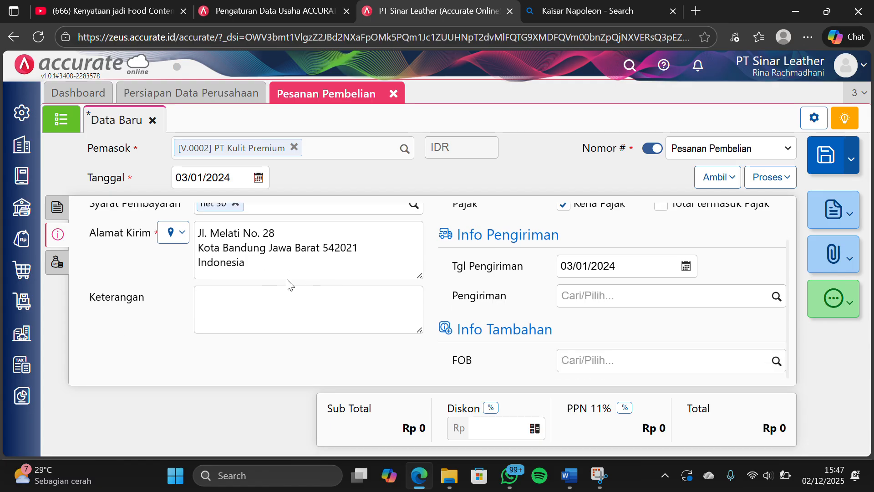
pyautogui.click(61, 265)
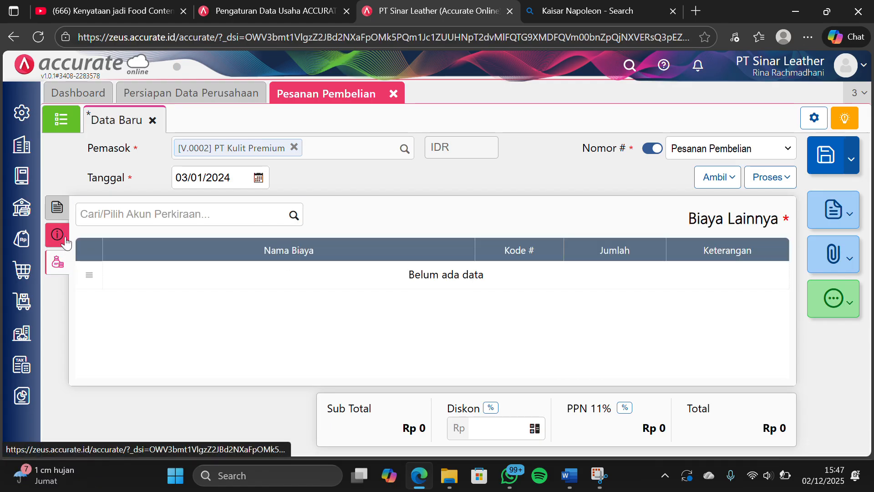
pyautogui.click(64, 234)
pyautogui.click(66, 210)
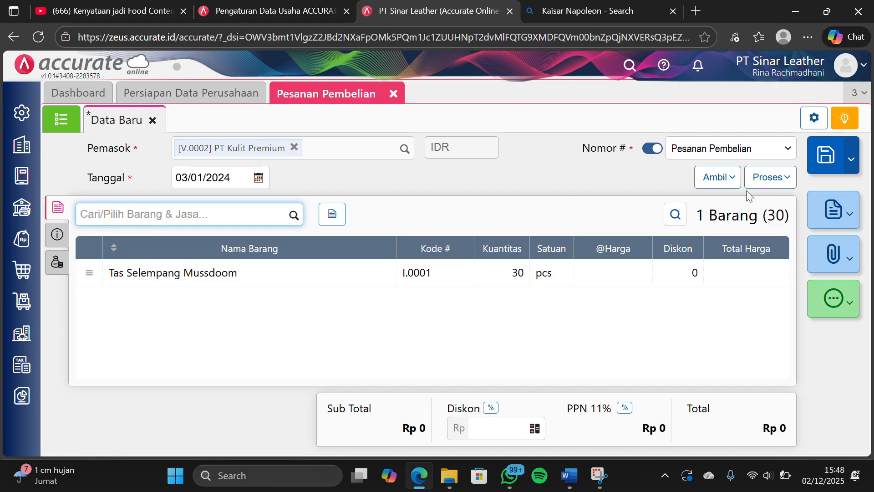
# Set the unit price of Tas Selempang Mussdoom to Rp 120.000 and save the PT Kulit Premium purchase order
pyautogui.click(592, 265)
pyautogui.click(498, 227)
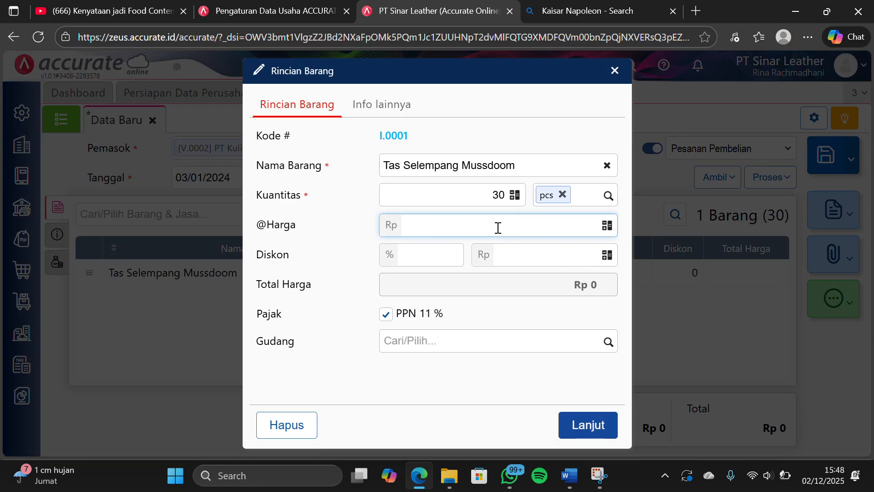
pyautogui.write('120.000')
pyautogui.click(361, 386)
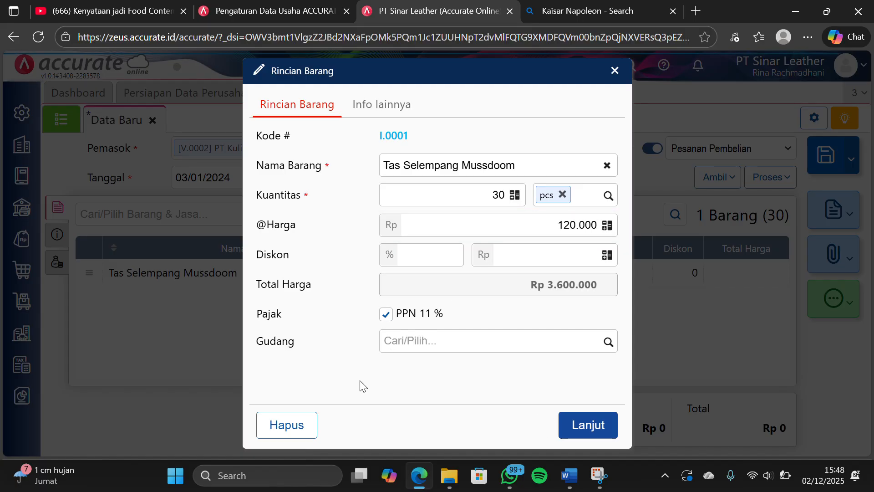
pyautogui.click(569, 426)
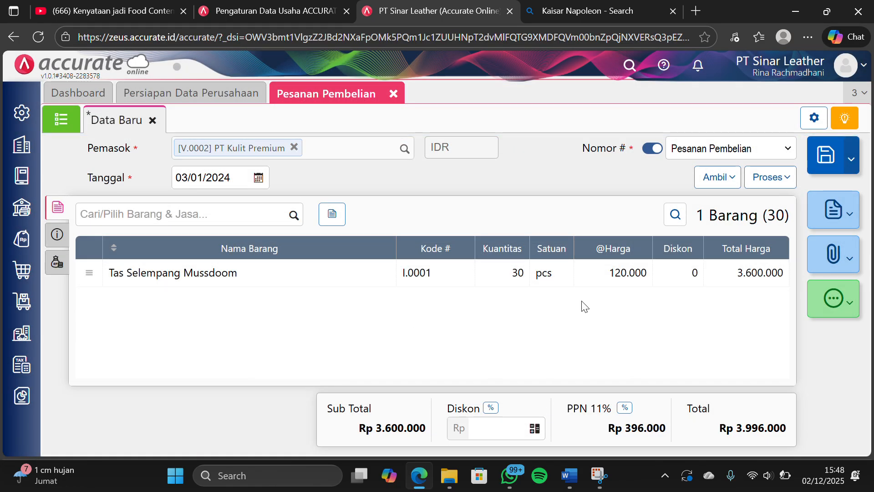
pyautogui.click(831, 155)
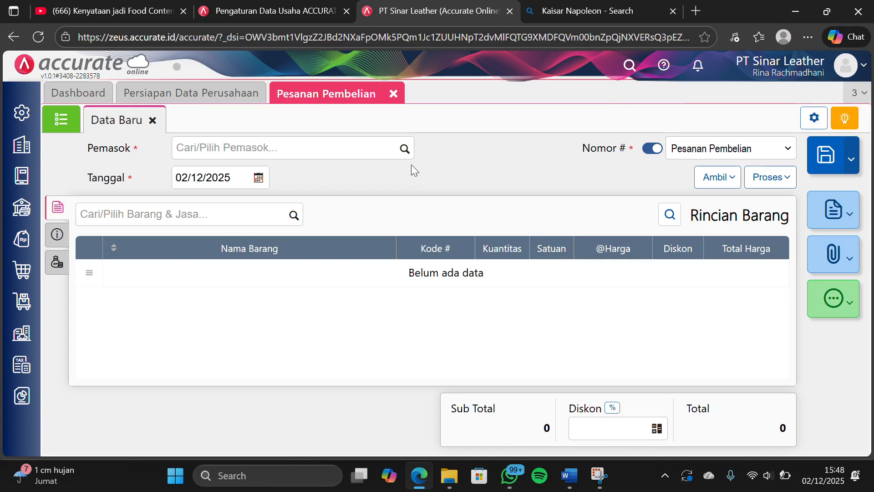
# Set the new purchase order's supplier to PT Tekstil Nusantara and its date to 03/01/2024
pyautogui.click(404, 149)
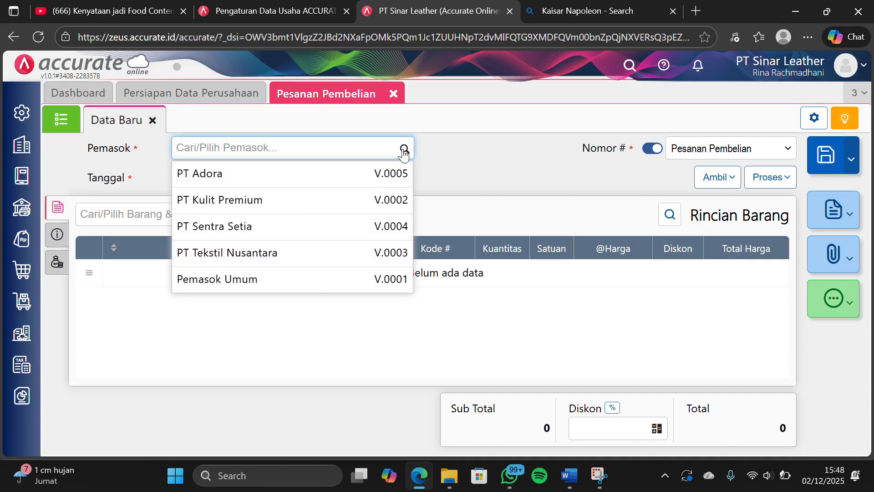
pyautogui.click(293, 252)
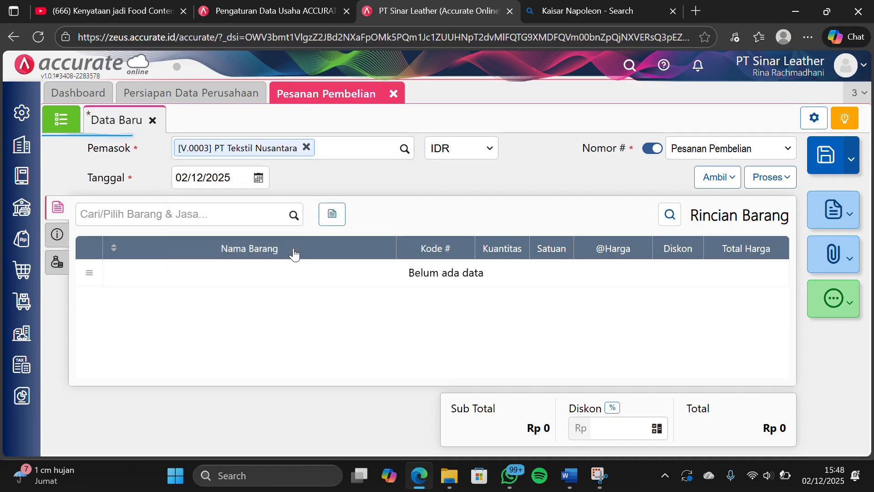
pyautogui.click(232, 180)
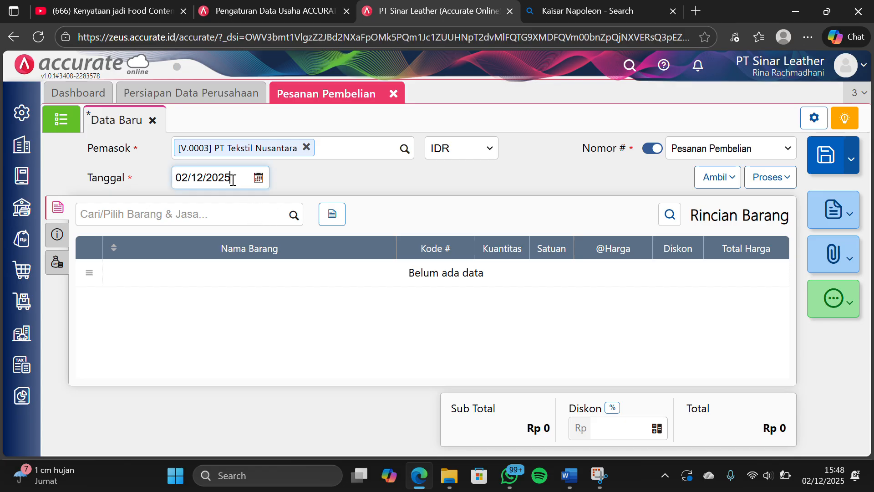
pyautogui.hotkey('ctrl', 'a')
pyautogui.write('0')
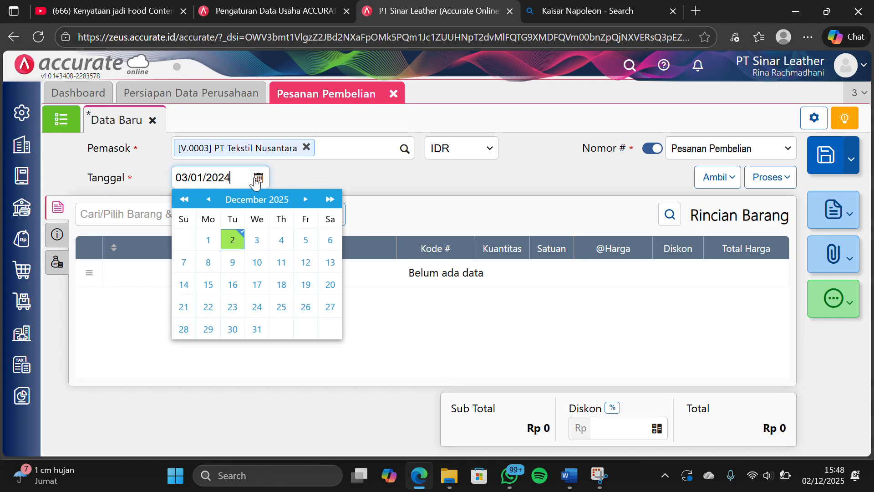
pyautogui.click(286, 174)
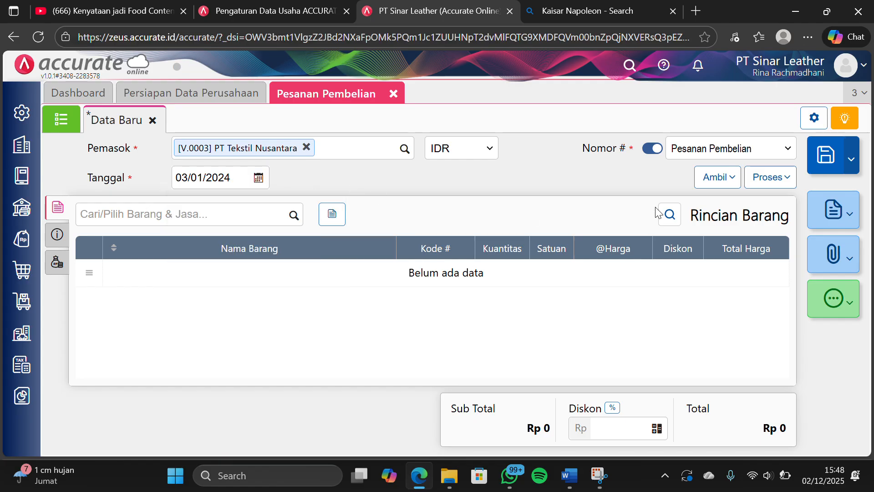
# Copy Dompet Jims Honey and Dompet Oneda from the Permintaan dated 02/01/2024 into the purchase order
pyautogui.click(708, 190)
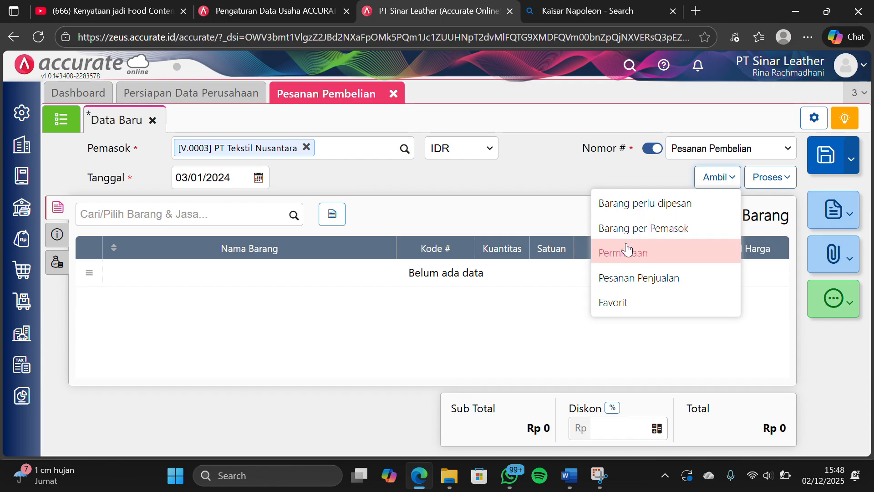
pyautogui.click(619, 253)
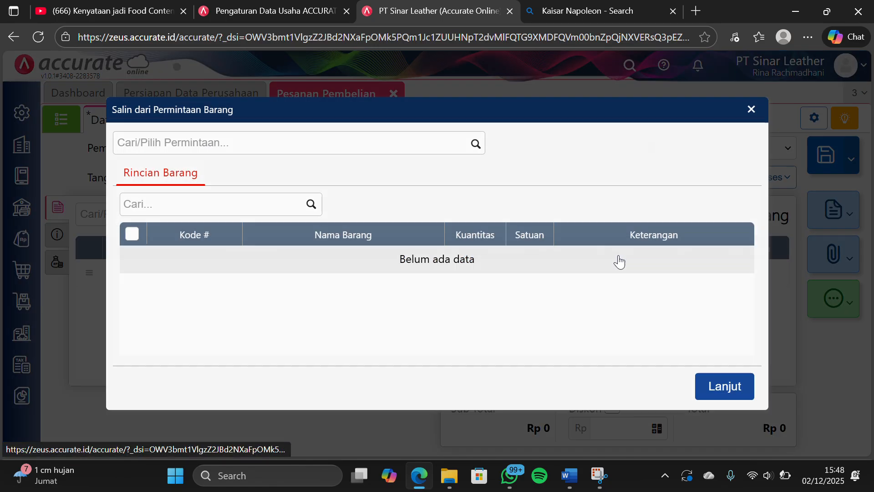
pyautogui.click(478, 152)
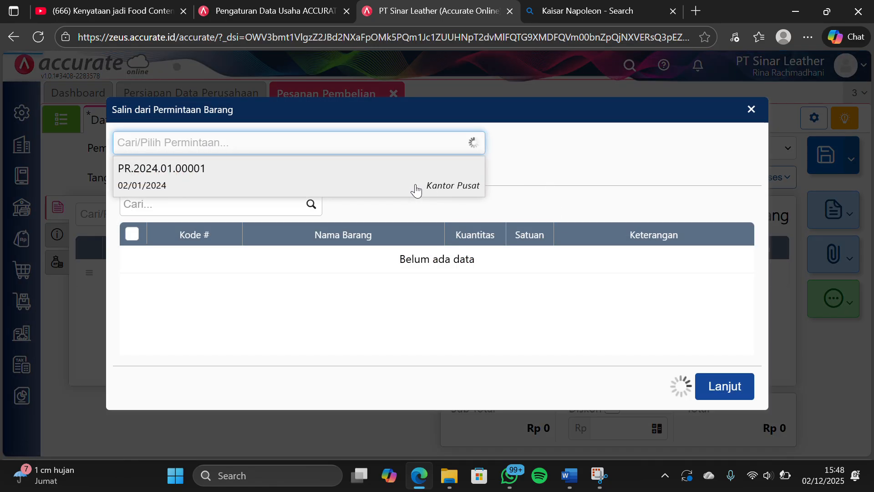
pyautogui.click(416, 190)
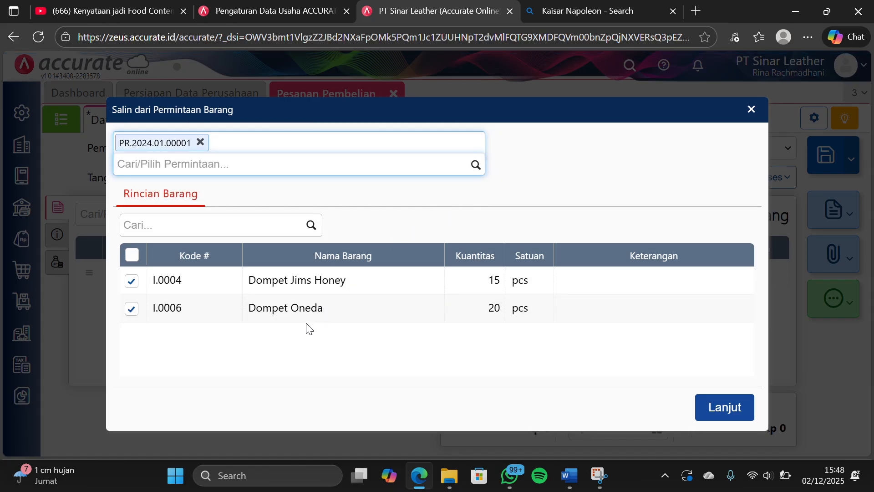
pyautogui.click(707, 406)
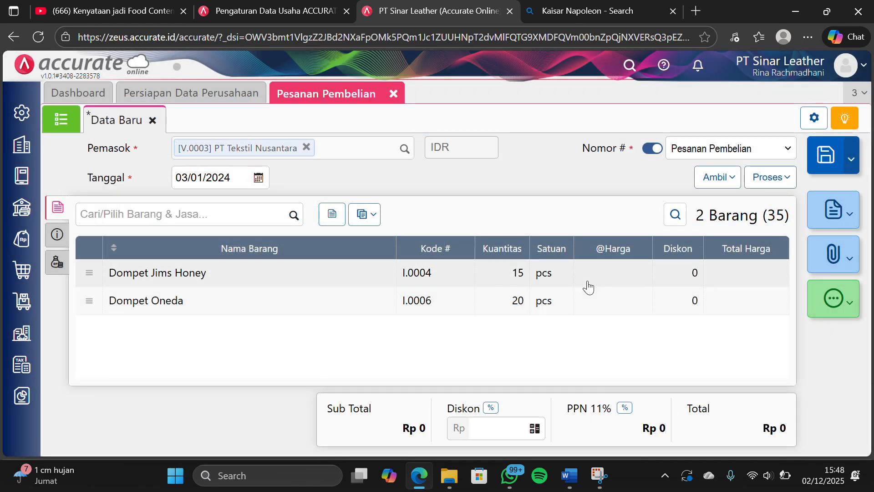
# Set the unit price of Dompet Jims Honey to Rp 60.000 in the purchase order
pyautogui.click(587, 287)
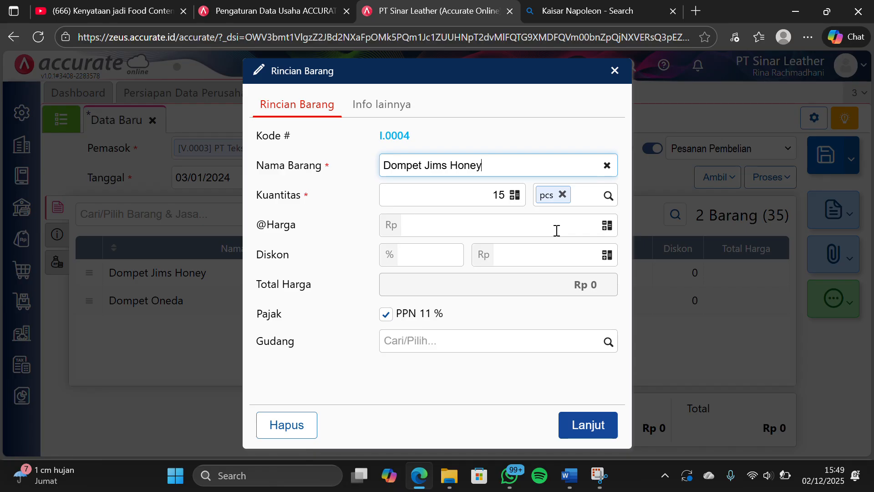
pyautogui.click(460, 229)
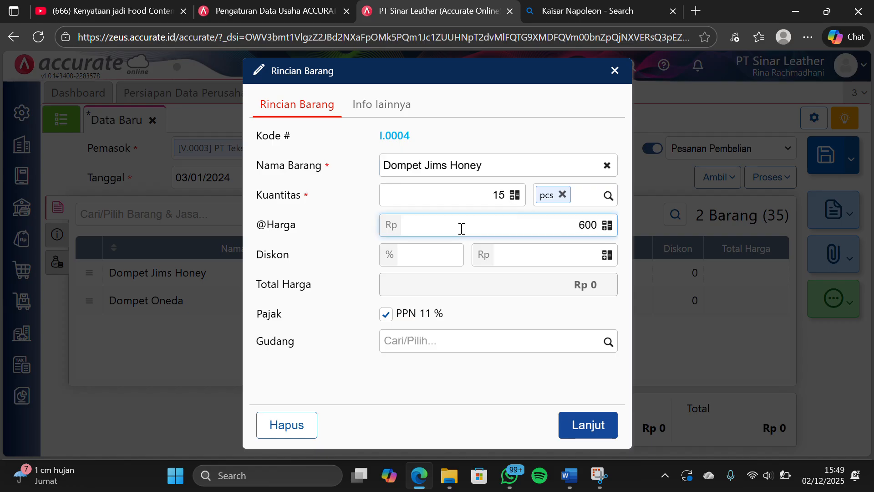
pyautogui.write('60.000')
pyautogui.click(391, 382)
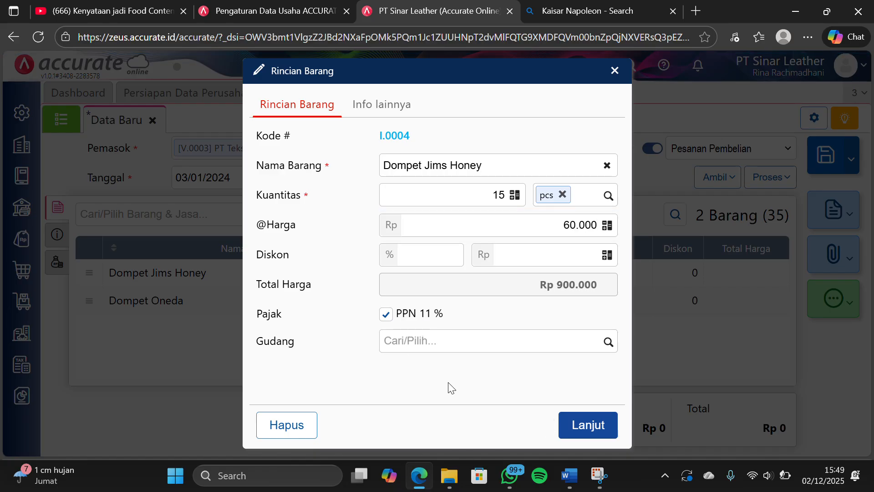
pyautogui.click(567, 423)
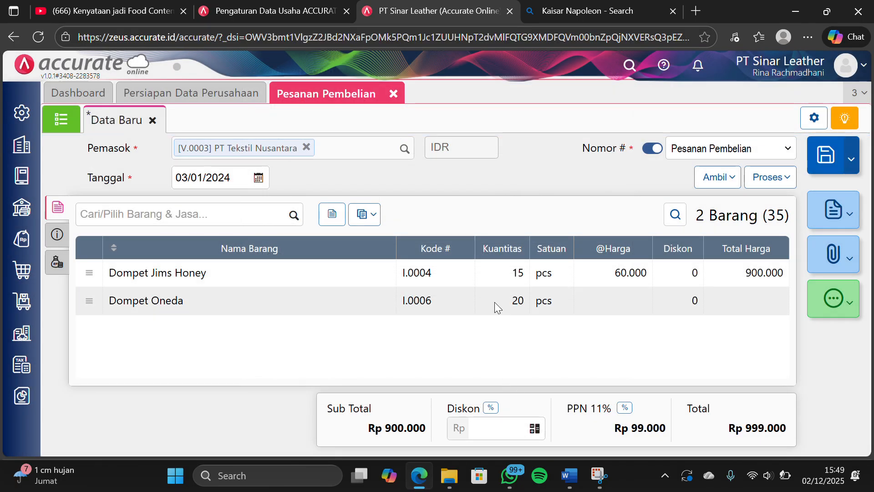
# Set the unit price of Dompet Oneda to Rp 80.000 in the purchase order
pyautogui.click(495, 302)
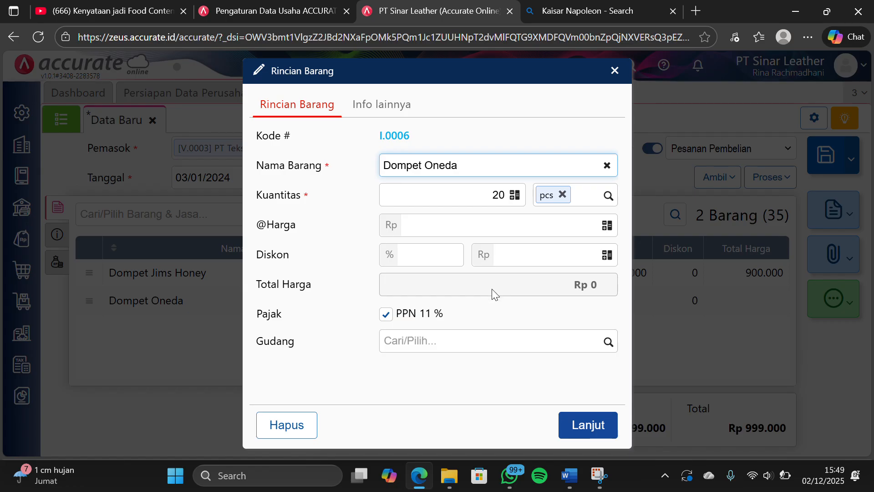
pyautogui.click(517, 231)
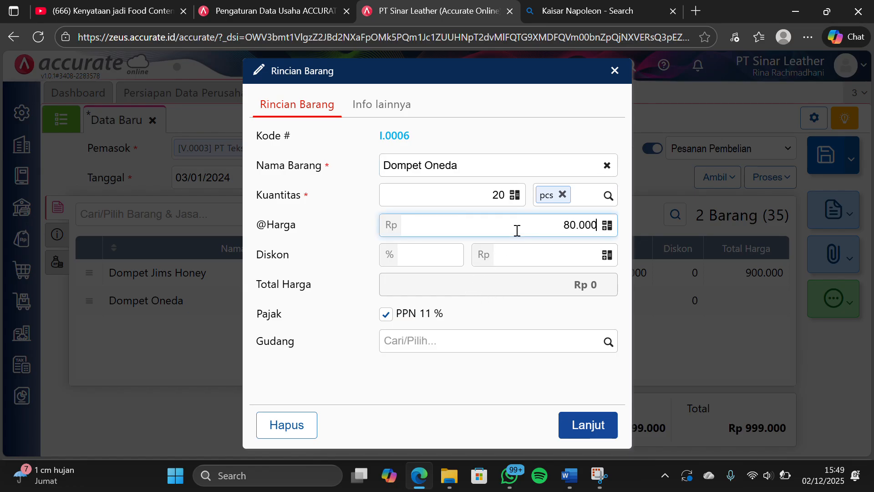
pyautogui.write('80000')
pyautogui.click(587, 423)
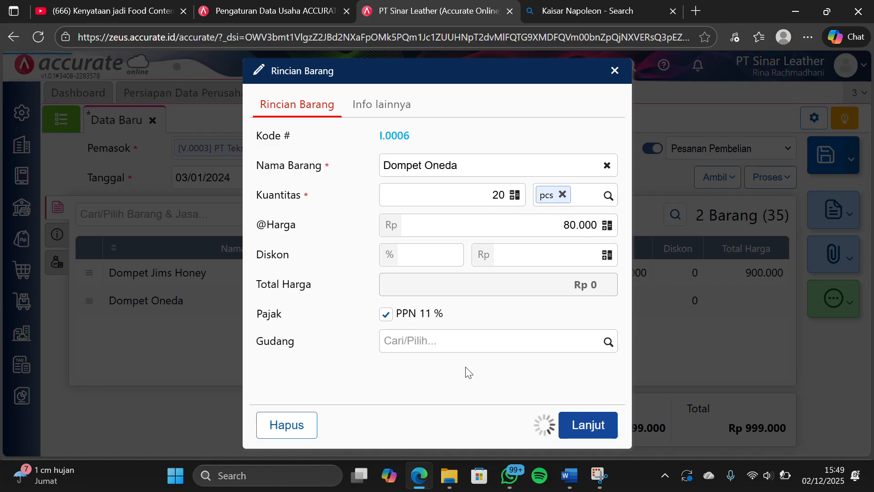
pyautogui.click(587, 423)
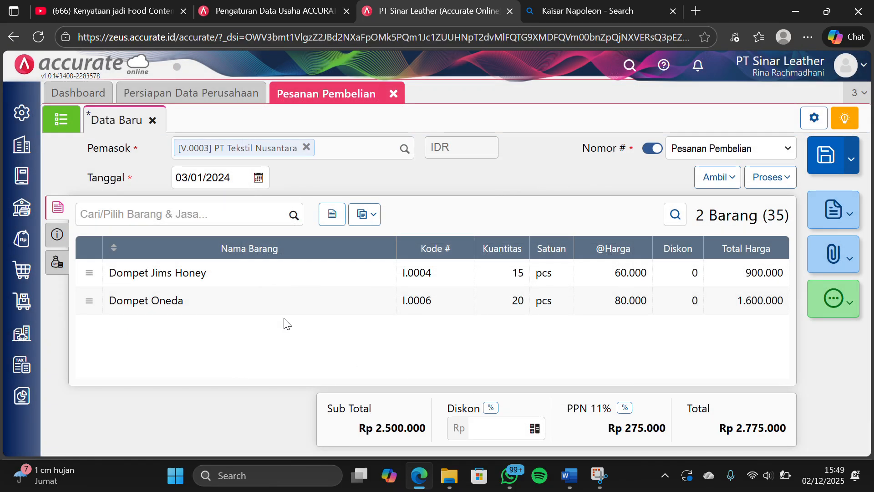
# Fill Alamat Kirim with the first saved company address and save the PT Tekstil Nusantara purchase order
pyautogui.click(56, 233)
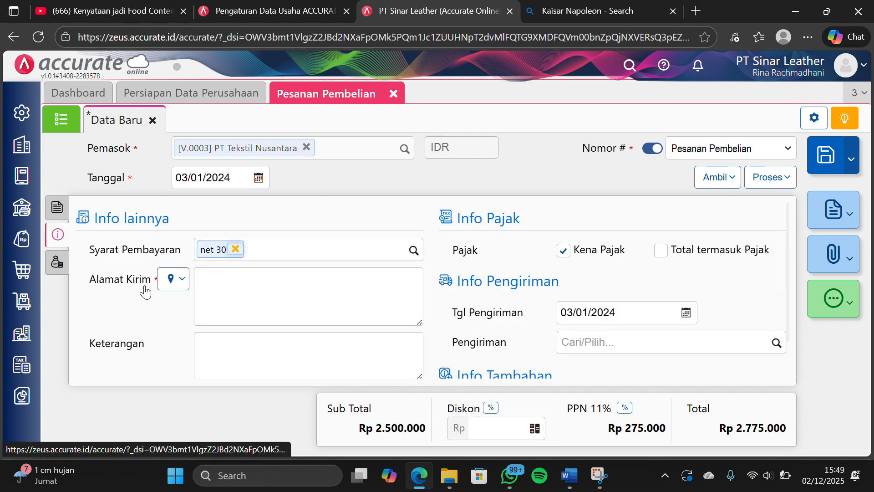
pyautogui.click(169, 285)
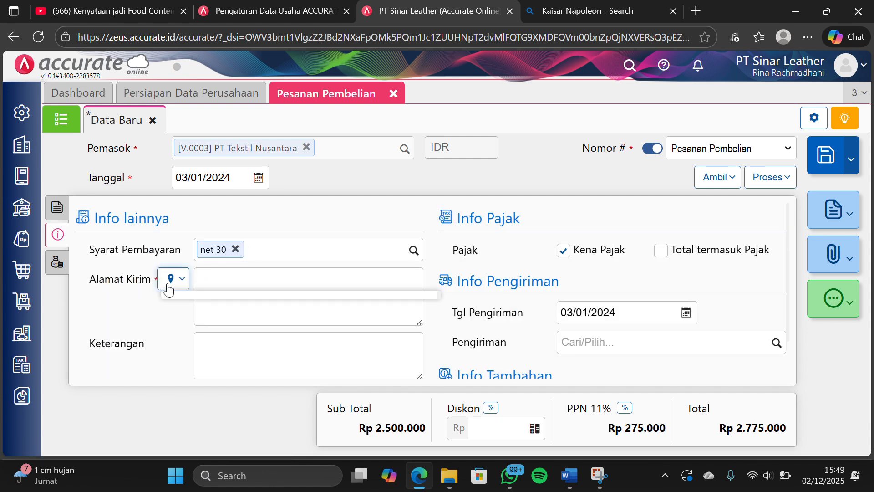
pyautogui.click(204, 304)
pyautogui.scroll(-1, 270, 320)
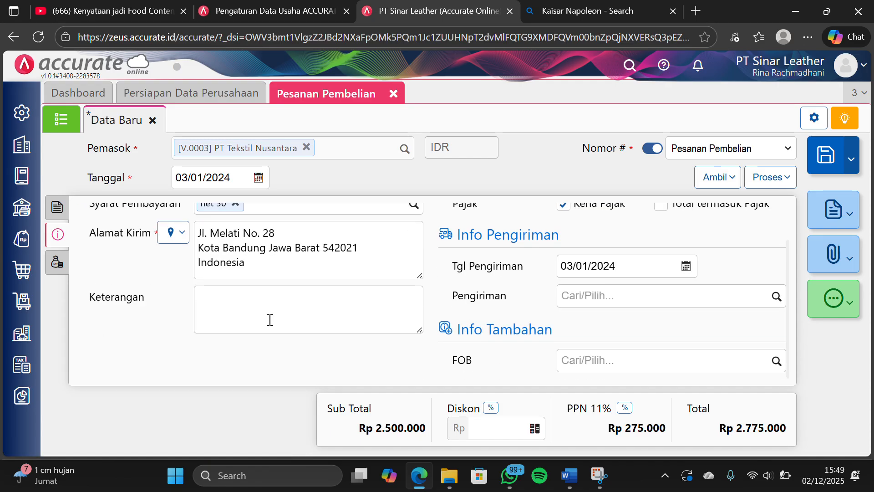
pyautogui.click(58, 262)
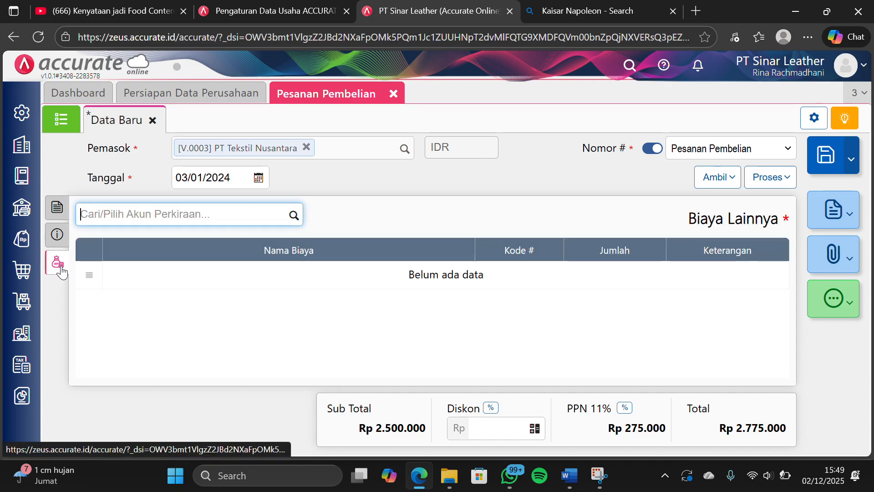
pyautogui.click(62, 209)
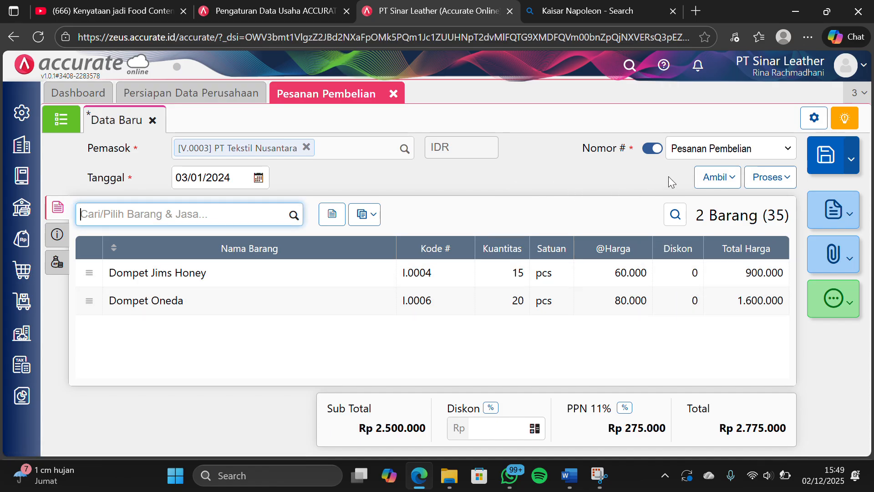
pyautogui.click(823, 157)
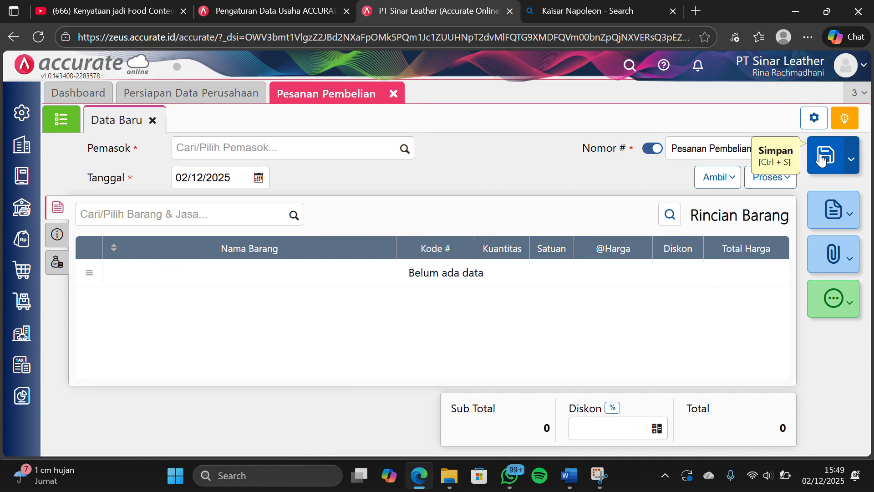
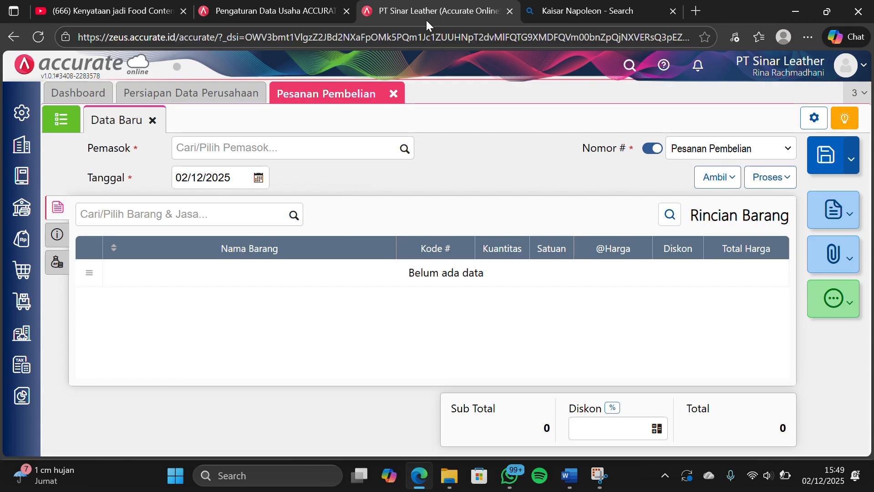
# Close the purchase order form and start a new Penerimaan Barang record from supplier PT Kulit Premium
pyautogui.click(394, 96)
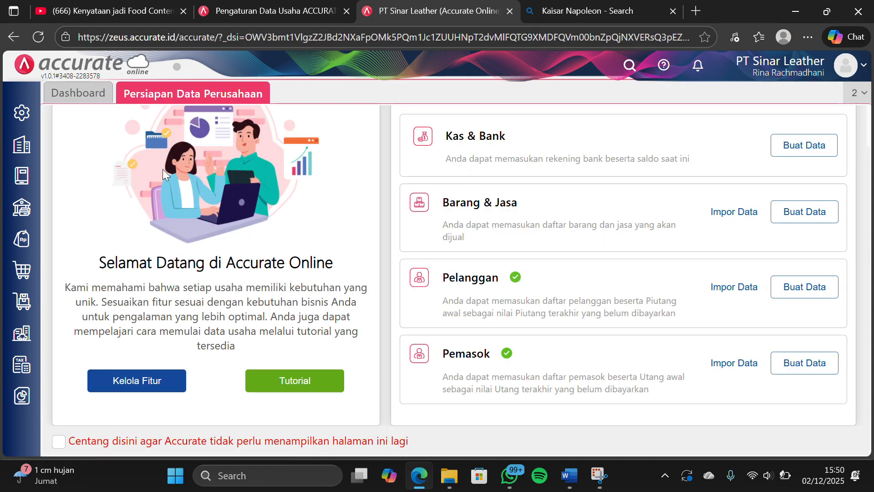
pyautogui.click(24, 280)
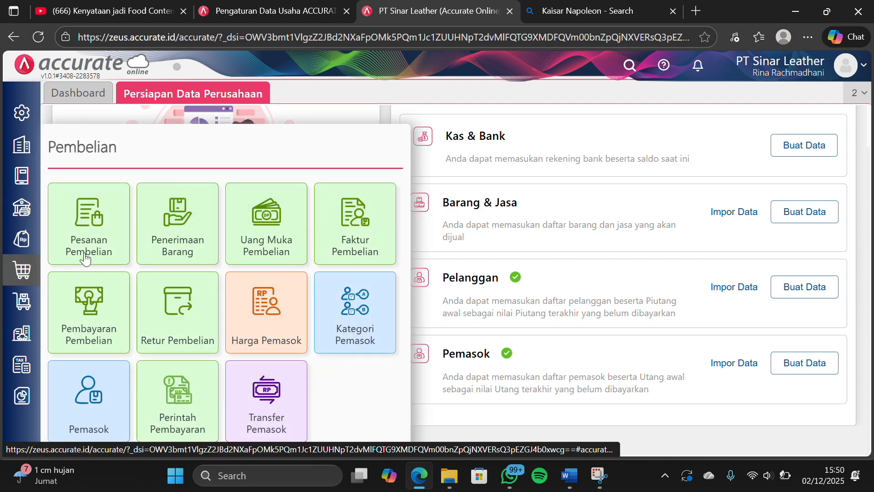
pyautogui.click(161, 232)
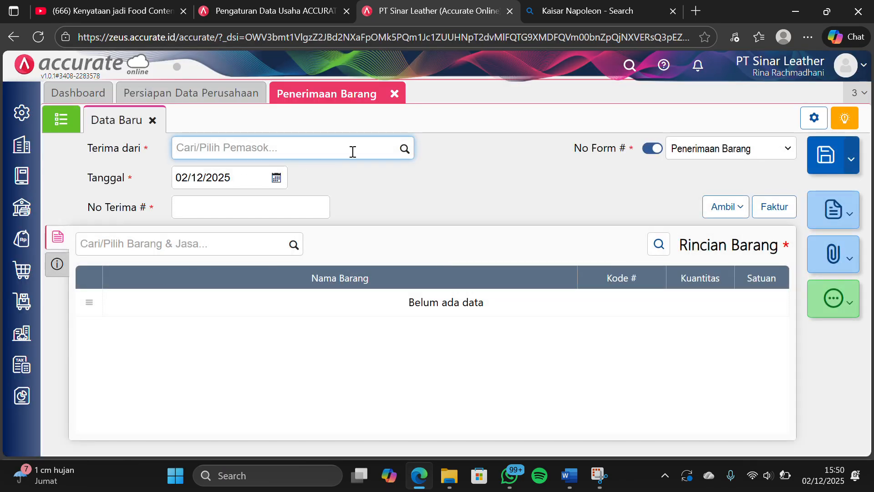
pyautogui.click(400, 153)
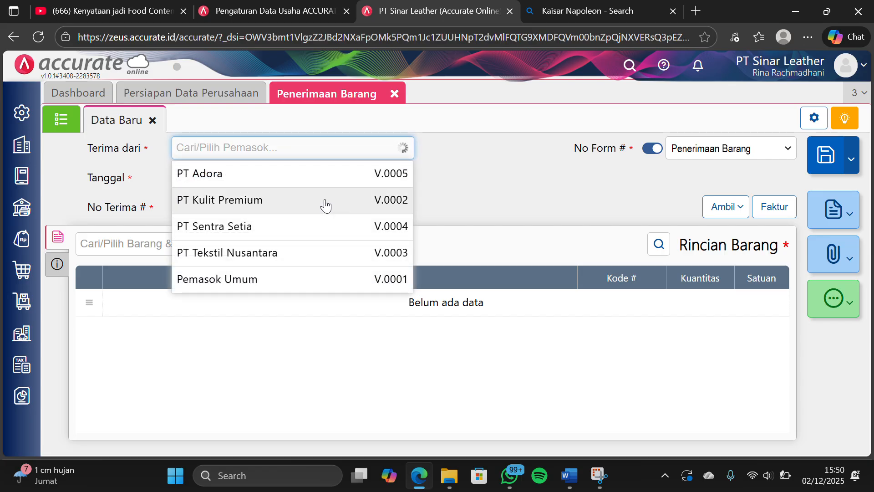
pyautogui.click(326, 204)
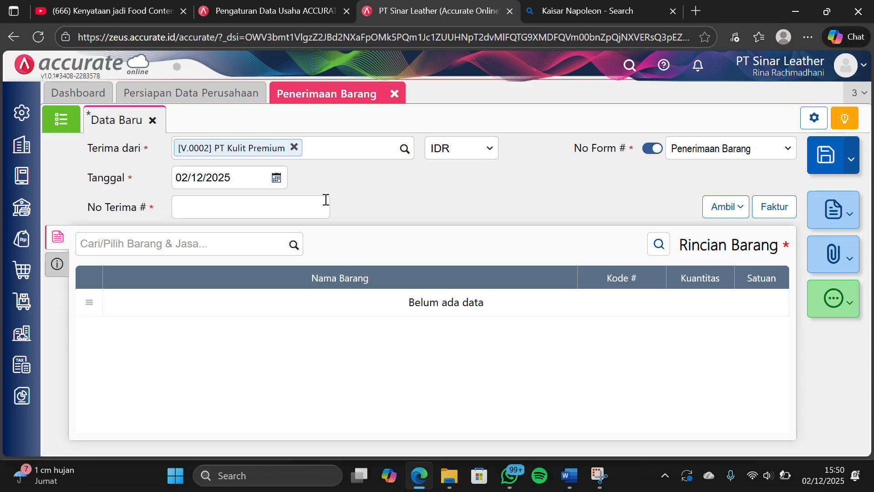
# Set the goods receipt's date to 04/01/2024 and its No Terima to 4146
pyautogui.click(241, 182)
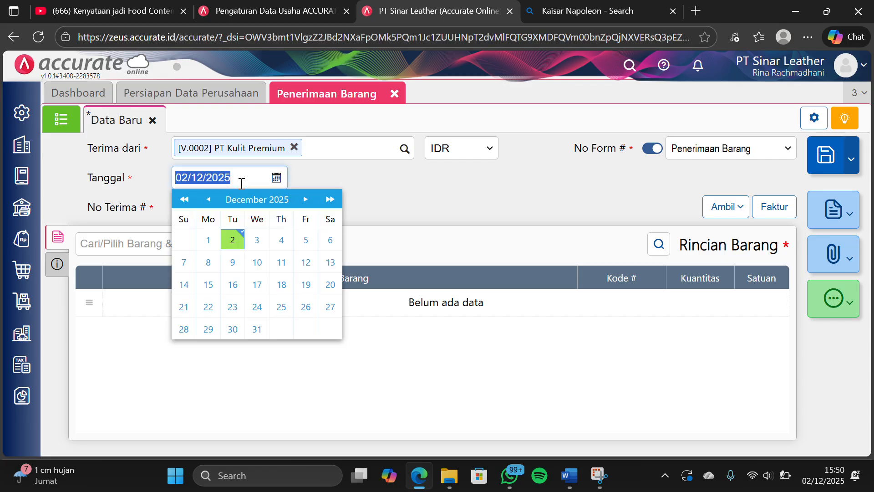
pyautogui.write('04/')
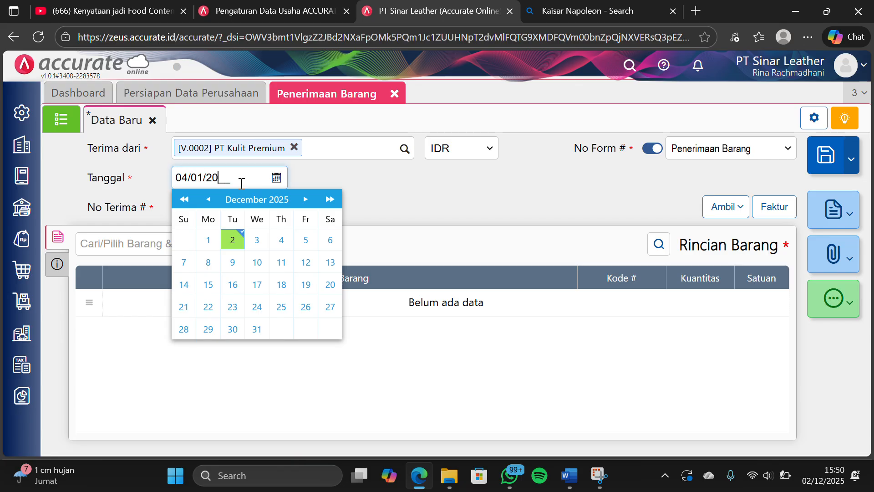
pyautogui.write('01/2024')
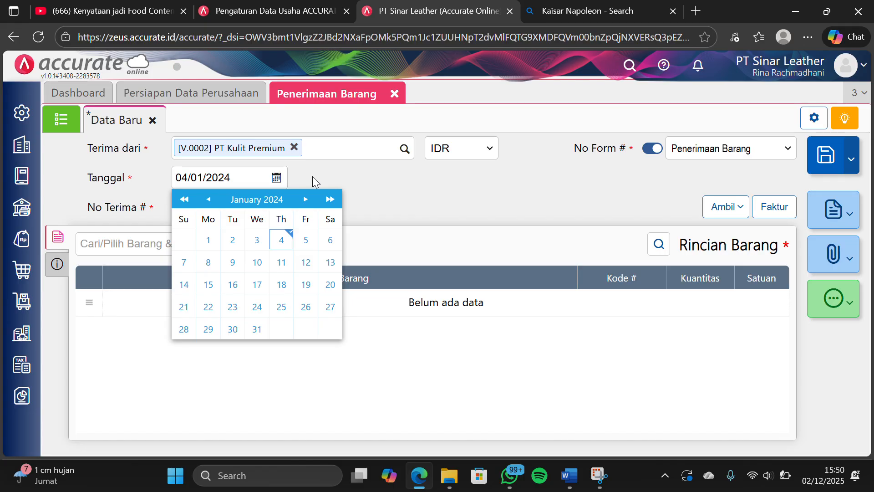
pyautogui.click(311, 181)
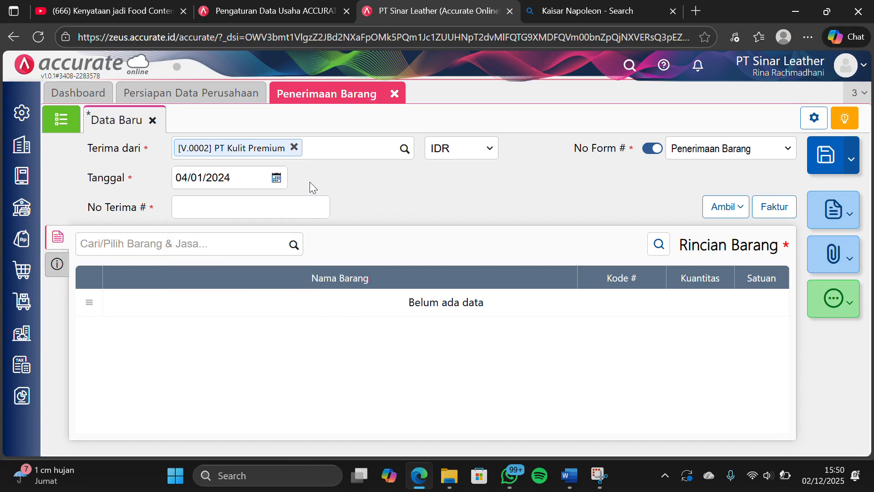
pyautogui.click(290, 204)
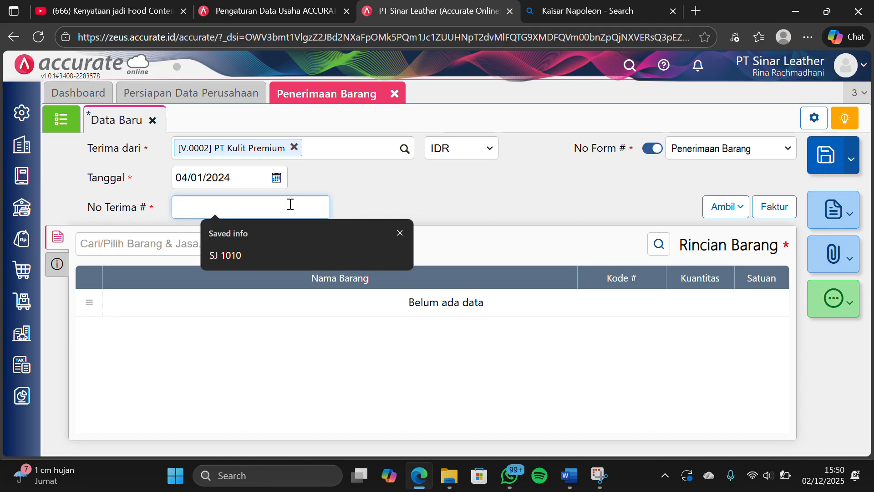
pyautogui.write('4146')
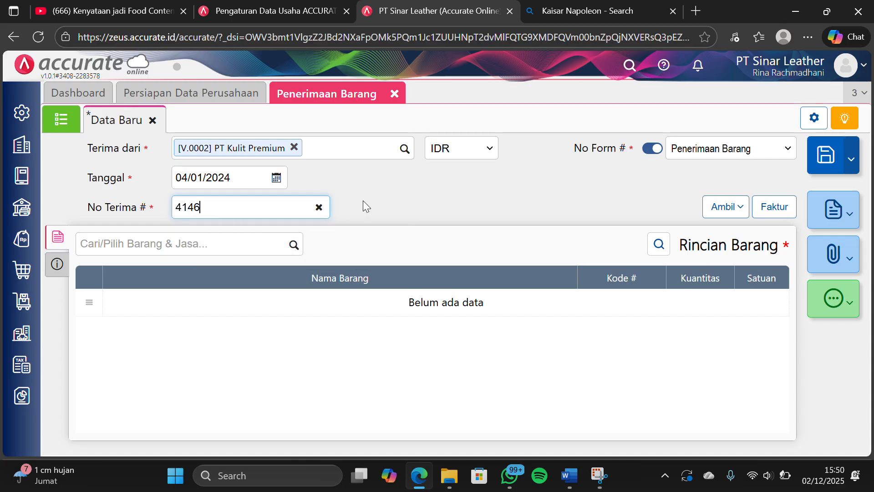
pyautogui.click(369, 199)
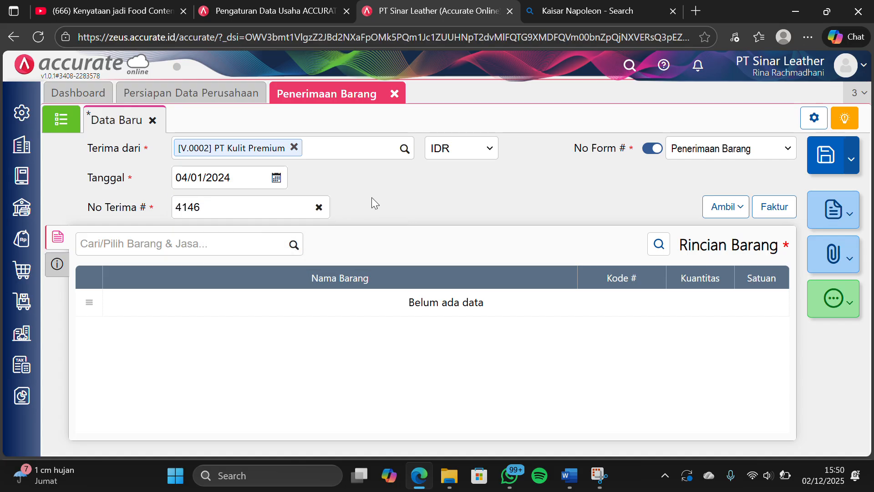
pyautogui.click(64, 267)
pyautogui.click(64, 240)
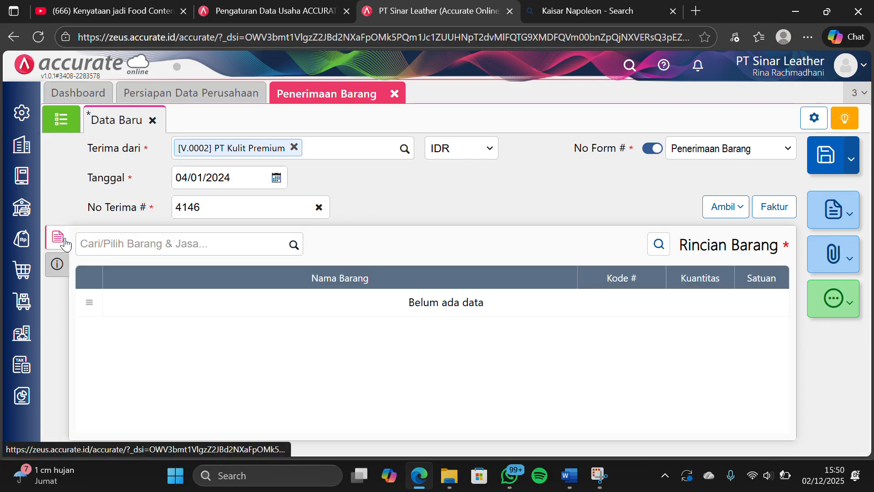
# Copy Tas Selempang Mussdoom from the purchase order dated 03/01/2024 into the goods receipt
pyautogui.click(725, 207)
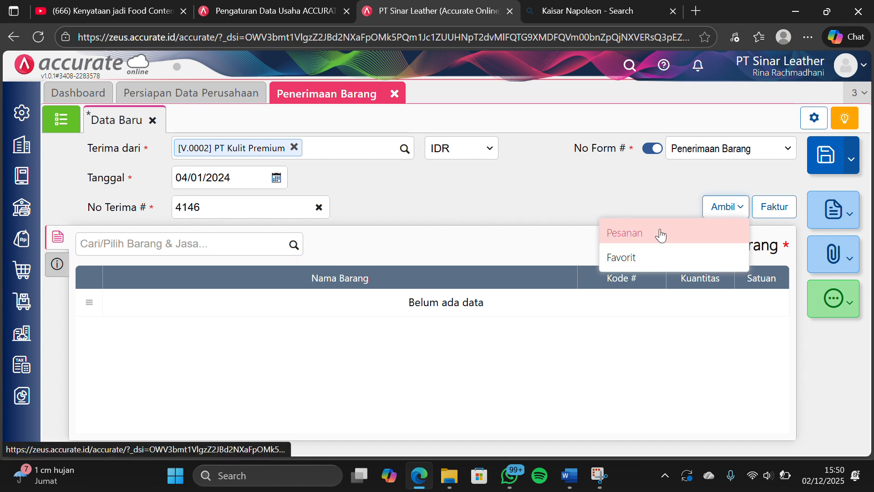
pyautogui.click(667, 232)
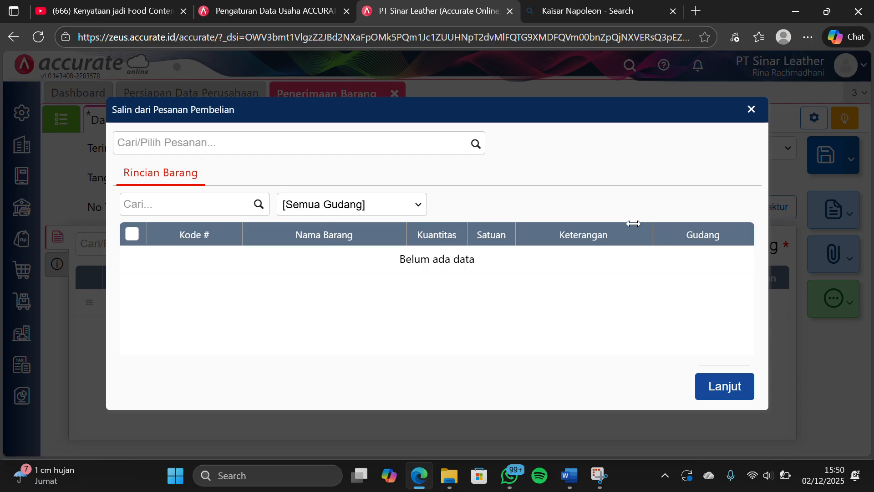
pyautogui.click(477, 143)
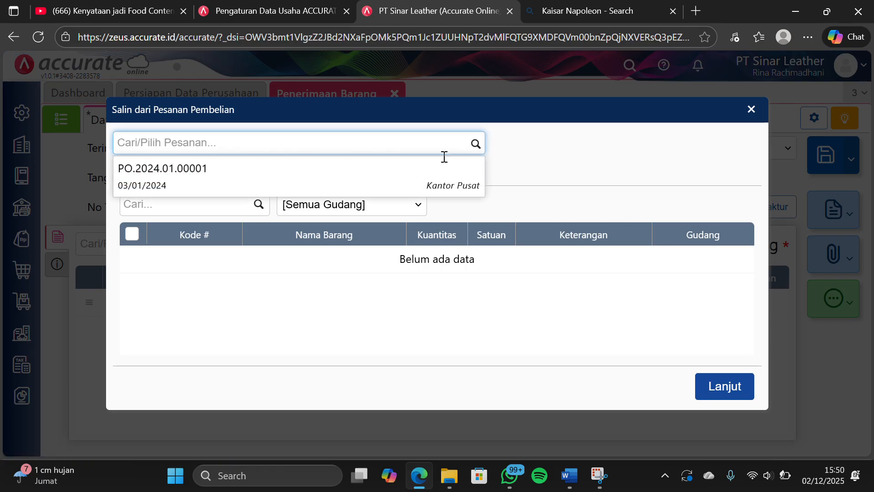
pyautogui.click(415, 172)
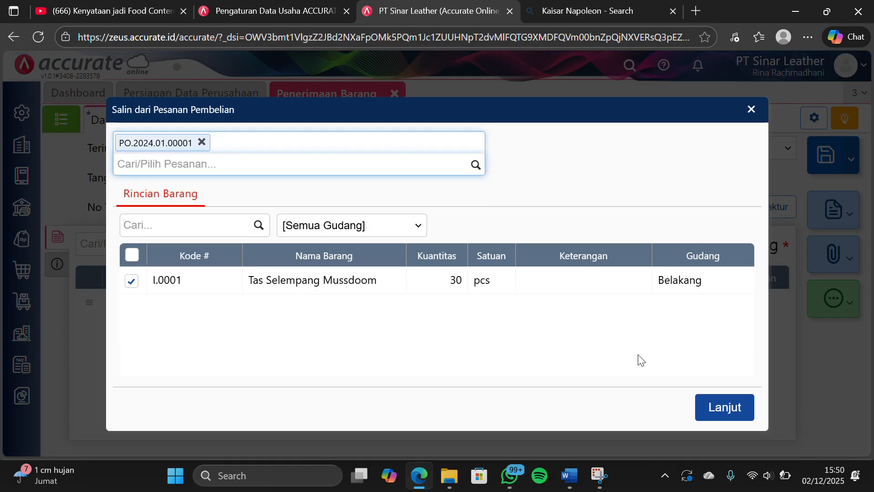
pyautogui.click(728, 407)
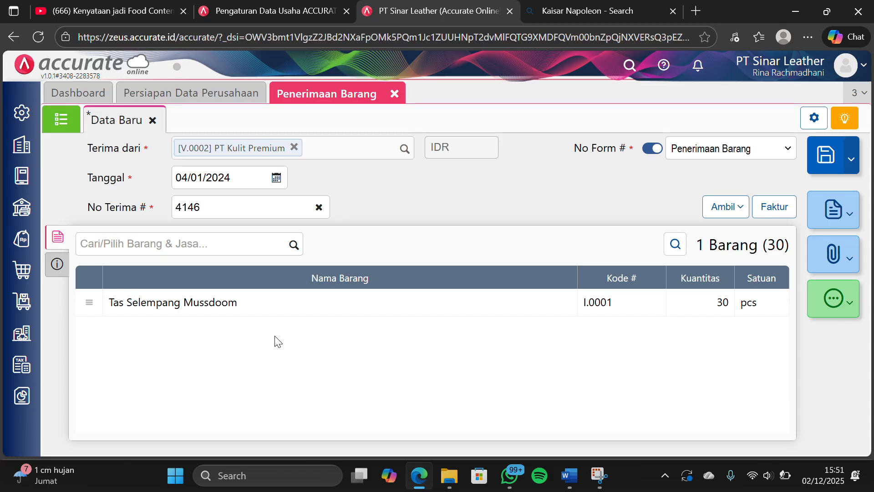
# Change the warehouse of Tas Selempang Mussdoom to Depan in the goods receipt
pyautogui.click(285, 296)
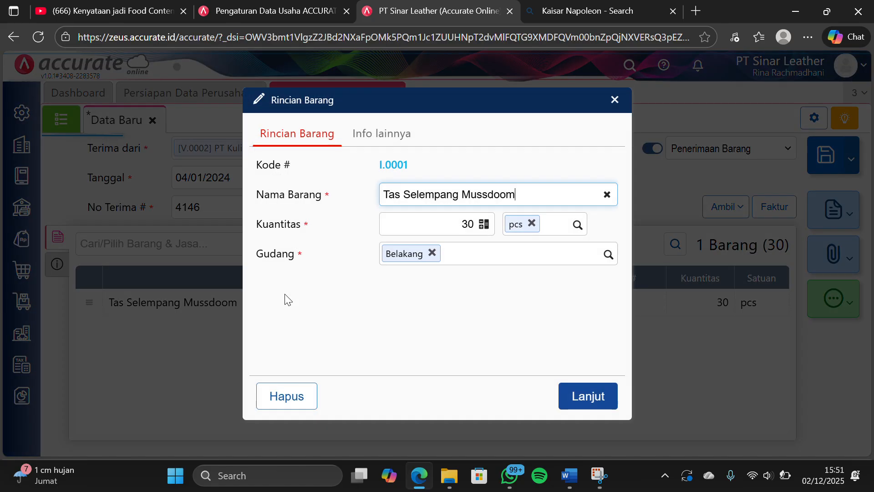
pyautogui.click(433, 254)
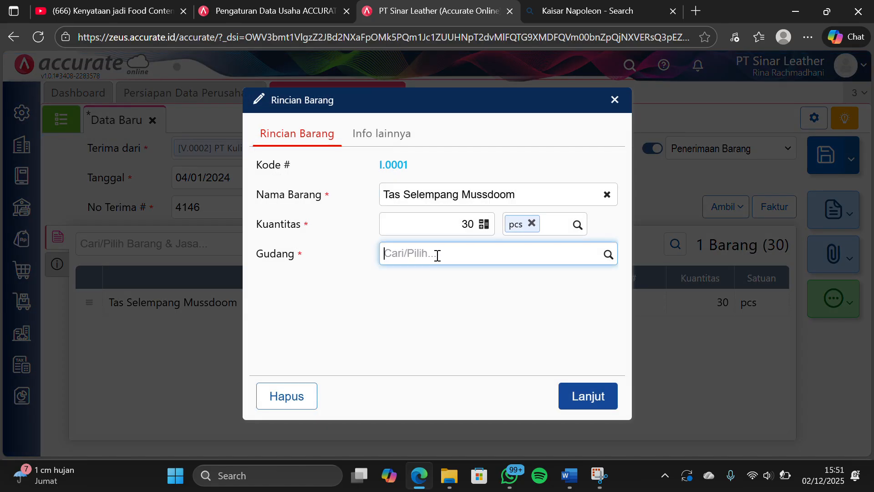
pyautogui.write('depan')
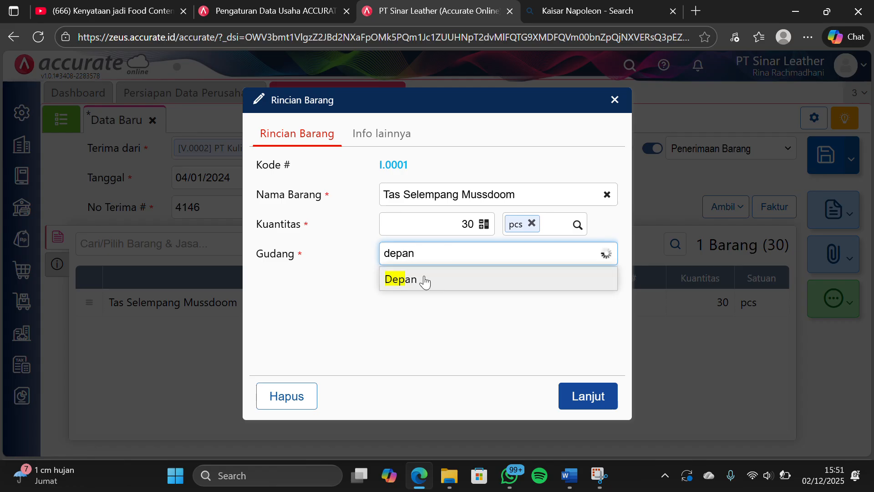
pyautogui.click(417, 294)
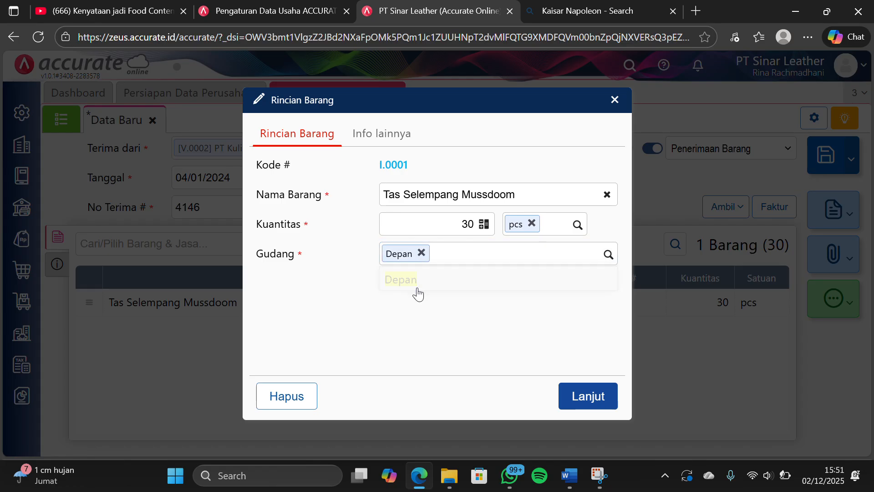
pyautogui.click(595, 395)
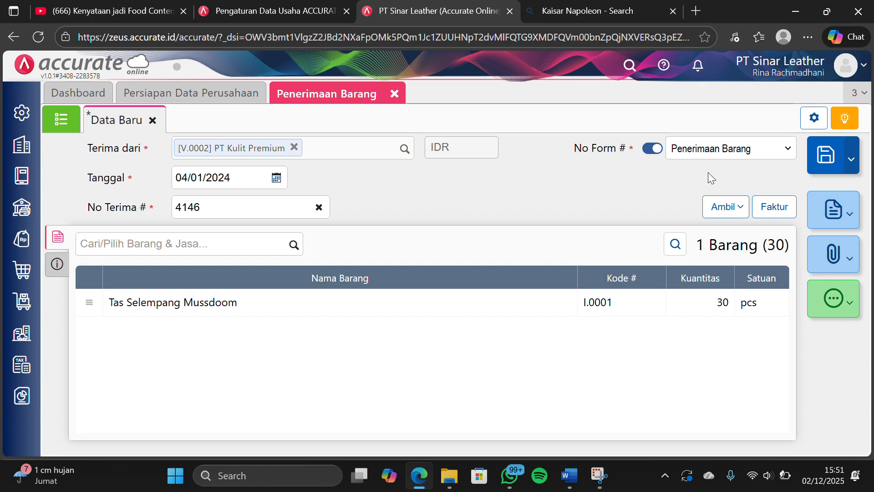
# Create Mobil Box as a new Pengiriman option for the goods receipt and save the receipt
pyautogui.click(57, 264)
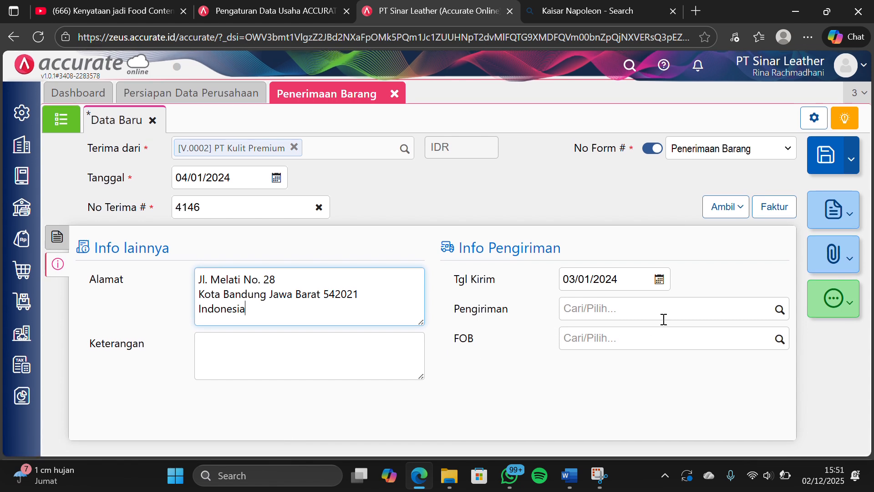
pyautogui.click(701, 307)
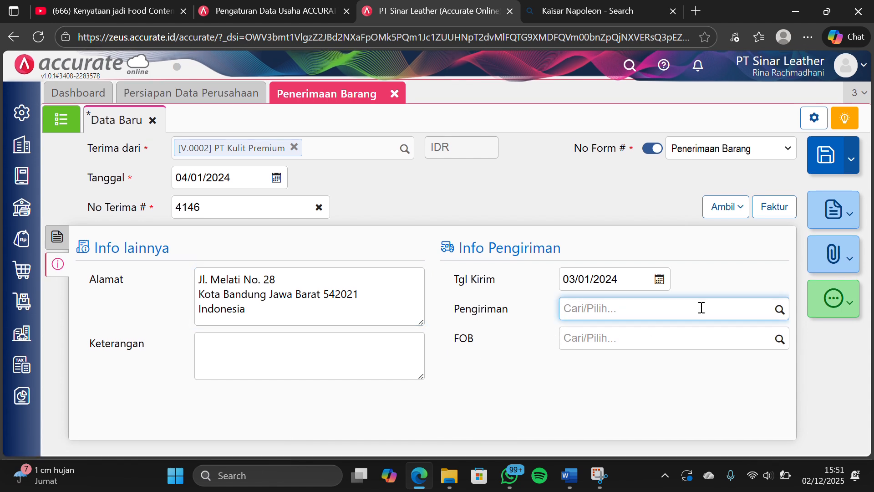
pyautogui.write('Mobil ')
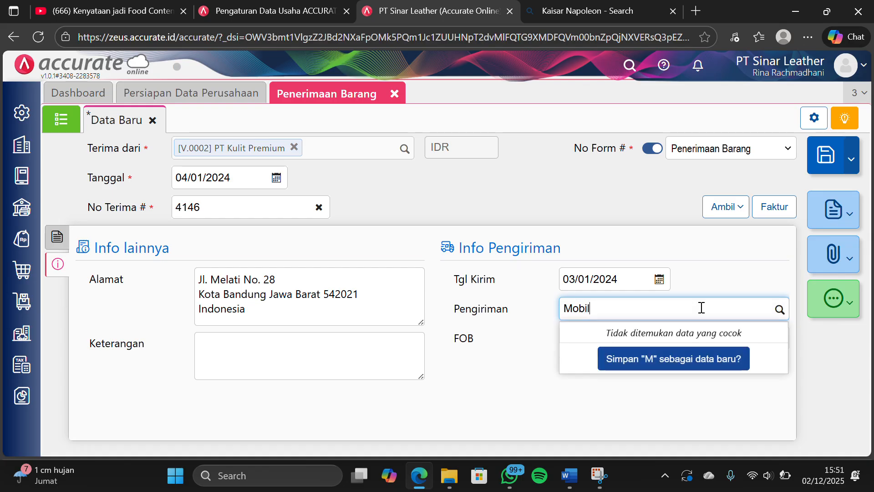
pyautogui.write('Box')
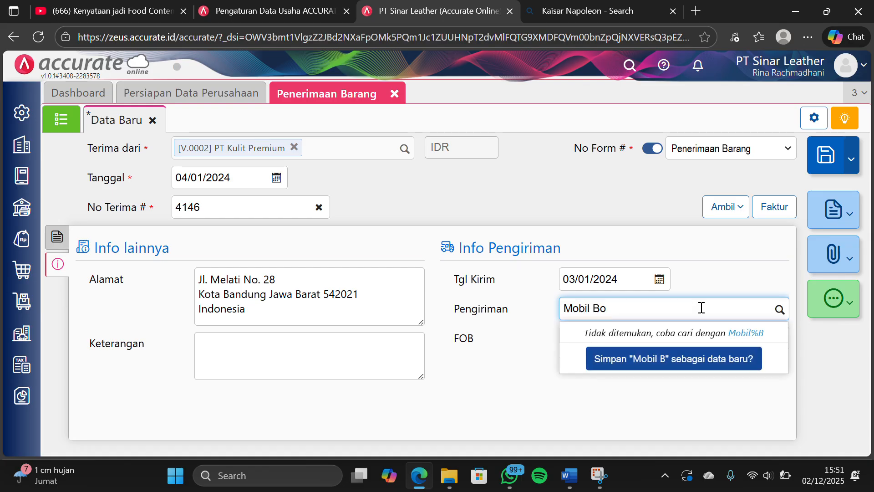
pyautogui.click(726, 362)
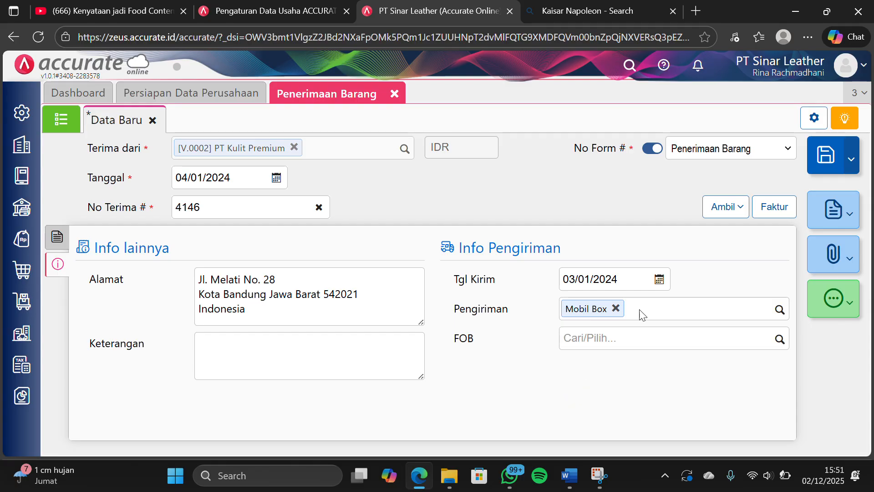
pyautogui.click(817, 157)
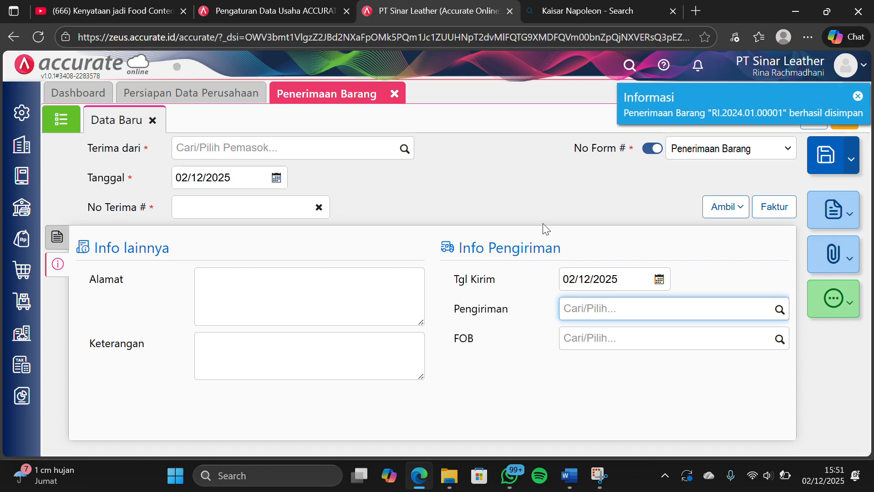
# Close the goods receipt form and start a new Faktur Pembelian for supplier PT Tekstil Nusantara
pyautogui.click(397, 93)
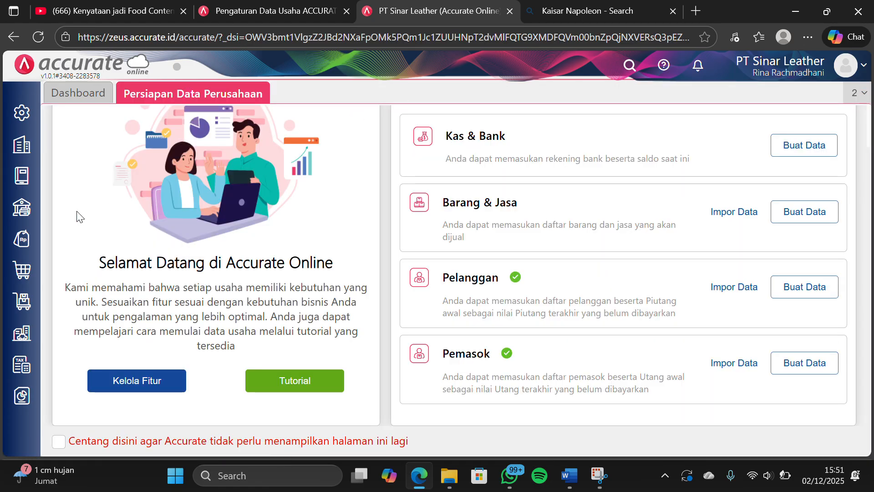
pyautogui.click(21, 270)
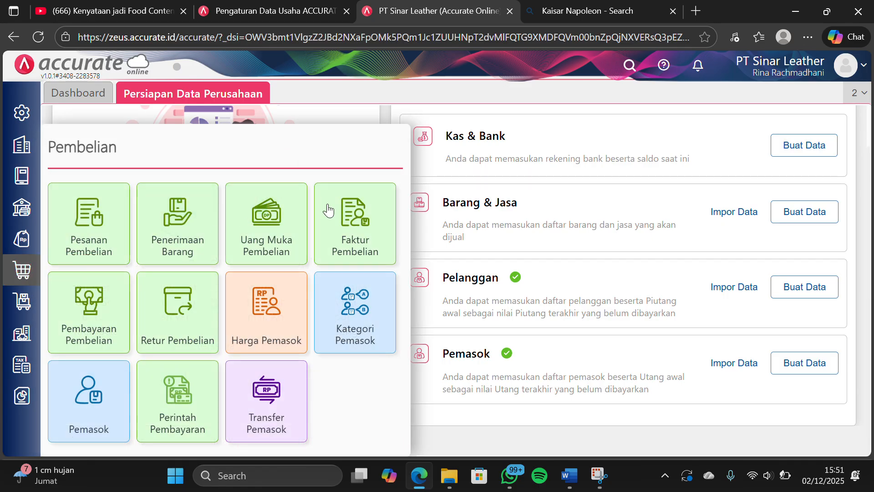
pyautogui.click(346, 206)
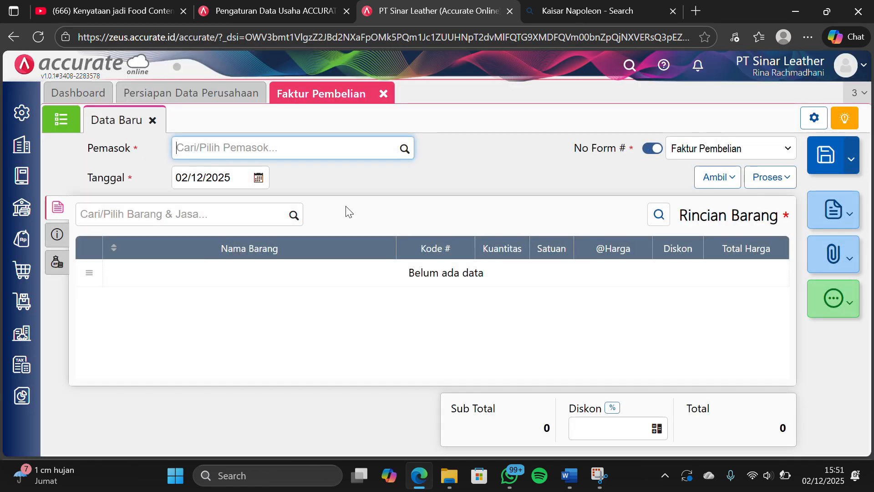
pyautogui.click(405, 149)
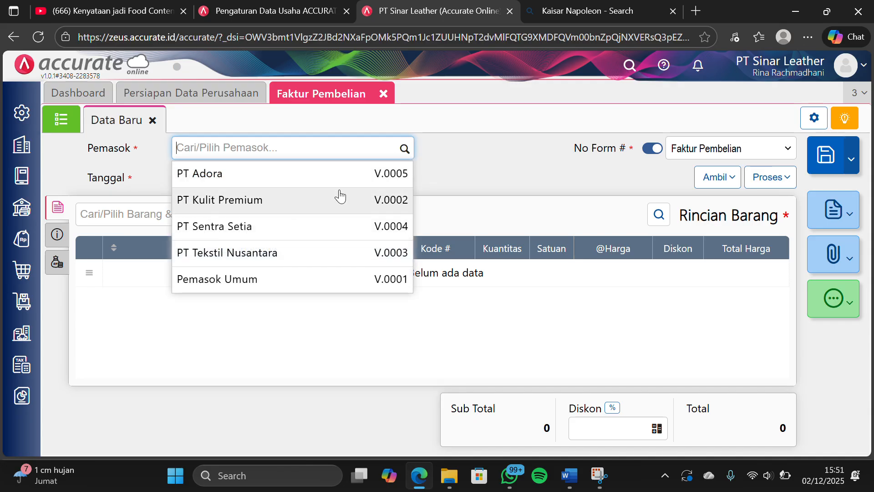
pyautogui.click(262, 248)
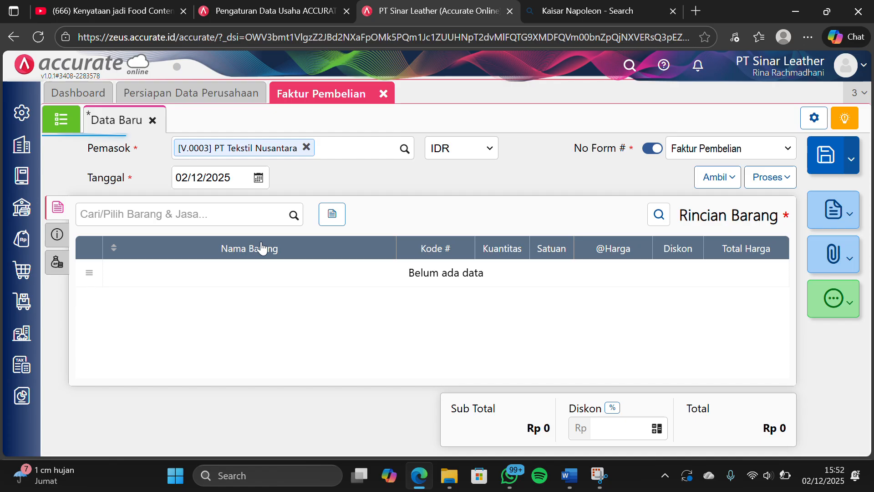
# Set the date of the PT Tekstil Nusantara purchase invoice to 05/01/2024
pyautogui.click(231, 172)
pyautogui.write('05/')
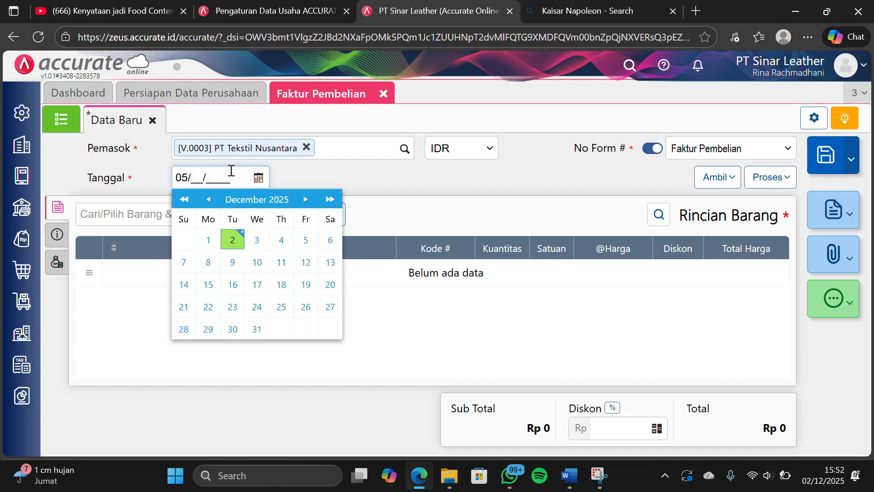
pyautogui.write('01/2024')
pyautogui.click(343, 165)
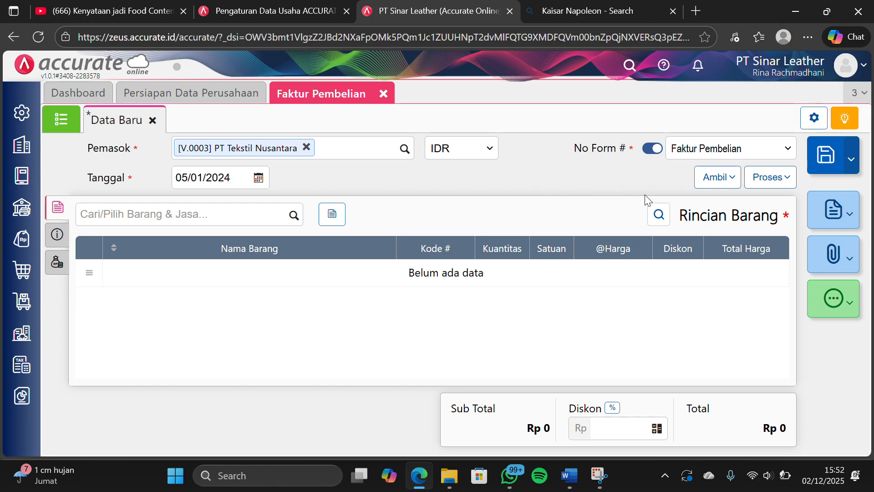
# Copy Dompet Jims Honey and Dompet Oneda from the PT Tekstil Nusantara purchase order into the purchase invoice
pyautogui.click(718, 182)
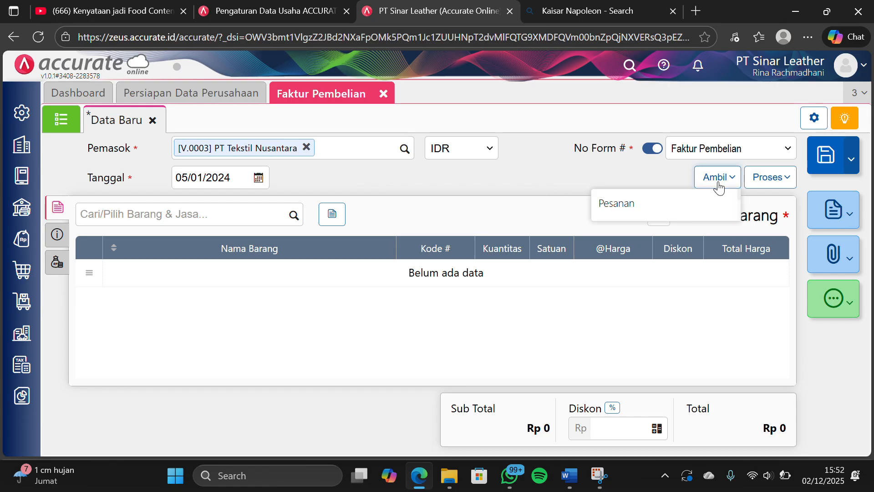
pyautogui.click(685, 202)
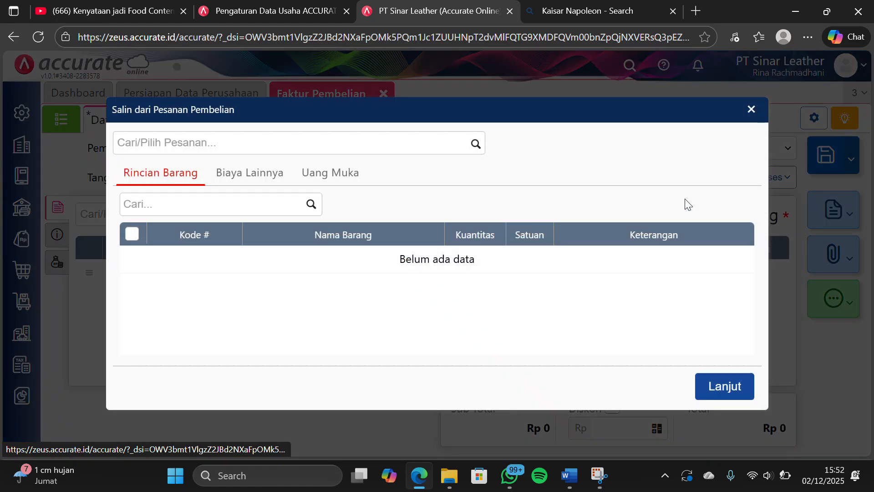
pyautogui.click(478, 144)
pyautogui.click(408, 185)
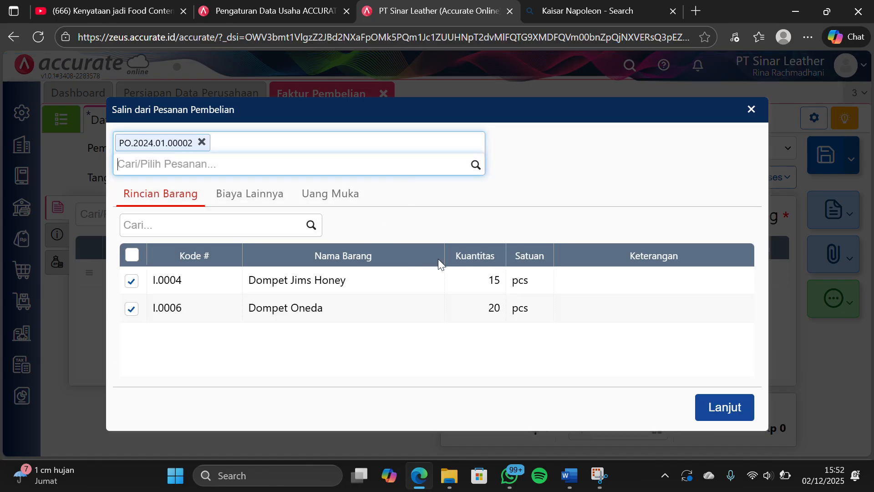
pyautogui.click(696, 408)
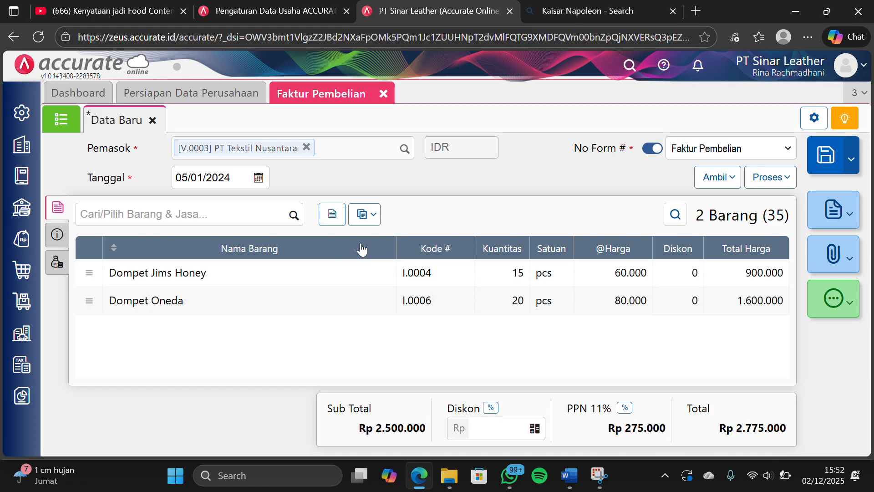
# Change the warehouse of all items in the purchase invoice to Depan
pyautogui.click(359, 215)
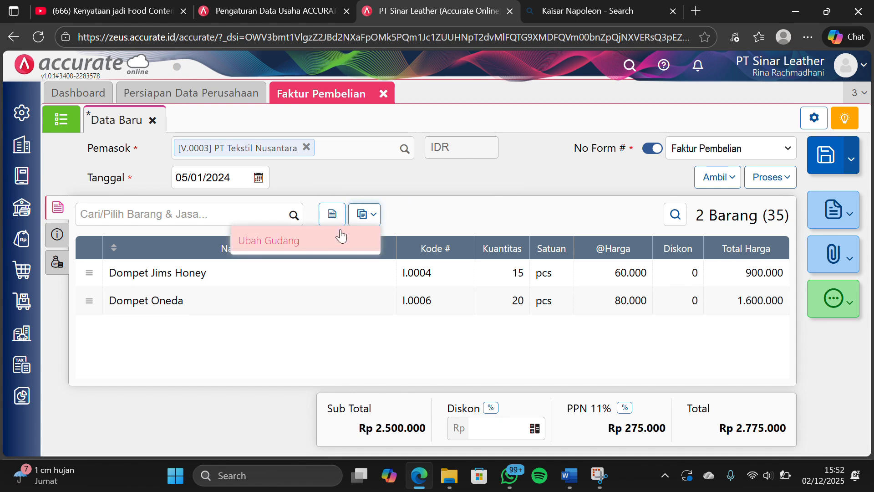
pyautogui.click(341, 236)
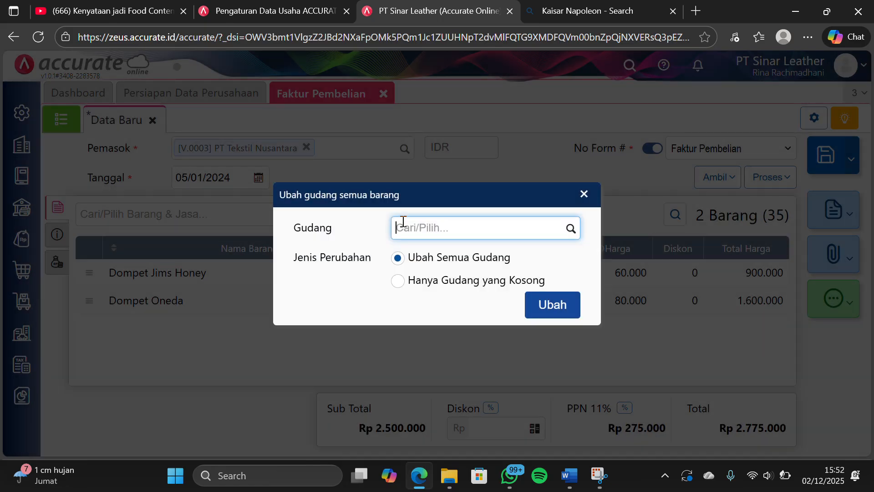
pyautogui.write('depan')
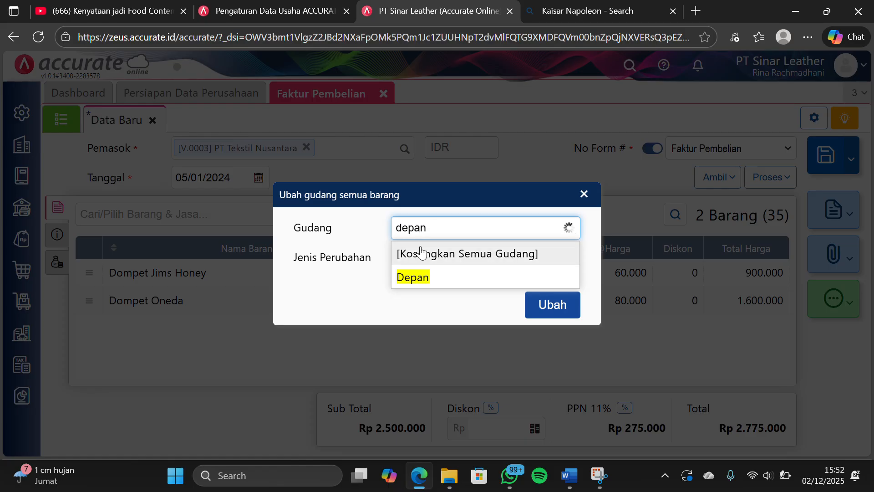
pyautogui.click(431, 279)
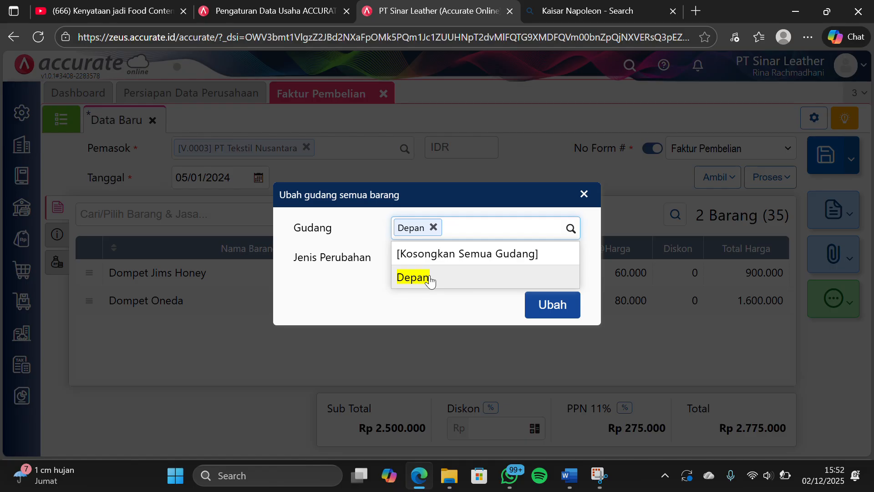
pyautogui.click(570, 314)
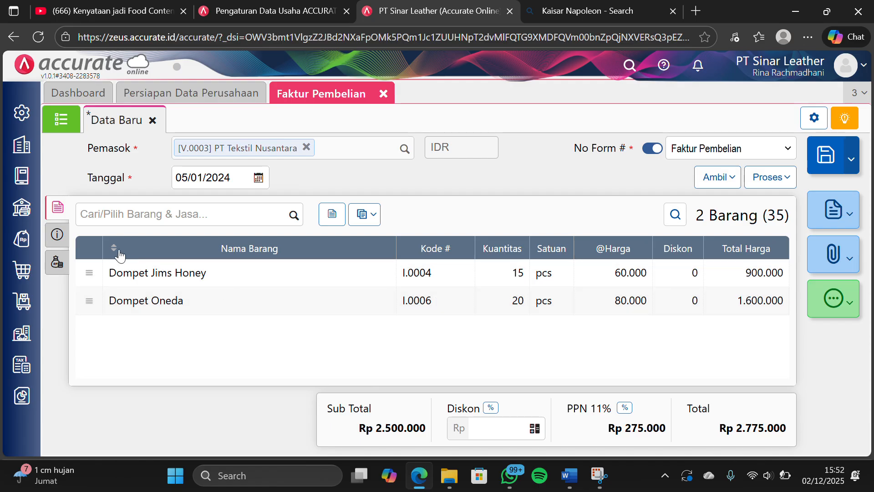
# Set Pengiriman to Mobil Box in the purchase invoice's shipping information
pyautogui.click(57, 236)
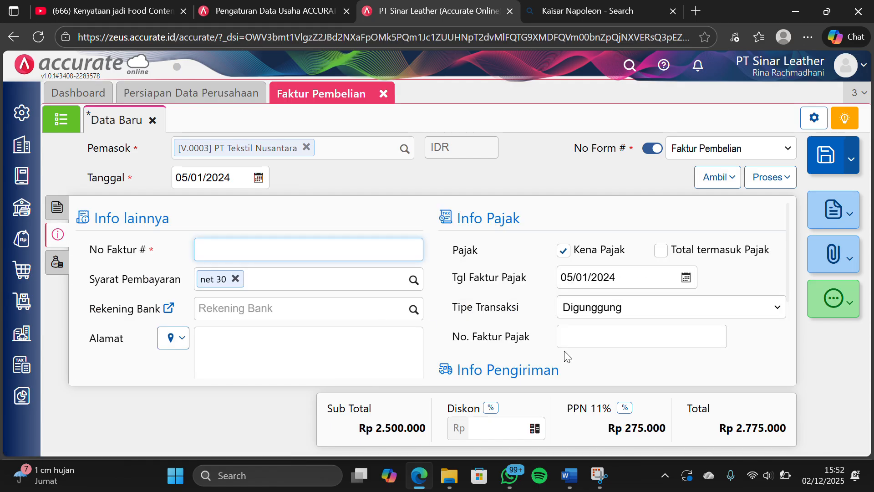
pyautogui.scroll(-2, 653, 328)
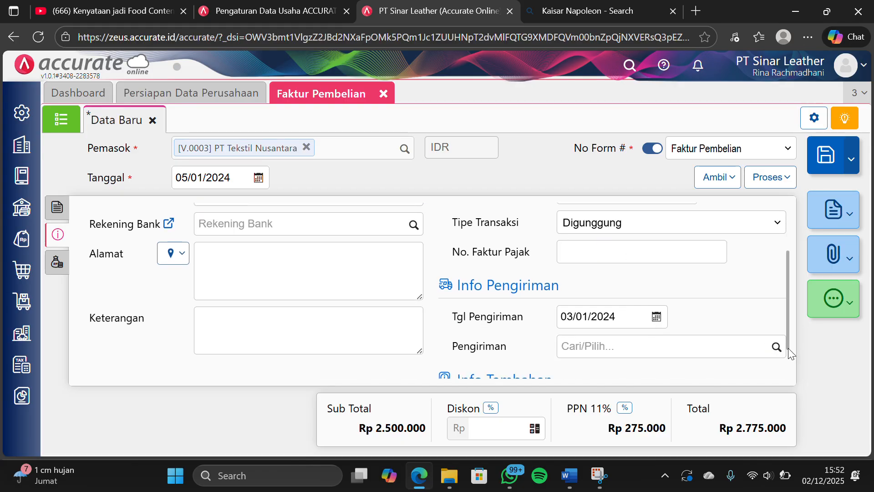
pyautogui.click(777, 347)
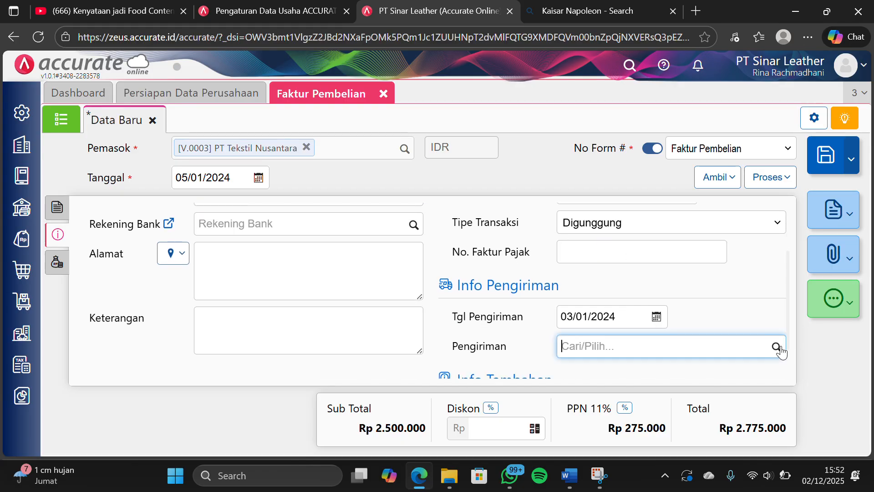
pyautogui.click(694, 375)
pyautogui.scroll(2, 471, 292)
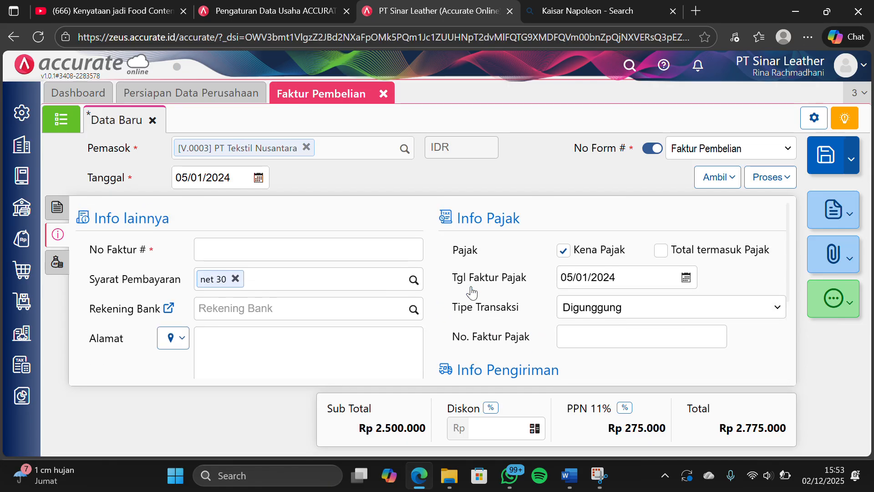
# Set No Faktur to TN/ITN-7729, then save the purchase invoice and close its form
pyautogui.click(292, 248)
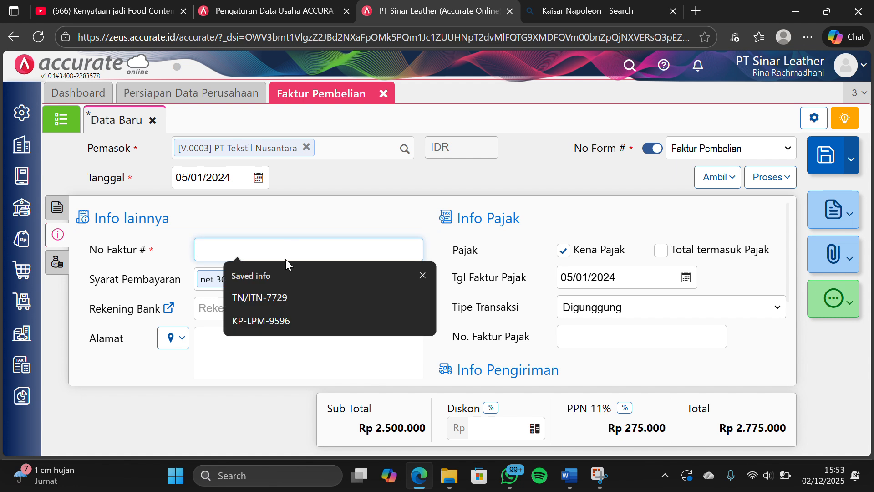
pyautogui.click(263, 297)
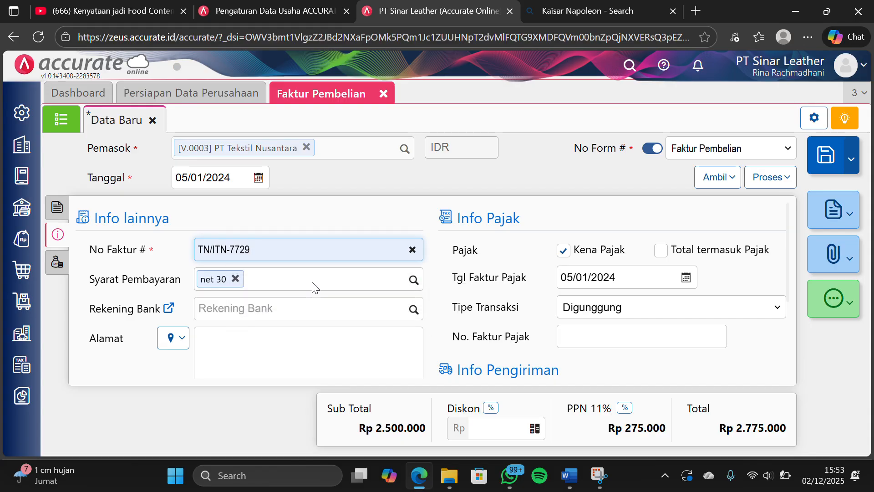
pyautogui.scroll(-1, 359, 302)
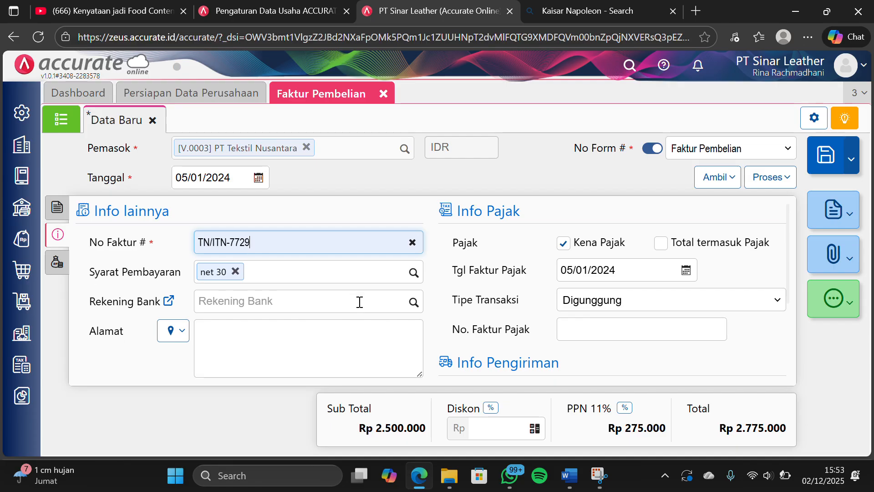
pyautogui.click(63, 272)
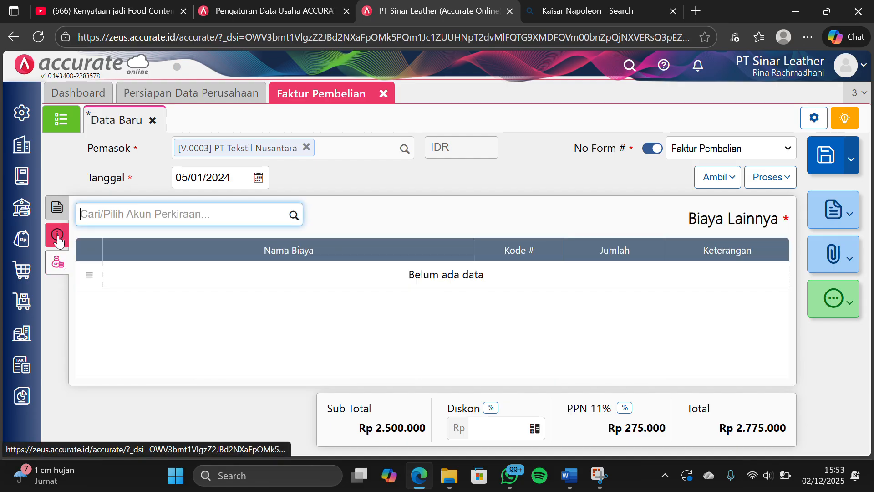
pyautogui.click(58, 213)
pyautogui.click(58, 213)
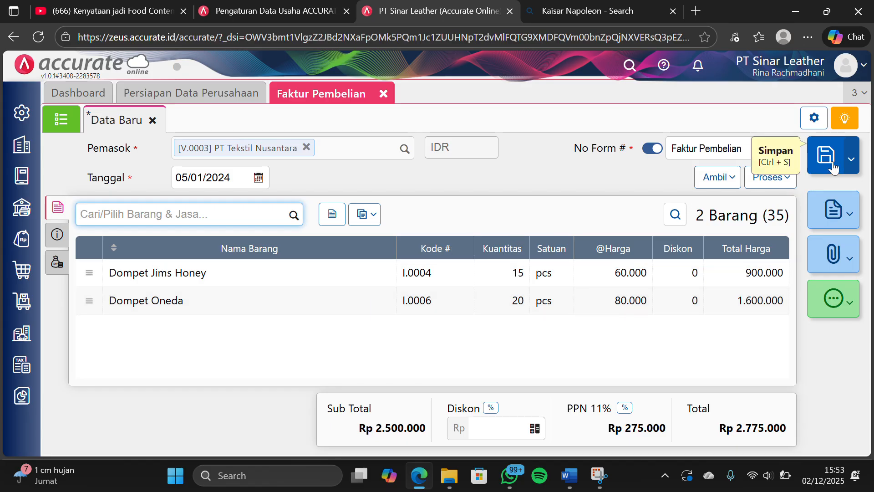
pyautogui.click(831, 165)
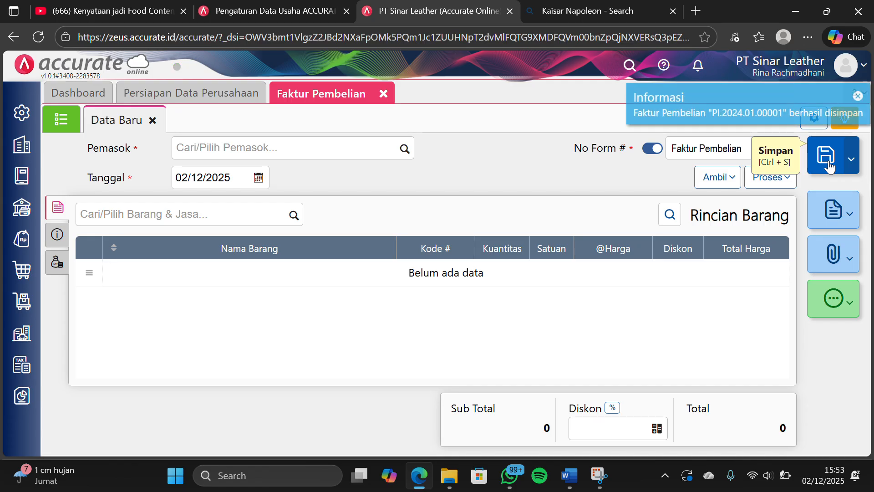
pyautogui.click(384, 94)
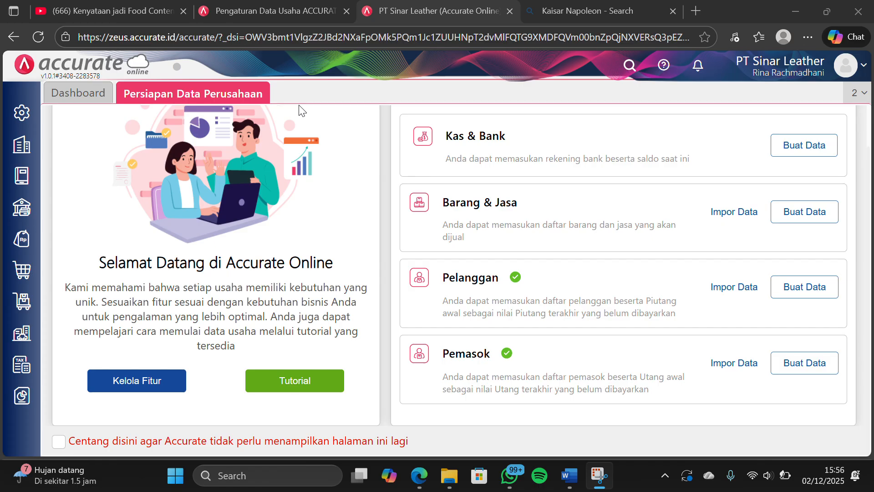
# Create and save a new supplier named Sicevat Express with the country Indonesia, and close the supplier form
pyautogui.click(11, 275)
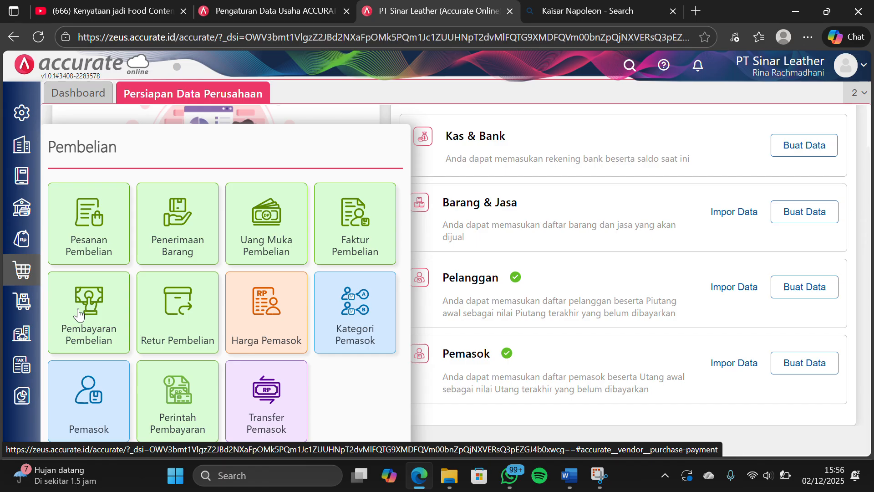
pyautogui.click(80, 384)
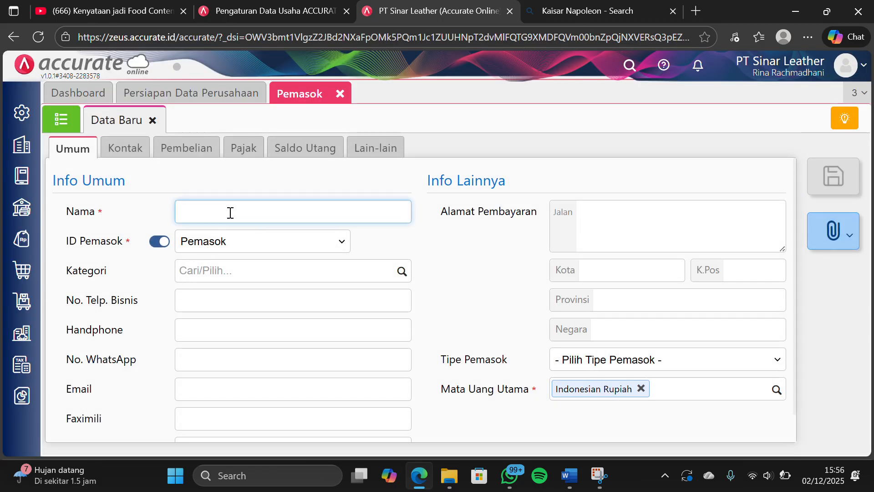
pyautogui.click(231, 213)
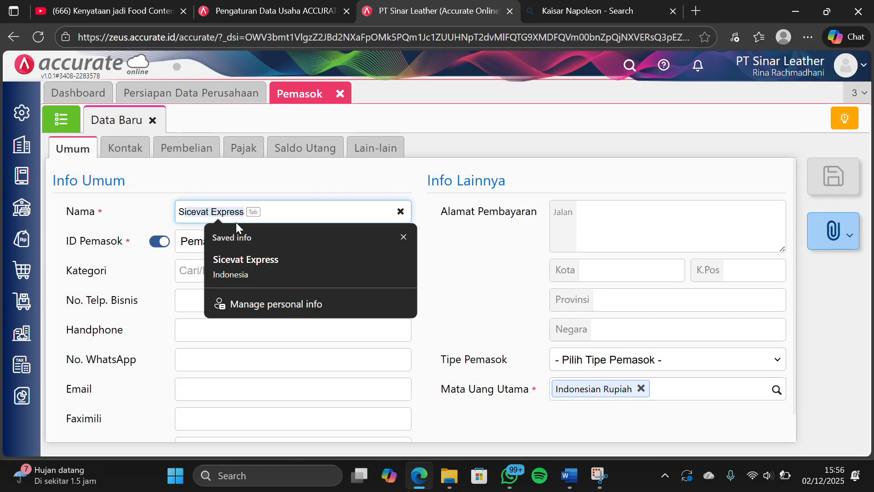
pyautogui.click(253, 264)
pyautogui.click(448, 270)
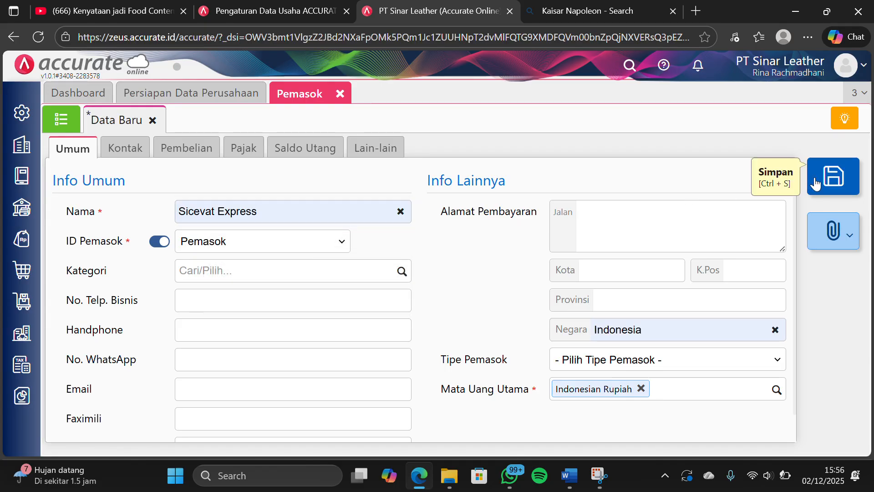
pyautogui.click(814, 184)
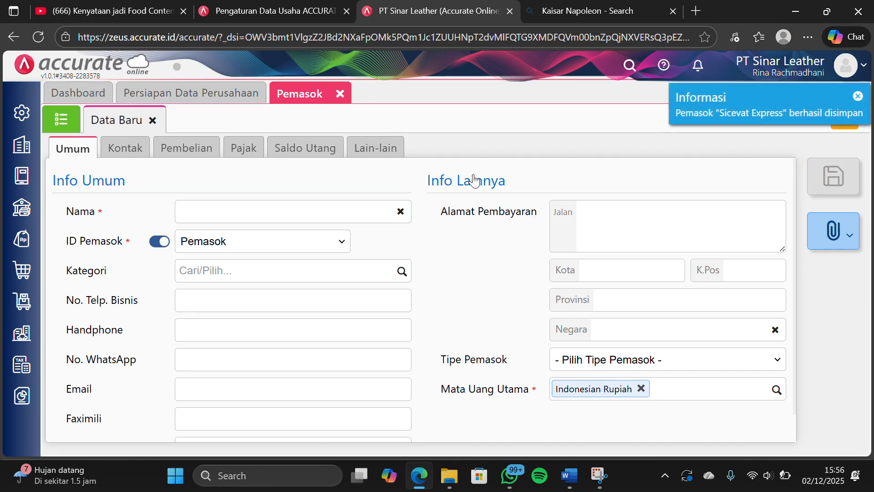
pyautogui.click(340, 94)
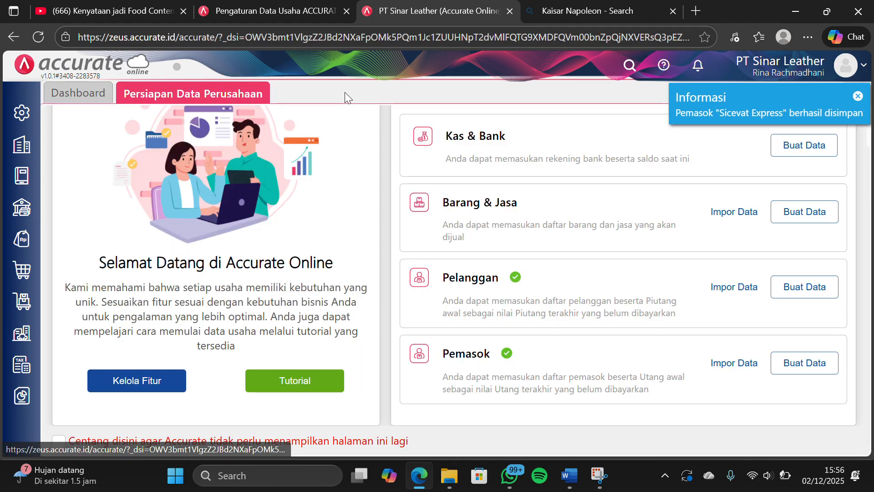
# Start a new Faktur Pembelian for supplier PT Kulit Premium
pyautogui.click(29, 271)
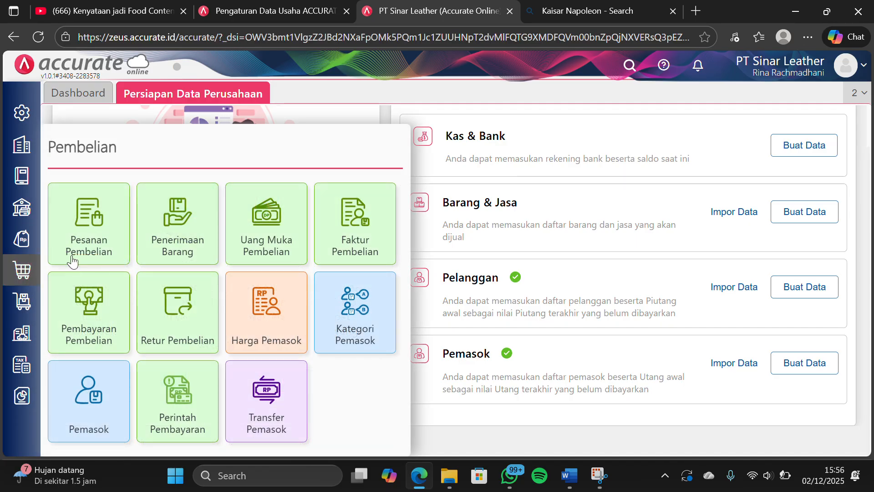
pyautogui.click(344, 222)
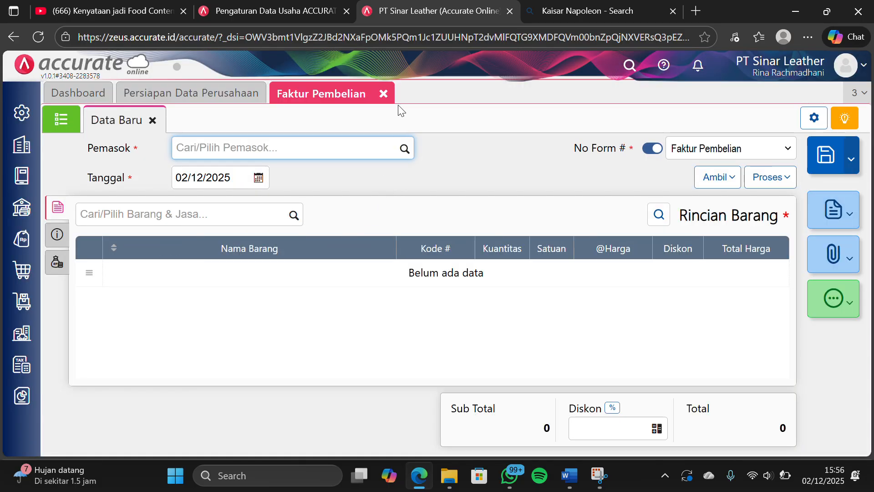
pyautogui.click(370, 29)
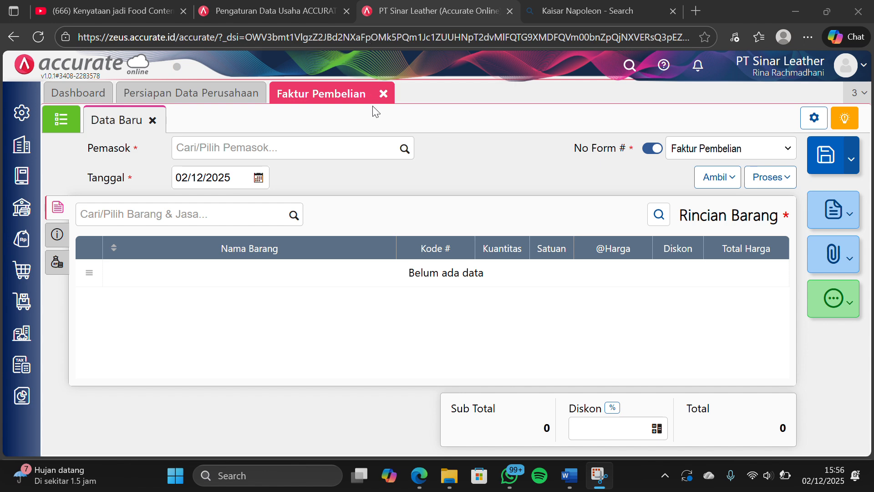
pyautogui.click(401, 151)
pyautogui.click(401, 151)
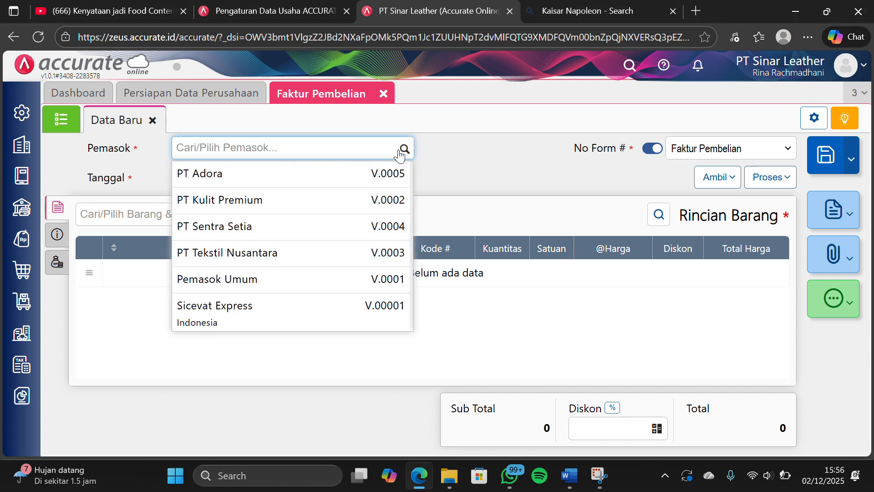
pyautogui.click(302, 208)
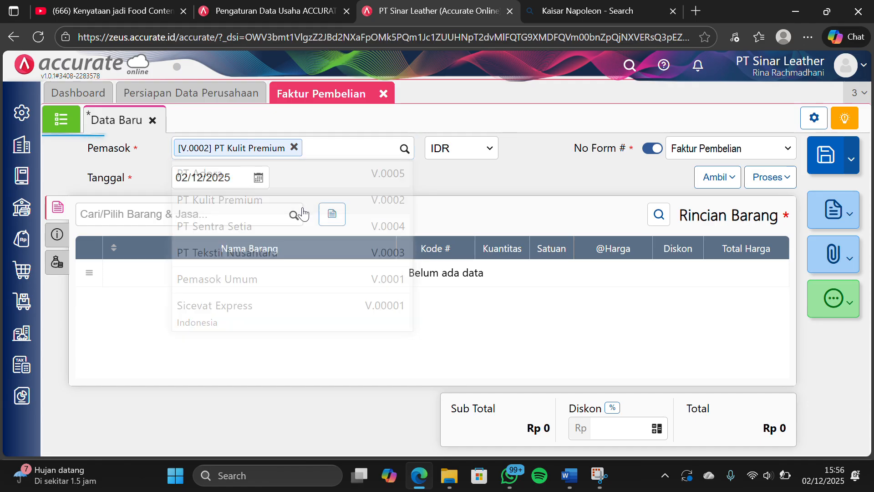
# Set the date of the PT Kulit Premium purchase invoice to 08/01/2024
pyautogui.click(244, 179)
pyautogui.write('0')
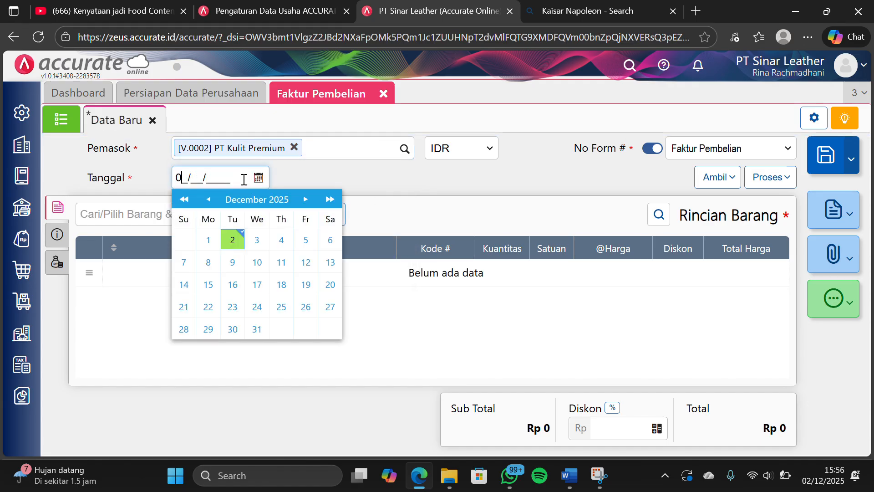
pyautogui.write('8/01/2024')
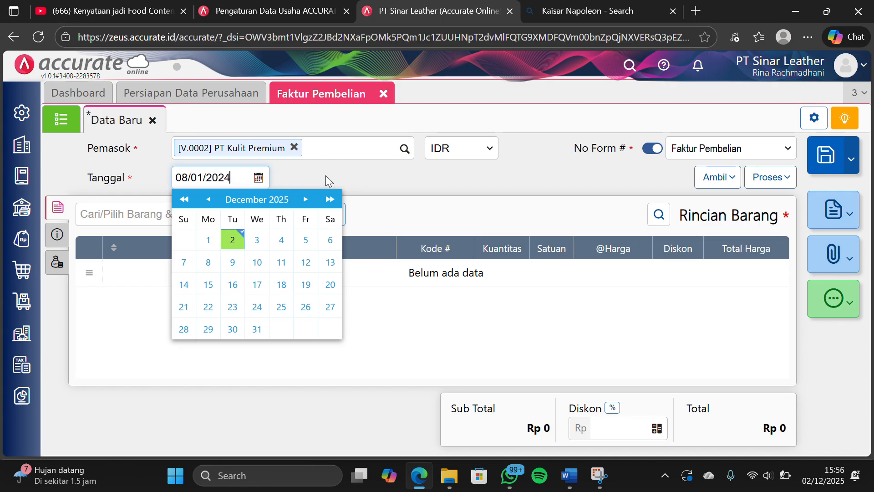
# Copy the items of goods receipt 4146 (RI.2024.01.00001) into the PT Kulit Premium purchase invoice
pyautogui.click(326, 177)
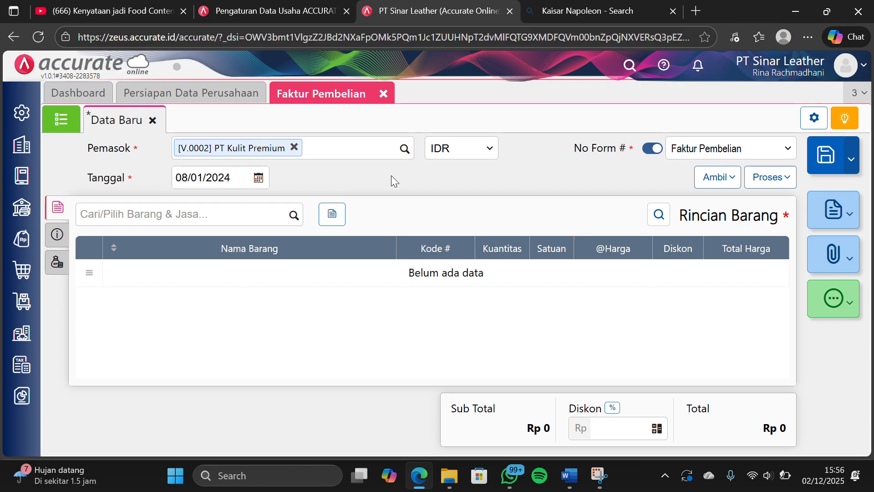
pyautogui.click(716, 179)
pyautogui.click(643, 226)
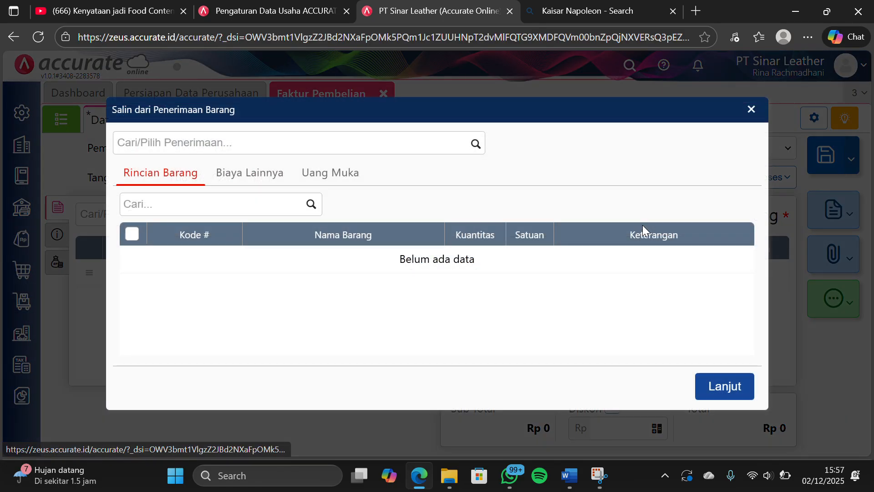
pyautogui.click(476, 145)
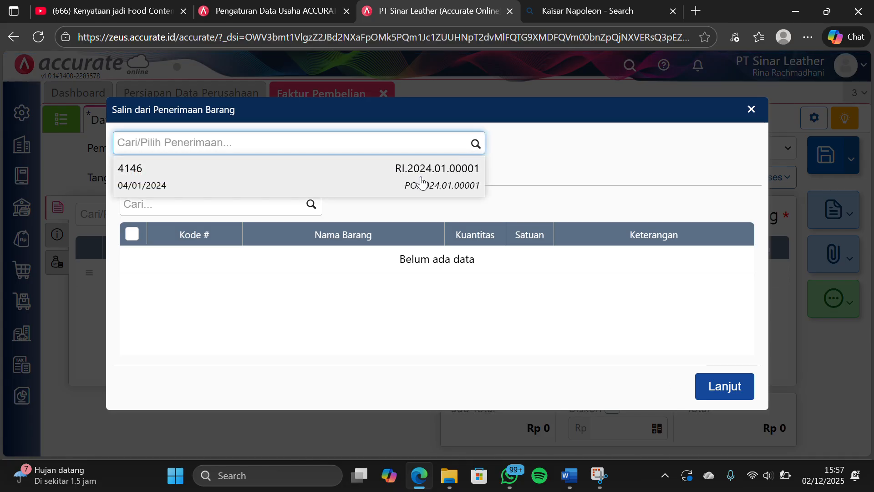
pyautogui.click(421, 181)
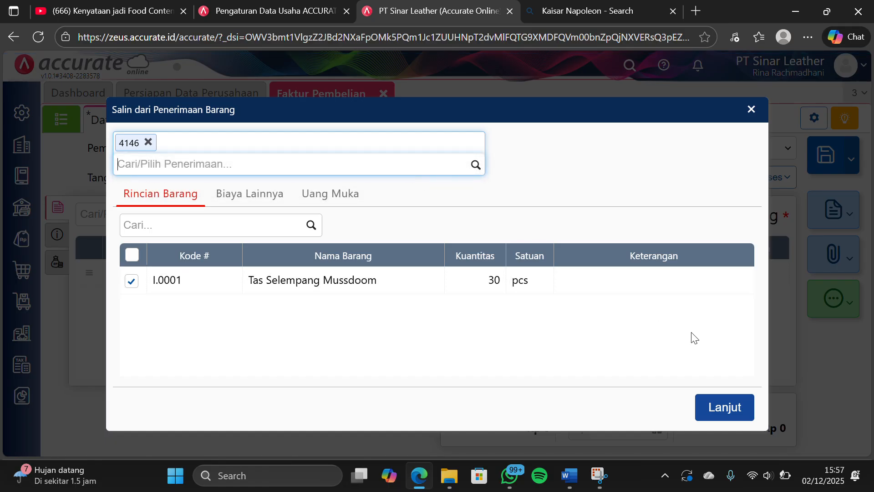
pyautogui.click(714, 404)
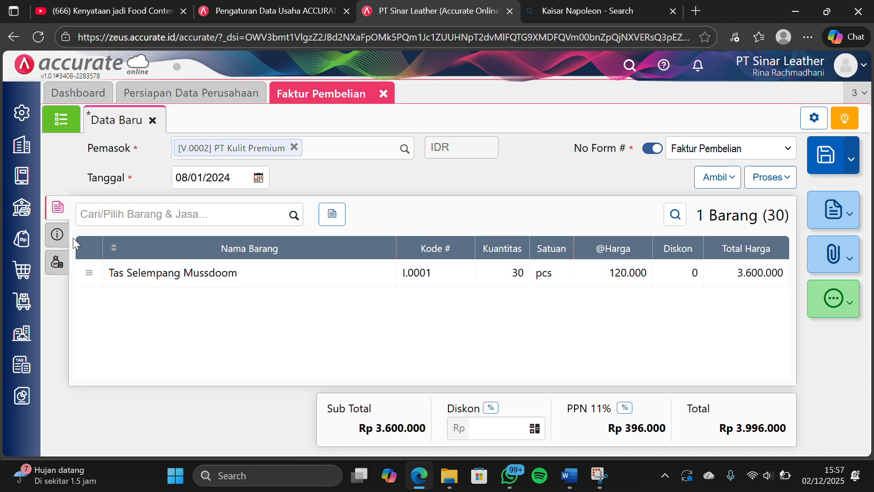
# Set No Faktur of the PT Kulit Premium invoice to KP-LPM-9597 and review its tax and shipping details
pyautogui.click(59, 240)
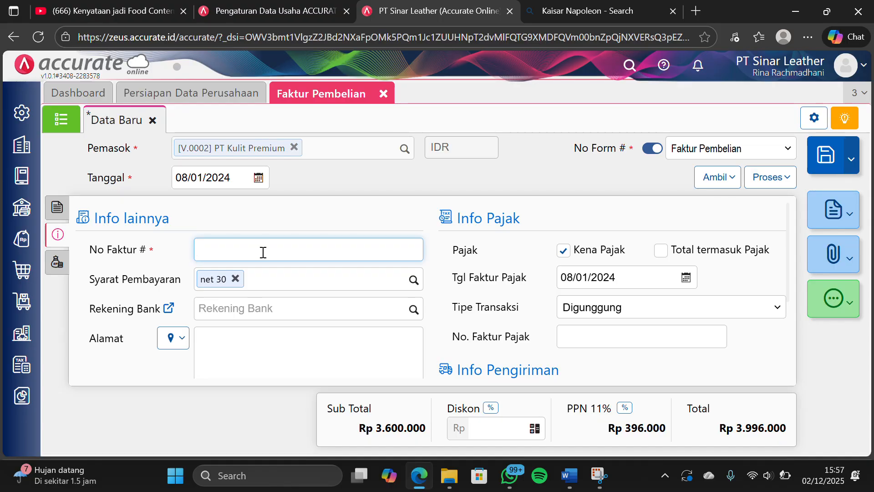
pyautogui.write('KP-LPM-9596')
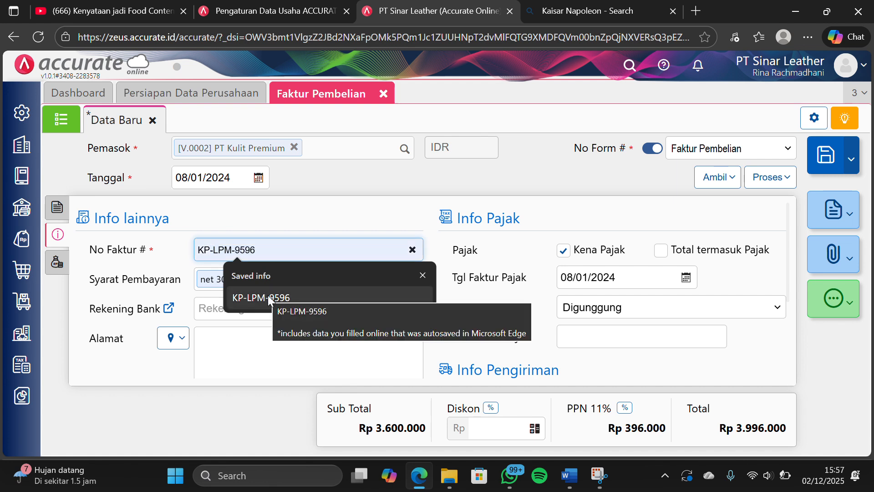
pyautogui.click(268, 296)
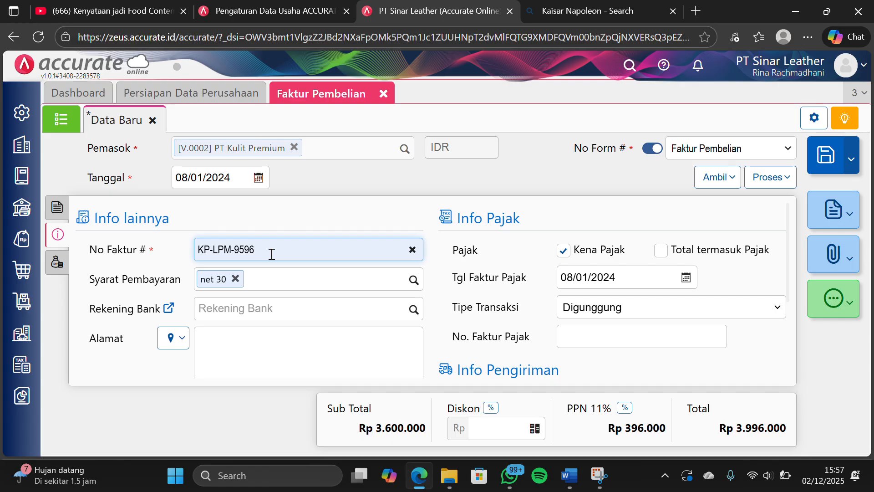
pyautogui.press('BackSpace')
pyautogui.write('7')
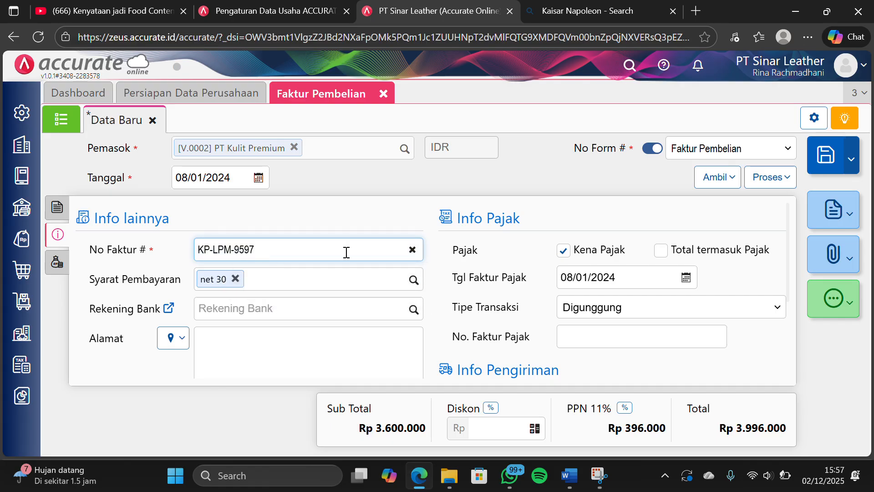
pyautogui.scroll(-1, 456, 259)
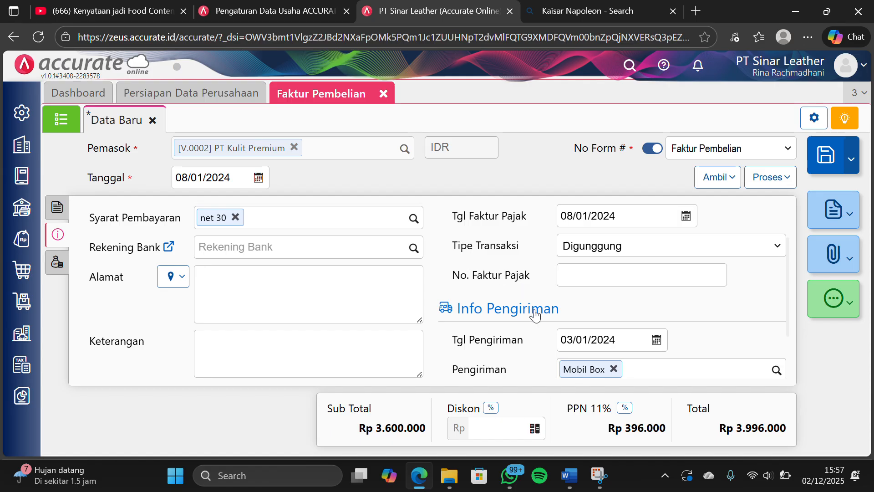
pyautogui.scroll(-1, 539, 319)
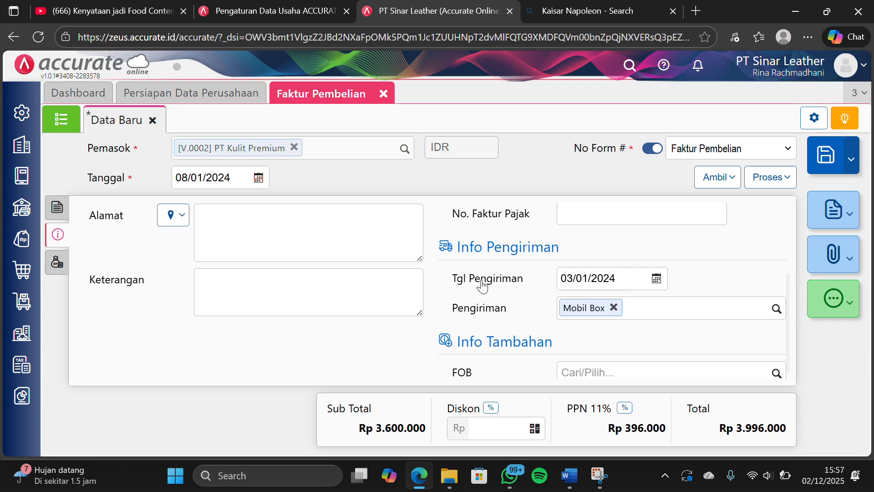
pyautogui.scroll(2, 496, 300)
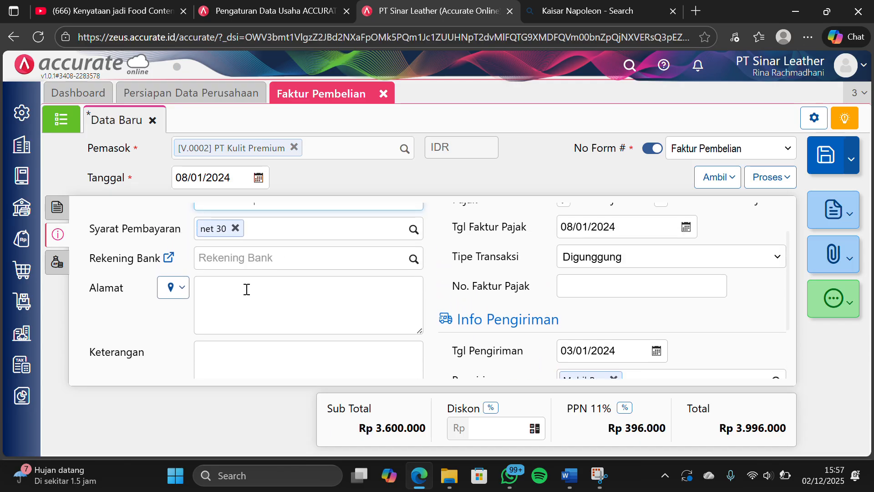
pyautogui.scroll(1, 246, 289)
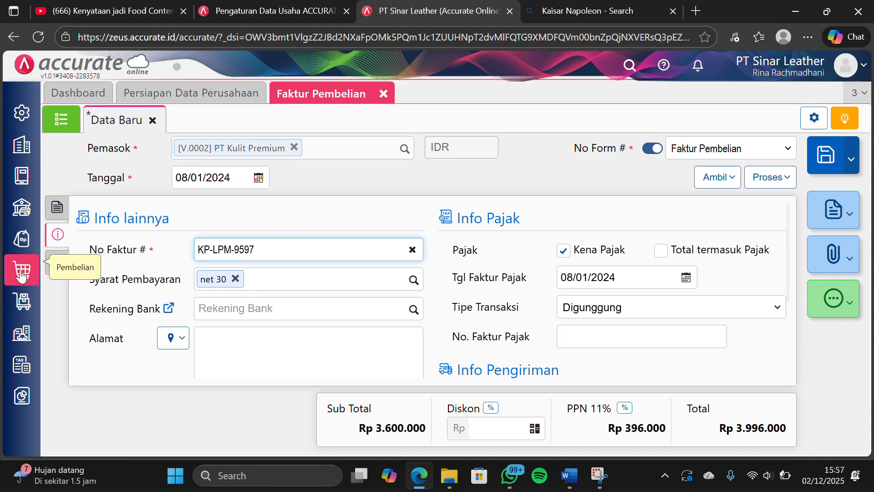
# Search the accounts for the invoice's Biaya Lainnya with the terms "biaya angkut" and "ang"
pyautogui.click(57, 262)
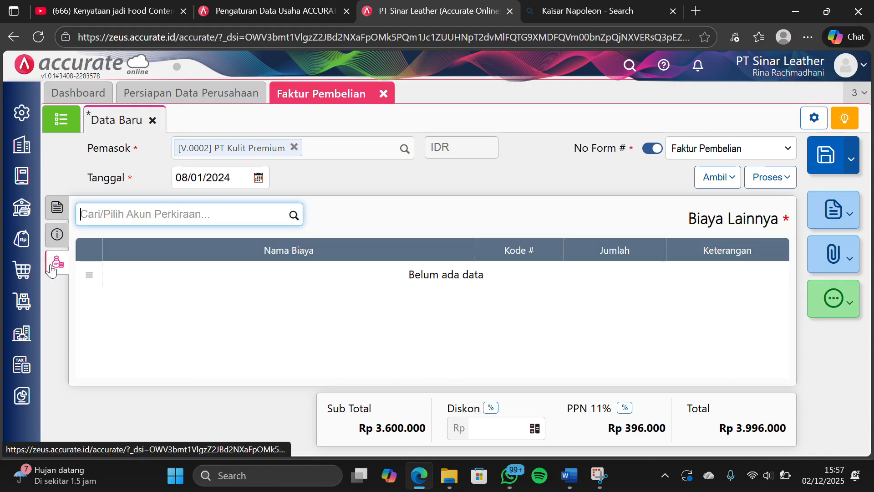
pyautogui.click(294, 215)
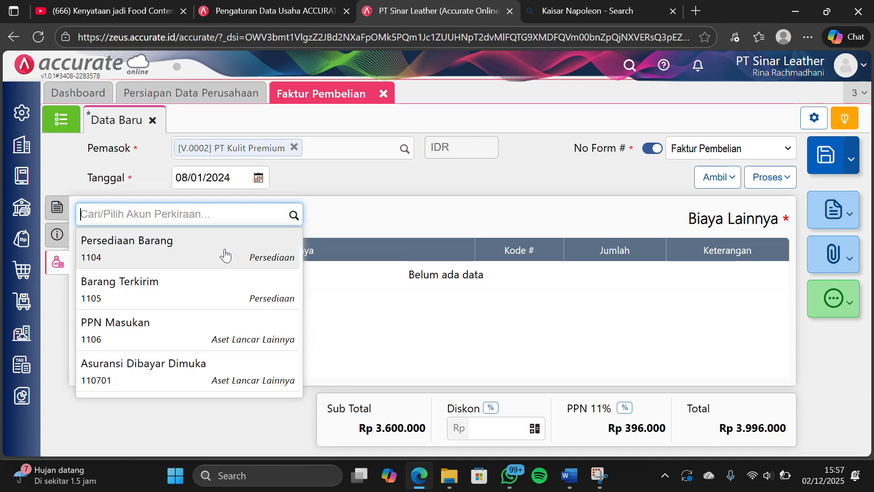
pyautogui.scroll(-3, 191, 281)
pyautogui.scroll(-2, 174, 299)
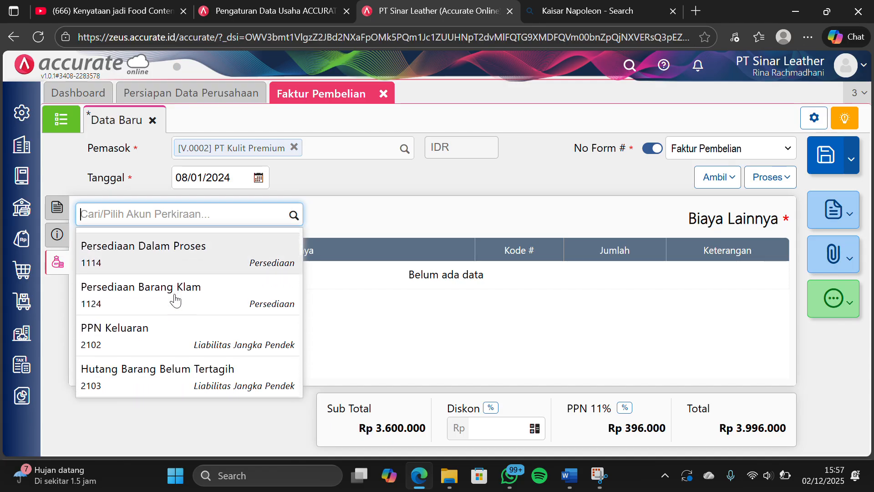
pyautogui.write('biaya an')
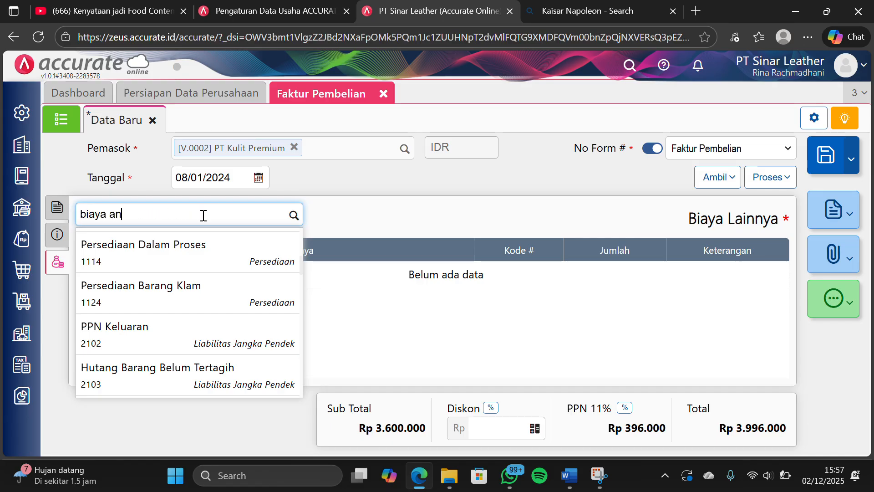
pyautogui.write('gku')
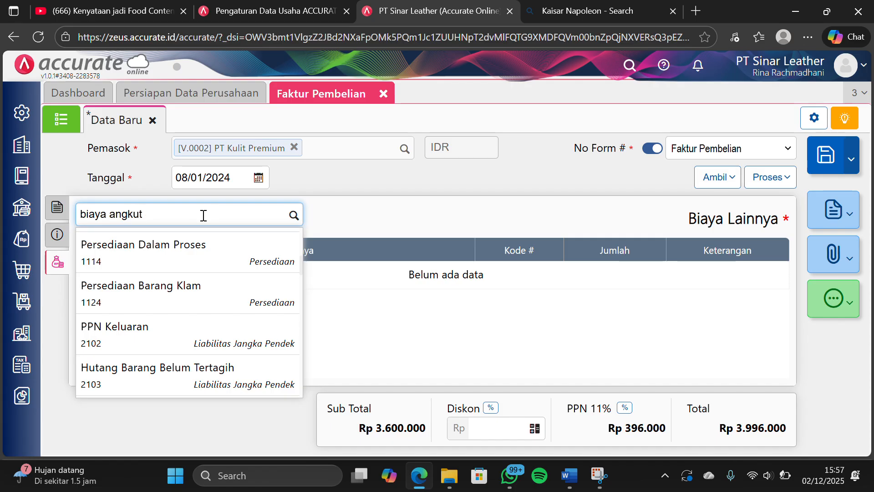
pyautogui.write('t')
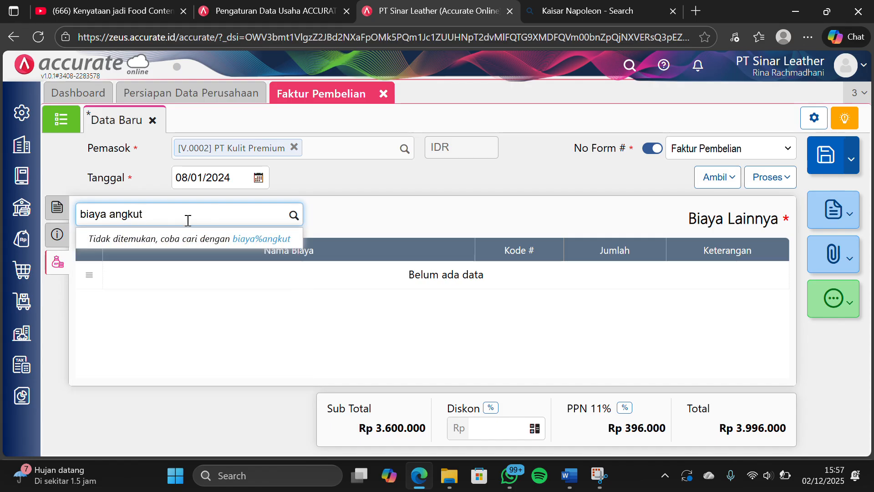
pyautogui.press('BackSpace')
pyautogui.press('BackSpace')
pyautogui.press('BackSpace')
pyautogui.press('BackSpace')
pyautogui.press('BackSpace')
pyautogui.press('BackSpace')
pyautogui.press('BackSpace')
pyautogui.press('BackSpace')
pyautogui.press('BackSpace')
pyautogui.press('BackSpace')
pyautogui.press('BackSpace')
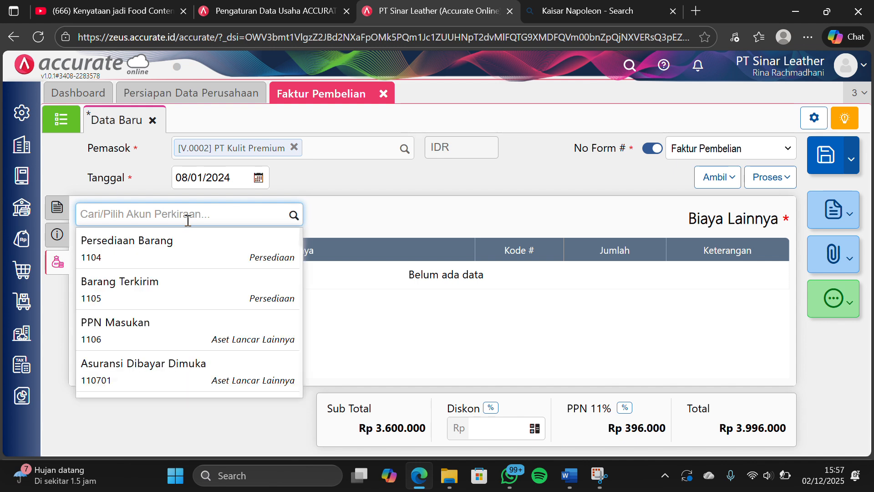
pyautogui.write('a')
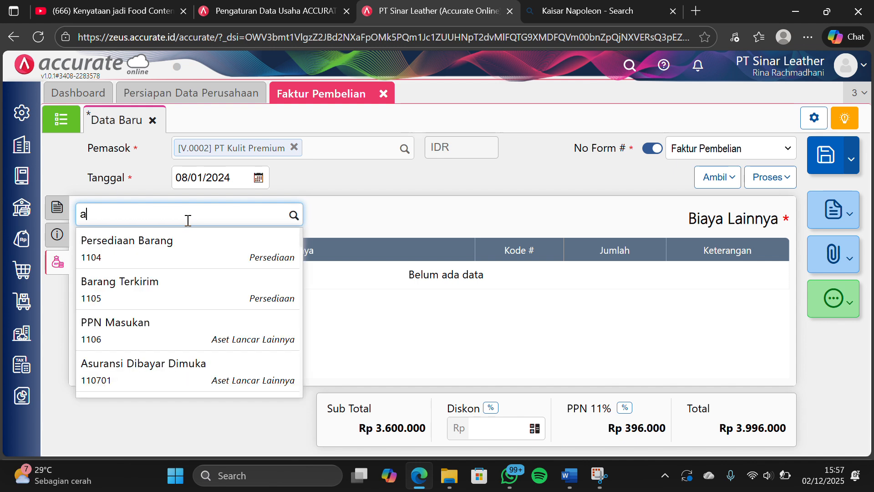
pyautogui.write('ng')
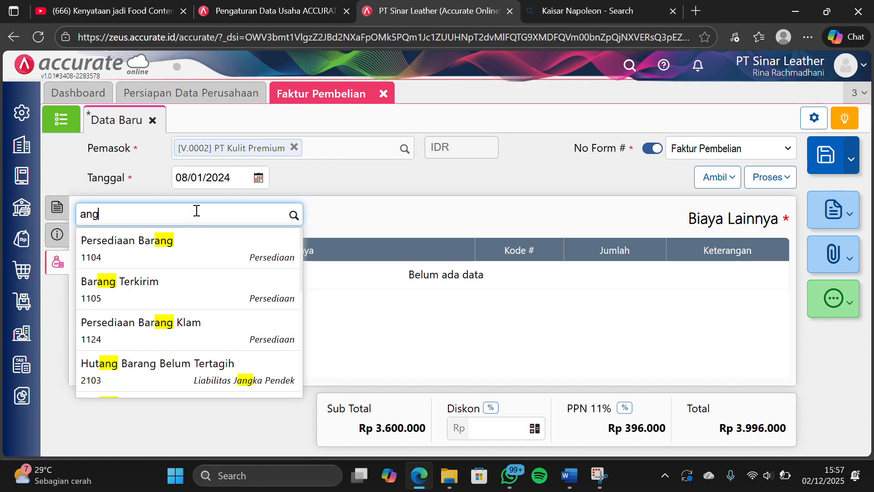
pyautogui.press('BackSpace')
pyautogui.press('BackSpace')
pyautogui.press('BackSpace')
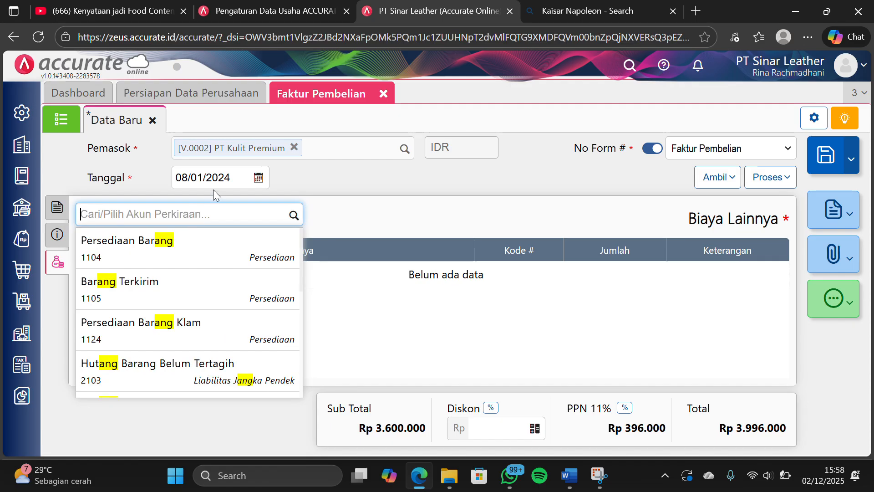
# Add Beban Angkut Pembelian (5201) to the invoice's other costs and set its Jumlah to Rp 150.000
pyautogui.write('beban')
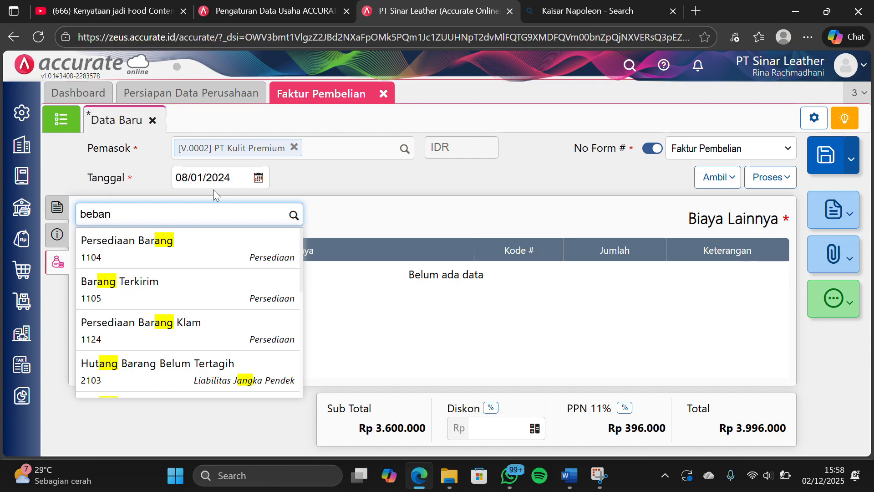
pyautogui.write(' angu')
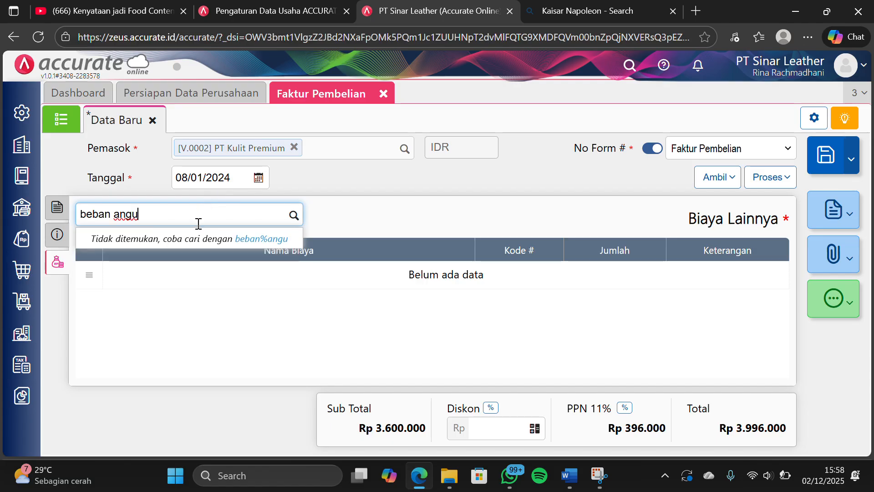
pyautogui.press('BackSpace')
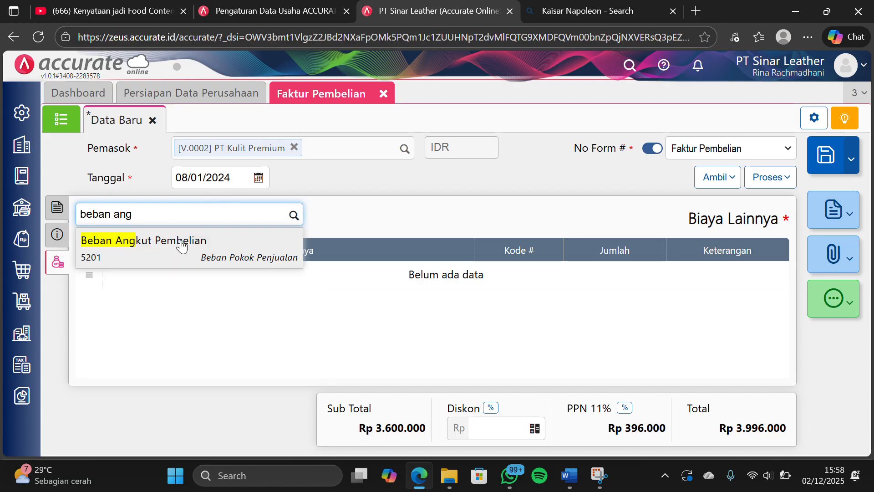
pyautogui.click(182, 244)
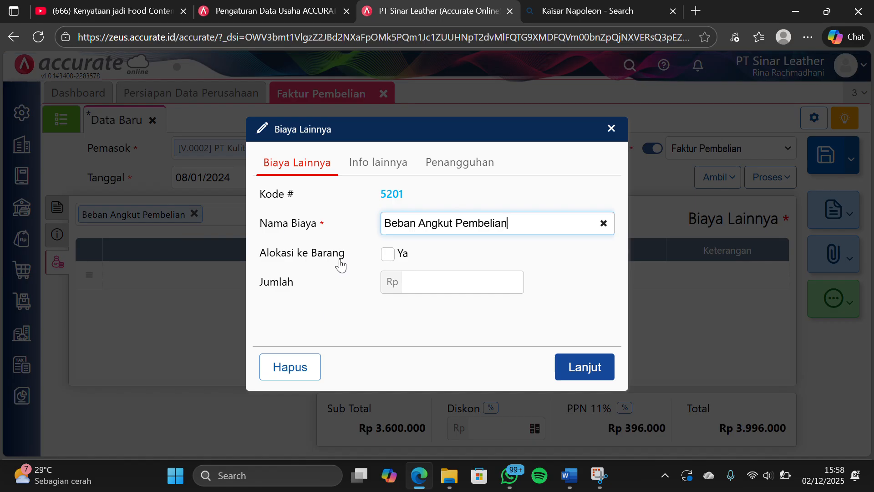
pyautogui.click(413, 280)
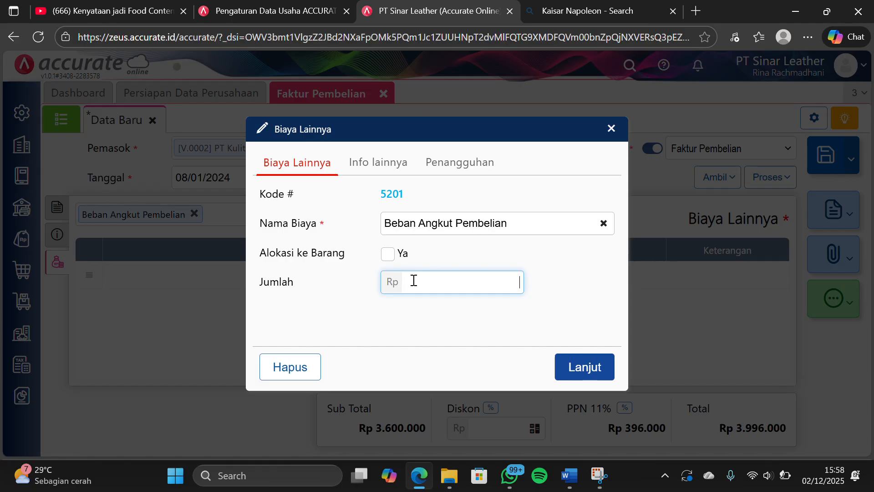
pyautogui.write('150.000')
pyautogui.click(387, 175)
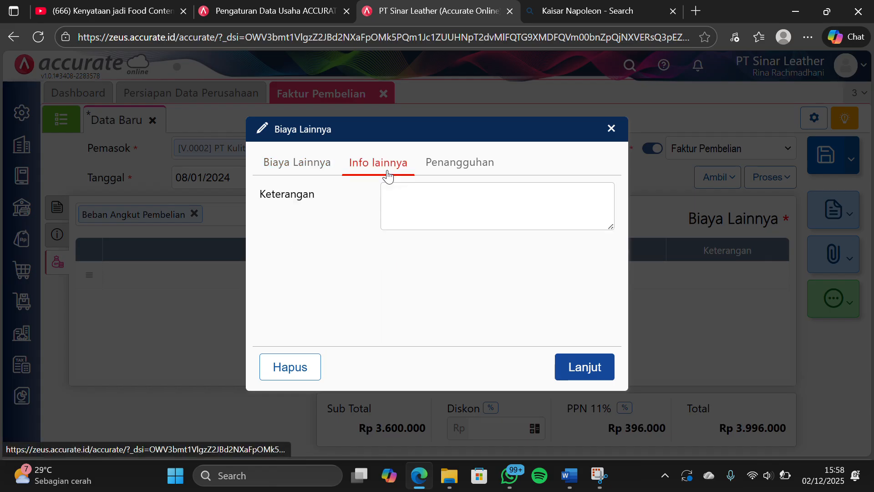
pyautogui.click(451, 166)
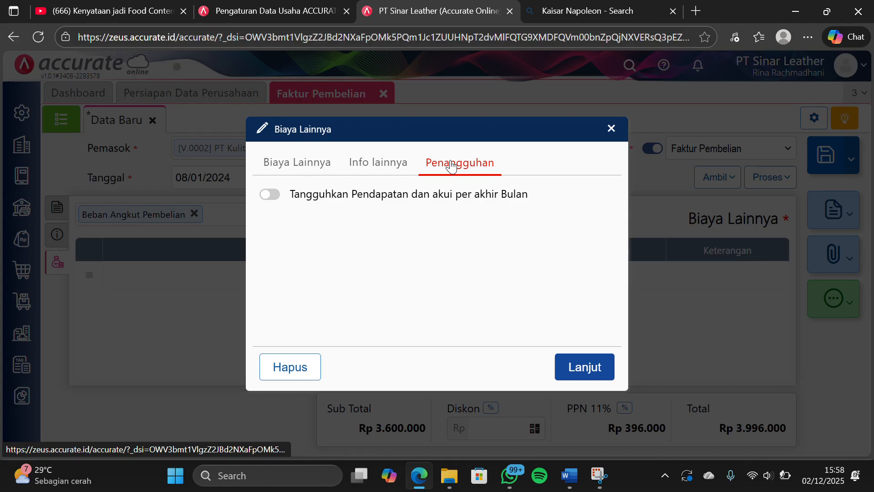
pyautogui.click(302, 166)
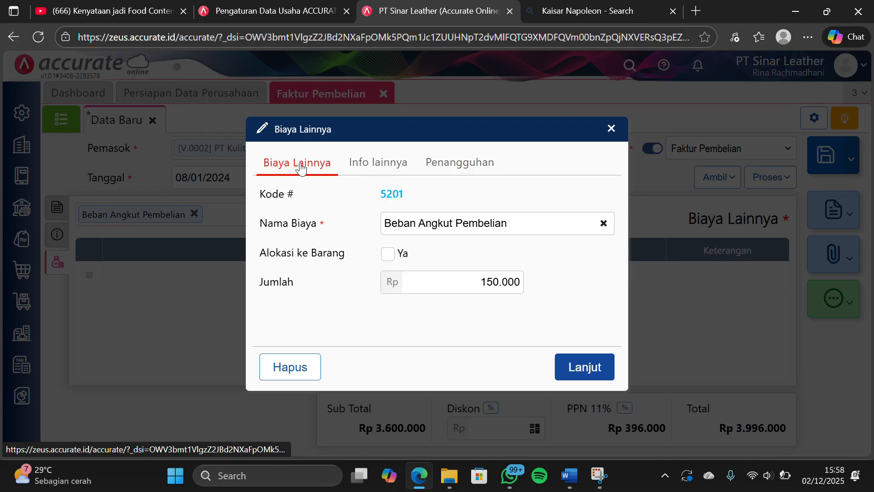
# Allocate the Beban Angkut Pembelian cost to the goods, bill it to supplier Sicevat Express, and save the PT Kulit Premium invoice
pyautogui.click(385, 257)
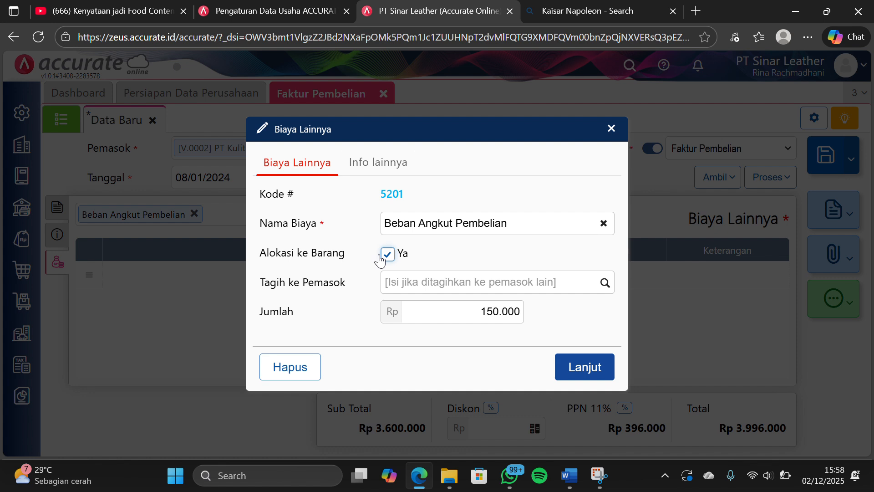
pyautogui.click(411, 287)
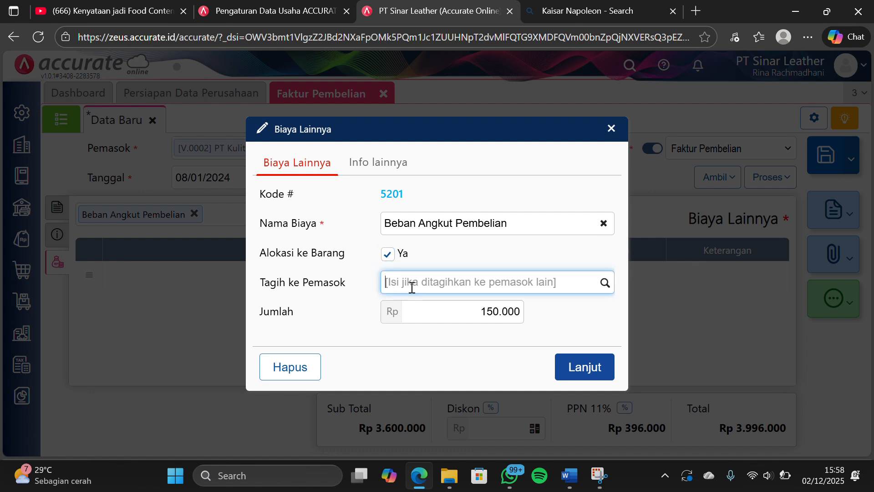
pyautogui.click(605, 283)
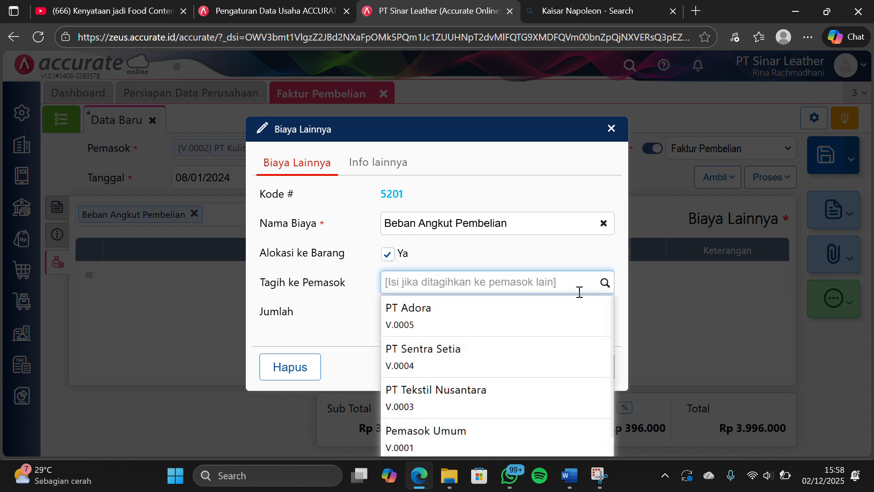
pyautogui.scroll(-1, 460, 384)
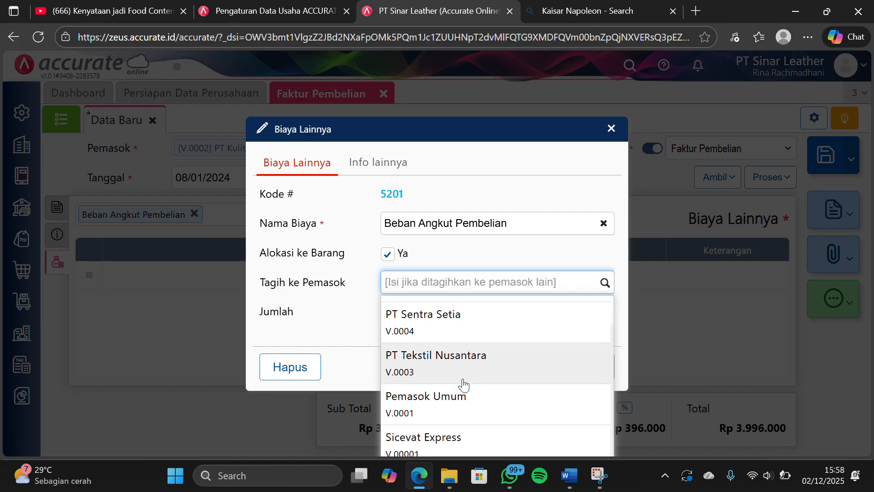
pyautogui.click(434, 444)
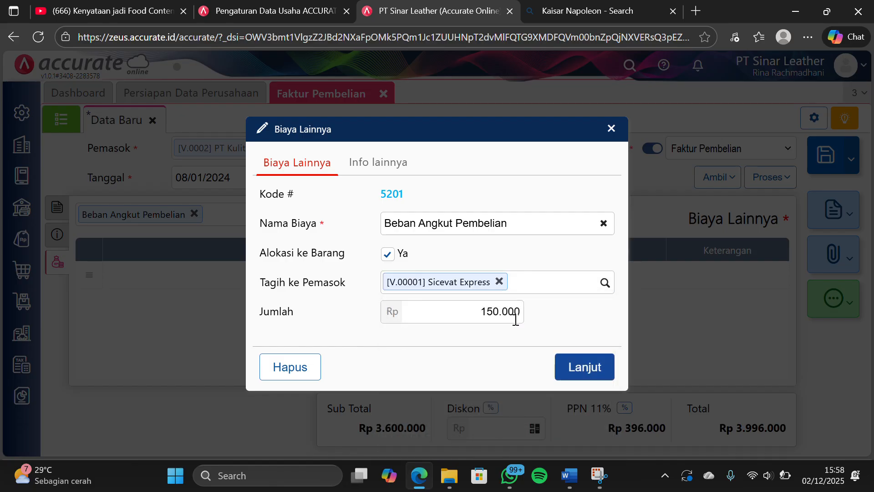
pyautogui.click(569, 364)
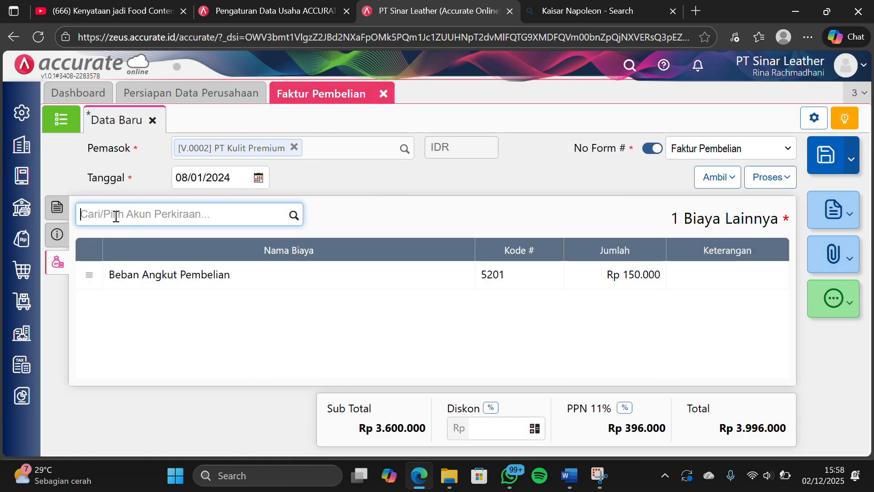
pyautogui.click(57, 207)
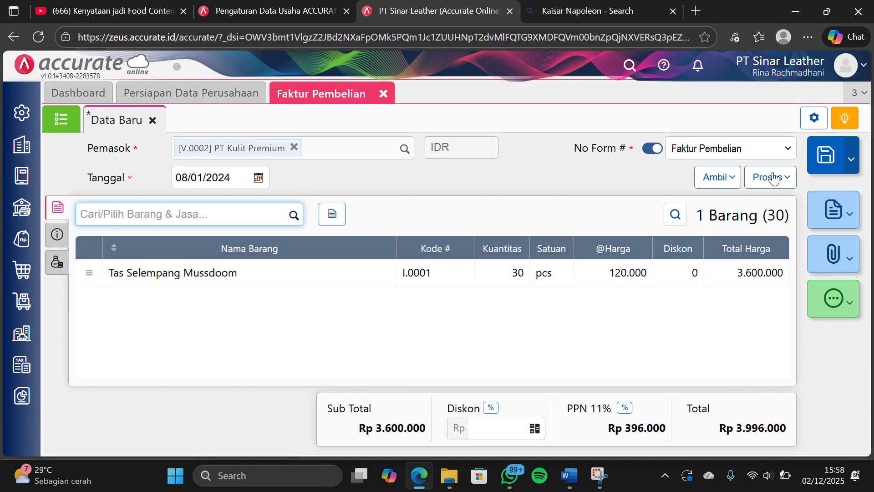
pyautogui.click(826, 157)
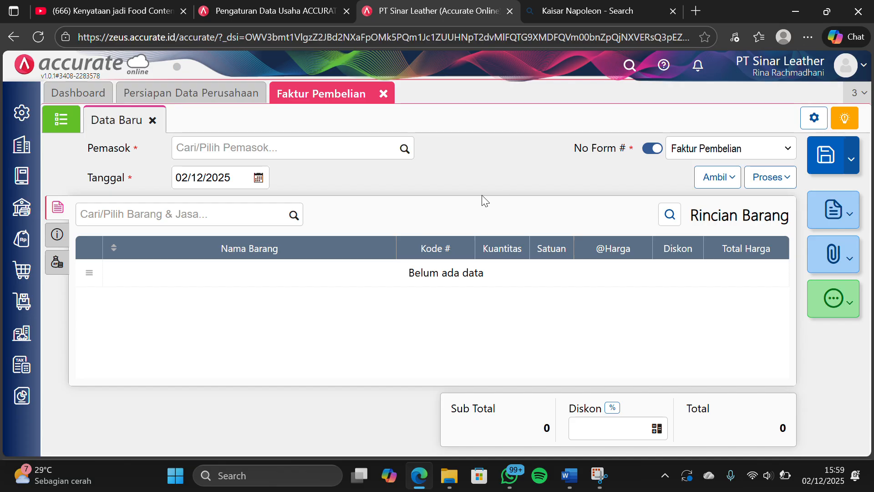
# Start a purchase invoice for supplier Sicevat Express dated 09/01/2024
pyautogui.click(405, 148)
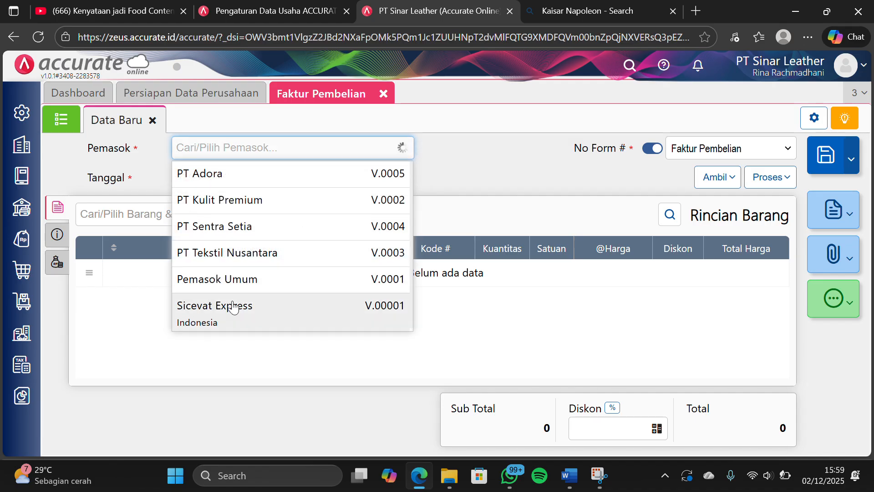
pyautogui.click(233, 305)
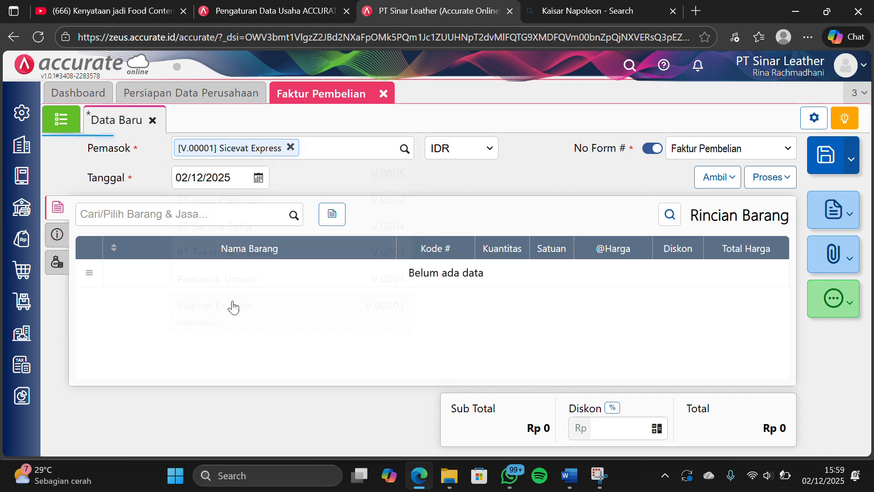
pyautogui.click(240, 179)
pyautogui.write('09/')
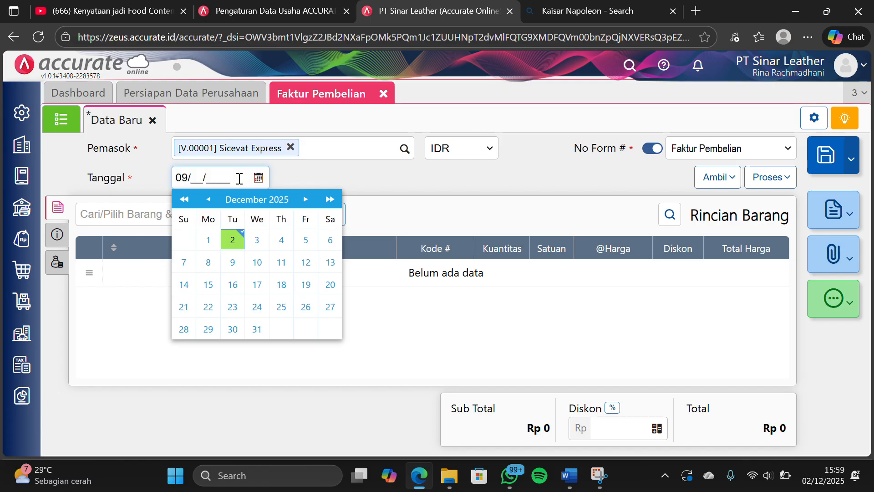
pyautogui.write('01/2024')
pyautogui.click(370, 175)
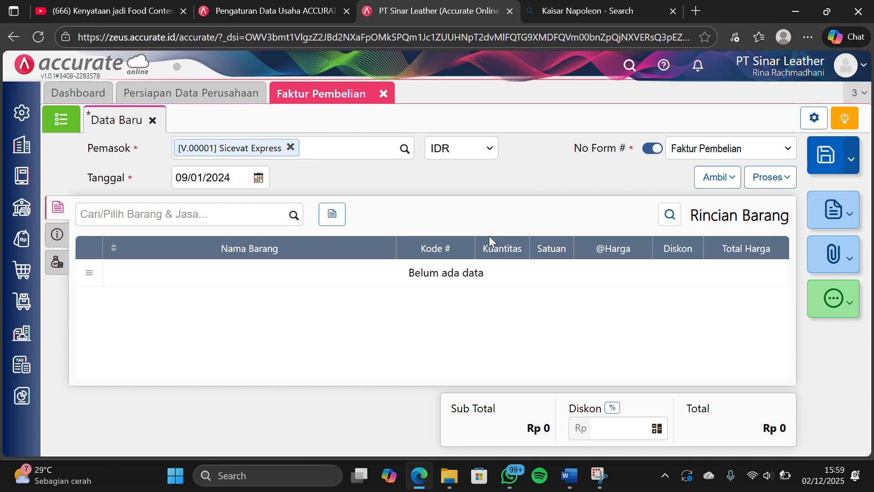
# Copy the Beban Angkut Pembelian purchase cost from invoice KP-LPM-9597 into the Sicevat Express invoice
pyautogui.click(703, 191)
pyautogui.click(592, 178)
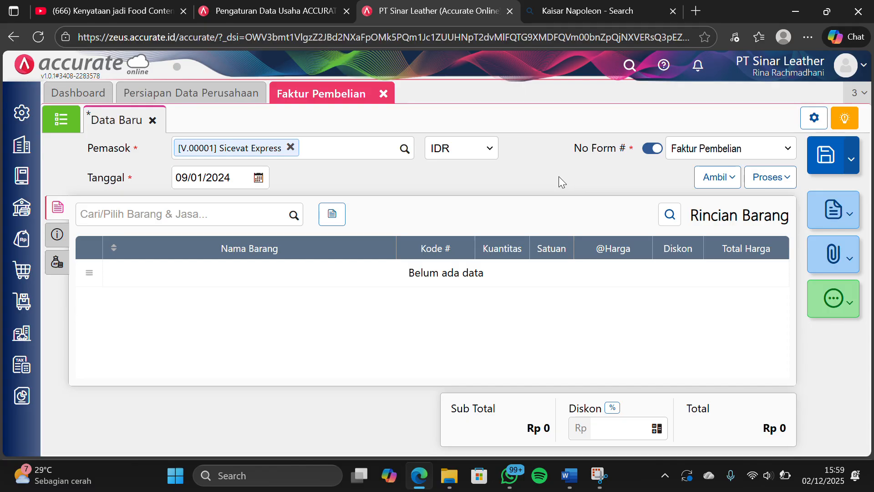
pyautogui.click(713, 187)
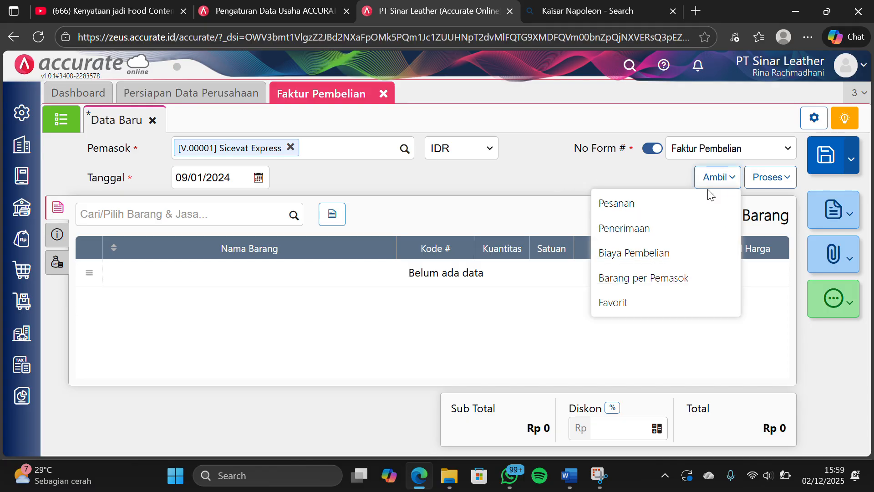
pyautogui.click(646, 253)
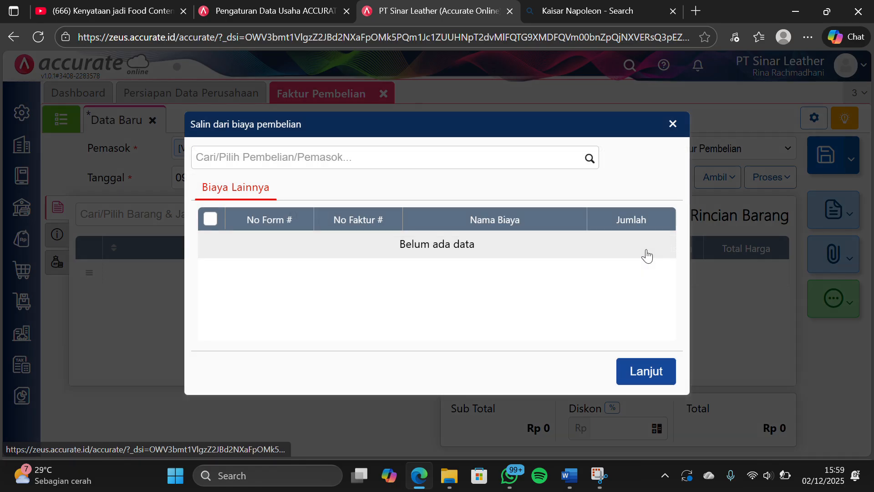
pyautogui.click(590, 159)
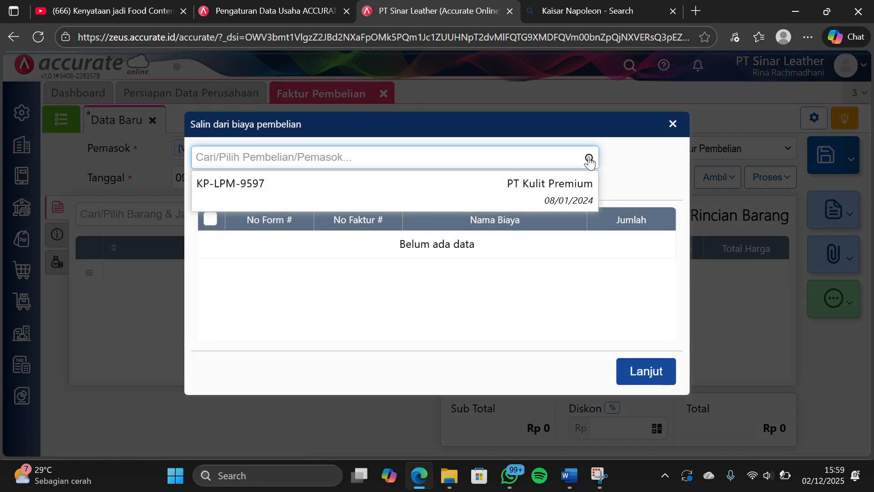
pyautogui.click(535, 194)
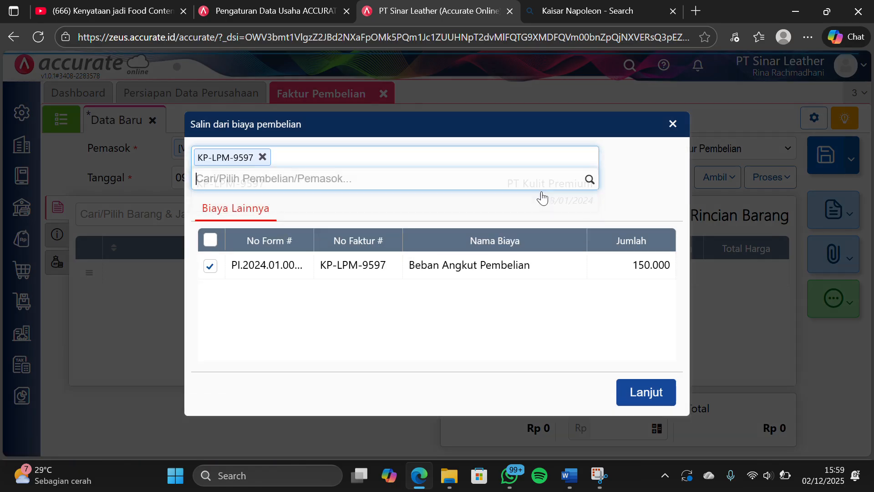
pyautogui.click(638, 390)
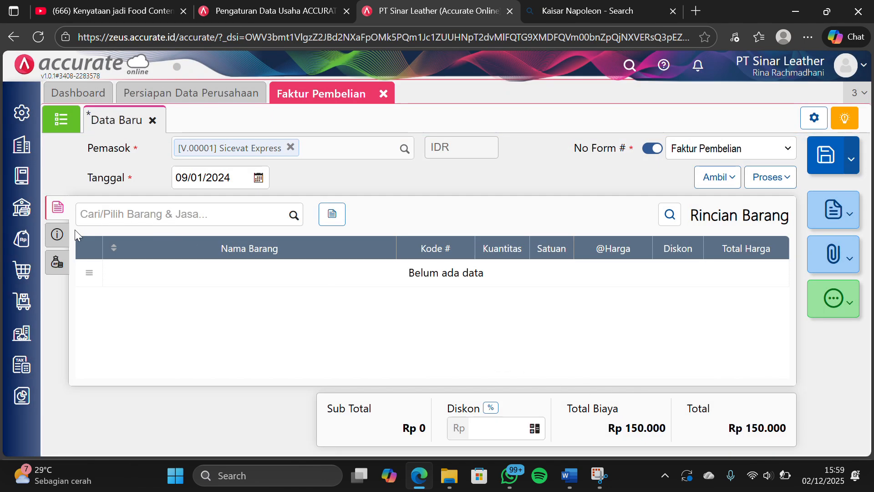
# Set No Faktur of the Sicevat Express invoice to SC2026 and the Jumlah of its Beban Angkut Pembelian cost to 100.000
pyautogui.click(58, 242)
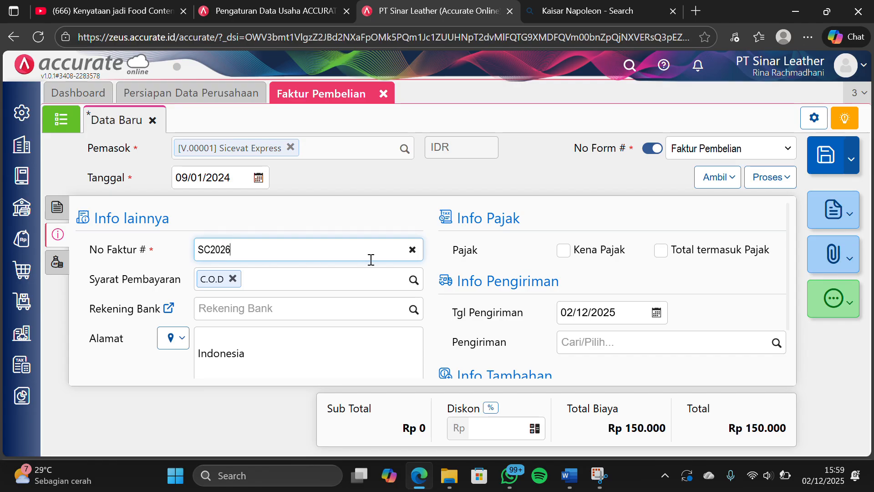
pyautogui.scroll(-2, 410, 266)
pyautogui.click(55, 261)
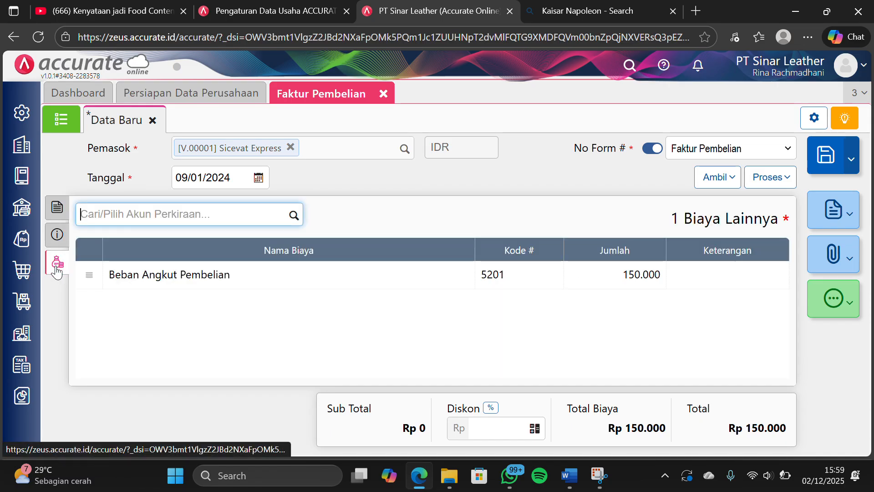
pyautogui.click(128, 276)
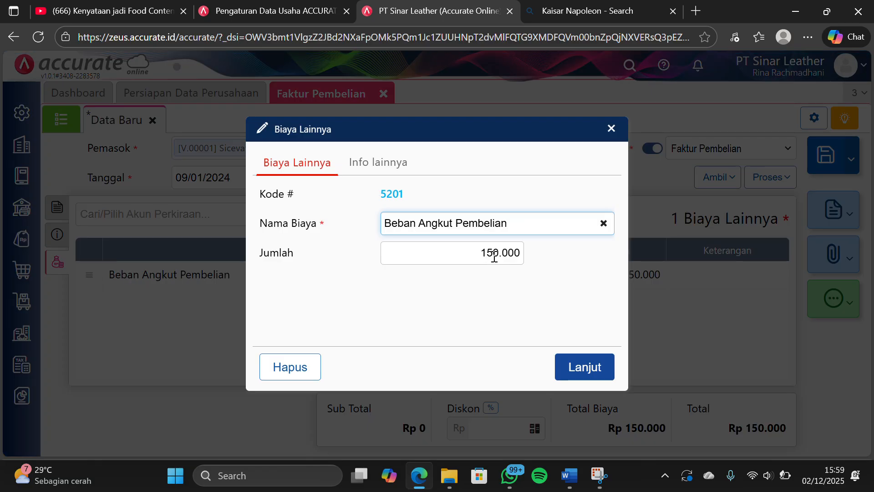
pyautogui.click(494, 252)
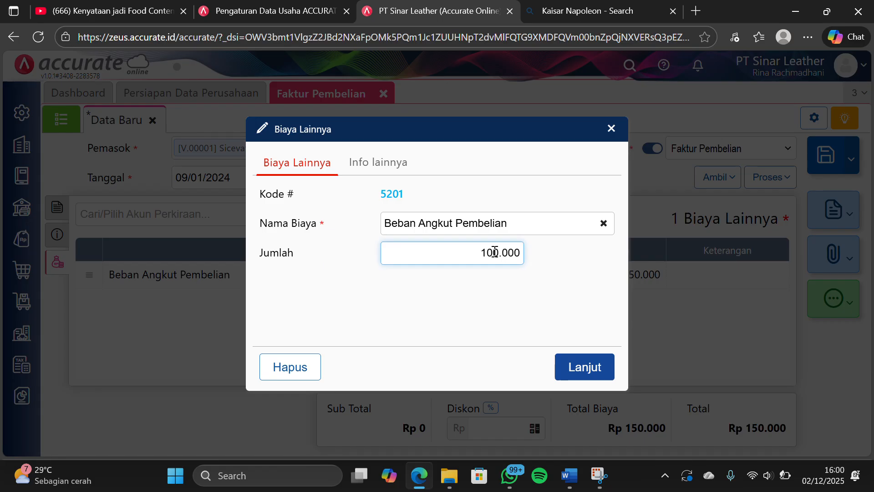
pyautogui.click(567, 365)
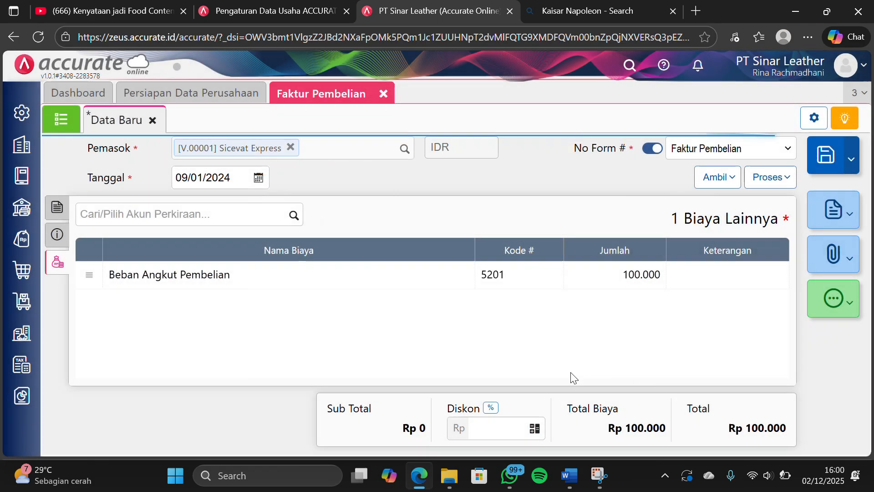
# Check the item and info details of the Sicevat Express invoice, save it, and close the purchase invoice form
pyautogui.click(64, 210)
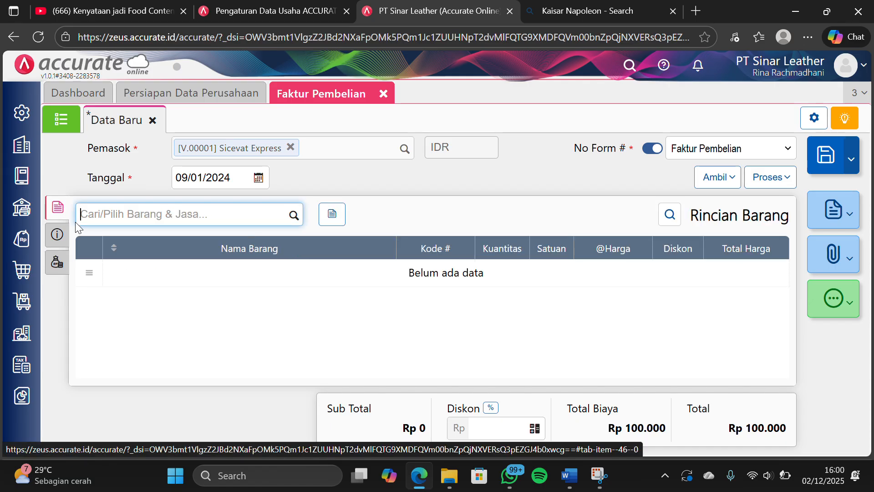
pyautogui.click(66, 235)
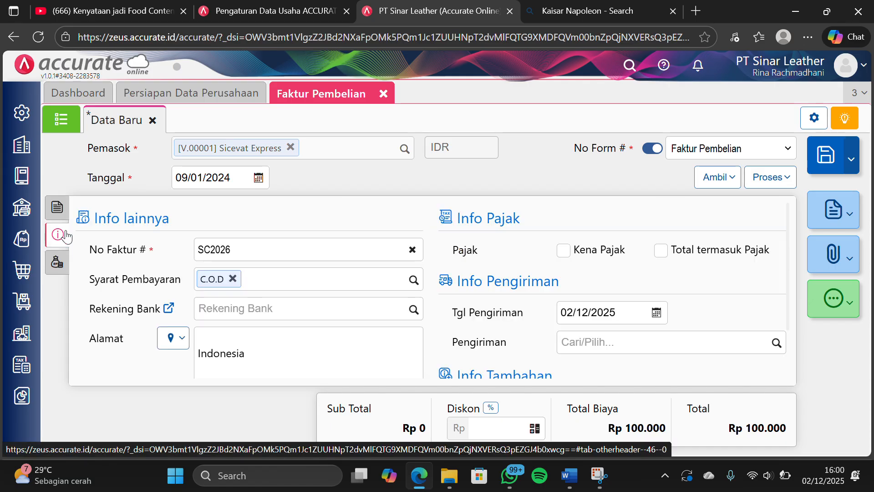
pyautogui.click(58, 208)
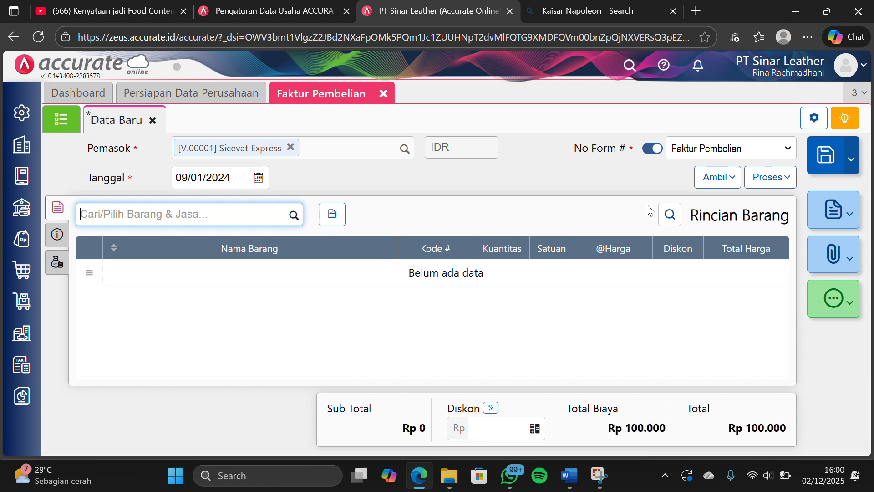
pyautogui.click(824, 157)
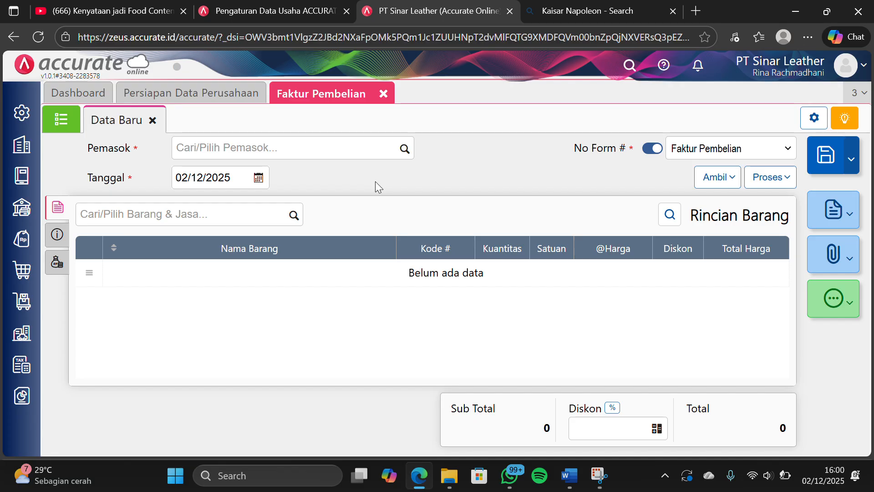
pyautogui.click(383, 94)
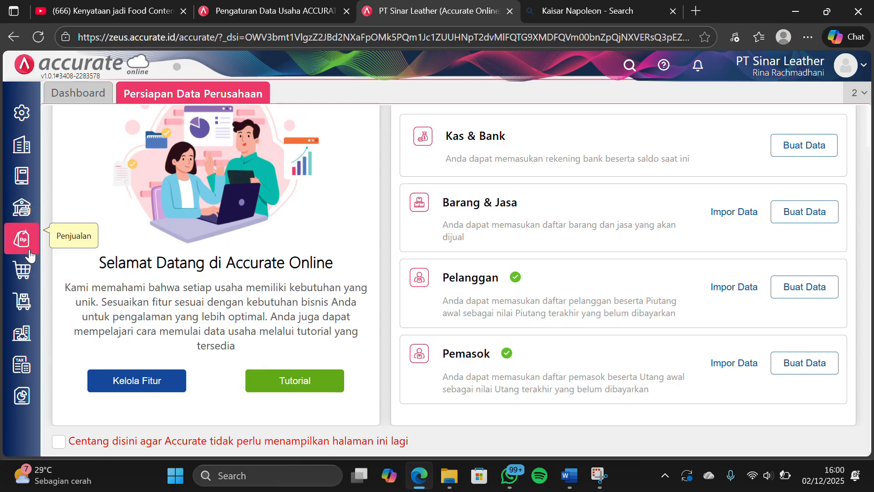
# Start a purchase down payment (Uang Muka Pembelian) for supplier PT Kulit Premium dated 10/01/2024
pyautogui.click(24, 272)
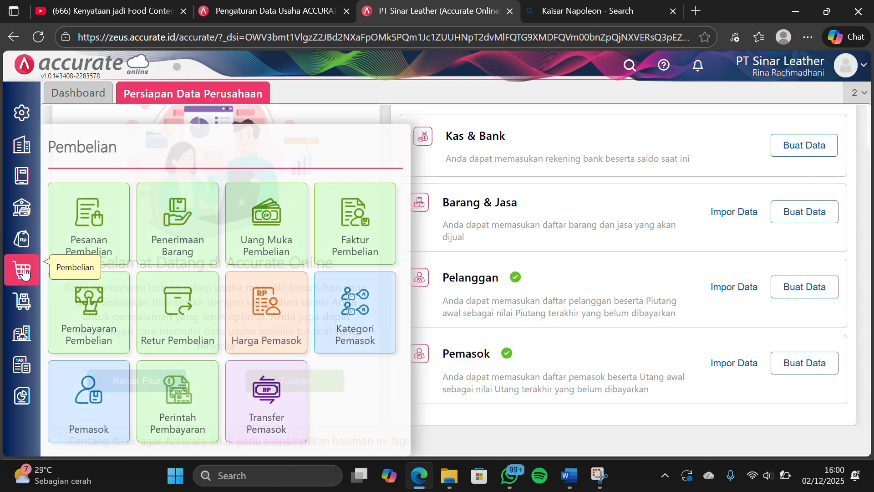
pyautogui.click(250, 217)
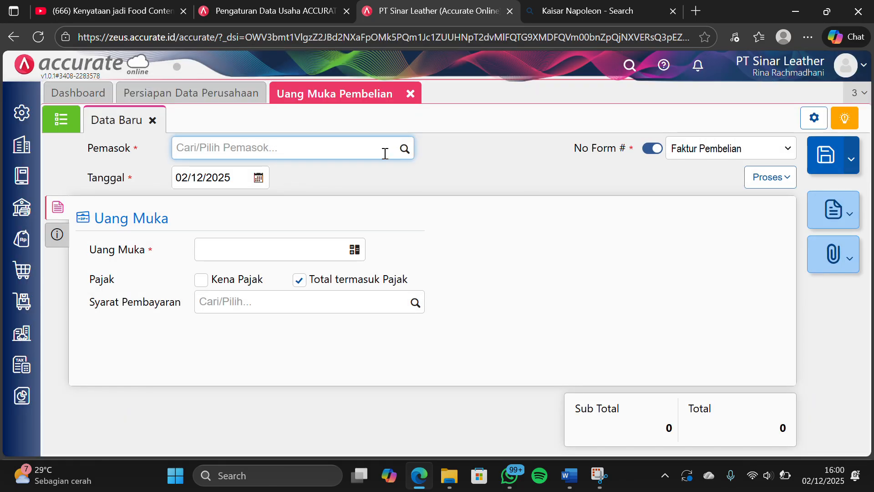
pyautogui.click(398, 157)
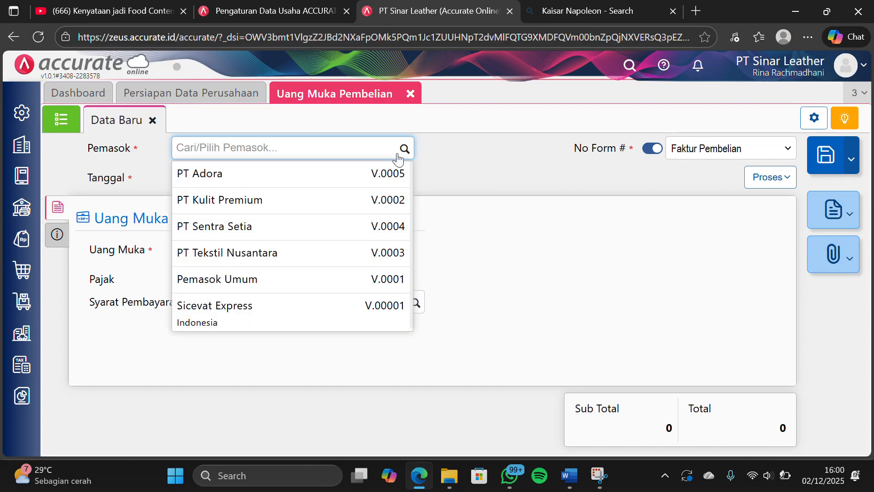
pyautogui.click(280, 206)
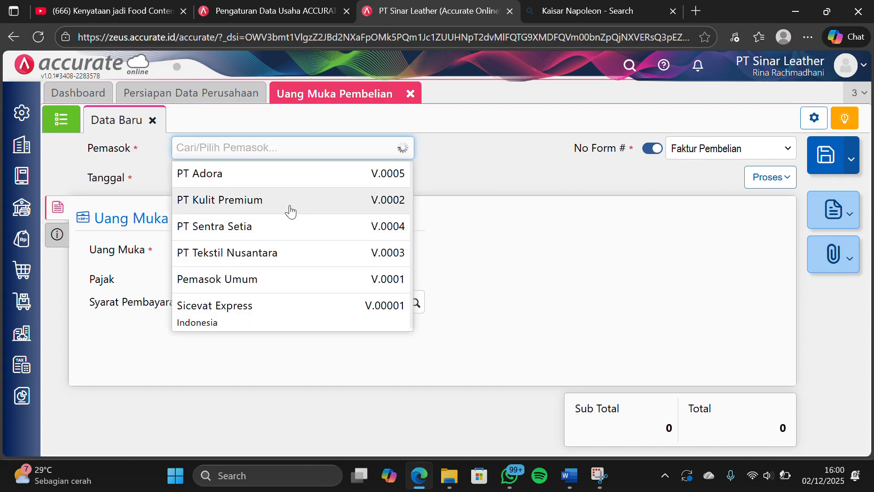
pyautogui.click(238, 178)
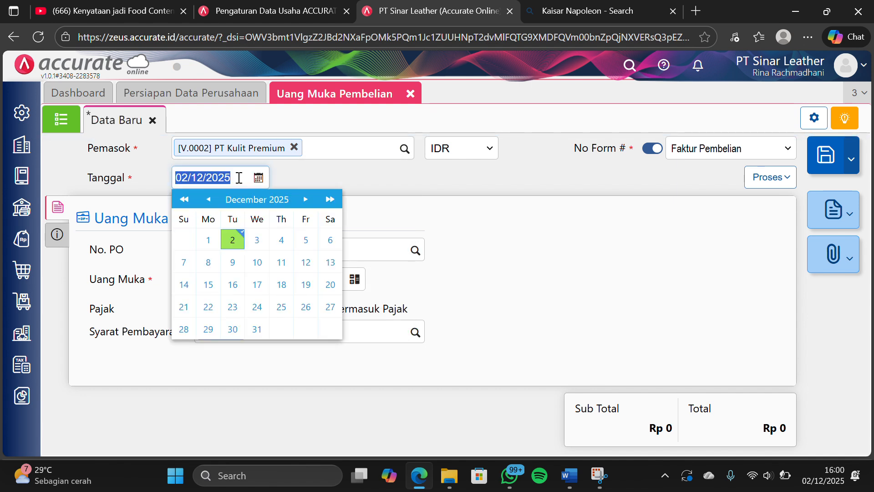
pyautogui.write('10/01/2024')
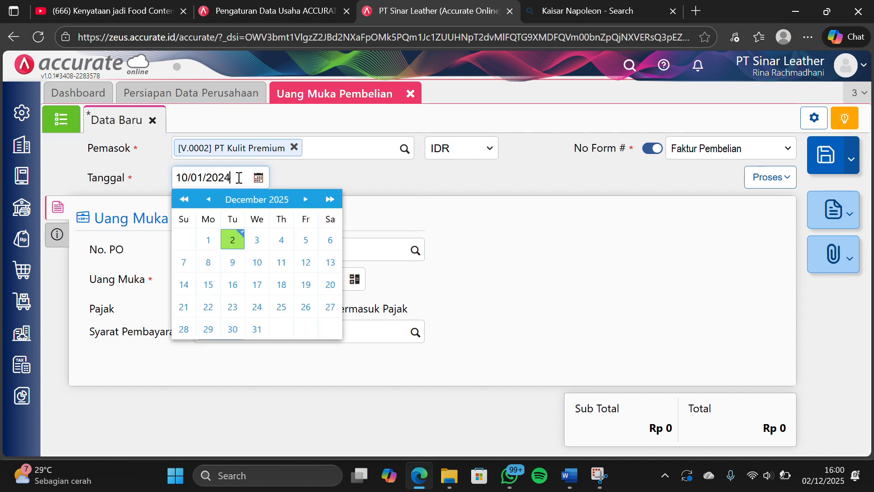
pyautogui.click(332, 184)
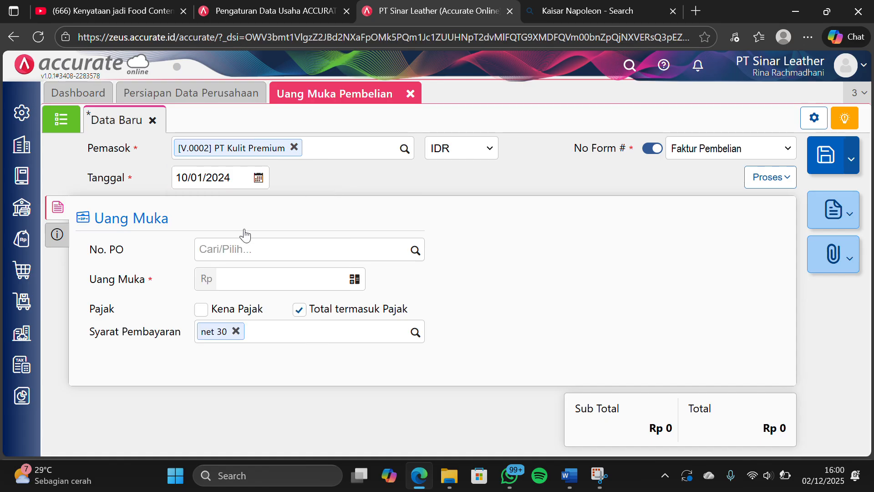
# Set Uang Muka of the PT Kulit Premium down payment to 2.000.000 and its No Faktur to DP/1006
pyautogui.click(269, 280)
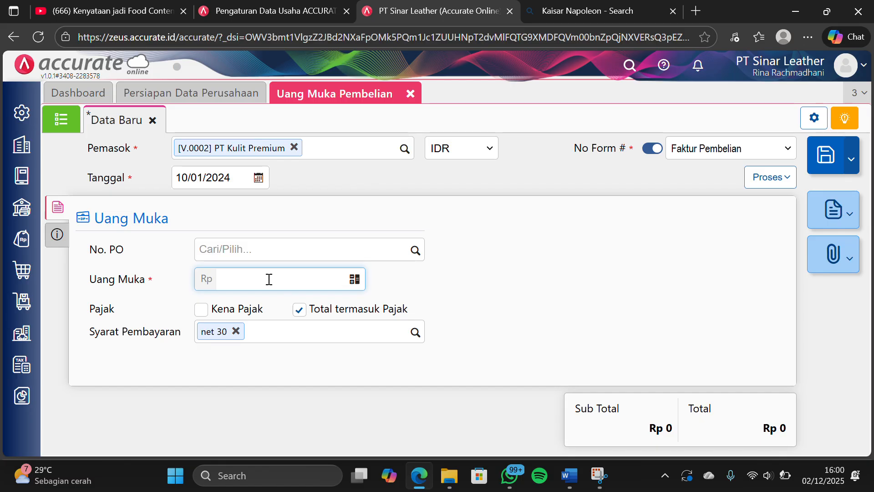
pyautogui.write('20.000.000')
pyautogui.click(58, 234)
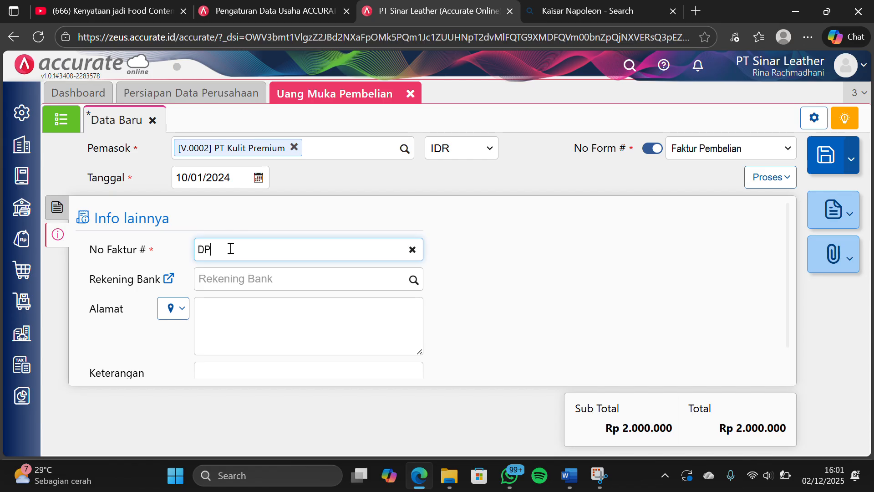
pyautogui.write('DP/1006')
pyautogui.scroll(-1, 371, 297)
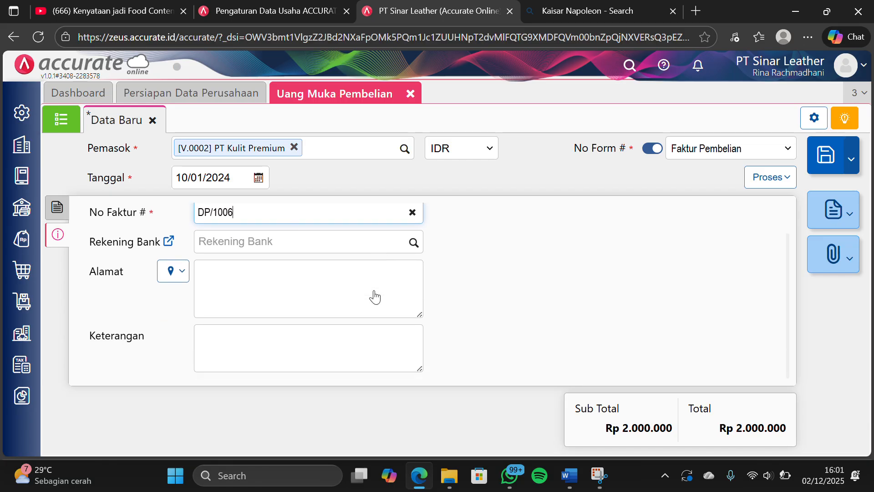
pyautogui.click(64, 208)
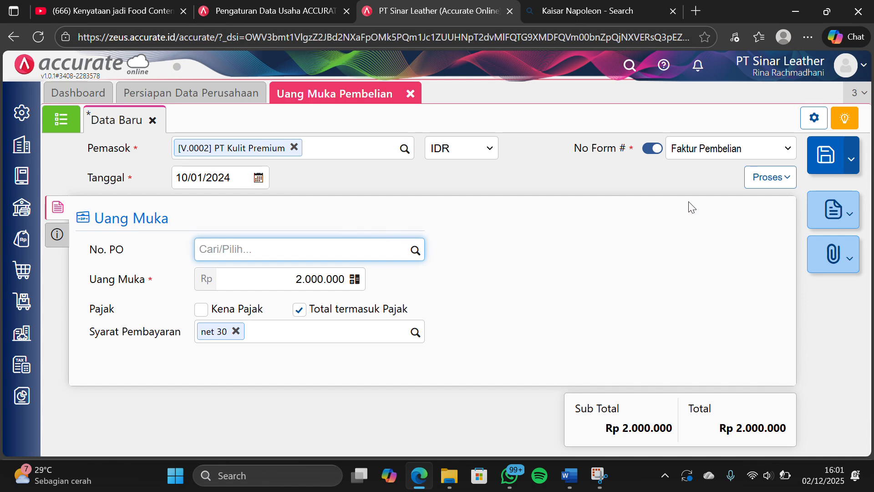
# Process the down payment into a purchase payment (Pembayaran) from Bank Mandiri IDR dated 10/01/2024
pyautogui.click(752, 181)
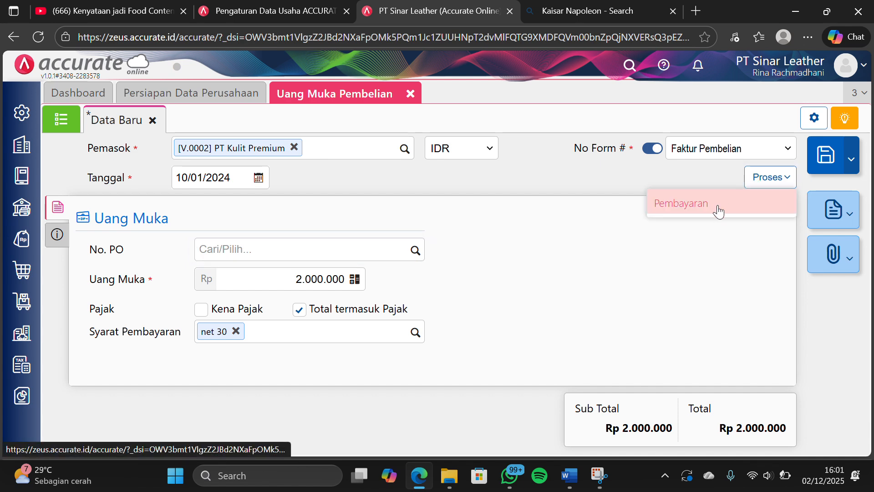
pyautogui.click(664, 202)
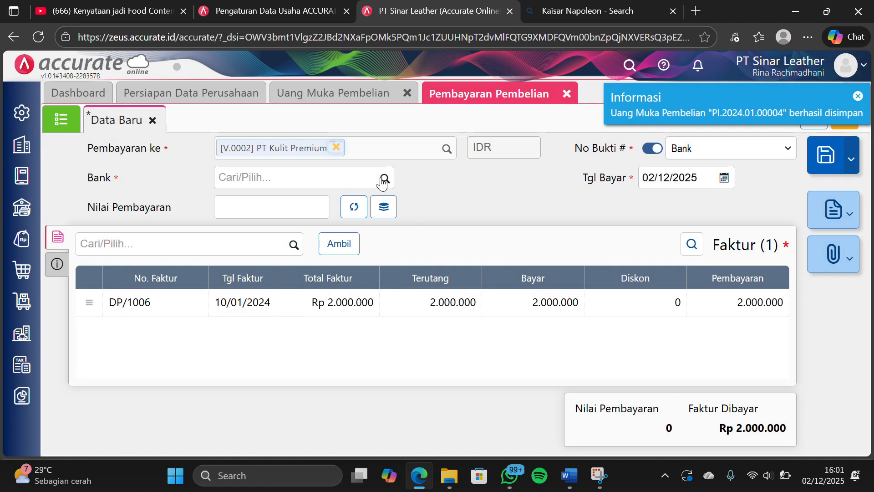
pyautogui.click(383, 179)
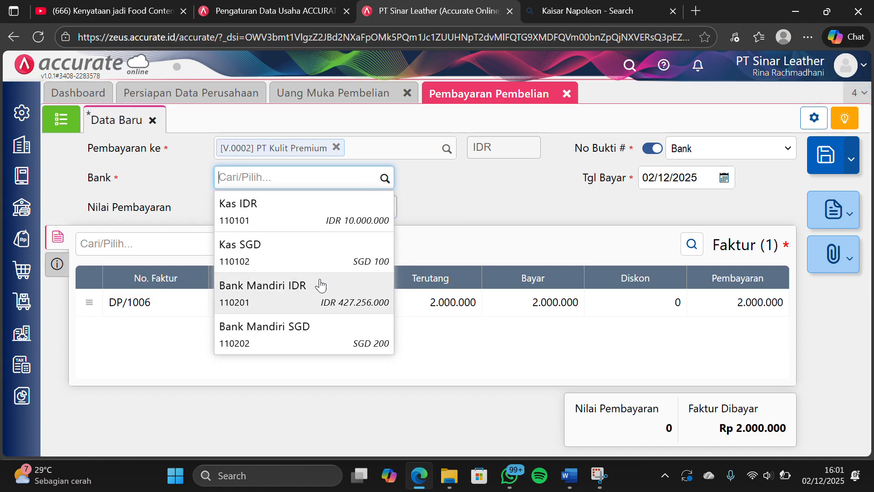
pyautogui.click(318, 296)
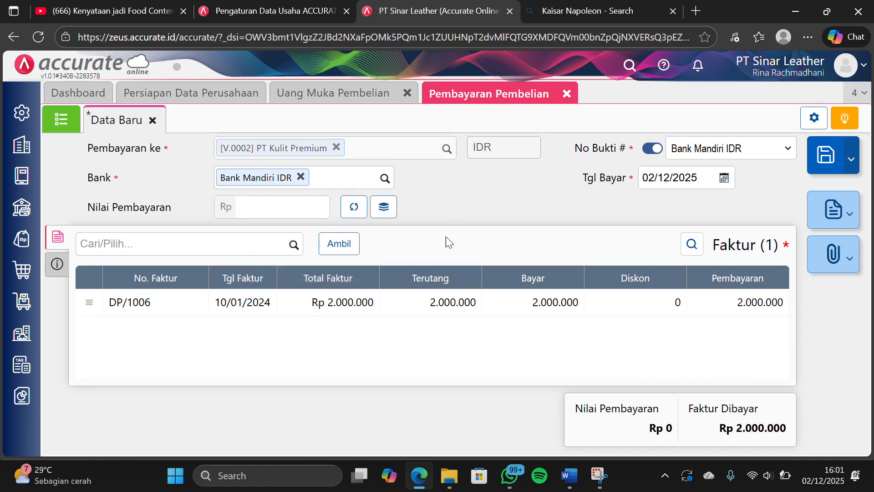
pyautogui.click(707, 178)
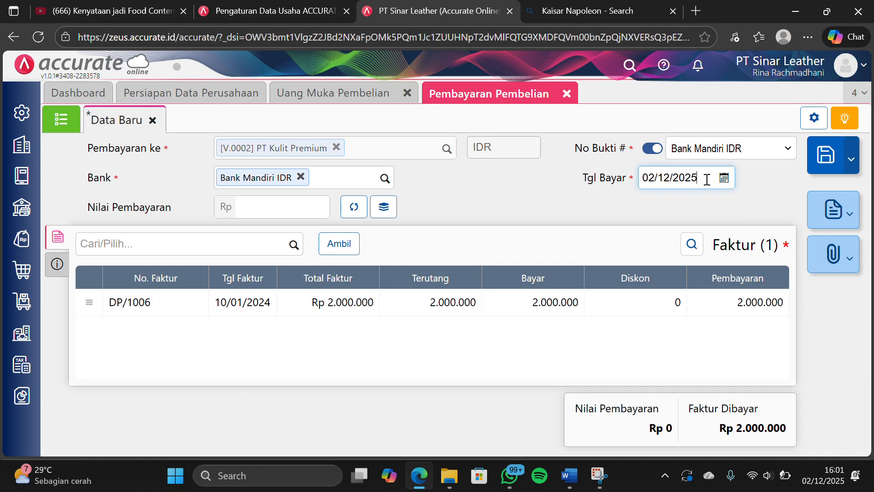
pyautogui.write('1')
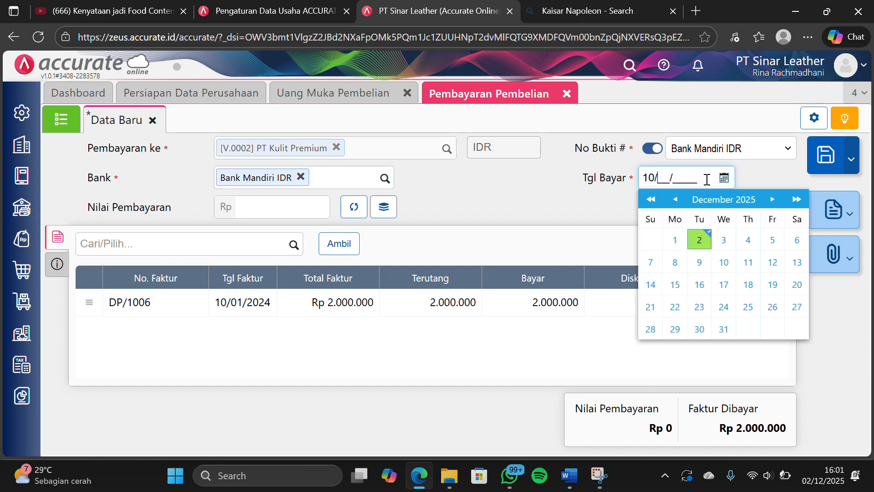
pyautogui.write('0/01/202')
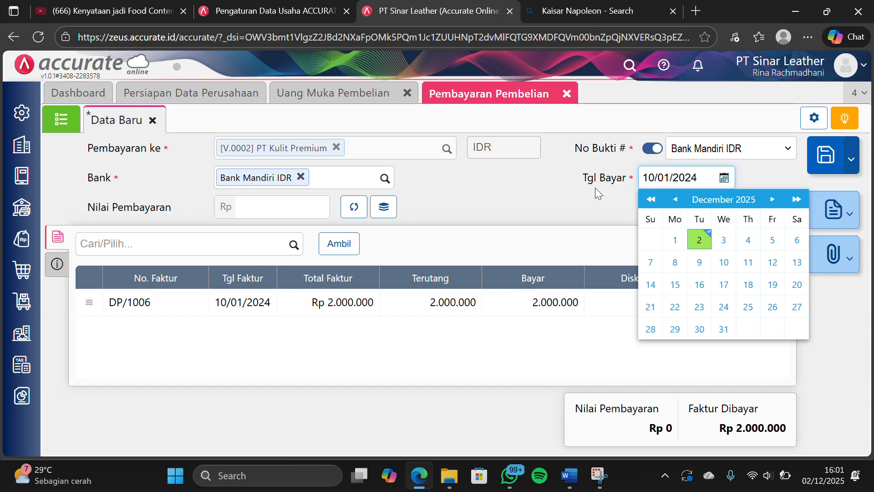
pyautogui.write('4')
pyautogui.click(511, 179)
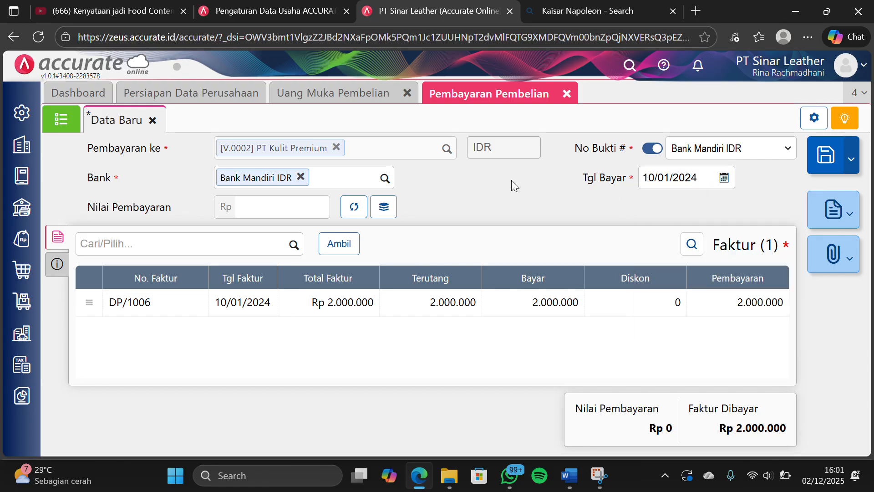
# Set Metode Bayar of the payment to Transfer Bank and fill Nilai Pembayaran with the calculated 2.000.000
pyautogui.click(62, 275)
pyautogui.click(229, 286)
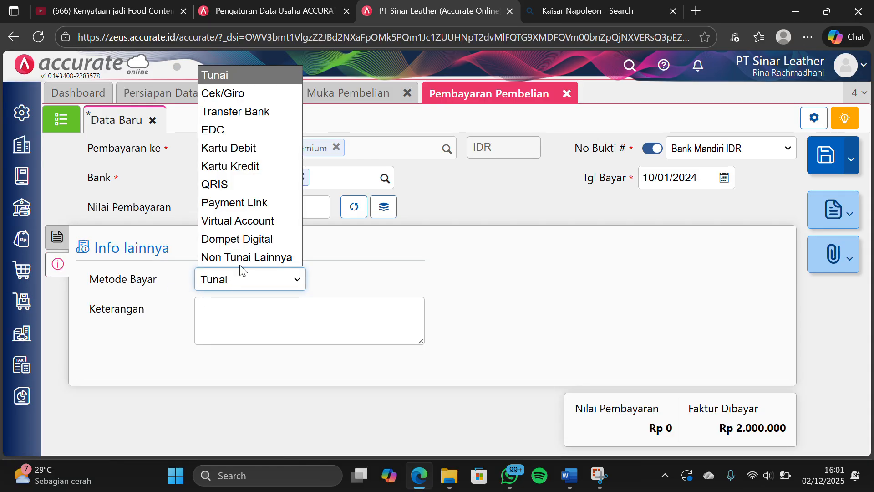
pyautogui.click(258, 112)
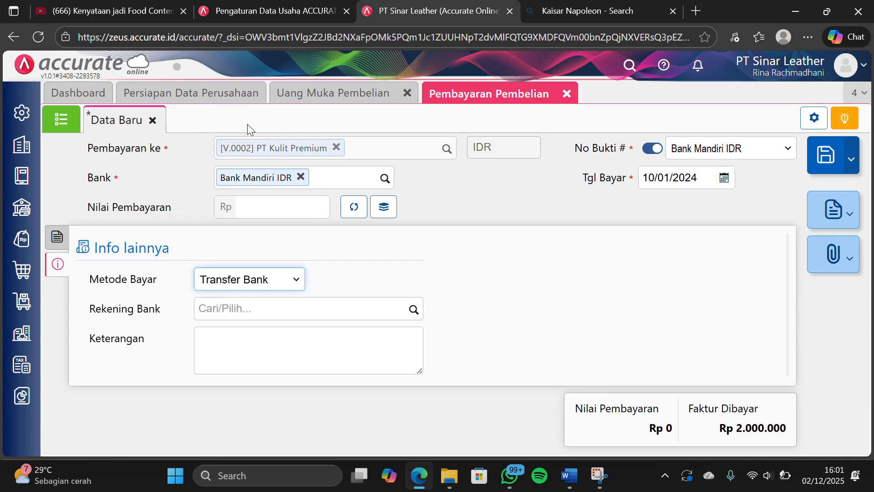
pyautogui.click(57, 237)
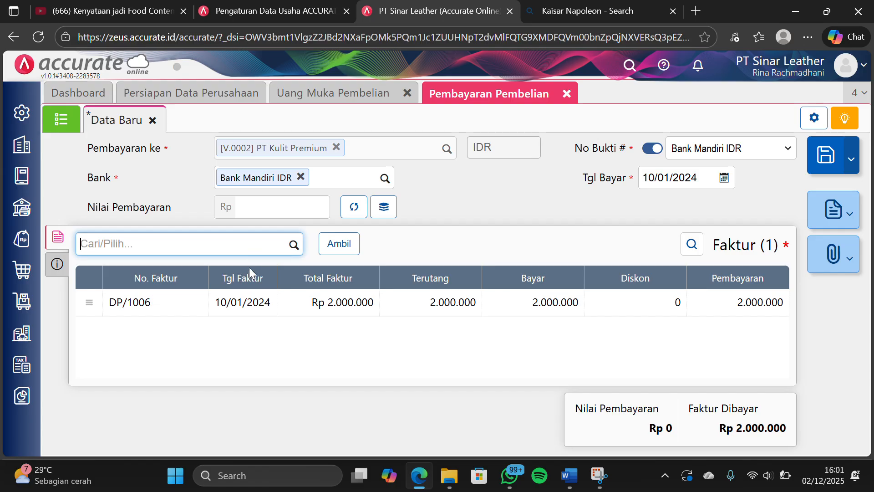
pyautogui.click(353, 213)
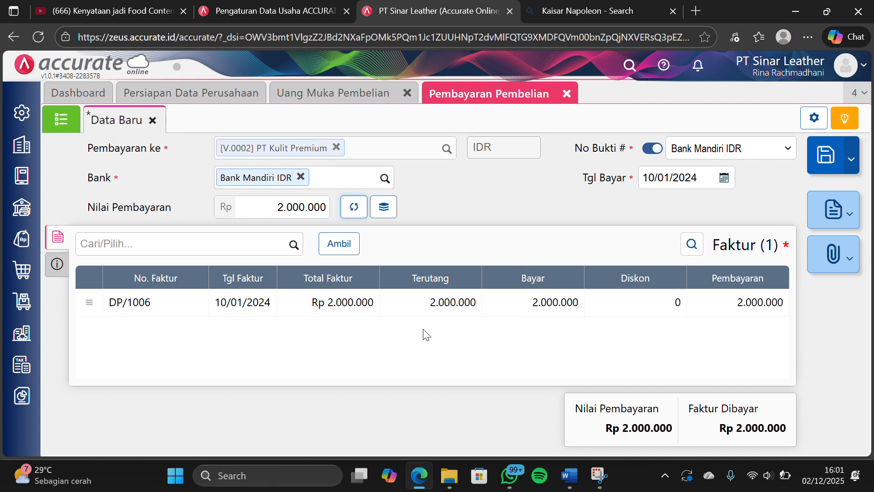
# Check the payment's other info, save the payment, and close the payment and down payment forms
pyautogui.click(55, 263)
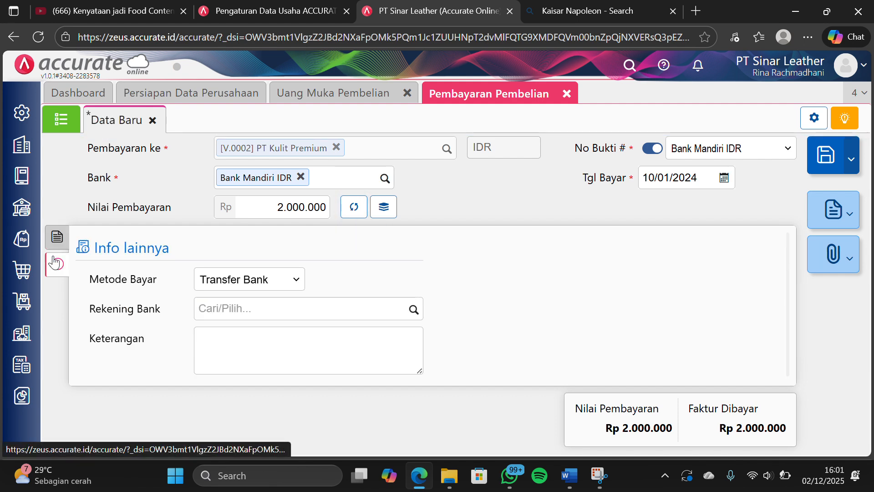
pyautogui.click(54, 246)
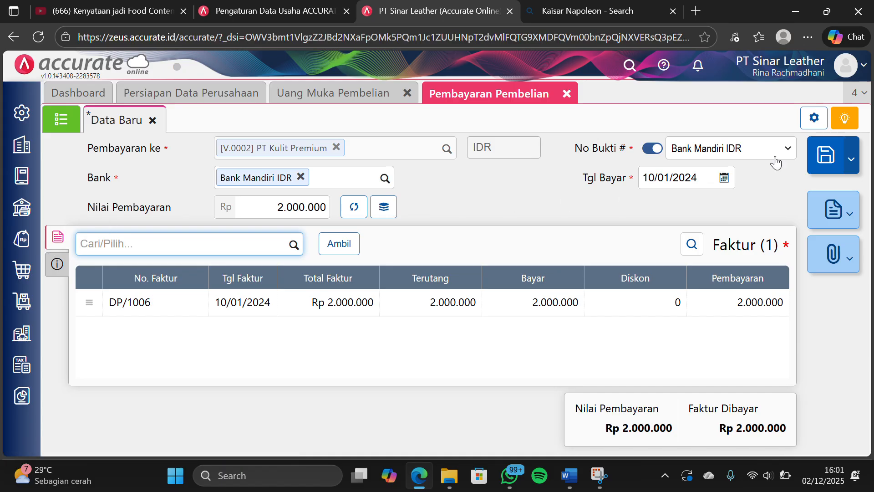
pyautogui.click(819, 159)
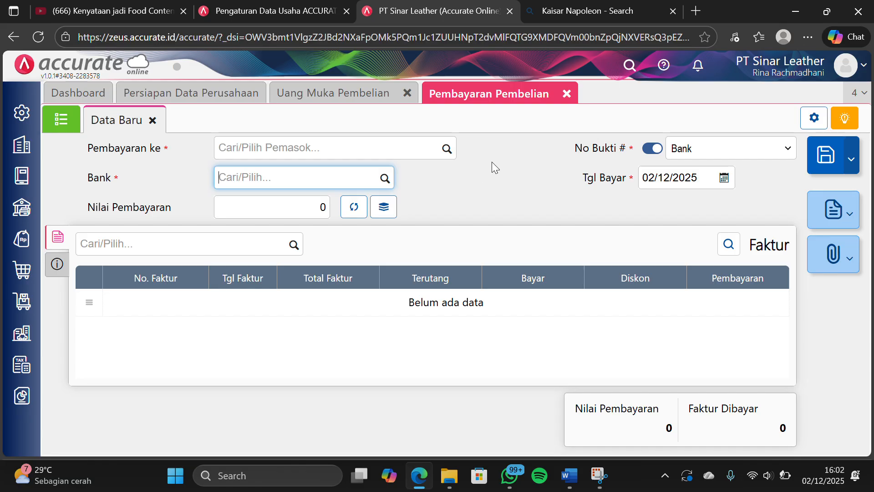
pyautogui.click(567, 94)
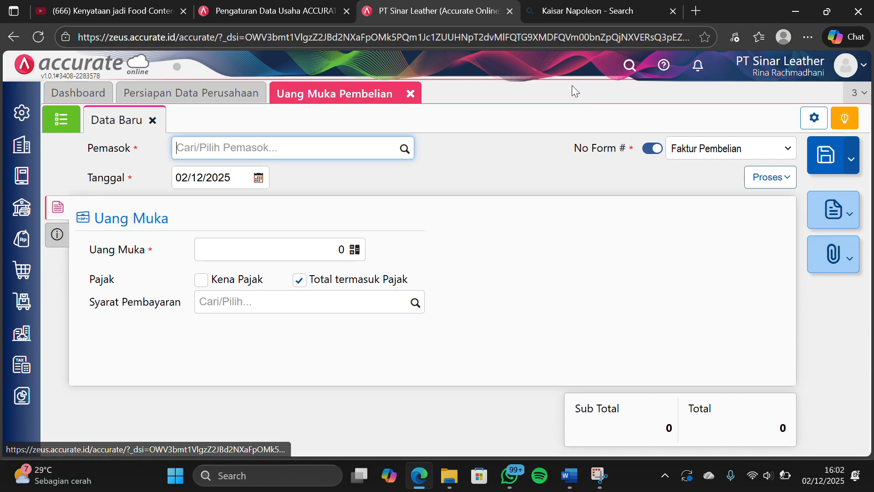
pyautogui.click(409, 94)
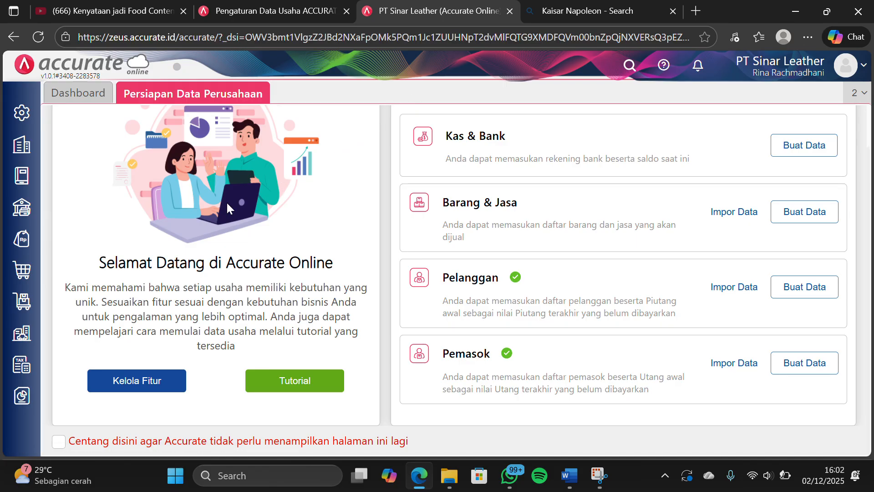
# Start a sales quotation (Penawaran Penjualan) for customer CV Sinar Jaya dated 03/01/2024
pyautogui.click(18, 252)
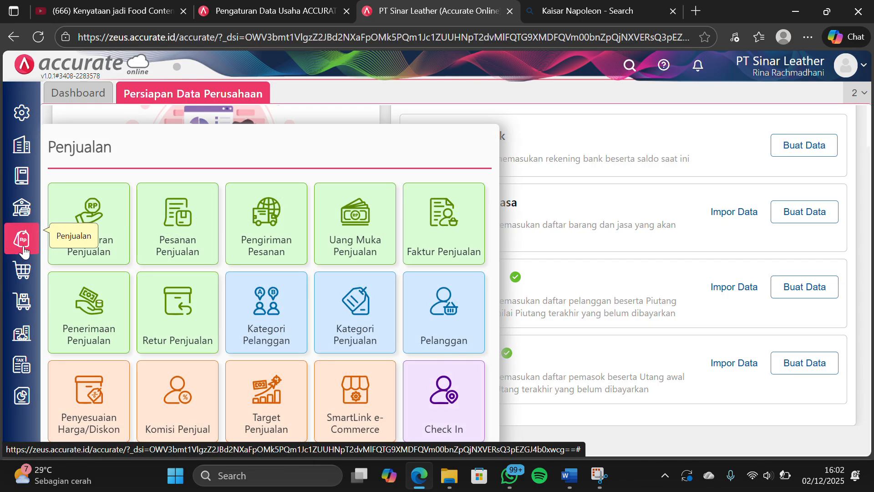
pyautogui.click(67, 242)
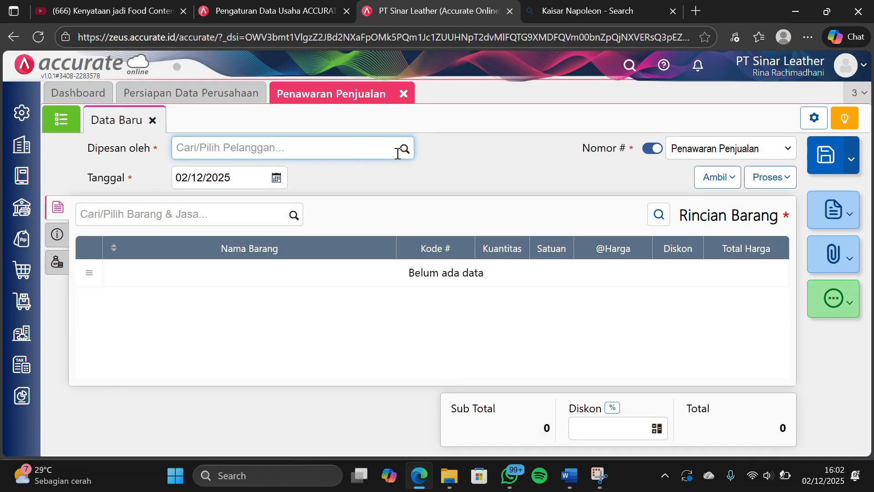
pyautogui.click(396, 155)
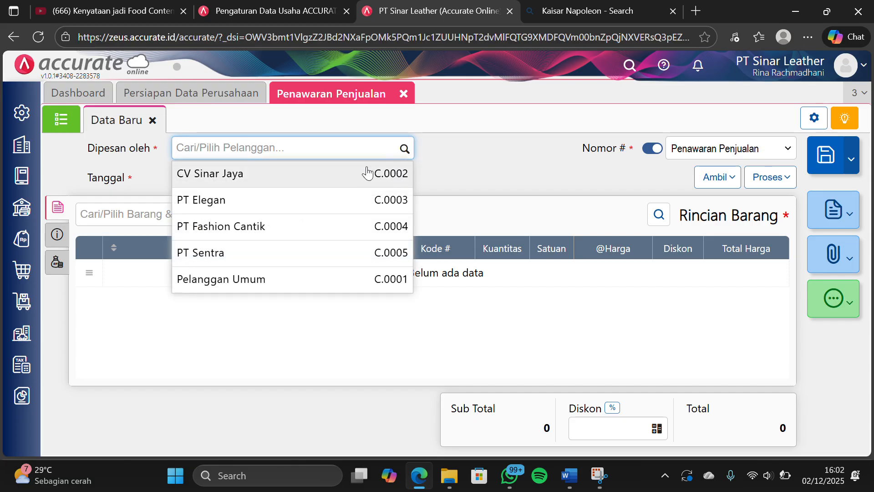
pyautogui.click(354, 182)
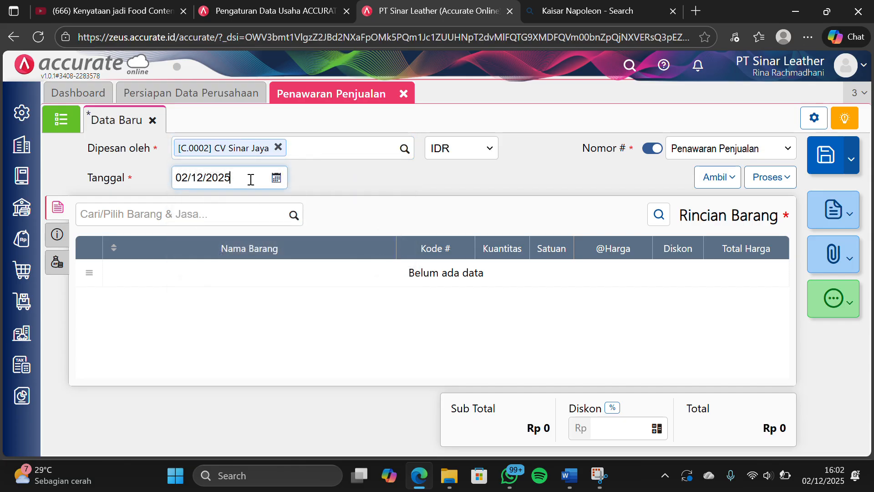
pyautogui.click(251, 179)
pyautogui.write('03/0')
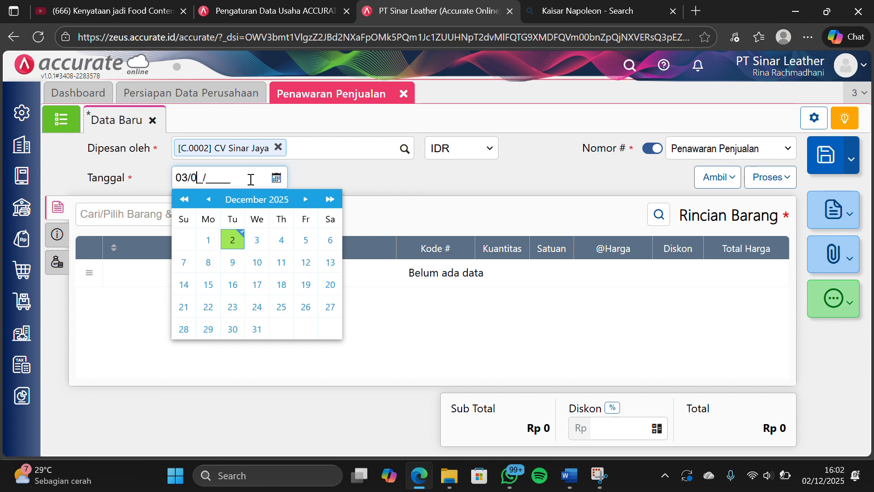
pyautogui.write('1/2024')
pyautogui.click(341, 173)
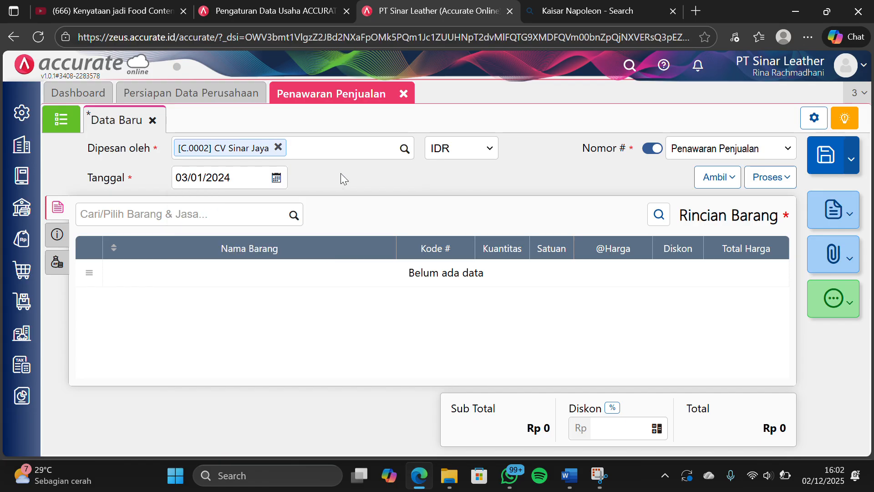
# Add 10 pcs of Tas Selempang Mussdoom to the CV Sinar Jaya quotation
pyautogui.click(294, 216)
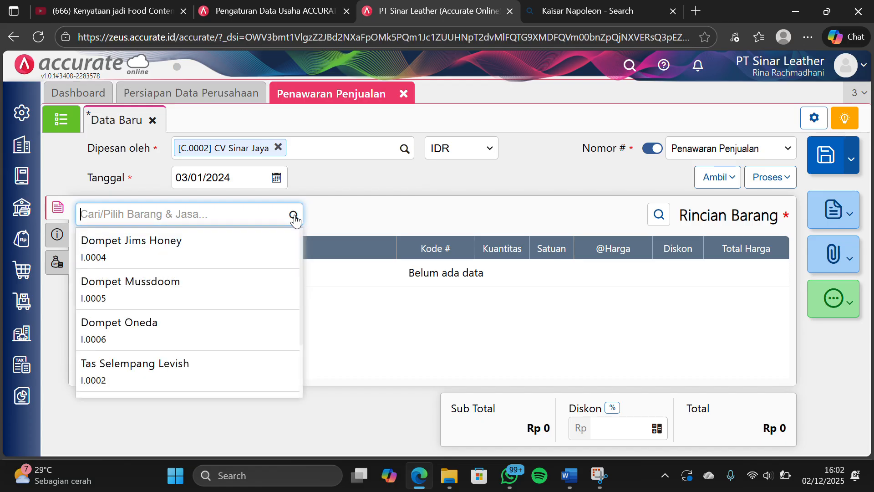
pyautogui.scroll(-2, 220, 294)
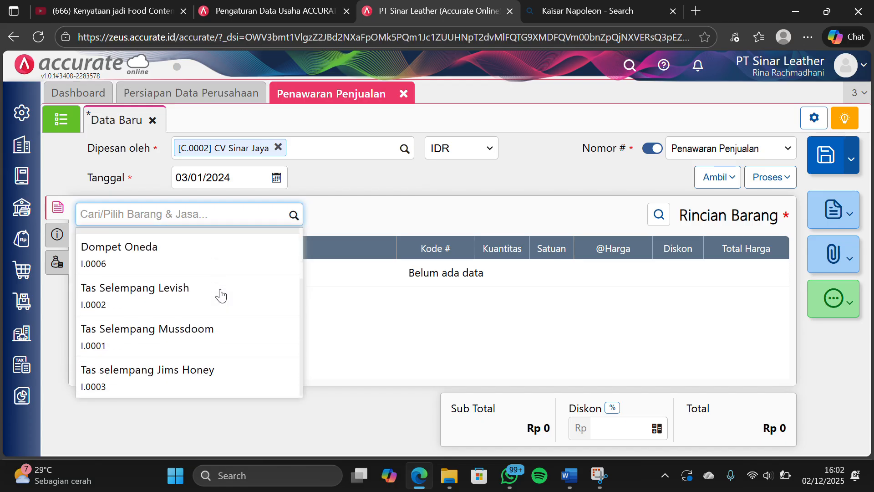
pyautogui.click(186, 327)
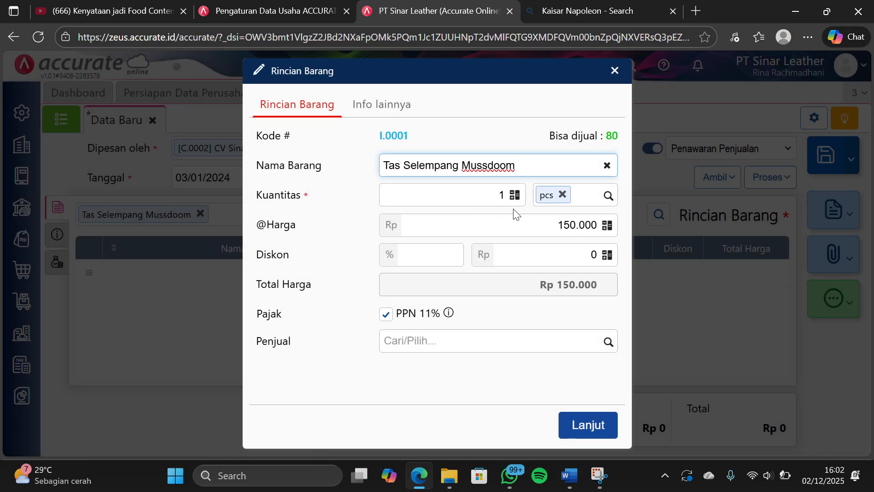
pyautogui.click(505, 192)
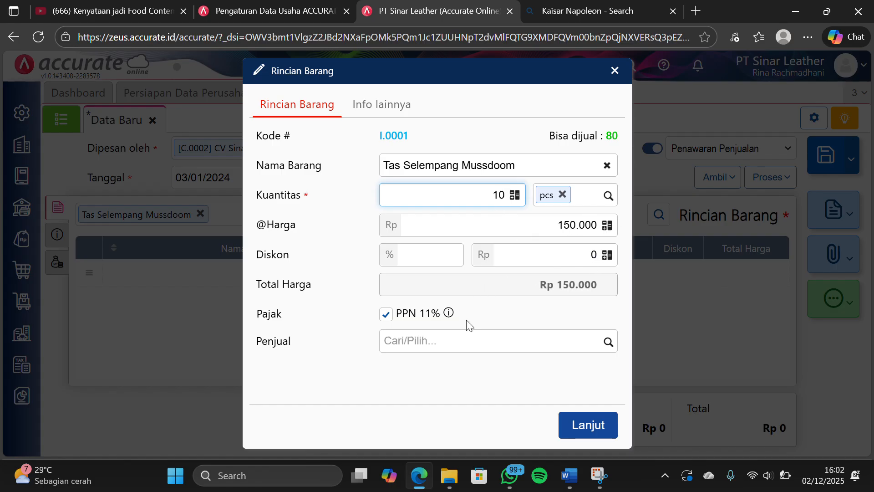
pyautogui.click(408, 395)
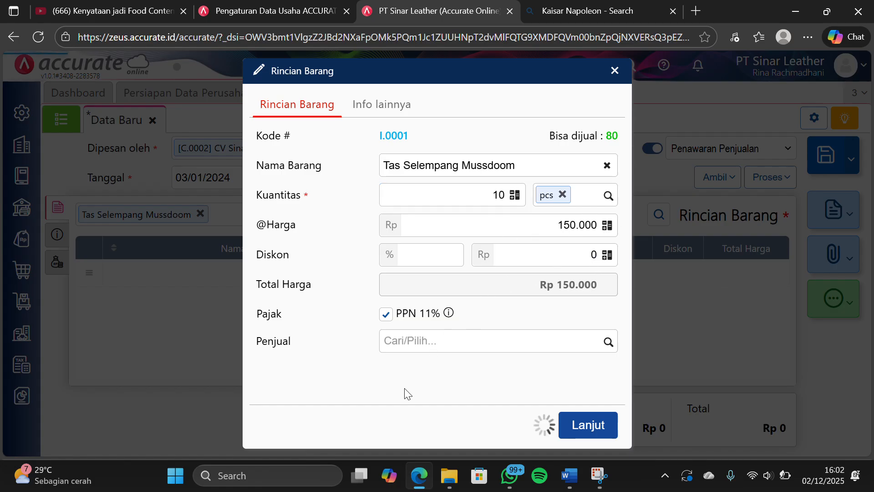
pyautogui.click(594, 423)
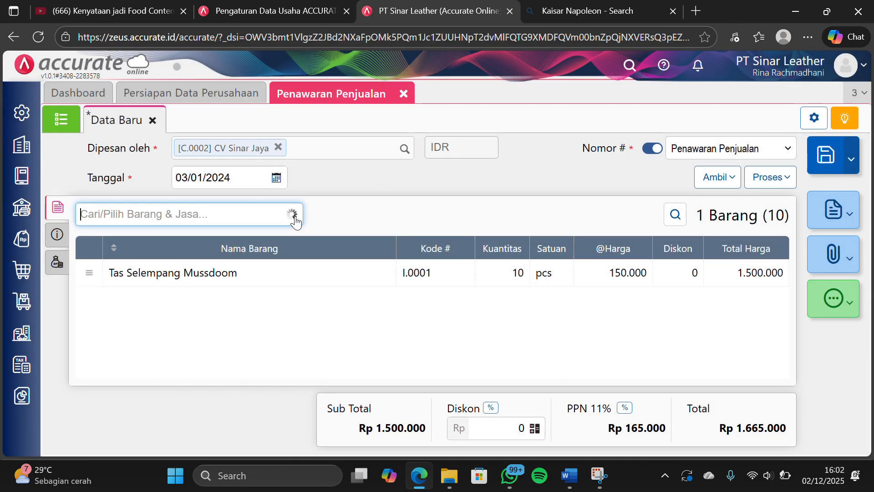
# Add 15 pcs of Tas Selempang Levish to the CV Sinar Jaya quotation
pyautogui.scroll(-2, 226, 296)
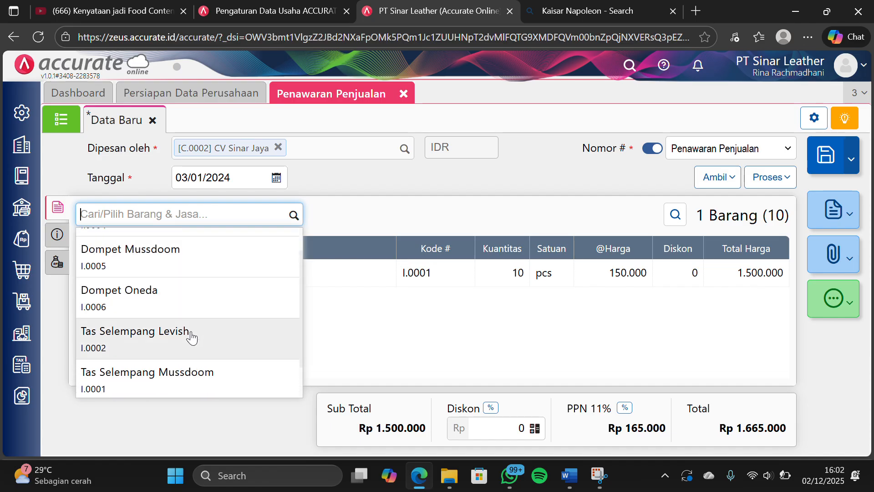
pyautogui.click(191, 333)
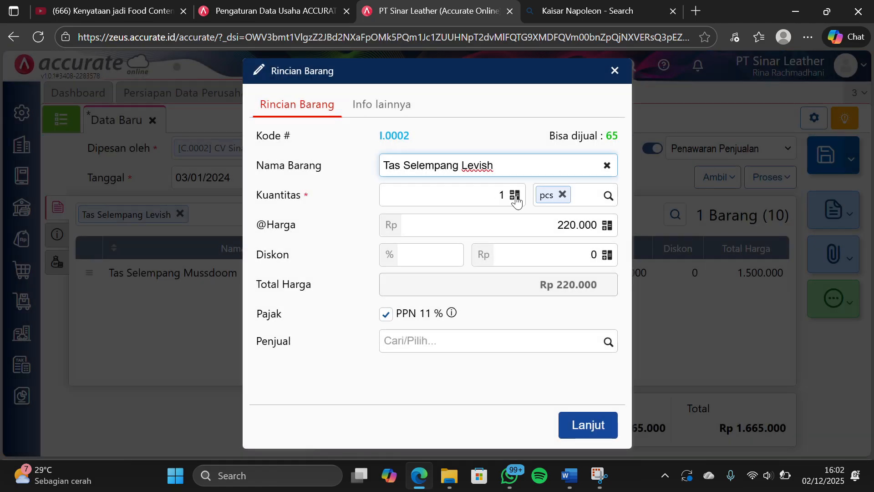
pyautogui.click(505, 194)
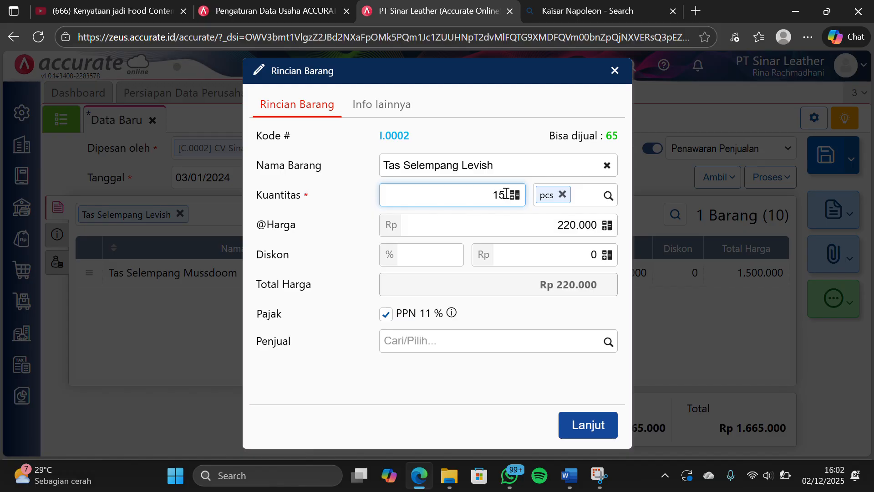
pyautogui.write('5')
pyautogui.click(439, 378)
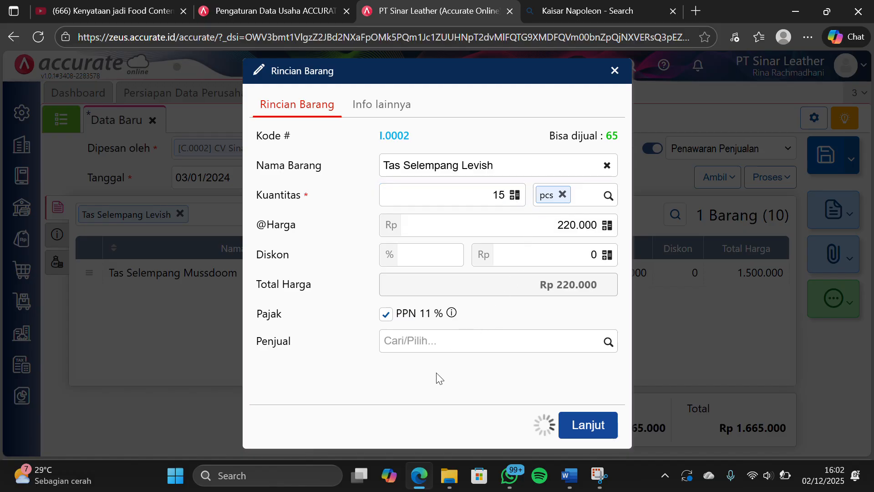
pyautogui.click(566, 424)
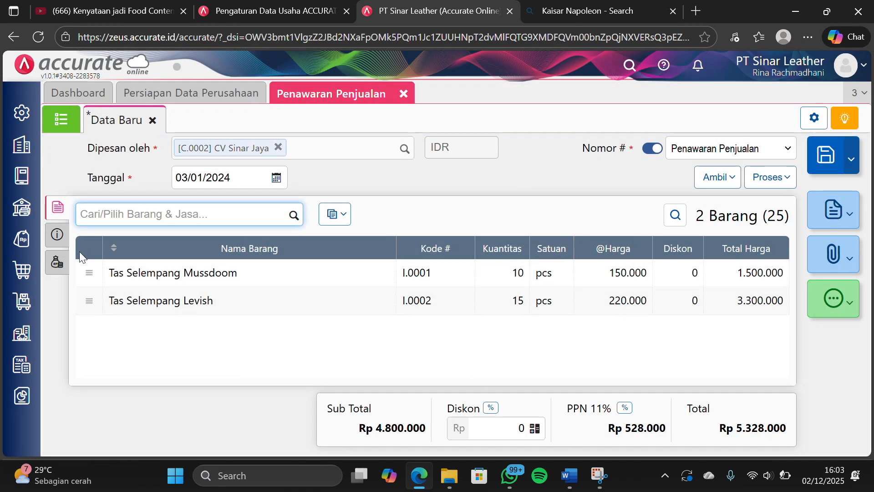
# Check the quotation's other info and additional costs, save the quotation, and close its form
pyautogui.click(57, 235)
pyautogui.click(57, 262)
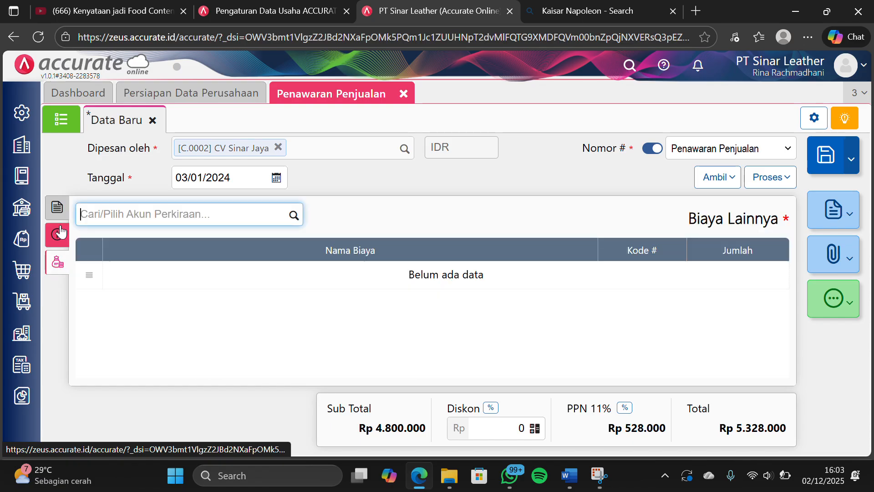
pyautogui.click(57, 207)
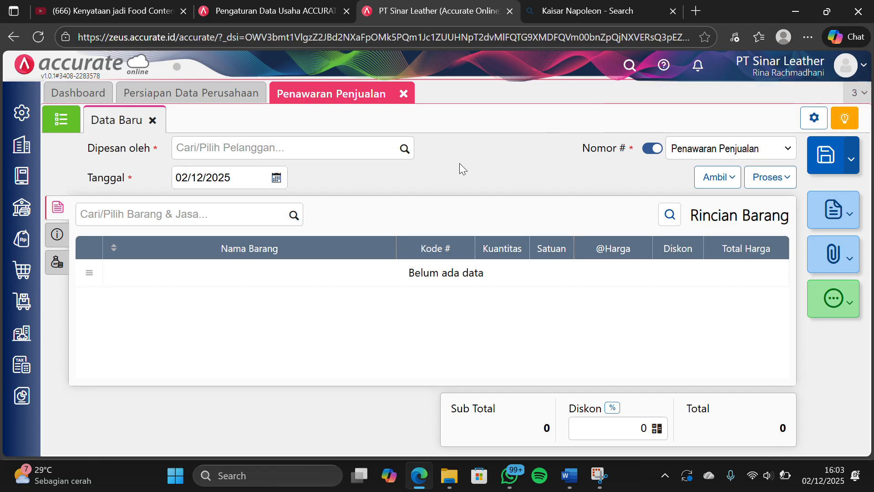
pyautogui.click(403, 93)
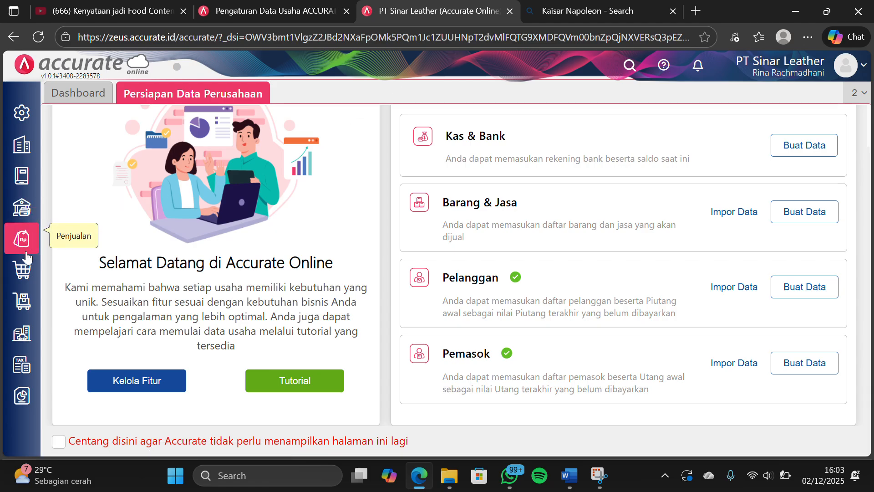
pyautogui.click(23, 239)
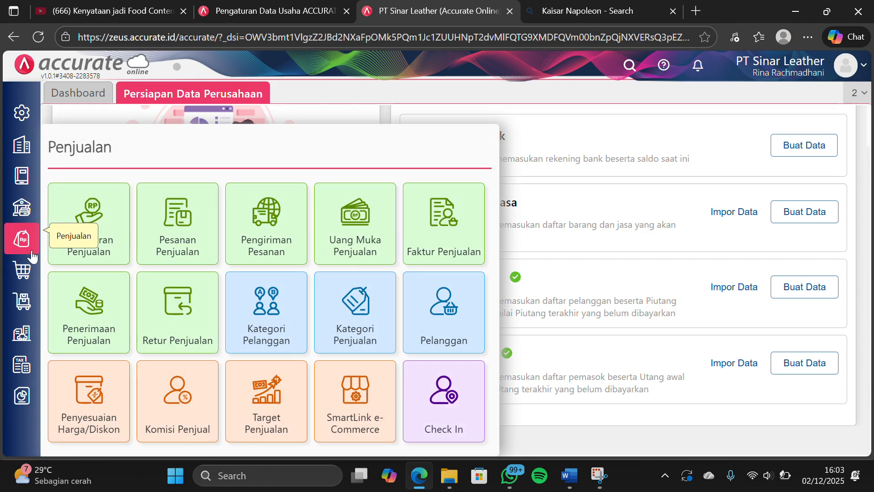
pyautogui.click(166, 238)
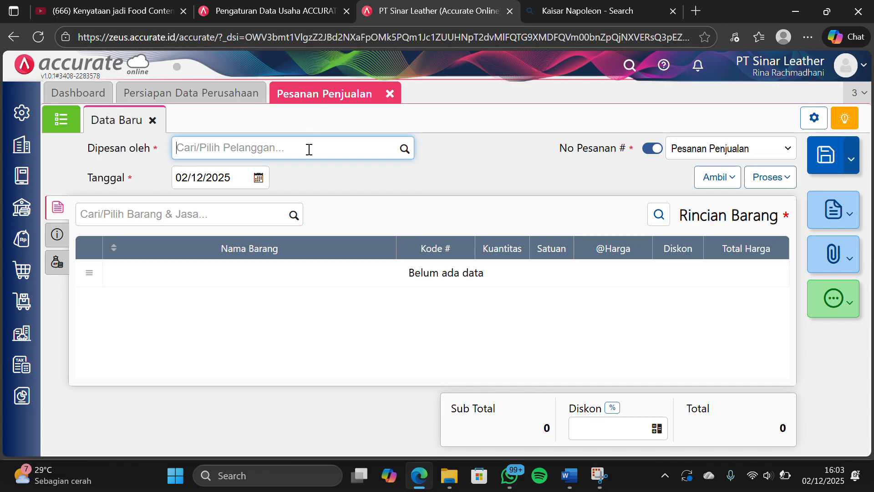
pyautogui.click(405, 150)
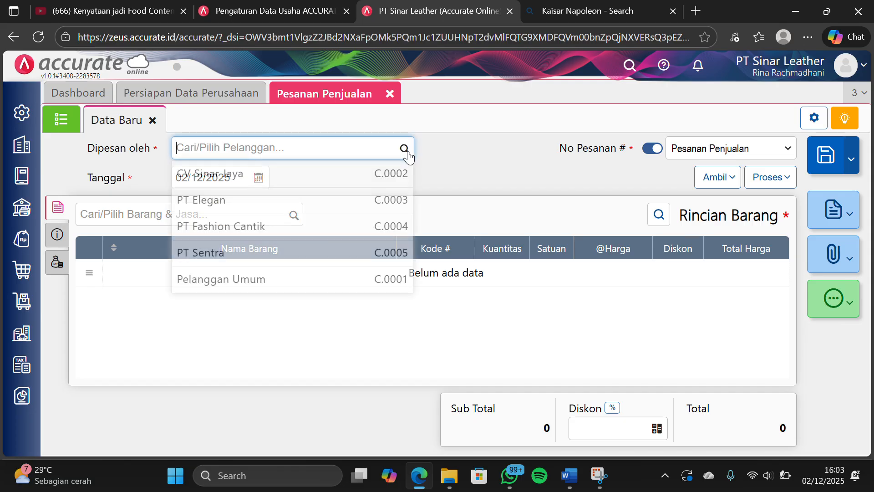
pyautogui.click(322, 183)
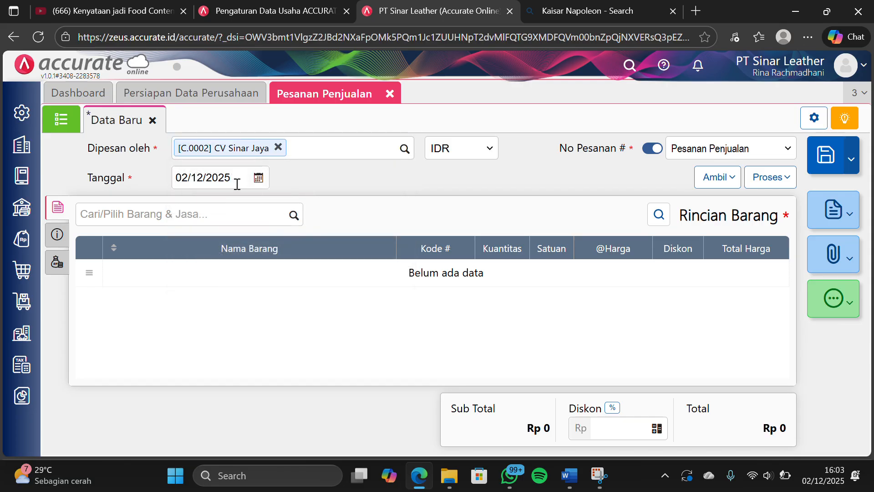
pyautogui.click(237, 183)
pyautogui.write('0')
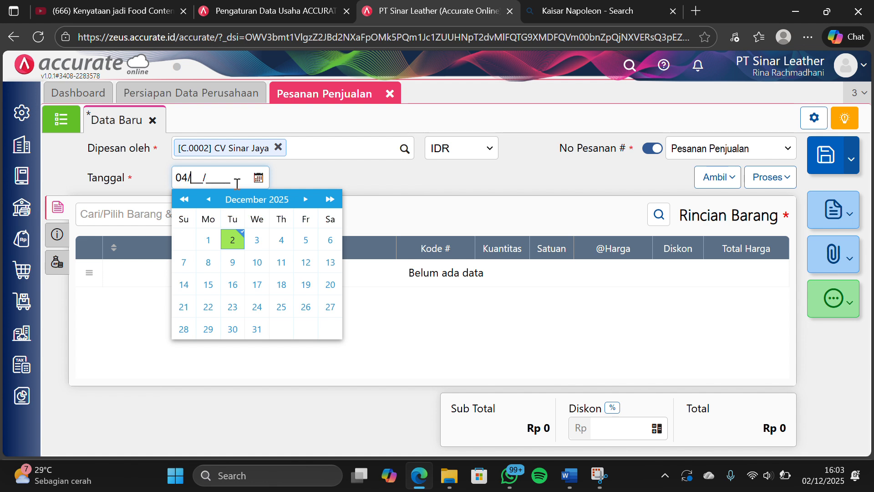
pyautogui.write('4/01/2024')
pyautogui.click(373, 178)
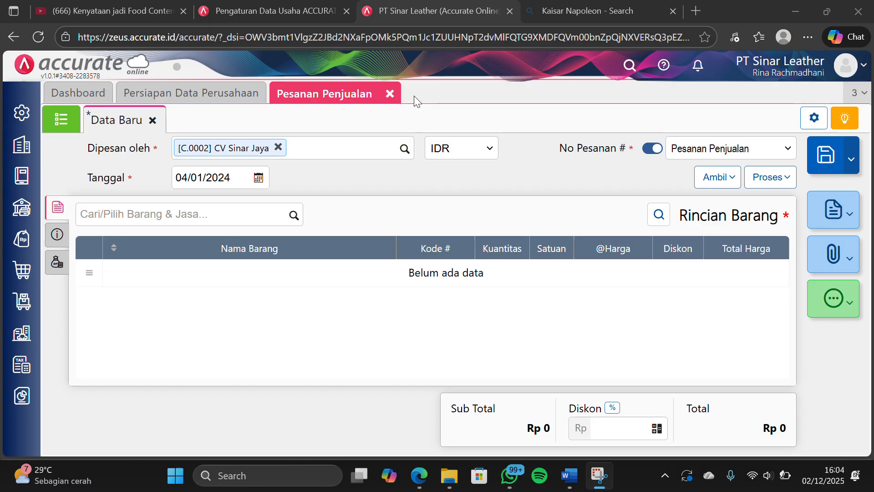
pyautogui.click(389, 93)
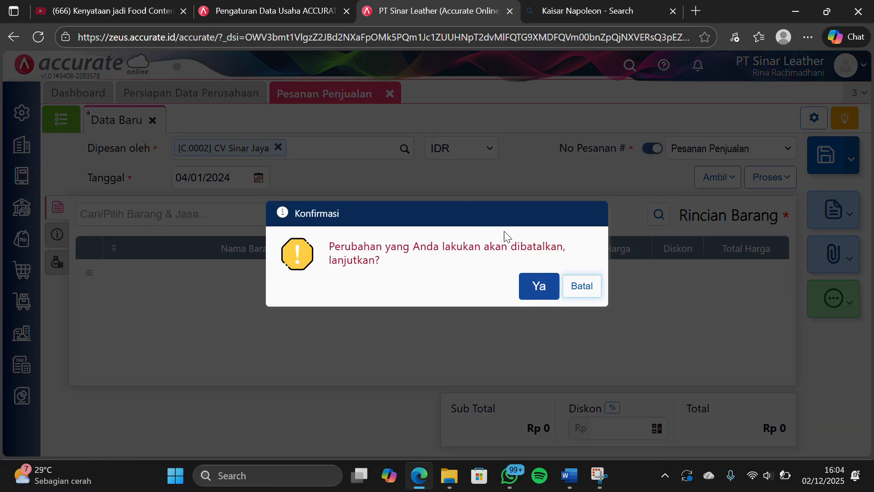
pyautogui.click(530, 285)
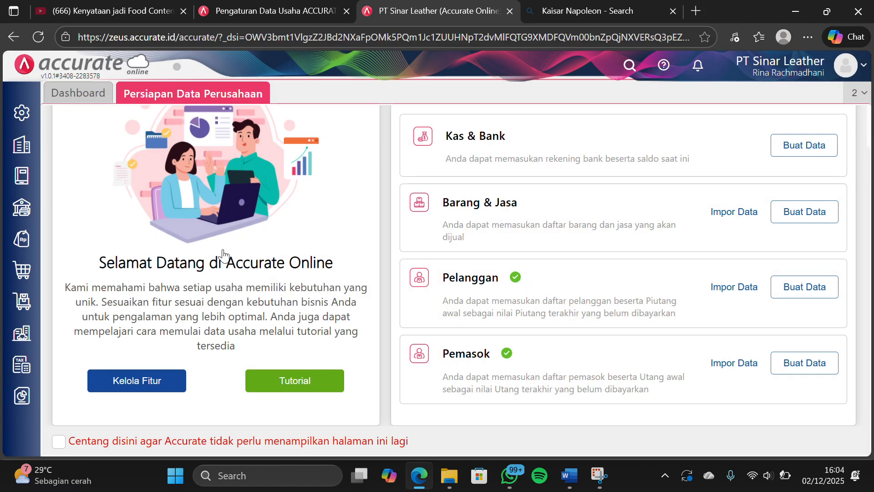
# Start a sales down payment (Uang Muka Penjualan) for customer CV Sinar Jaya dated 04/01/2024
pyautogui.click(24, 251)
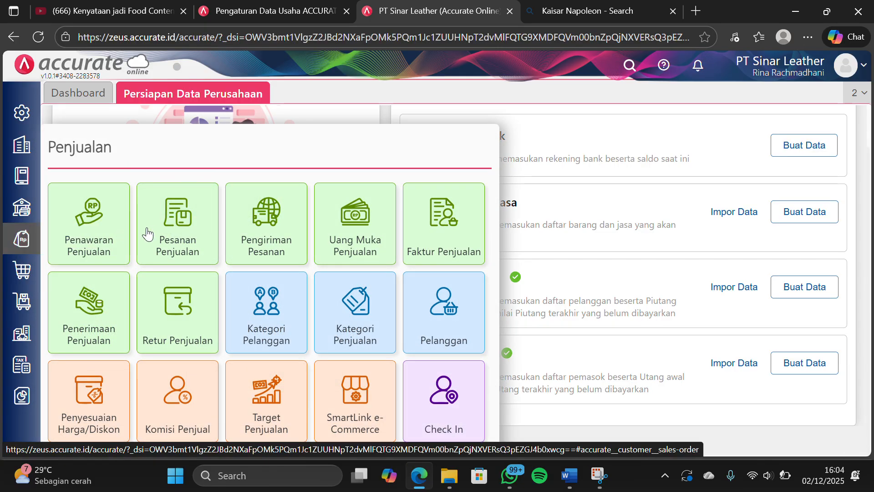
pyautogui.click(360, 215)
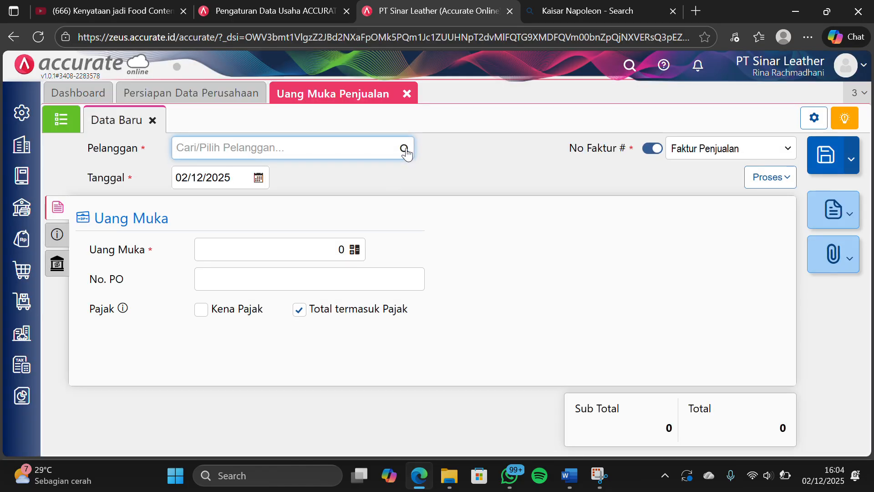
pyautogui.click(405, 149)
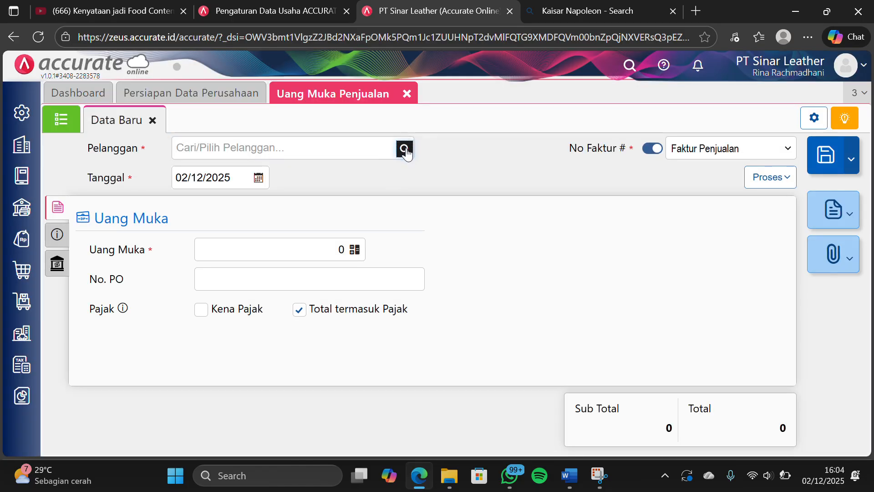
pyautogui.click(284, 183)
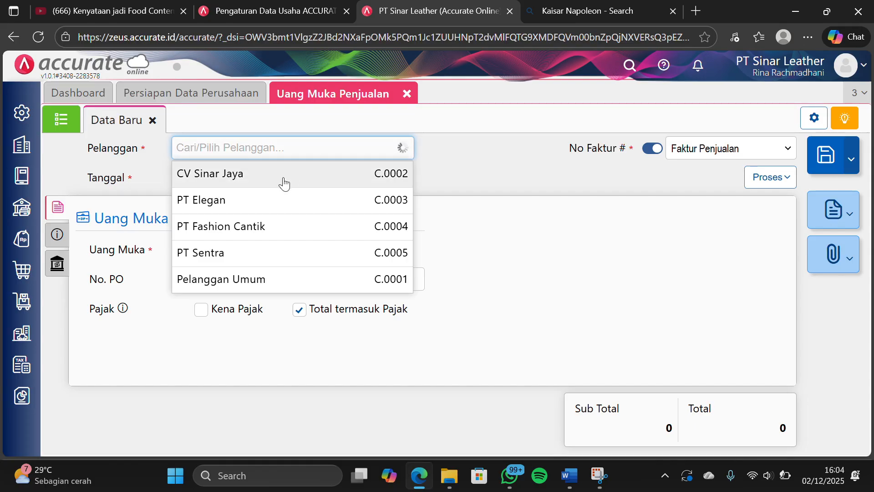
pyautogui.click(244, 174)
pyautogui.write('0')
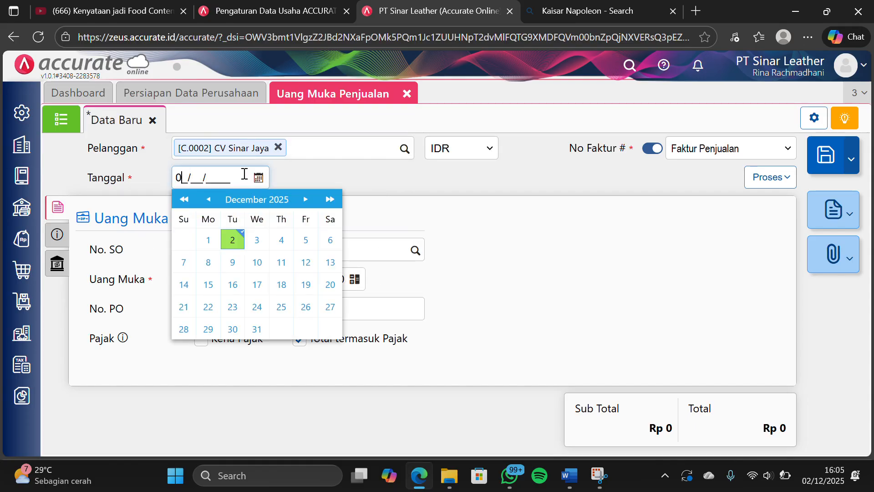
pyautogui.write('4/01/2024')
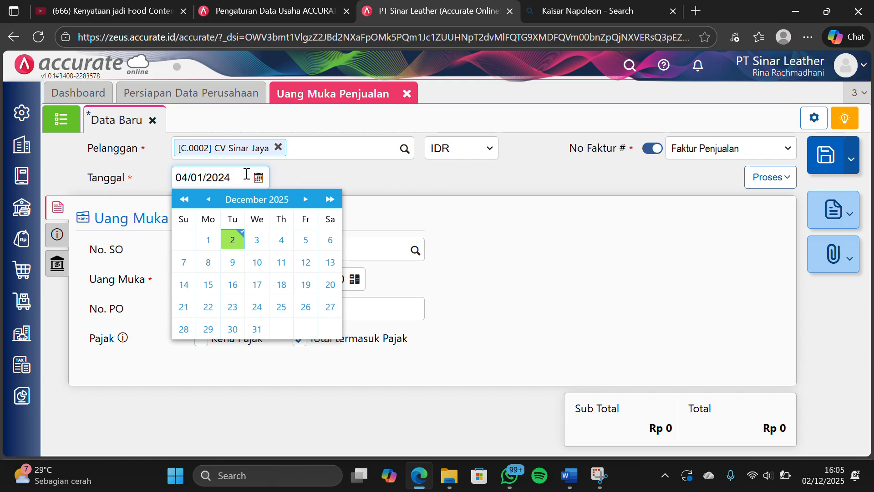
pyautogui.click(321, 179)
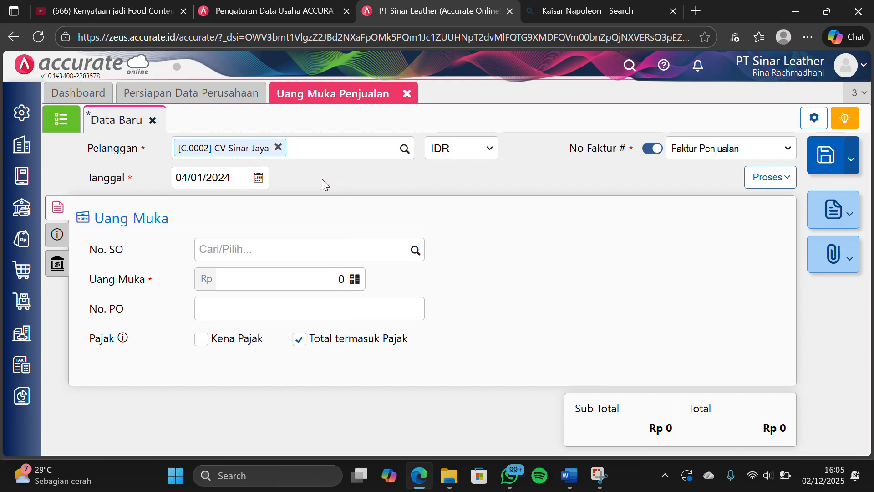
# Set Uang Muka to 1.000.000 and check the down payment's other info and e-payment details
pyautogui.click(270, 278)
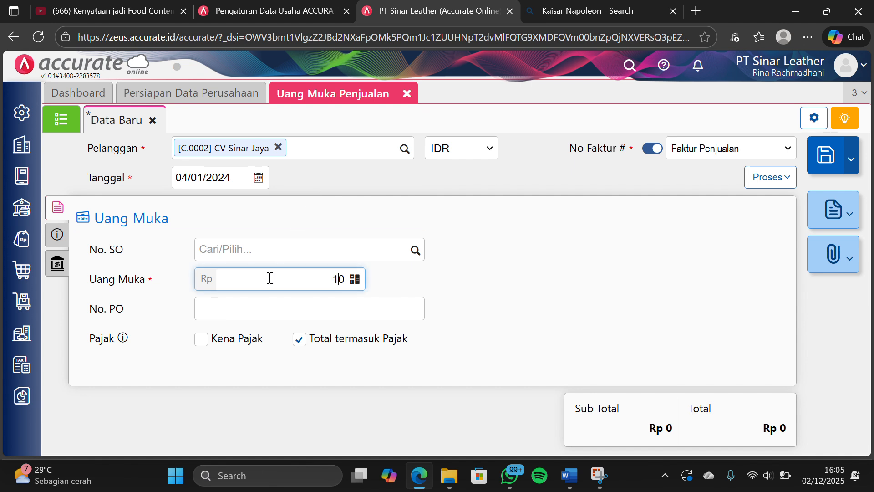
pyautogui.write('1.000.000')
pyautogui.click(126, 267)
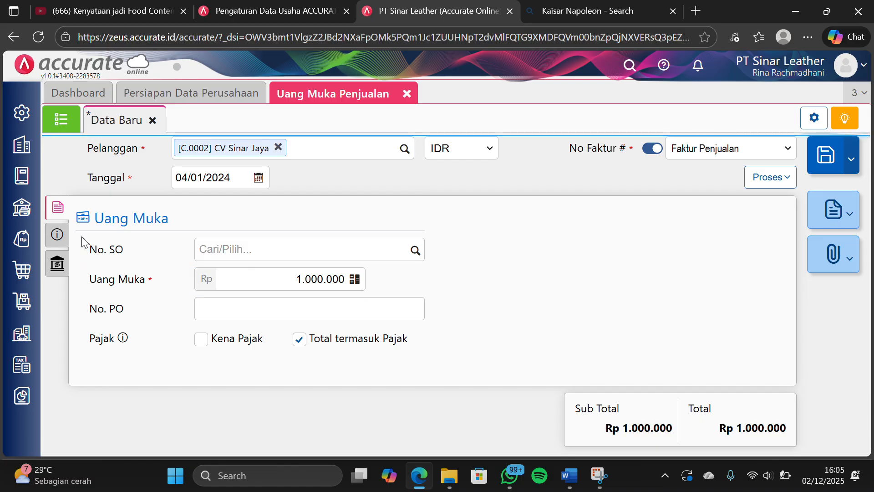
pyautogui.click(59, 235)
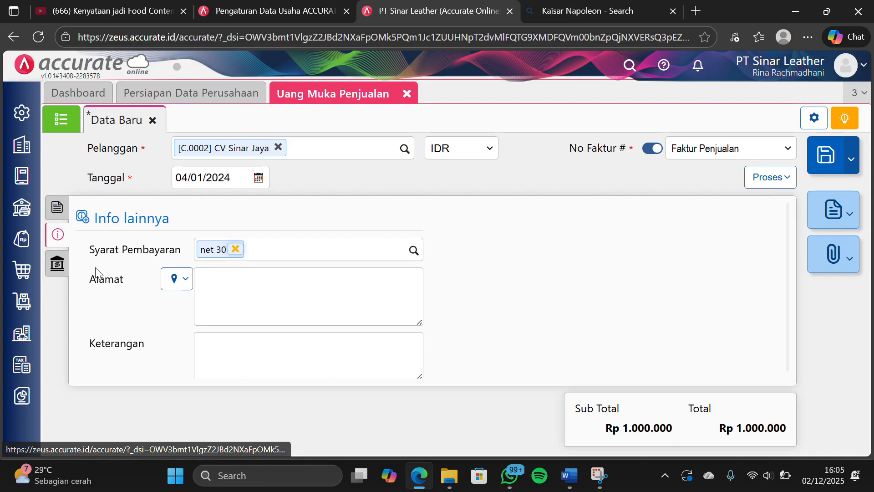
pyautogui.click(57, 264)
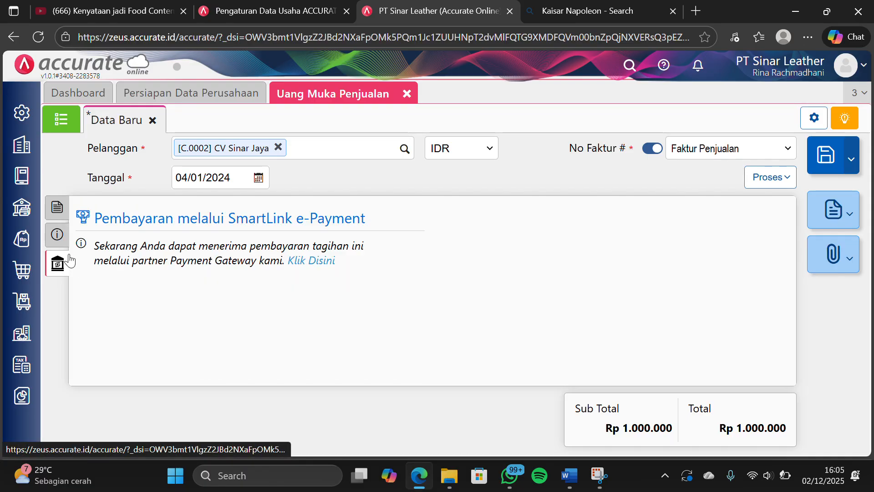
pyautogui.click(58, 209)
pyautogui.click(565, 296)
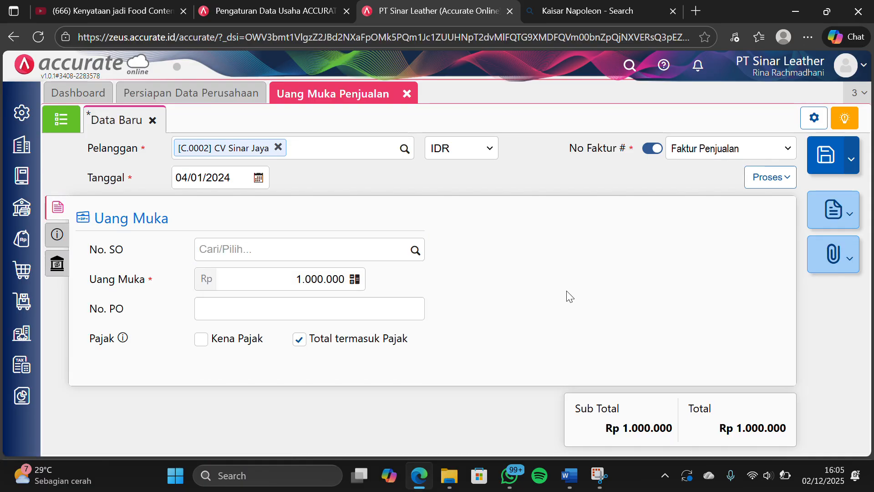
# Process the down payment into a Pembayaran received in Bank Mandiri IDR, with Tgl Bayar 04/01/2024
pyautogui.click(783, 181)
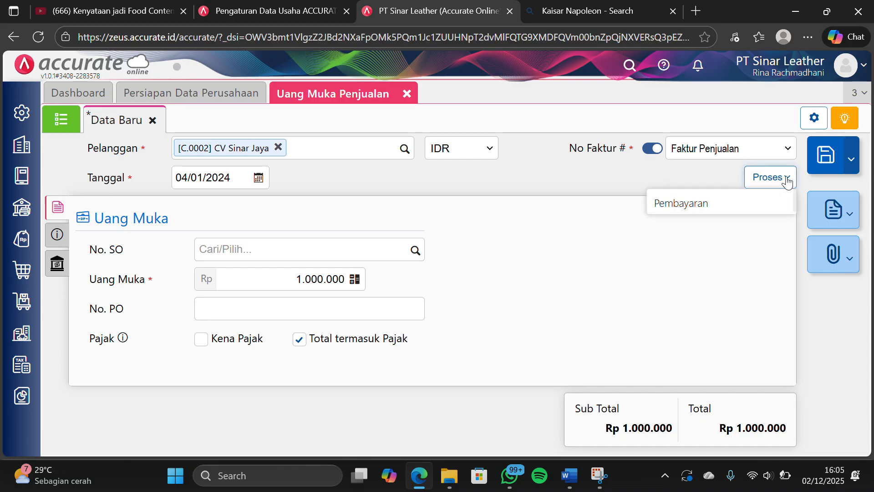
pyautogui.click(720, 204)
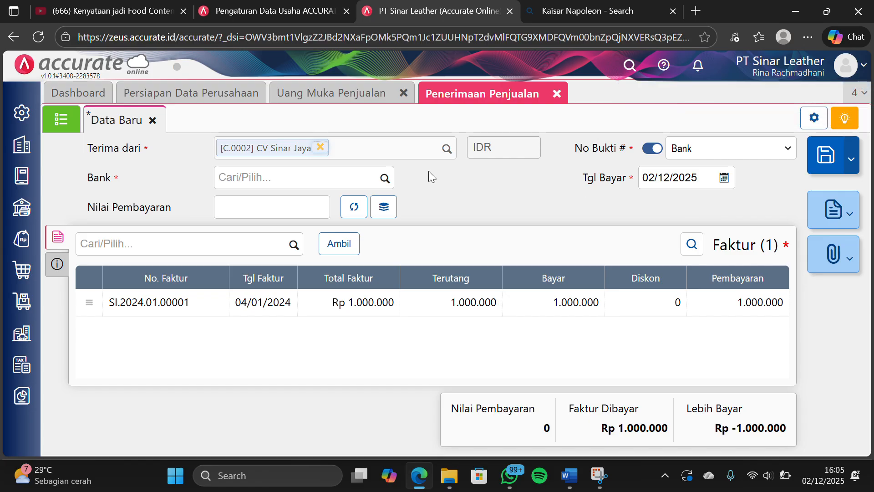
pyautogui.click(385, 178)
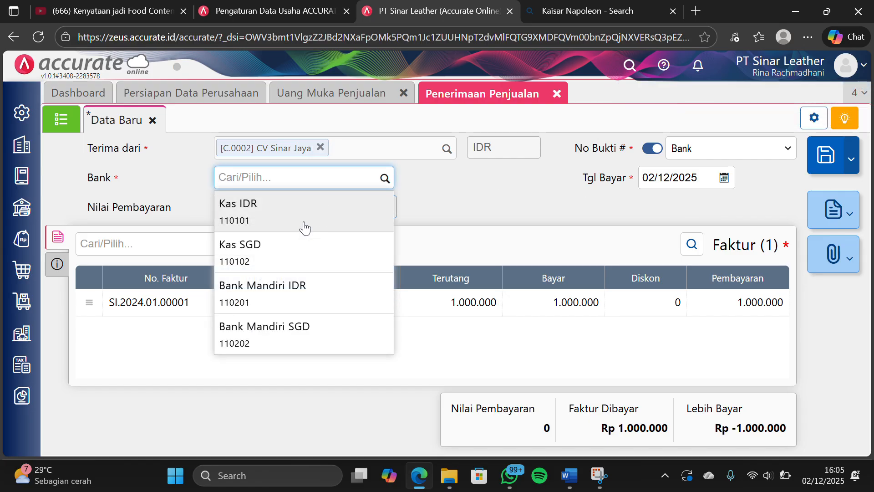
pyautogui.click(260, 290)
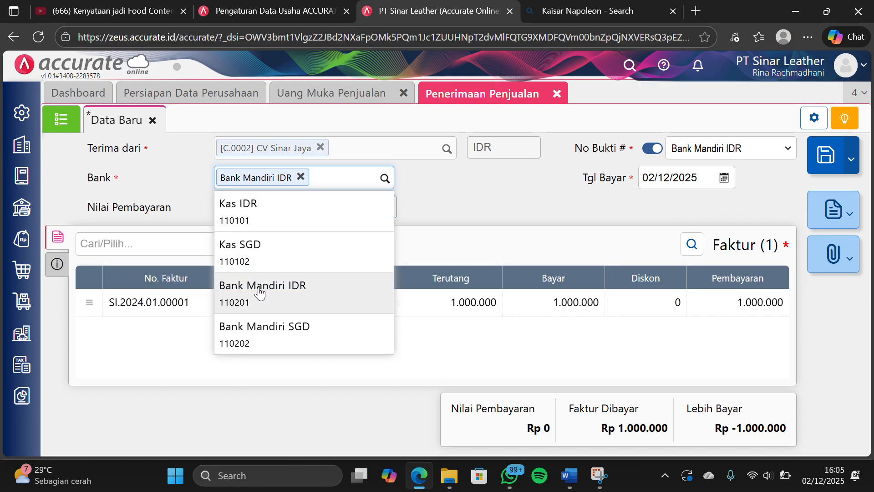
pyautogui.click(699, 178)
pyautogui.write('0')
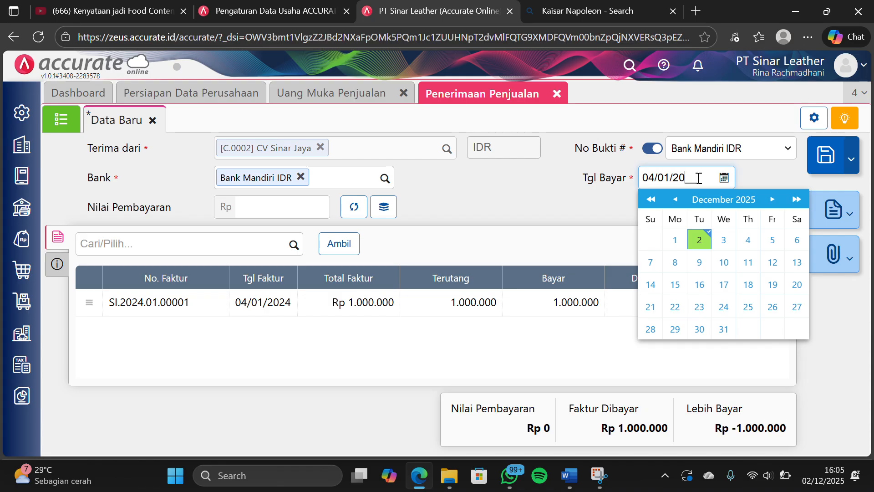
pyautogui.write('4/01/2024')
pyautogui.click(489, 188)
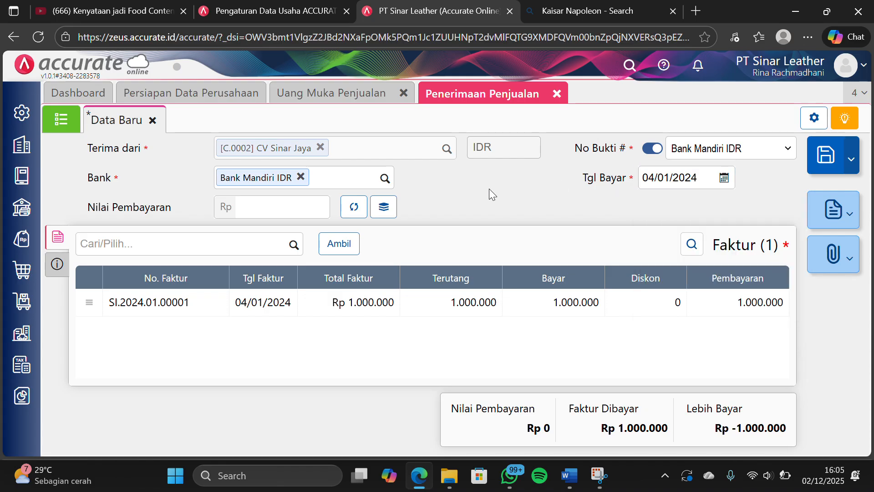
# Set the receipt's Metode Bayar to Transfer Bank and calculate Nilai Pembayaran from the listed invoice
pyautogui.click(59, 269)
pyautogui.click(200, 284)
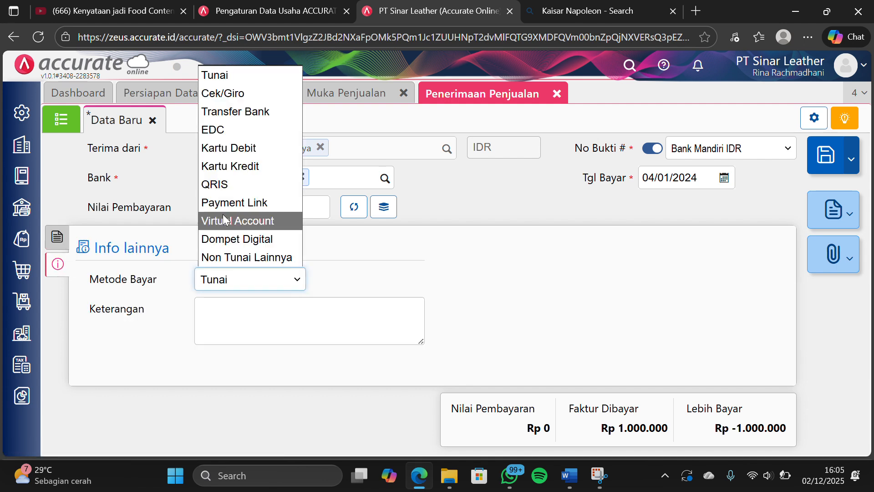
pyautogui.click(257, 115)
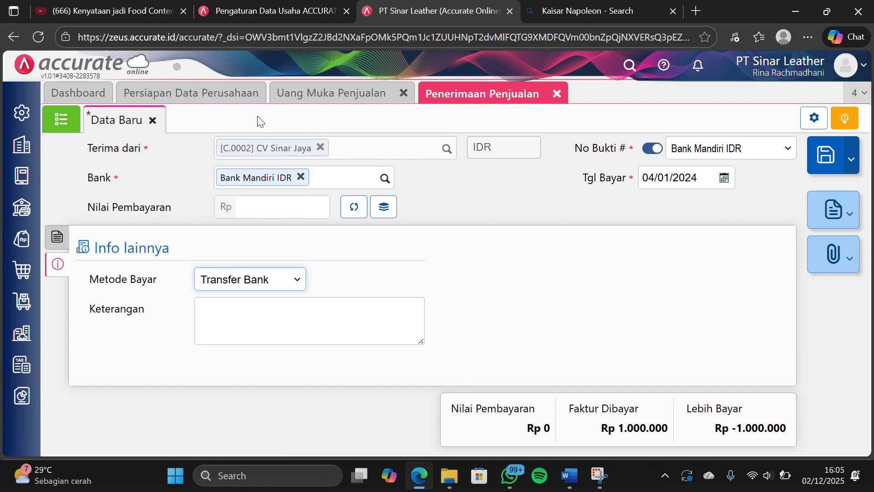
pyautogui.click(63, 240)
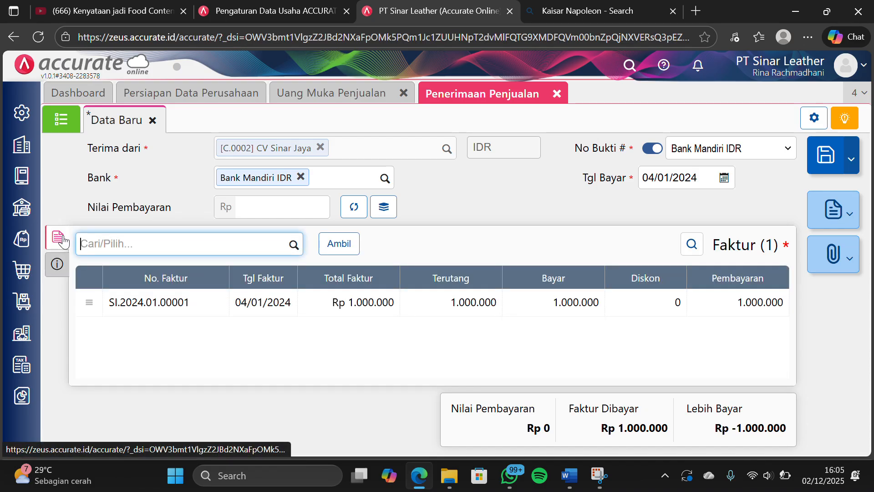
pyautogui.click(354, 207)
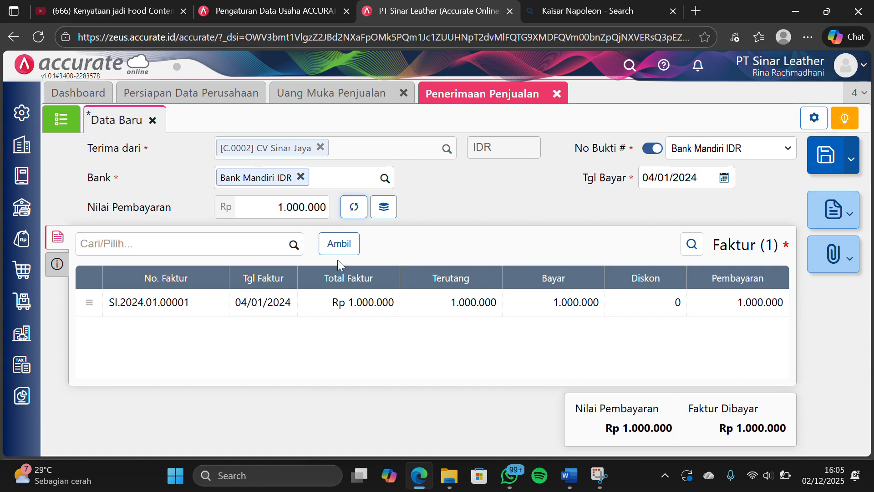
# Save the sales receipt and close the Penerimaan Penjualan and Uang Muka Penjualan forms
pyautogui.click(832, 161)
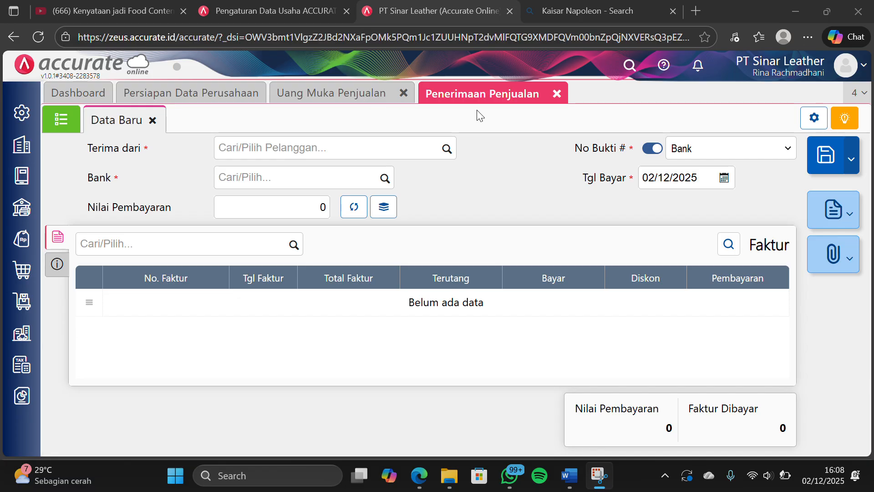
pyautogui.click(557, 97)
pyautogui.click(558, 97)
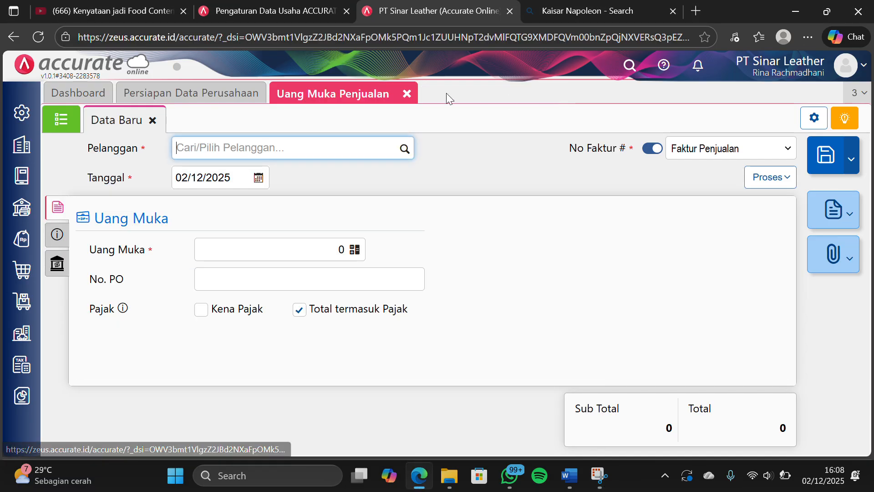
pyautogui.click(405, 95)
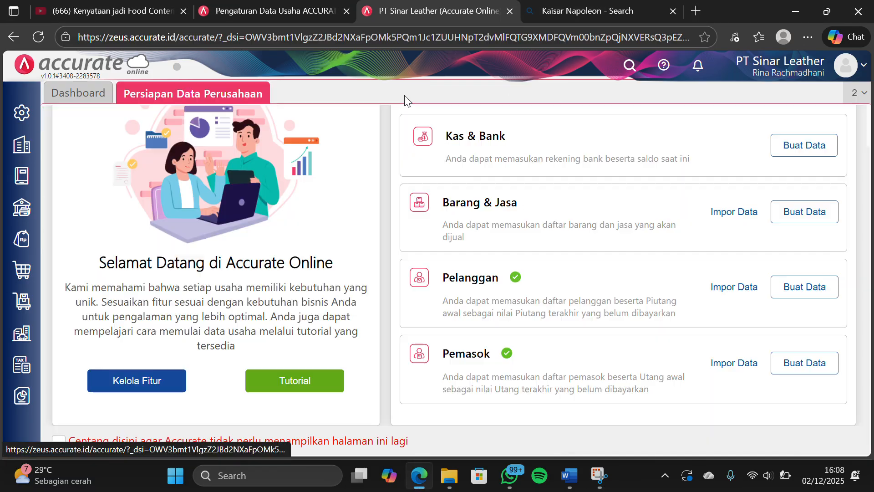
# Start a sales order (Pesanan Penjualan) for customer CV Sinar Jaya dated 04/01/2024
pyautogui.click(22, 238)
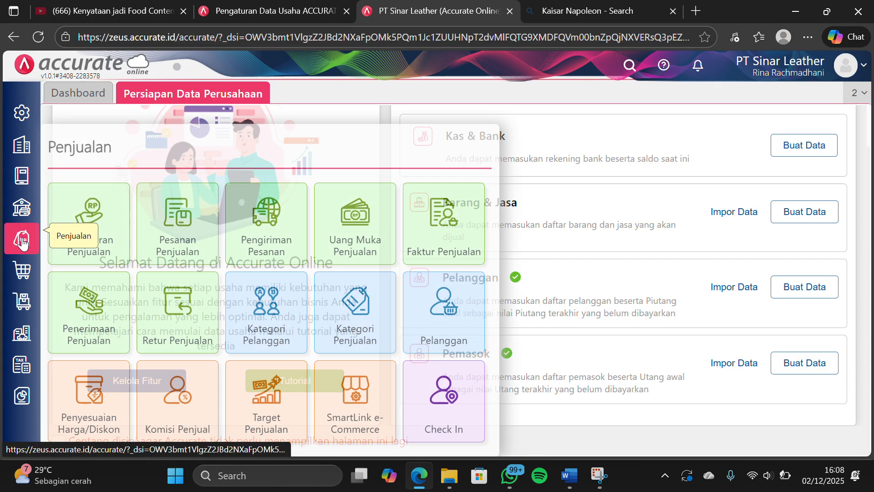
pyautogui.click(168, 225)
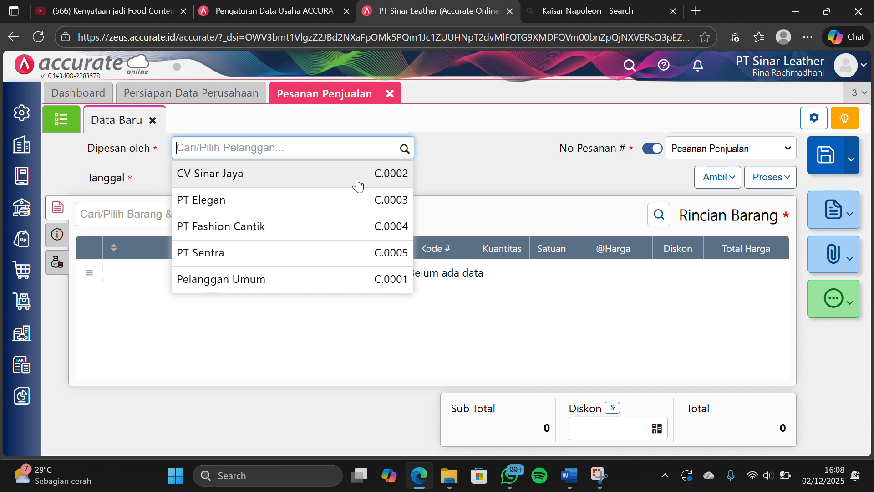
pyautogui.click(357, 184)
pyautogui.click(243, 178)
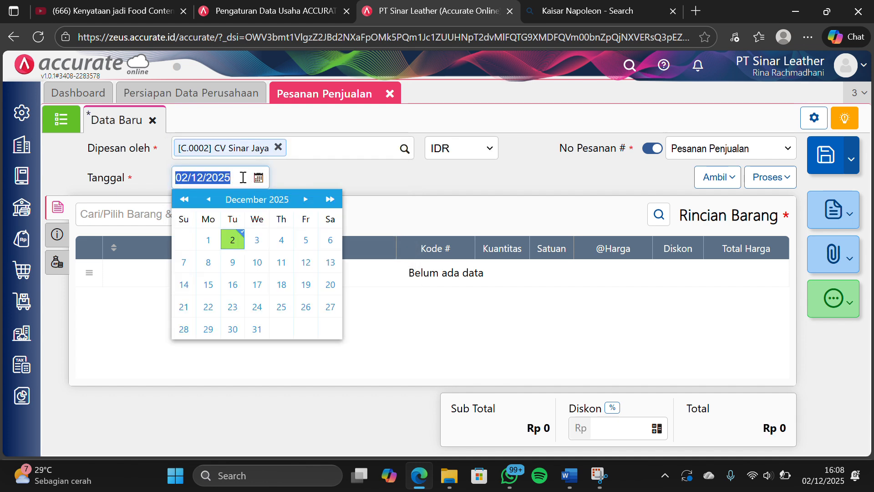
pyautogui.write('04/0')
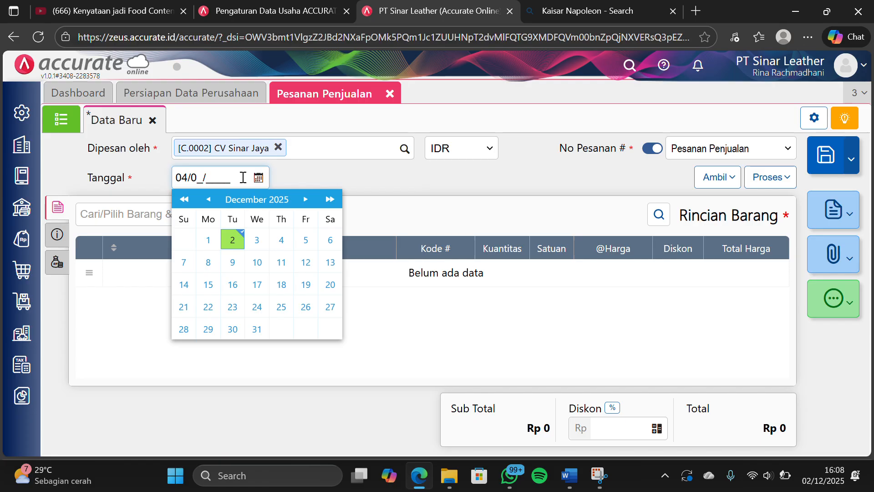
pyautogui.write('1/2024')
pyautogui.click(338, 184)
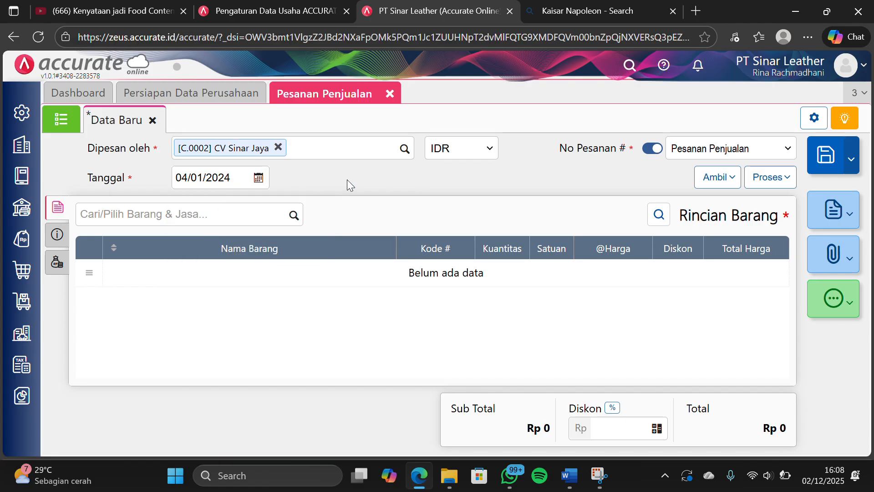
# Copy Tas Selempang Mussdoom and Tas Selempang Levish into the order from the customer's sales quotation (Penawaran)
pyautogui.click(714, 183)
pyautogui.click(658, 203)
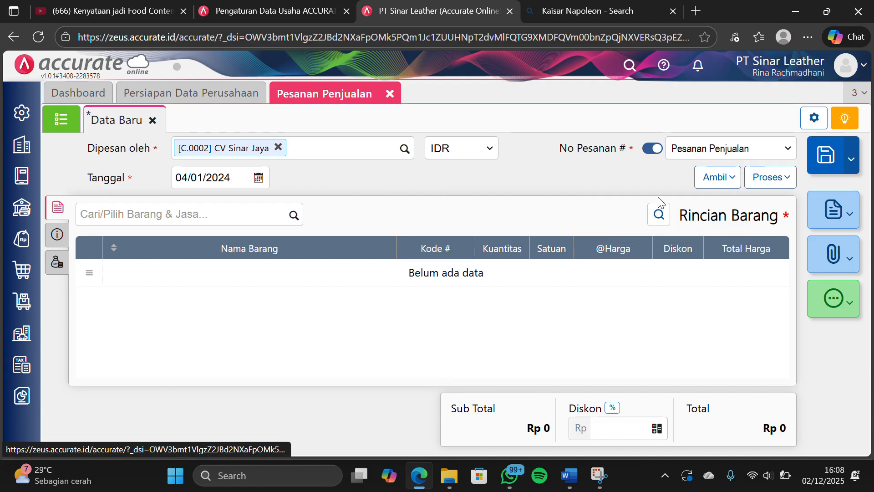
pyautogui.click(463, 144)
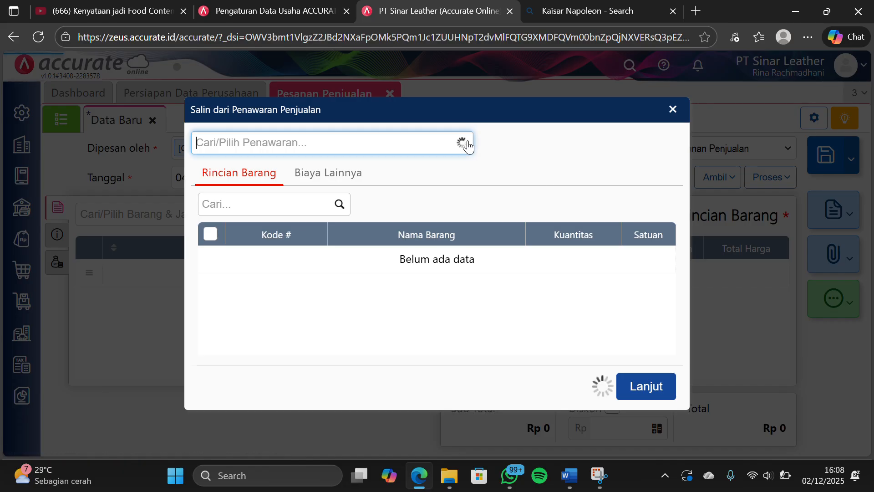
pyautogui.click(375, 190)
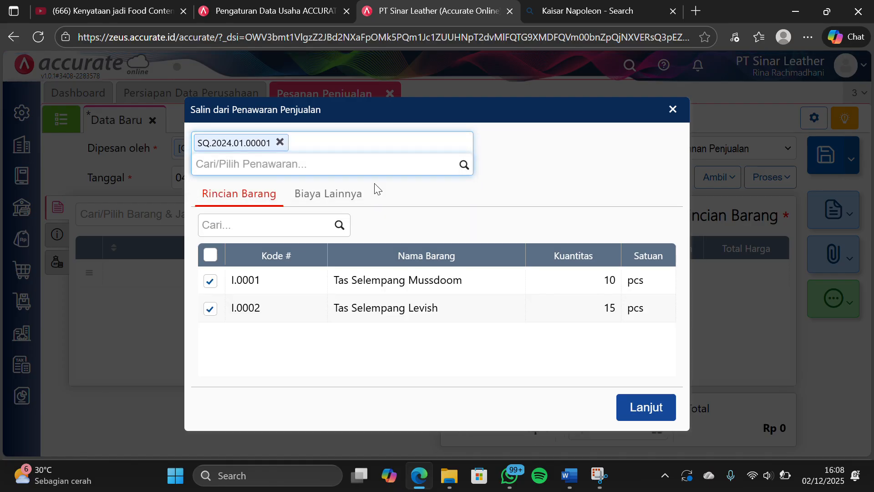
pyautogui.click(630, 407)
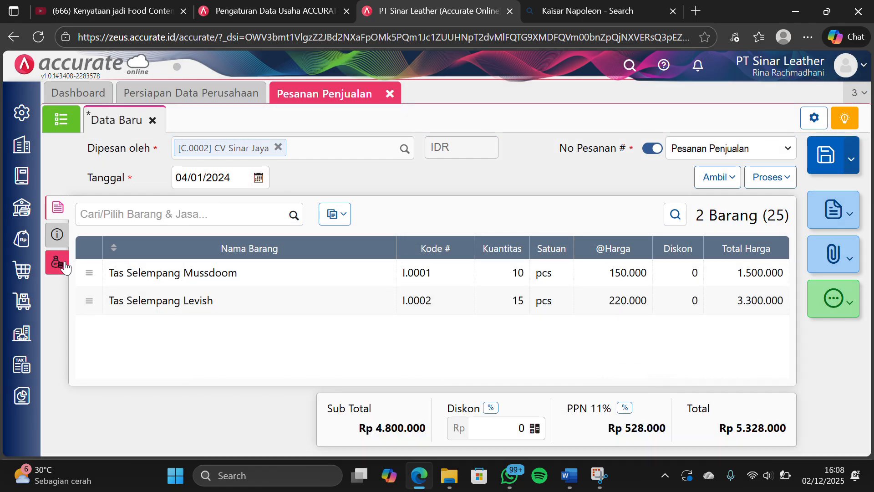
# Check the sales order's other info and additional costs, and return to its item details
pyautogui.click(57, 235)
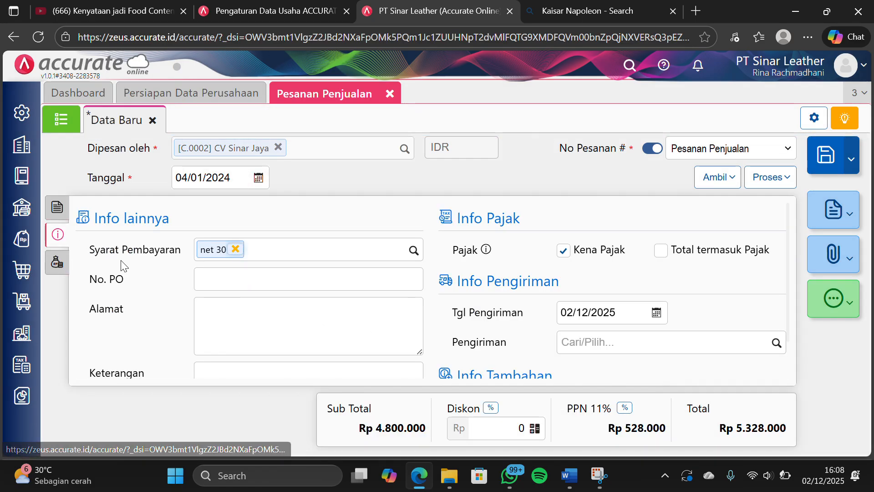
pyautogui.click(57, 262)
pyautogui.click(57, 237)
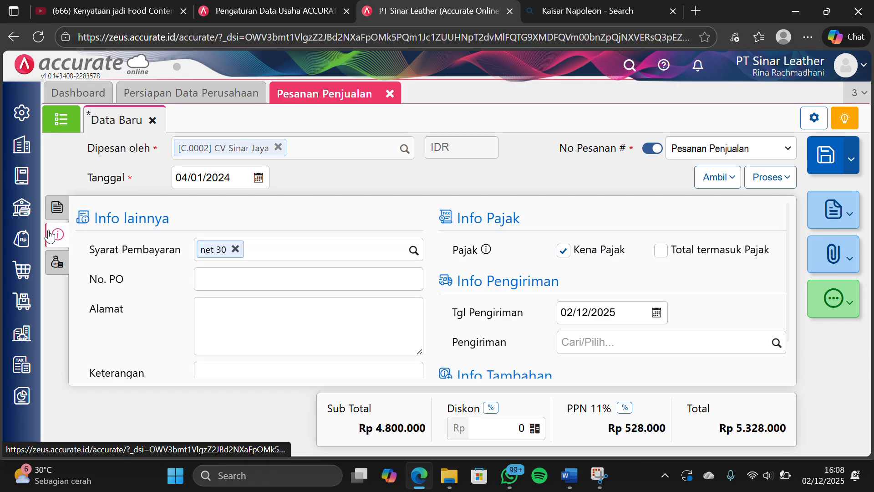
pyautogui.click(57, 208)
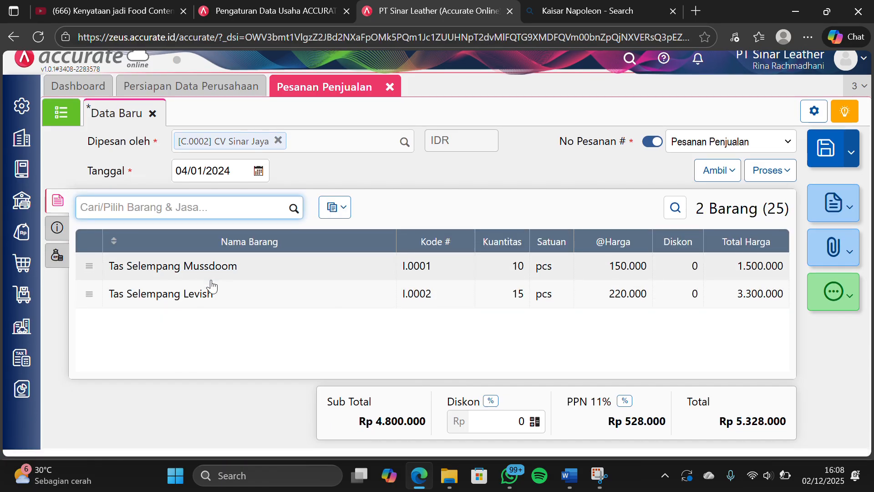
pyautogui.click(364, 23)
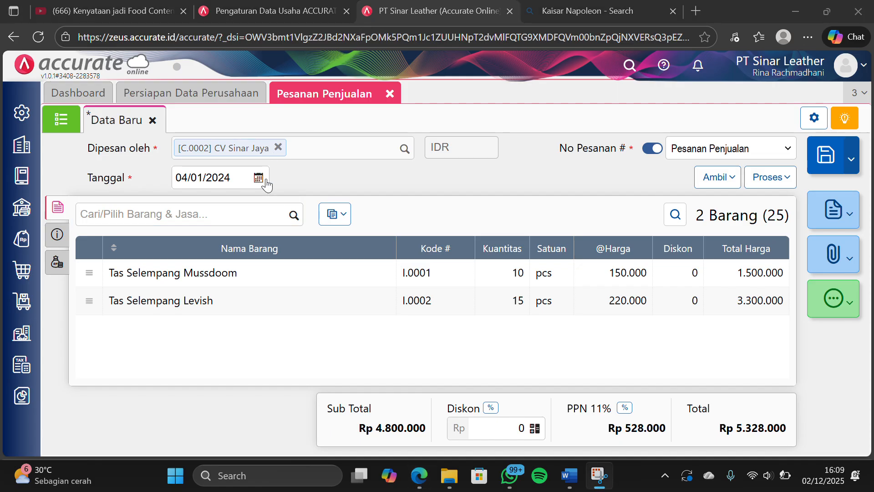
# Fill in the No. PO field in the sales order's other info
pyautogui.click(57, 246)
pyautogui.click(213, 286)
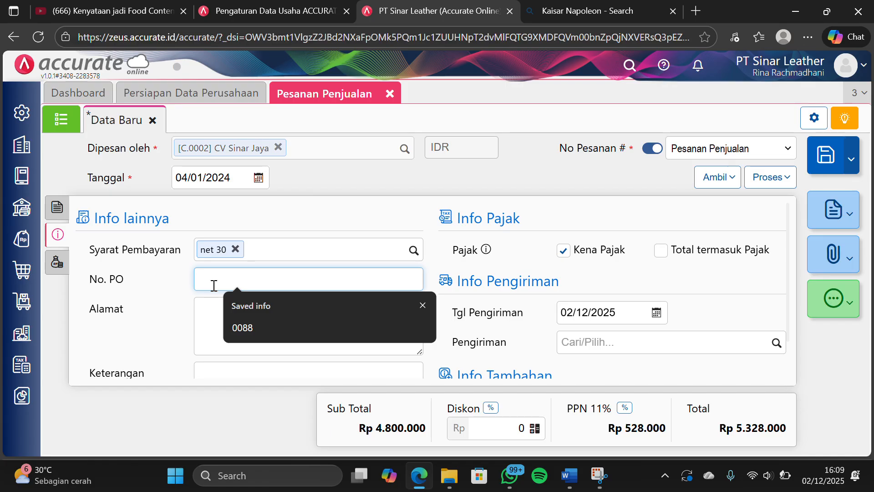
pyautogui.write('Baking/A-108')
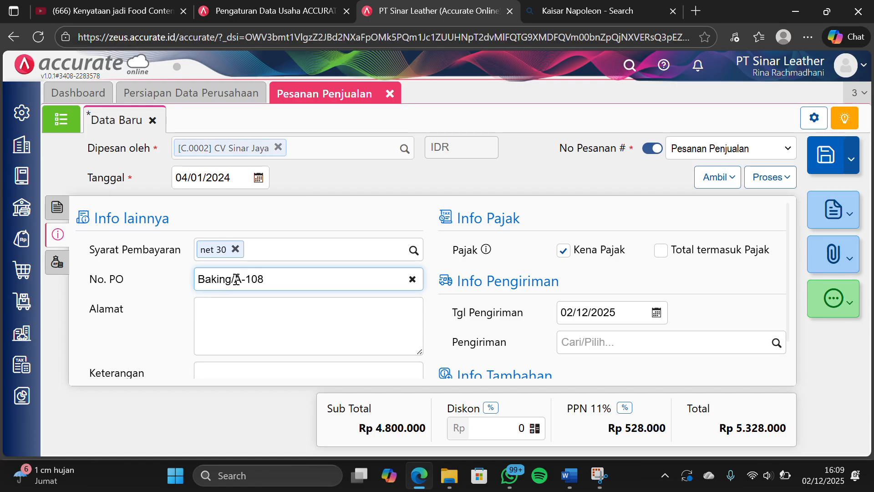
# Return to the sales order's item details, save the order and close the Pesanan Penjualan form
pyautogui.click(326, 230)
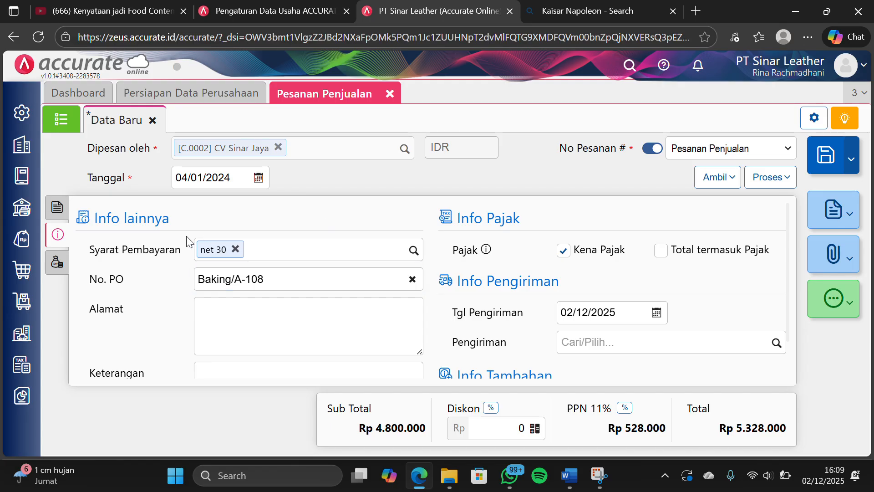
pyautogui.click(57, 208)
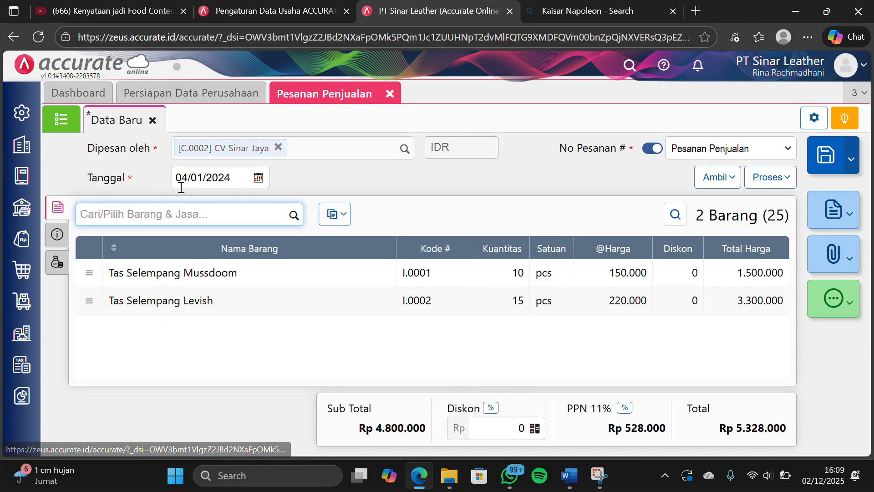
pyautogui.click(827, 159)
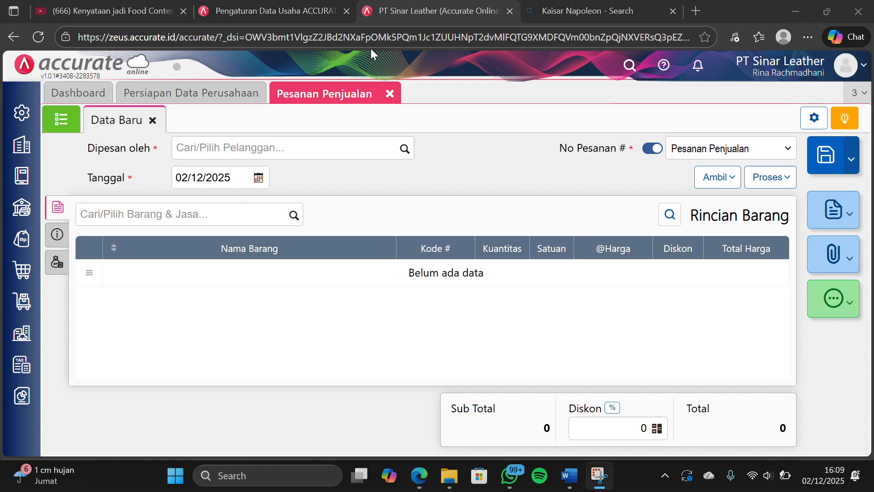
pyautogui.click(391, 94)
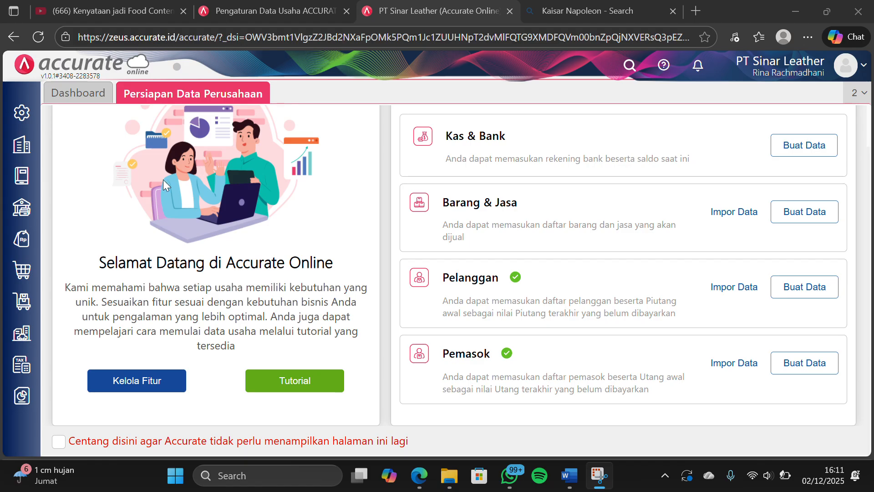
# Start a delivery order (Pengiriman Pesanan) for customer CV Sinar Jaya dated 05/01/2024
pyautogui.click(27, 248)
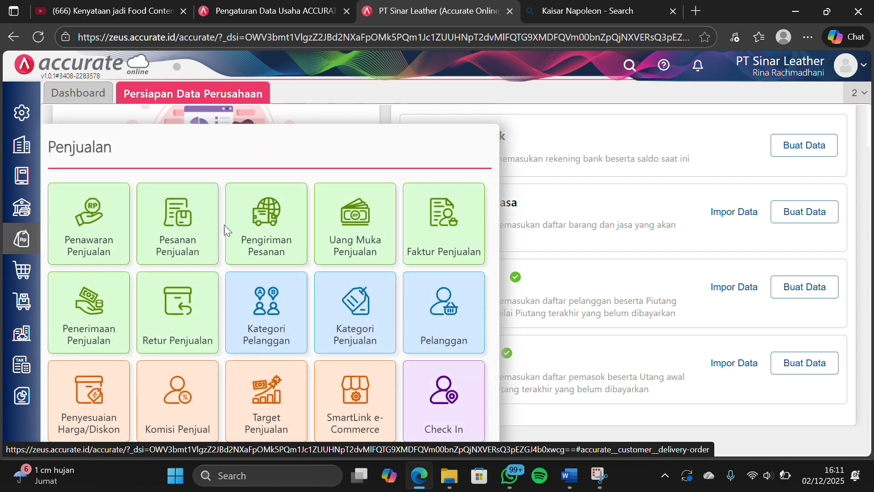
pyautogui.click(250, 225)
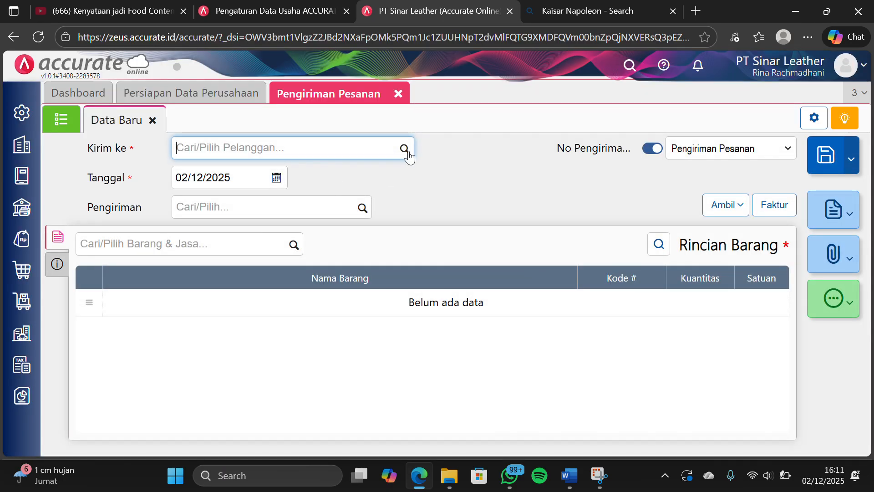
pyautogui.click(406, 151)
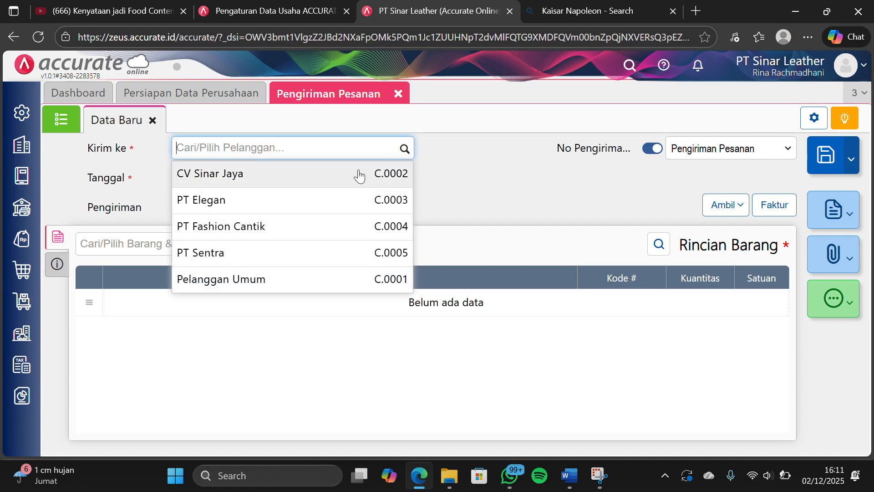
pyautogui.click(359, 175)
pyautogui.click(255, 175)
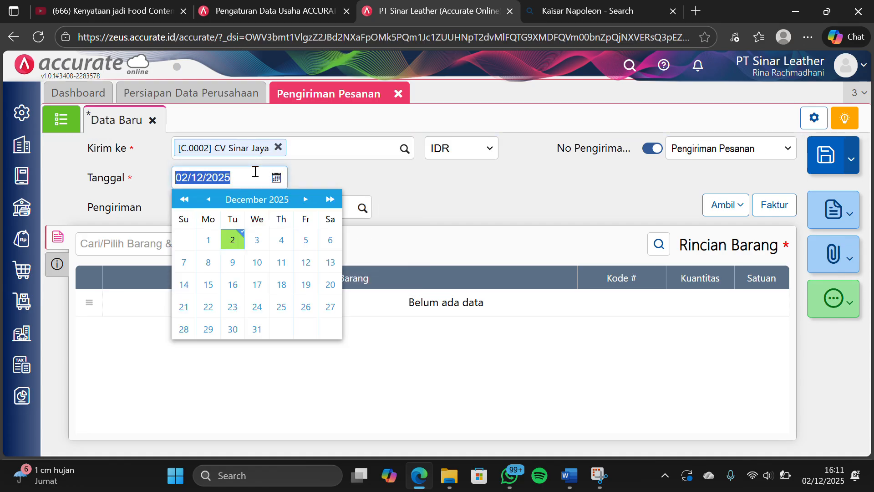
pyautogui.press('BackSpace')
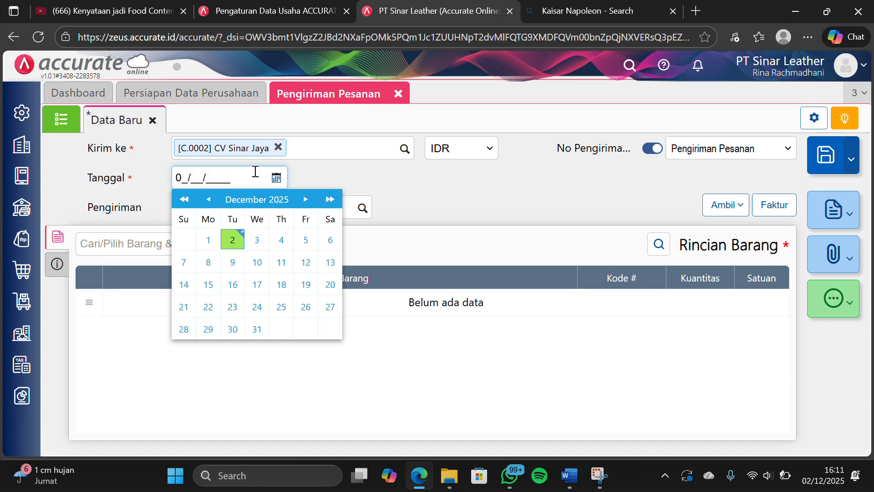
pyautogui.write('05/01/2024')
pyautogui.click(330, 173)
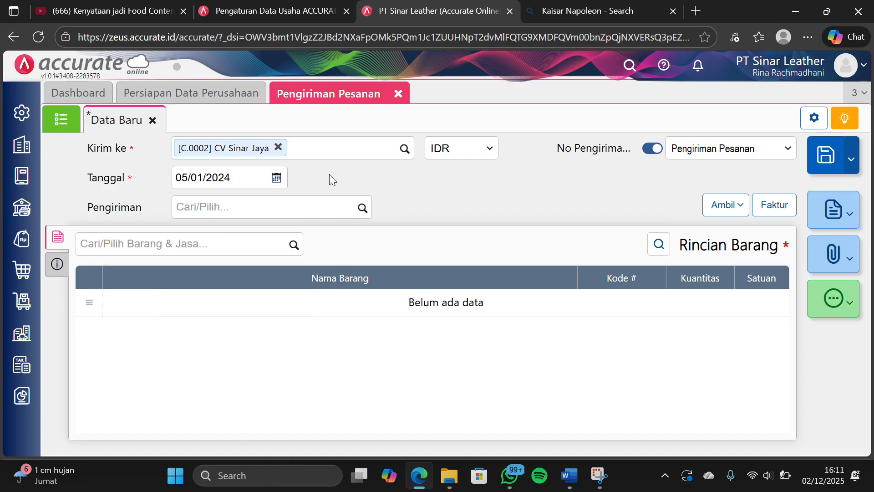
# Copy Tas Selempang Mussdoom and Tas Selempang Levish into the delivery from the customer's sales order (Pesanan)
pyautogui.click(715, 206)
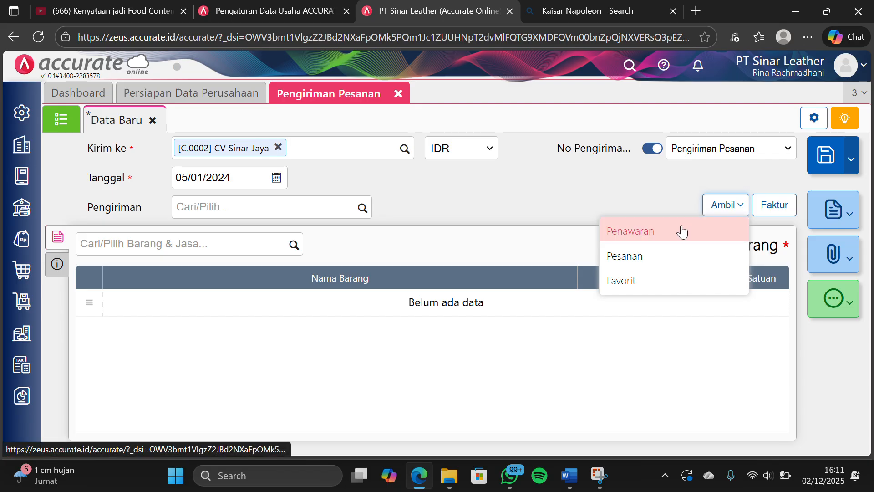
pyautogui.click(648, 256)
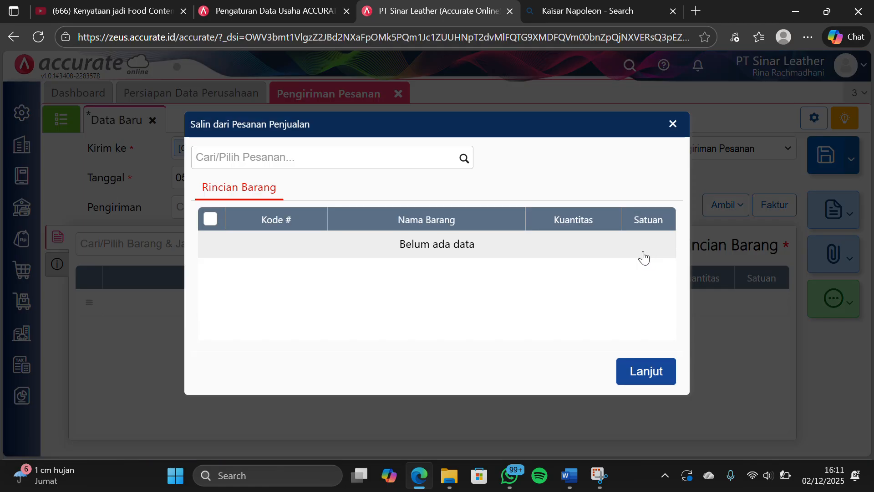
pyautogui.click(464, 158)
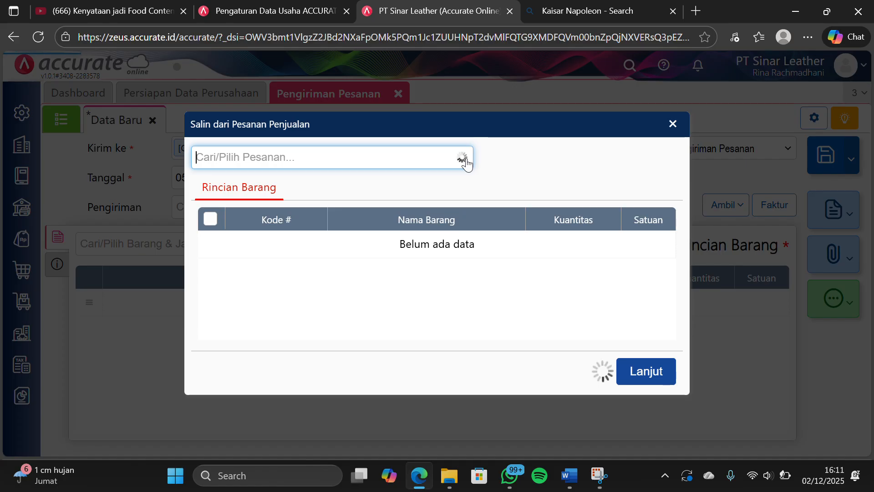
pyautogui.click(357, 198)
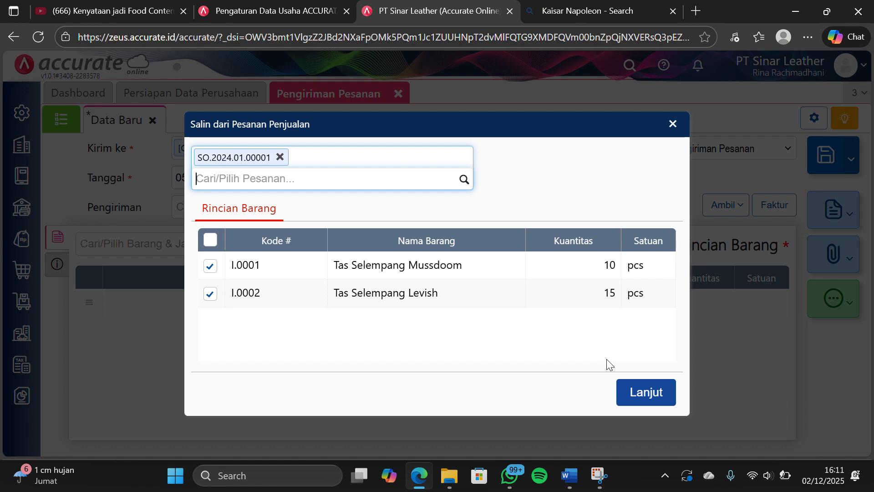
pyautogui.click(625, 391)
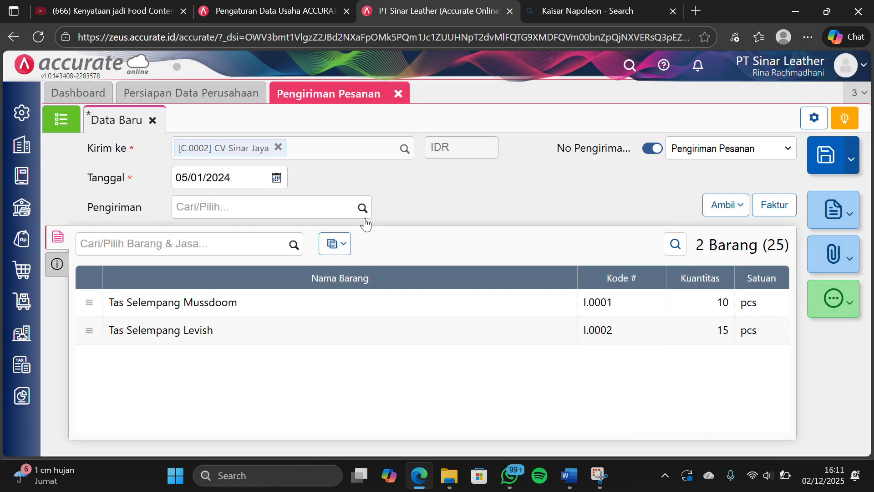
# Change the warehouse (Gudang) of all delivery items to Depan
pyautogui.click(345, 246)
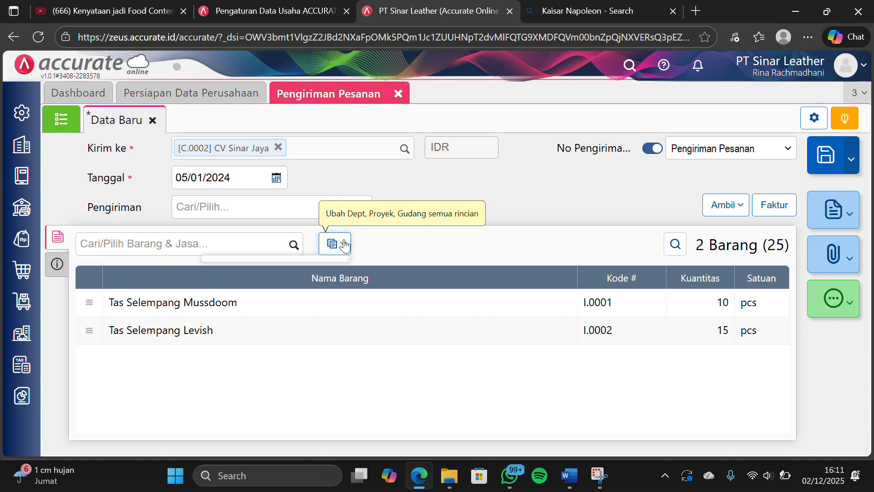
pyautogui.click(313, 263)
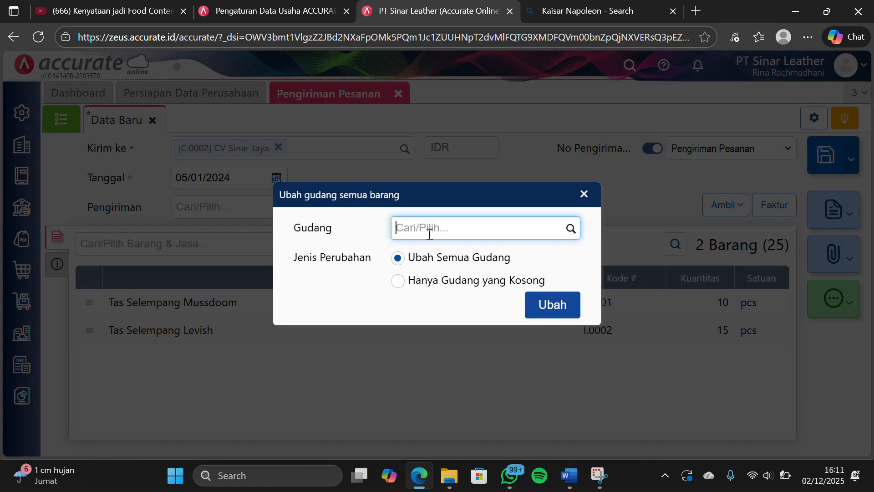
pyautogui.write('dep')
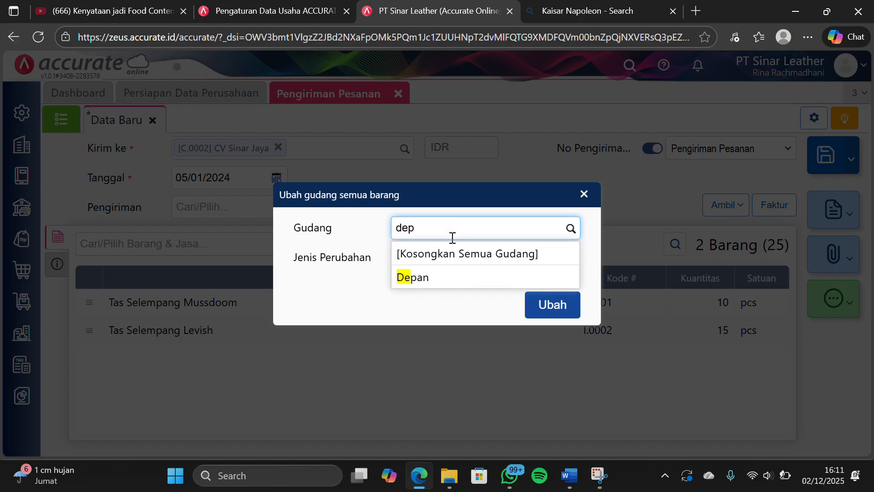
pyautogui.click(449, 278)
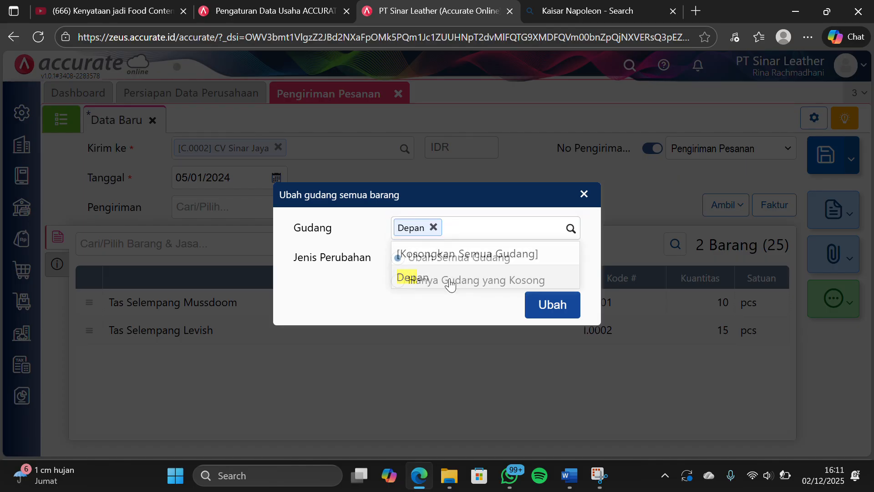
pyautogui.click(542, 308)
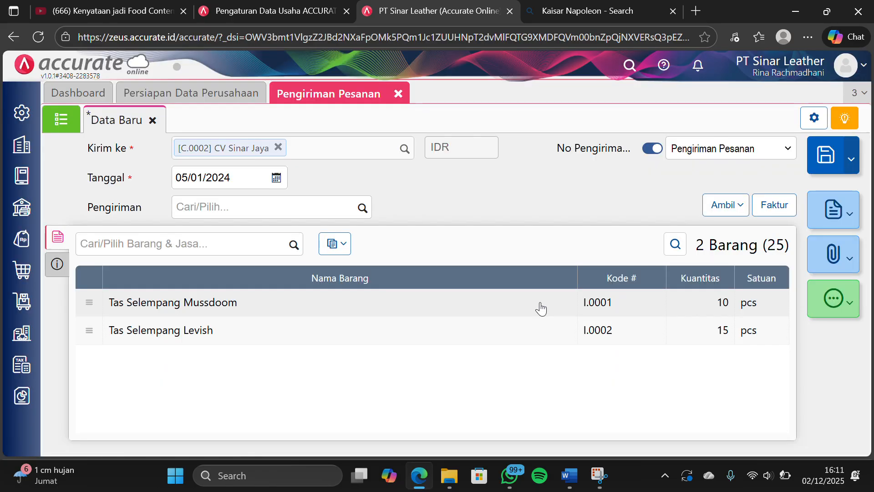
# Set the delivery's shipping method (Pengiriman) to "kurir", saving it as a new entry
pyautogui.click(307, 212)
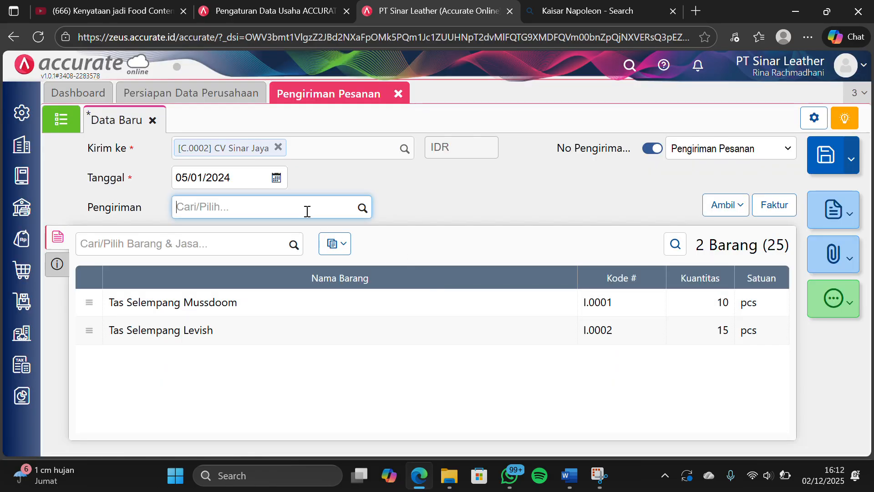
pyautogui.write('kurir')
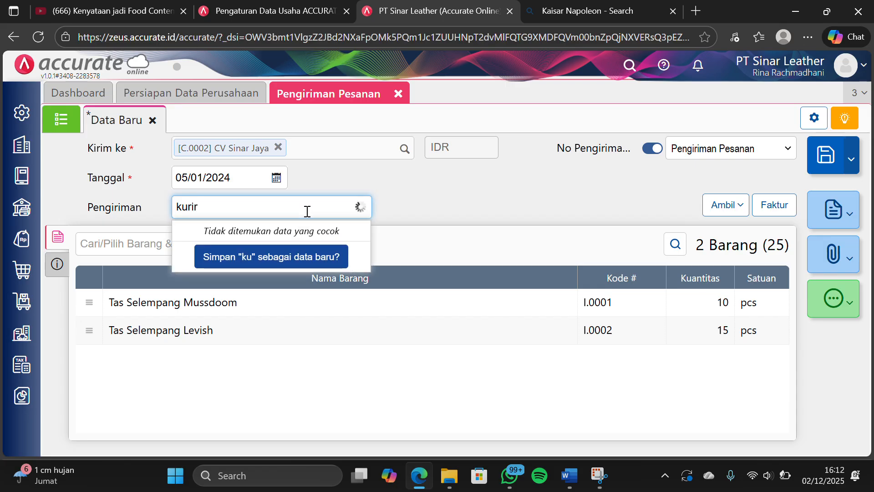
pyautogui.click(294, 255)
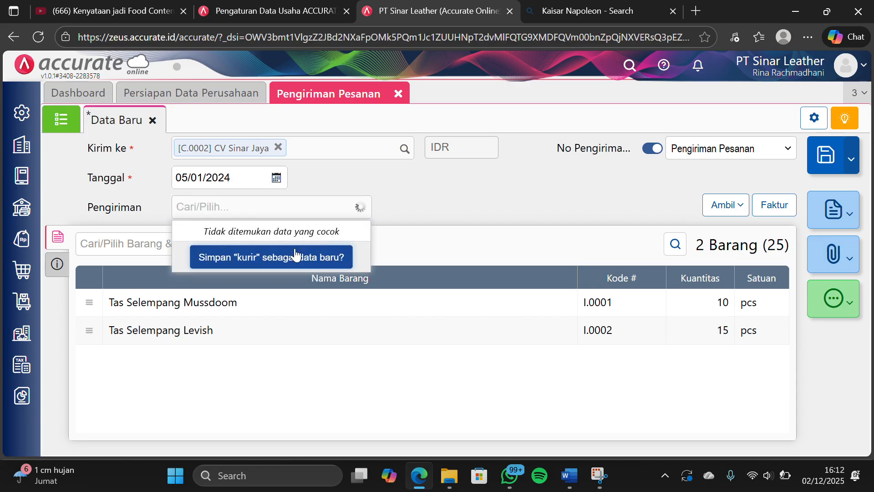
# Check the delivery order's other info, save the delivery and close the Pengiriman Pesanan form
pyautogui.click(58, 265)
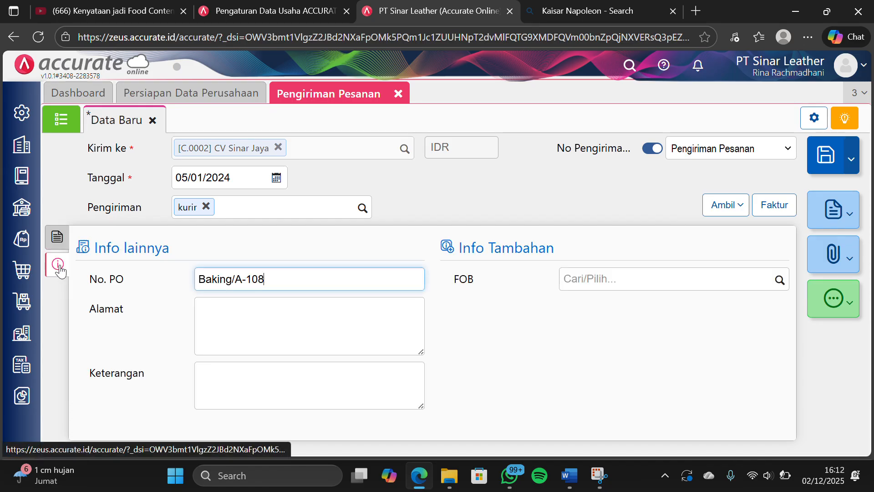
pyautogui.click(57, 237)
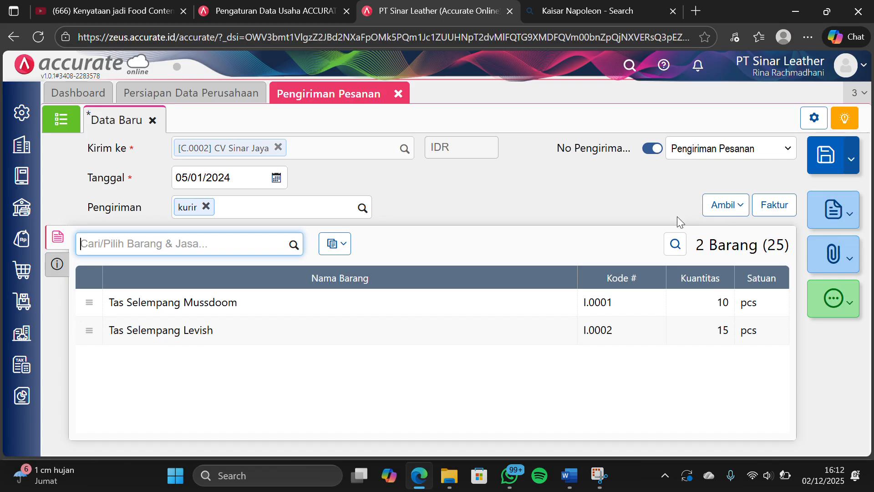
pyautogui.click(825, 157)
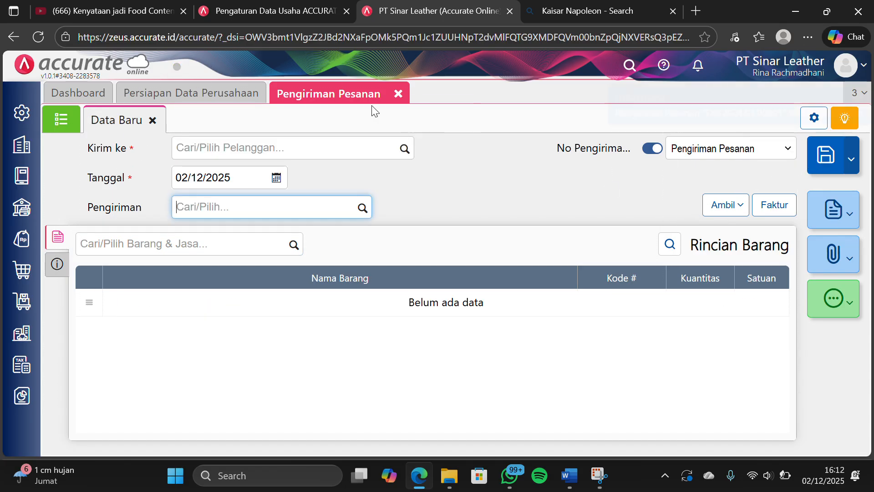
pyautogui.click(398, 95)
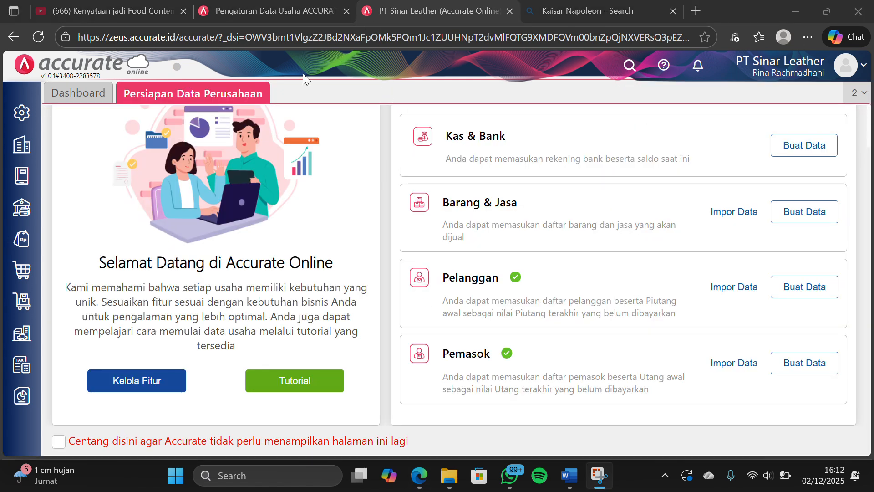
# Start a sales invoice (Faktur Penjualan) for customer CV Sinar Jaya dated 06/01/2024
pyautogui.click(21, 245)
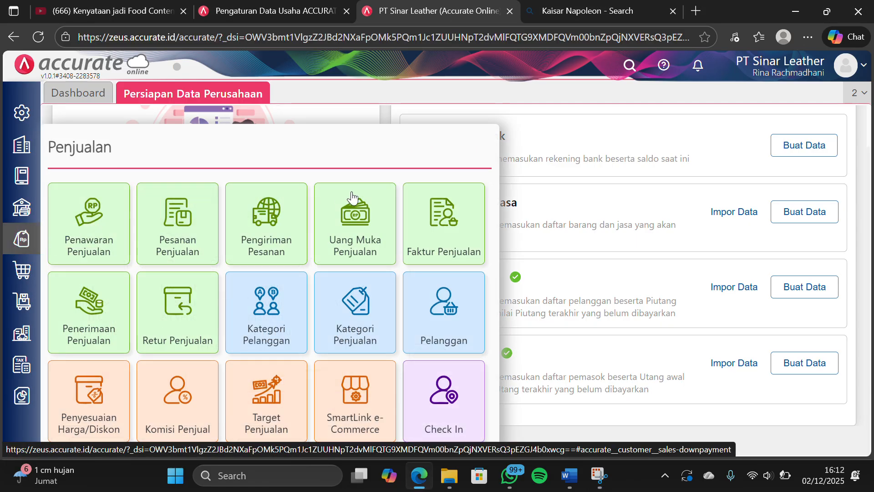
pyautogui.click(431, 212)
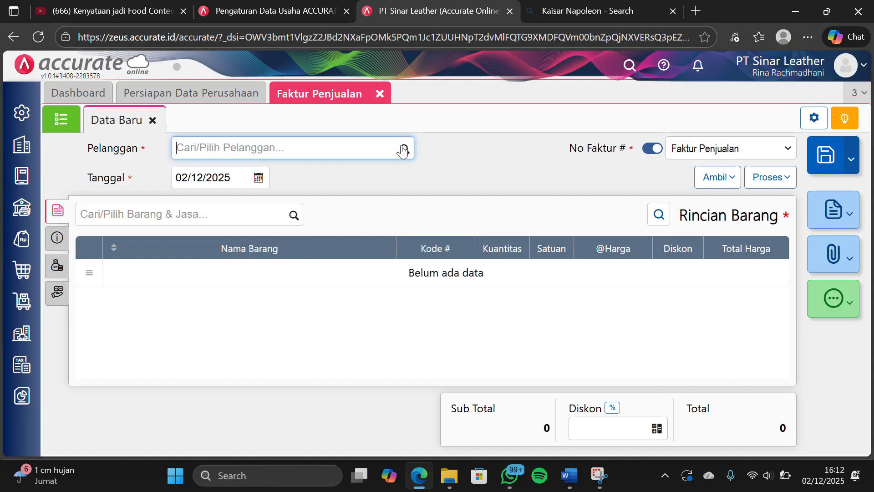
pyautogui.click(403, 150)
pyautogui.click(318, 182)
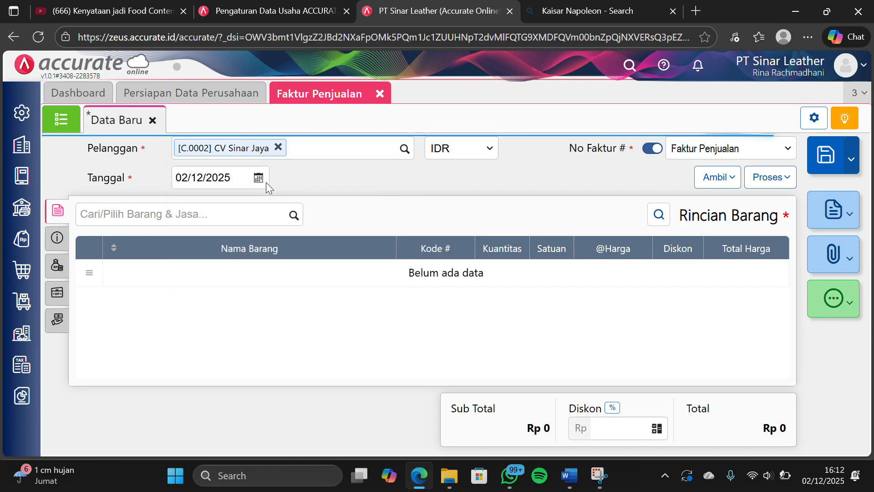
pyautogui.click(236, 177)
pyautogui.write('0')
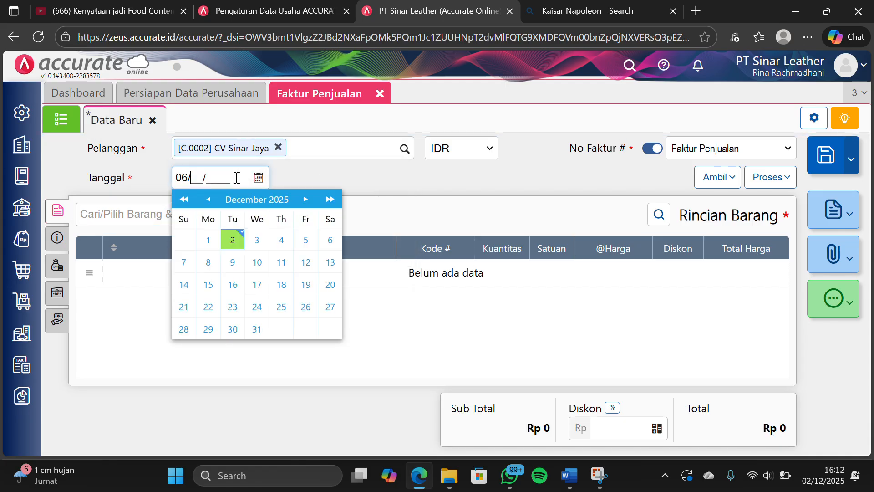
pyautogui.write('6/01/20')
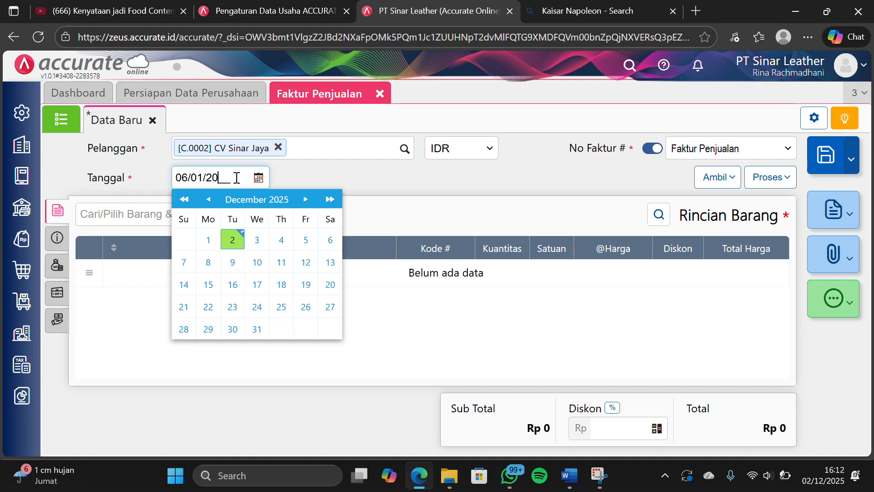
pyautogui.write('24')
pyautogui.click(381, 186)
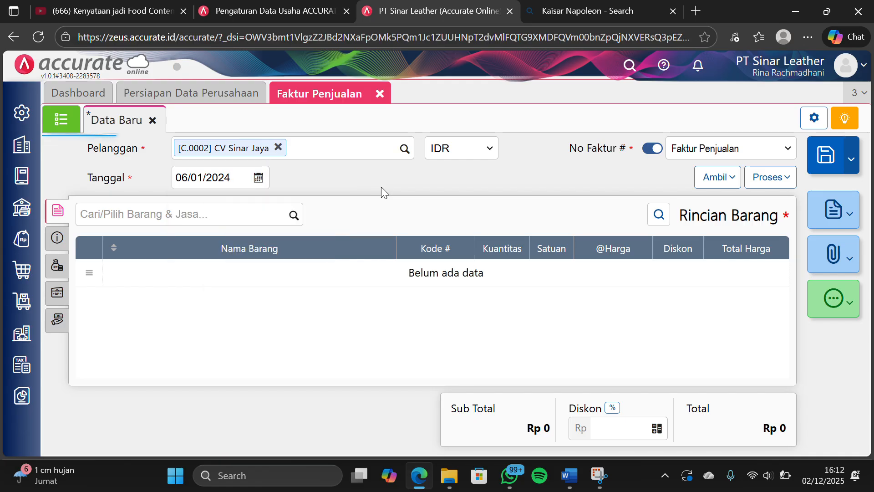
# Copy both items, Tas Selempang Mussdoom and Tas Selempang Levish, from the customer's delivery order (Pengiriman) into the sales invoice
pyautogui.click(708, 186)
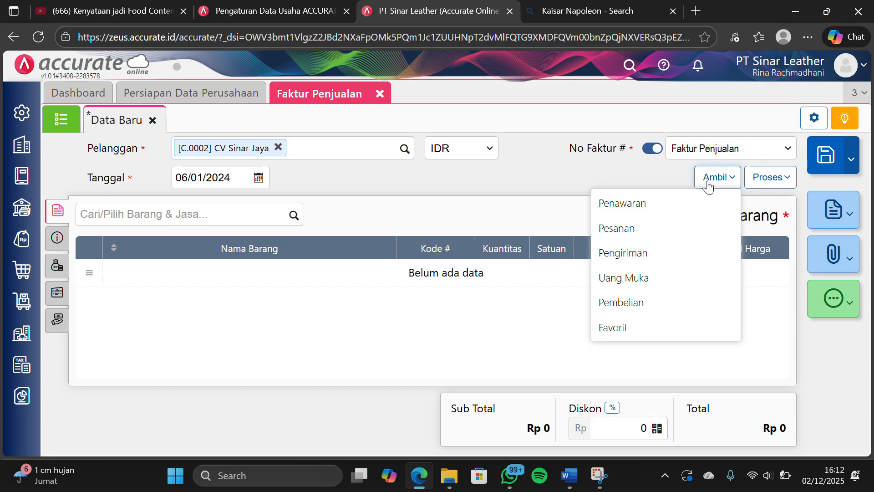
pyautogui.click(630, 254)
pyautogui.click(469, 145)
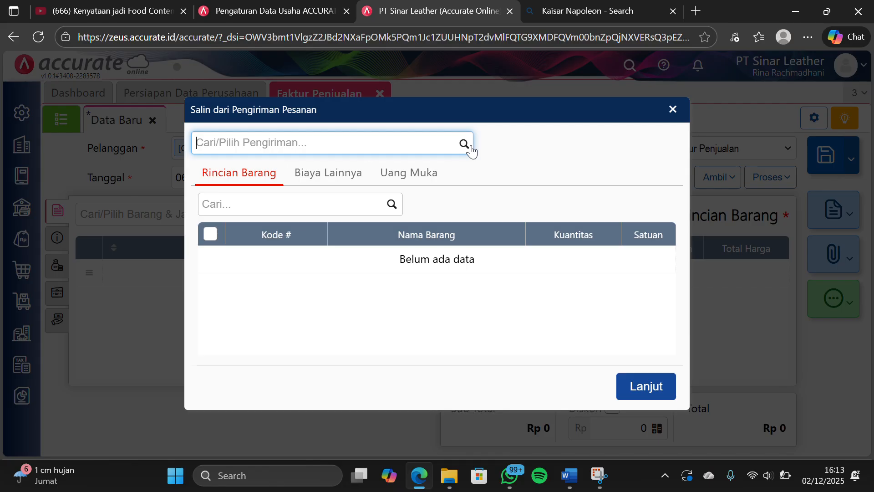
pyautogui.click(416, 179)
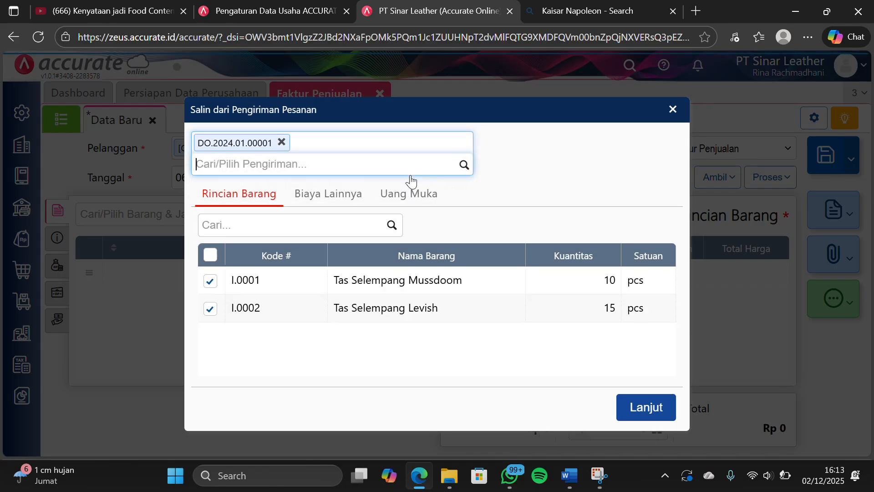
pyautogui.click(639, 411)
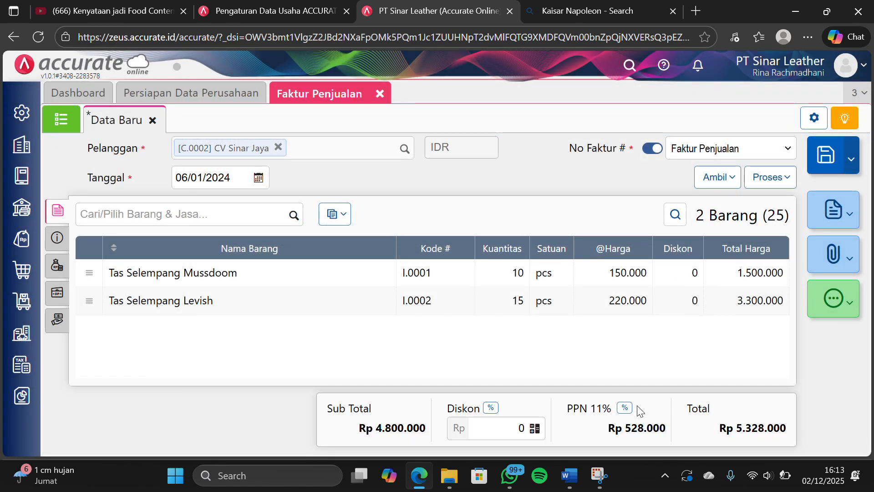
# Check the invoice's other info and other costs, save the CV Sinar Jaya invoice and close the Faktur Penjualan form
pyautogui.click(56, 237)
pyautogui.click(56, 269)
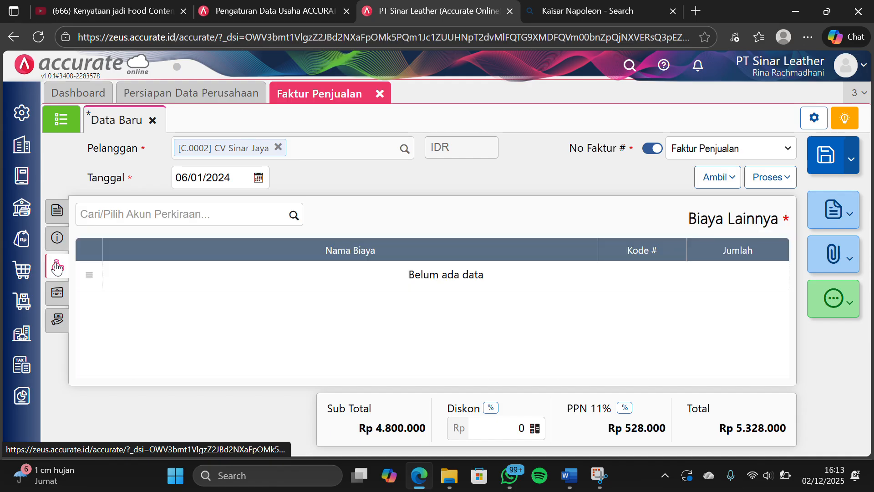
pyautogui.click(58, 213)
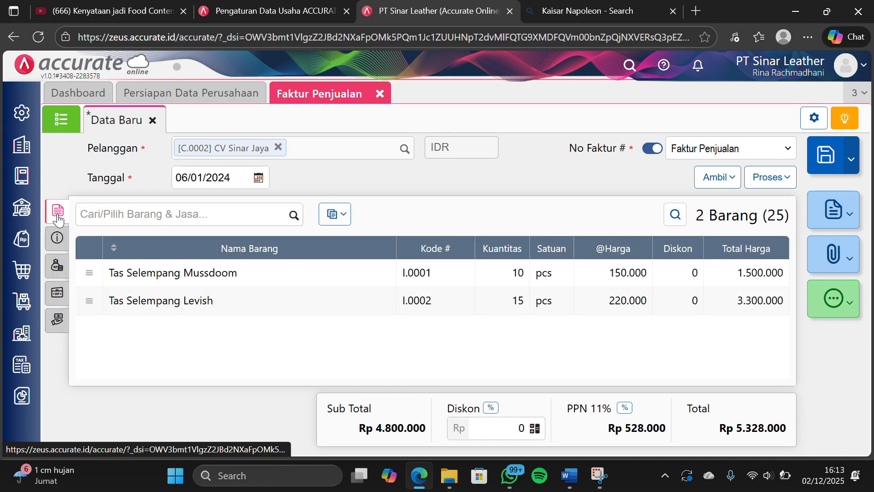
pyautogui.click(363, 26)
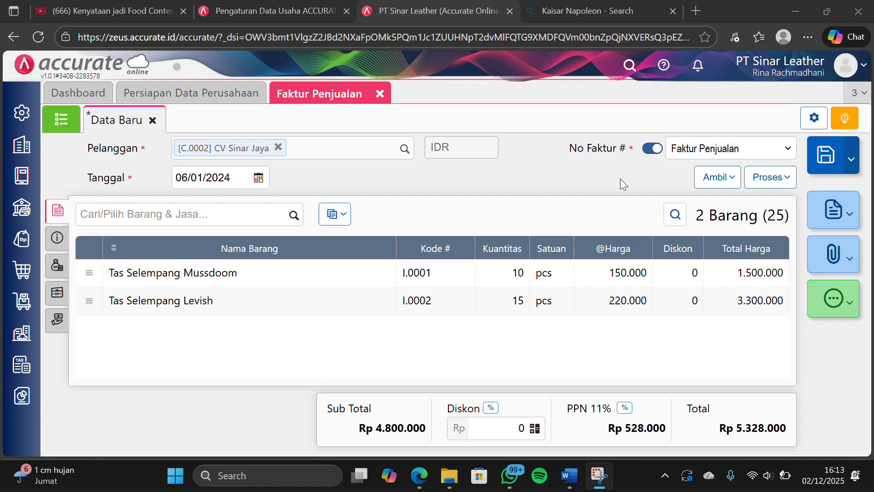
pyautogui.click(828, 157)
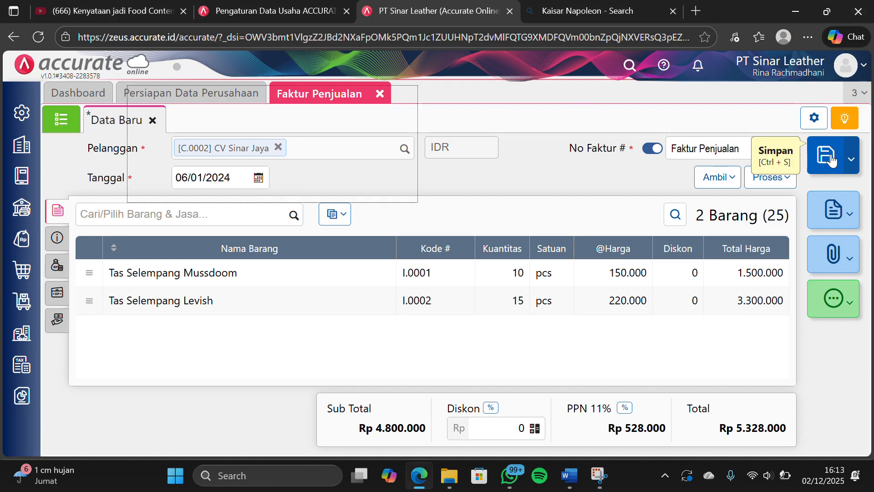
pyautogui.click(380, 94)
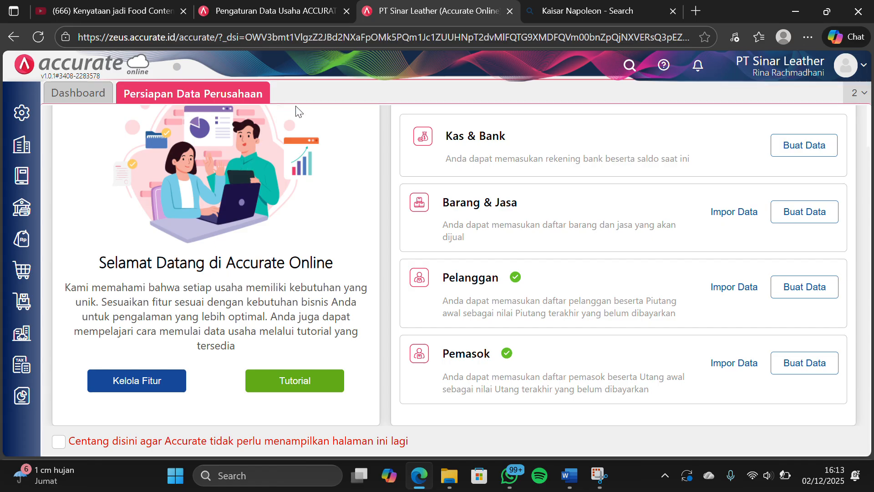
pyautogui.click(361, 22)
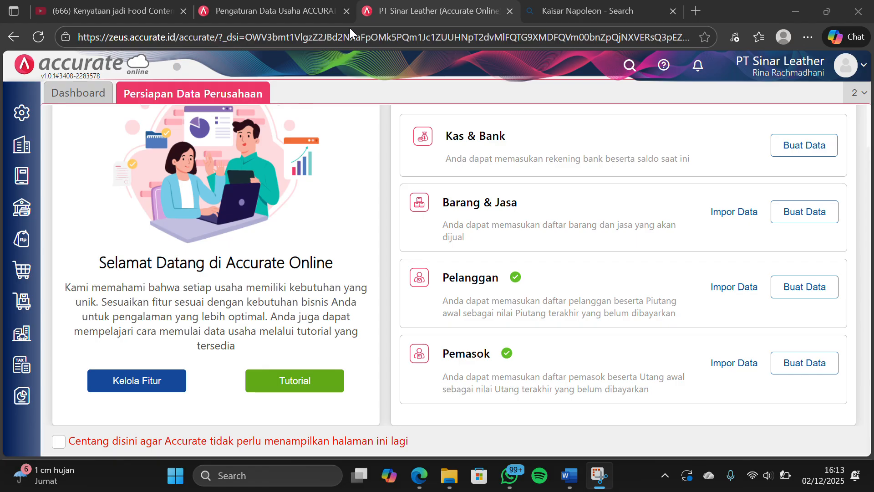
# Start a new sales invoice (Faktur Penjualan) for customer PT Elegan dated 09/01/2024
pyautogui.click(28, 246)
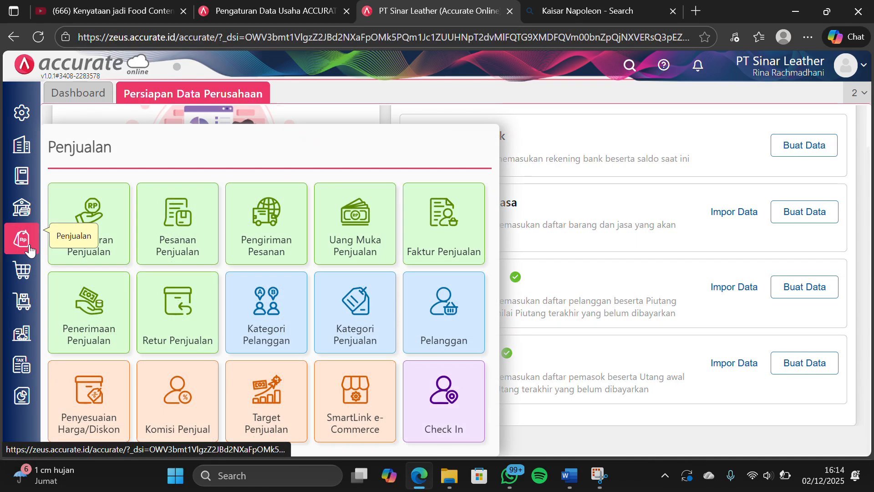
pyautogui.click(433, 240)
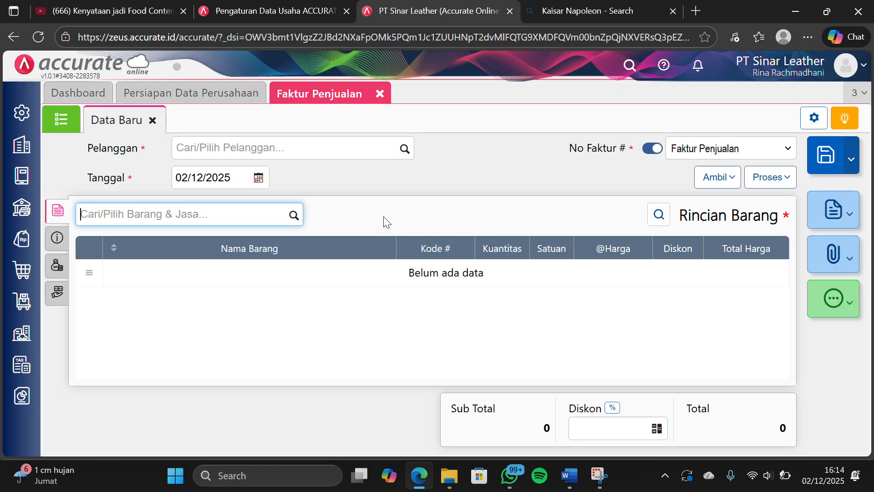
pyautogui.click(404, 149)
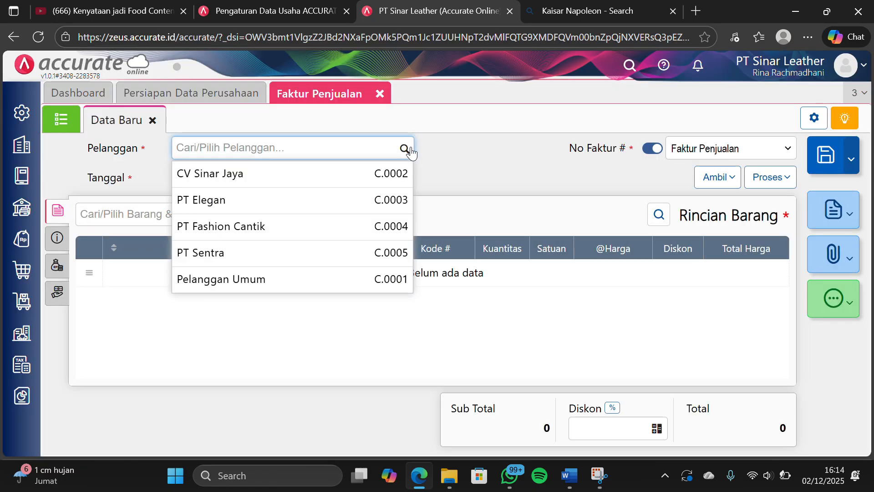
pyautogui.click(273, 211)
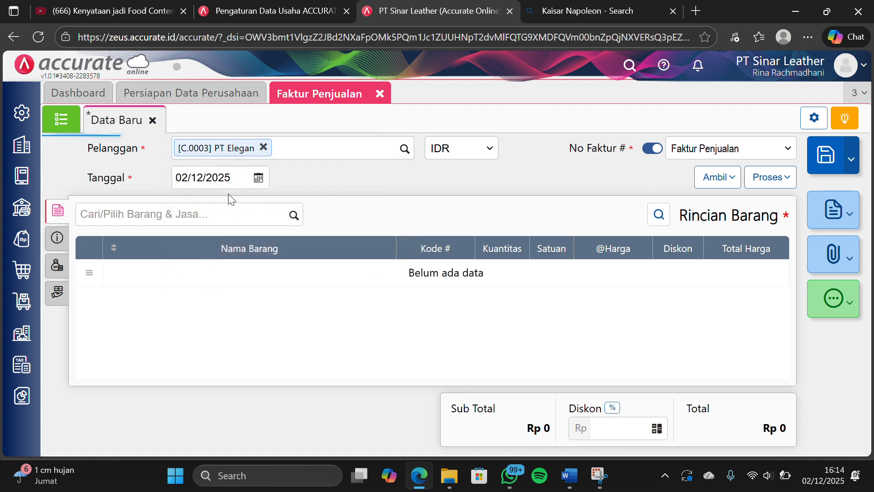
pyautogui.click(237, 180)
pyautogui.write('09/0')
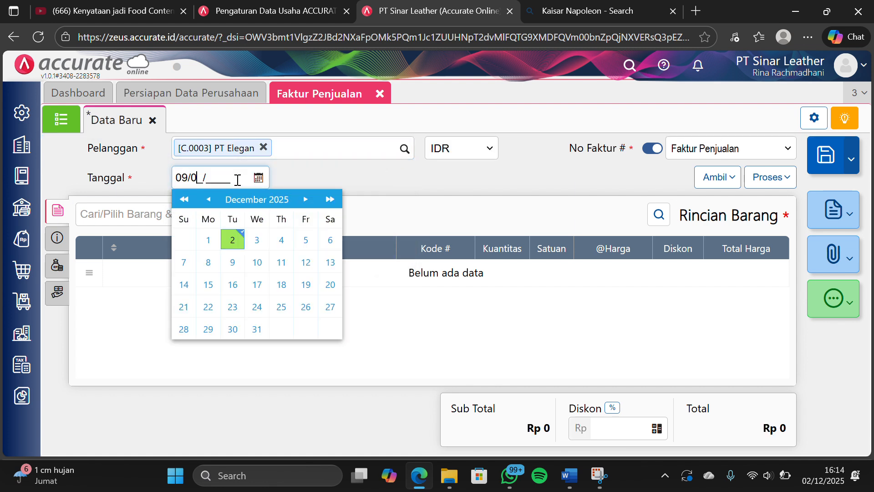
pyautogui.write('1/20')
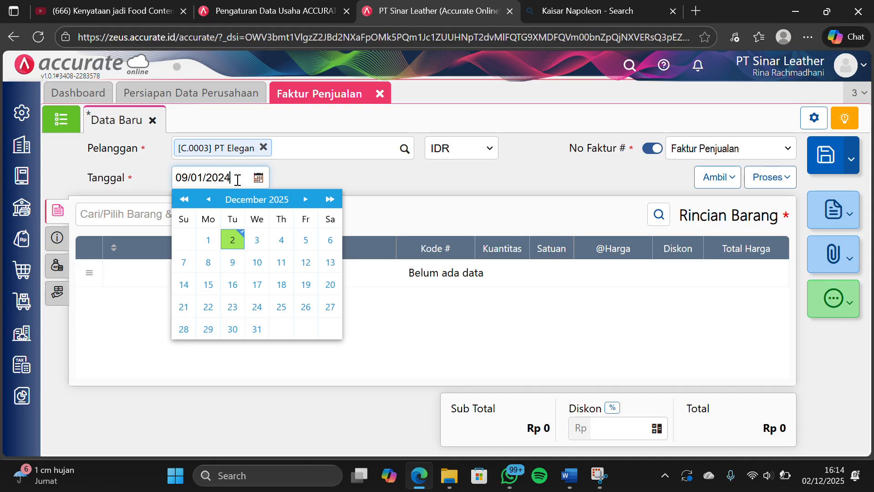
pyautogui.write('24')
pyautogui.click(365, 173)
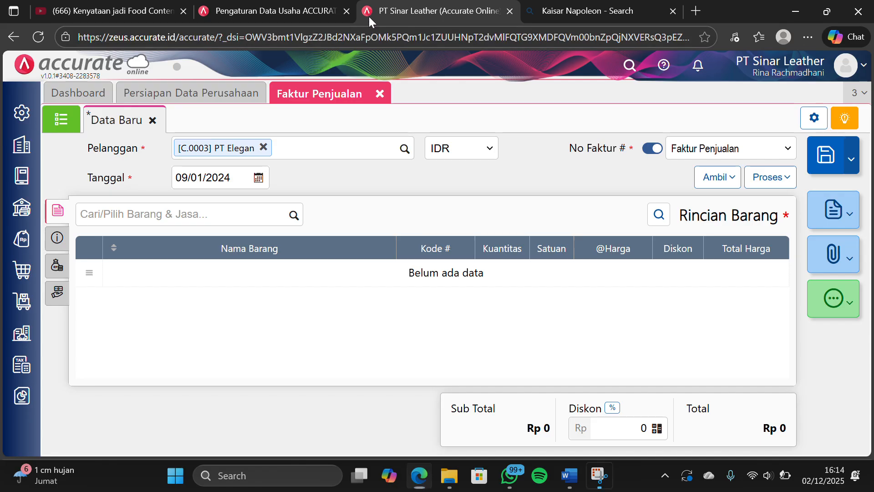
# Add the item Dompet Jims Honey to the PT Elegan invoice with a quantity of 15 pcs
pyautogui.click(293, 215)
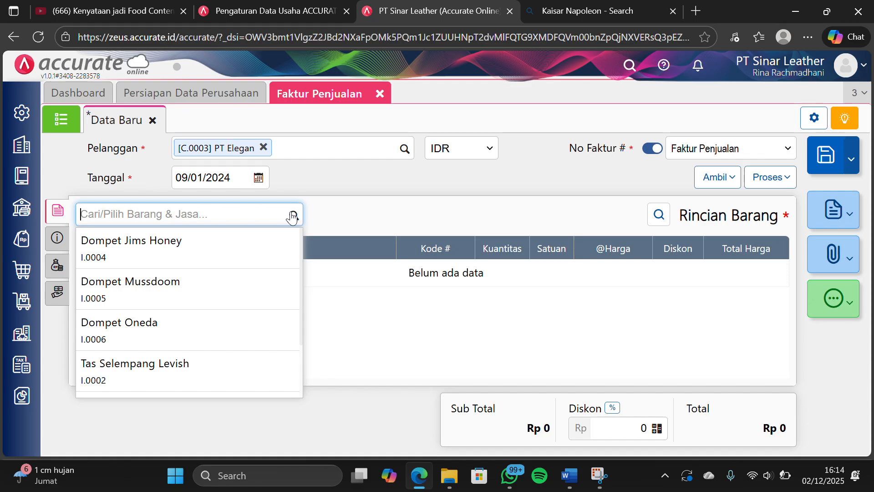
pyautogui.click(221, 263)
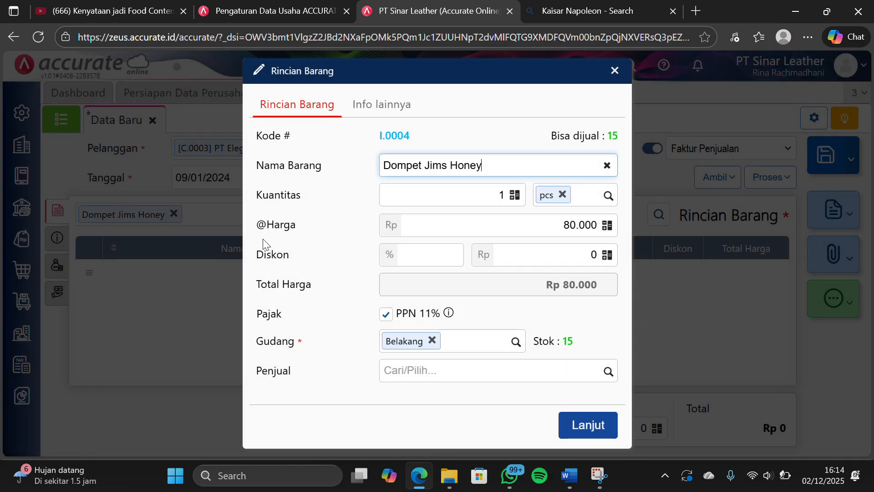
pyautogui.click(505, 194)
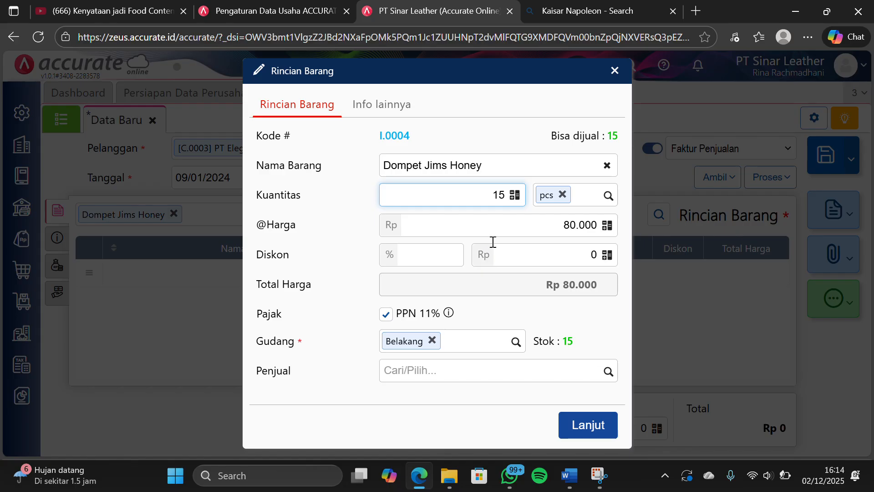
pyautogui.click(494, 313)
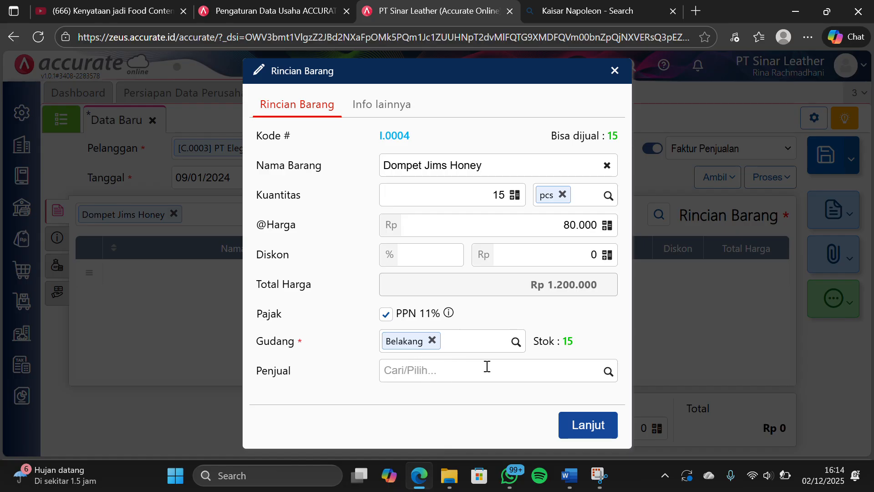
pyautogui.click(562, 427)
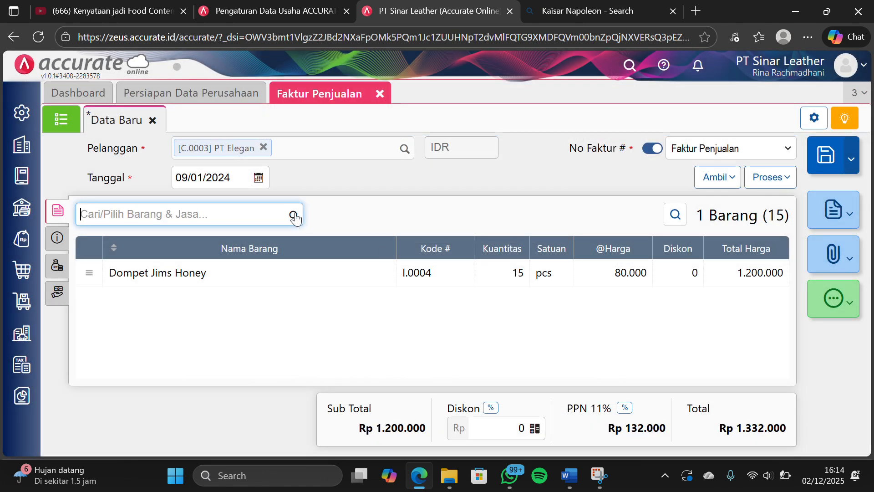
# Add the item Dompet Mussdoom to the PT Elegan invoice with a quantity of 20 pcs
pyautogui.click(295, 216)
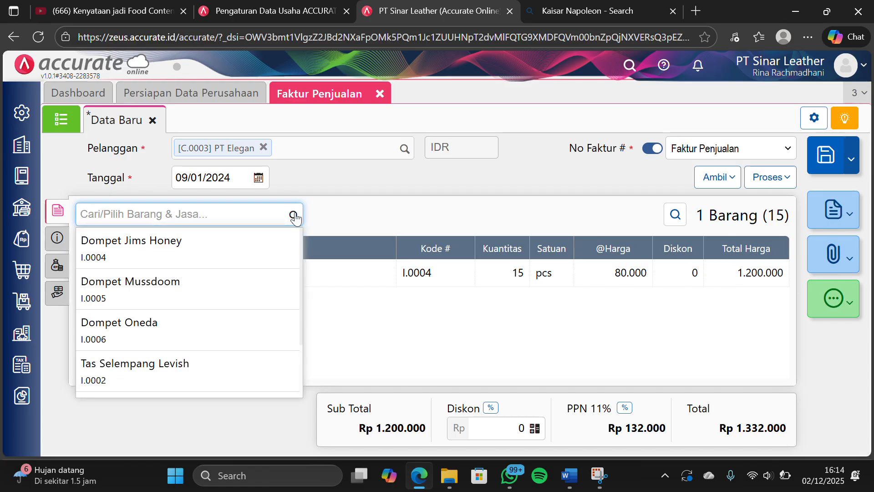
pyautogui.click(155, 295)
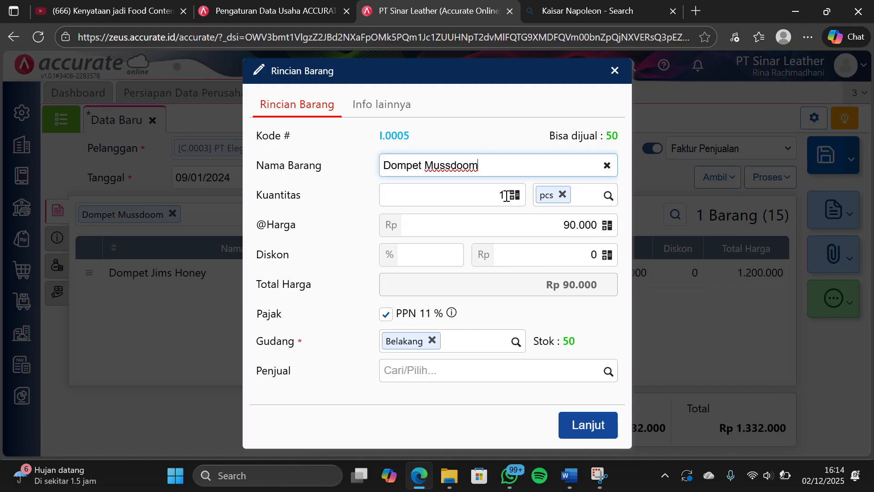
pyautogui.click(505, 195)
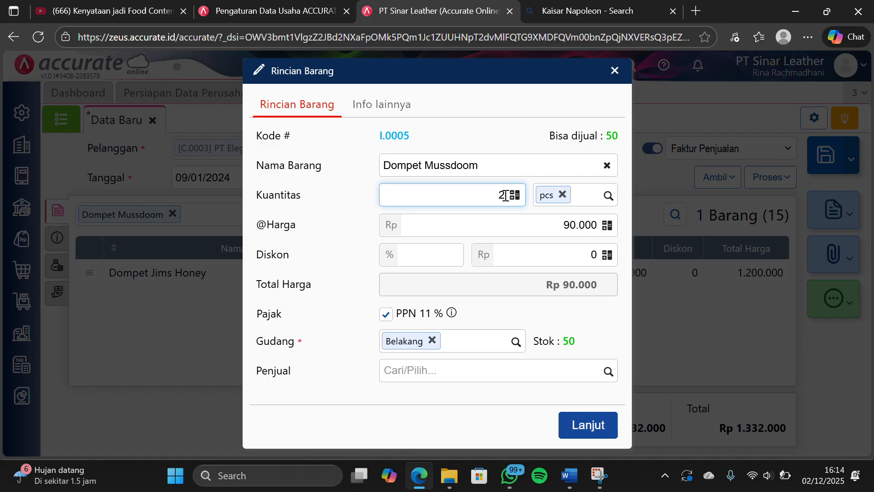
pyautogui.click(358, 275)
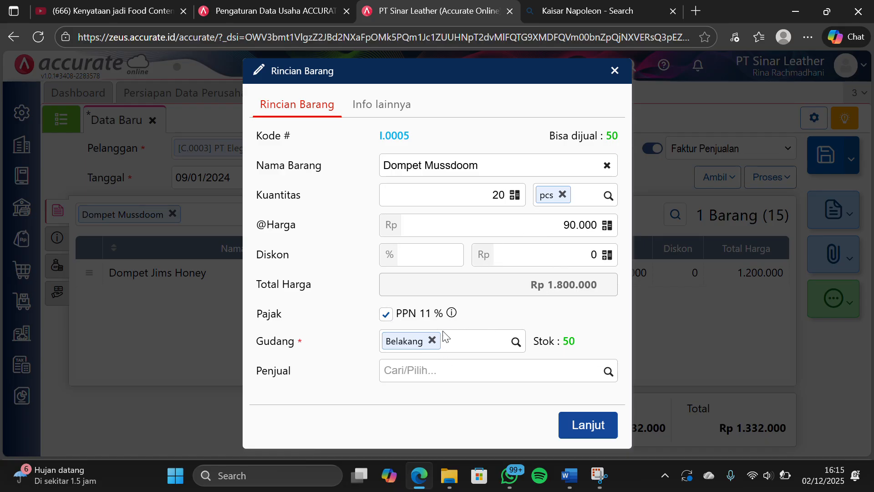
pyautogui.click(574, 426)
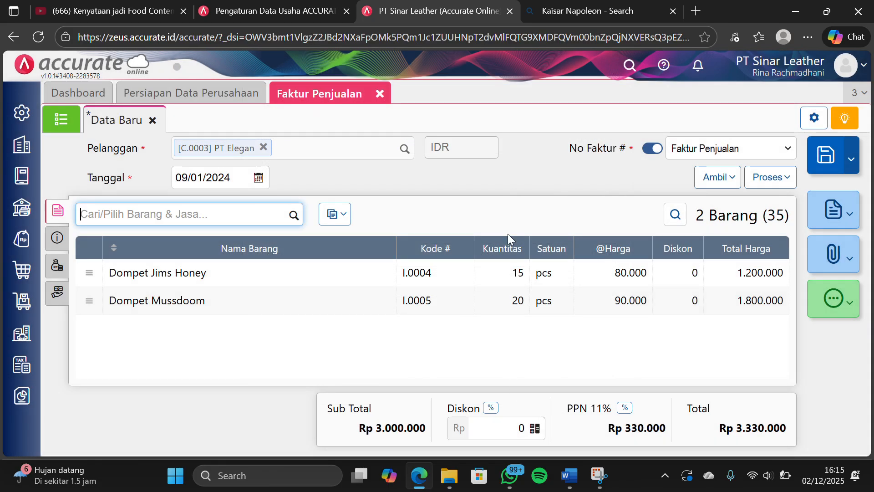
# Check the PT Elegan invoice's other info and add the account Pendapatan Lain-lain as an other cost (Biaya Lainnya)
pyautogui.click(65, 241)
pyautogui.scroll(-2, 214, 277)
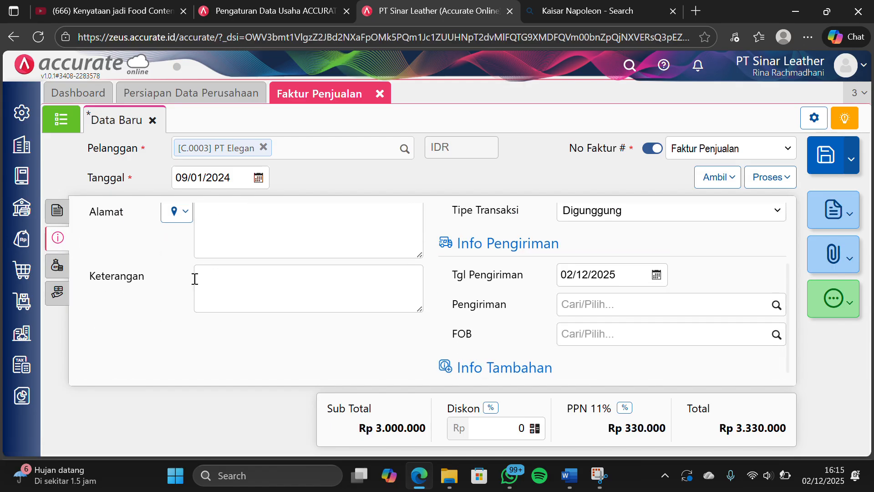
pyautogui.click(58, 265)
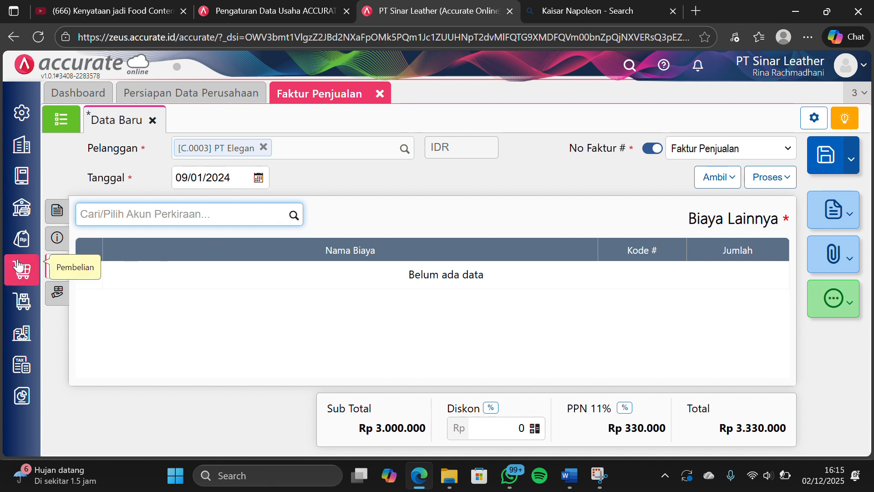
pyautogui.click(293, 216)
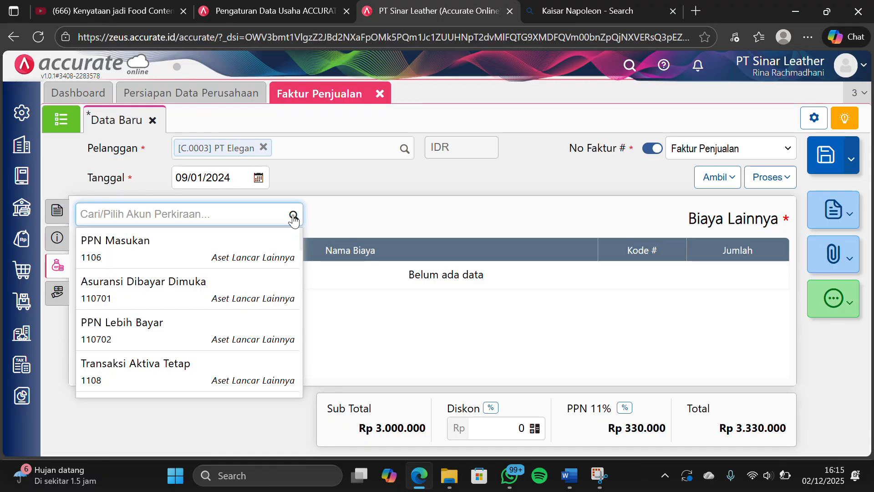
pyautogui.write('pend')
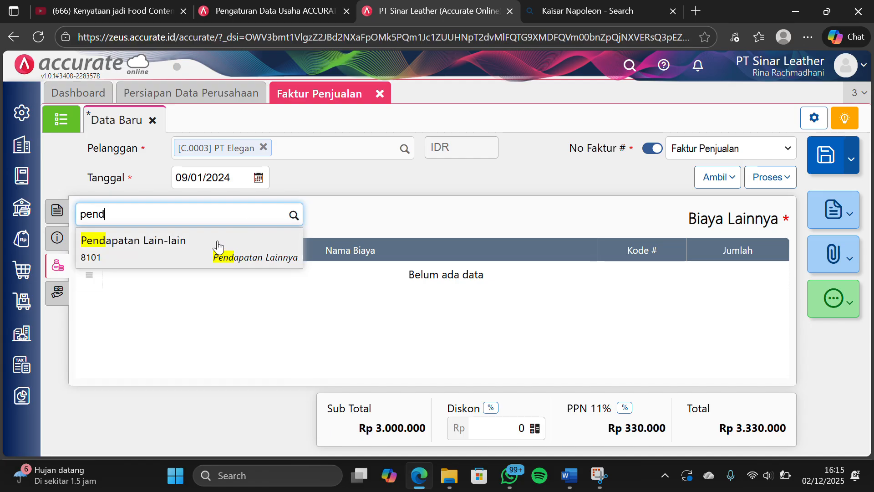
pyautogui.click(214, 248)
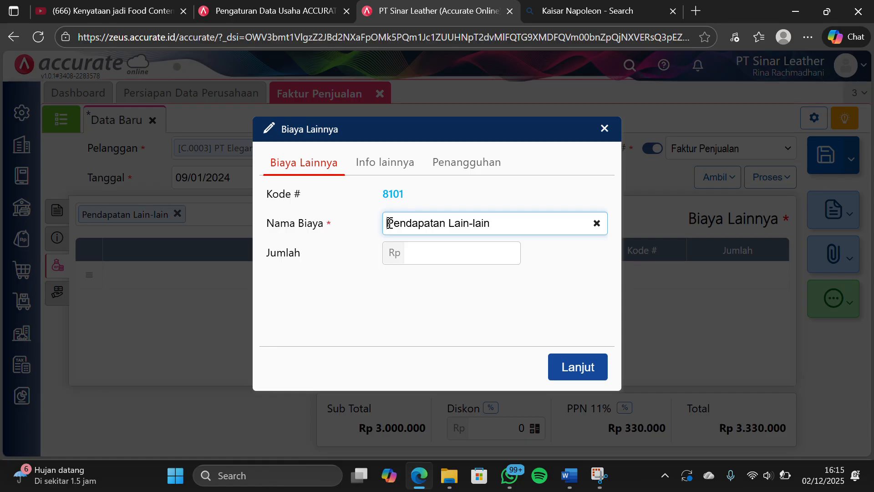
# Rename the other cost as Biaya angkut, set its amount to Rp 100.000 and add it to the invoice
pyautogui.moveTo(388, 223); pyautogui.dragTo(491, 220)
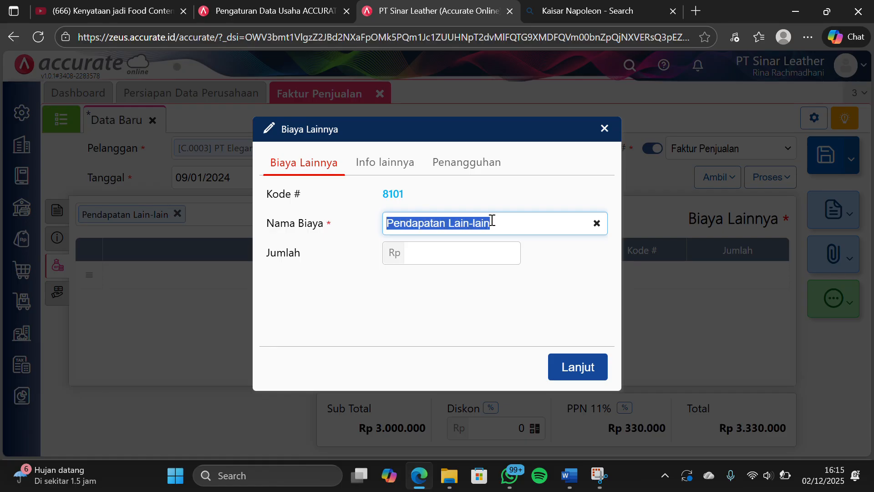
pyautogui.write('B')
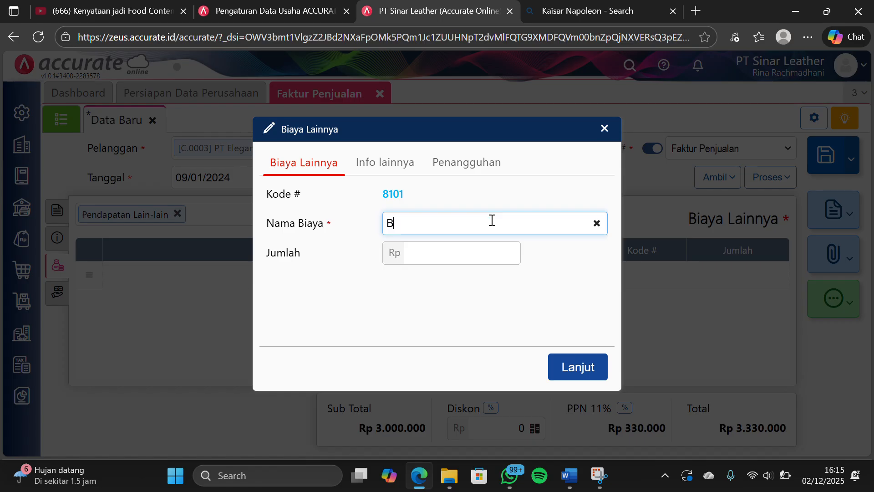
pyautogui.write('iaya angkut')
pyautogui.click(477, 257)
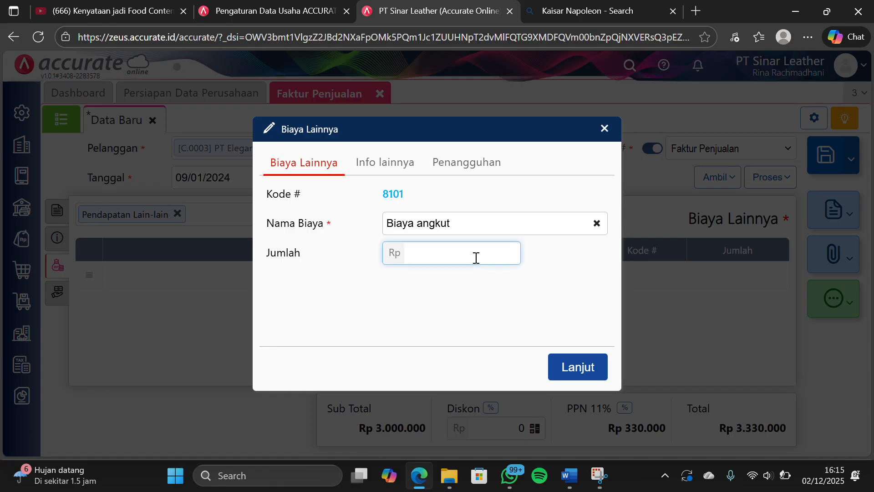
pyautogui.write('100.000')
pyautogui.click(571, 313)
pyautogui.click(573, 367)
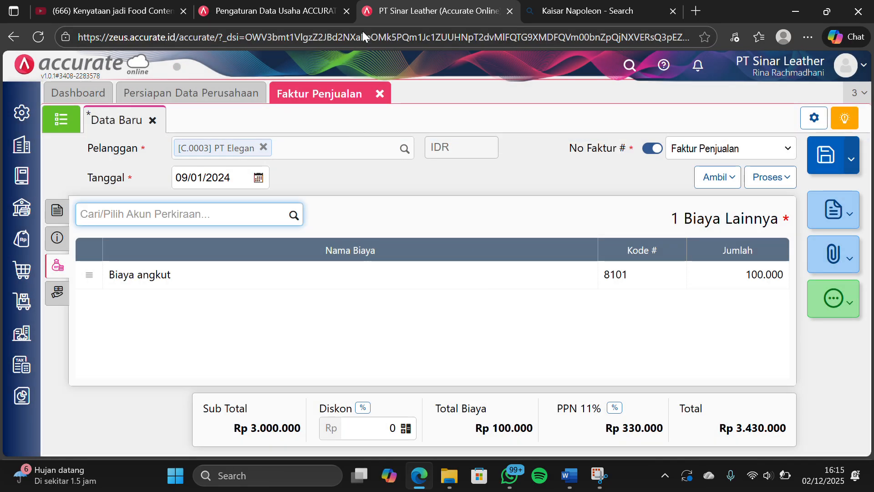
pyautogui.click(363, 29)
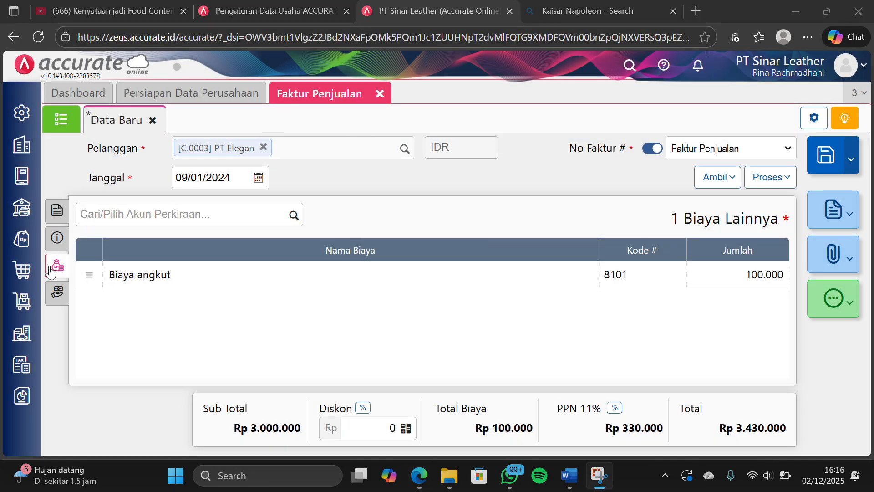
# Review the PT Elegan invoice's sections and process the invoice into a sales receipt (Penerimaan Penjualan)
pyautogui.click(58, 287)
pyautogui.click(57, 265)
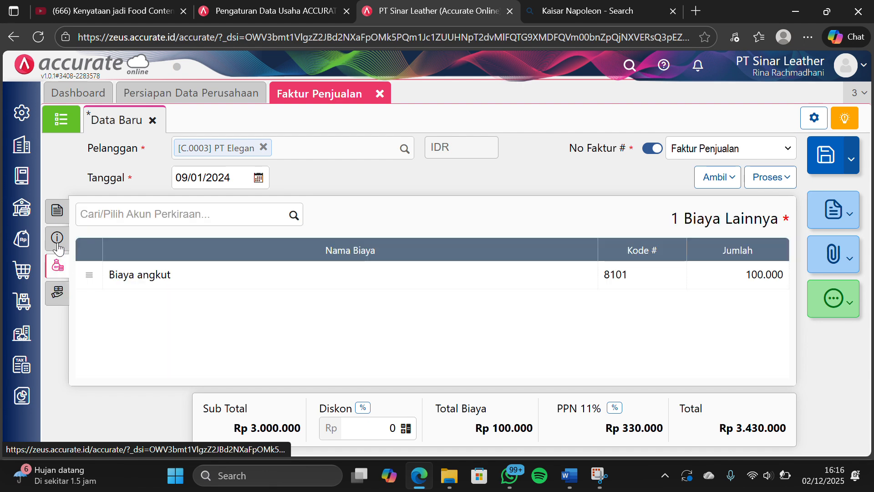
pyautogui.click(57, 237)
pyautogui.click(58, 211)
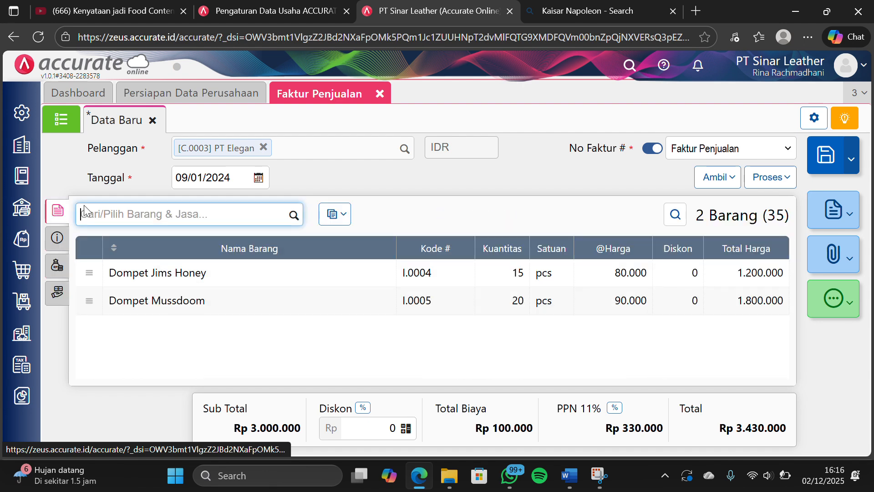
pyautogui.click(770, 180)
pyautogui.click(720, 205)
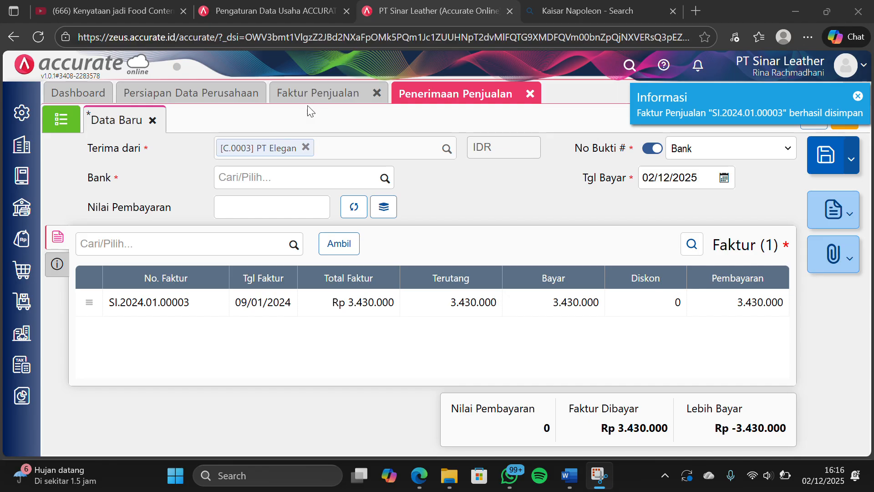
# Set the receipt's bank to Bank Mandiri IDR and payment date to 09/01/2024, and calculate the payment value from the invoice
pyautogui.click(385, 181)
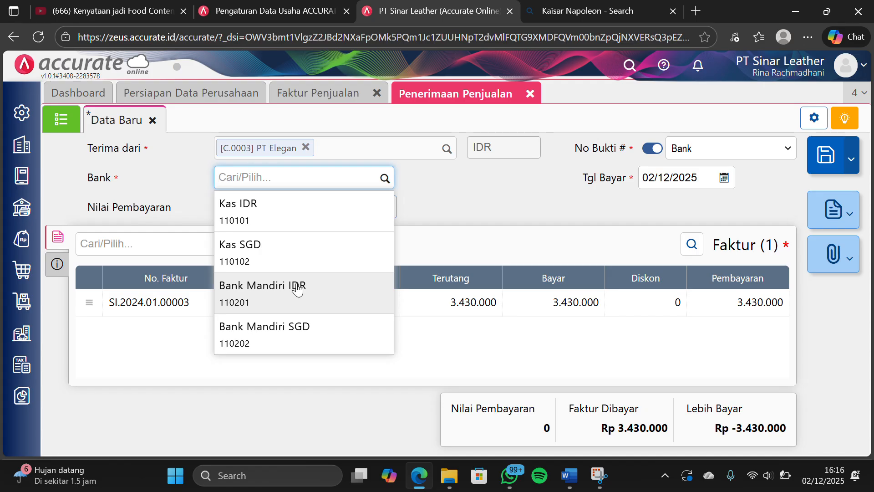
pyautogui.click(297, 288)
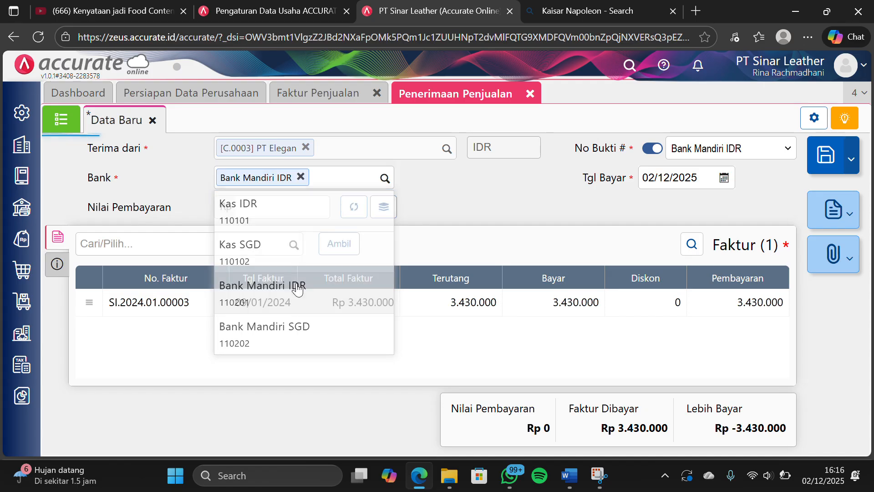
pyautogui.click(704, 184)
pyautogui.write('09/01/20')
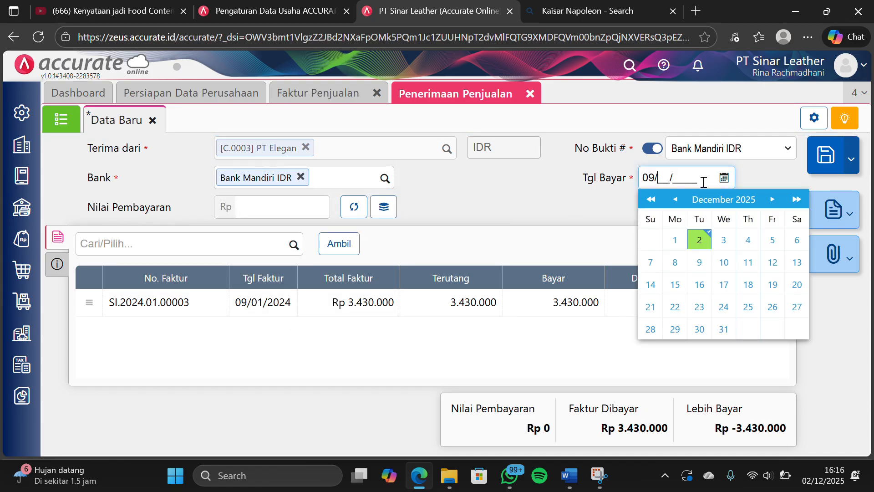
pyautogui.write('24')
pyautogui.click(535, 176)
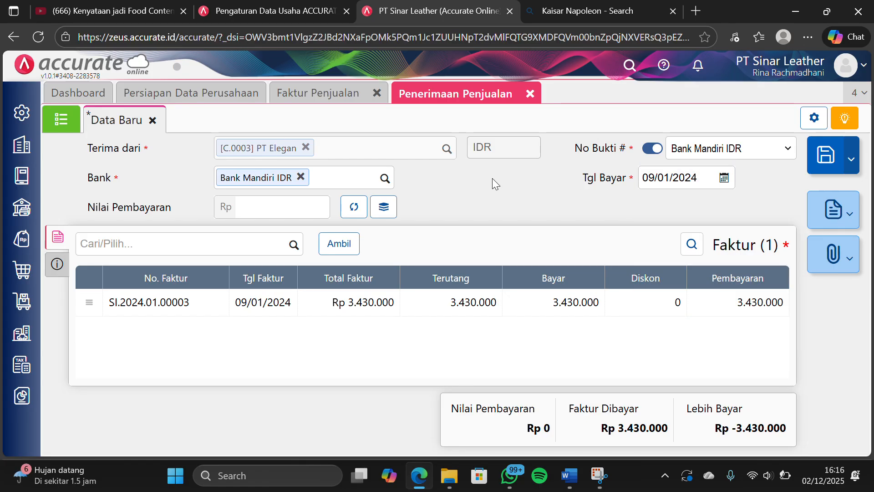
pyautogui.click(358, 213)
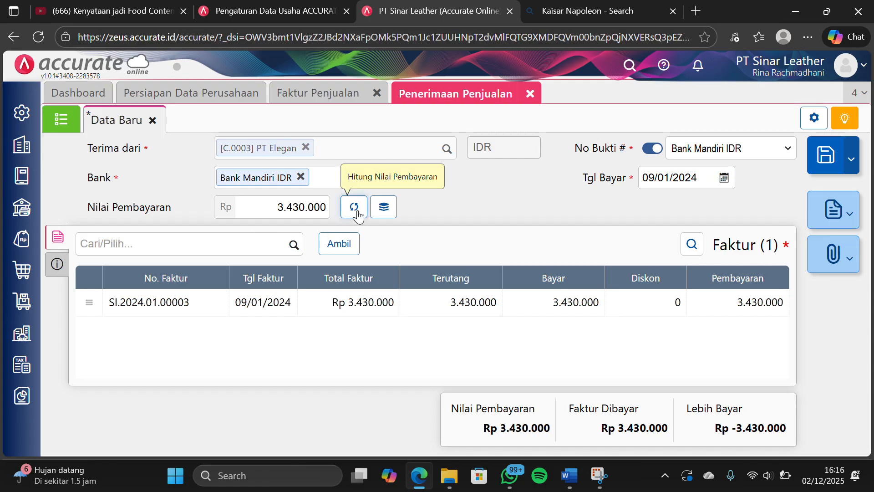
# Set the receipt's payment method (Metode Bayar) to Transfer Bank and return to its invoice details
pyautogui.click(57, 264)
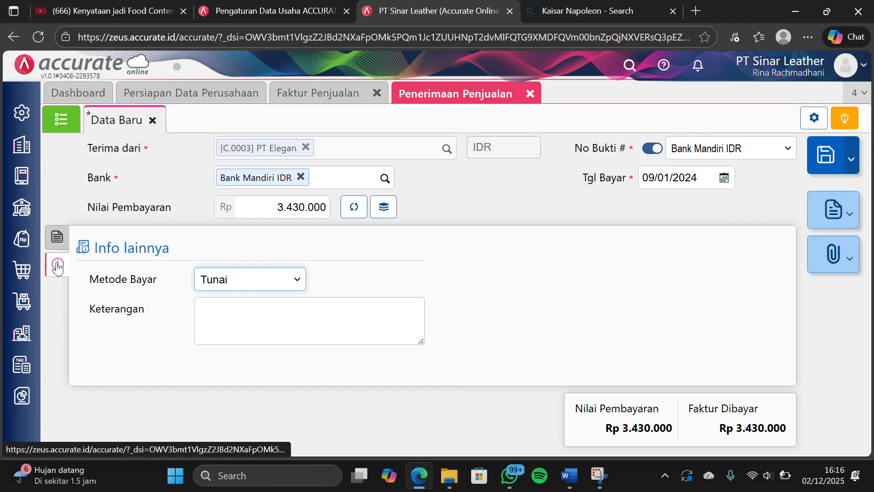
pyautogui.click(209, 284)
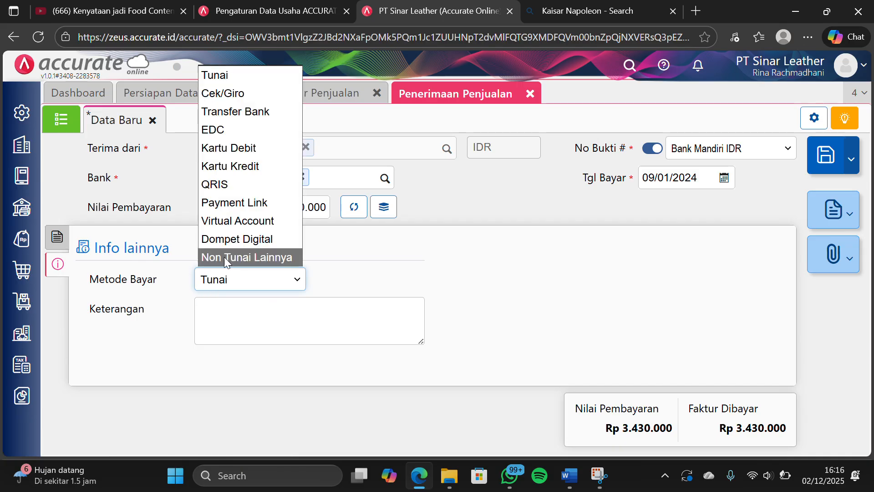
pyautogui.click(273, 114)
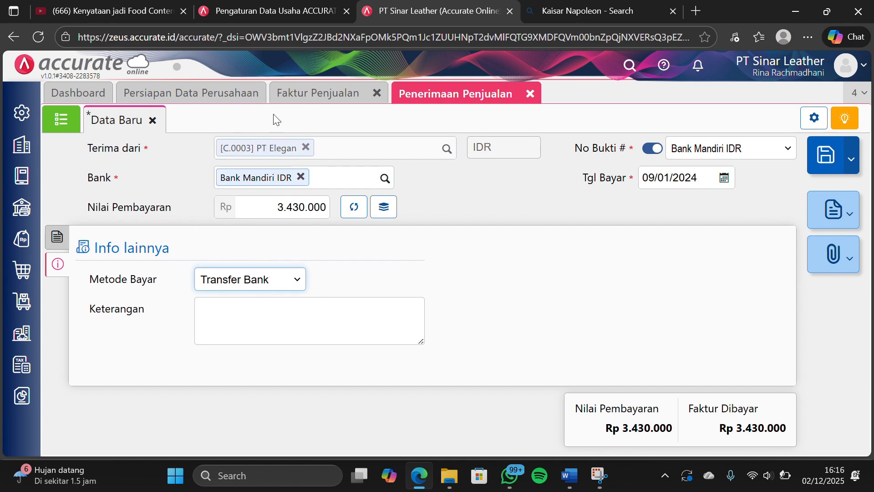
pyautogui.click(57, 236)
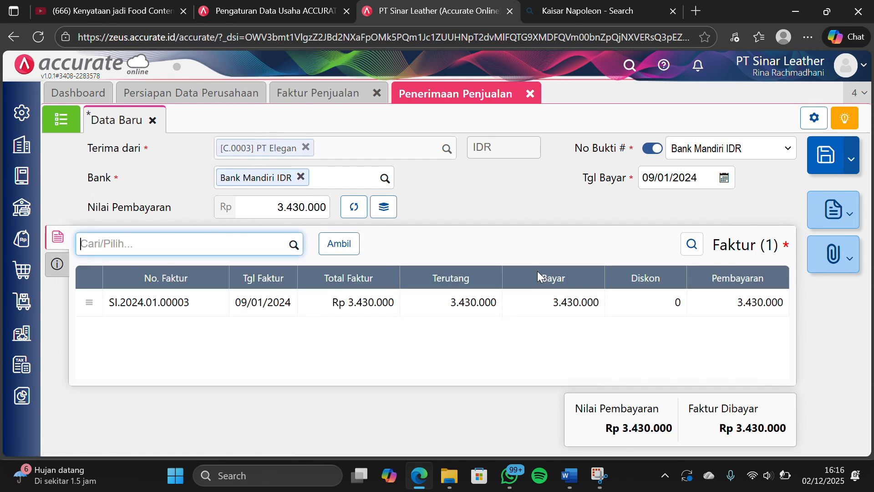
pyautogui.click(513, 210)
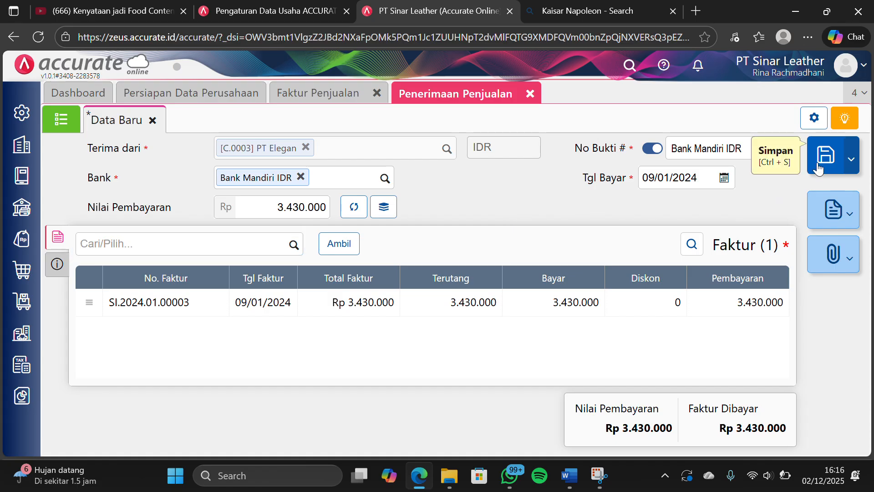
# Save the PT Elegan receipt and close the Penerimaan Penjualan and Faktur Penjualan forms
pyautogui.click(818, 164)
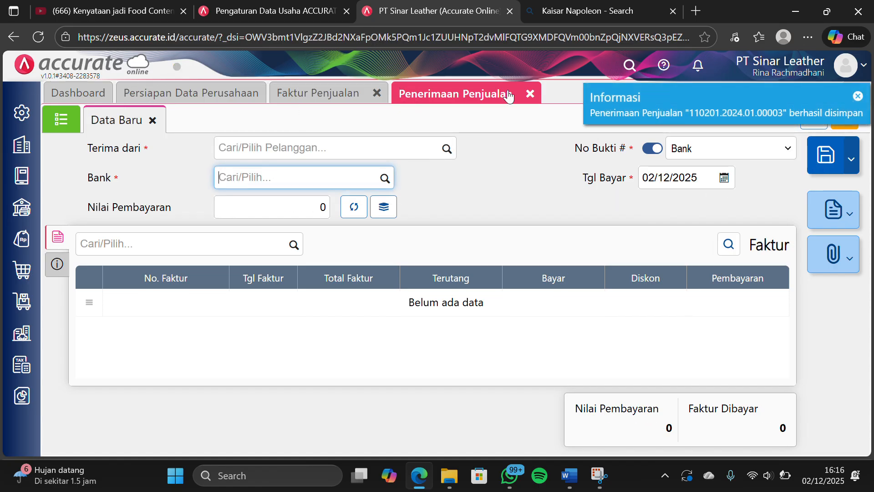
pyautogui.click(531, 93)
pyautogui.click(378, 93)
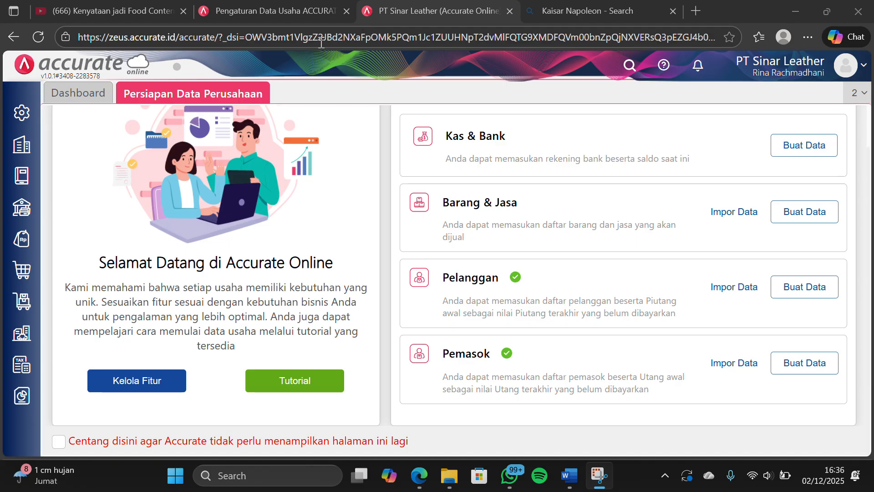
# Start a new Barang & Jasa item named Paket Fashion with the item type Grup
pyautogui.click(38, 293)
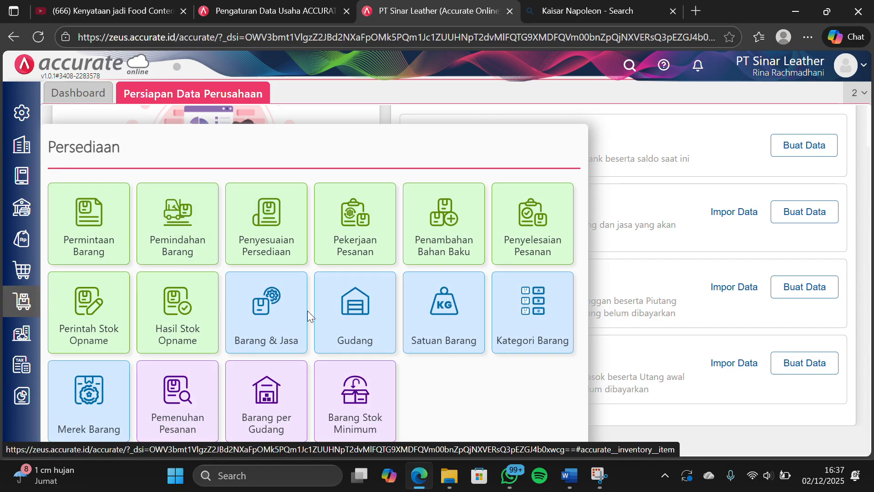
pyautogui.click(264, 308)
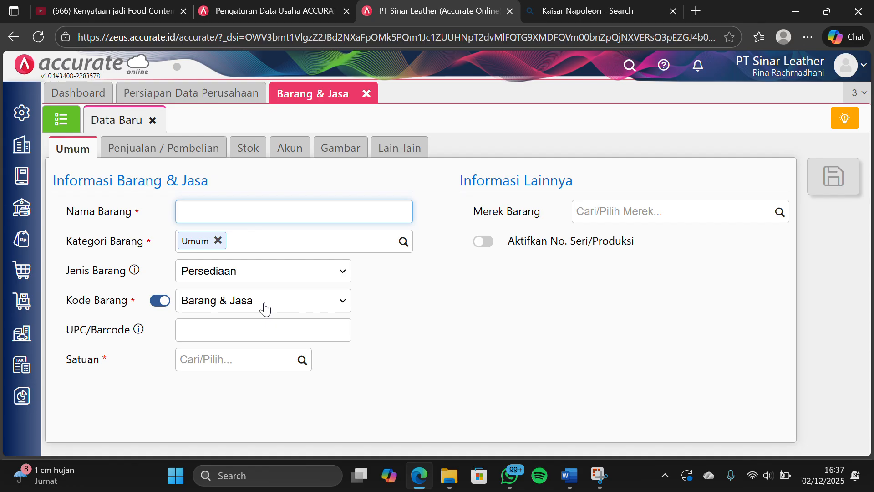
pyautogui.write('Paket Fashion')
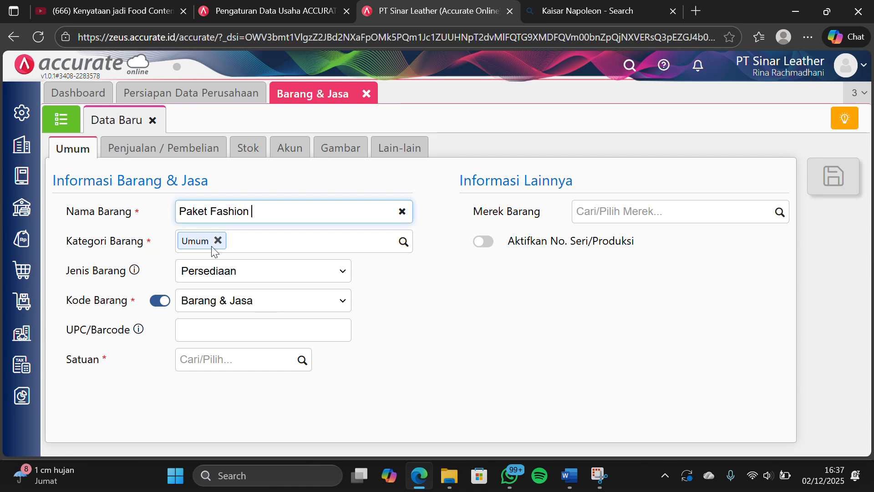
pyautogui.click(340, 277)
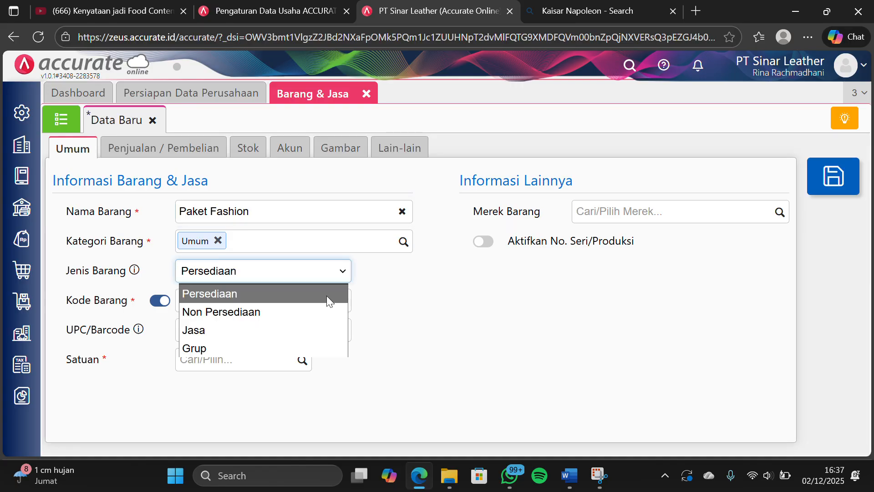
pyautogui.click(289, 348)
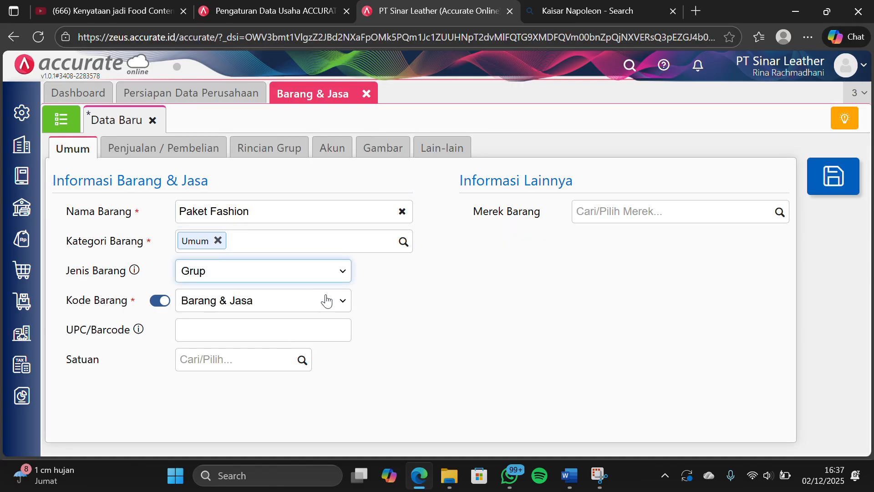
# Create the new unit Paket and assign it as the unit (Satuan) of Paket Fashion
pyautogui.click(340, 300)
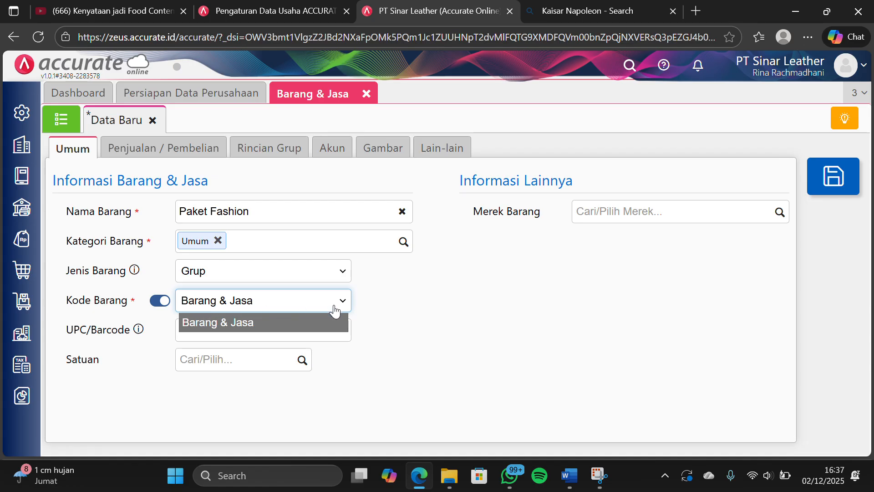
pyautogui.click(301, 361)
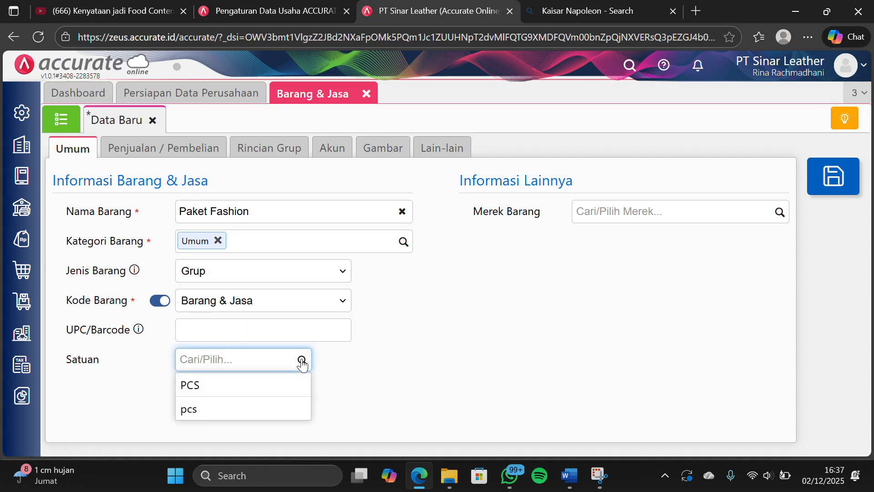
pyautogui.write('Paket')
pyautogui.click(400, 361)
pyautogui.click(308, 361)
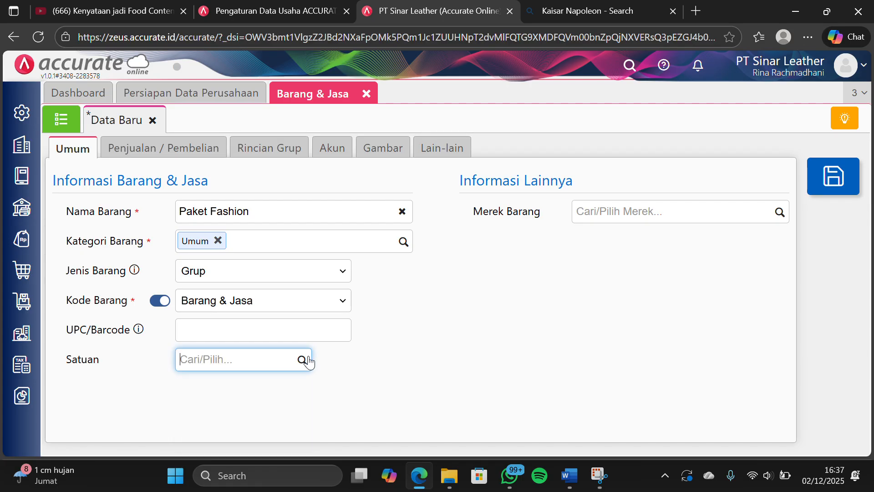
pyautogui.write('Paket')
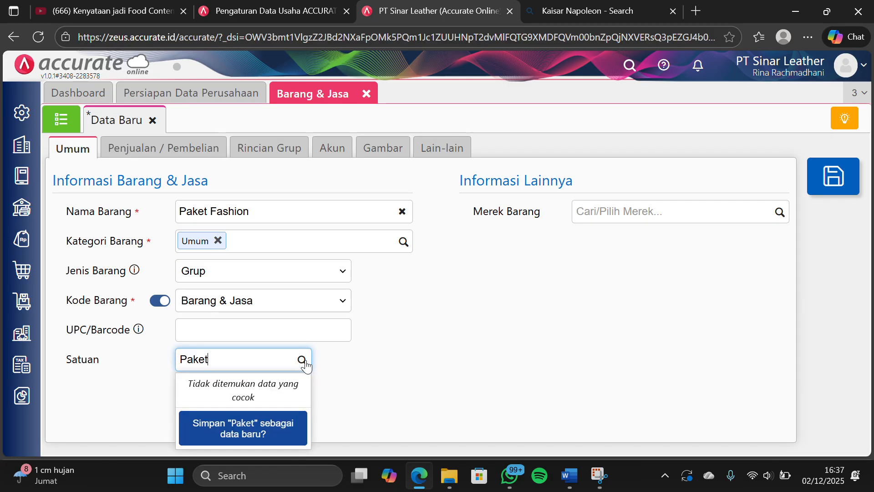
pyautogui.click(259, 444)
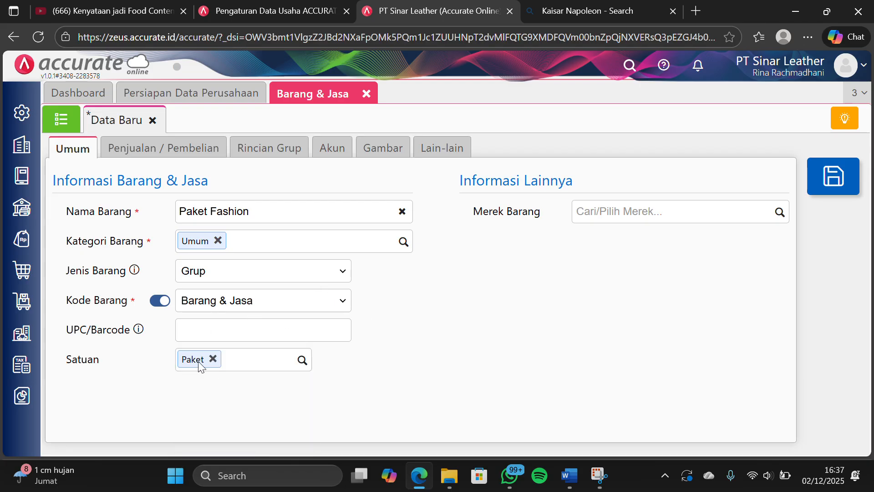
# Turn off Harga dari rincian grup, set the default selling price to 190.000 per Paket, and assign Pajak Pertambahan Nilai as the PPN
pyautogui.click(200, 150)
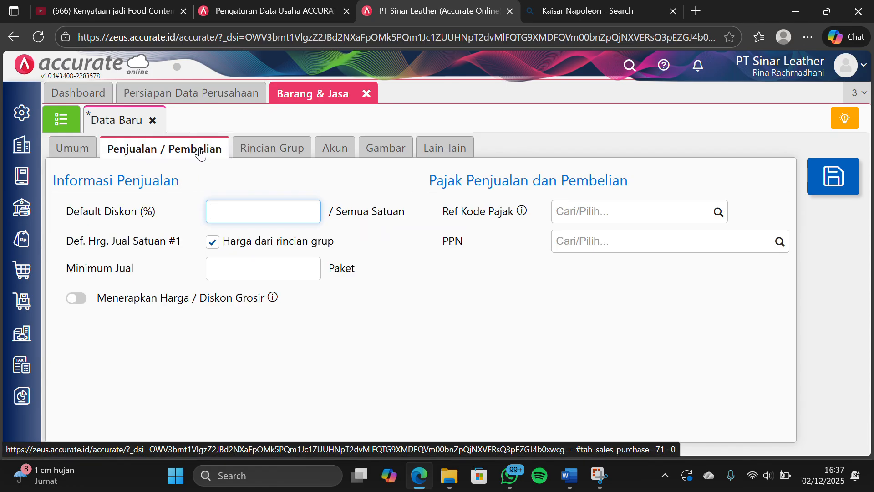
pyautogui.click(213, 244)
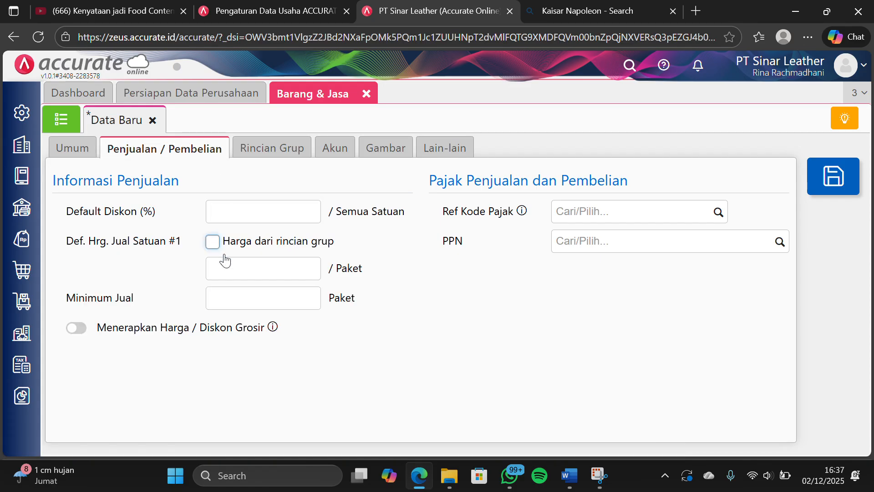
pyautogui.click(250, 276)
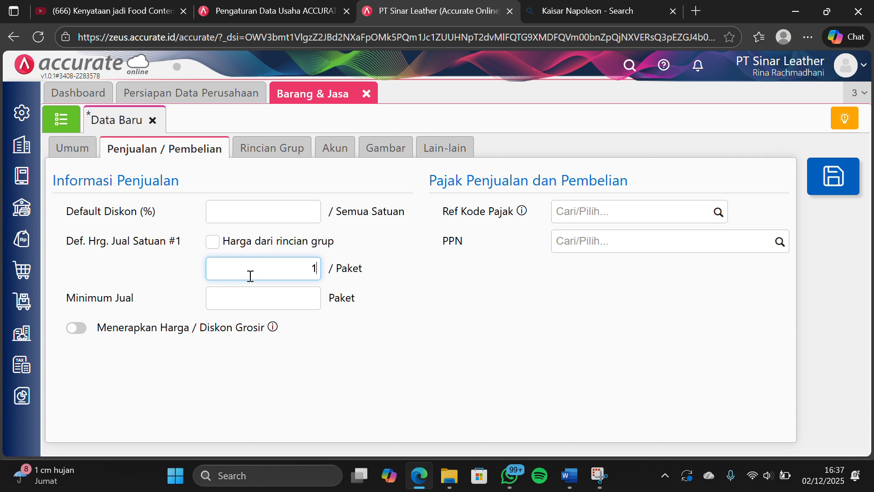
pyautogui.write('190.000')
pyautogui.click(454, 291)
pyautogui.click(778, 242)
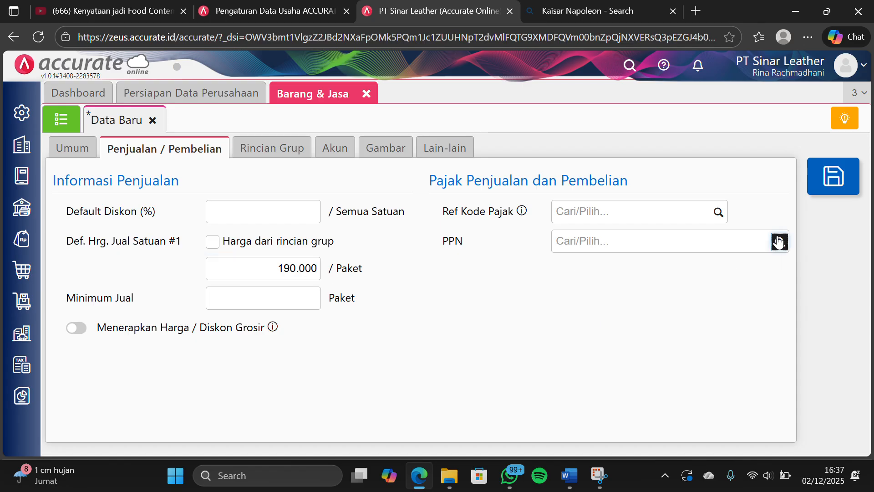
pyautogui.click(685, 280)
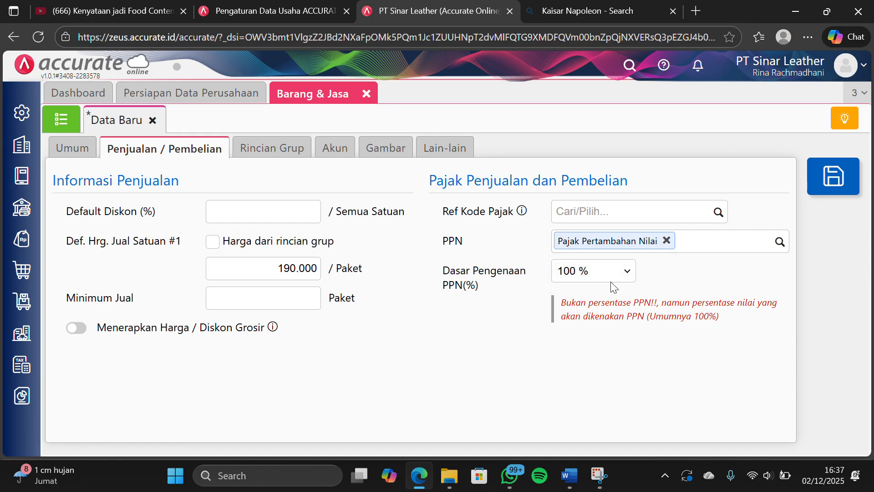
# Add 1 pcs of Tas Selempang Mussdoom to the group details (Rincian Grup) of Paket Fashion
pyautogui.click(290, 155)
pyautogui.click(340, 208)
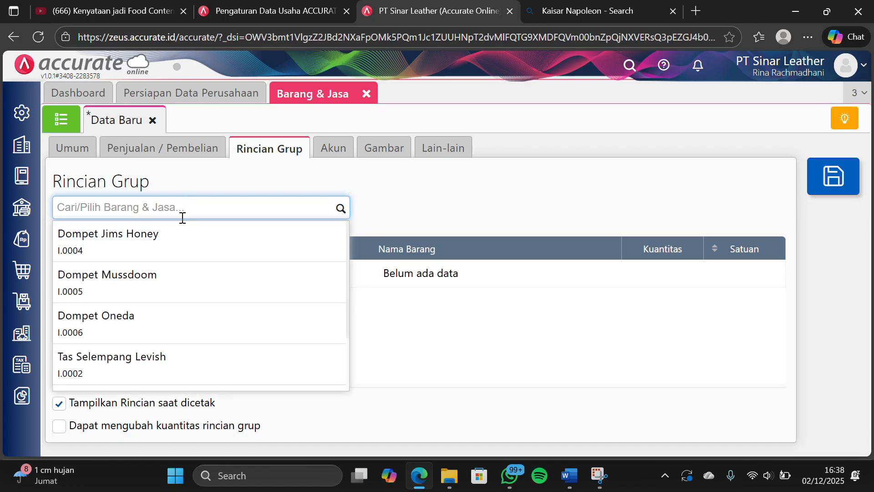
pyautogui.write('tas s')
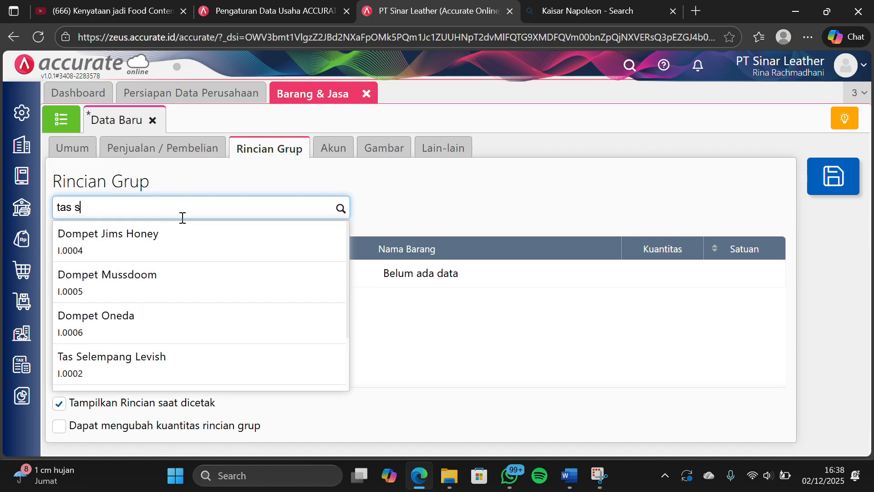
pyautogui.write('elem')
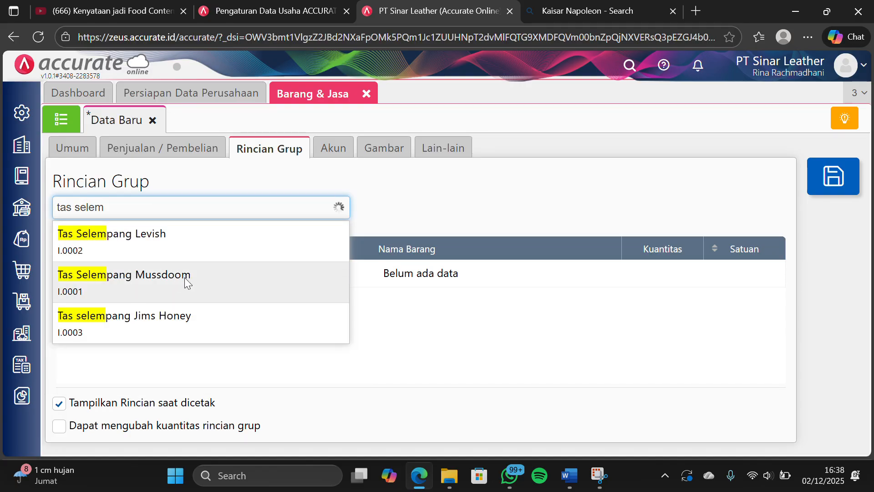
pyautogui.click(184, 278)
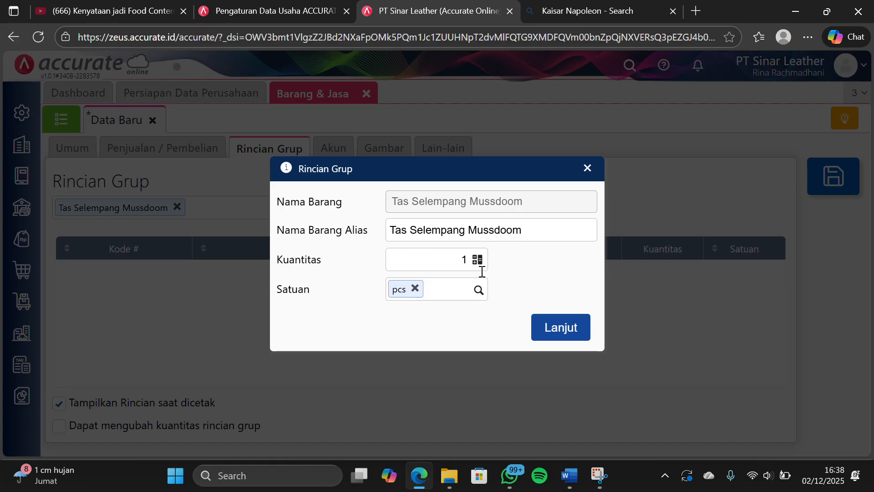
pyautogui.click(549, 324)
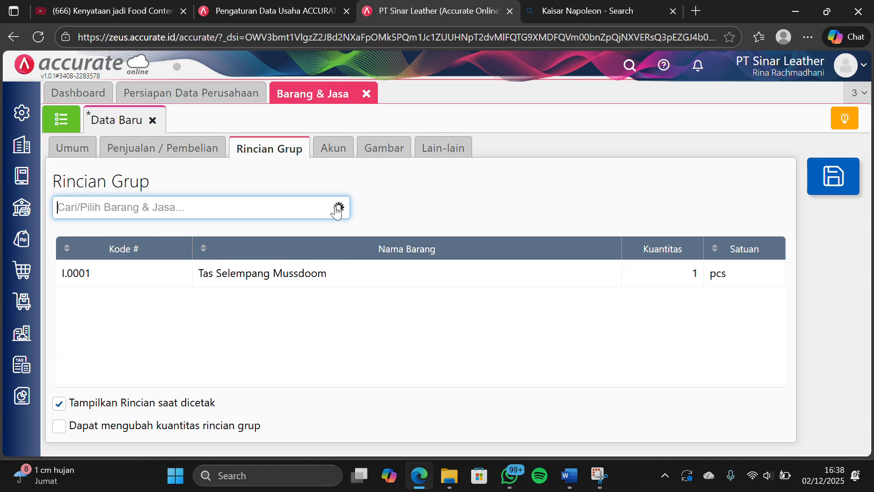
# Add 1 pcs of Dompet Mussdoom as the second component of the Paket Fashion group
pyautogui.click(338, 209)
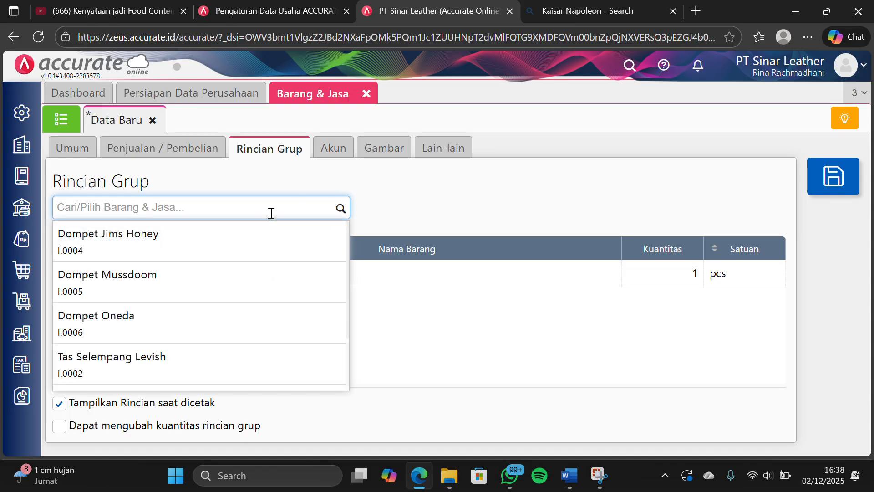
pyautogui.click(200, 285)
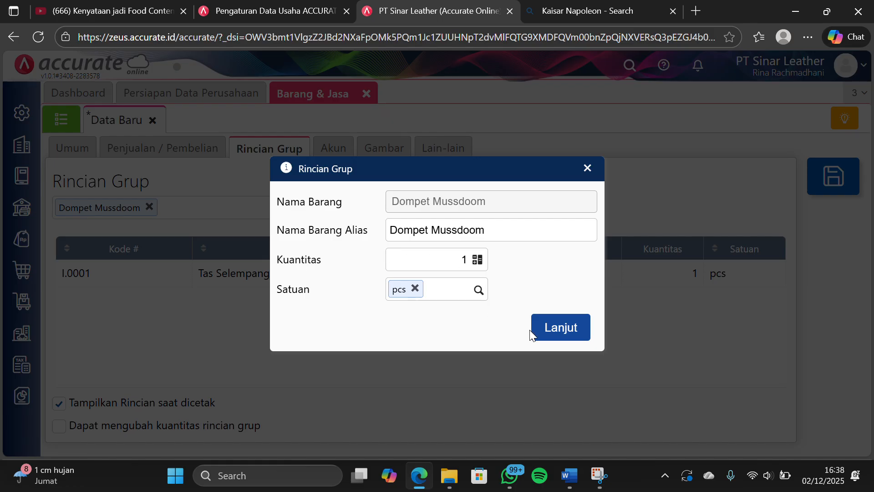
pyautogui.click(546, 328)
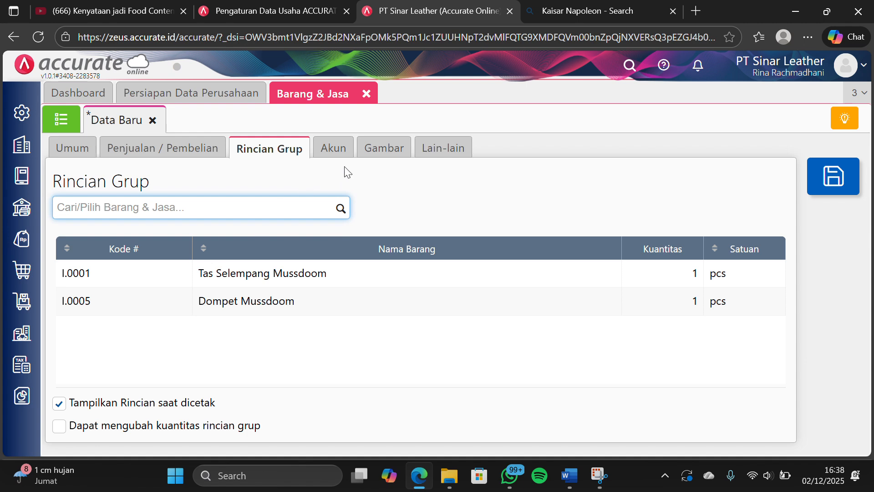
# Review the remaining sections of Paket Fashion, then save the item and close Barang & Jasa
pyautogui.click(333, 148)
pyautogui.click(295, 150)
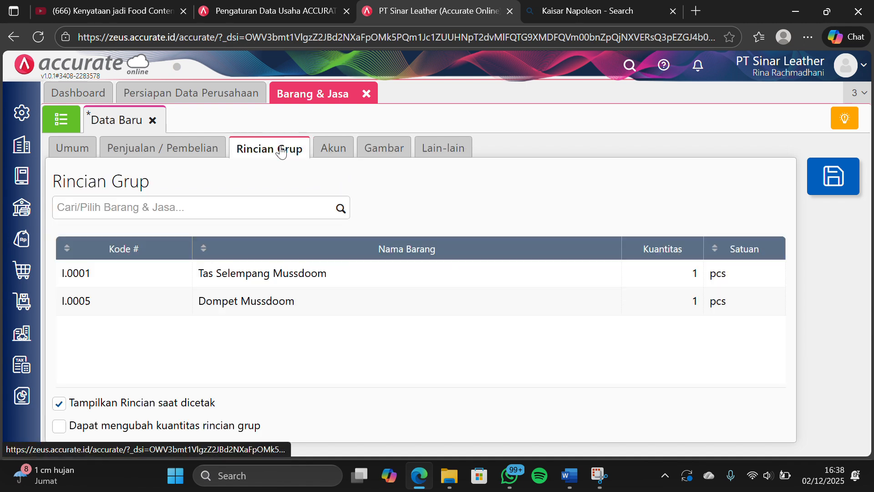
pyautogui.click(383, 148)
pyautogui.click(454, 155)
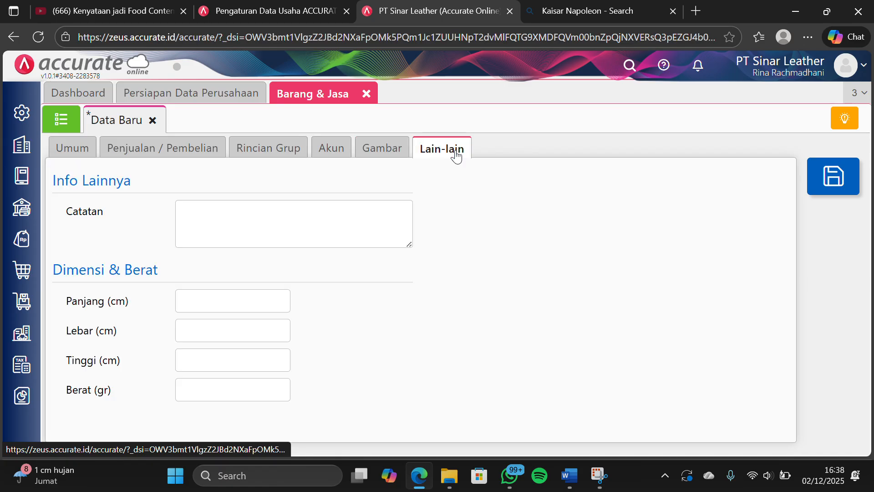
pyautogui.click(288, 157)
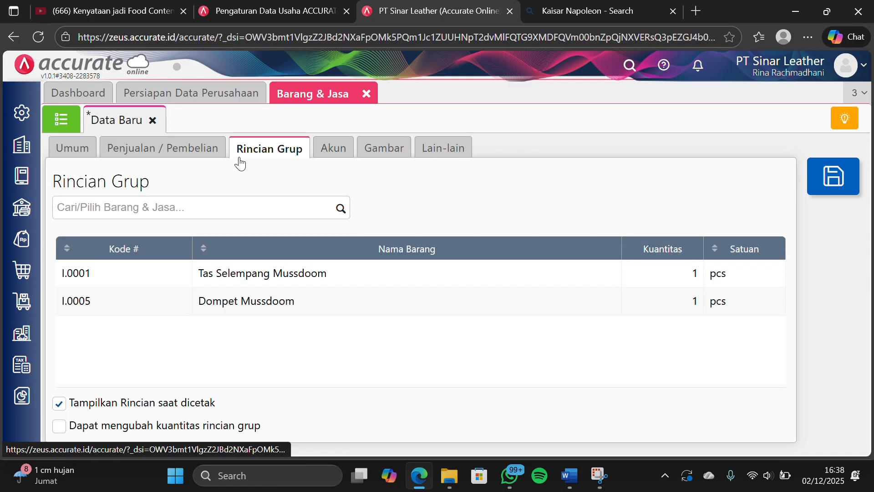
pyautogui.click(214, 153)
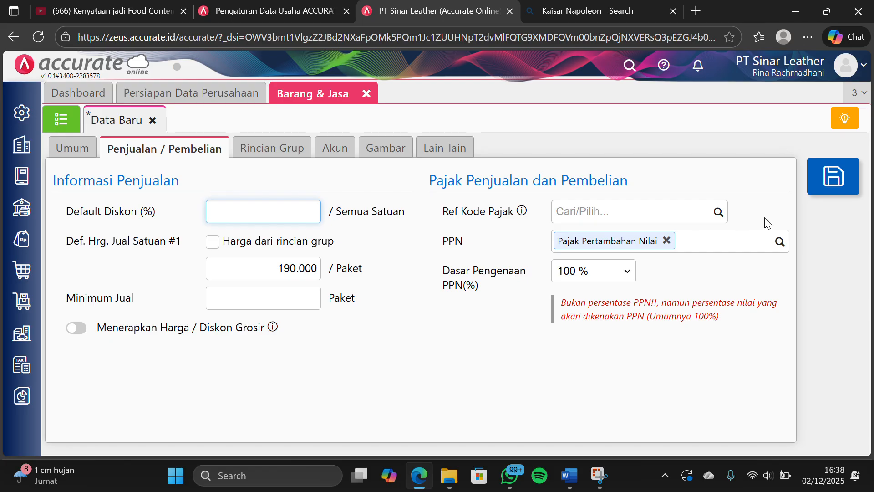
pyautogui.click(815, 181)
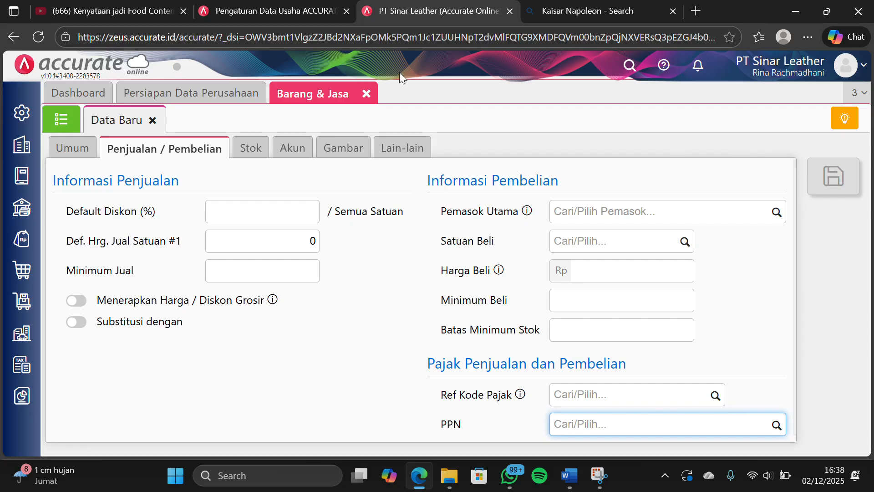
pyautogui.click(366, 94)
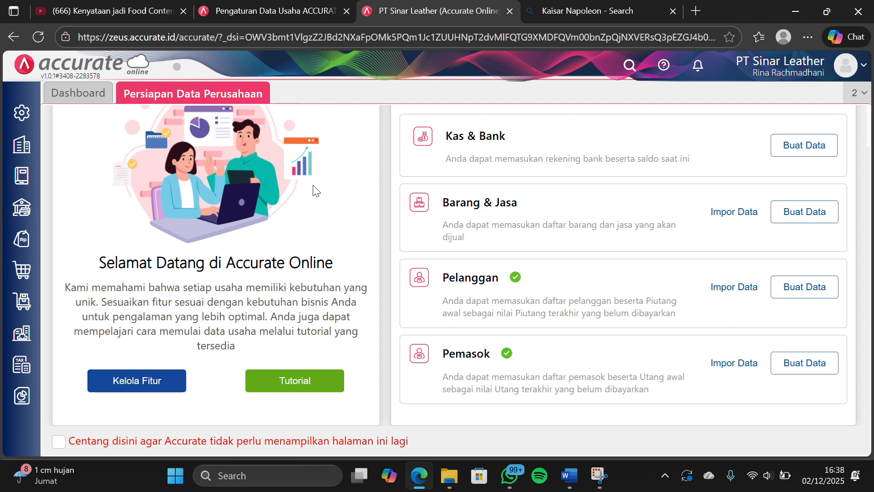
# Start a new sales invoice (Faktur Penjualan) for Pelanggan Umum dated 17/01/2024
pyautogui.click(23, 239)
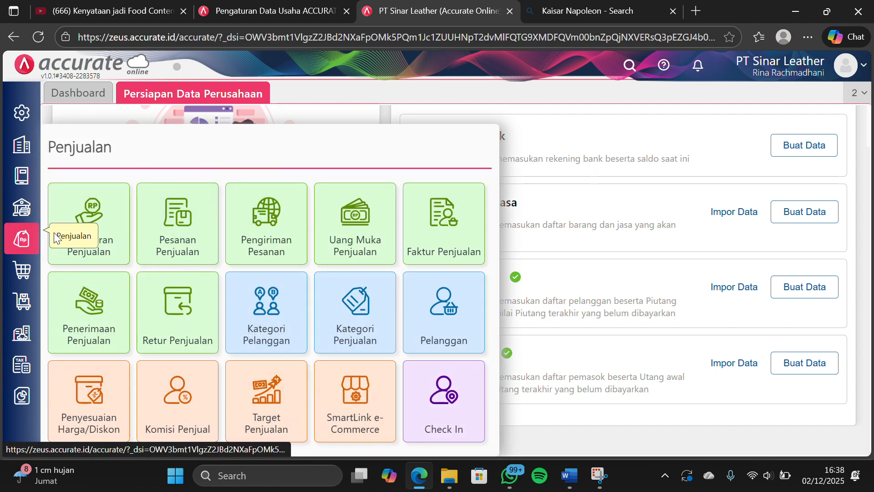
pyautogui.click(433, 234)
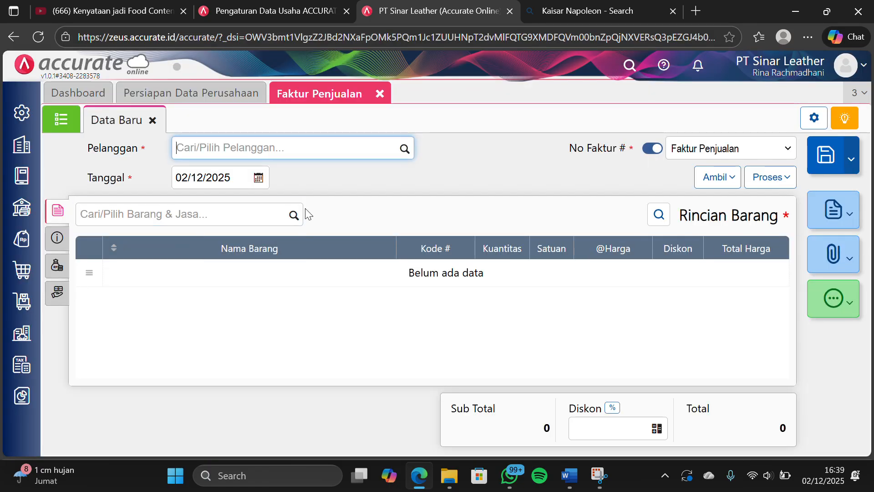
pyautogui.click(404, 149)
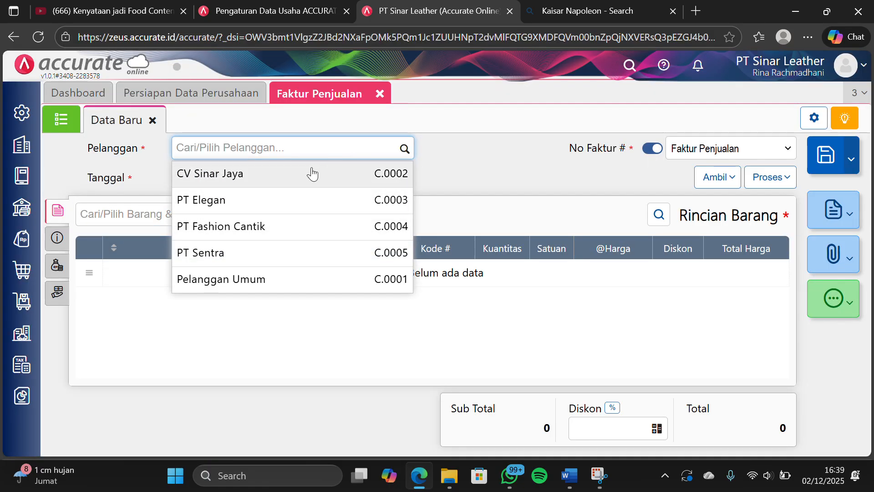
pyautogui.click(272, 282)
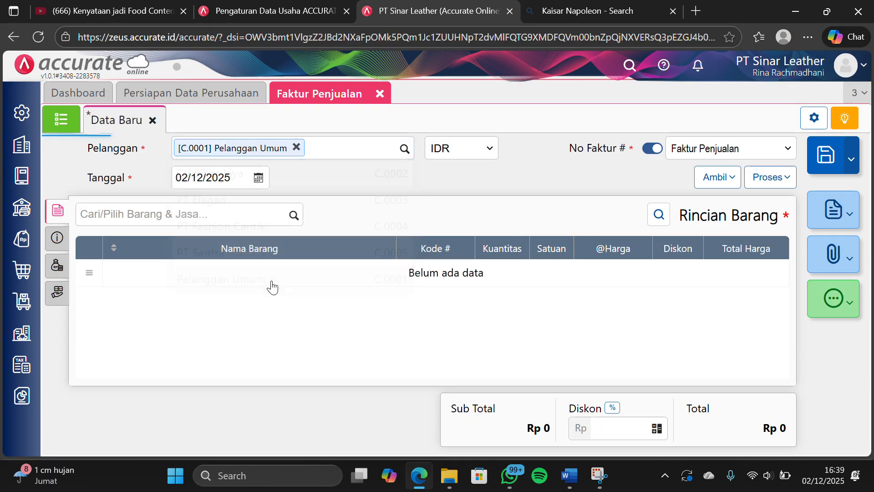
pyautogui.click(231, 177)
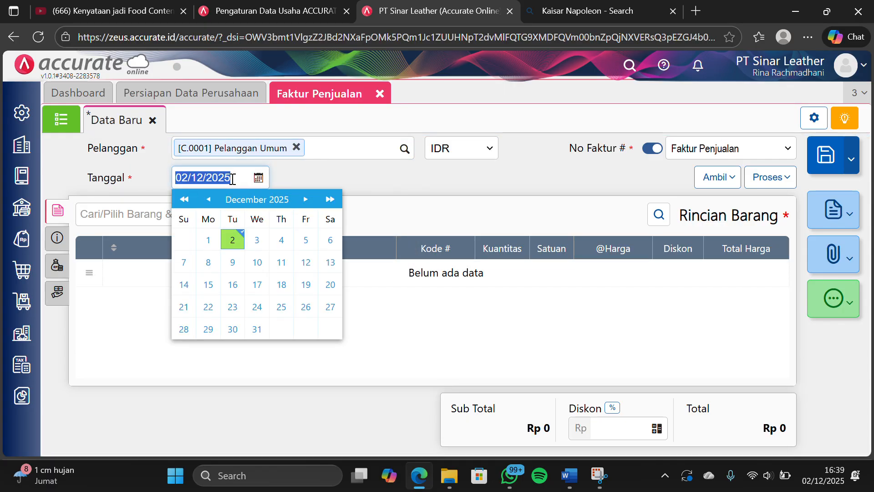
pyautogui.write('1')
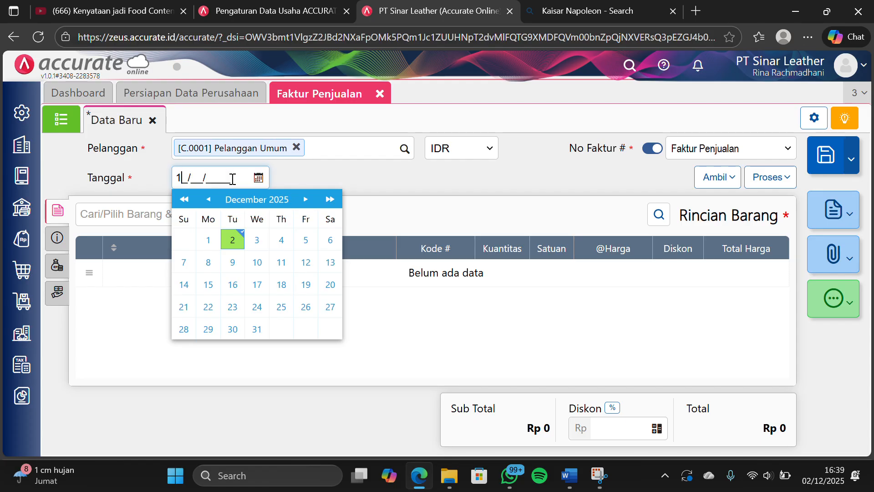
pyautogui.write('7/01/2024')
pyautogui.click(111, 299)
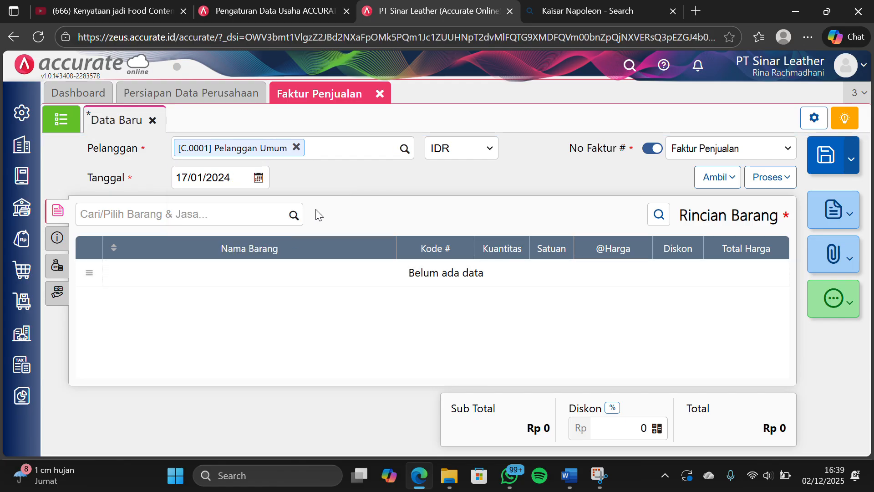
# Add Paket Fashion to the invoice's item details with a quantity of 5 Paket
pyautogui.click(298, 217)
pyautogui.scroll(-2, 231, 324)
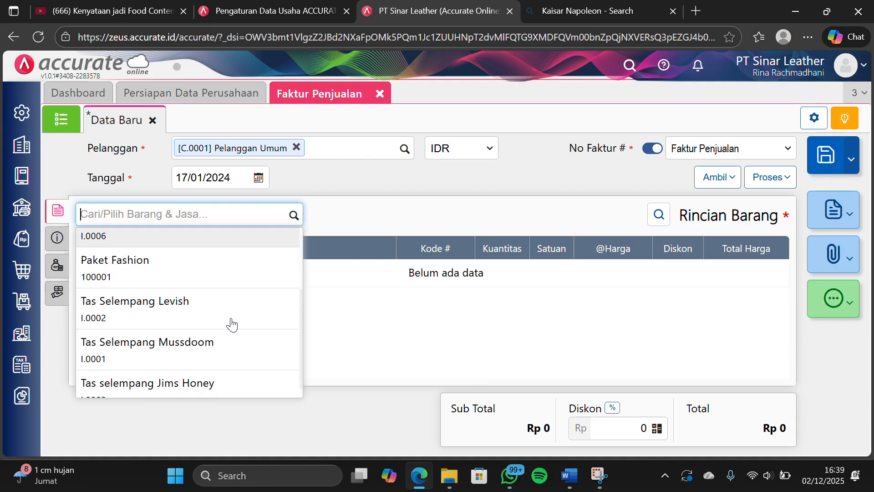
pyautogui.scroll(1, 231, 324)
pyautogui.click(206, 278)
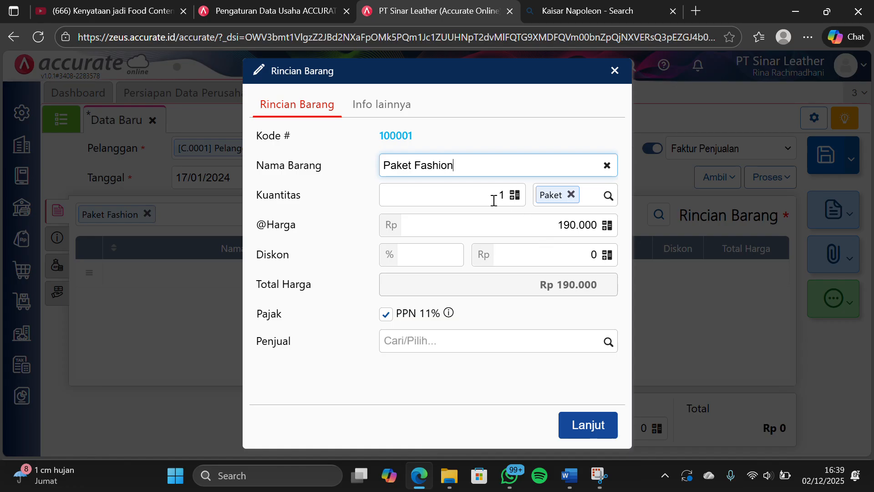
pyautogui.click(496, 199)
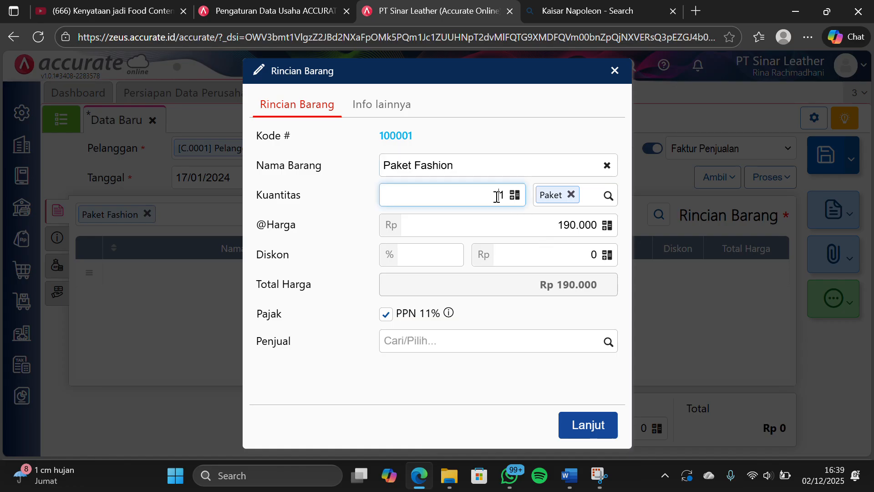
pyautogui.write('5')
pyautogui.click(591, 423)
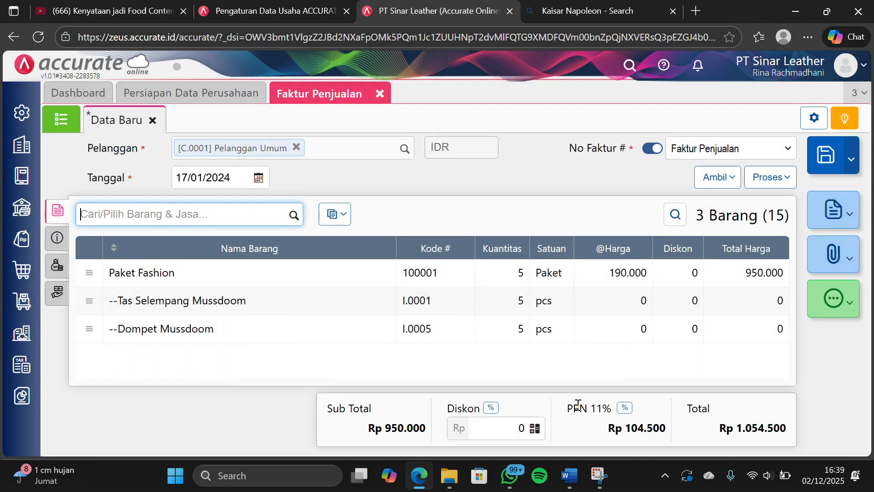
# Change the warehouse (Gudang) of all items on the invoice to Depan
pyautogui.click(344, 220)
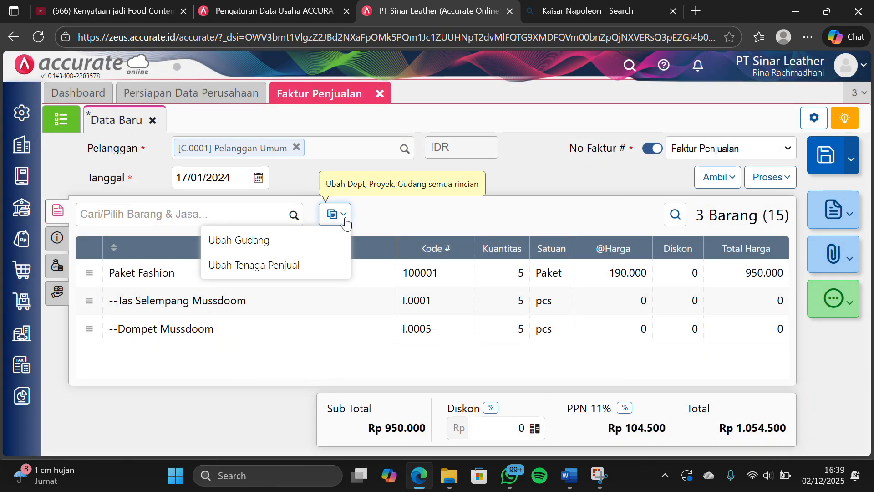
pyautogui.click(317, 240)
pyautogui.write('depan')
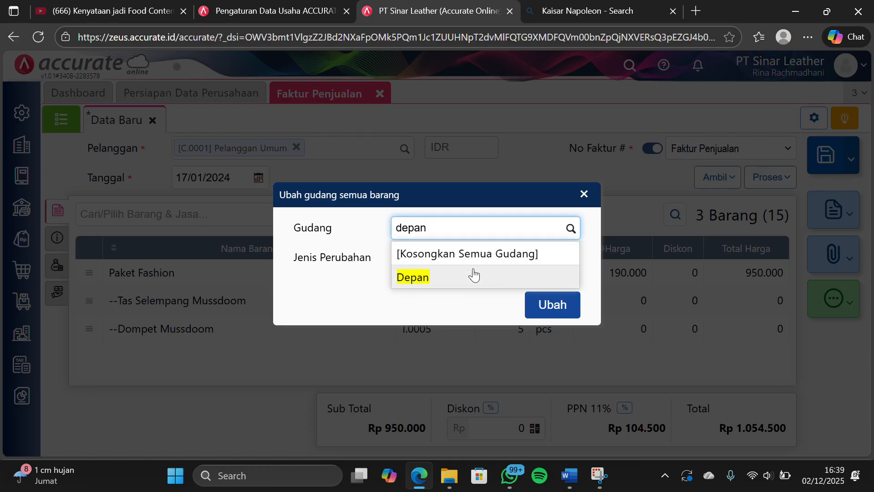
pyautogui.click(473, 275)
pyautogui.click(552, 305)
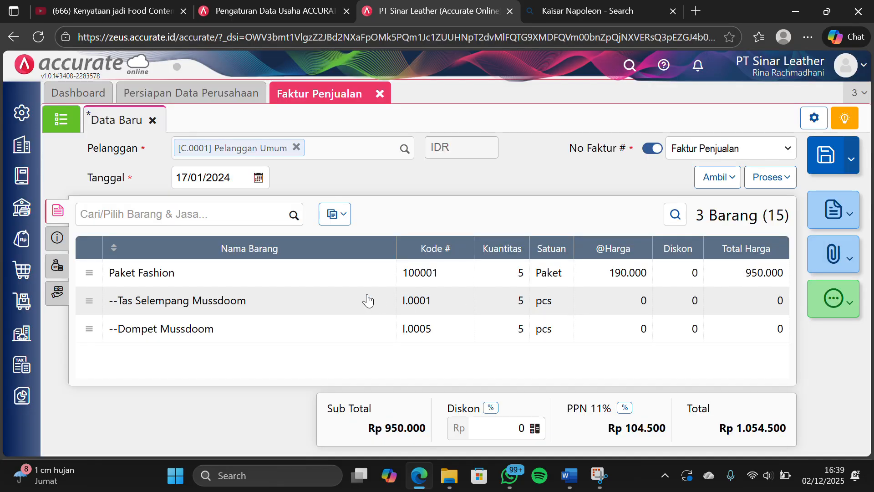
# Review the sales invoice's additional information and other costs (Biaya Lainnya), ending back at the item details
pyautogui.click(53, 249)
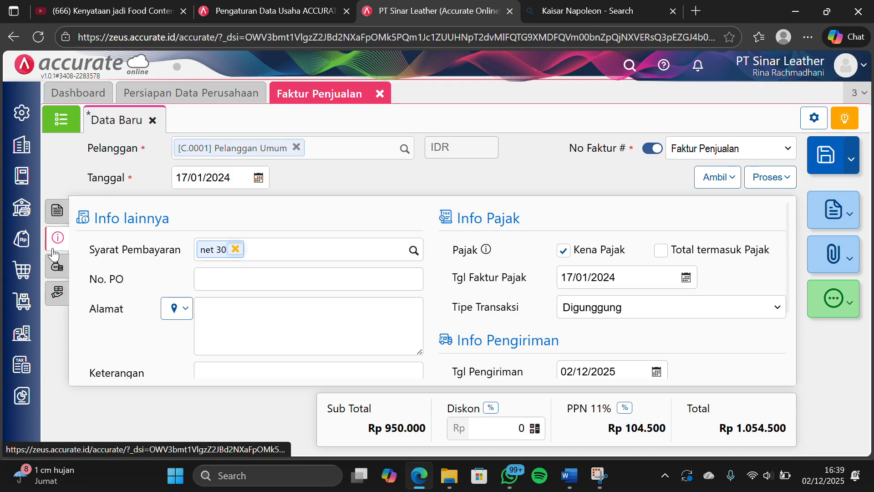
pyautogui.click(61, 275)
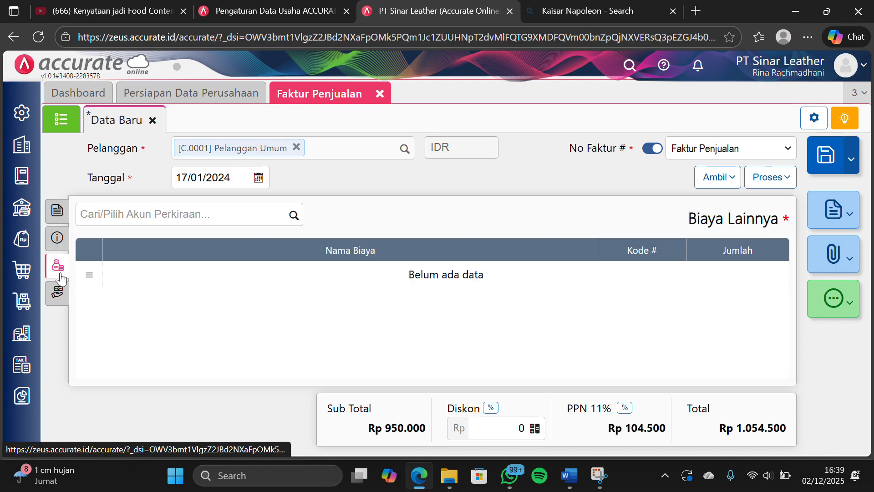
pyautogui.click(53, 217)
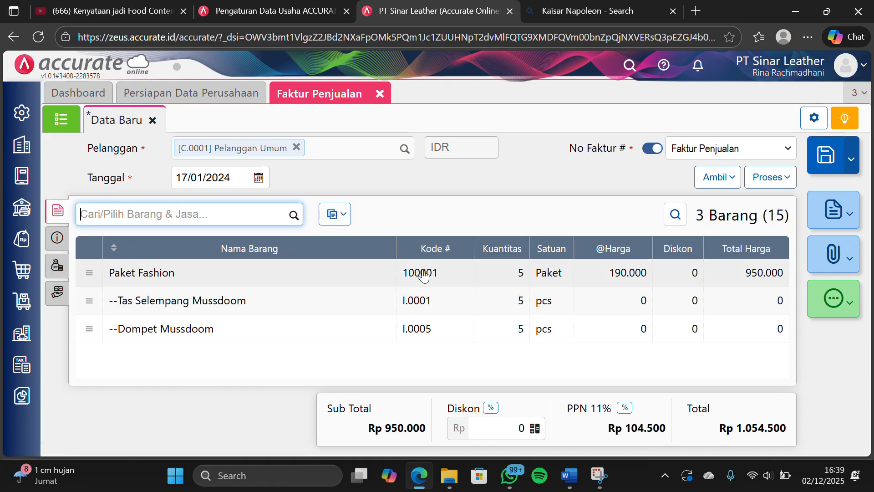
pyautogui.press('super+shift+s')
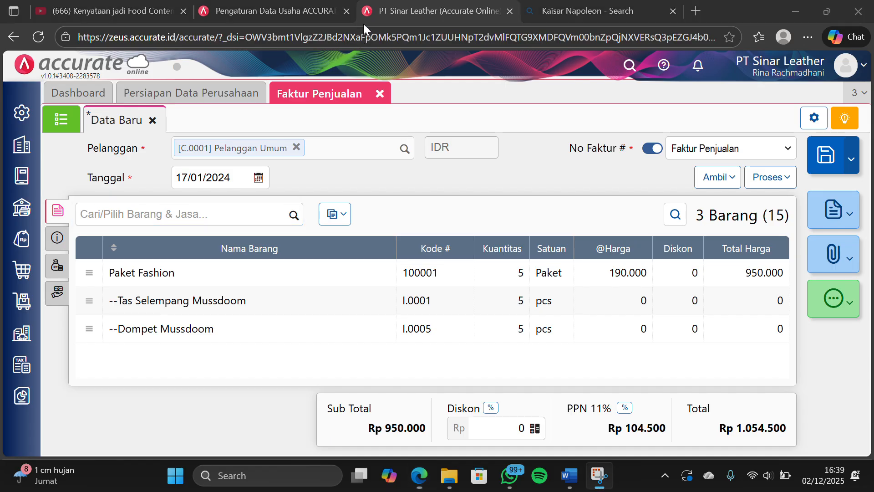
# Reapply the Depan warehouse to every item line of the sales invoice using the Ubah Semua Gudang option
pyautogui.click(341, 214)
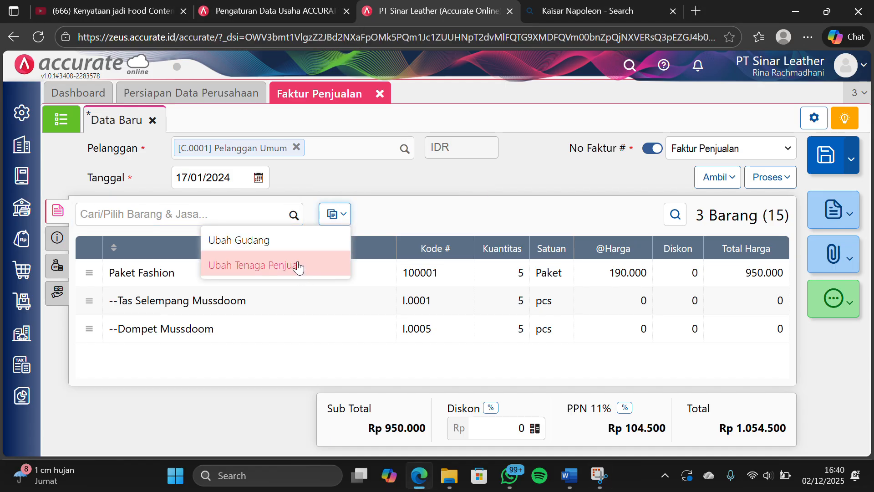
pyautogui.click(291, 242)
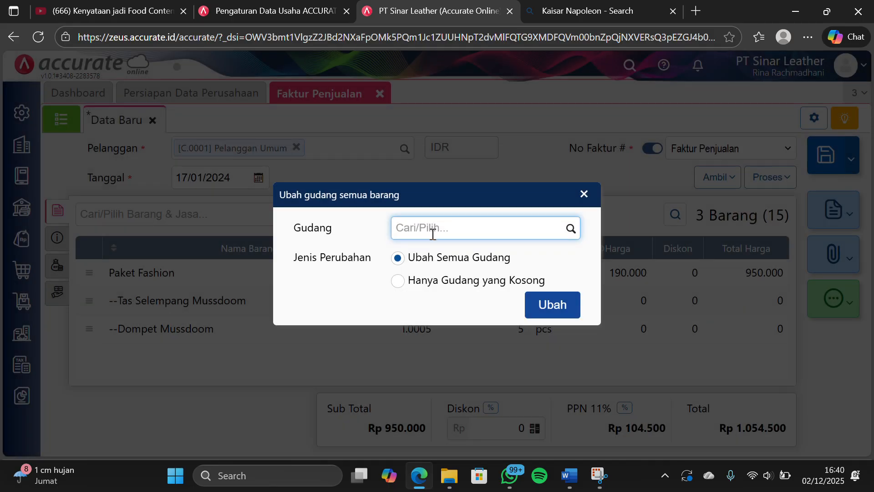
pyautogui.write('depan')
pyautogui.click(471, 273)
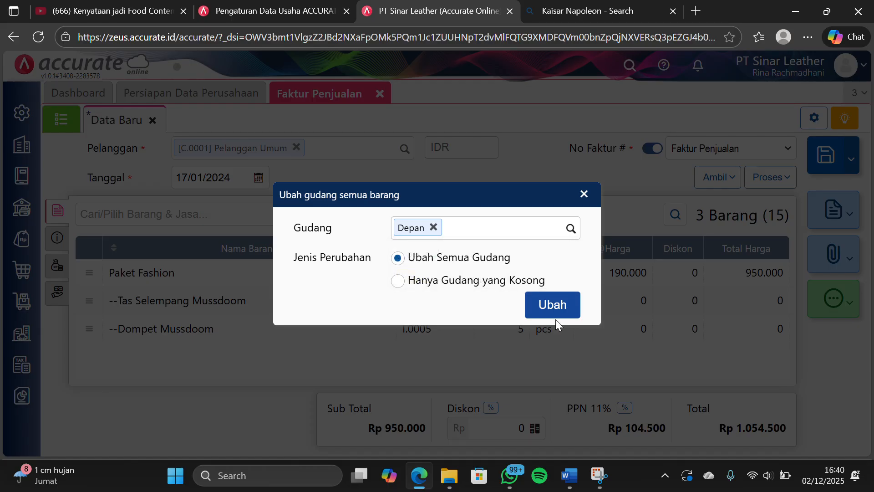
pyautogui.click(551, 304)
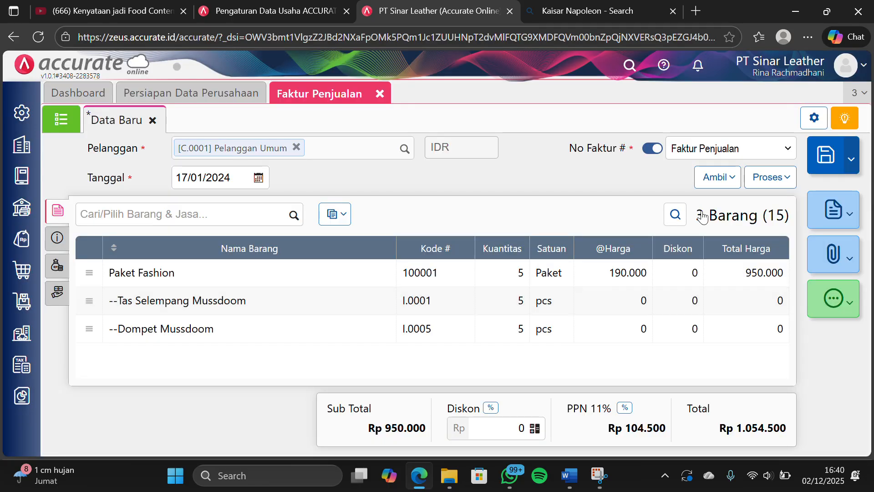
# Process the sales invoice into a payment (Pembayaran) received in Kas IDR, with the payment date set to 17/01/2024
pyautogui.click(765, 180)
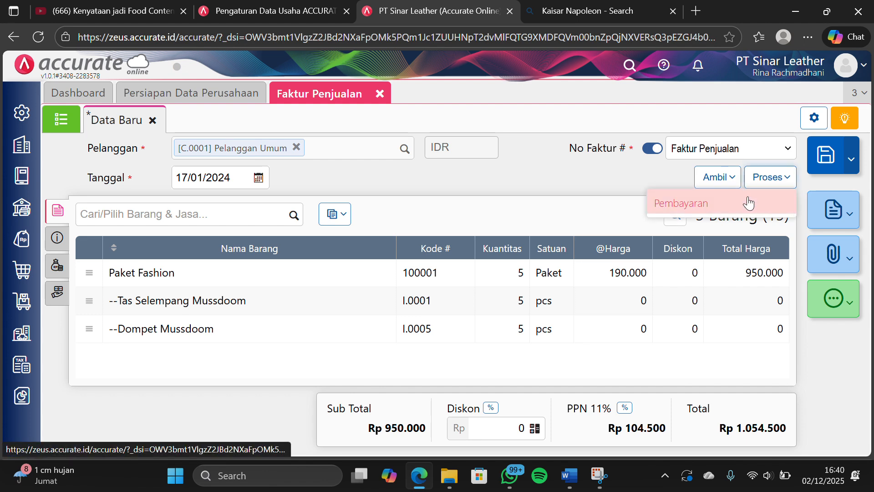
pyautogui.click(748, 202)
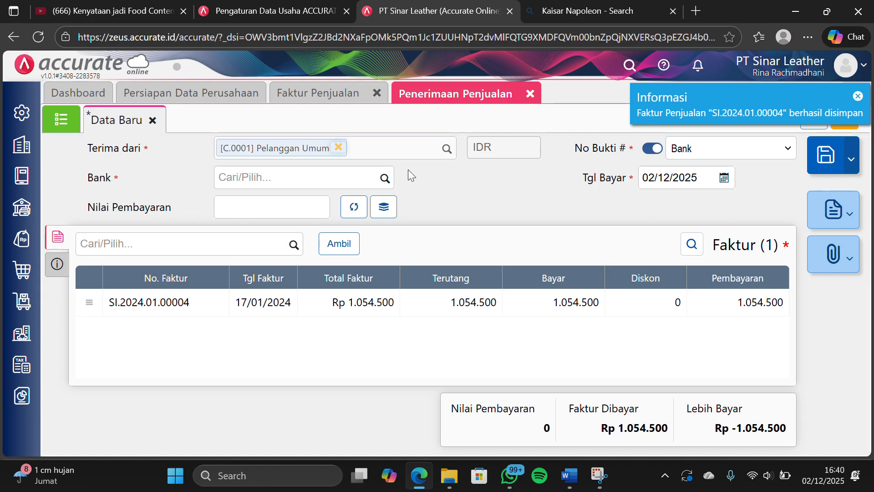
pyautogui.click(388, 178)
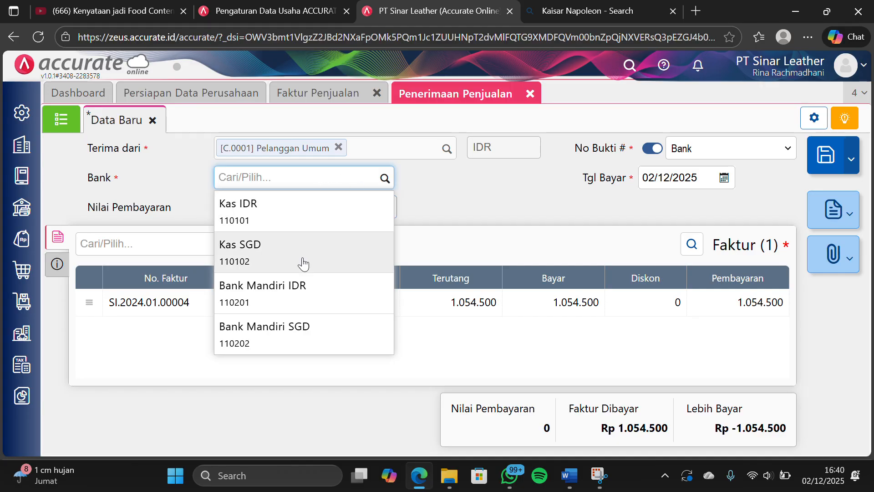
pyautogui.click(305, 209)
pyautogui.click(700, 182)
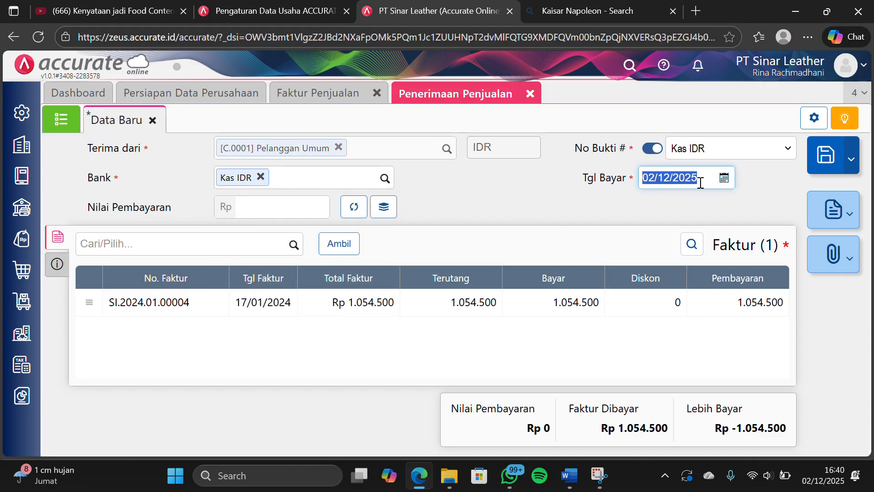
pyautogui.write('1')
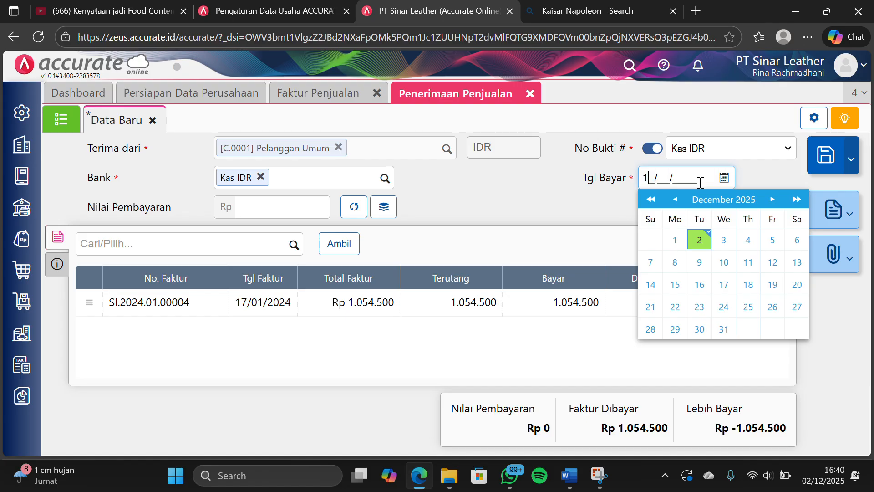
pyautogui.write('7/01/2024')
pyautogui.click(476, 251)
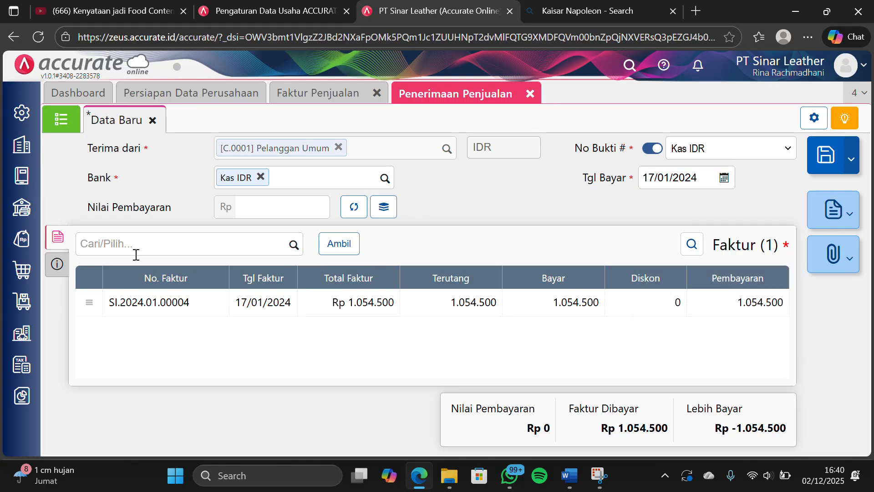
# Fill the receipt's Nilai Pembayaran with the invoiced 1.054.500, then save it and close Penerimaan Penjualan and Faktur Penjualan
pyautogui.click(58, 264)
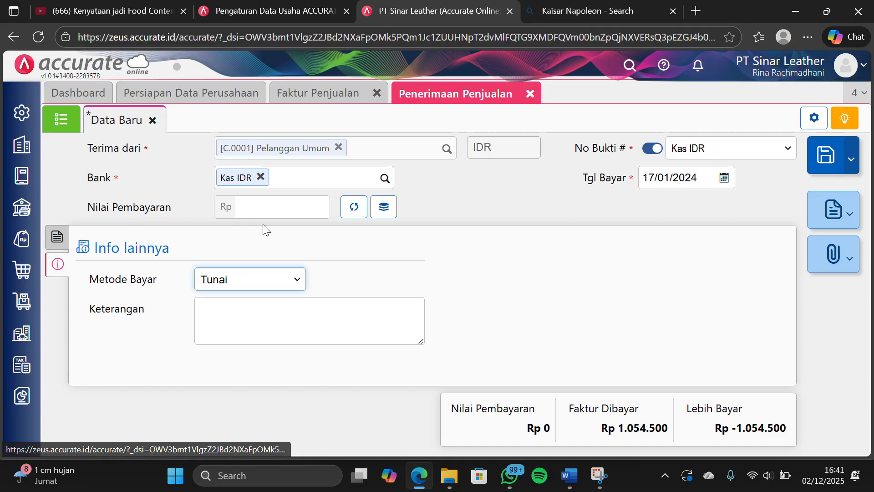
pyautogui.click(57, 237)
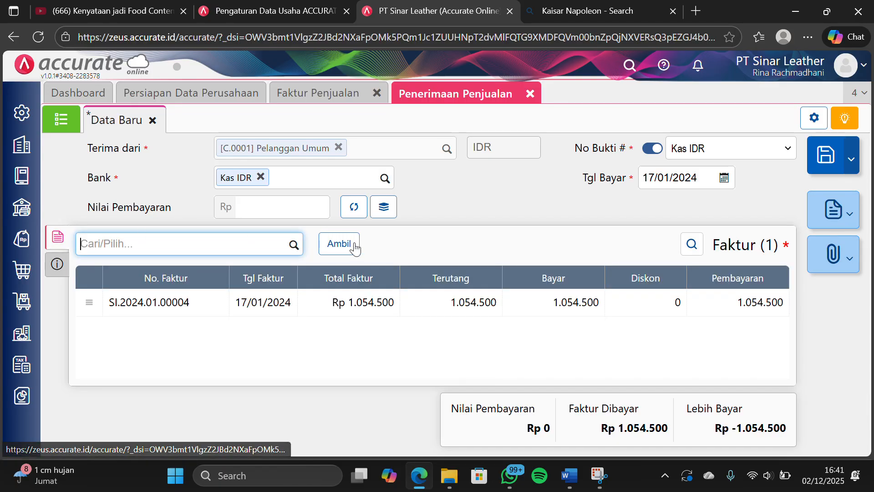
pyautogui.click(353, 207)
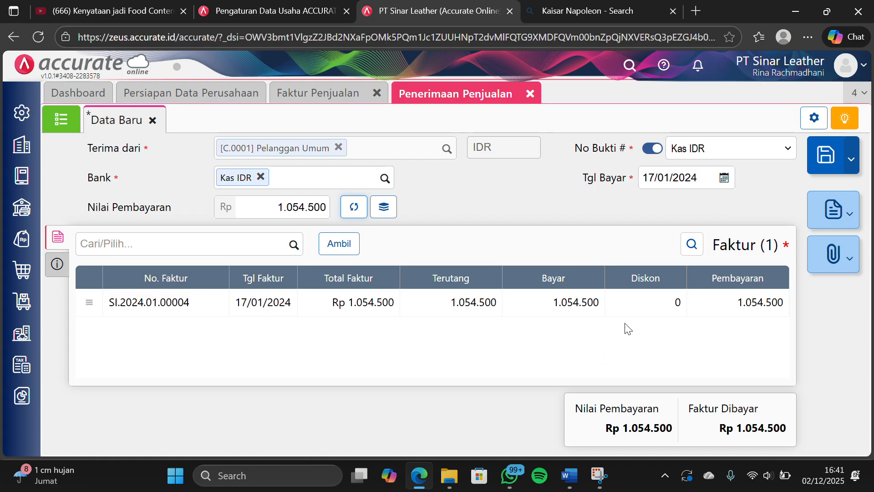
pyautogui.click(826, 155)
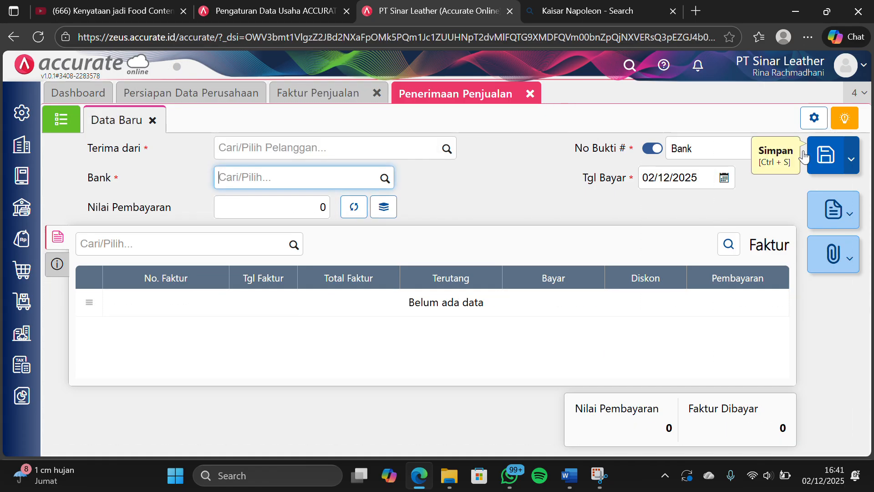
pyautogui.click(529, 93)
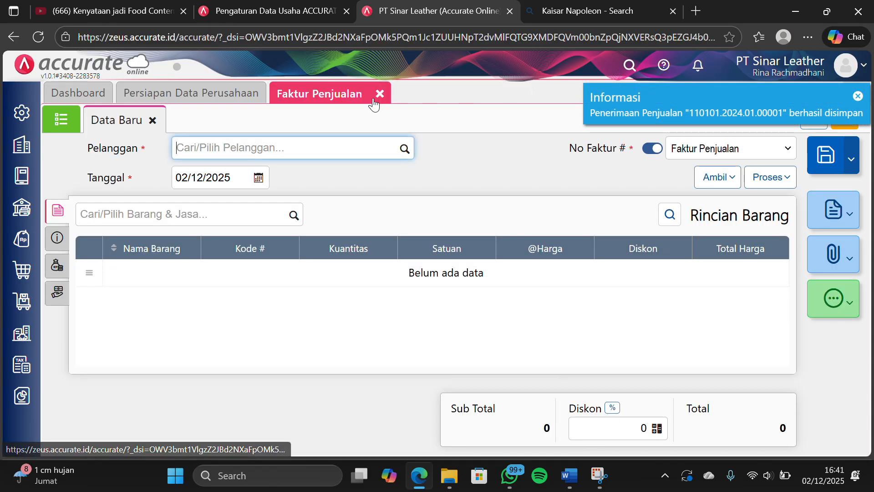
pyautogui.click(377, 93)
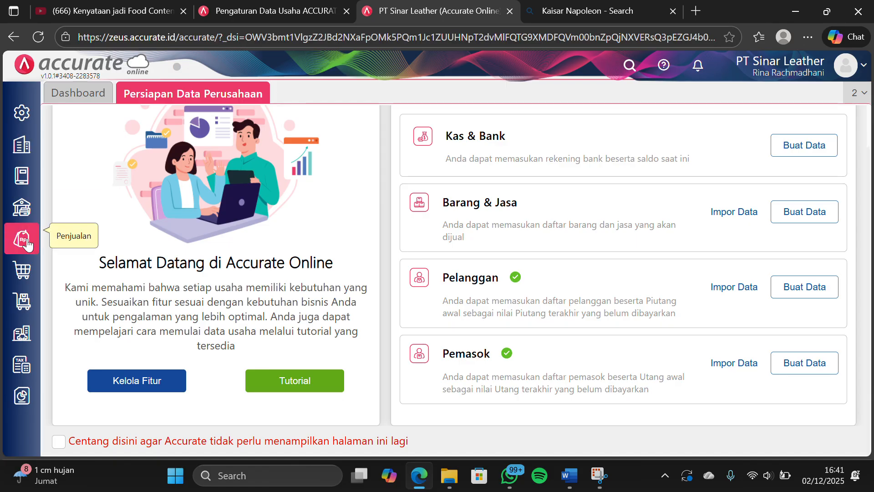
# Start a new purchase invoice (Faktur Pembelian) for Pemasok Umum dated 25/01/2024
pyautogui.click(24, 279)
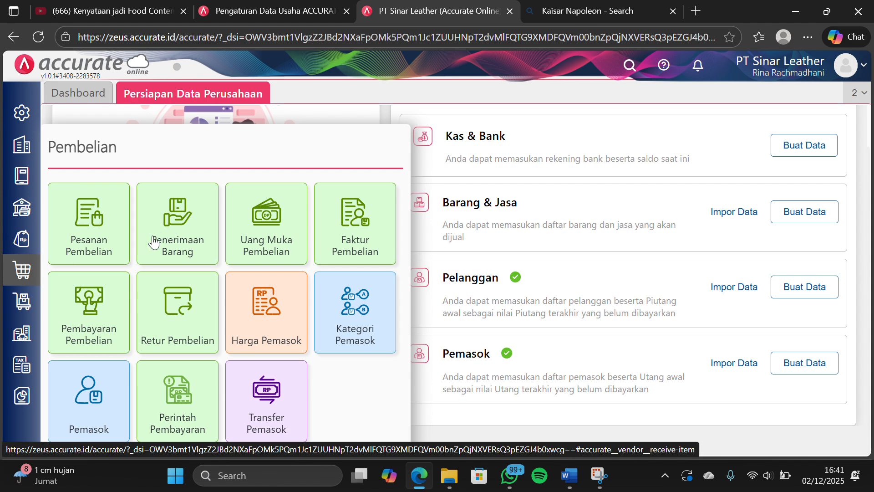
pyautogui.click(336, 239)
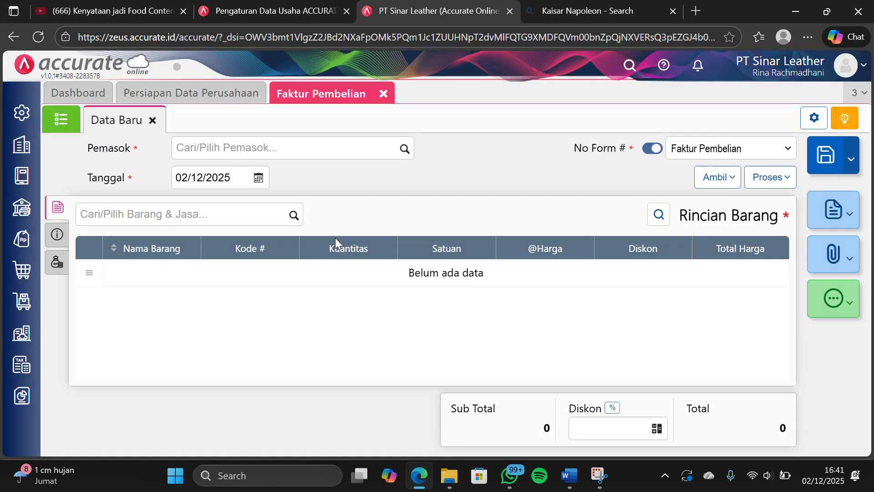
pyautogui.click(404, 150)
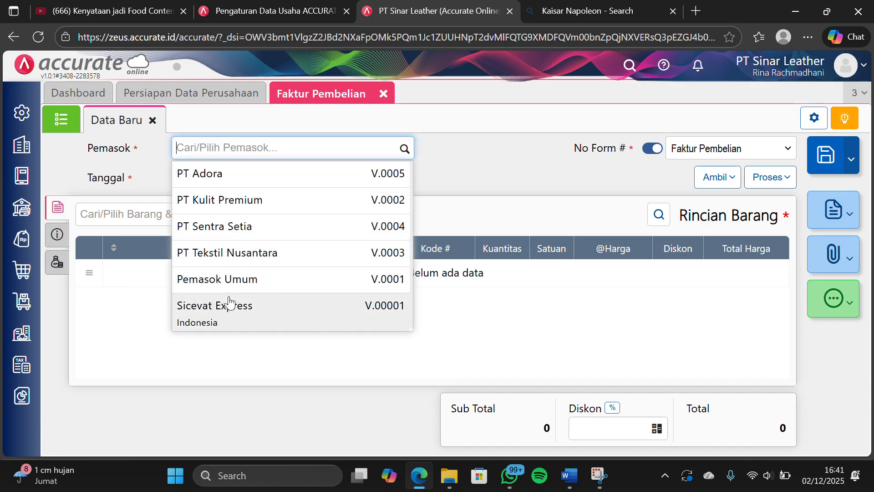
pyautogui.click(245, 287)
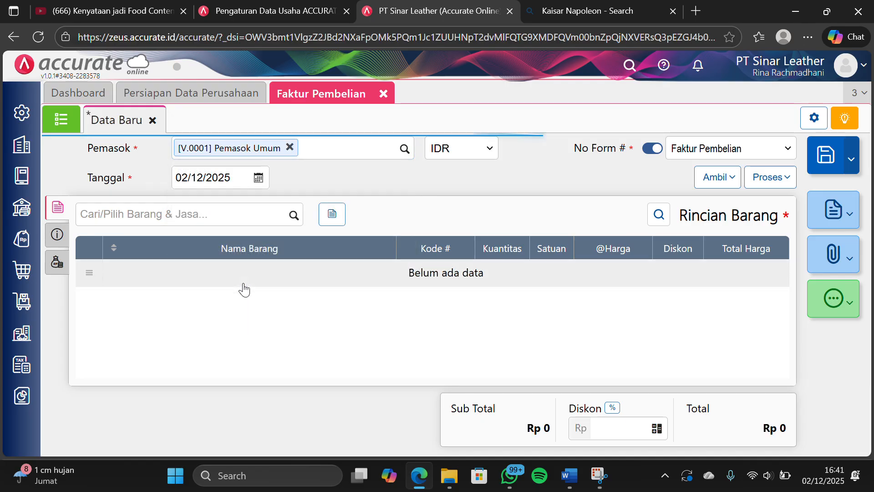
pyautogui.click(223, 178)
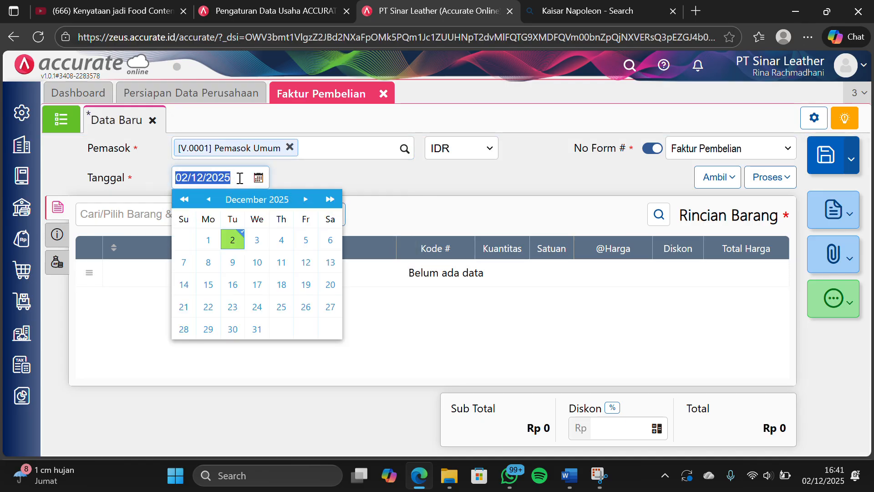
pyautogui.write('25/')
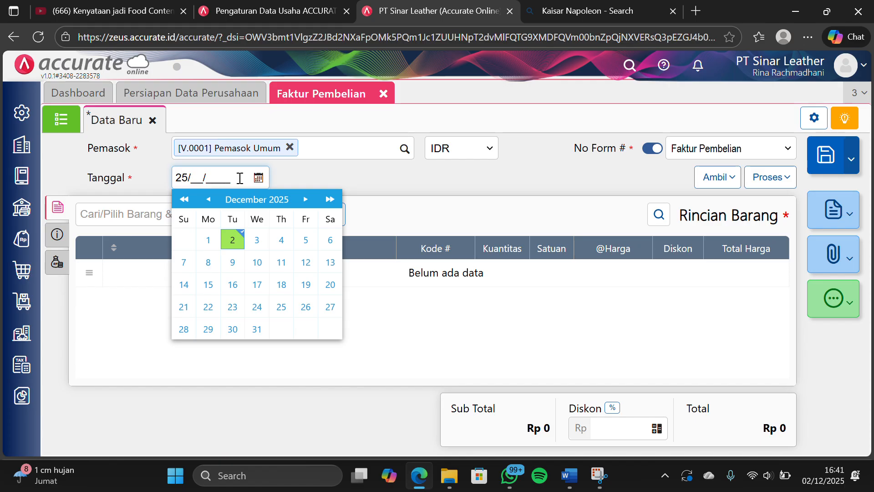
pyautogui.write('01/2024')
pyautogui.click(401, 210)
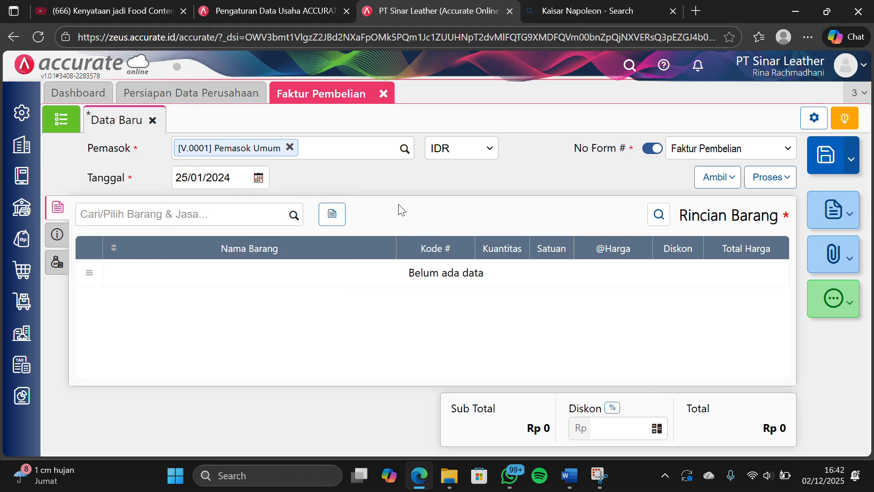
# Add an asset purchase (Pembelian Aset) named AC Samsung at a price of Rp 2.000.000, agreeing to create the intermediary item and account
pyautogui.click(332, 217)
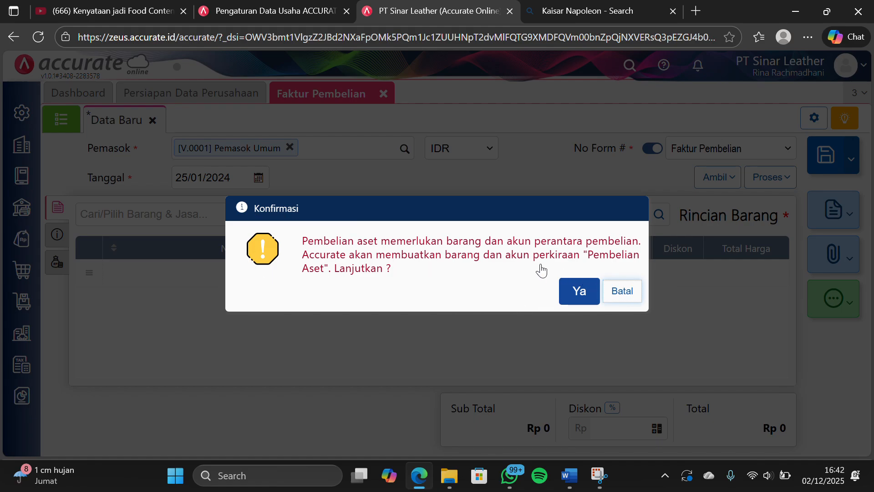
pyautogui.click(581, 293)
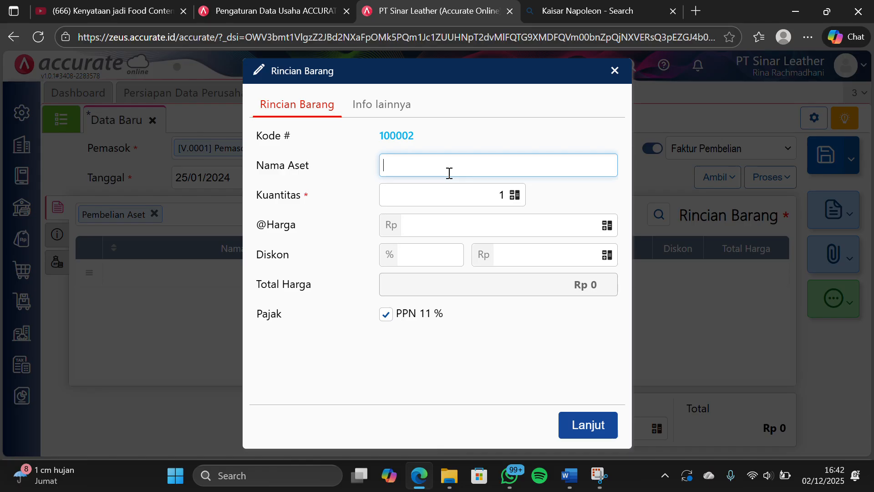
pyautogui.write('AC')
pyautogui.write('Samsung')
pyautogui.click(497, 232)
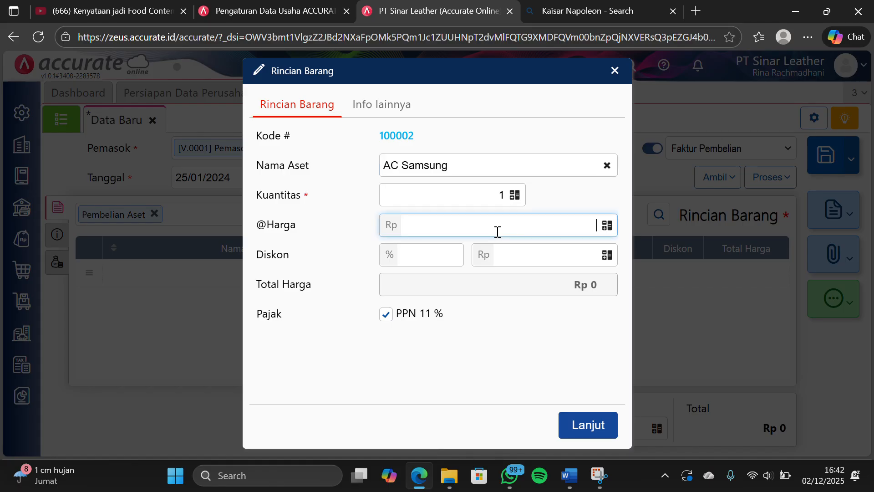
pyautogui.write('2.000.000')
pyautogui.click(577, 424)
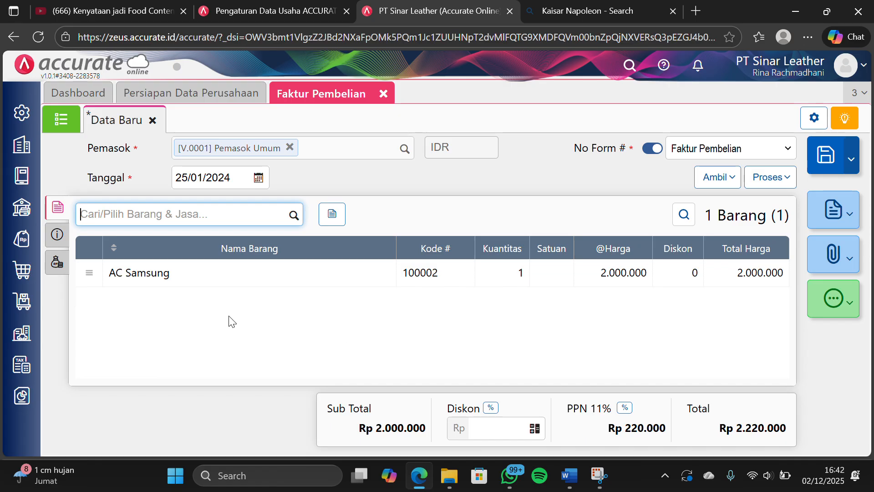
# Enter AT-005 as the purchase invoice's No Faktur, then check its other costs (Biaya Lainnya)
pyautogui.click(57, 234)
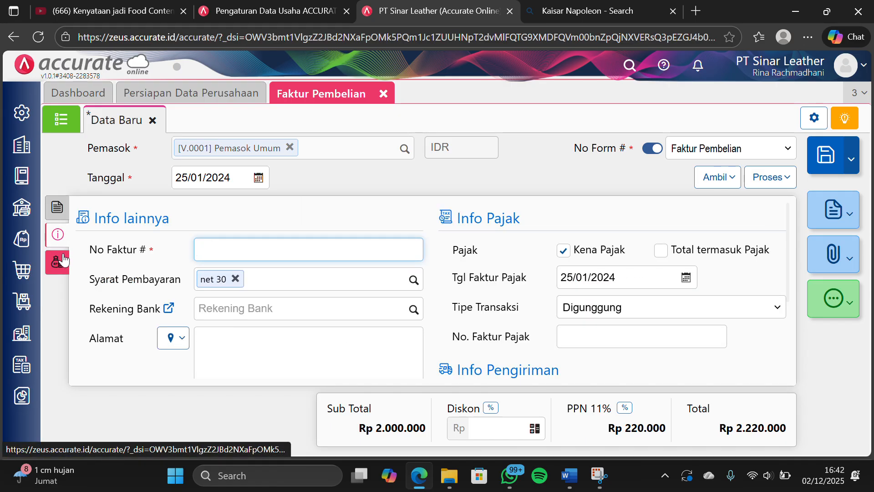
pyautogui.click(243, 246)
pyautogui.write('A')
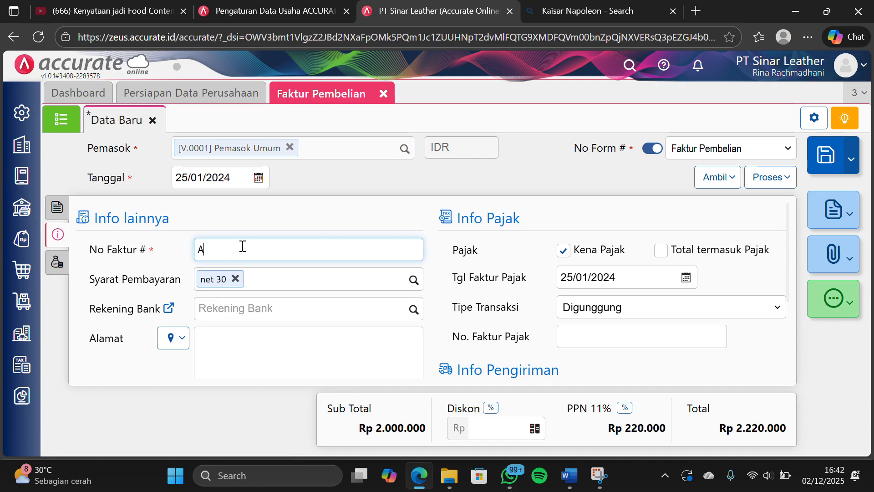
pyautogui.write('T-005')
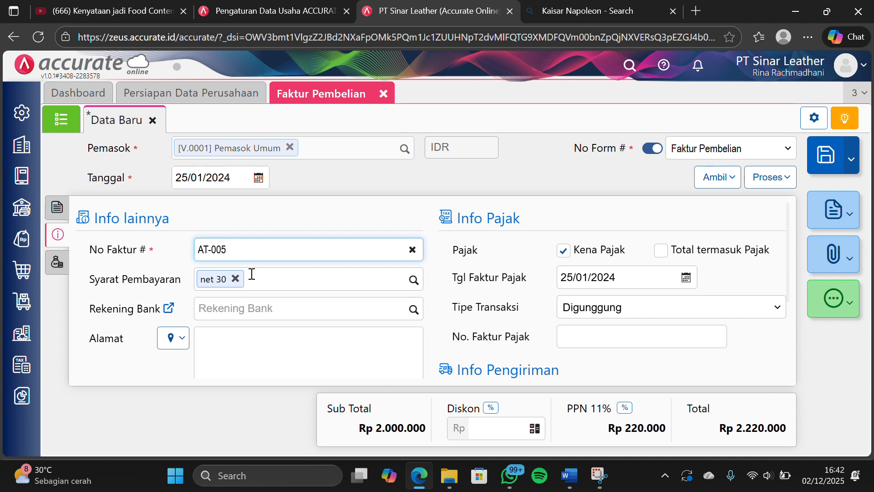
pyautogui.click(55, 269)
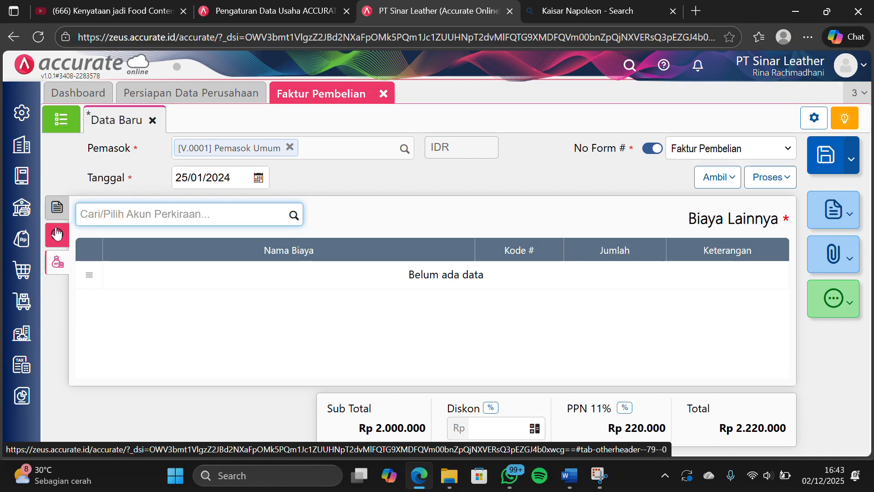
# Return to the invoice's item details and process purchase invoice AT-005 into a purchase payment (Pembayaran Pembelian)
pyautogui.click(56, 209)
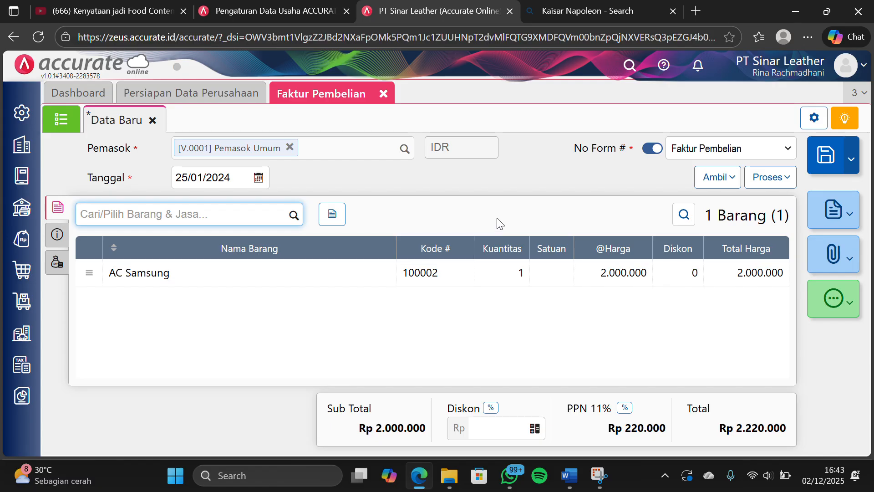
pyautogui.click(771, 181)
pyautogui.click(752, 203)
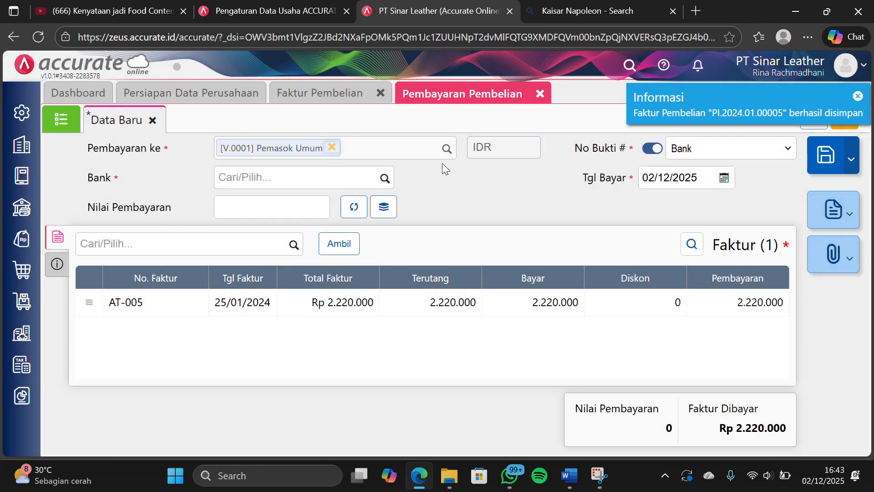
# Set the purchase payment's Bank to Bank Mandiri IDR and its Tgl Bayar to 25/01/2024
pyautogui.click(384, 179)
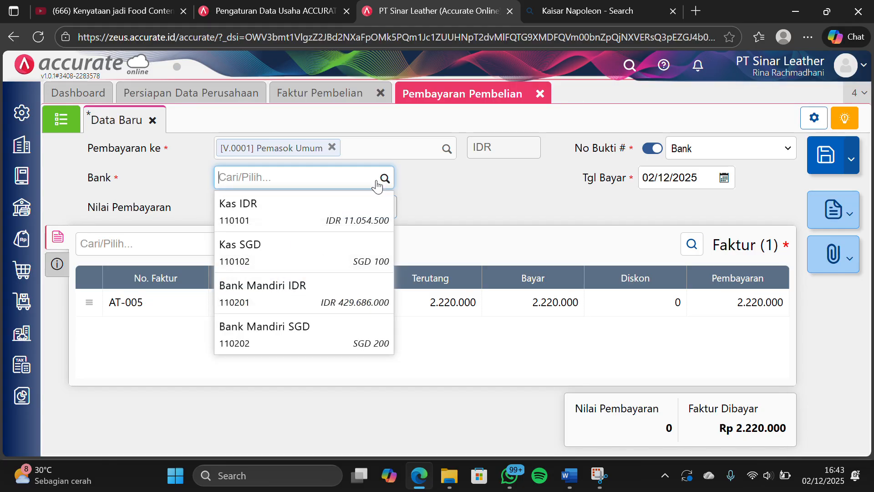
pyautogui.click(310, 306)
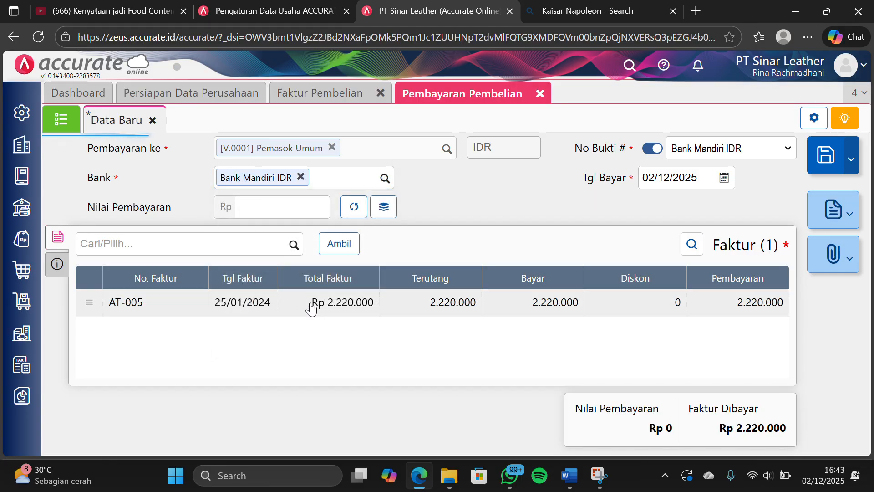
pyautogui.click(698, 174)
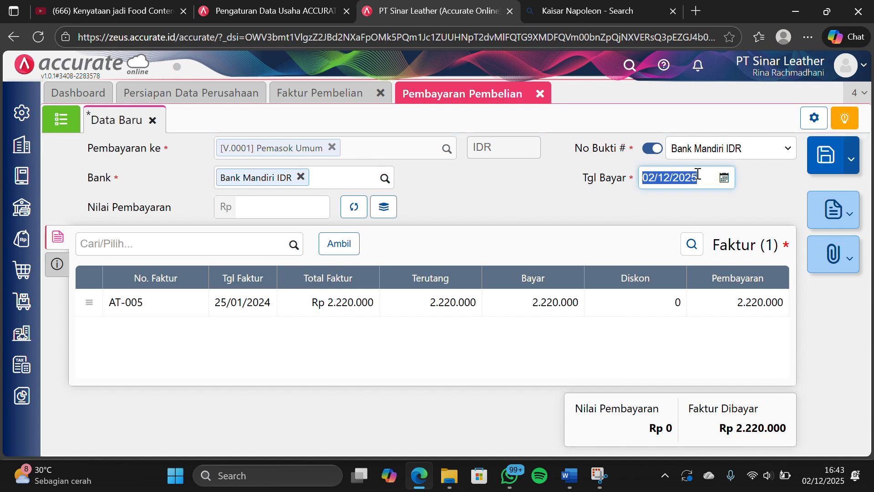
pyautogui.write('2')
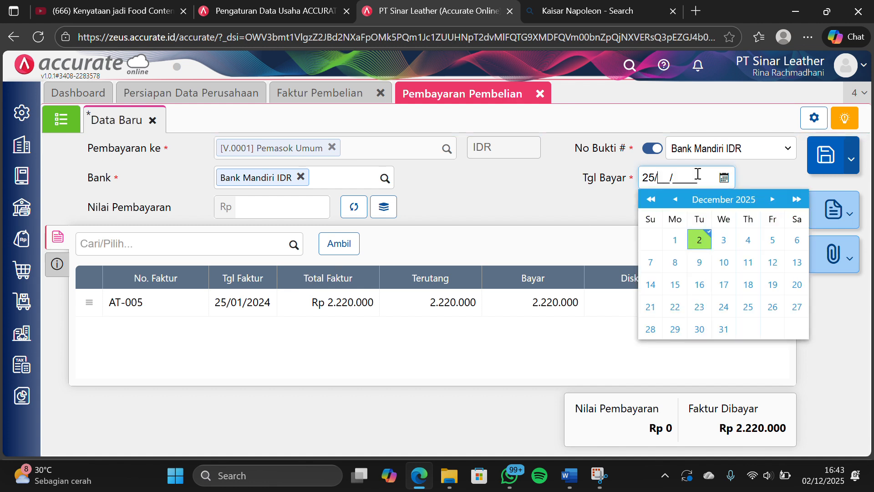
pyautogui.write('5/01/20')
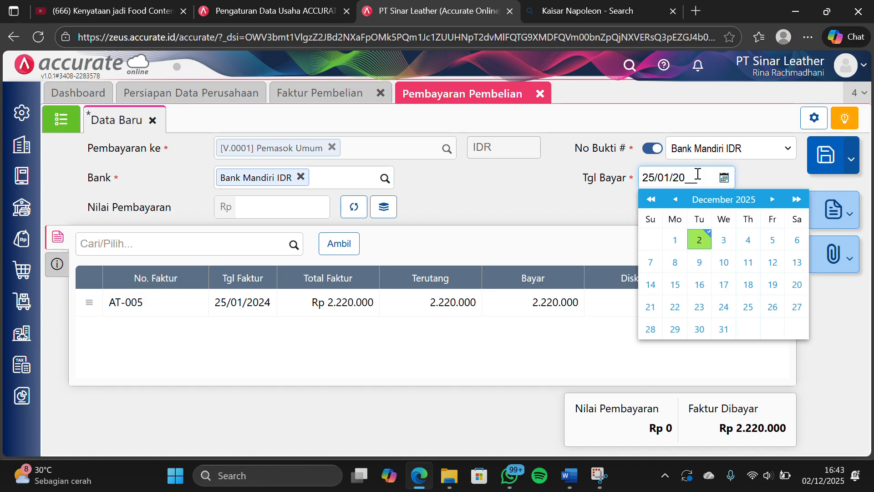
pyautogui.write('24')
pyautogui.click(545, 234)
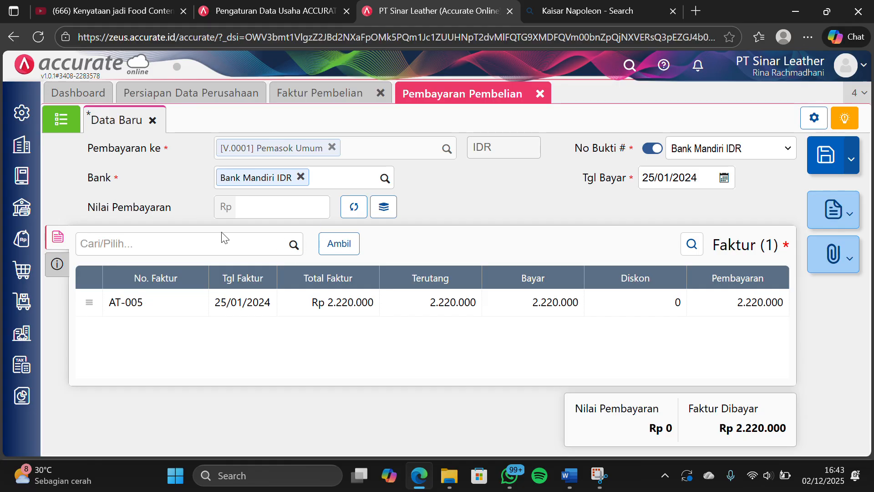
# Calculate the Nilai Pembayaran from invoice AT-005 and set Metode Bayar to Transfer Bank
pyautogui.click(354, 207)
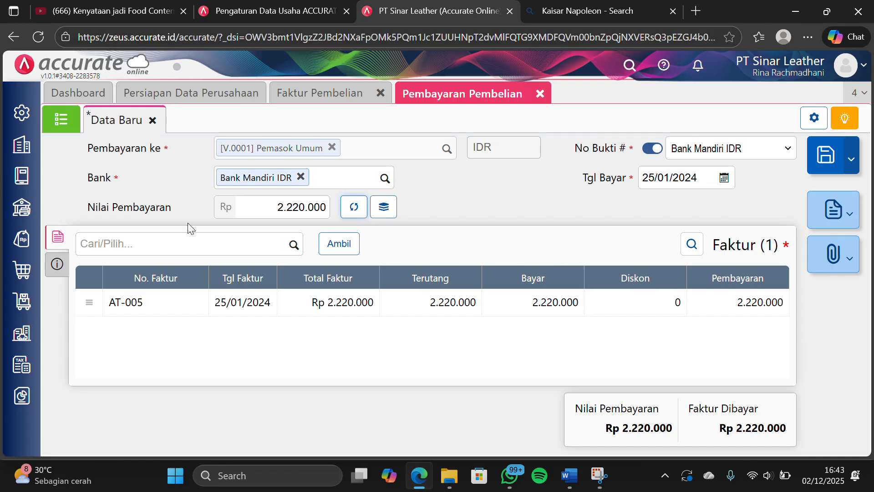
pyautogui.click(60, 263)
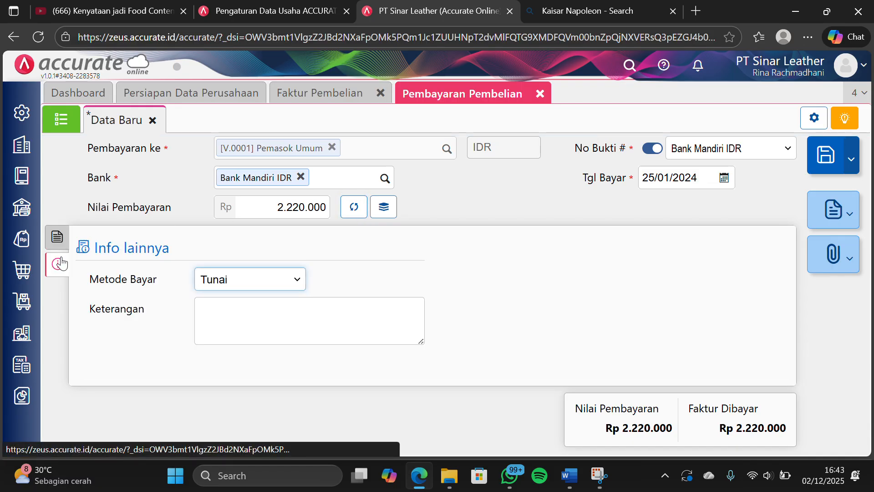
pyautogui.click(256, 283)
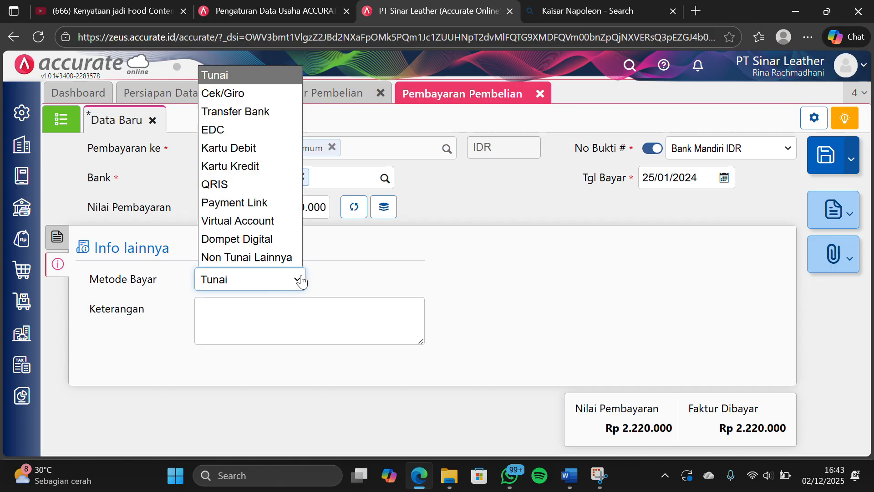
pyautogui.click(263, 112)
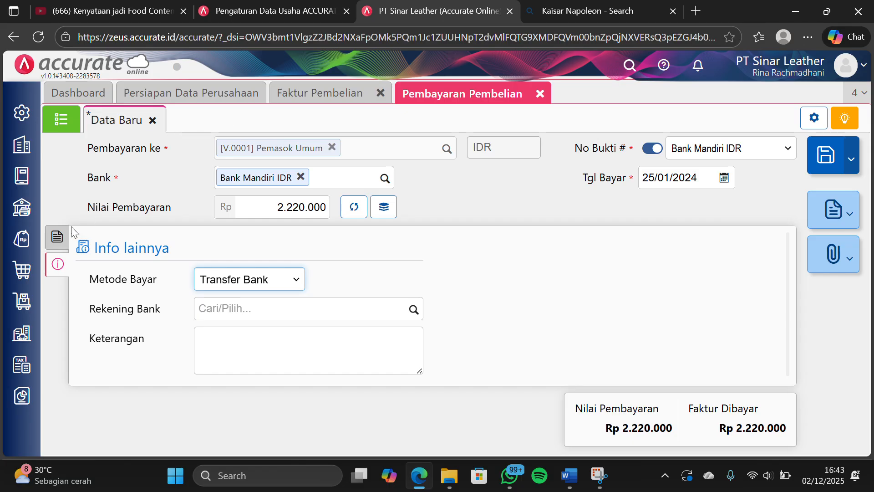
pyautogui.click(57, 236)
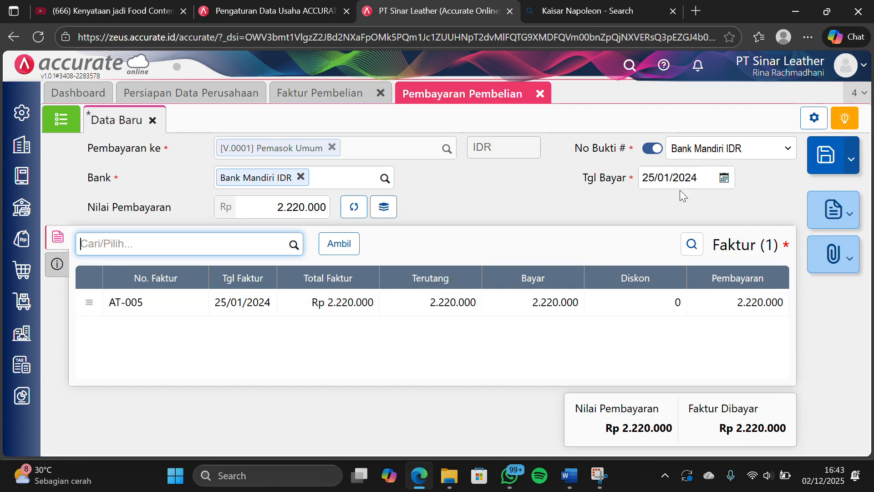
# Save the purchase payment, then close Pembayaran Pembelian and Faktur Pembelian
pyautogui.click(820, 160)
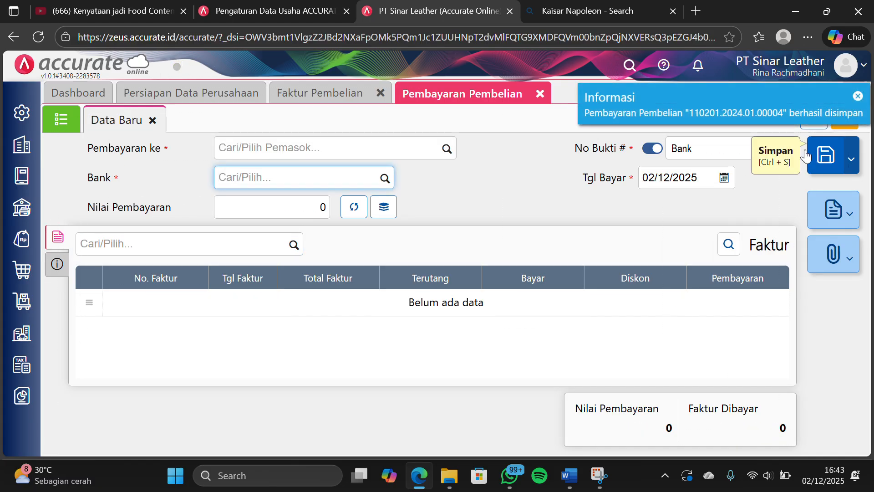
pyautogui.click(540, 93)
pyautogui.click(383, 94)
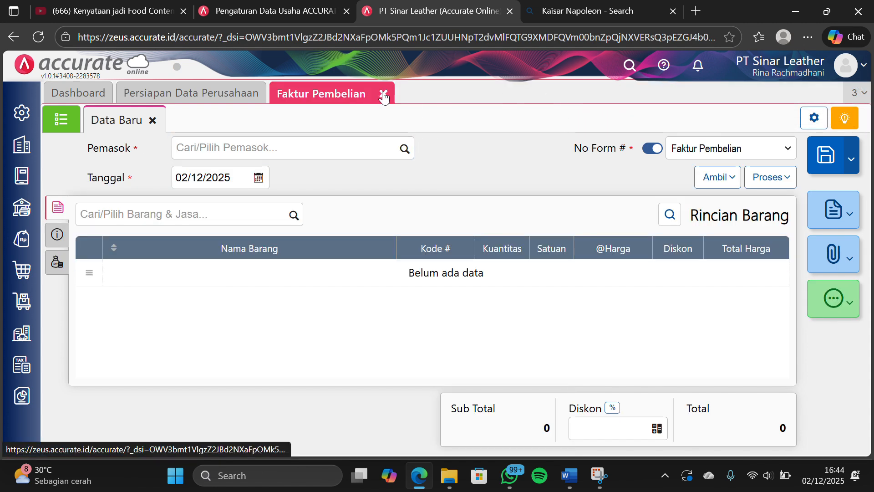
# Open the draft AC Samsung fixed asset (Aset Tetap) dated 25/01/2024 and set its Metode Penyusutan to Metode Garis Lurus
pyautogui.click(20, 344)
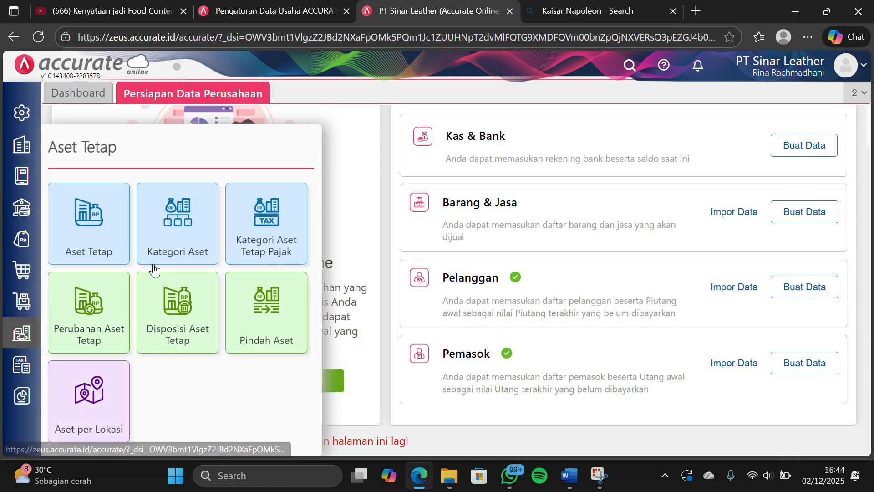
pyautogui.click(89, 233)
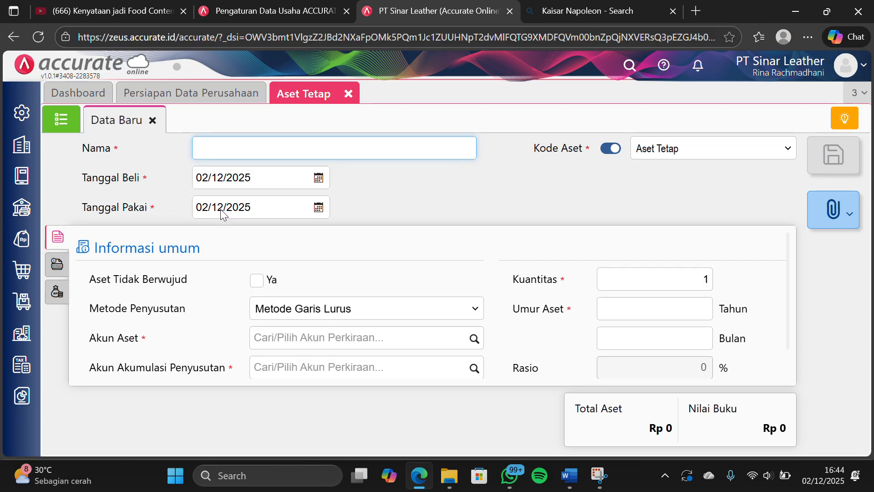
pyautogui.click(57, 125)
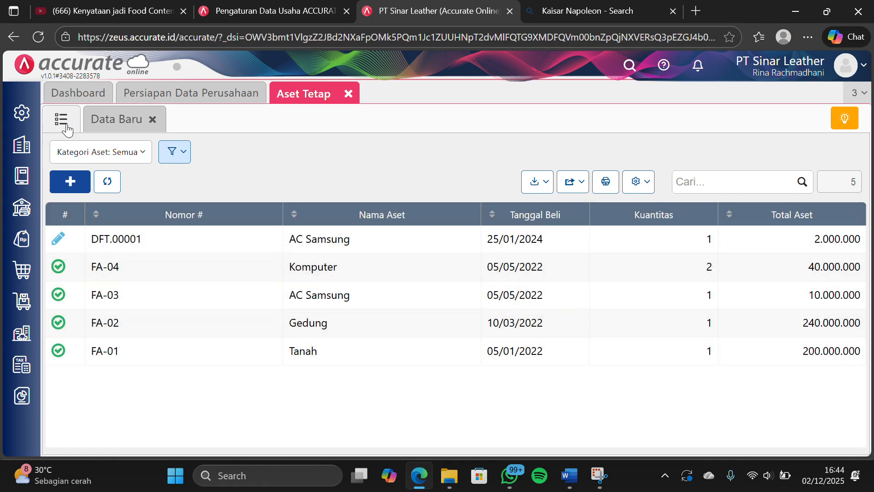
pyautogui.click(387, 237)
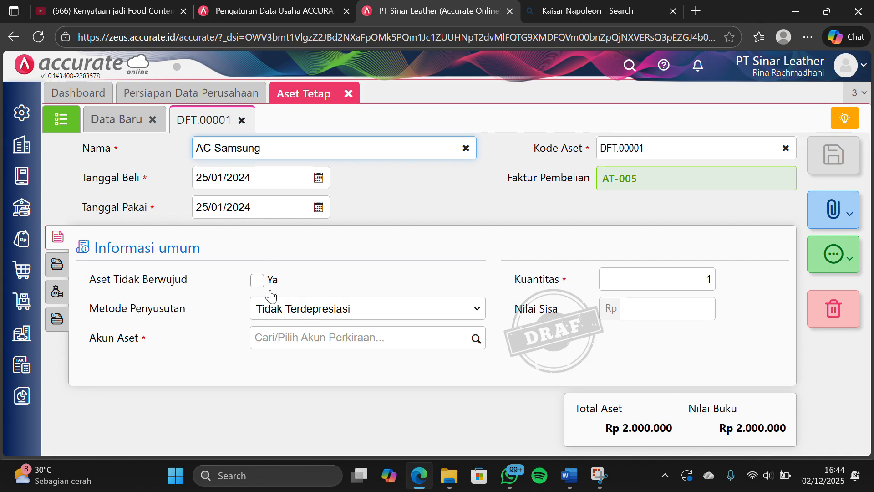
pyautogui.click(478, 309)
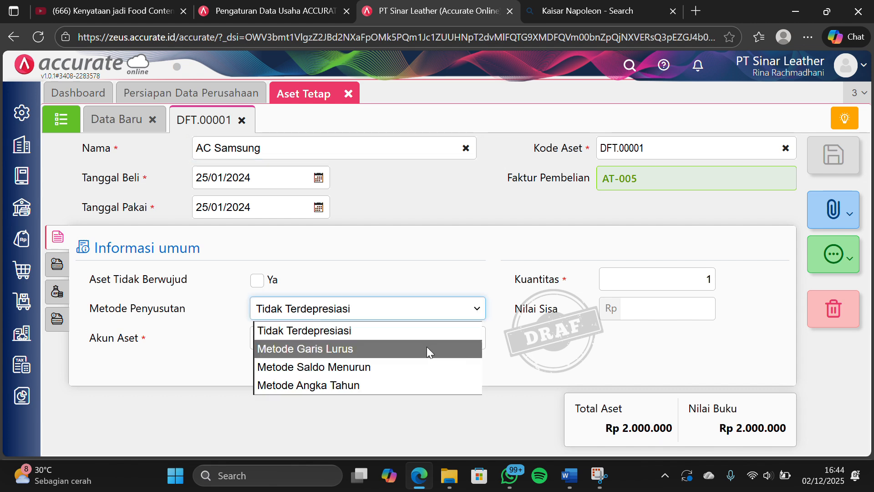
pyautogui.click(425, 348)
# Assign Peralatan, Akum Penyust Peralatan and Beban Penyust Peralatan as the asset's accounts and set its Umur Aset to 5 years
pyautogui.scroll(-1, 371, 333)
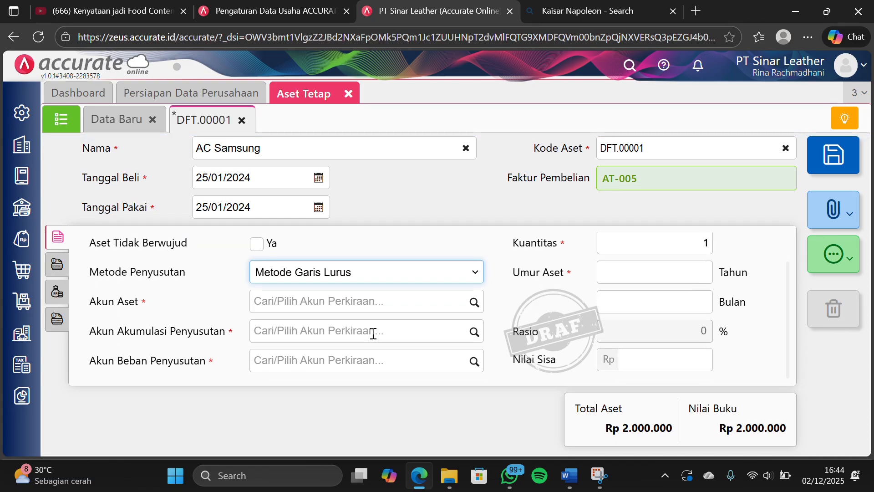
pyautogui.click(471, 301)
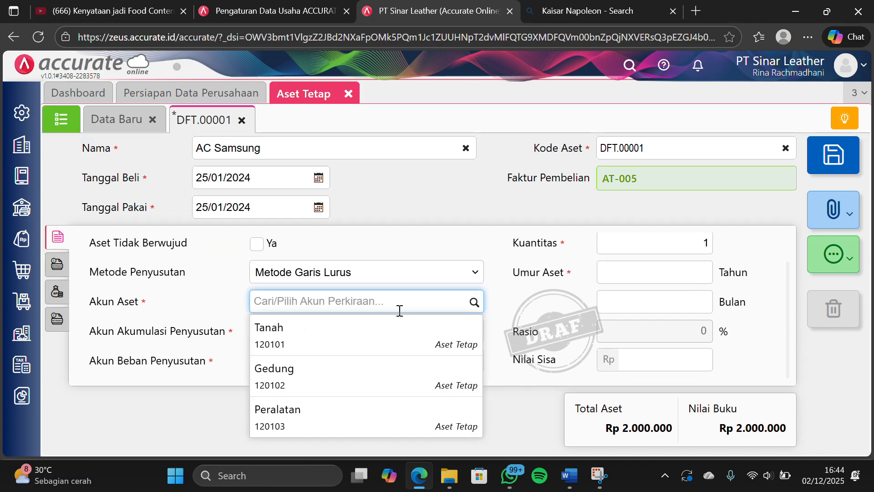
pyautogui.click(356, 418)
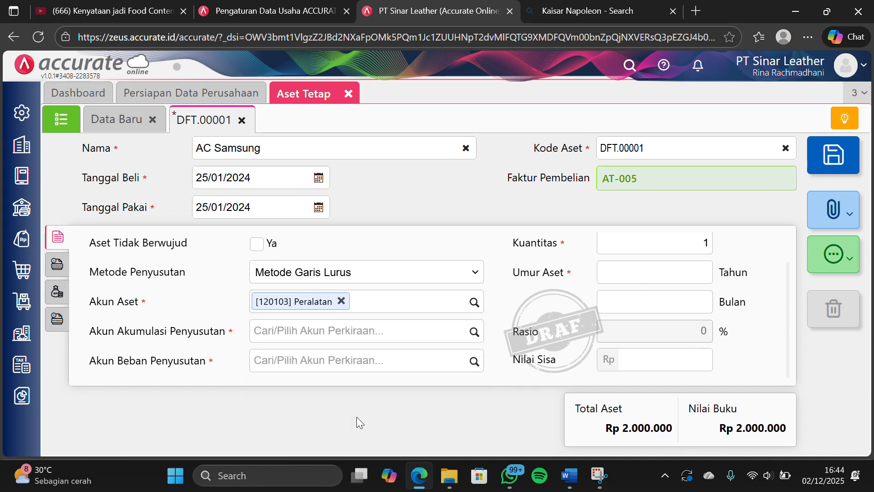
pyautogui.click(474, 331)
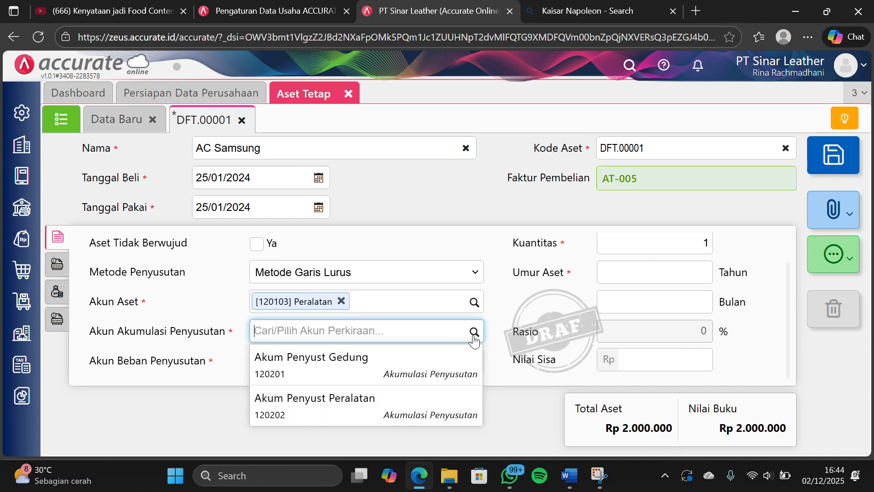
pyautogui.click(362, 410)
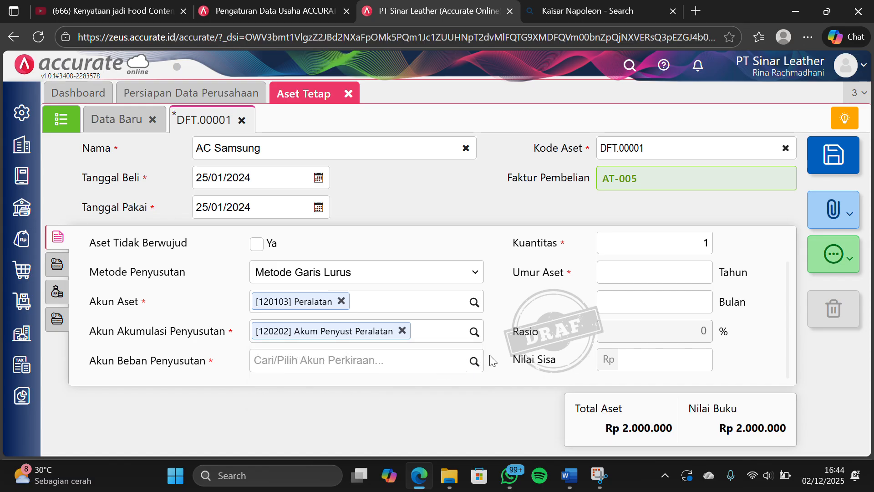
pyautogui.click(472, 362)
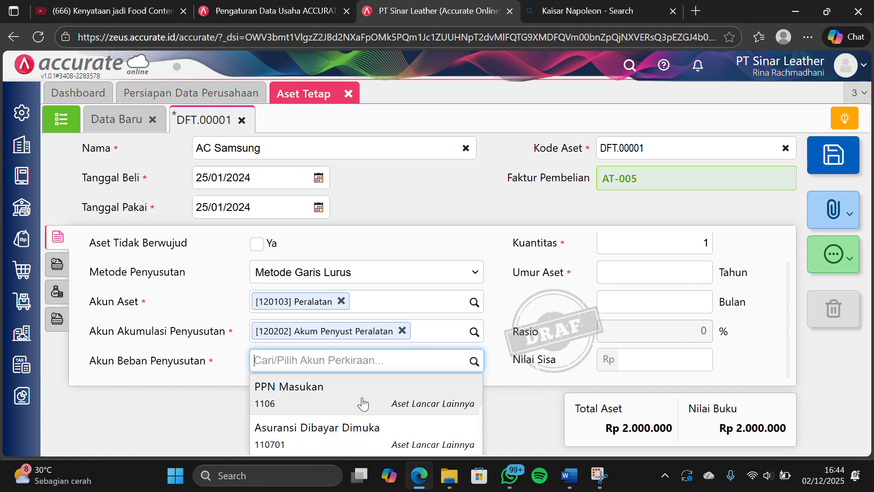
pyautogui.write('BEBAN PE')
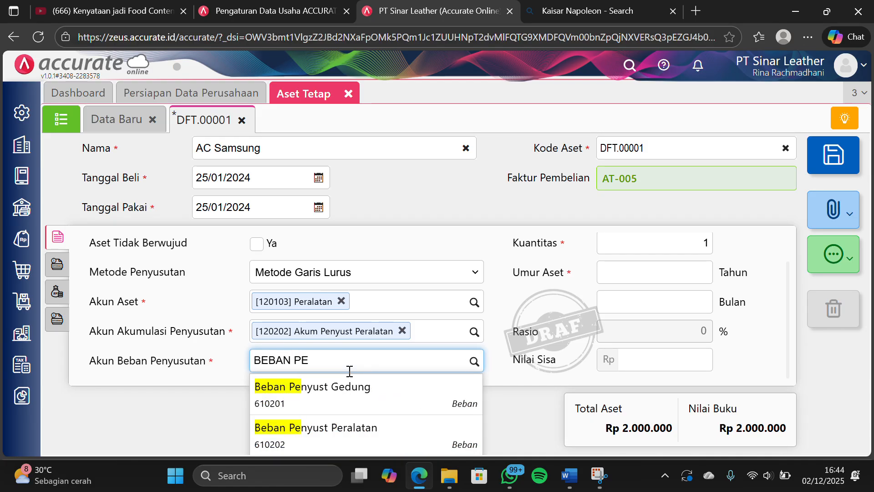
pyautogui.click(348, 427)
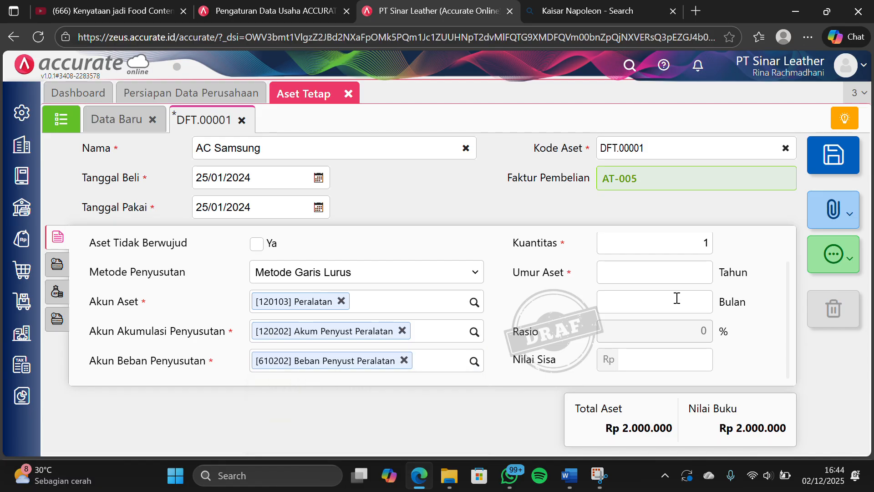
pyautogui.click(670, 278)
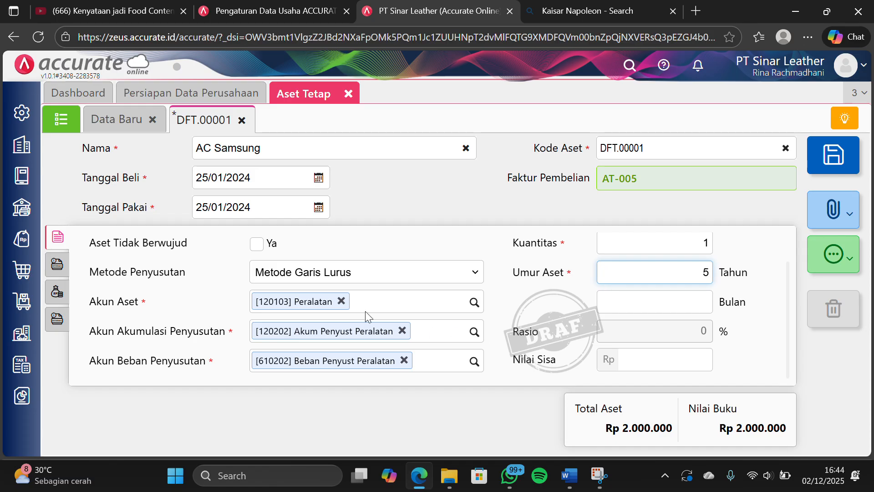
# Set the asset's Kategori Aset to Peralatan, then save it and close Aset Tetap
pyautogui.click(55, 265)
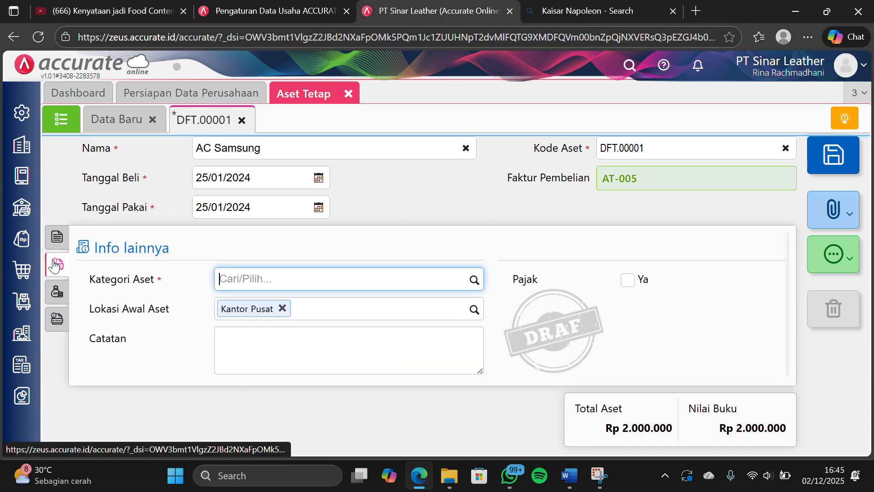
pyautogui.click(443, 283)
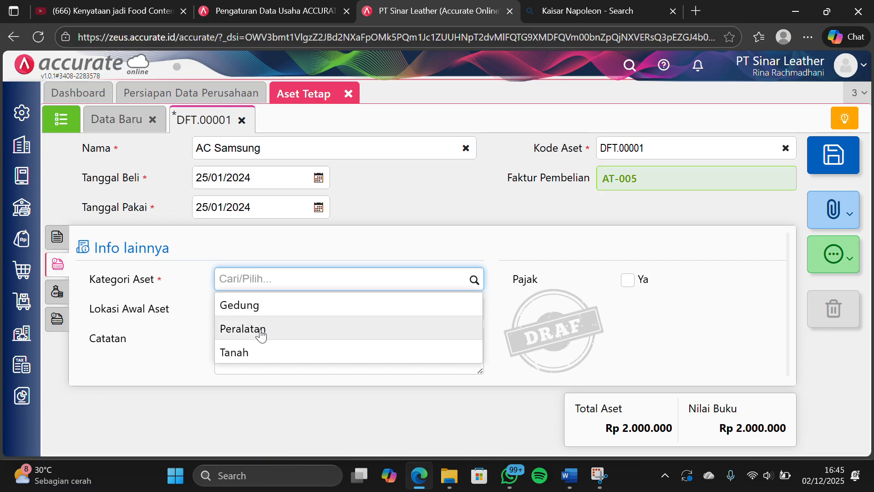
pyautogui.click(259, 329)
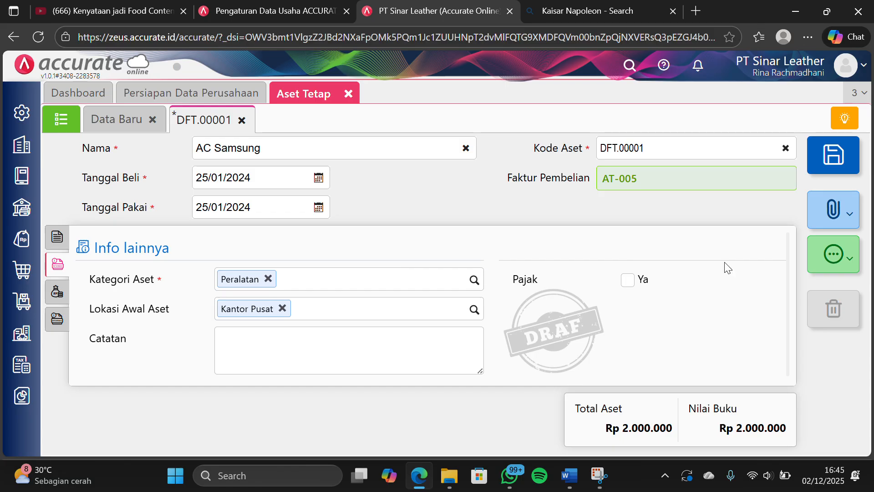
pyautogui.click(833, 162)
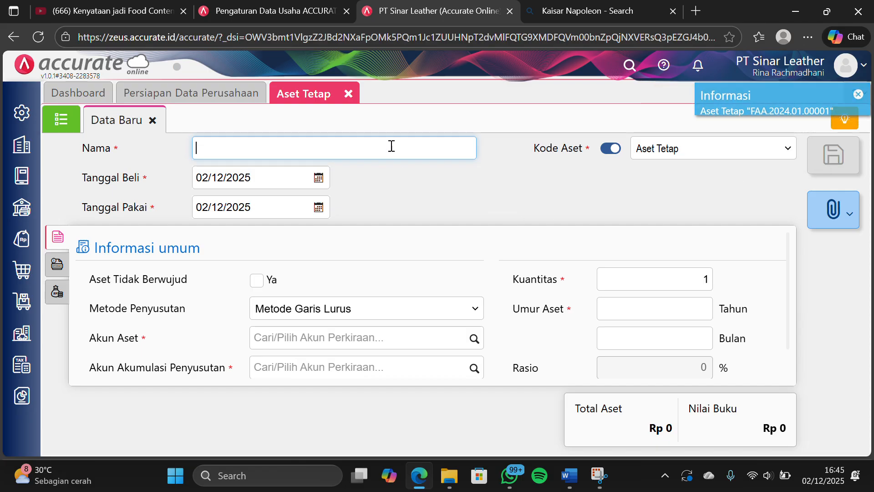
pyautogui.click(348, 94)
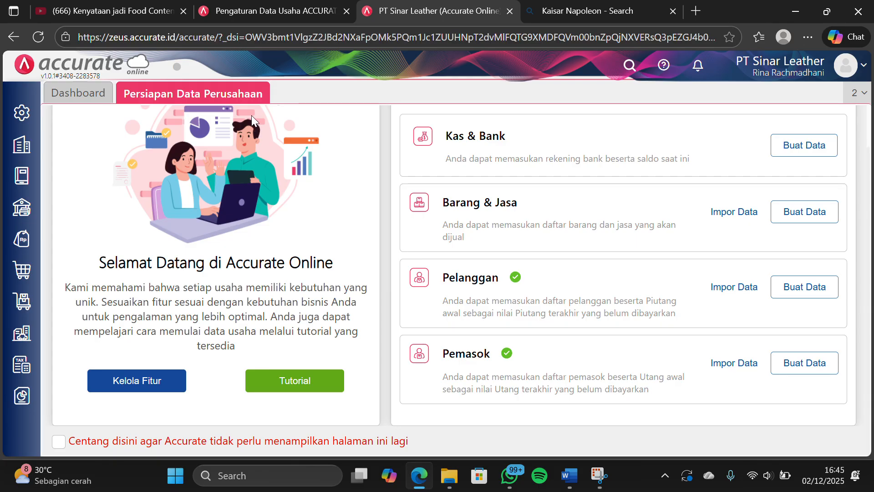
# Start a new bank transfer (Transfer Bank) under Kas & Bank and date it 30/01/2024
pyautogui.click(16, 222)
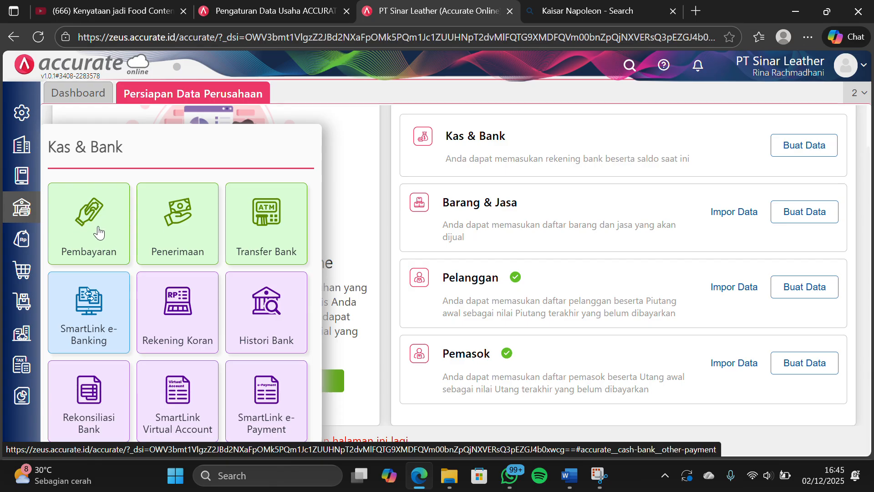
pyautogui.click(281, 235)
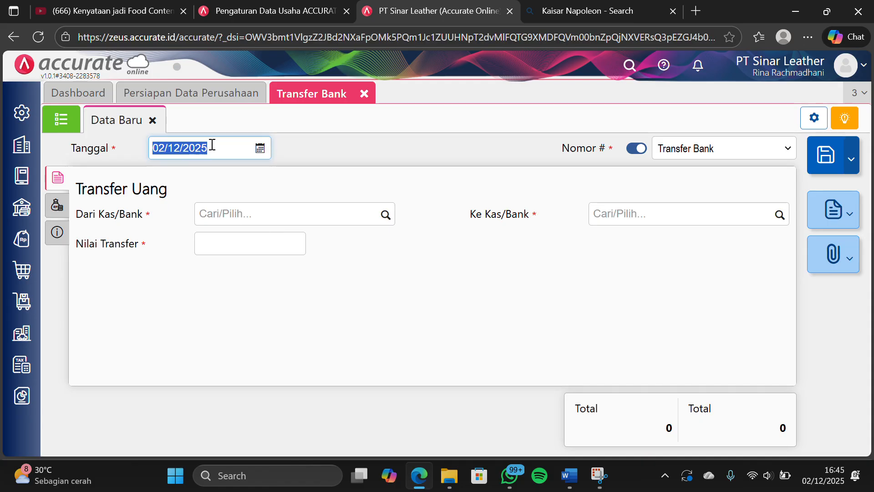
pyautogui.write('30/01/')
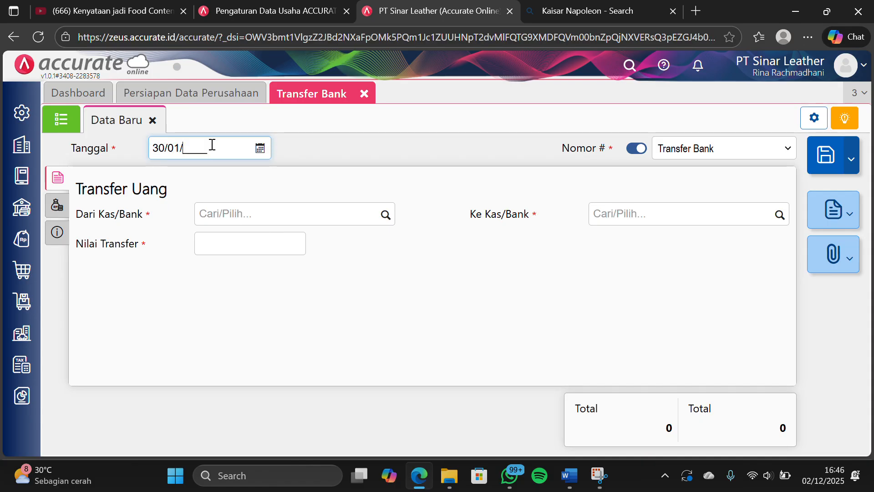
pyautogui.write('2024')
# Set the transfer's source account to Bank Mandiri IDR and its destination account to Bank Mandiri SGD
pyautogui.click(375, 212)
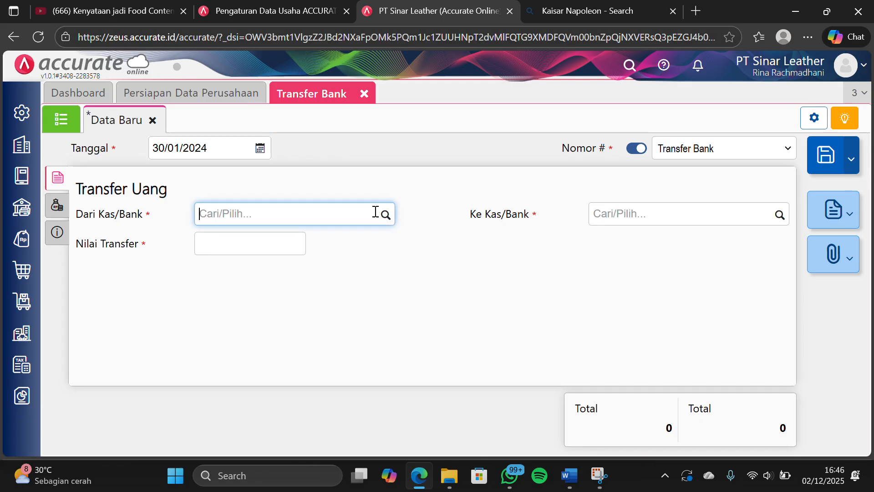
pyautogui.click(385, 216)
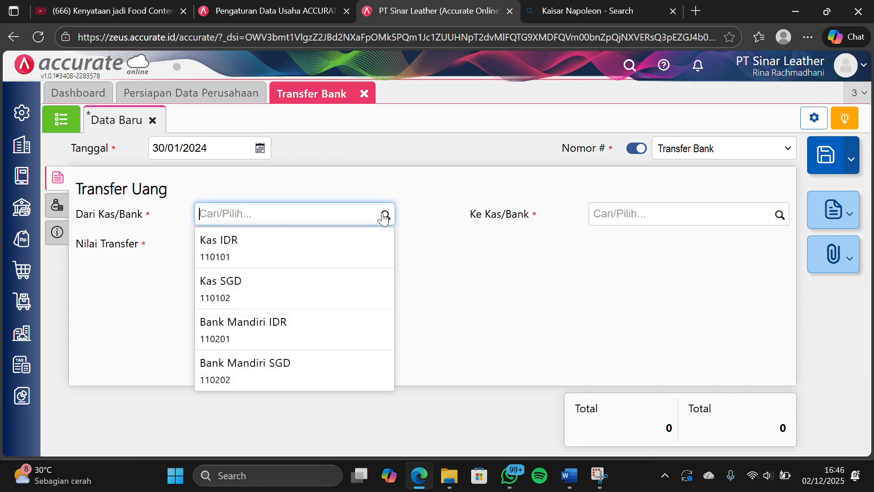
pyautogui.click(295, 331)
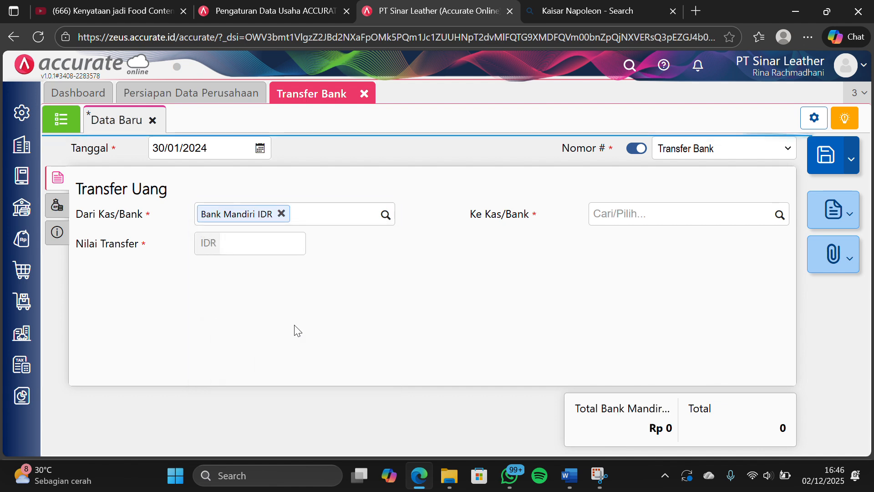
pyautogui.click(780, 216)
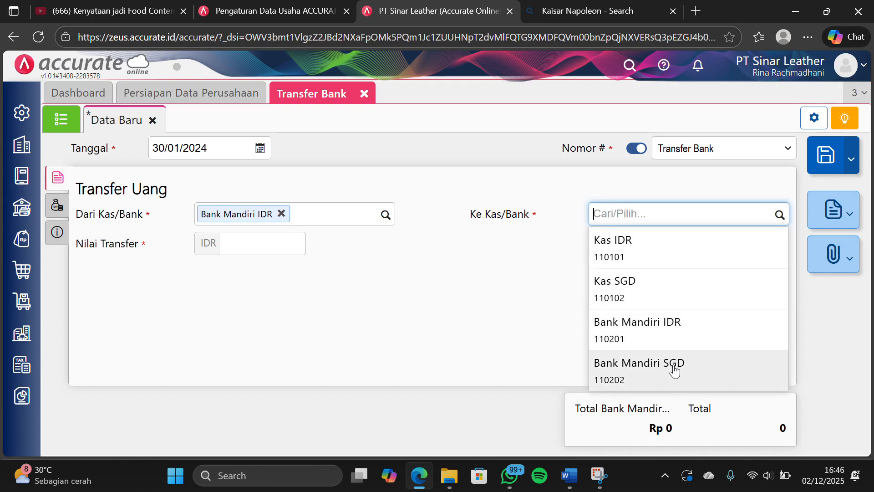
pyautogui.click(673, 368)
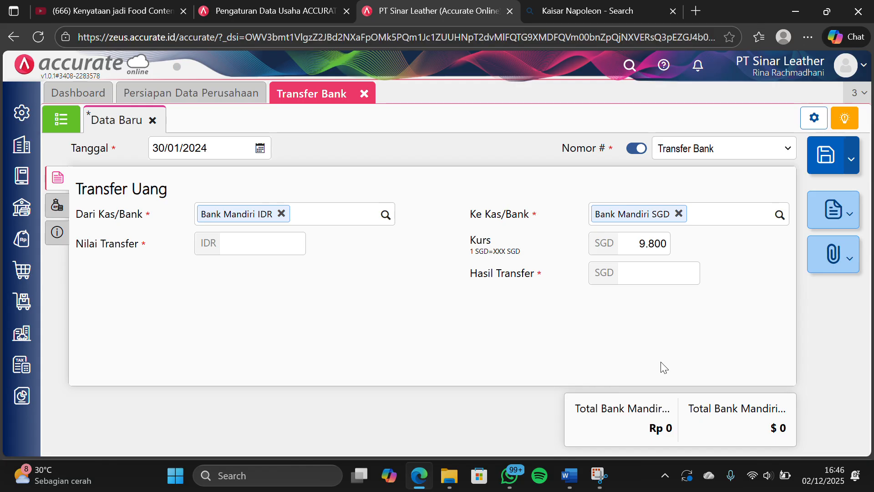
# Enter SGD 200 as the Hasil Transfer and IDR 1.960.000 as the Nilai Transfer
pyautogui.click(657, 278)
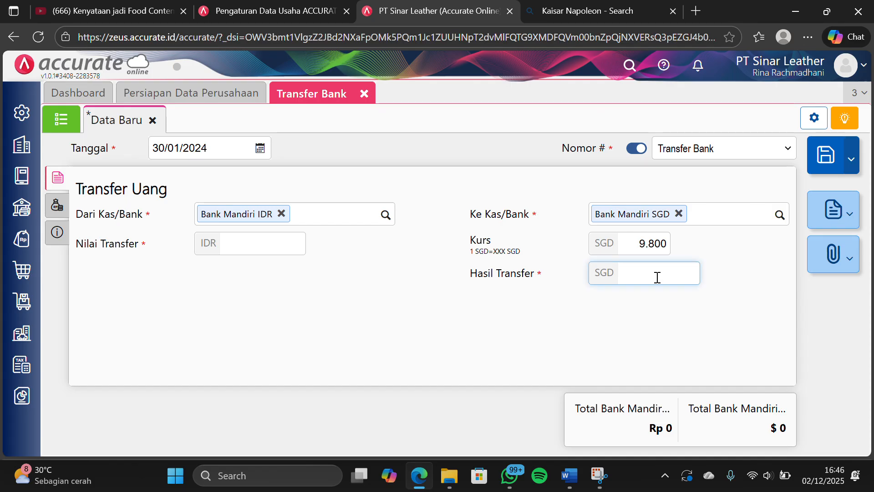
pyautogui.write('200')
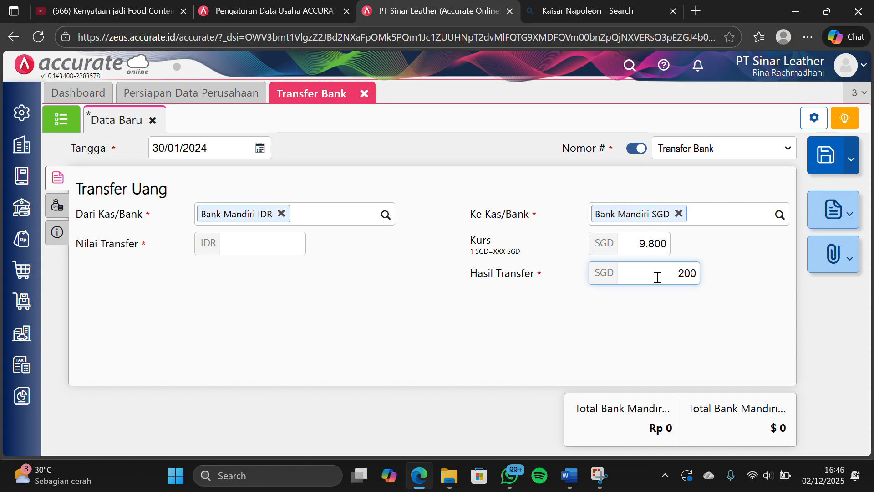
pyautogui.click(592, 312)
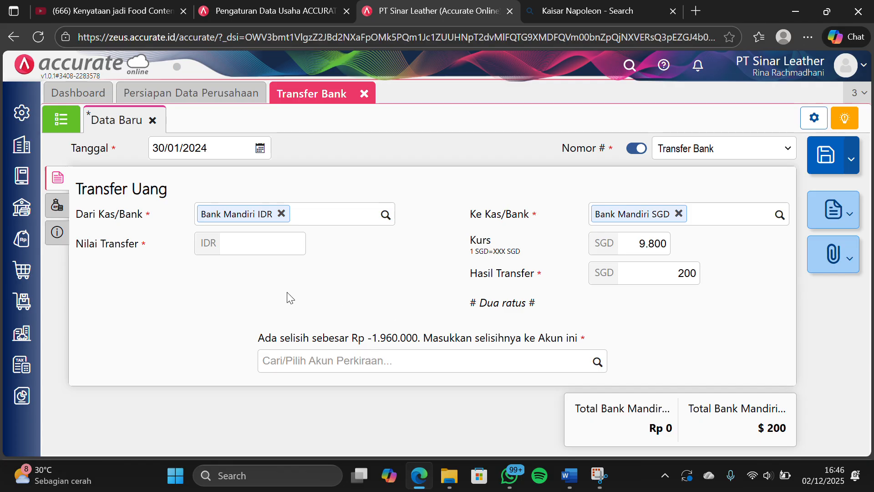
pyautogui.click(271, 246)
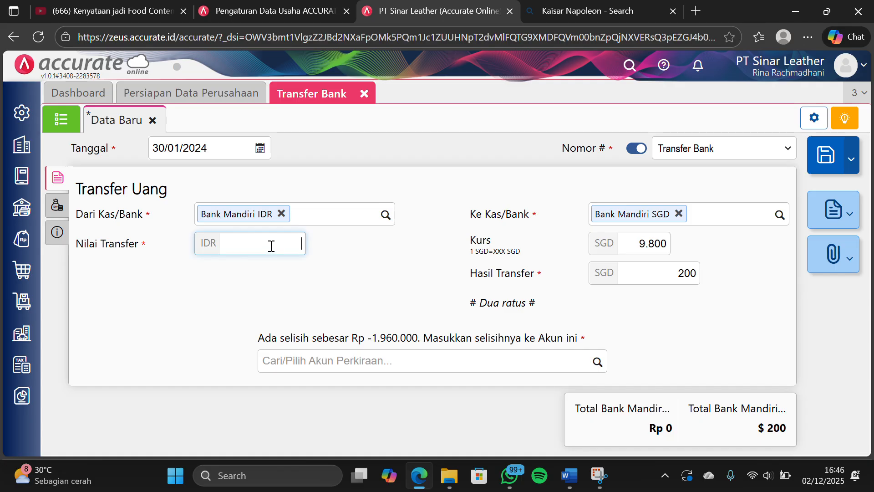
pyautogui.write('1.960.000')
pyautogui.click(330, 288)
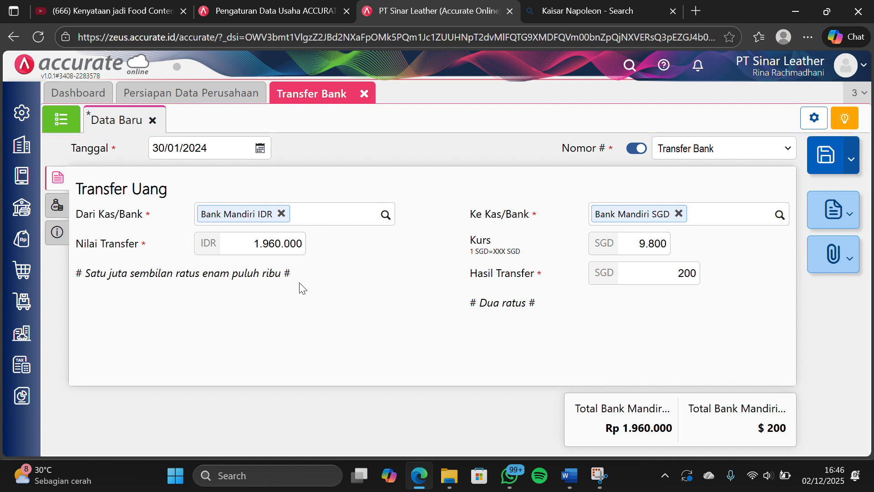
# Add a Biaya Transfer line of Rp 15.000 on the Beban Lain-lain account
pyautogui.click(58, 206)
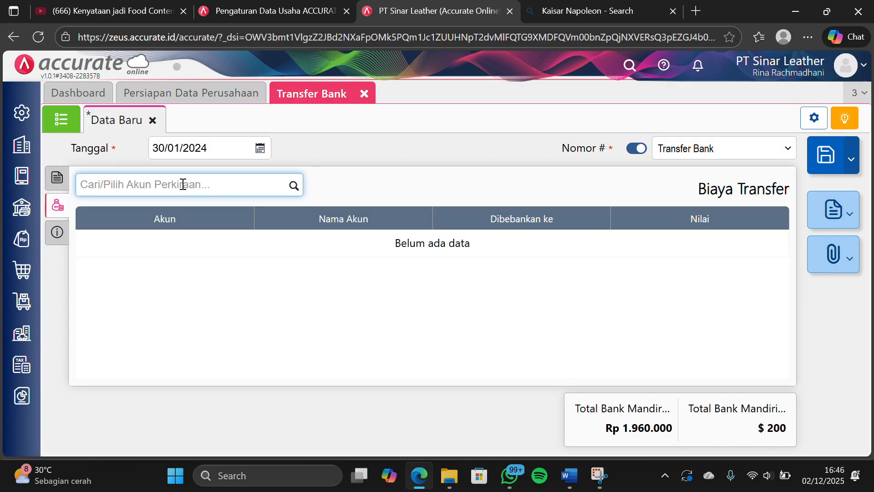
pyautogui.click(294, 186)
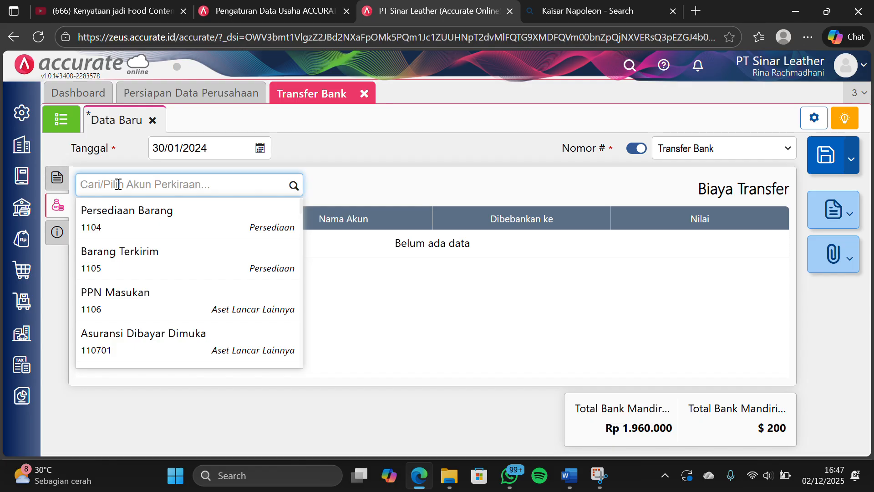
pyautogui.write('BEB')
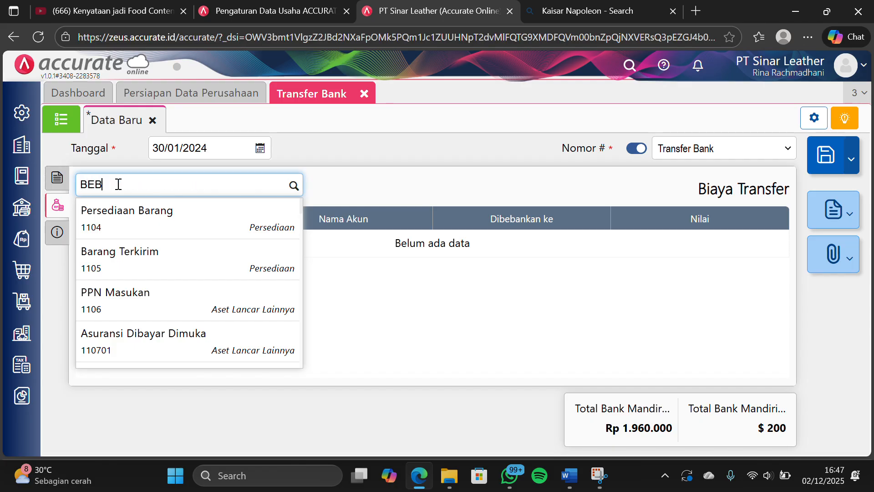
pyautogui.write('AN')
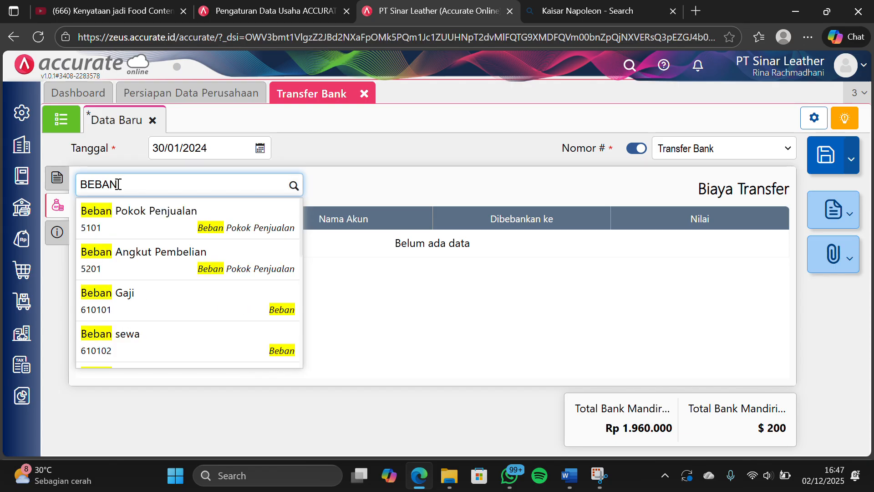
pyautogui.write(' LAIN')
pyautogui.click(153, 217)
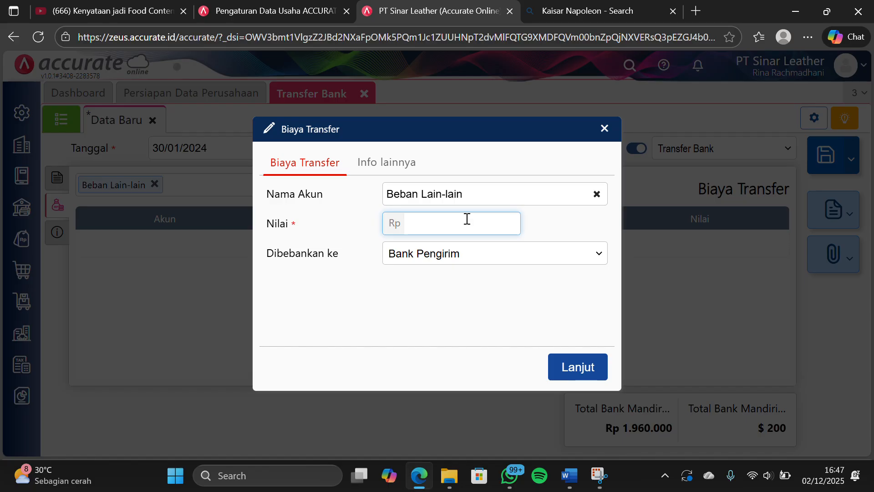
pyautogui.write('15.000')
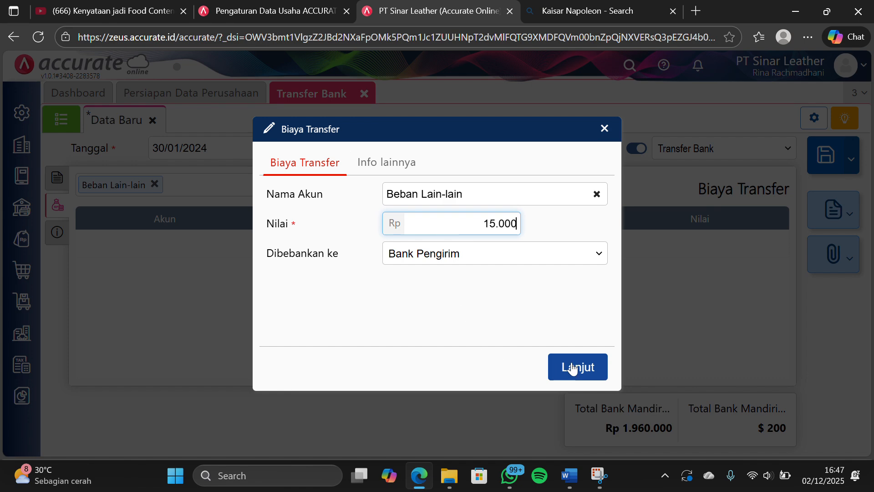
pyautogui.click(573, 367)
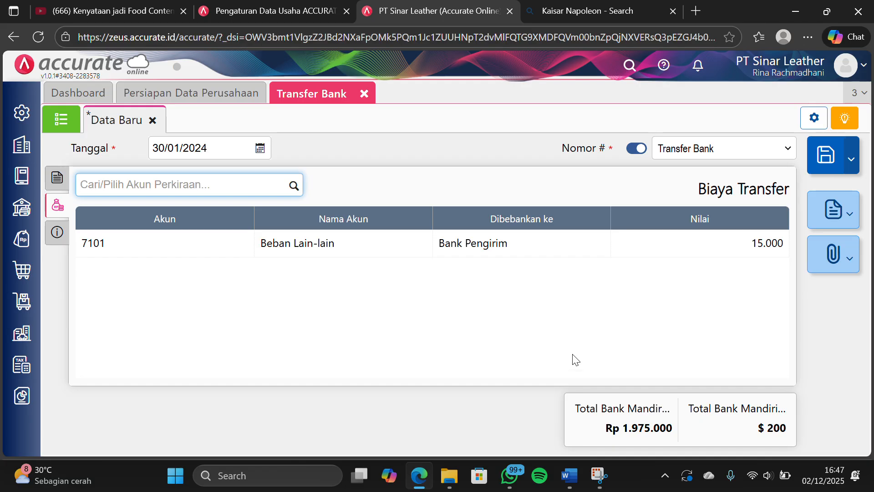
# Return to the Transfer Uang details, save the bank transfer and close Transfer Bank
pyautogui.click(56, 177)
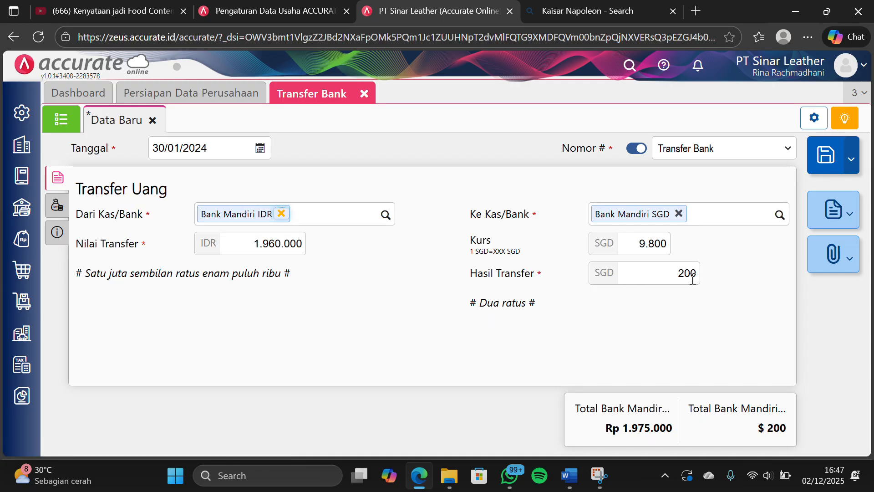
pyautogui.click(836, 153)
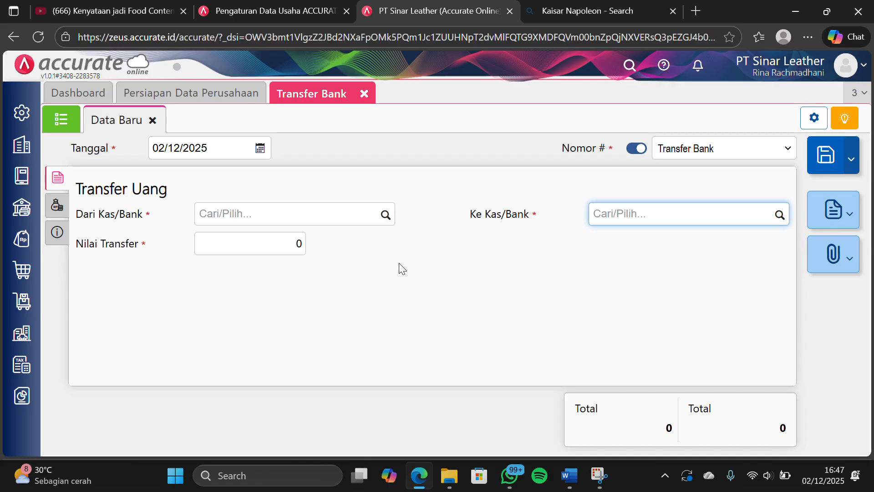
pyautogui.click(361, 92)
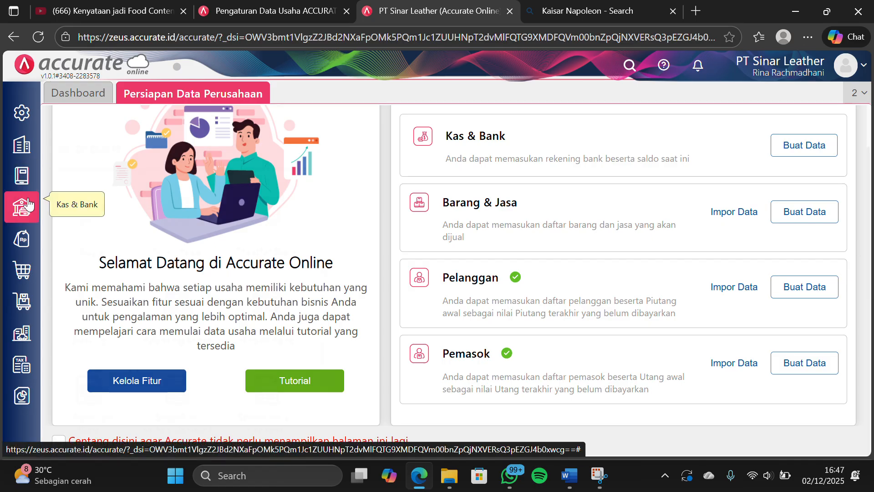
# Start a new Kas & Bank receipt (Penerimaan) into Bank Mandiri IDR dated 31/01/2024
pyautogui.click(28, 205)
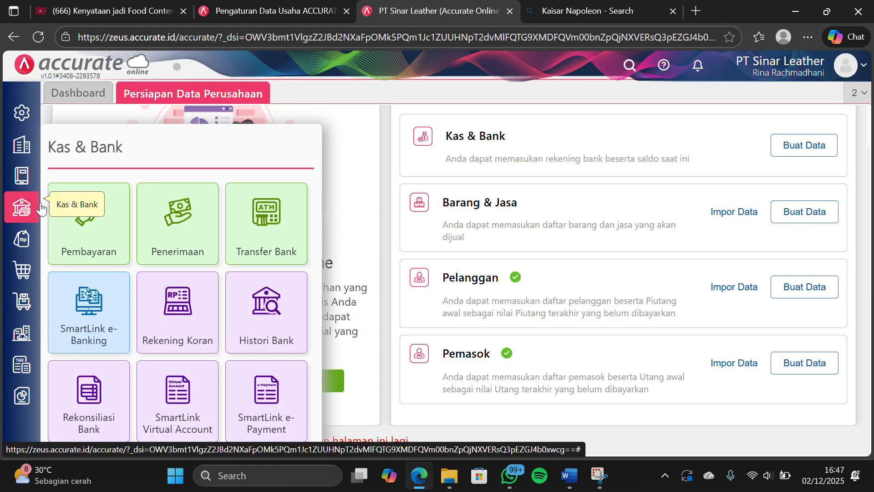
pyautogui.click(173, 233)
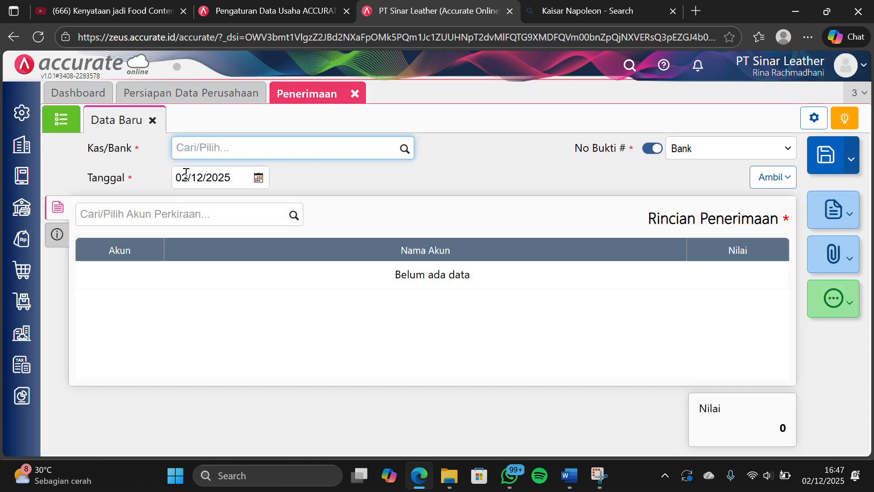
pyautogui.click(403, 148)
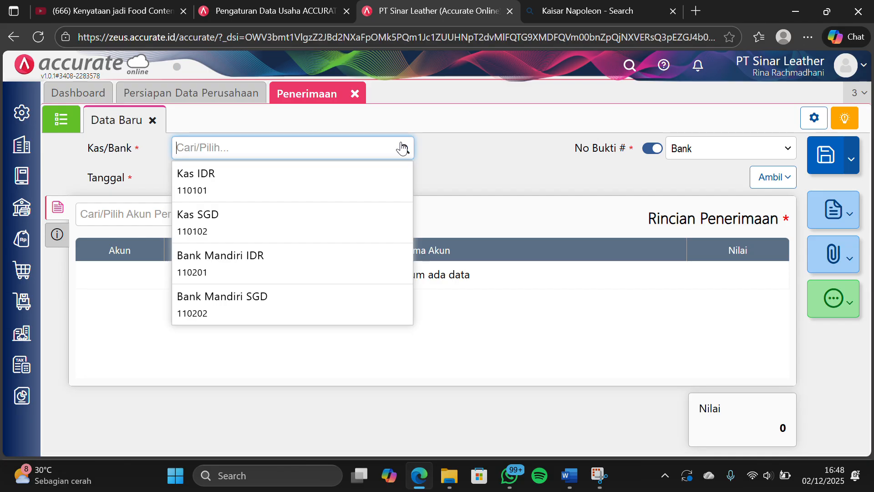
pyautogui.click(312, 269)
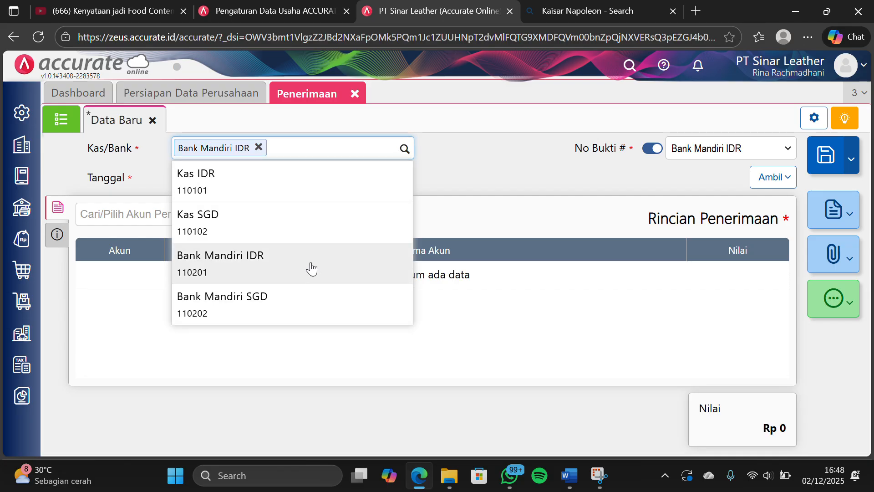
pyautogui.click(234, 180)
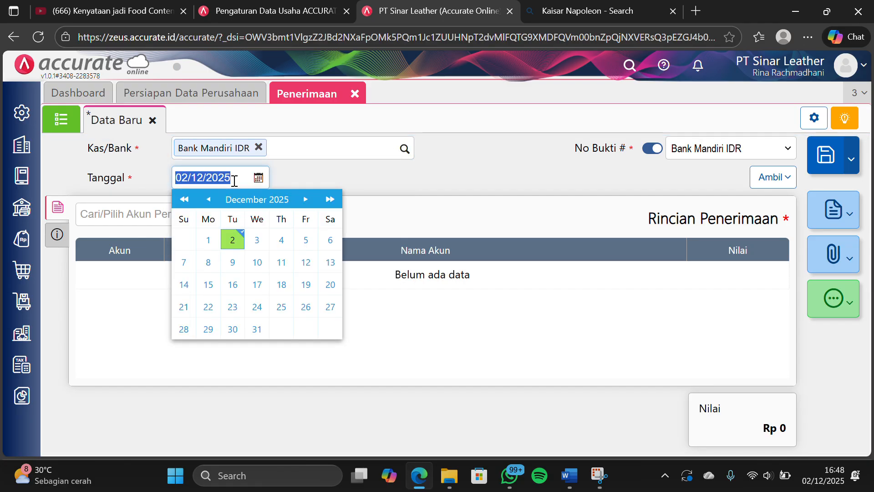
pyautogui.write('3')
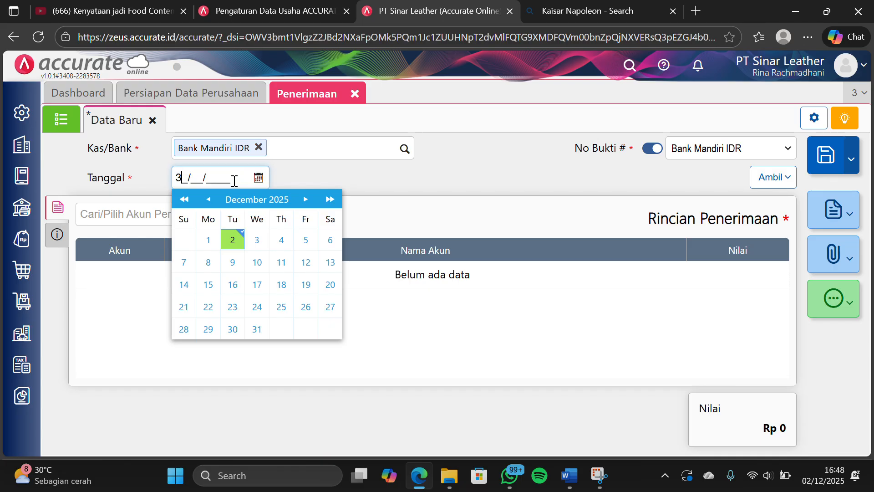
pyautogui.write('1/01/202')
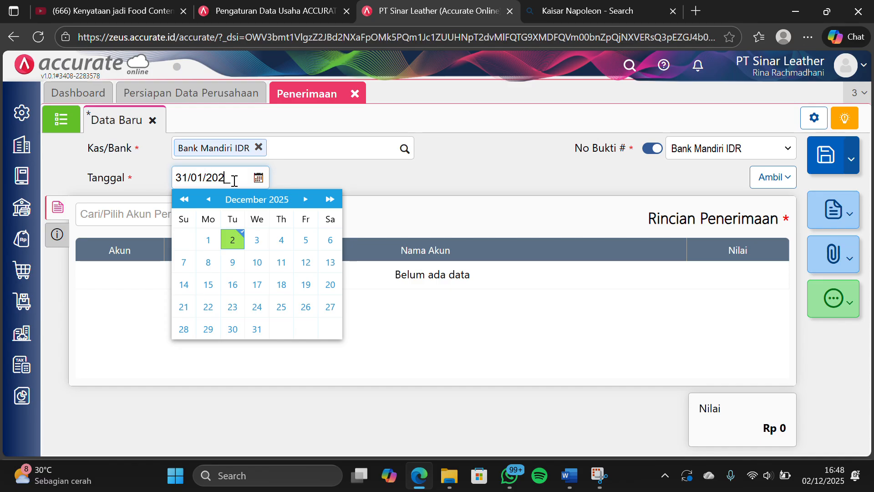
pyautogui.write('4')
pyautogui.click(413, 202)
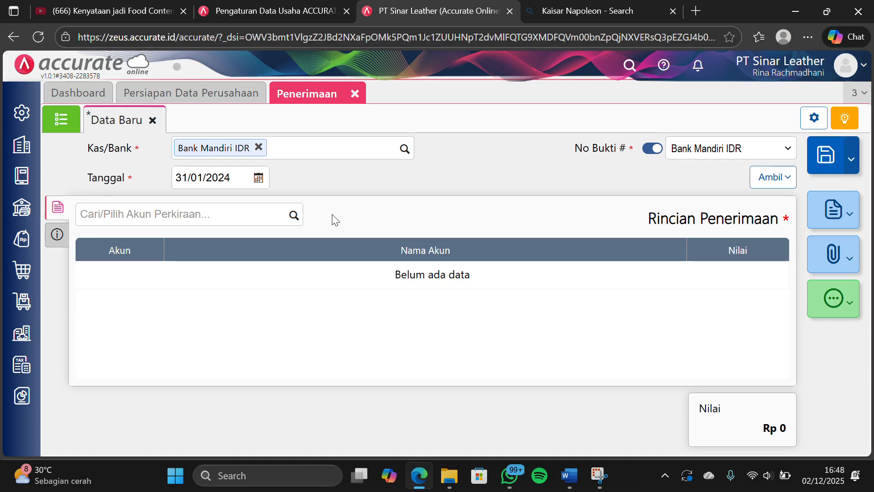
# Add a Rp 250.000 line on the Pendapatan Lain-lain account to the receipt, save it and close Penerimaan
pyautogui.click(292, 215)
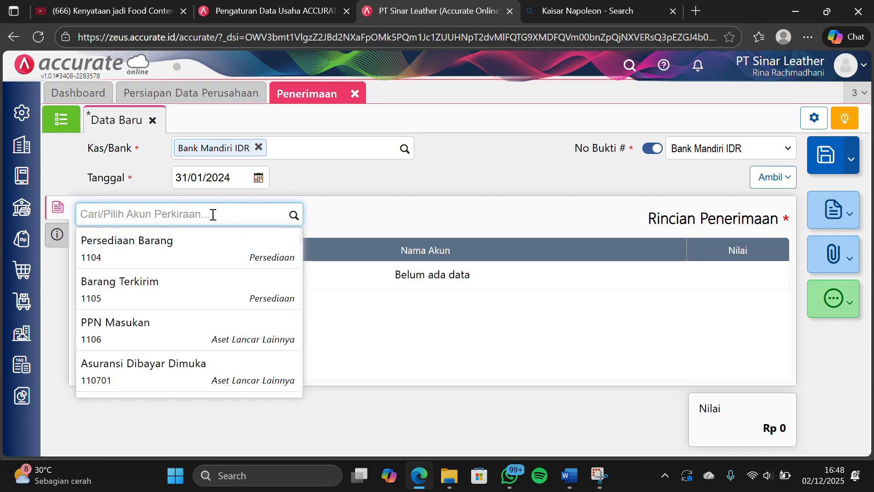
pyautogui.write('PENDAP')
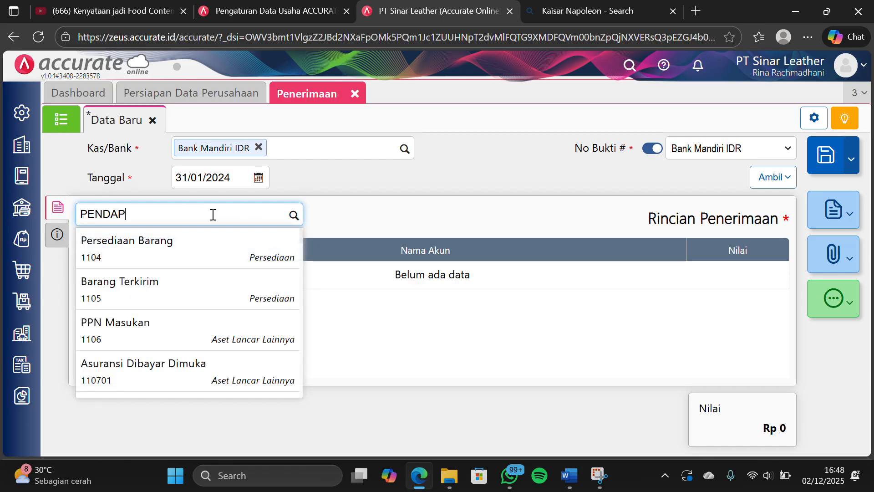
pyautogui.write('ATAN LA')
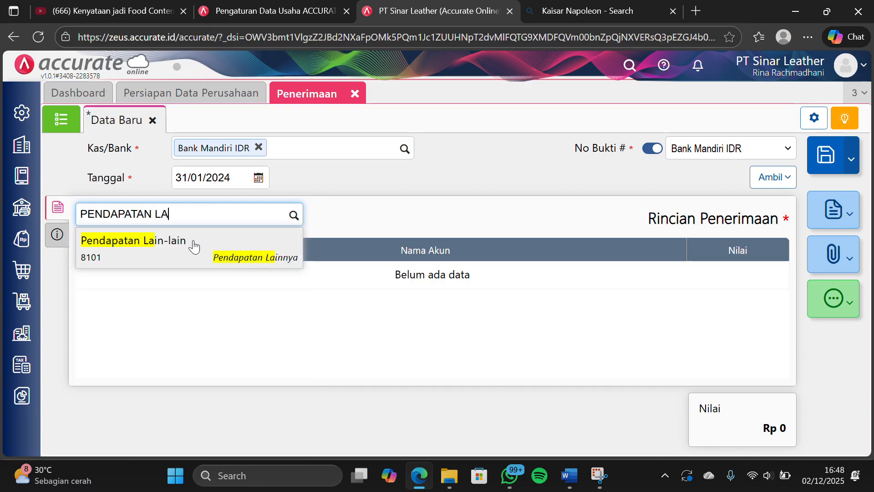
pyautogui.click(157, 252)
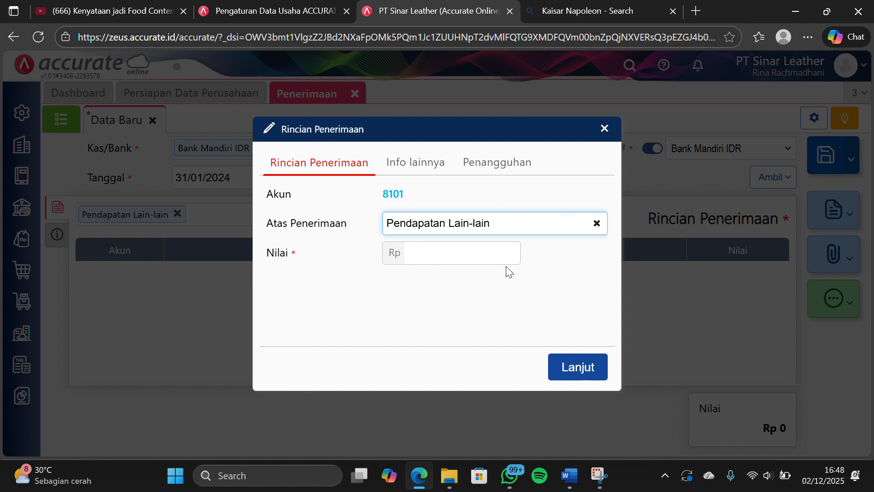
pyautogui.click(482, 249)
pyautogui.write('250.00')
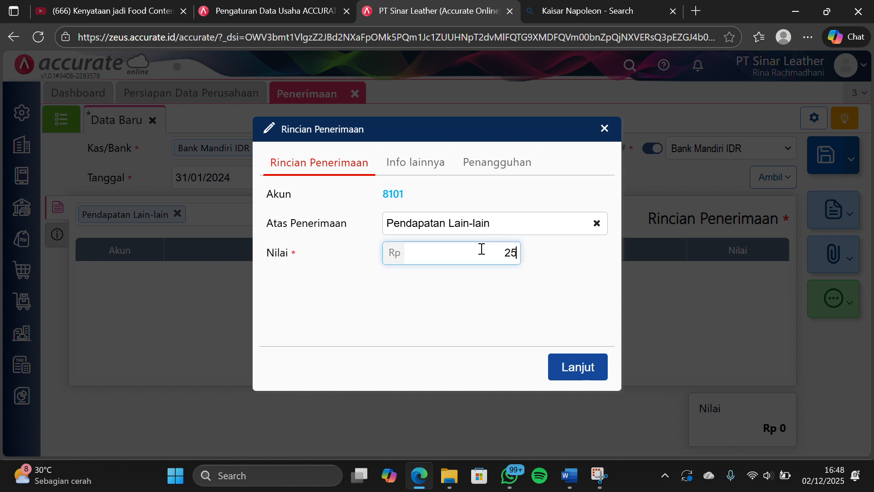
pyautogui.write('0')
pyautogui.click(572, 367)
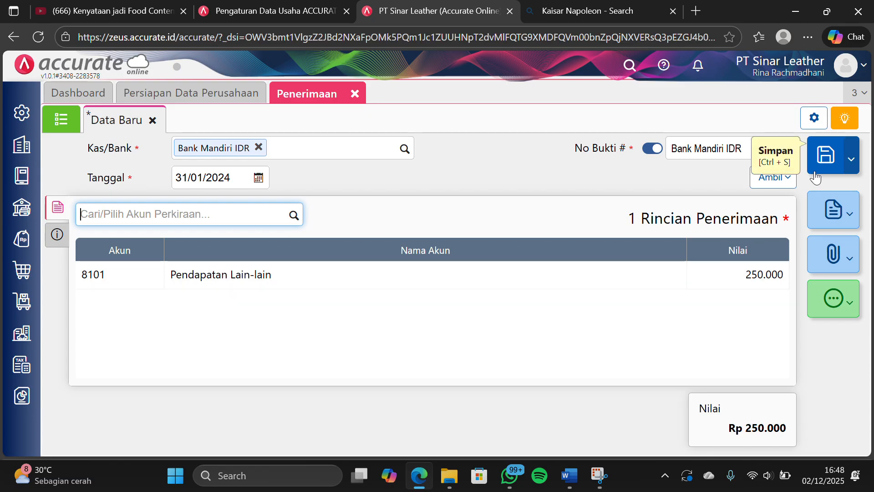
pyautogui.click(816, 153)
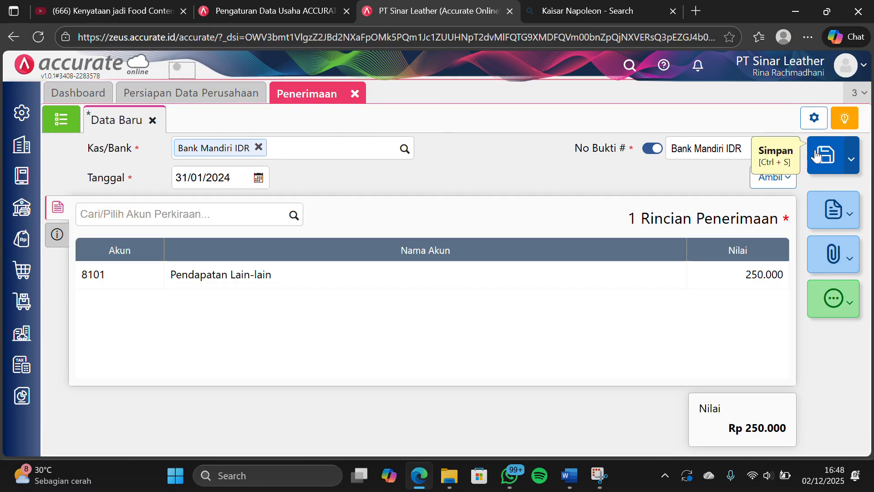
pyautogui.click(355, 90)
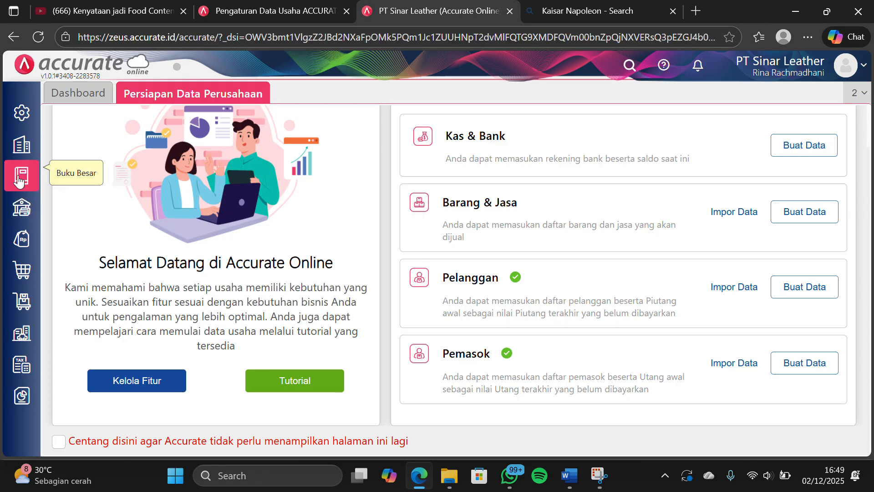
# Start a new Kas & Bank payment (Pembayaran) from Bank Mandiri IDR dated 31/01/2024
pyautogui.click(23, 210)
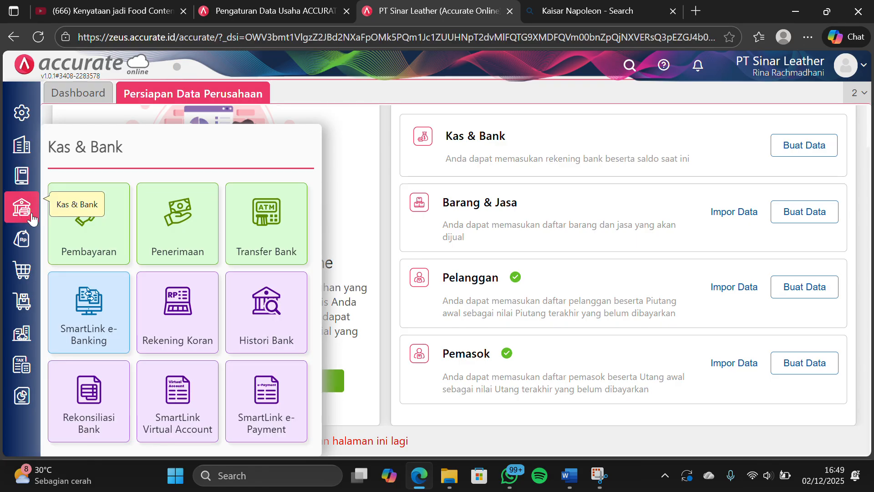
pyautogui.click(75, 242)
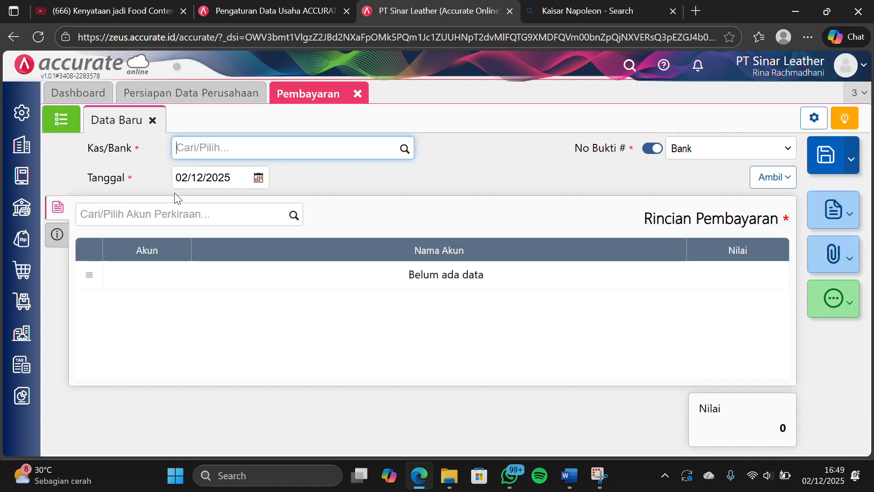
pyautogui.click(405, 148)
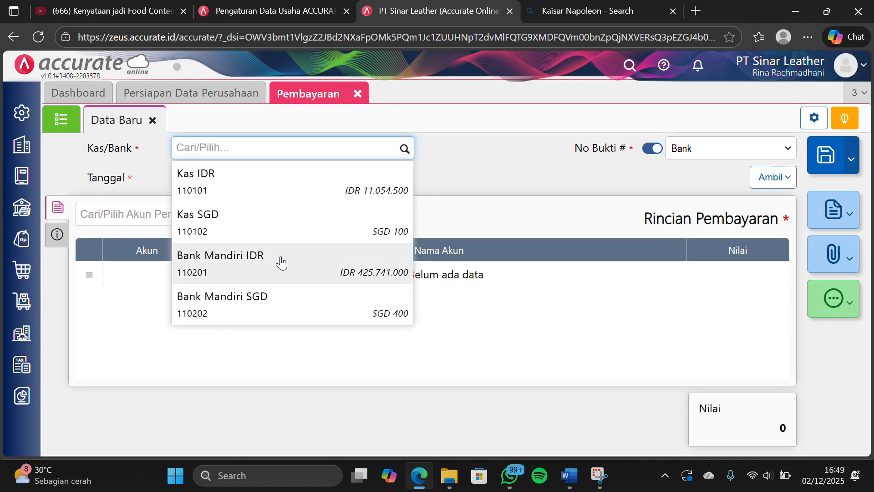
pyautogui.click(282, 259)
pyautogui.click(233, 174)
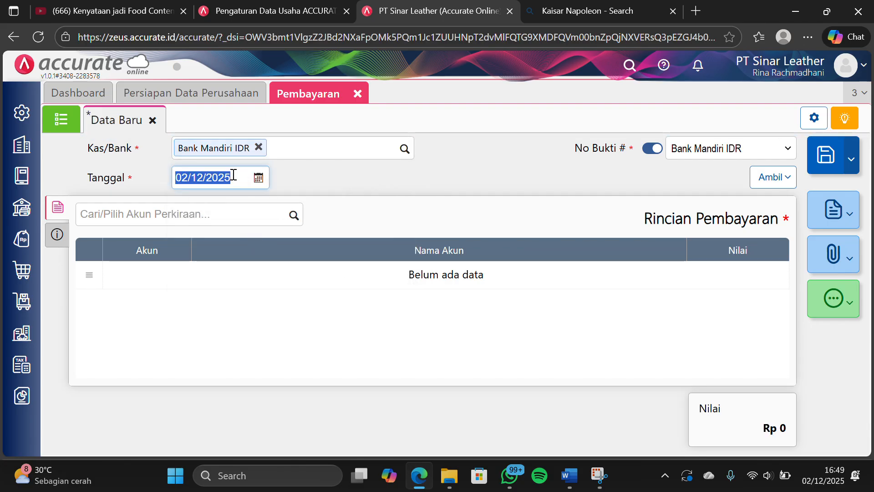
pyautogui.write('31/')
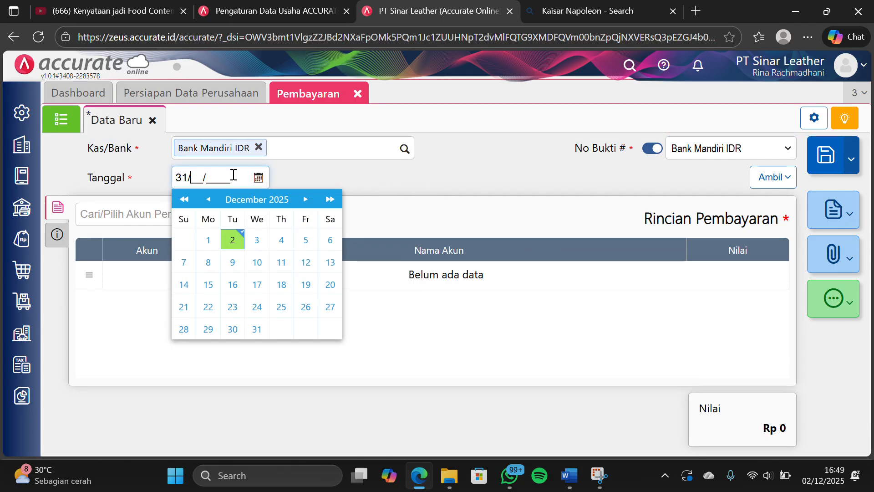
pyautogui.write('01/2024')
pyautogui.click(413, 336)
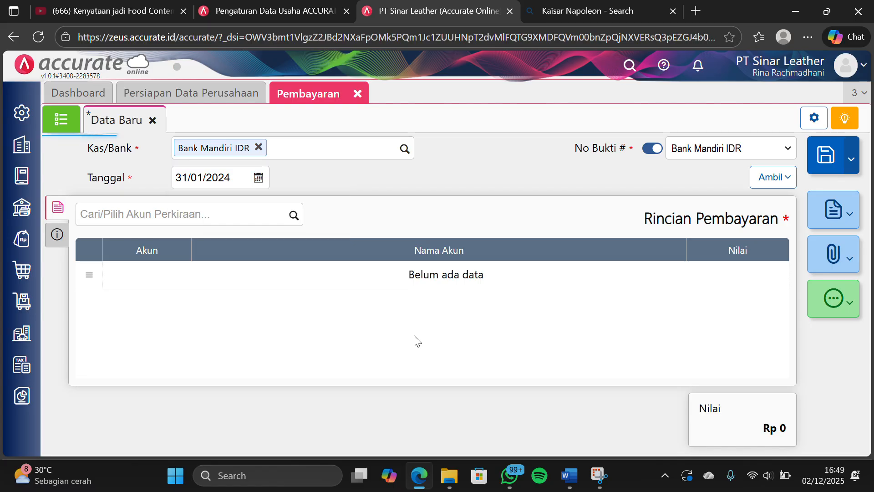
# Add a Rp 1.550.000 line on the Beban Listrik, Air & Telepon account to the payment and save it
pyautogui.click(294, 222)
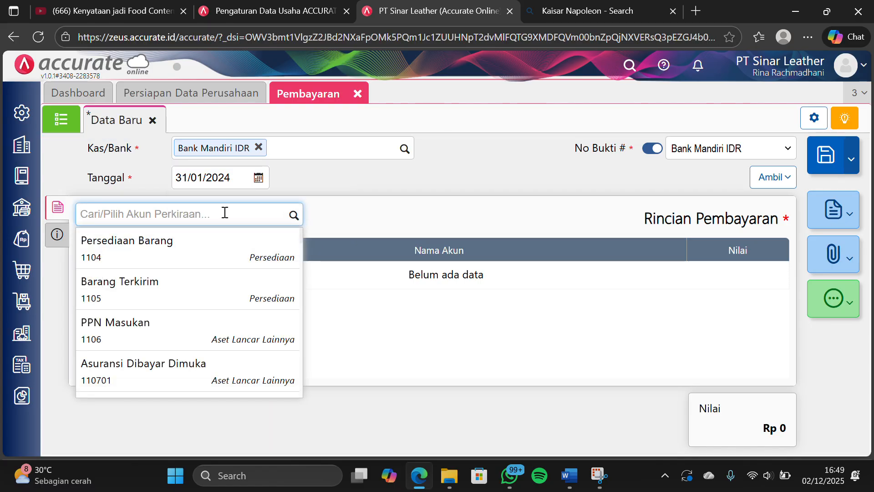
pyautogui.write('BEBAN')
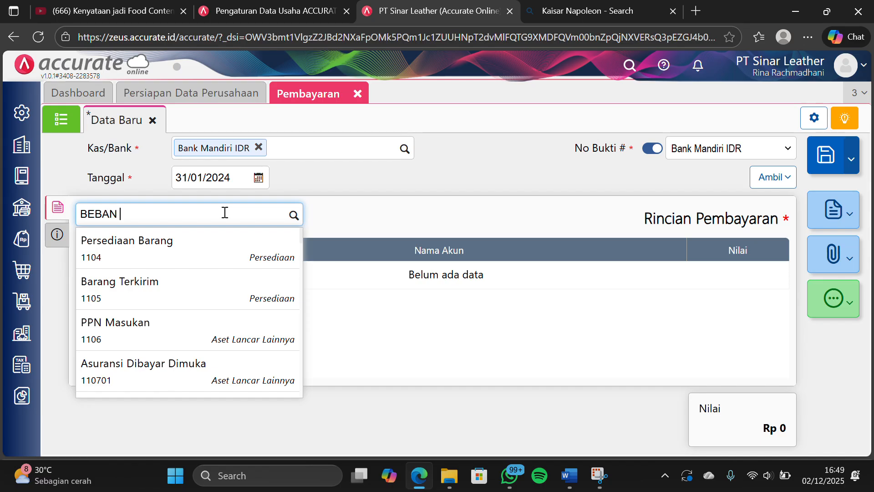
pyautogui.write(' LISTRIL')
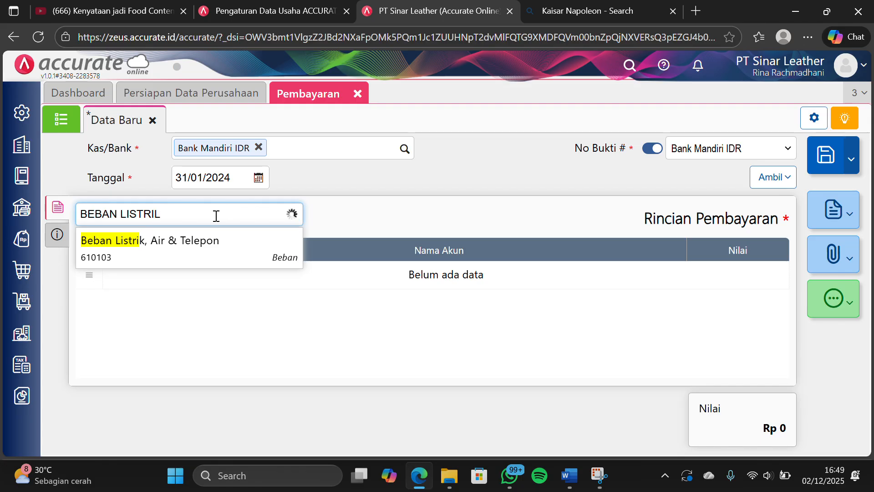
pyautogui.press('BackSpace')
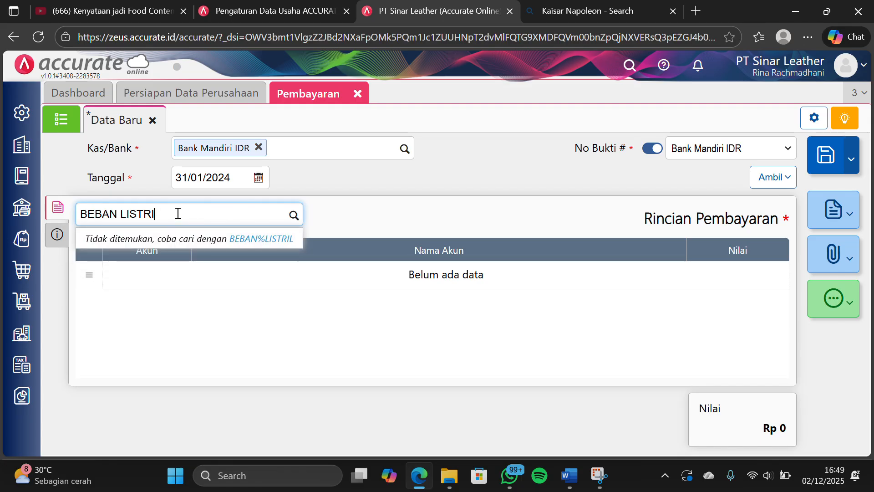
pyautogui.click(160, 242)
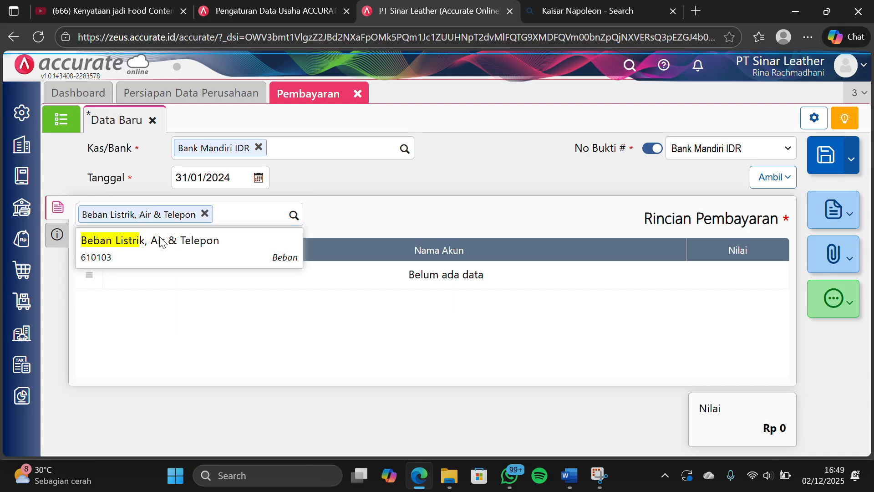
pyautogui.click(486, 252)
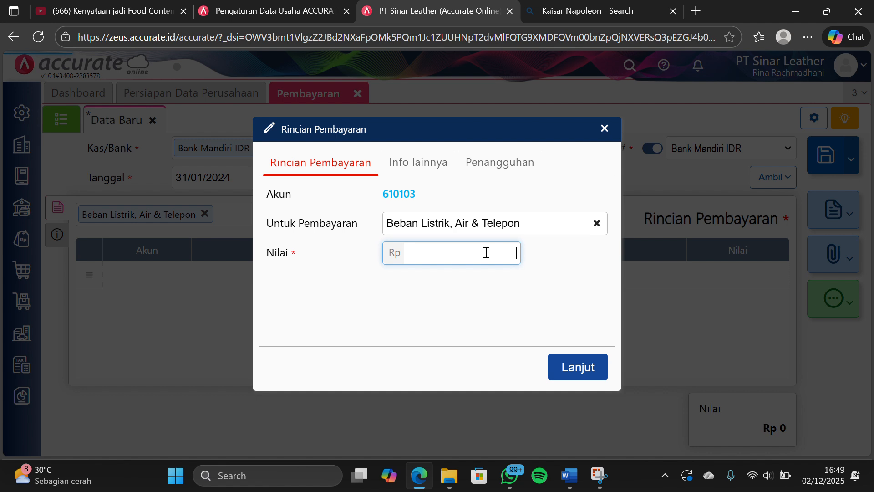
pyautogui.write('1.550.000')
pyautogui.click(577, 367)
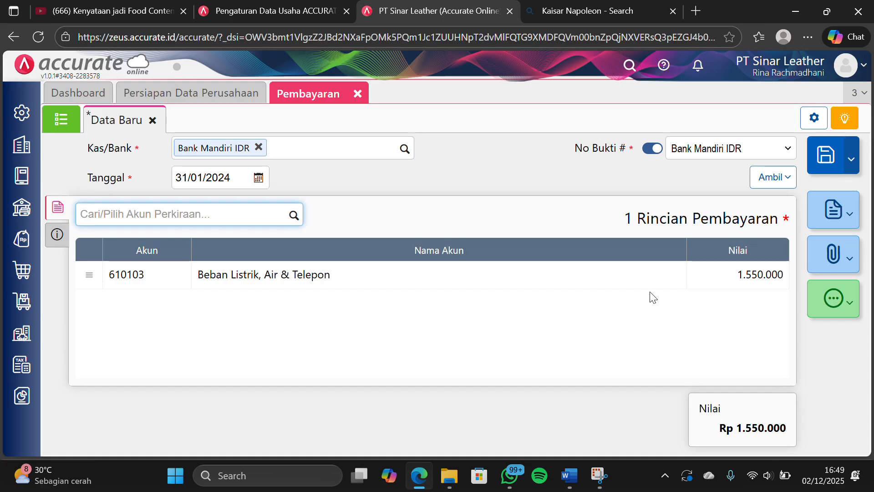
pyautogui.click(835, 167)
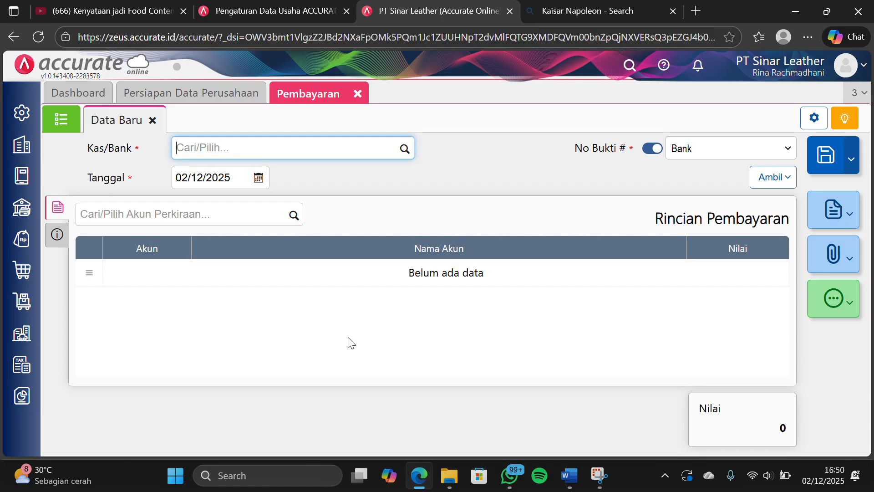
# Reopen Kas & Bank Pembayaran and start another payment from Bank Mandiri IDR dated 31/01/2024
pyautogui.click(359, 94)
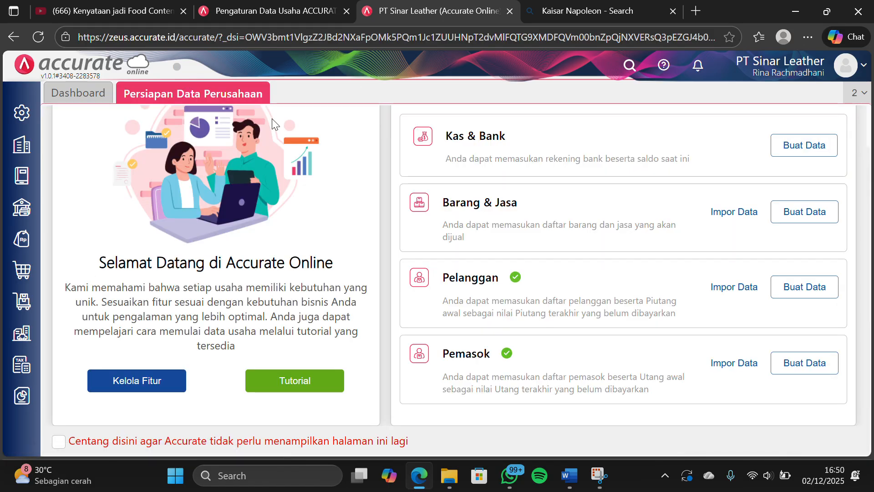
pyautogui.click(26, 204)
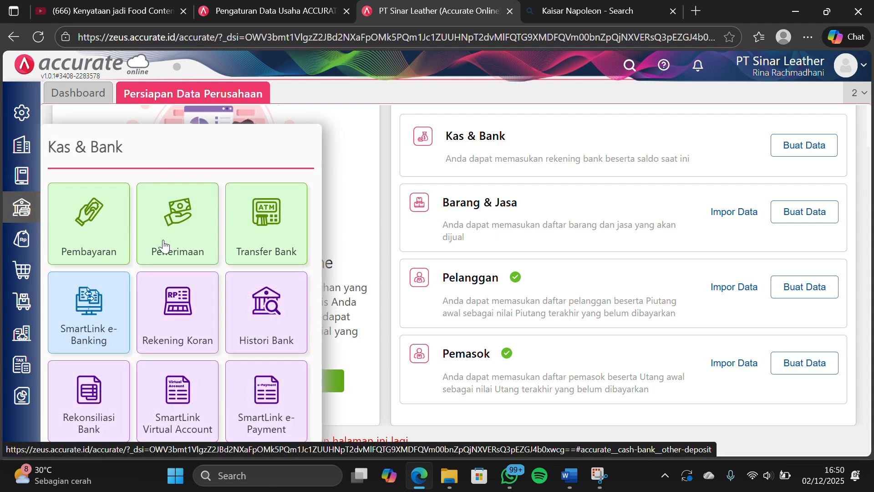
pyautogui.click(121, 242)
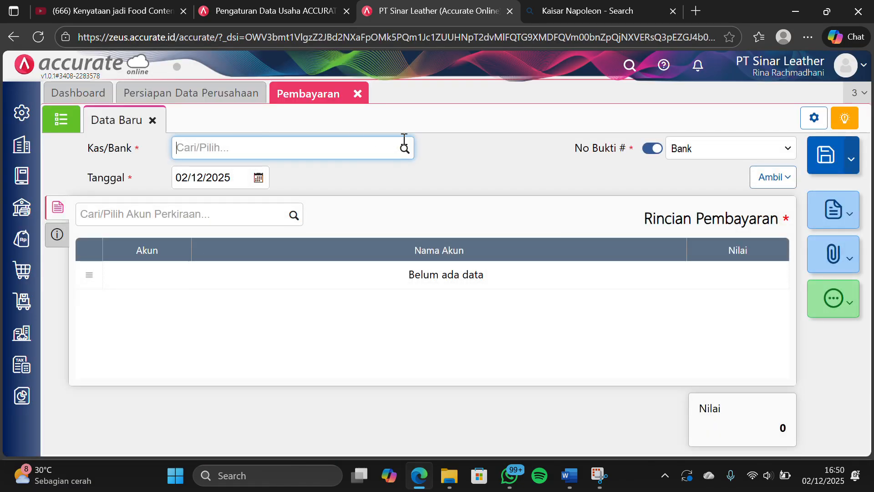
pyautogui.click(410, 151)
pyautogui.click(313, 264)
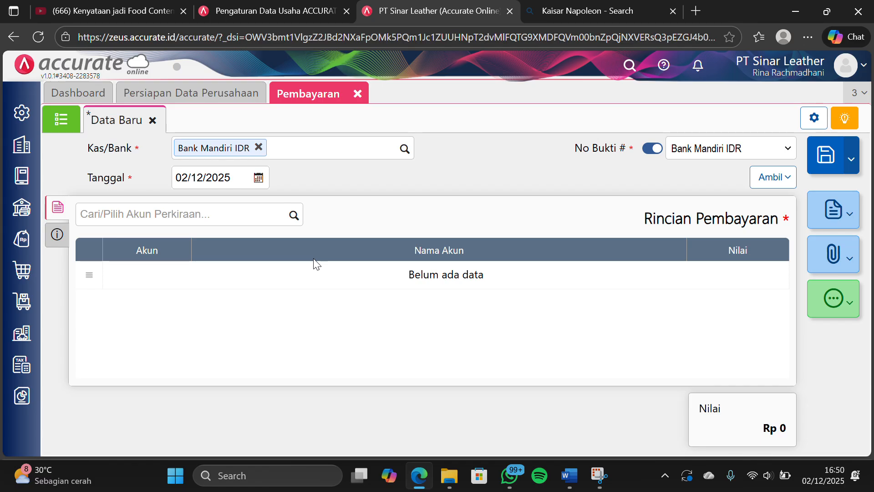
pyautogui.click(229, 172)
pyautogui.write('3')
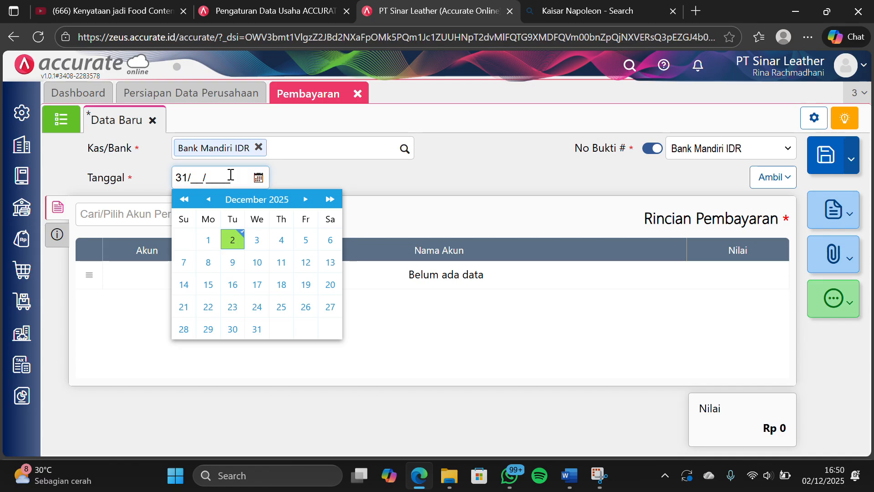
pyautogui.write('1/01/2024')
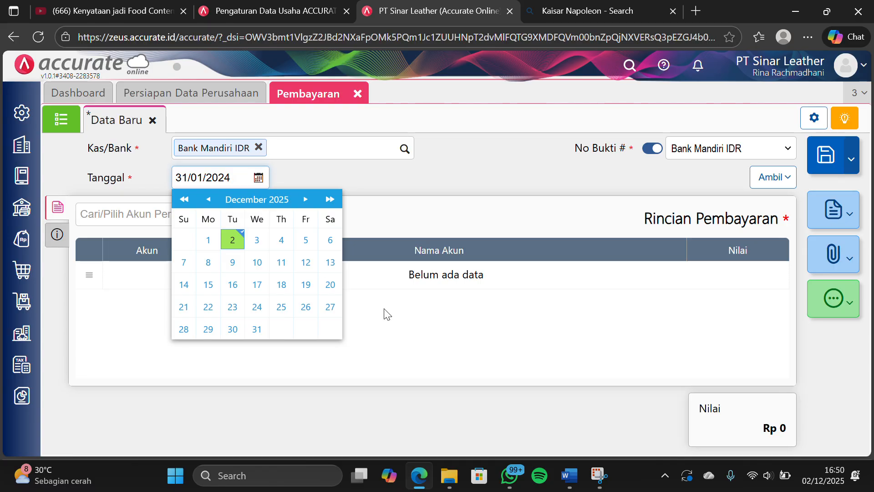
pyautogui.click(448, 336)
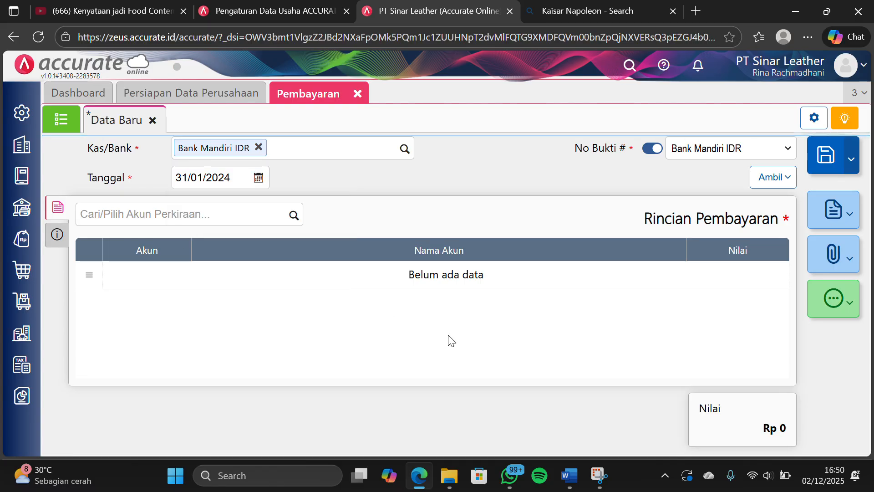
pyautogui.click(296, 215)
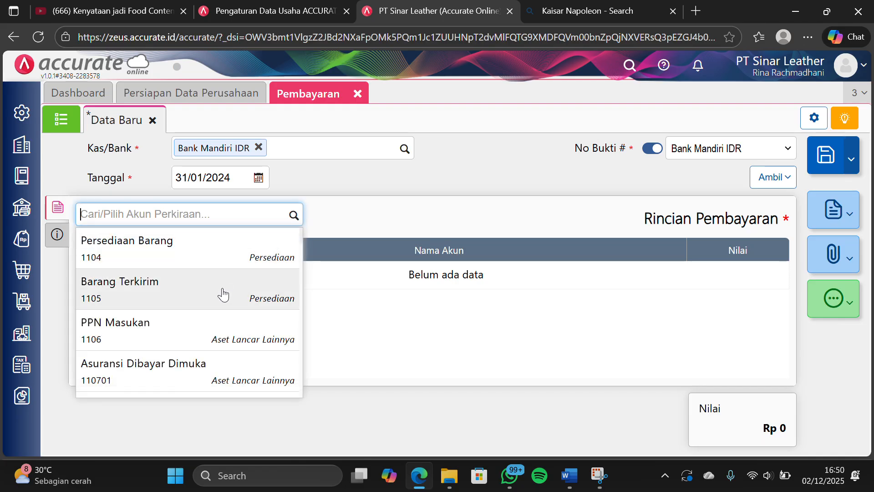
pyautogui.scroll(-1, 205, 353)
pyautogui.click(206, 350)
pyautogui.write('B')
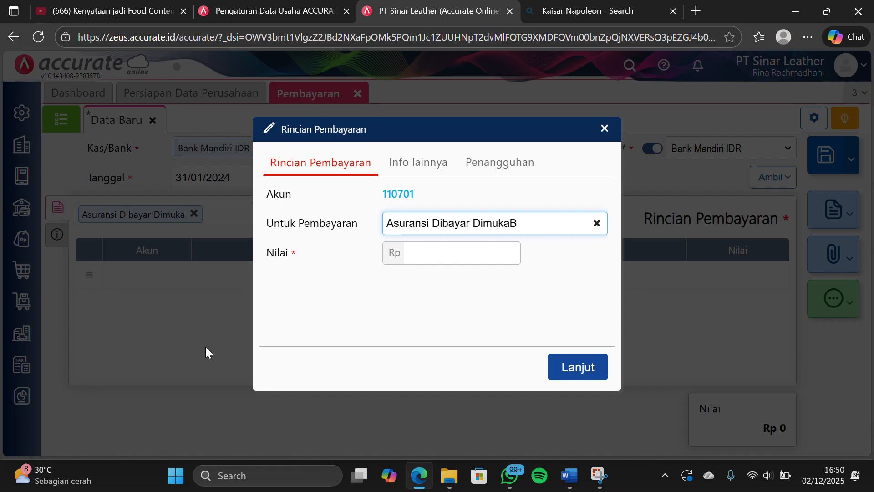
pyautogui.click(606, 128)
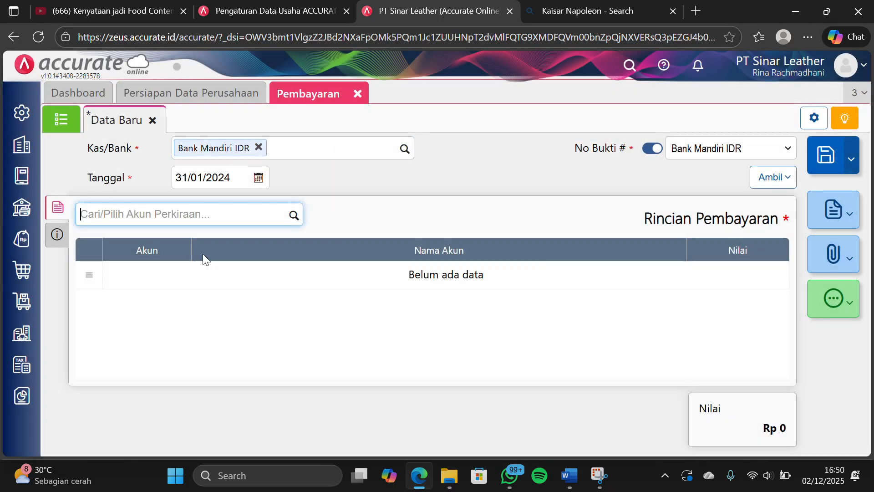
# Search the payment's account list for BEBAN PEMASARAN and look through the accounts matching BEBAN
pyautogui.click(294, 215)
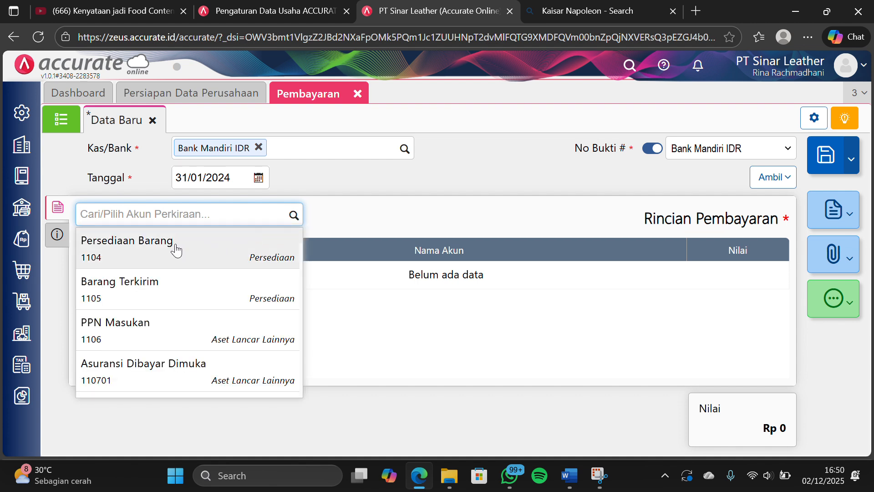
pyautogui.write('BEBAN ')
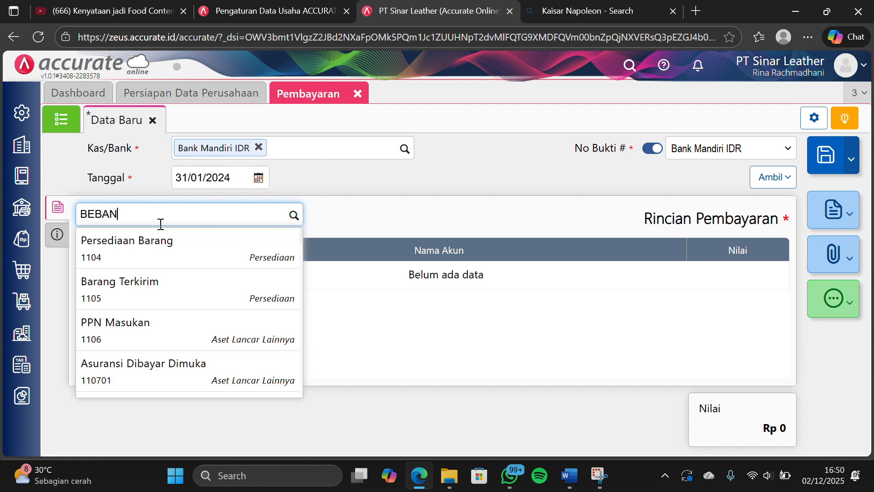
pyautogui.write('PEMA')
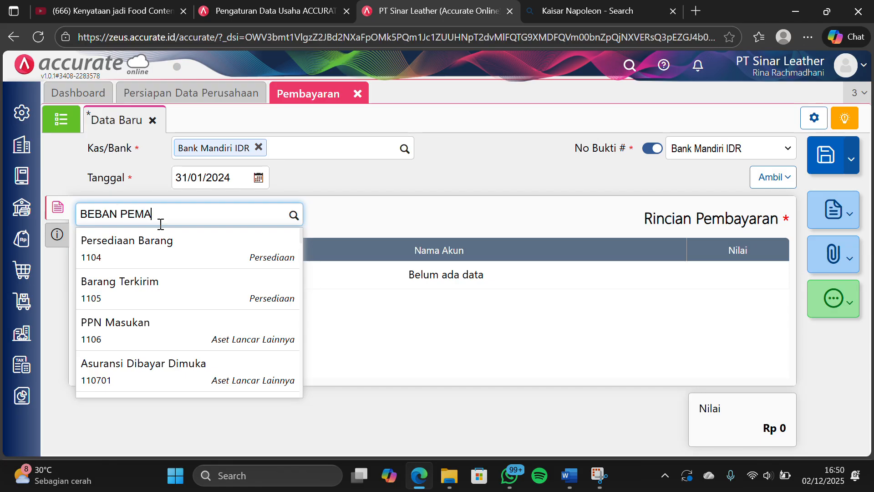
pyautogui.write('SARAN')
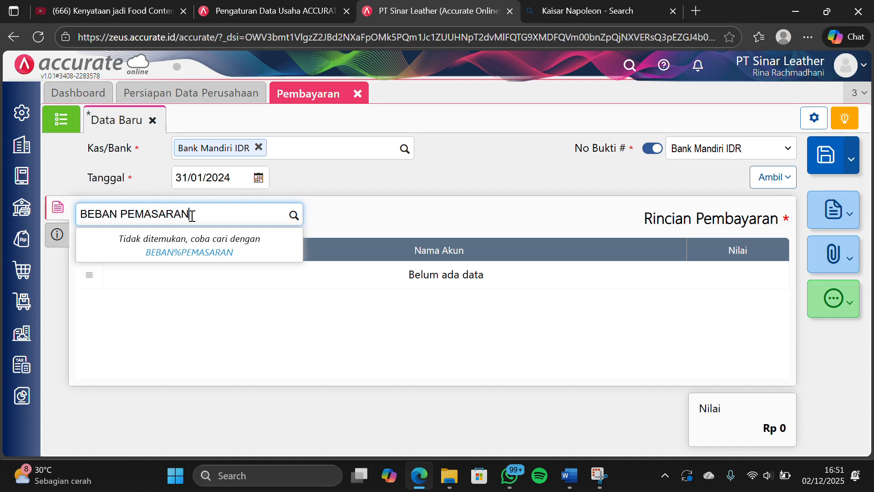
pyautogui.moveTo(191, 214); pyautogui.dragTo(118, 214)
pyautogui.press('BackSpace')
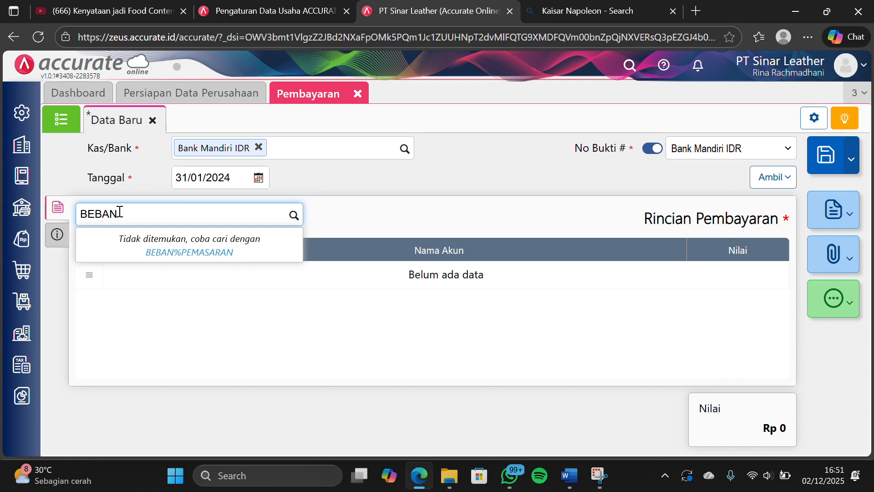
pyautogui.scroll(-1, 161, 325)
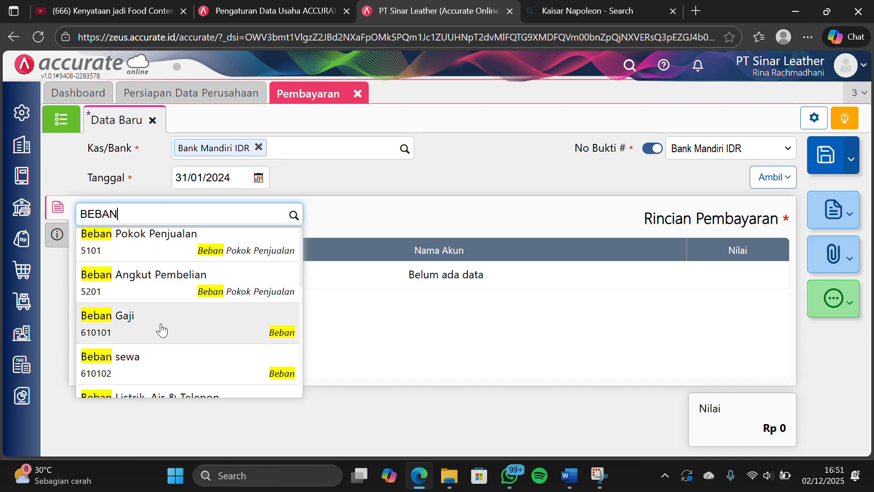
pyautogui.scroll(-7, 162, 328)
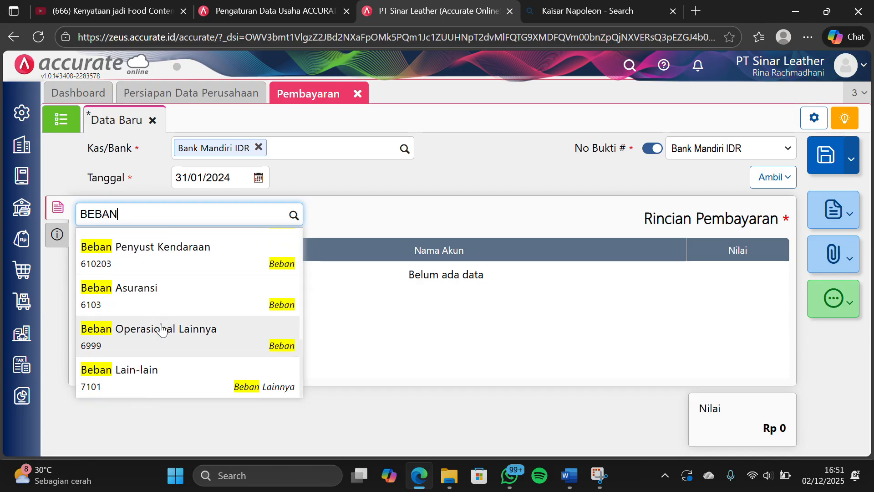
pyautogui.scroll(8, 162, 329)
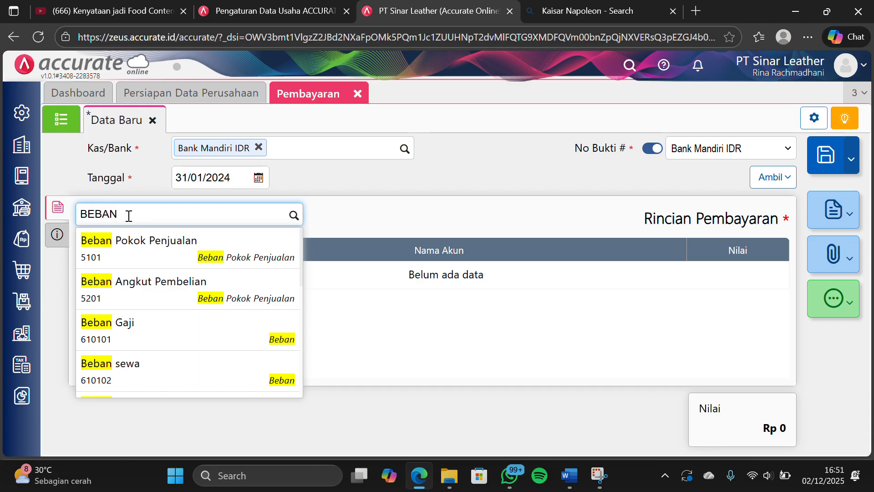
pyautogui.moveTo(129, 216); pyautogui.dragTo(64, 217)
pyautogui.write('BEBA')
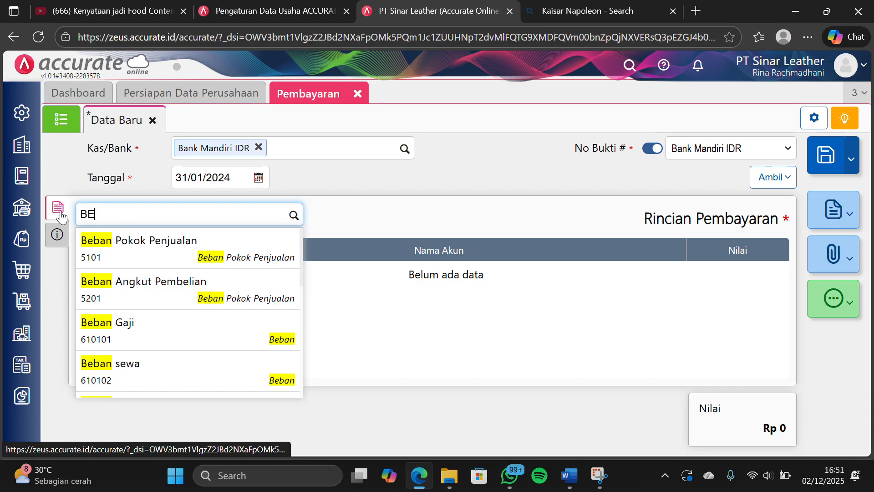
pyautogui.write('N P')
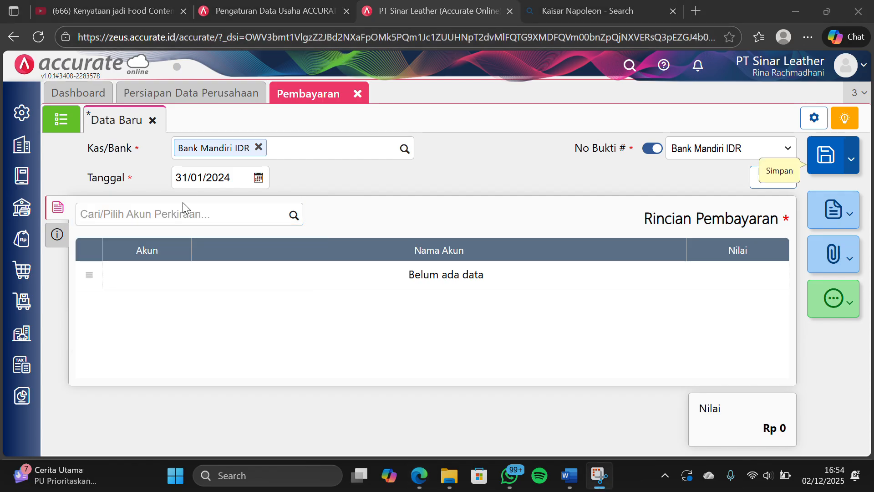
# Find the Beban Pemasaran account and select it as the payment's detail line
pyautogui.click(201, 211)
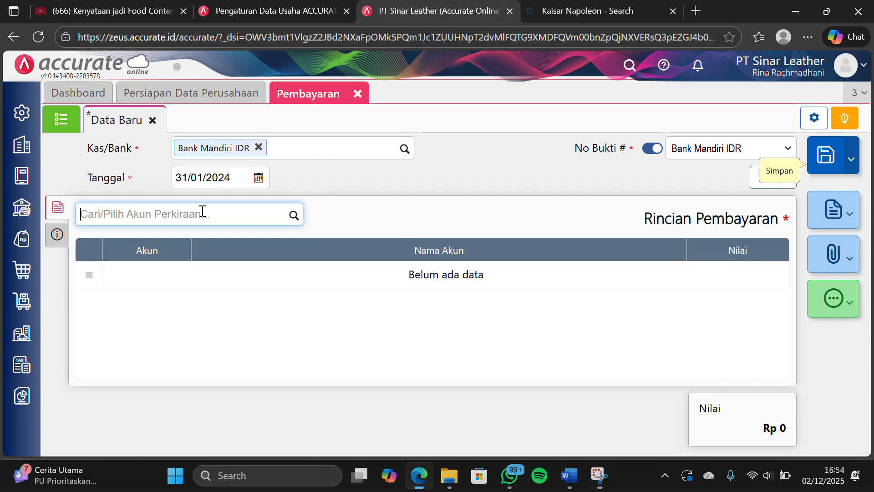
pyautogui.click(294, 217)
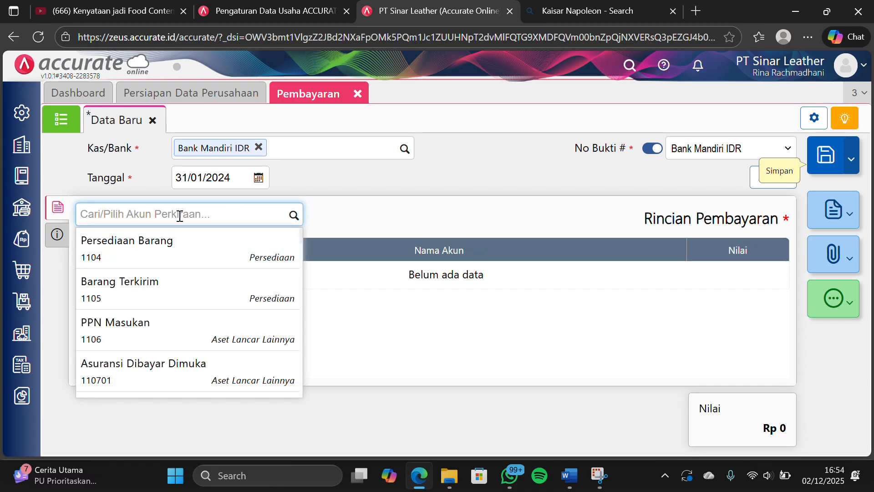
pyautogui.write('p')
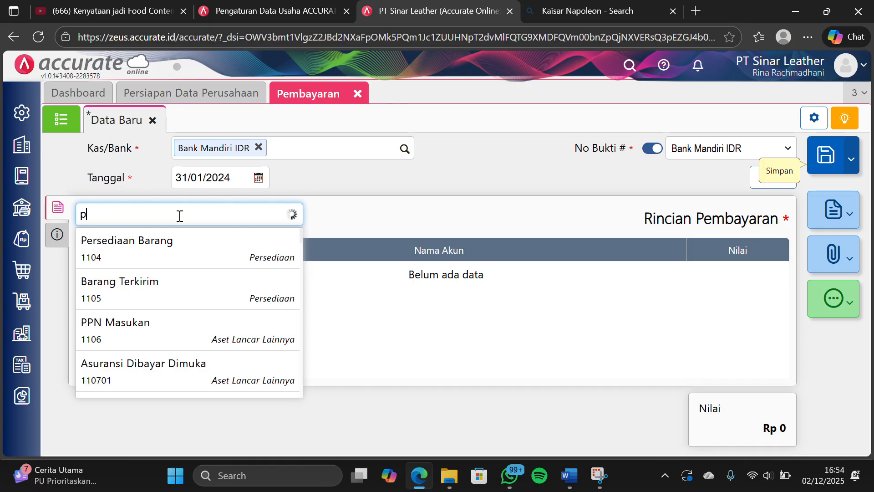
pyautogui.press('BackSpace')
pyautogui.write('beb')
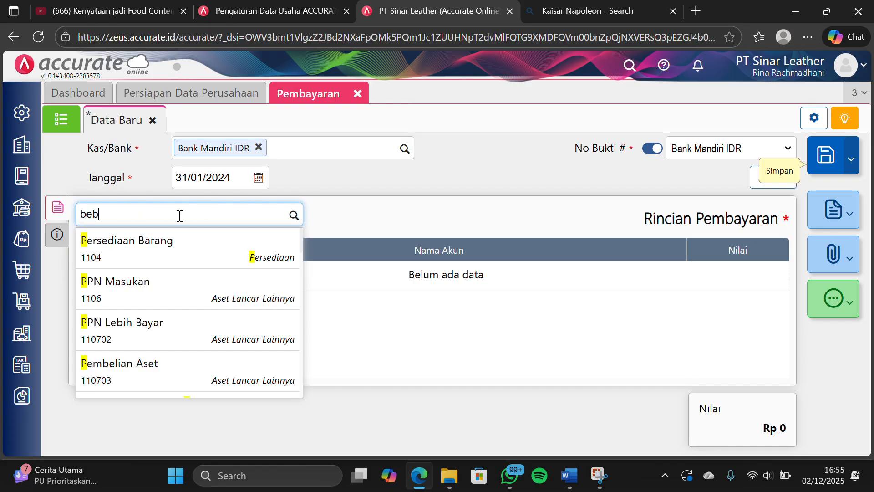
pyautogui.write('an pemasar')
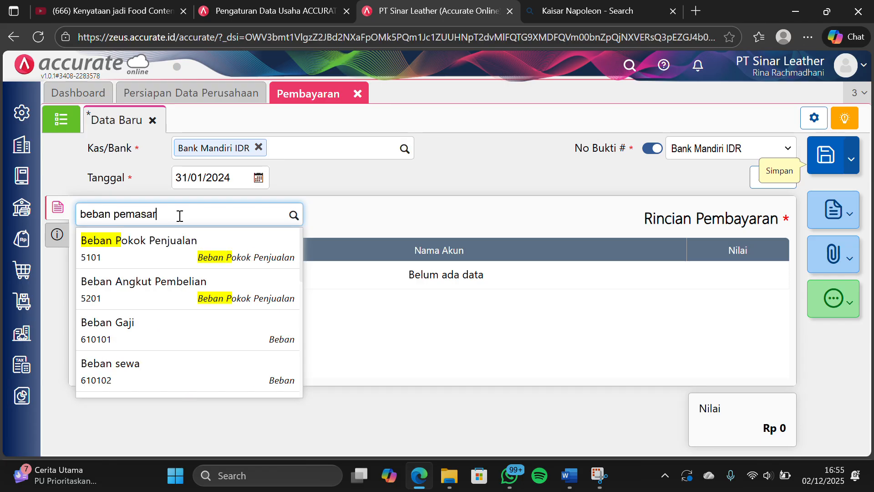
pyautogui.write('an')
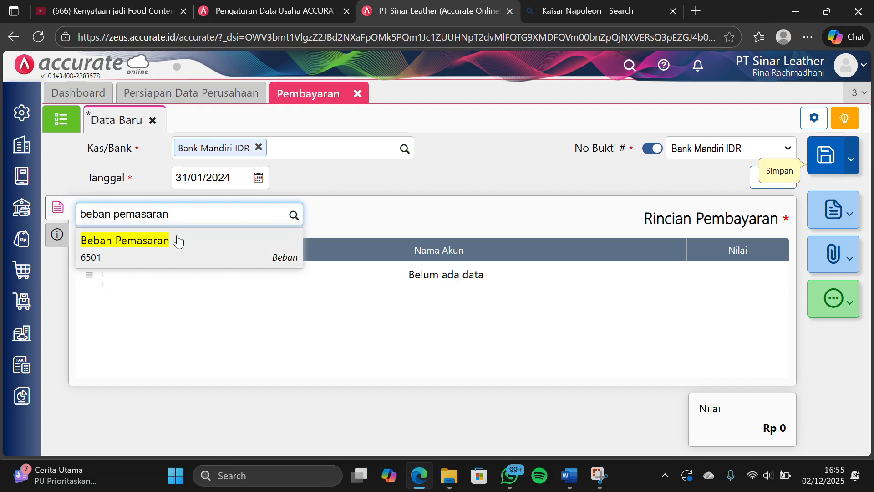
pyautogui.click(176, 243)
# Set the Beban Pemasaran line's amount to Rp 500.000, save the payment and close Pembayaran
pyautogui.click(466, 249)
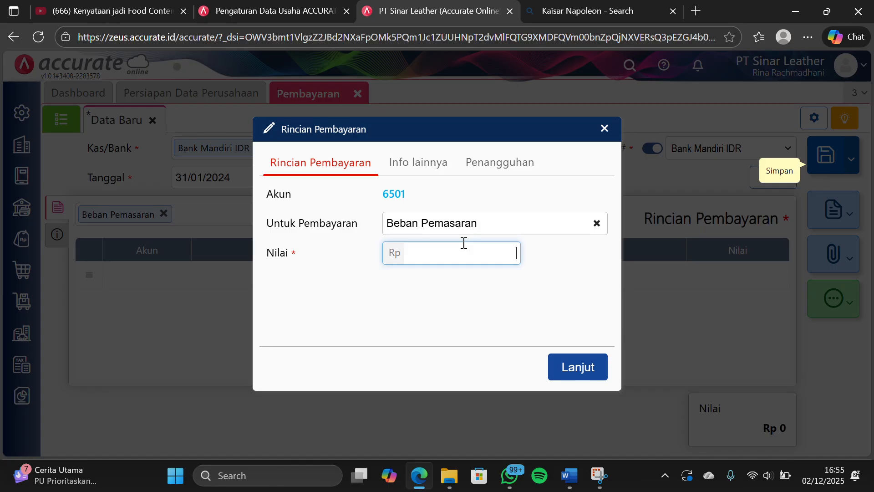
pyautogui.write('500.000')
pyautogui.click(566, 355)
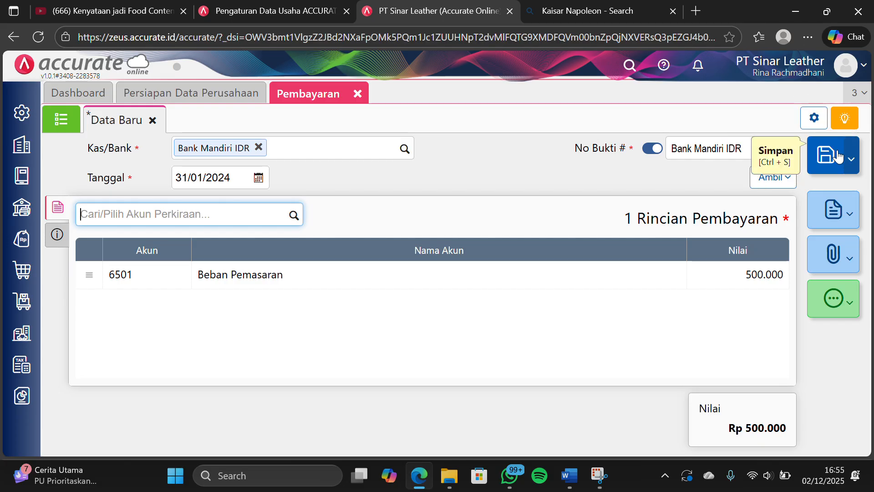
pyautogui.click(837, 156)
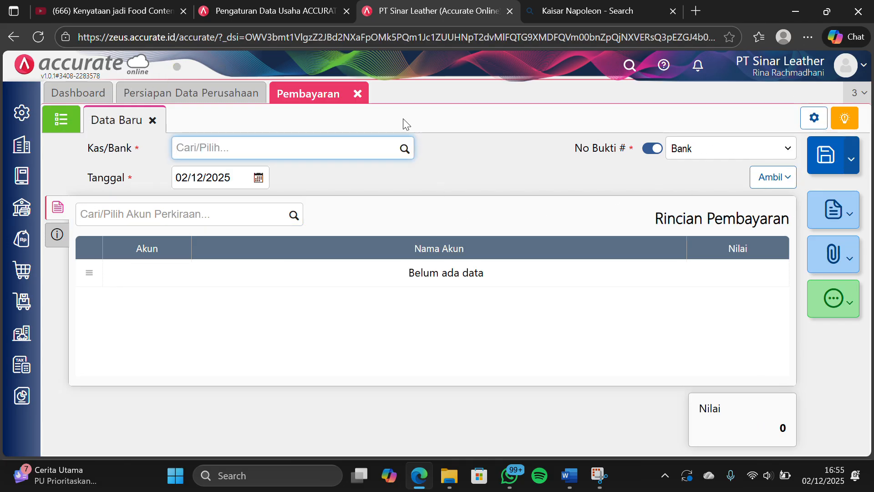
pyautogui.click(359, 95)
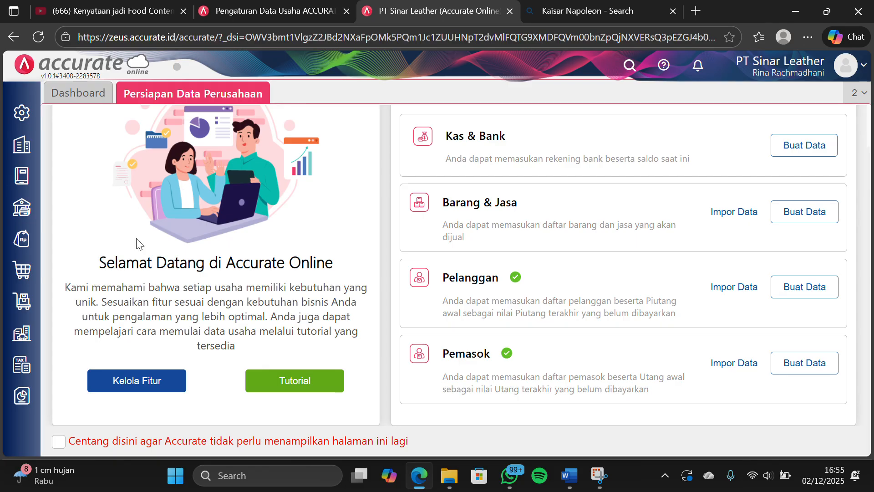
# Open the Rekonsiliasi PPN Lebih/Kurang Bayar report's parameters from the Pajak category of Daftar Laporan
pyautogui.moveTo(28, 399)
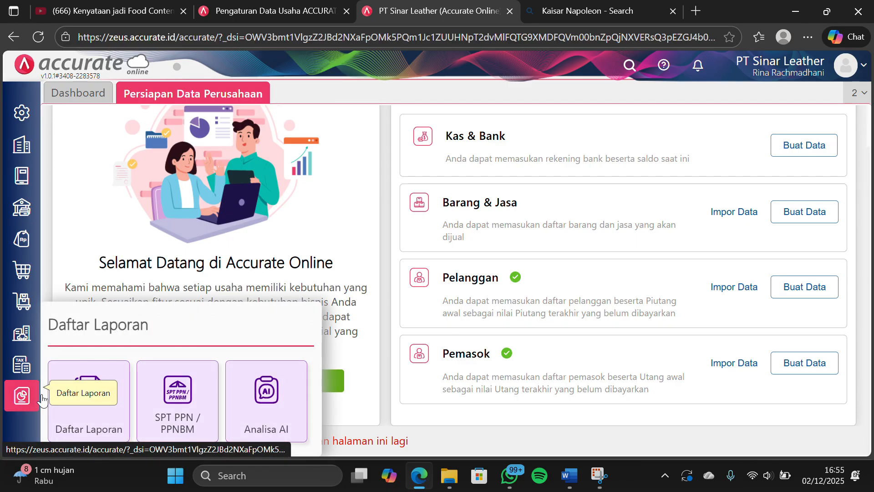
pyautogui.click(110, 409)
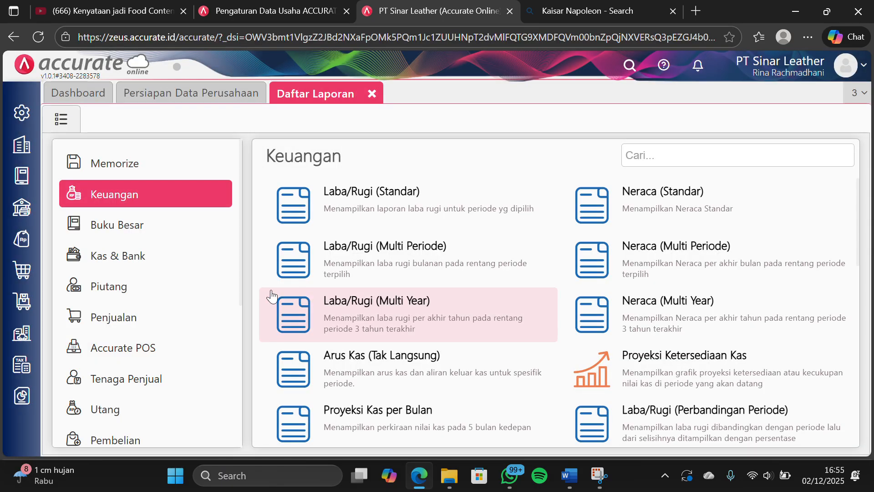
pyautogui.scroll(-5, 164, 403)
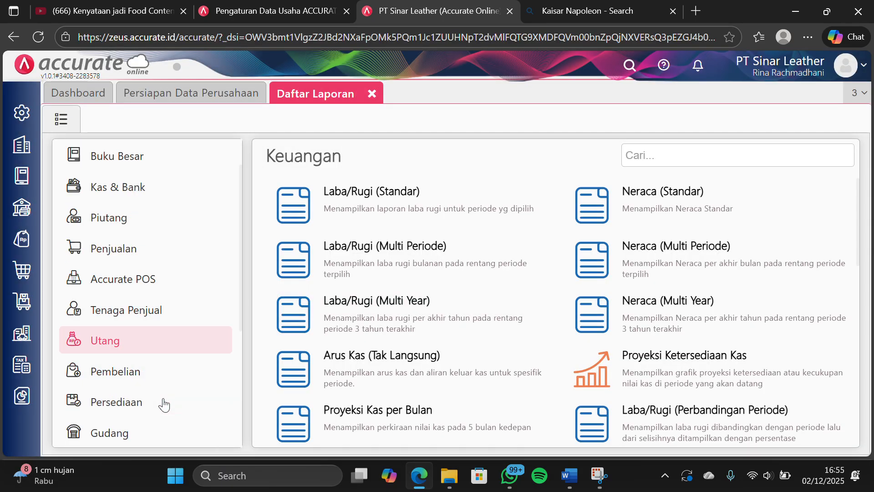
pyautogui.scroll(-2, 149, 347)
pyautogui.click(146, 357)
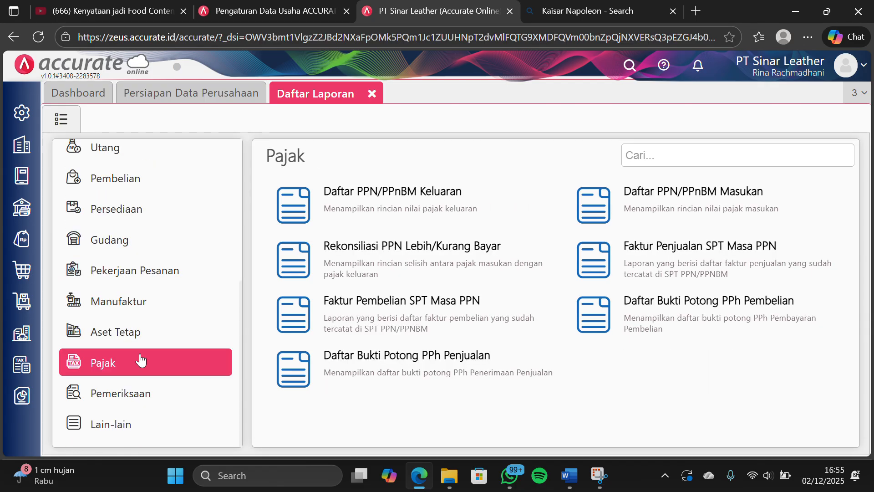
pyautogui.click(480, 238)
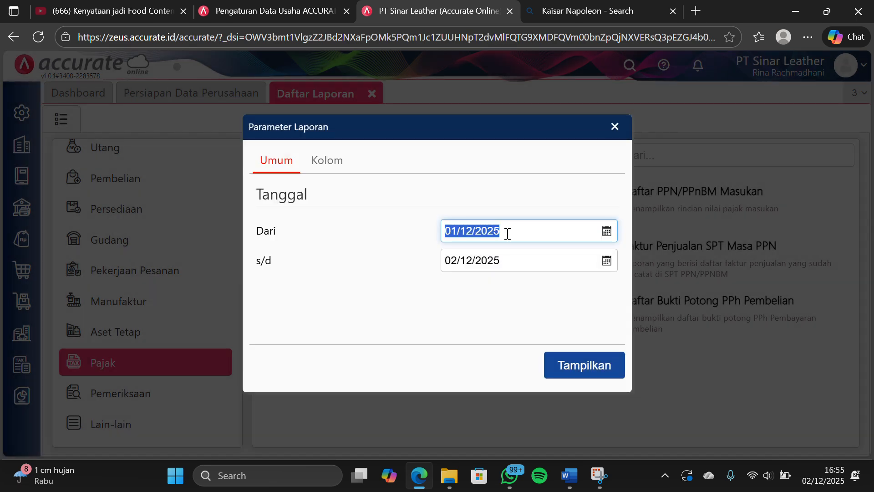
# Set the PPN reconciliation report's period from 31/12/2023 to 31/01/2024 and display the report
pyautogui.write('12/__/____')
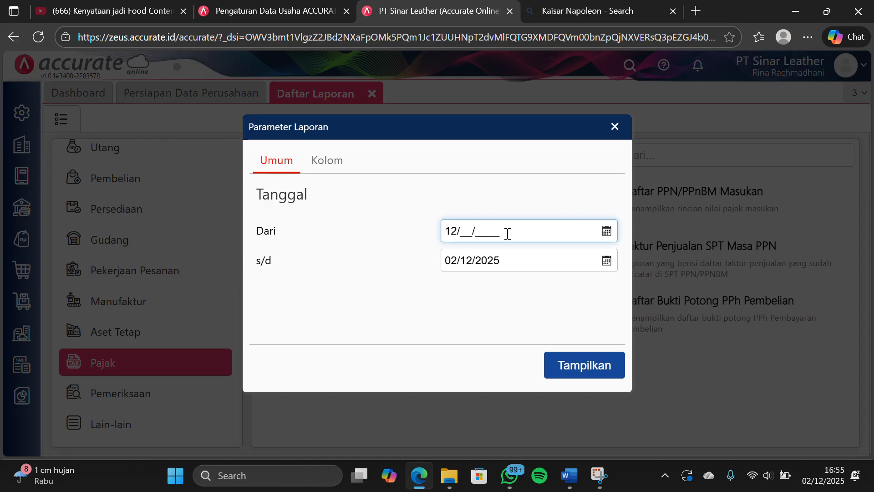
pyautogui.press('BackSpace')
pyautogui.press('BackSpace')
pyautogui.write('312')
pyautogui.press('BackSpace')
pyautogui.write('12/2023')
pyautogui.click(509, 260)
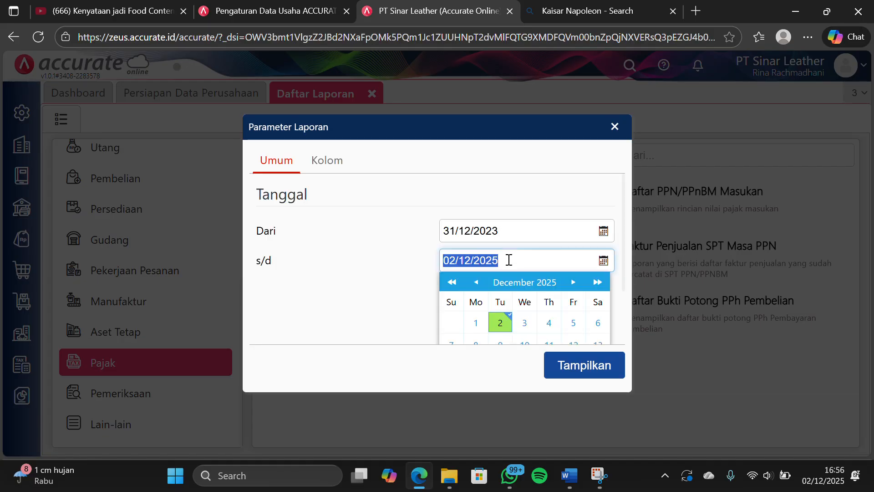
pyautogui.write('31/0')
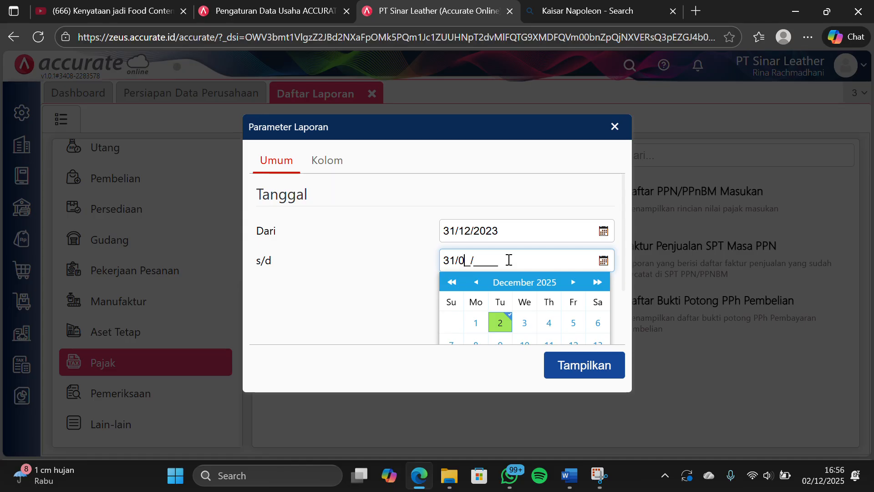
pyautogui.write('1/2024')
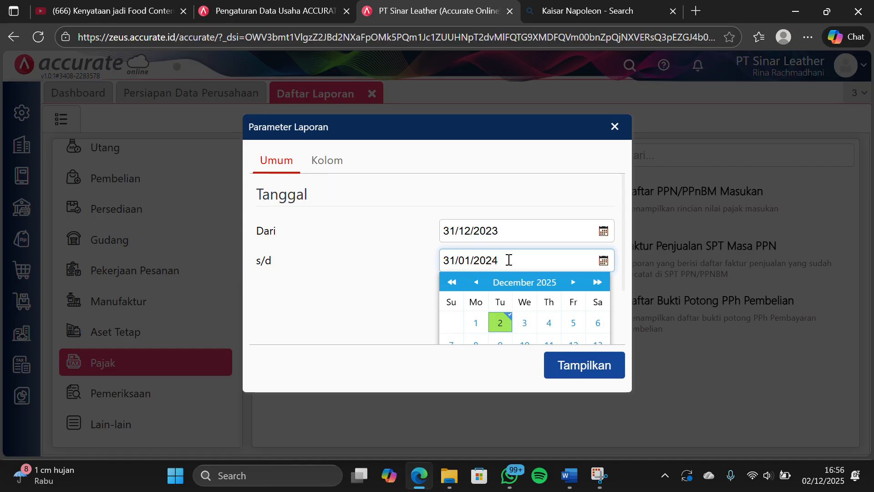
pyautogui.click(572, 371)
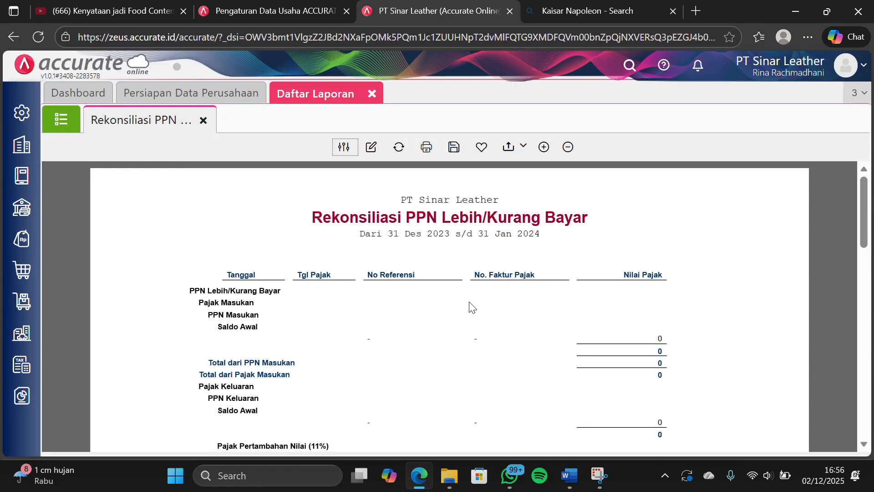
# Examine the PPN Keluaran, PPN Masukan and PPN Lebih/Kurang Bayar totals in the reconciliation report, and close it along with Daftar Laporan
pyautogui.scroll(-1, 477, 228)
pyautogui.scroll(-5, 477, 223)
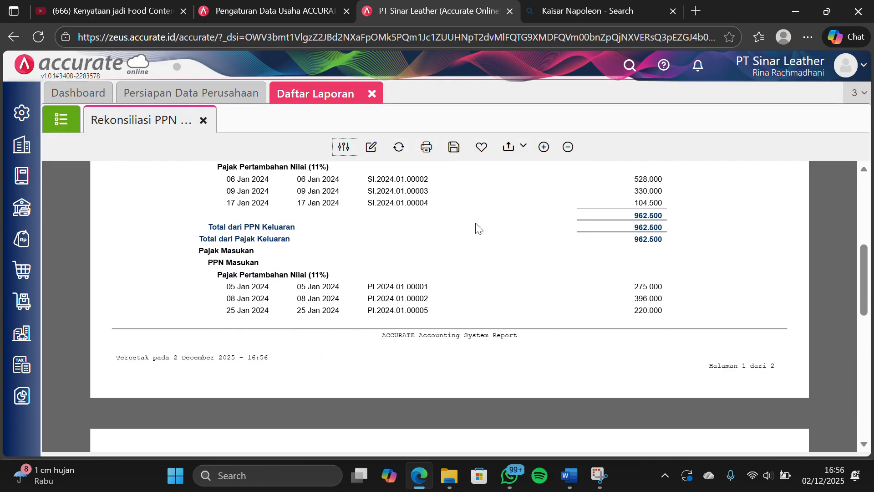
pyautogui.scroll(-6, 475, 222)
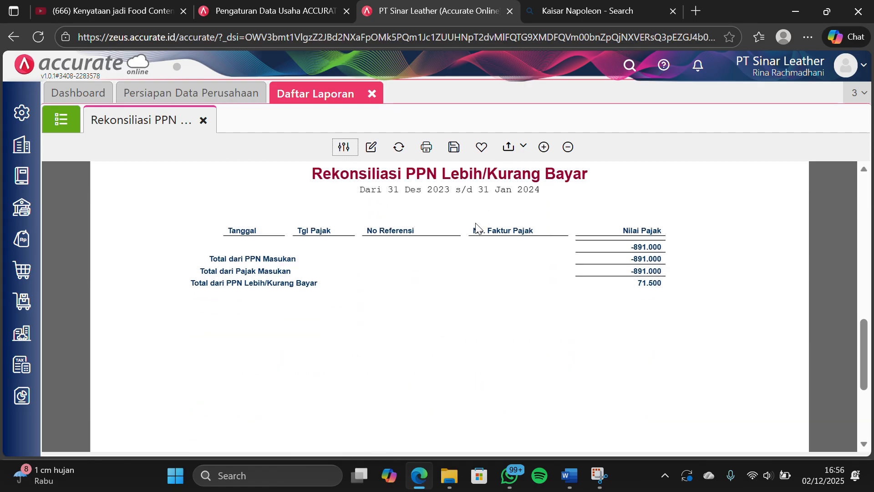
pyautogui.scroll(2, 475, 222)
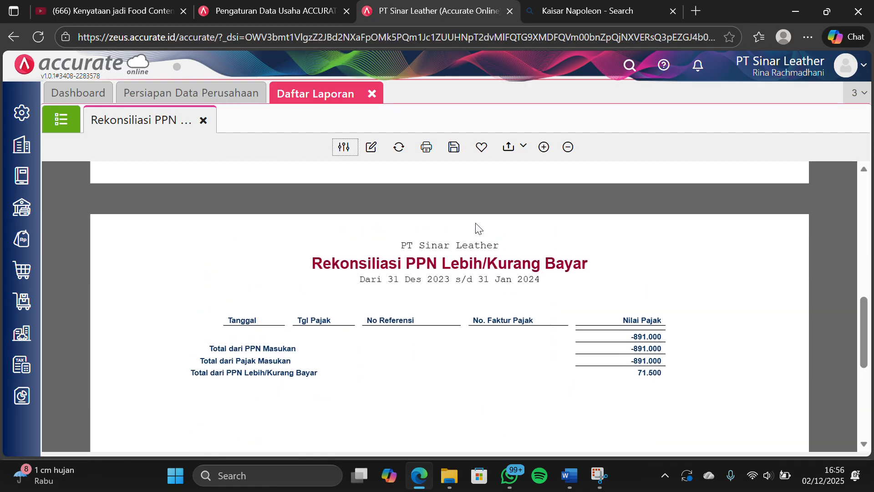
pyautogui.scroll(6, 476, 223)
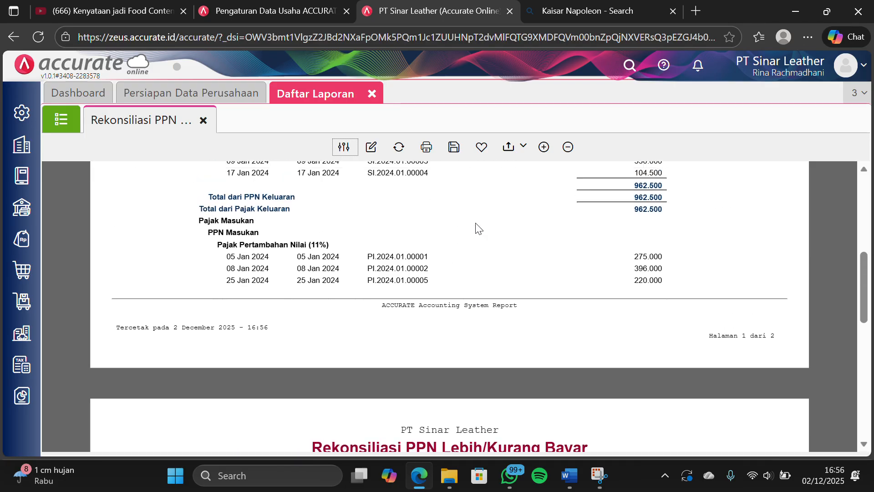
pyautogui.scroll(-1, 514, 301)
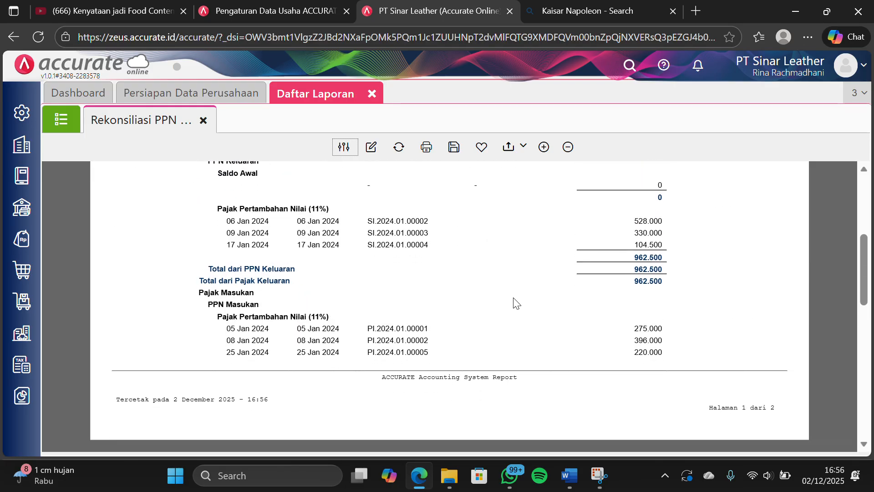
pyautogui.scroll(1, 513, 298)
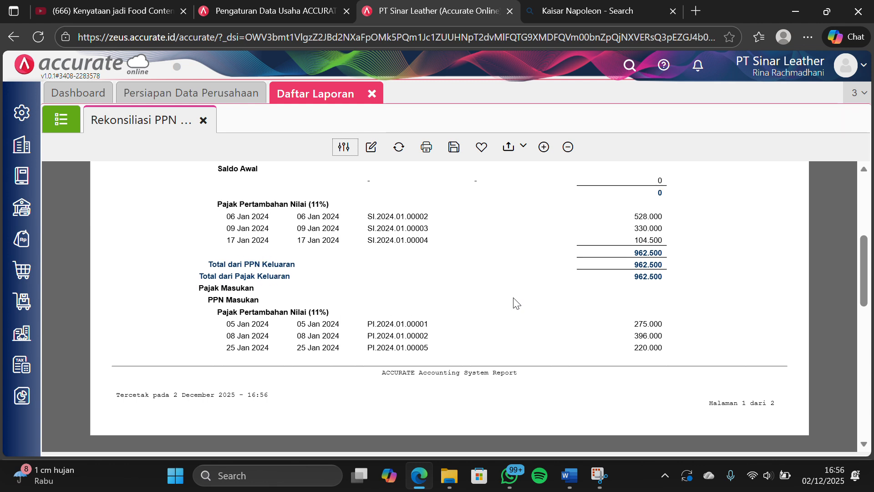
pyautogui.scroll(-1, 503, 306)
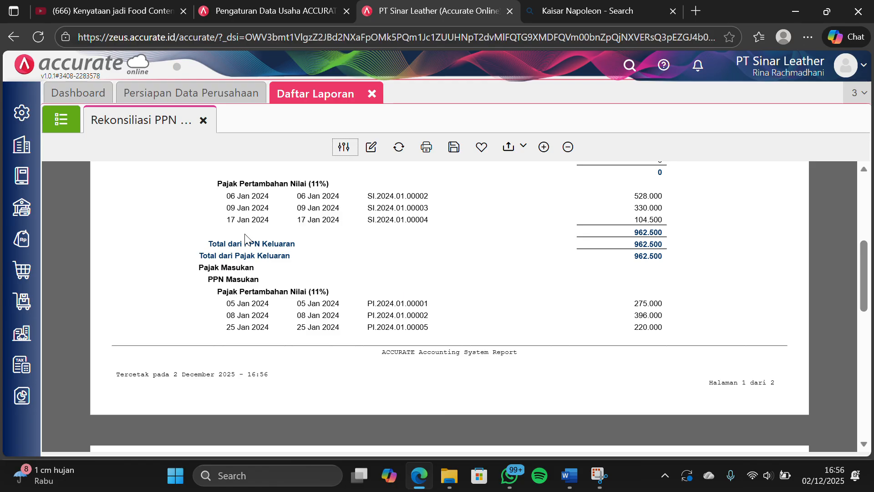
pyautogui.scroll(-1, 246, 236)
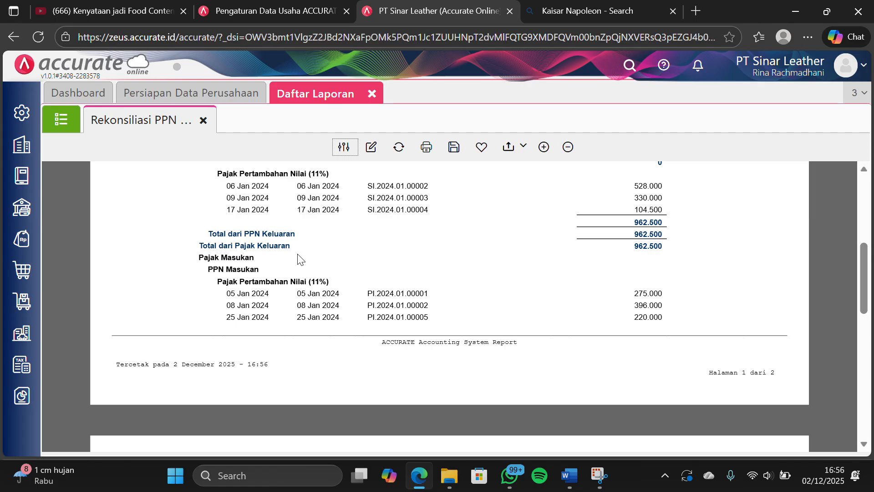
pyautogui.scroll(-3, 305, 258)
pyautogui.scroll(2, 308, 258)
pyautogui.scroll(-10, 307, 259)
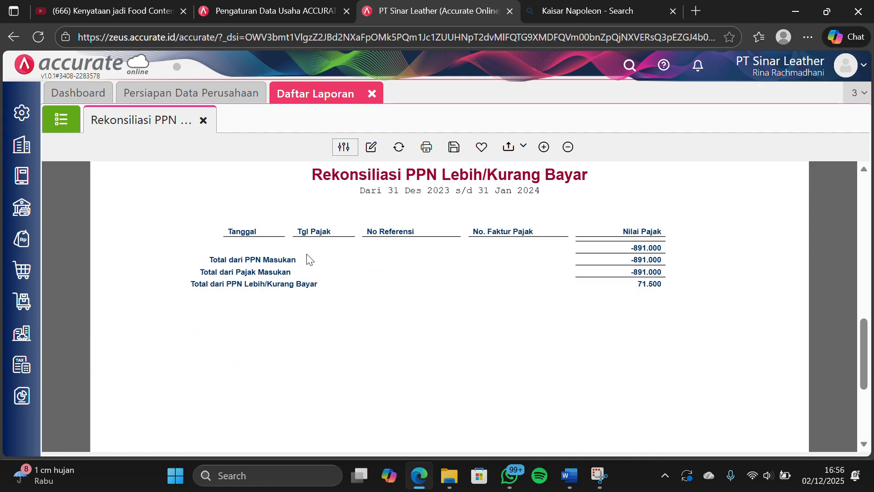
pyautogui.scroll(3, 555, 270)
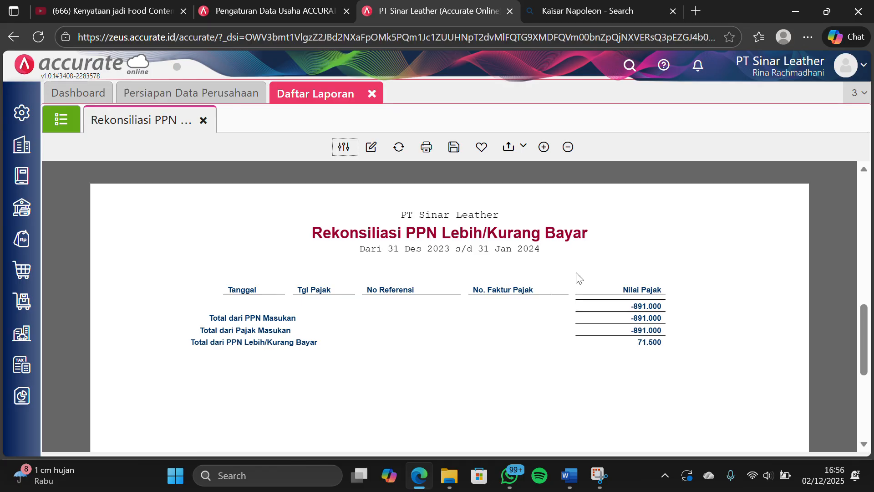
pyautogui.scroll(1, 555, 314)
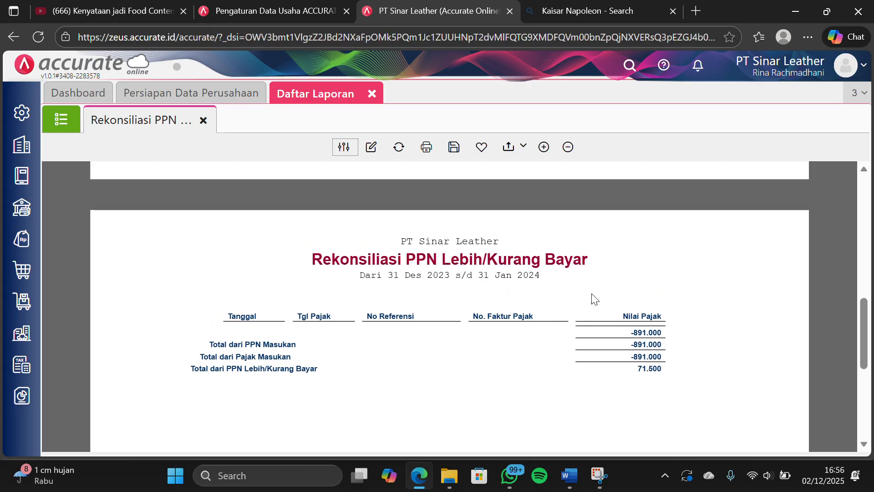
pyautogui.scroll(8, 594, 299)
pyautogui.scroll(-9, 594, 299)
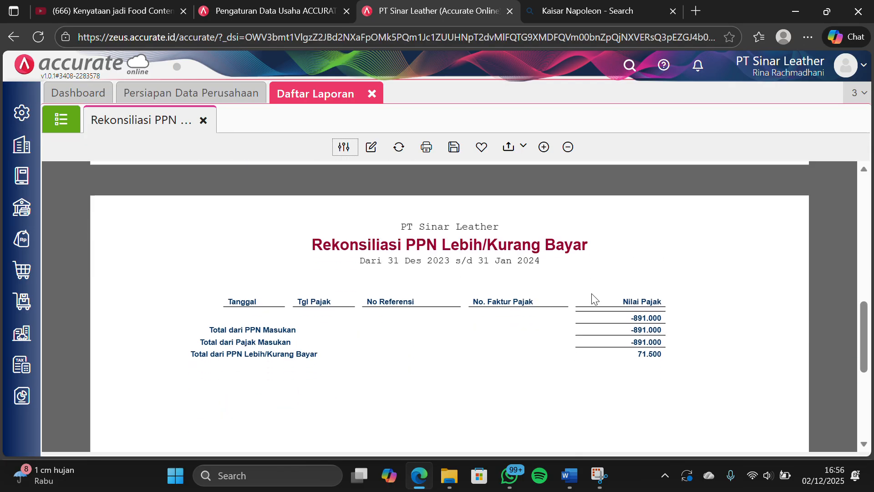
pyautogui.scroll(-1, 594, 299)
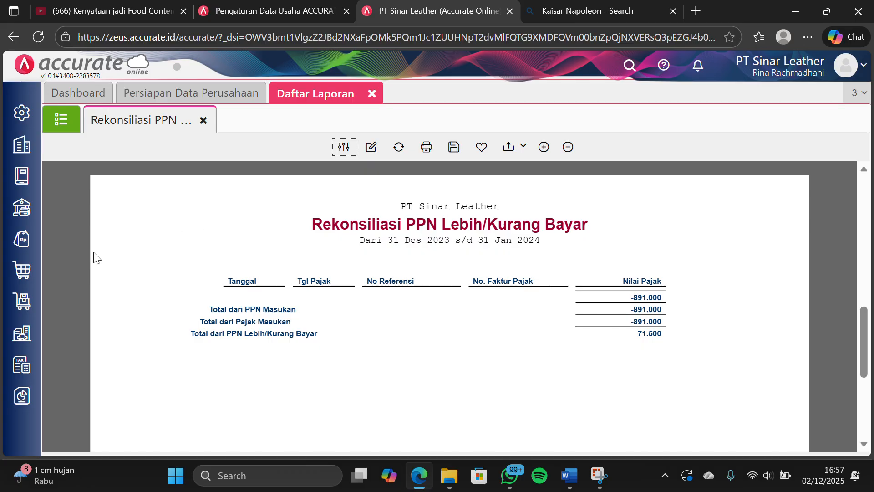
pyautogui.click(204, 120)
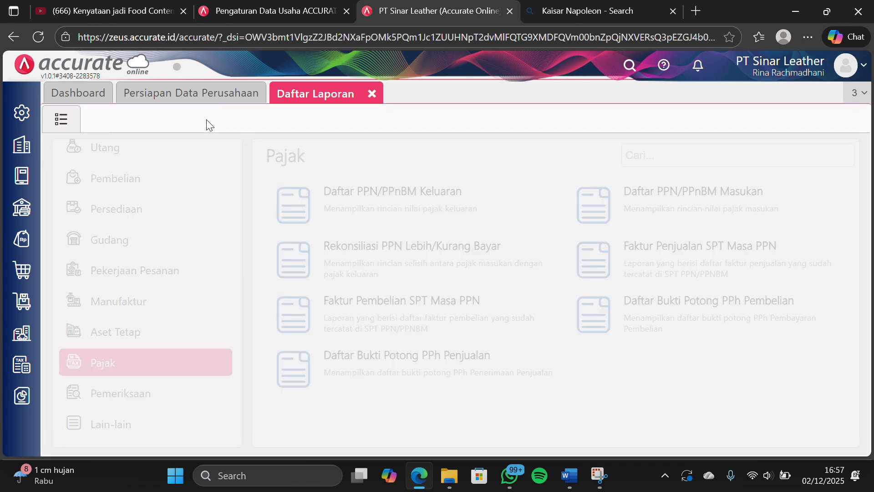
pyautogui.click(372, 93)
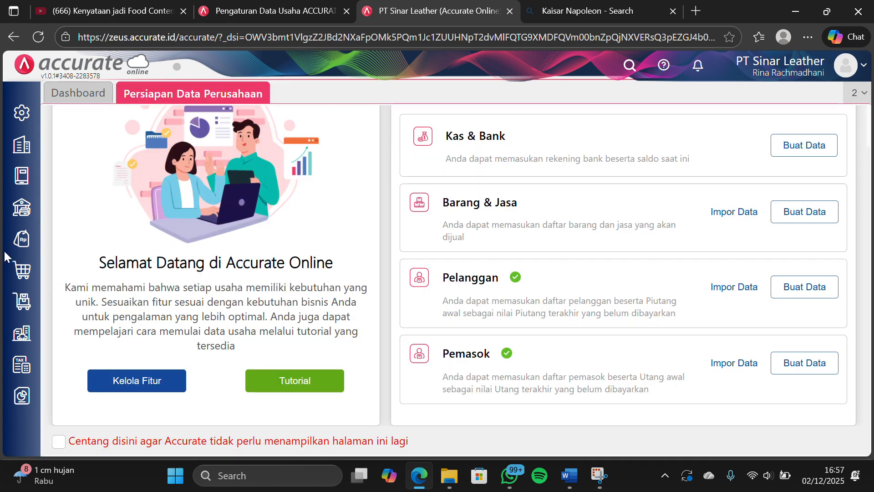
# Start a new Jurnal Umum entry from Buku Besar and date it 31/01/2024
pyautogui.click(16, 191)
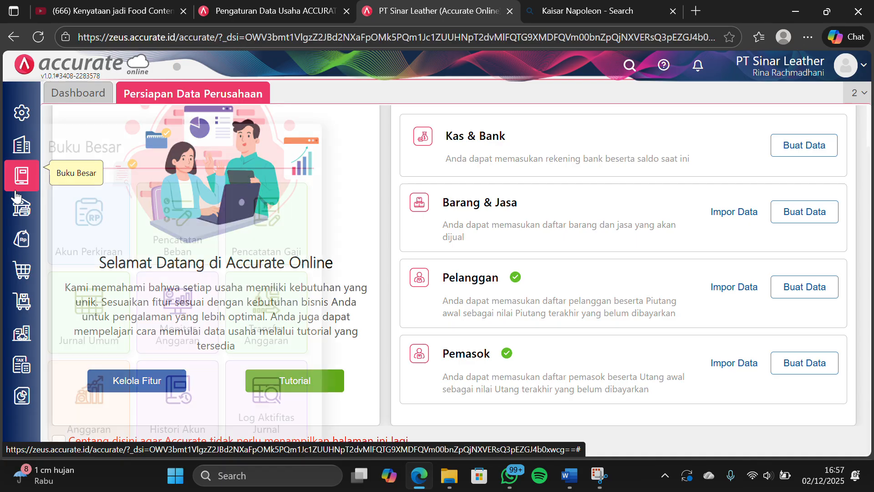
pyautogui.click(98, 319)
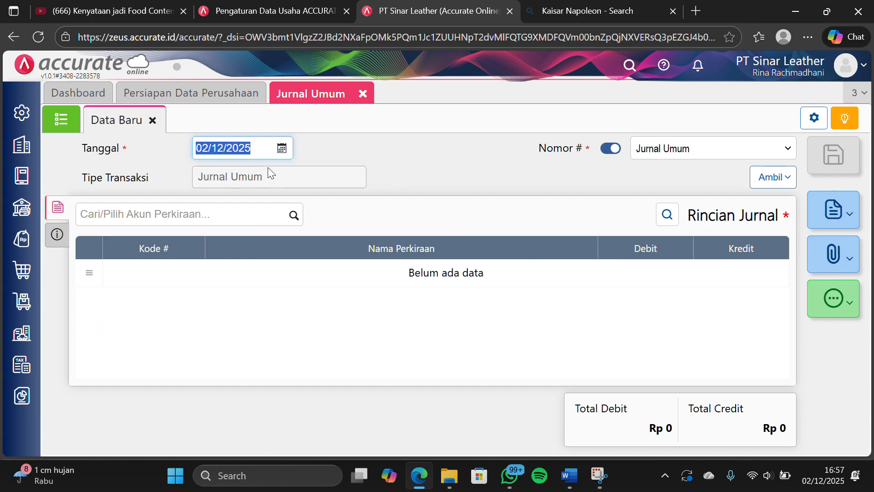
pyautogui.write('31/0')
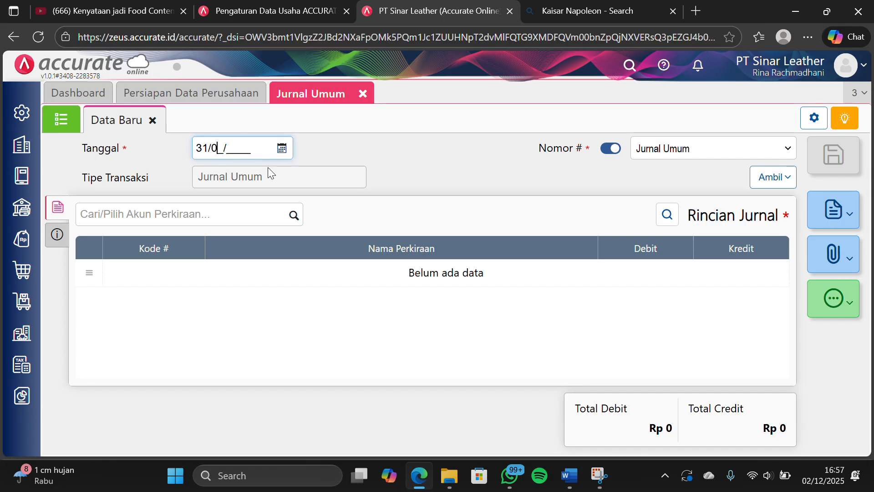
pyautogui.write('1/2024')
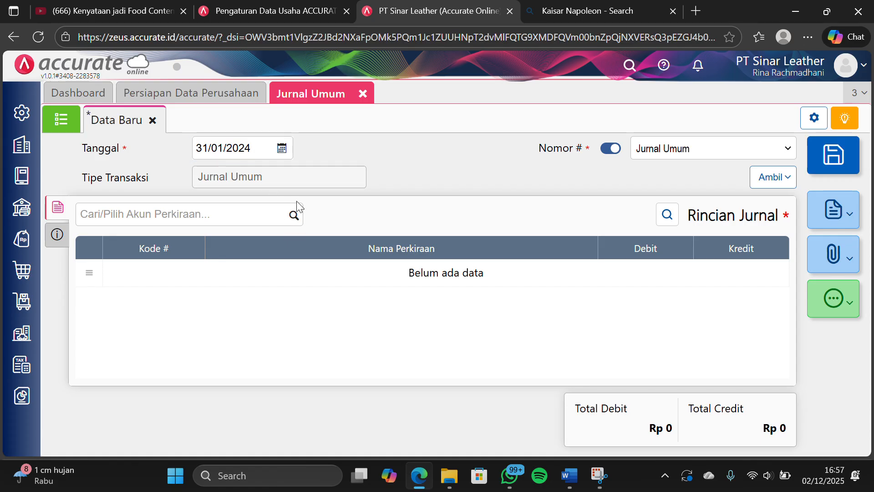
# Find the PPN Keluaran account and add it to the general journal as a debit of Rp 962.500
pyautogui.click(293, 214)
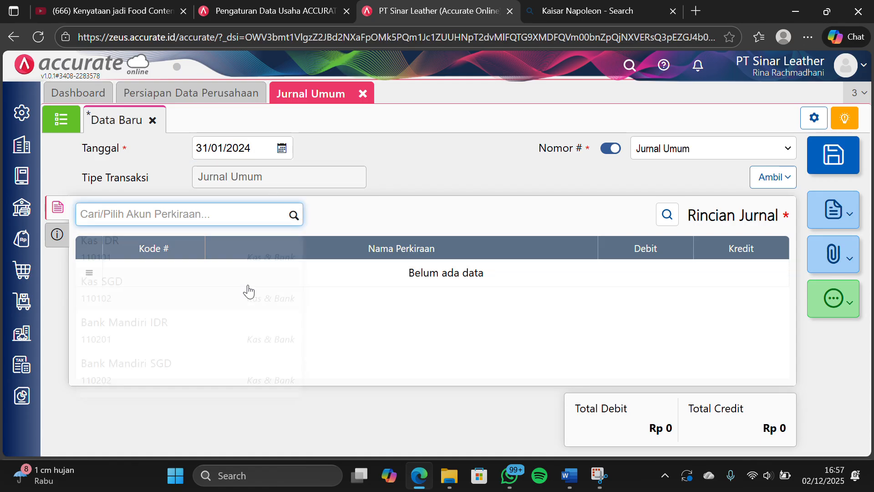
pyautogui.write('ppn ke')
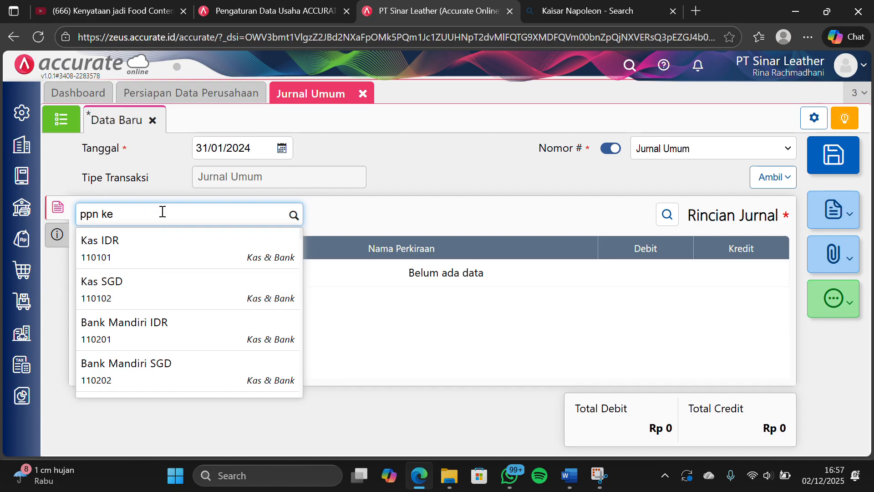
pyautogui.click(160, 245)
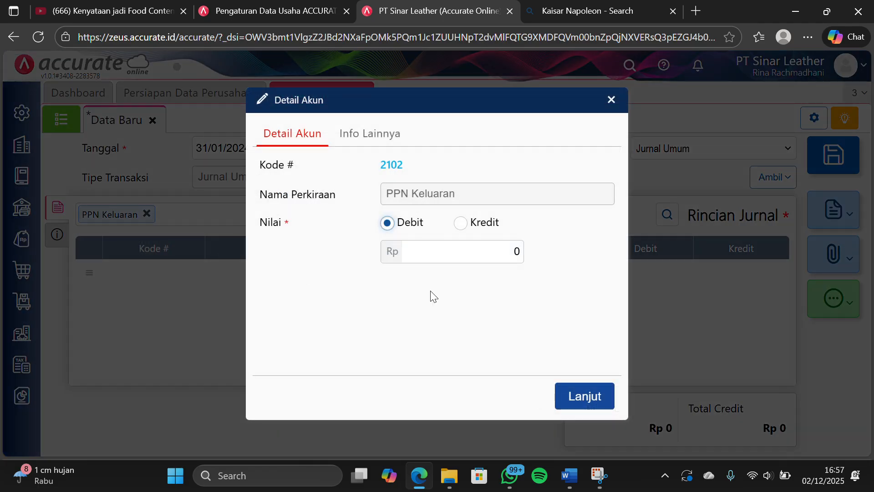
pyautogui.click(492, 252)
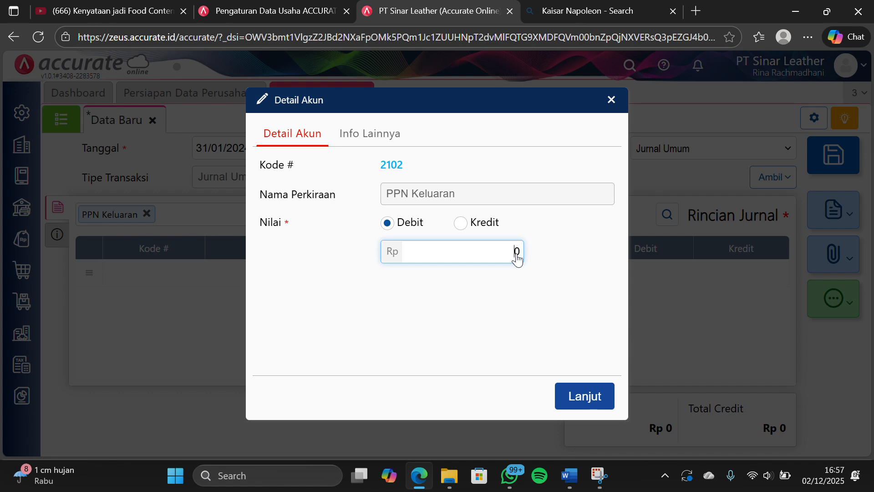
pyautogui.write('962.500')
pyautogui.click(565, 399)
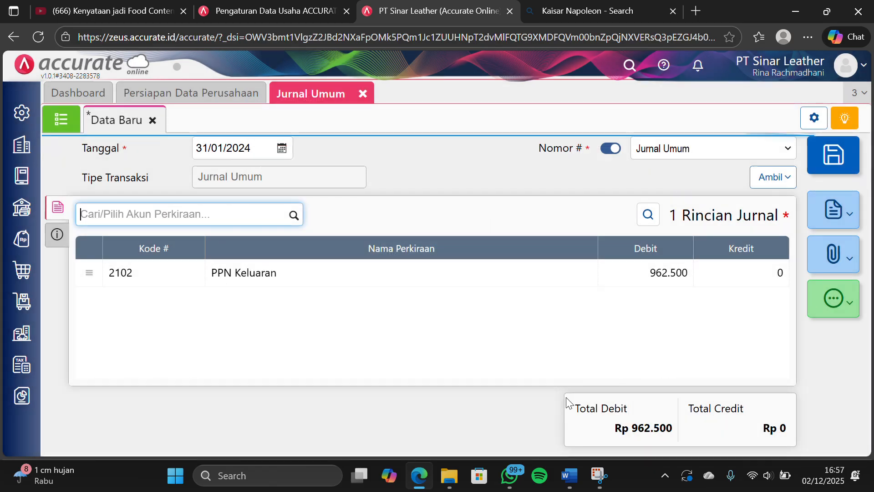
# Add the PPN Masukan account to the general journal as a credit of Rp 891.000
pyautogui.click(287, 215)
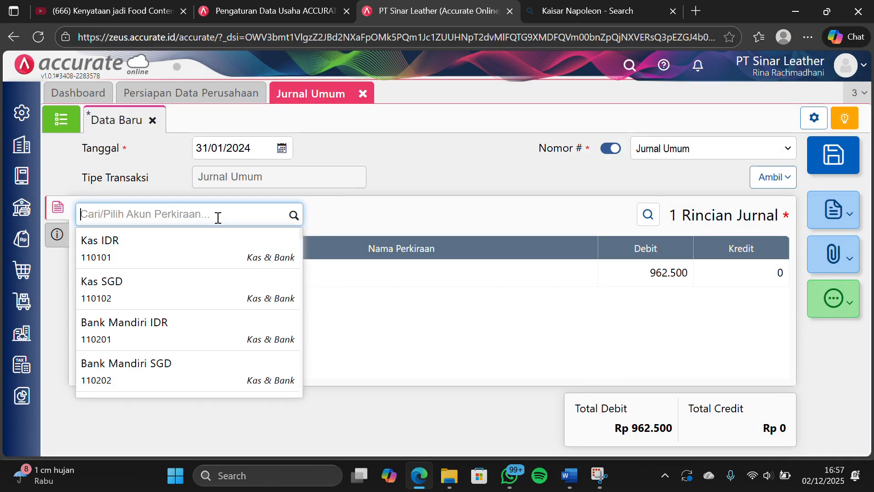
pyautogui.write('ppn ma')
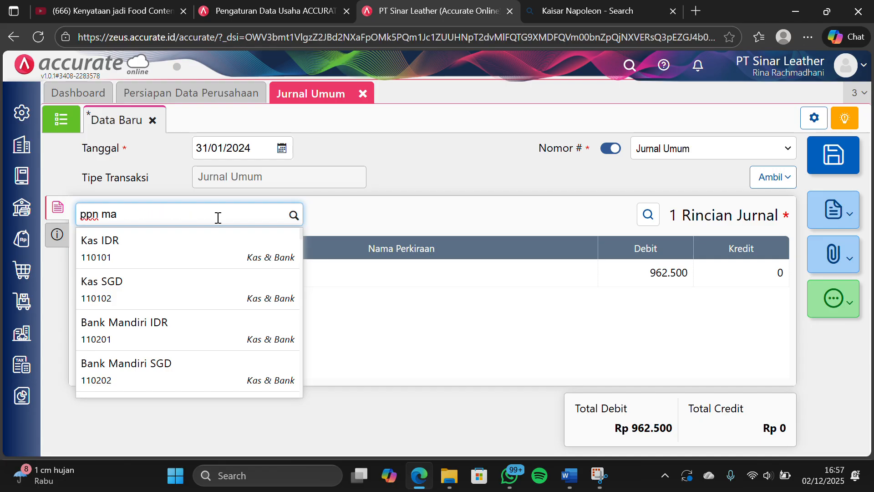
pyautogui.click(164, 247)
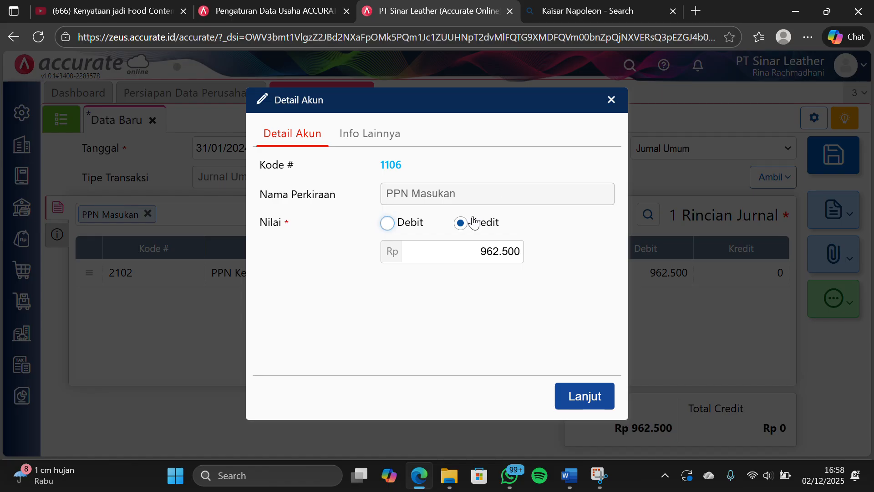
pyautogui.click(365, 24)
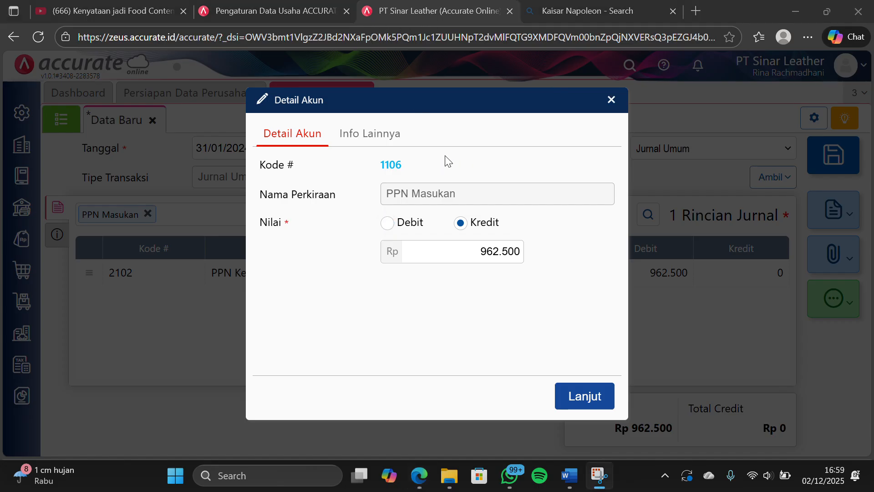
pyautogui.click(480, 250)
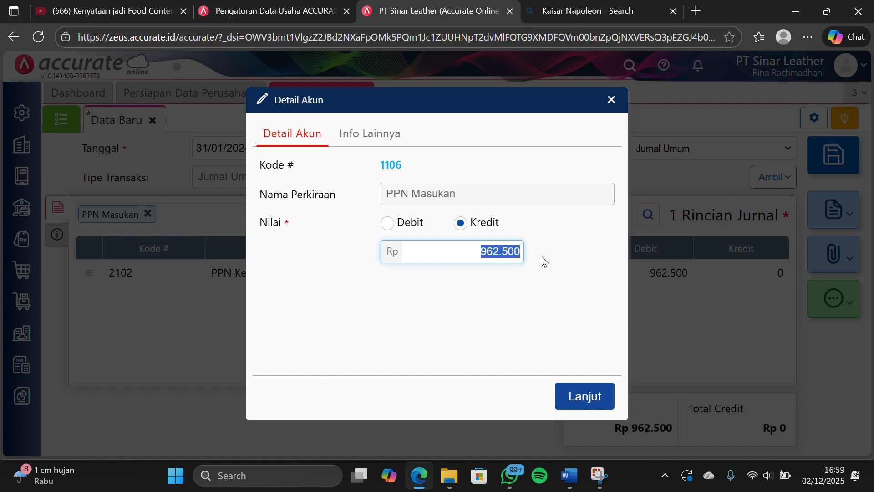
pyautogui.write('8')
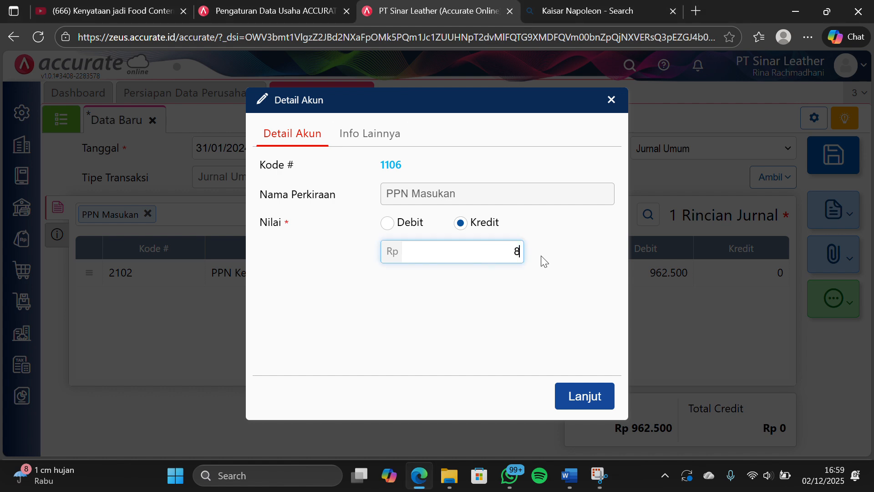
pyautogui.write('91.000')
pyautogui.click(577, 409)
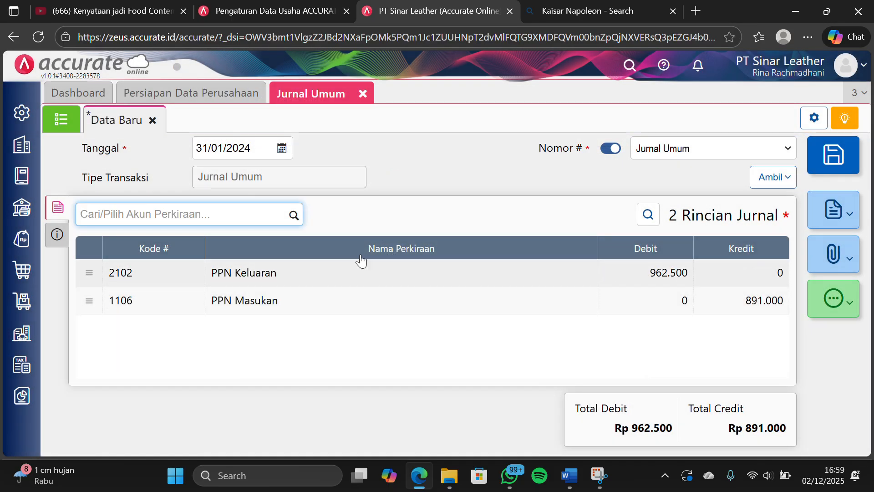
pyautogui.click(293, 216)
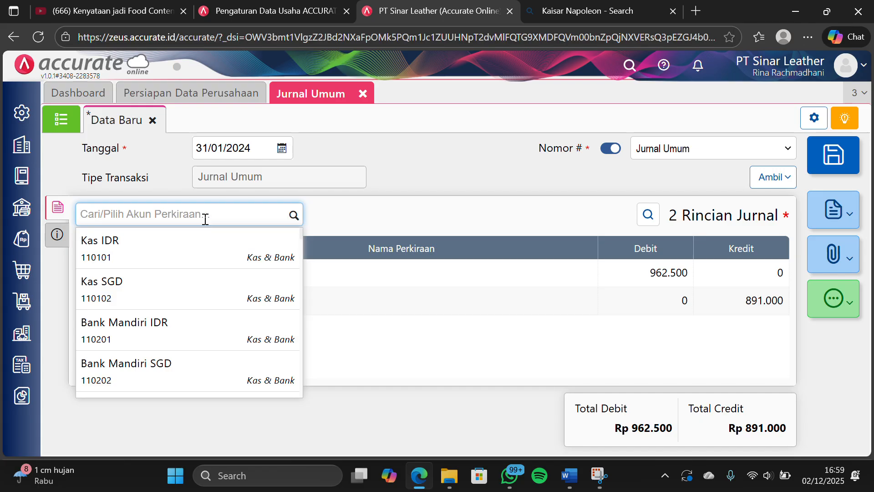
pyautogui.write('selisih')
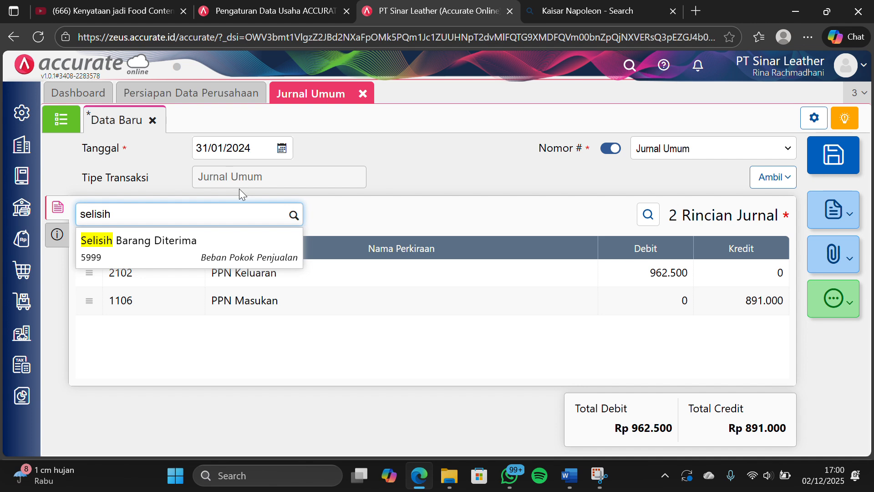
pyautogui.click(362, 24)
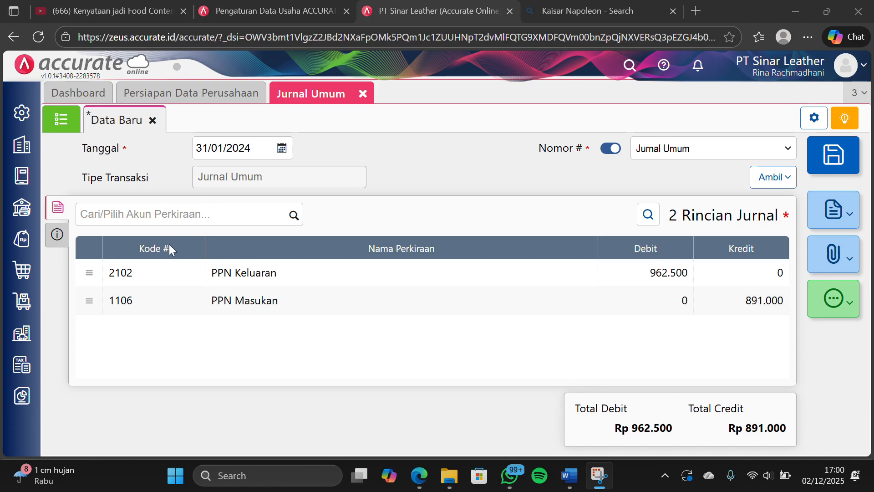
# Add the PPN Kurang Bayar account as a credit of Rp 71.500, and save and close the general journal
pyautogui.click(280, 213)
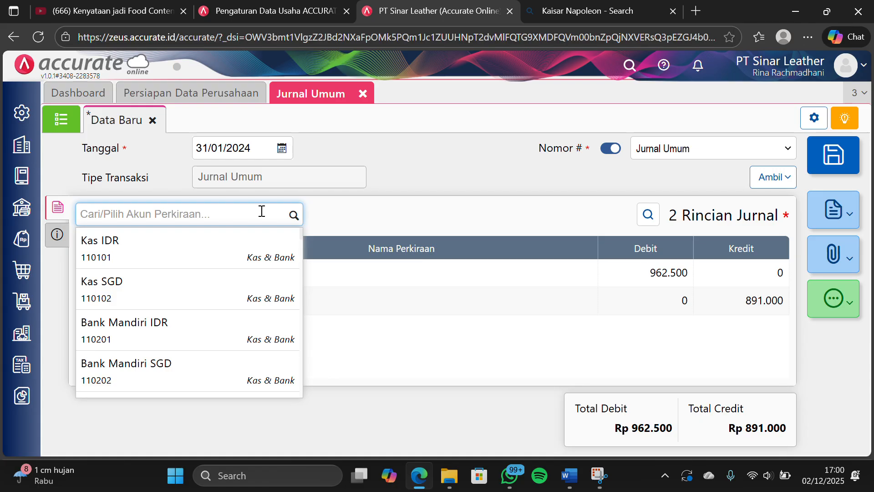
pyautogui.write('ppn ku')
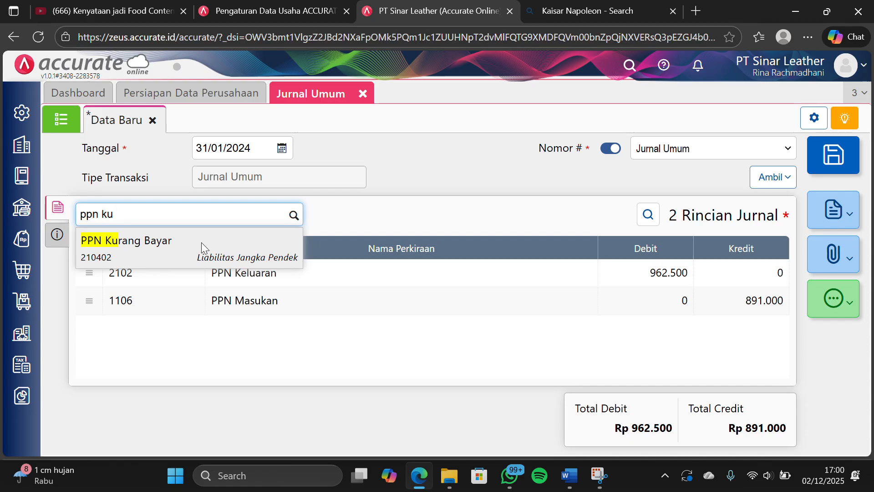
pyautogui.click(201, 244)
pyautogui.click(577, 395)
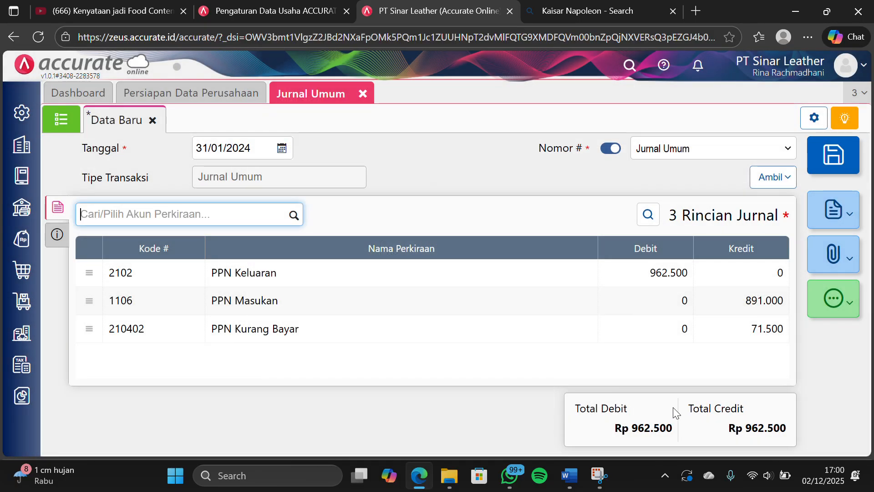
pyautogui.scroll(-1, 561, 328)
pyautogui.scroll(1, 547, 319)
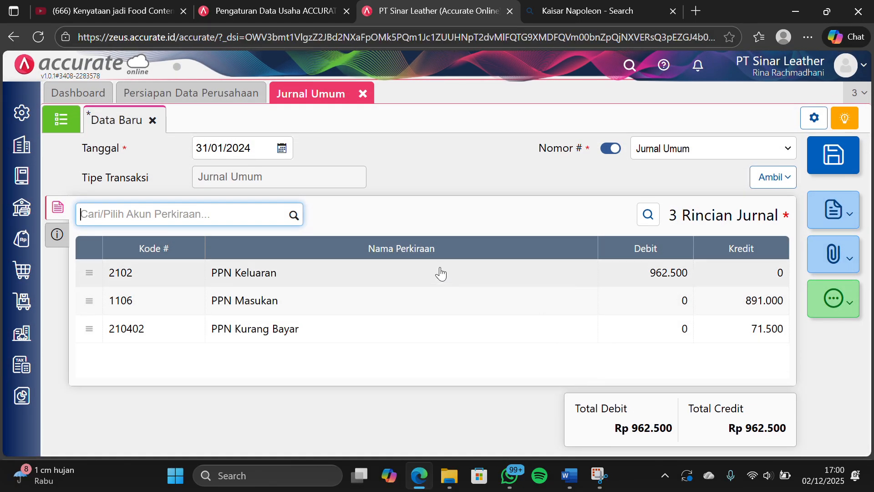
pyautogui.click(831, 151)
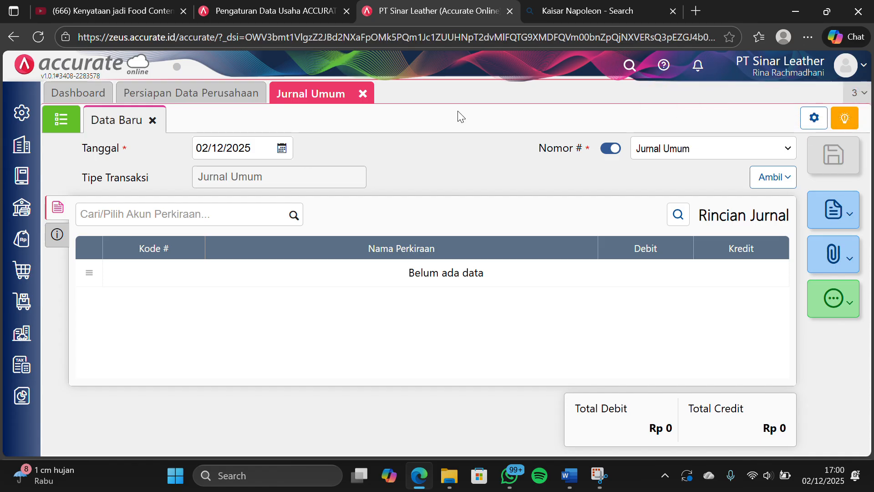
pyautogui.click(366, 94)
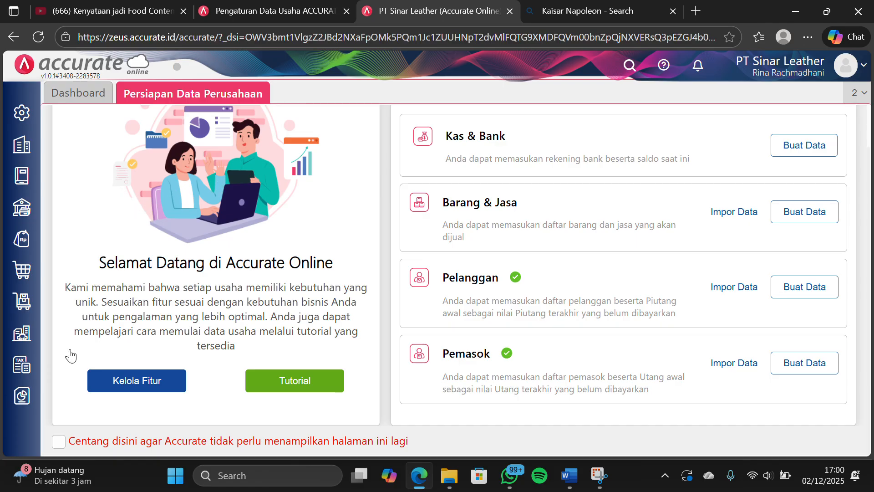
# Display the Neraca (Induk Skontro) report as of 31/01/2024 and review its asset, liability and equity balances
pyautogui.click(27, 392)
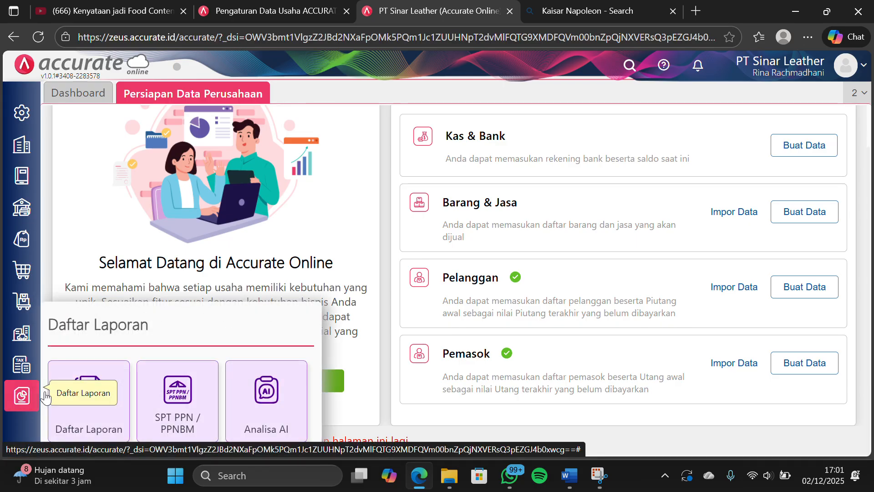
pyautogui.click(92, 406)
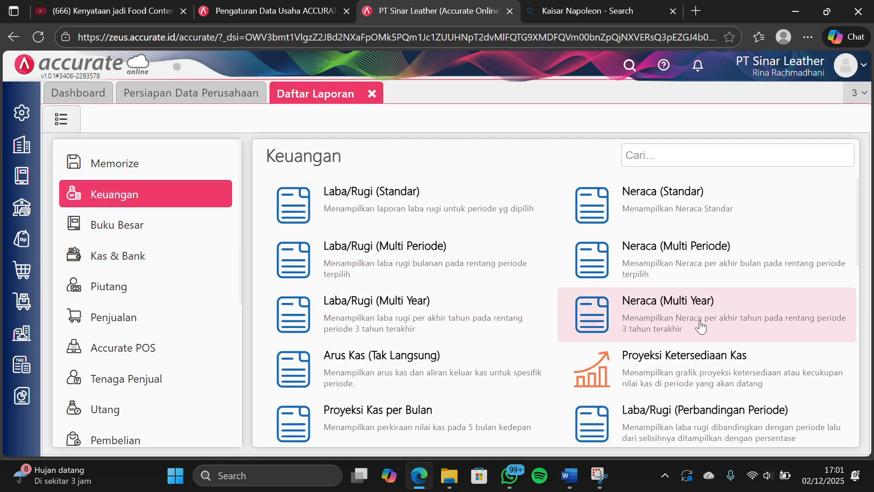
pyautogui.scroll(-4, 697, 330)
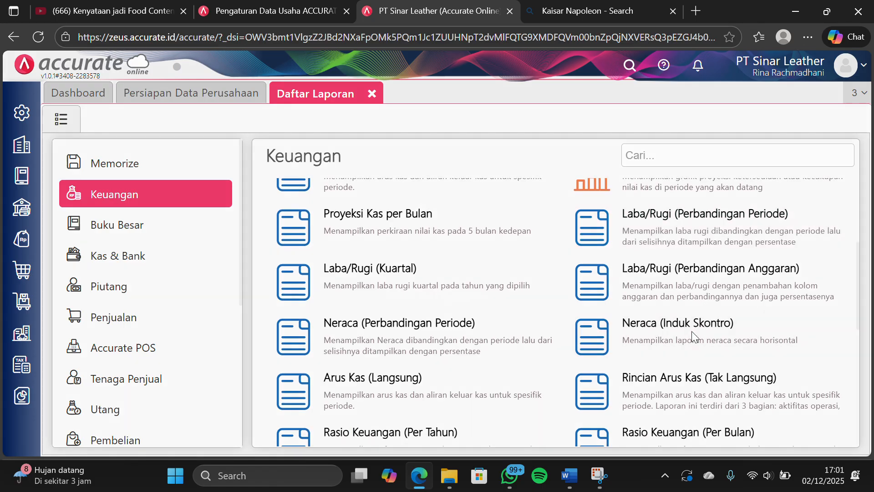
pyautogui.click(692, 337)
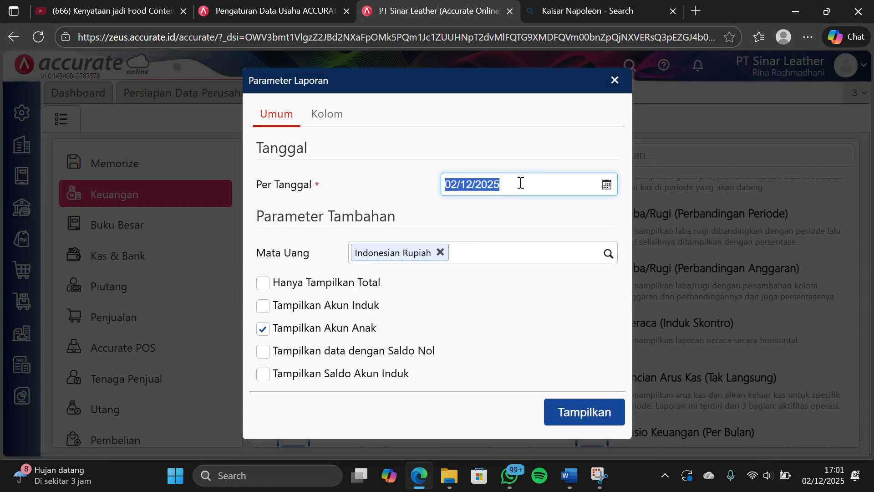
pyautogui.write('31/')
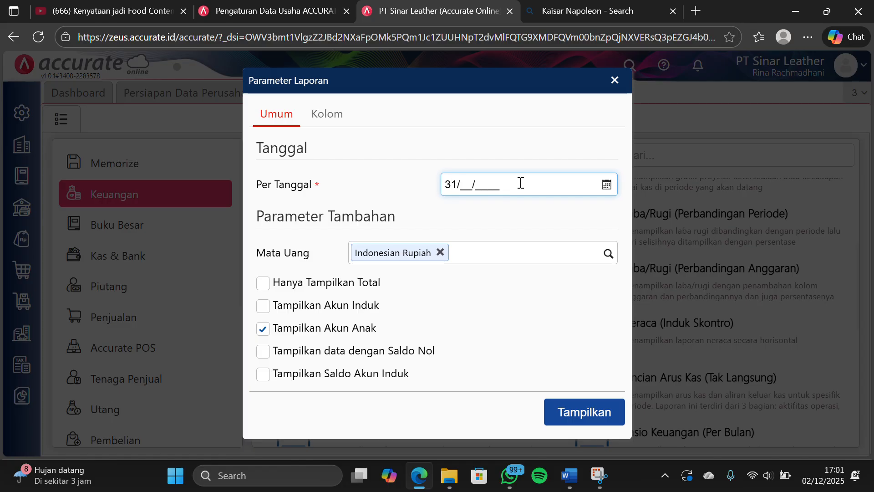
pyautogui.write('01/2024')
pyautogui.click(570, 418)
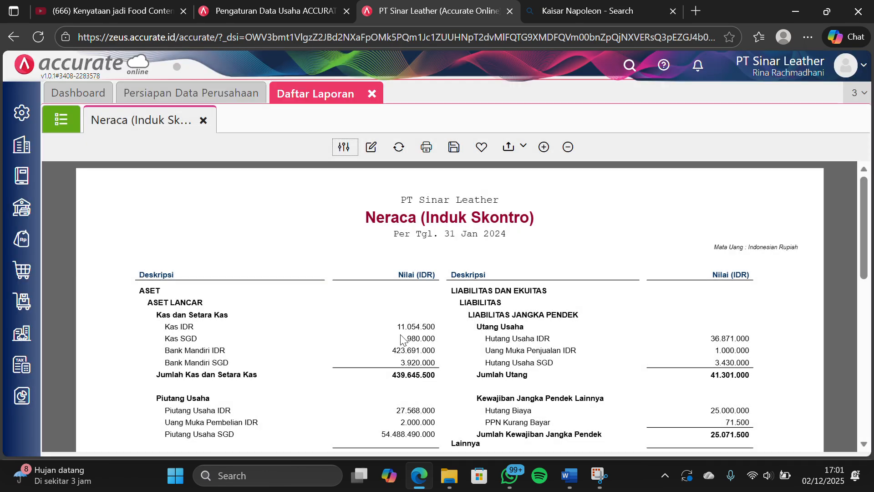
pyautogui.scroll(-5, 405, 337)
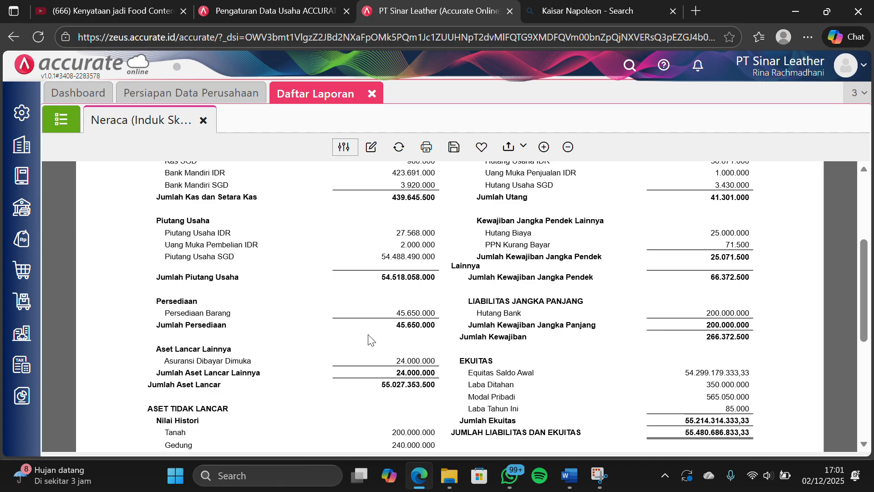
pyautogui.scroll(-1, 236, 341)
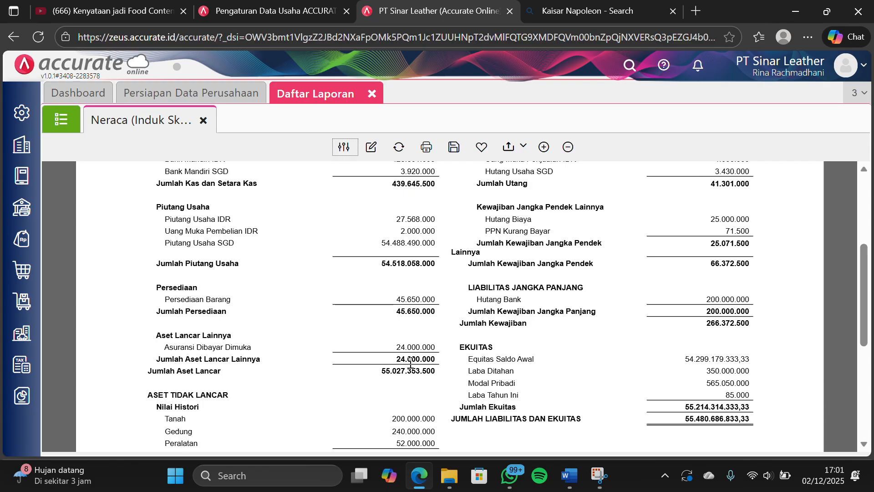
pyautogui.click(372, 94)
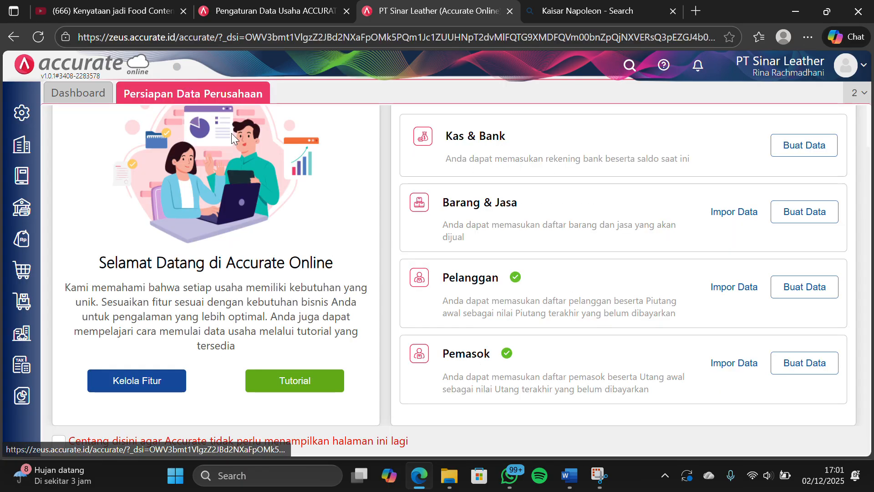
# Start a new Jurnal Umum entry from Buku Besar dated 31/01/2024
pyautogui.click(16, 191)
pyautogui.click(102, 324)
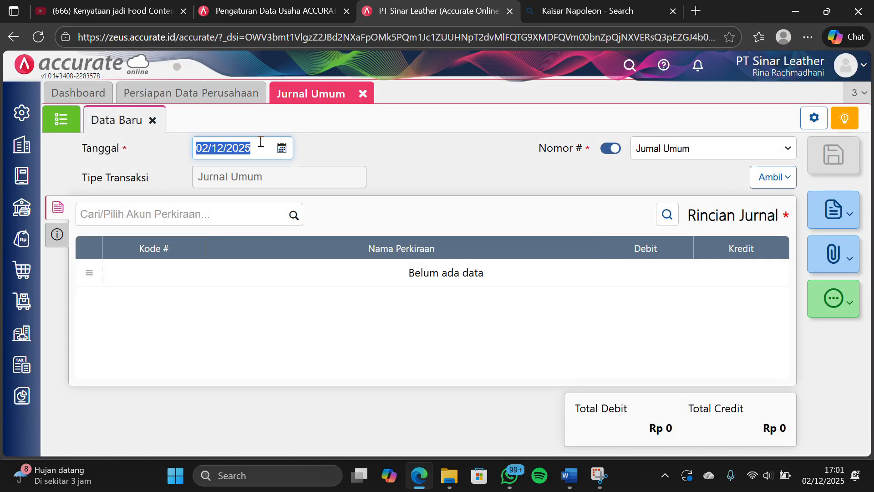
pyautogui.write('31/01/')
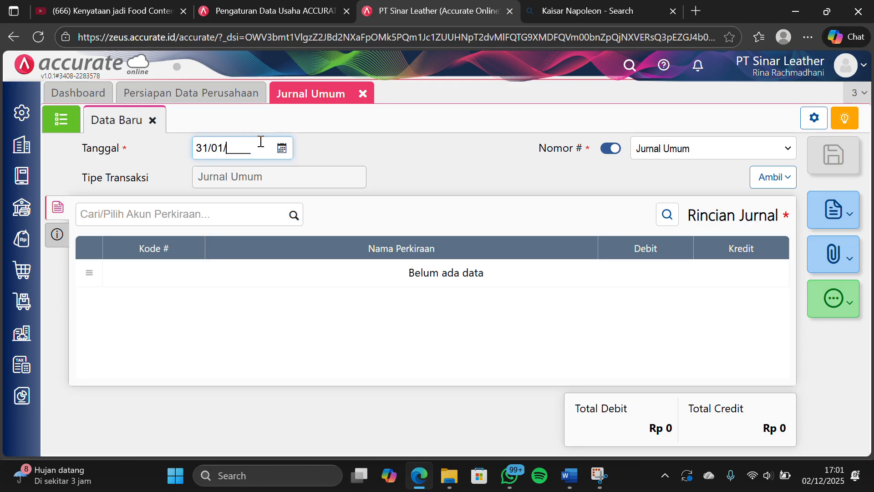
pyautogui.write('2024')
# Find the Beban Asuransi account and add it to the journal as a debit of Rp 2.000.000
pyautogui.click(293, 215)
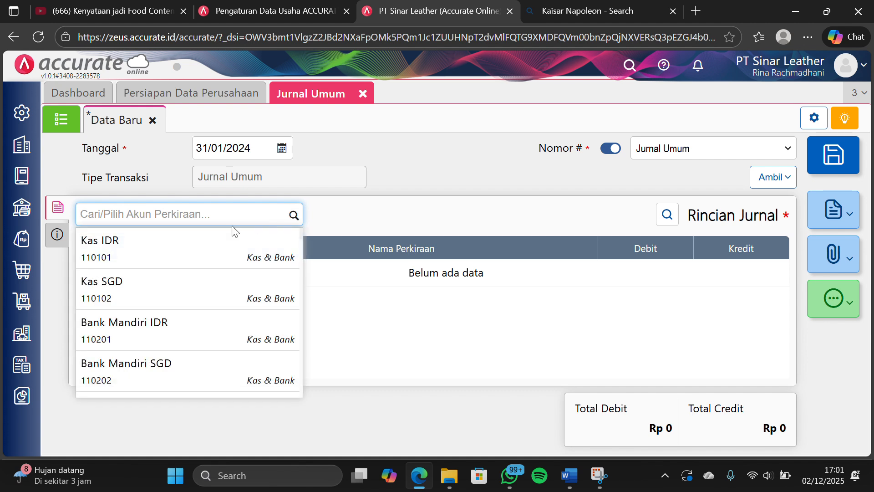
pyautogui.write('beba')
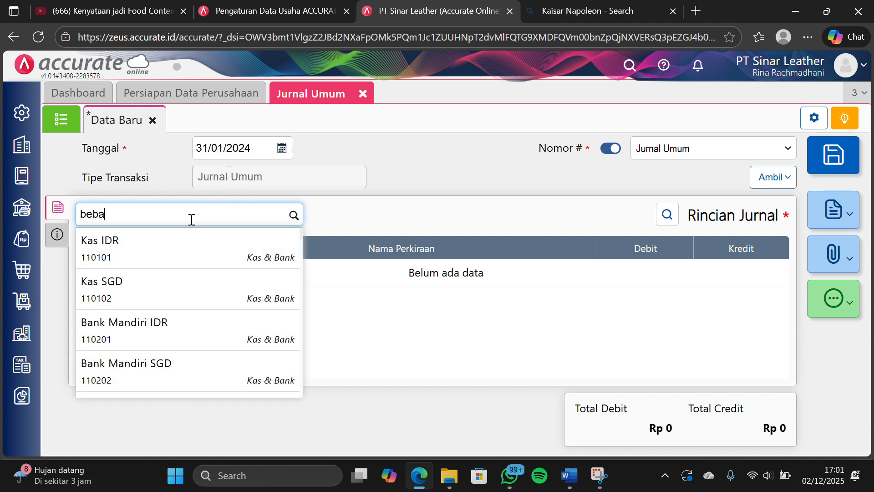
pyautogui.write('n as')
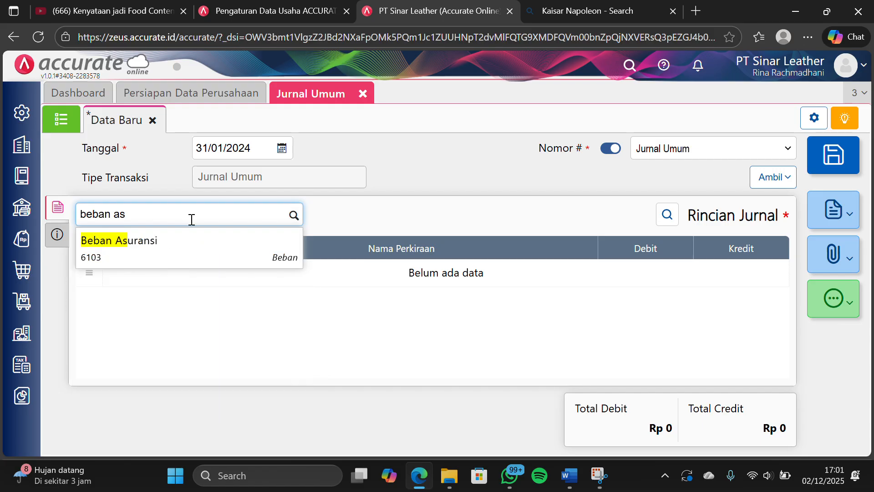
pyautogui.click(202, 255)
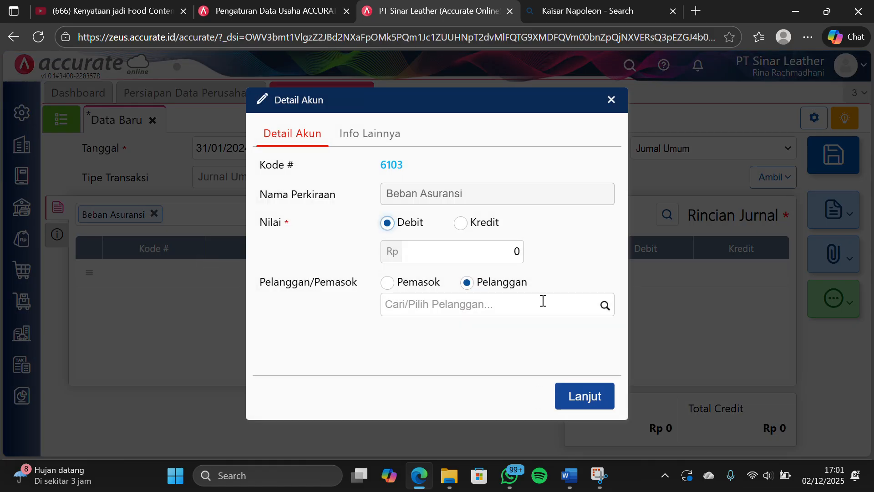
pyautogui.click(484, 251)
pyautogui.write('2.000.0')
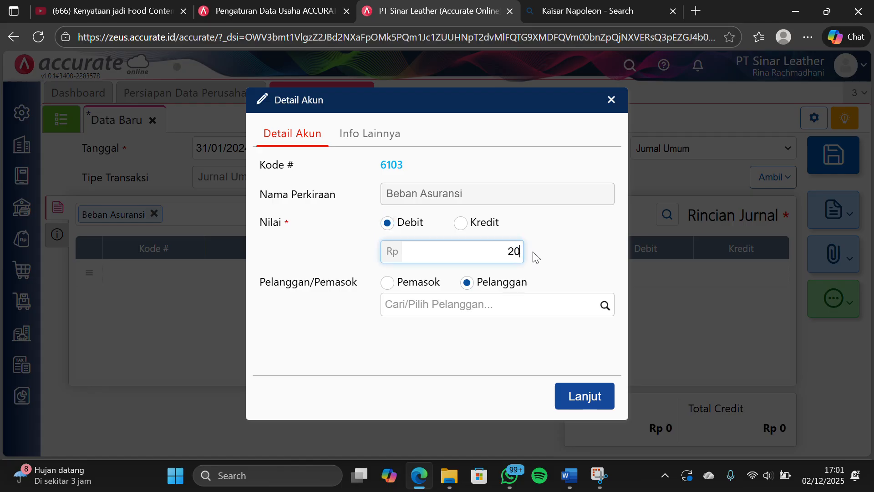
pyautogui.write('00')
pyautogui.click(585, 397)
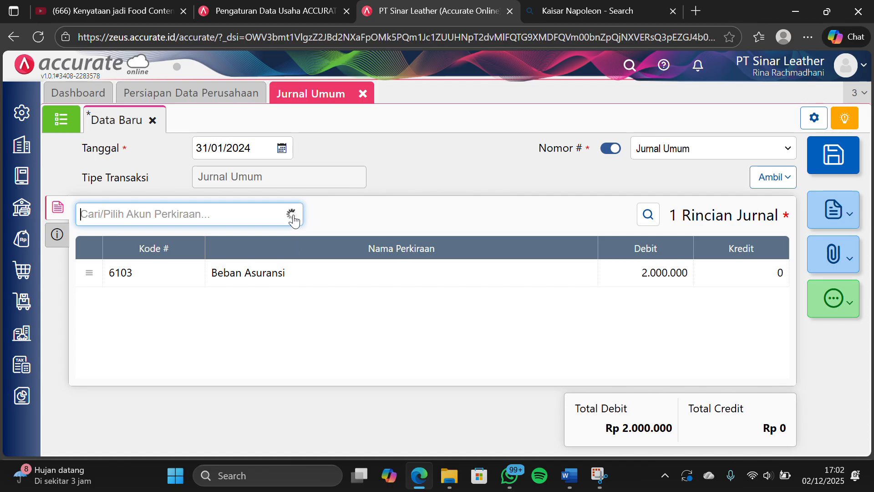
# Find the Asuransi Dibayar Dimuka account, add it as a credit of Rp 2.000.000, and save and close the general journal
pyautogui.click(223, 211)
pyautogui.write('as')
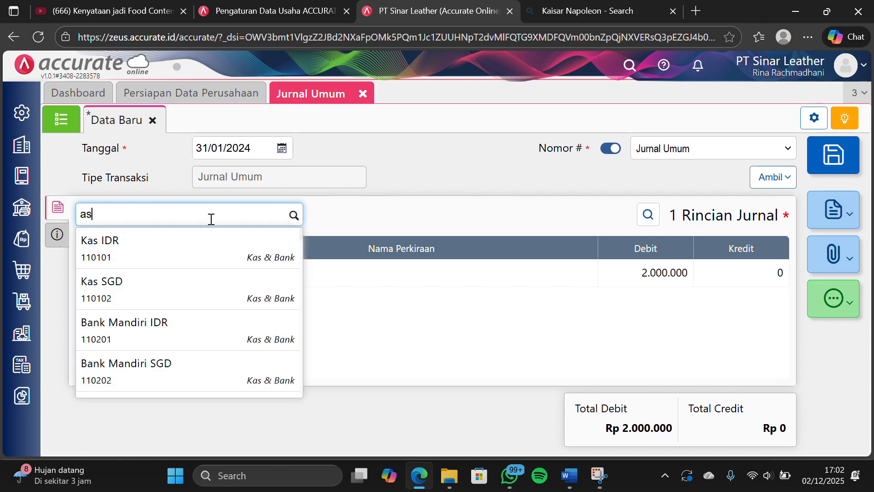
pyautogui.write('unra')
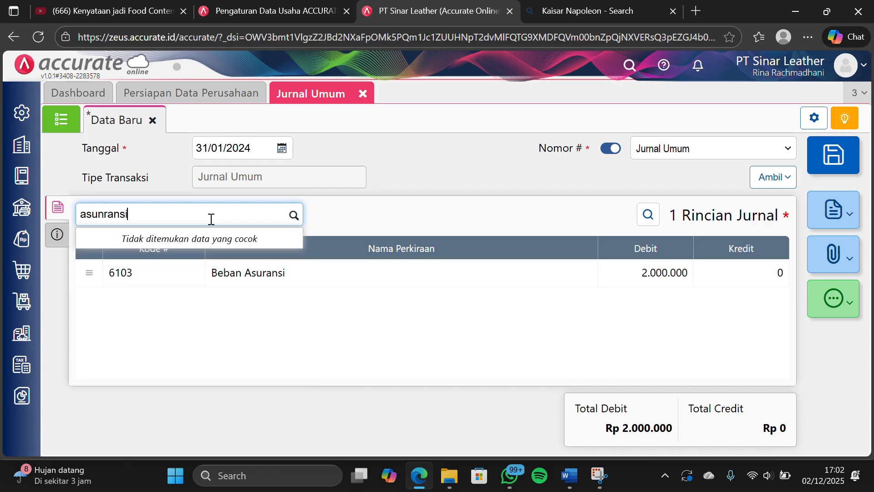
pyautogui.write('nsi')
pyautogui.press('BackSpace')
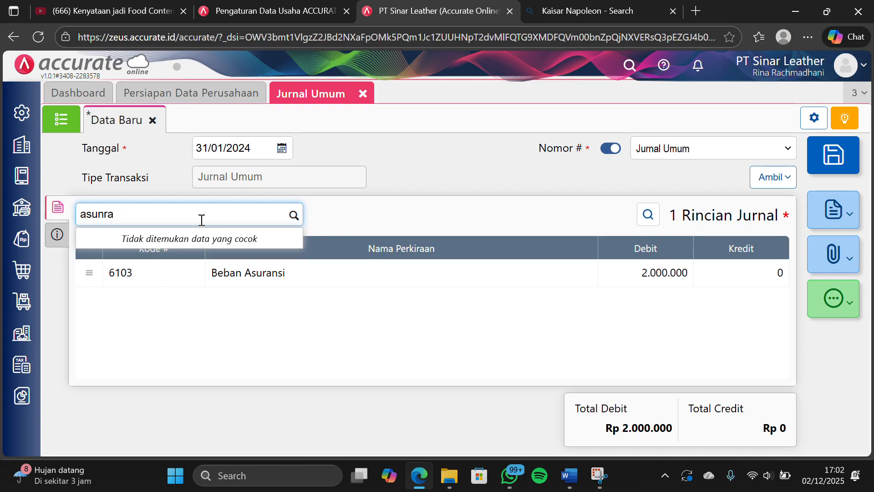
pyautogui.press('BackSpace')
pyautogui.press('BackSpace')
pyautogui.press('BackSpace')
pyautogui.write('r')
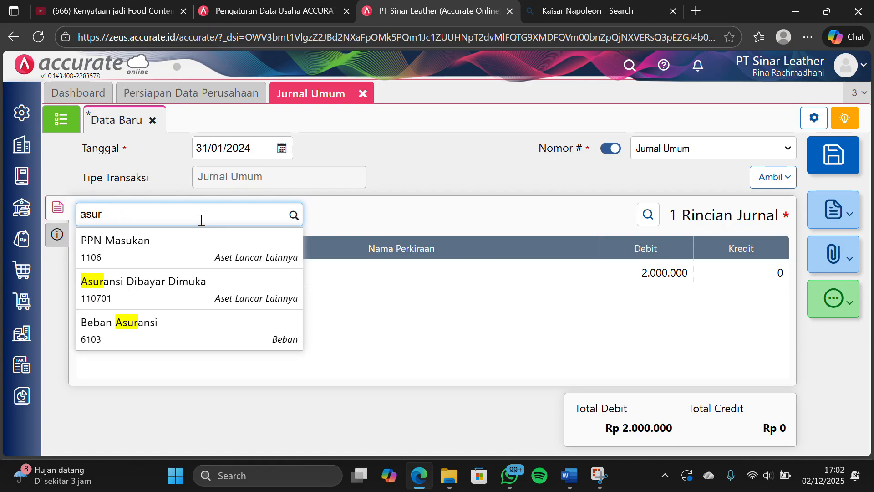
pyautogui.click(194, 280)
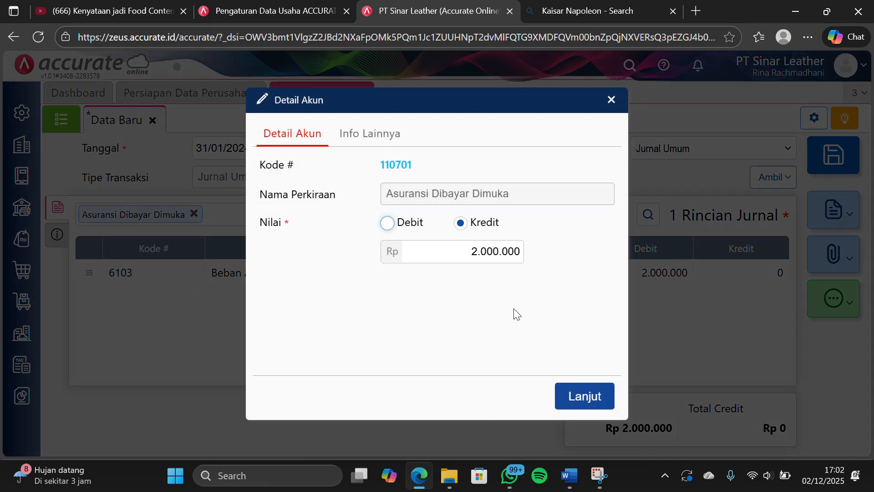
pyautogui.click(570, 396)
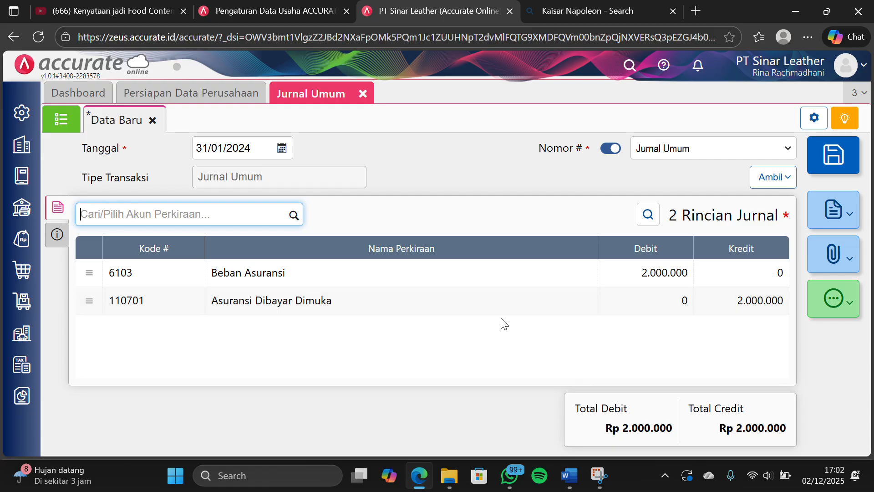
pyautogui.click(842, 155)
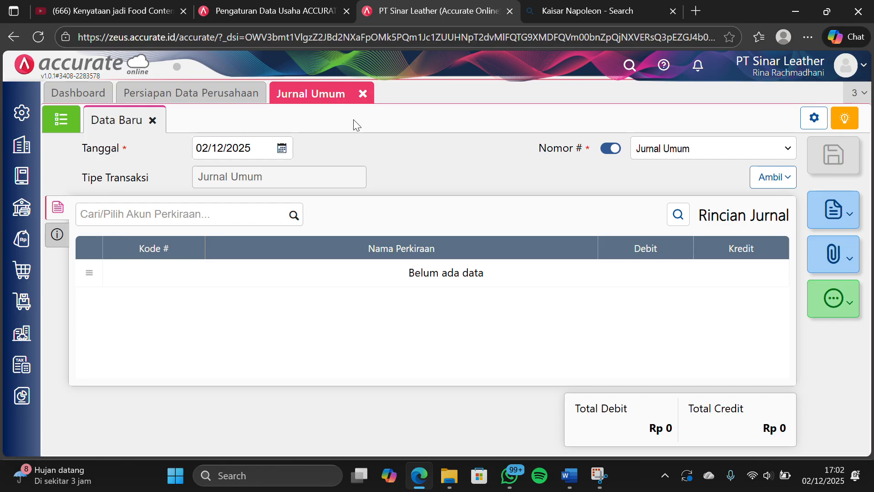
pyautogui.click(362, 93)
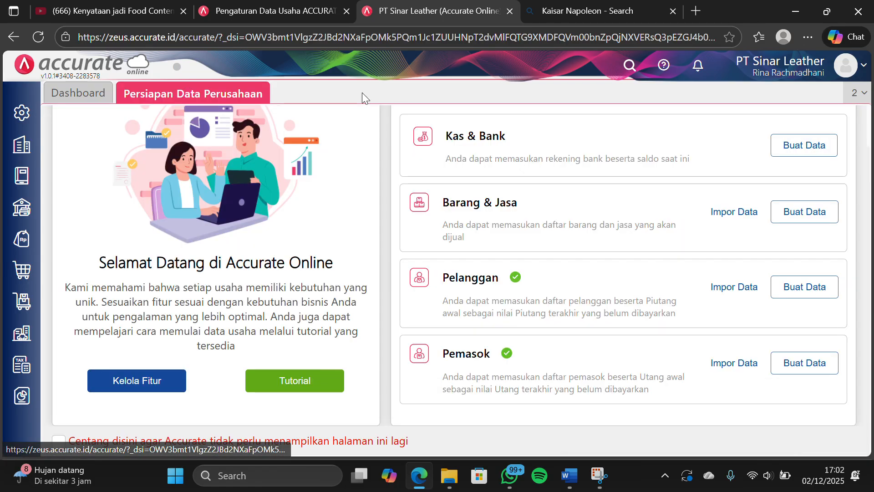
# Start a Proses Akhir Bulan entry from Perusahaan and set its period to Januari 2024
pyautogui.click(27, 154)
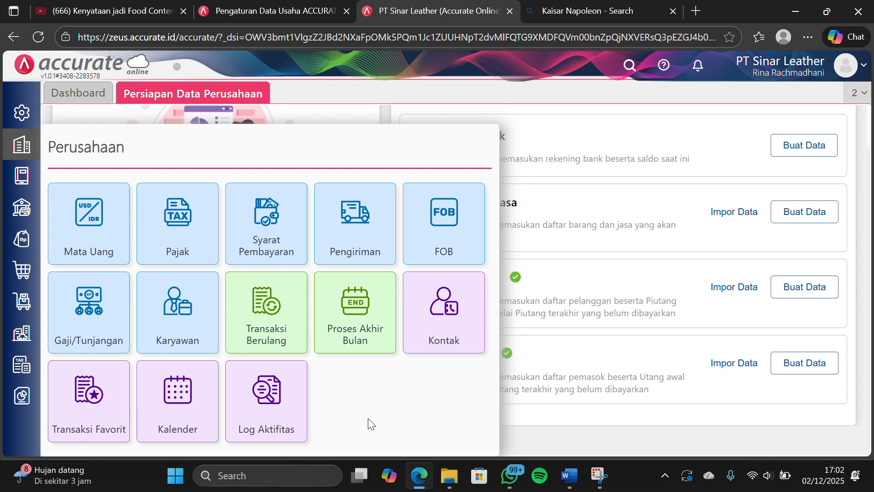
pyautogui.click(362, 323)
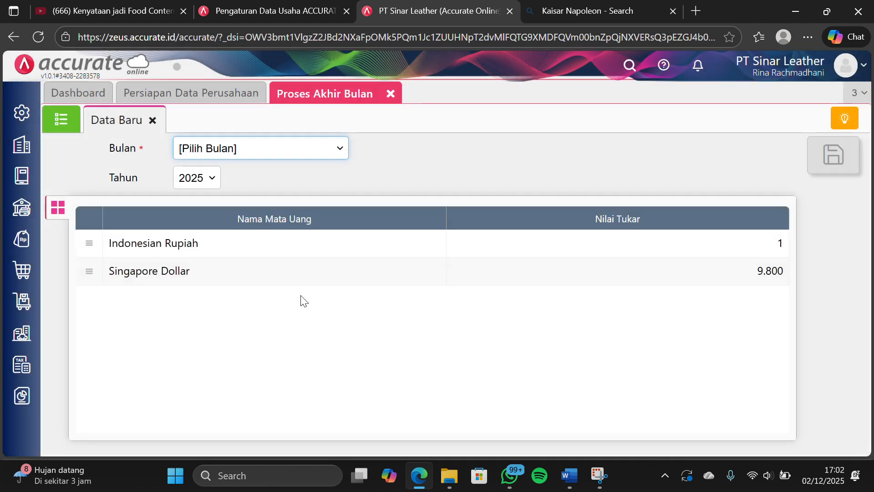
pyautogui.click(340, 149)
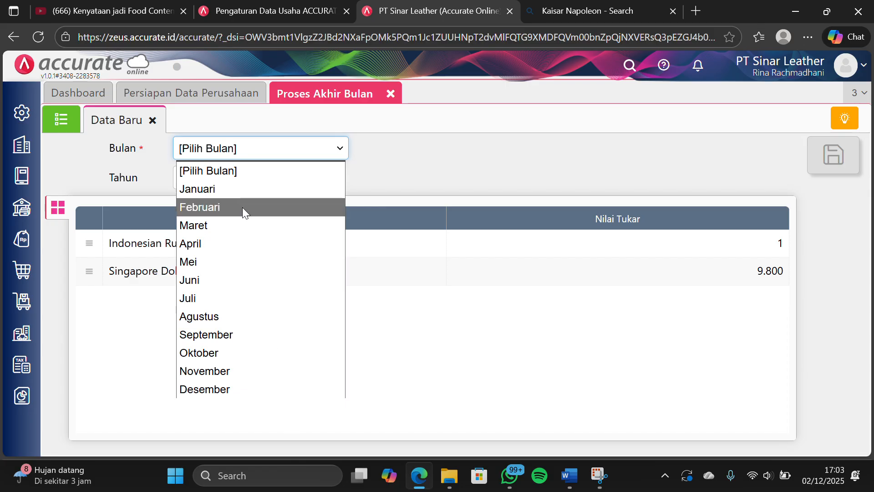
pyautogui.click(236, 192)
pyautogui.click(210, 180)
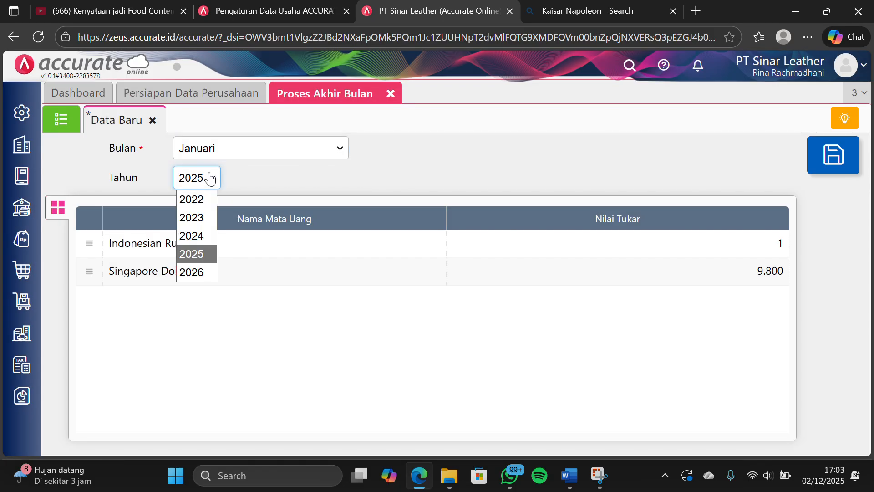
pyautogui.click(207, 234)
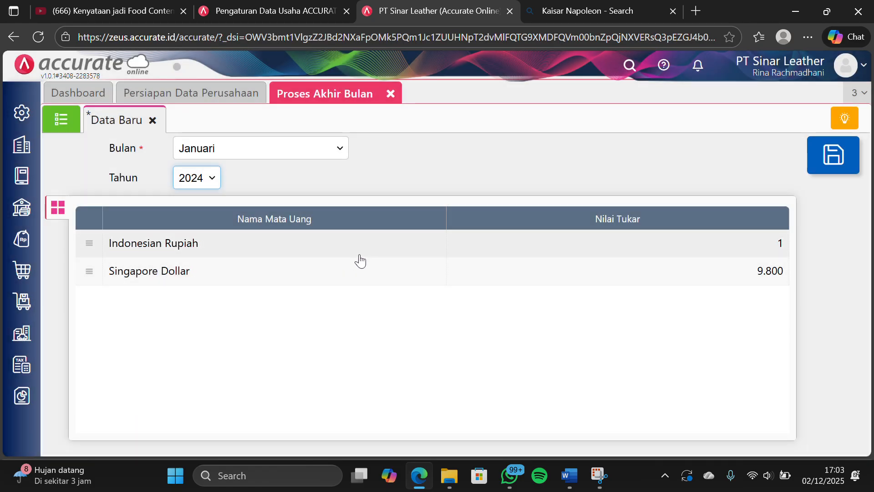
# Set the Singapore Dollar exchange rate to Rp 12.000, and save and close the month-end process
pyautogui.doubleClick(371, 268)
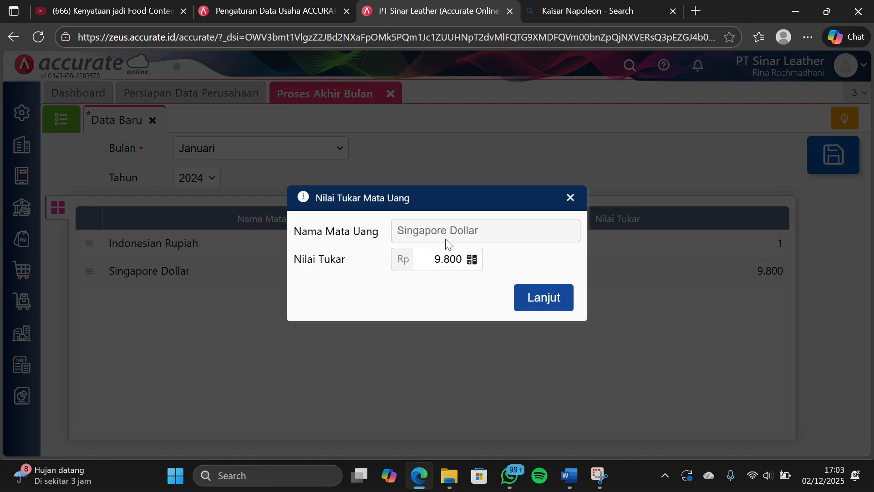
pyautogui.moveTo(422, 259); pyautogui.dragTo(463, 263)
pyautogui.press('BackSpace')
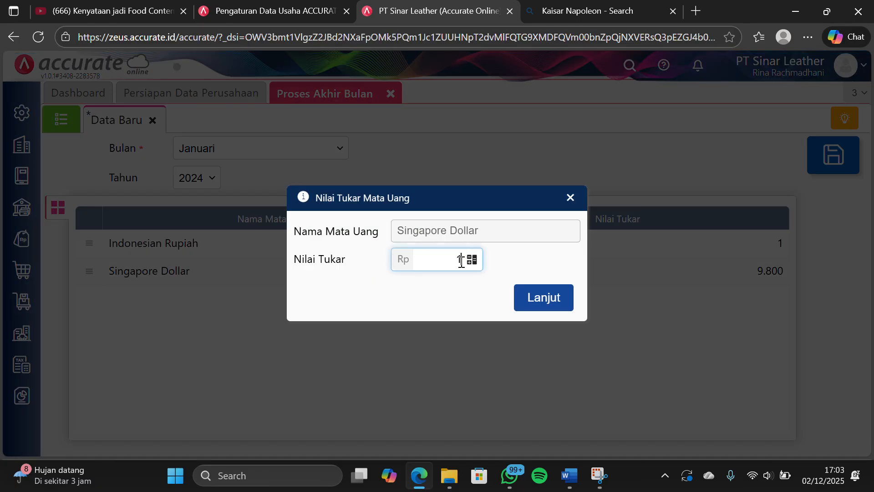
pyautogui.write('12.000')
pyautogui.click(542, 304)
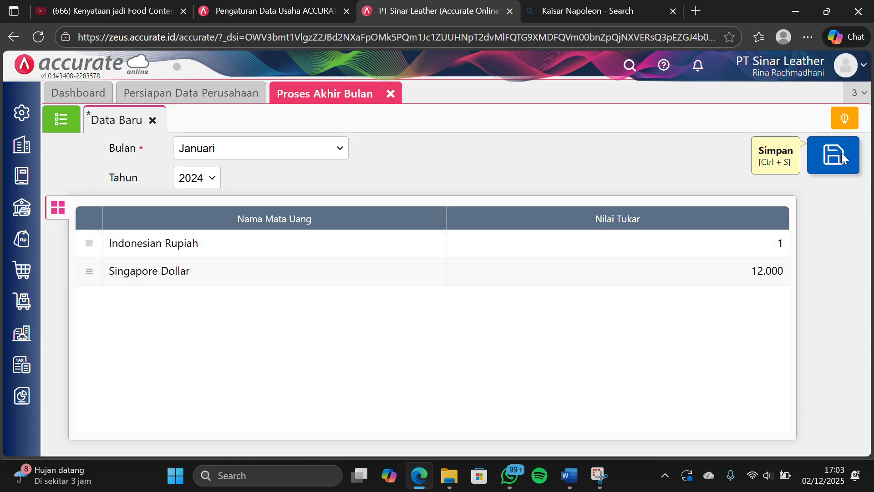
pyautogui.click(842, 158)
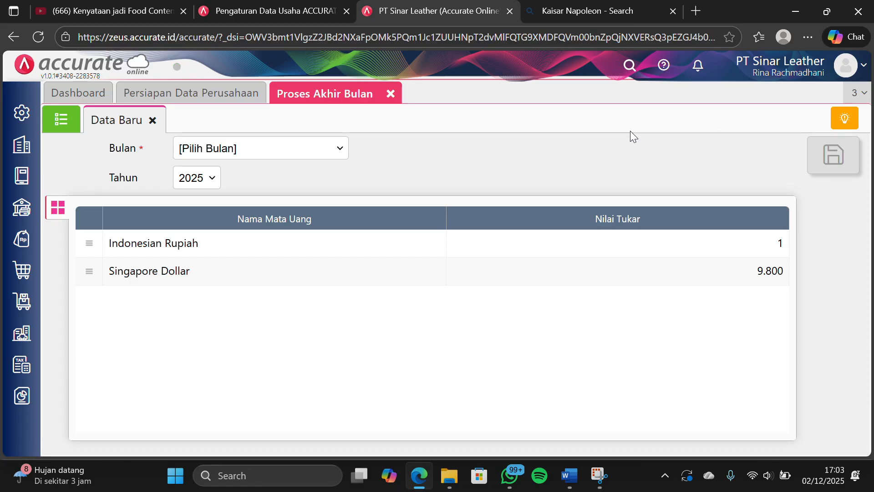
pyautogui.click(390, 94)
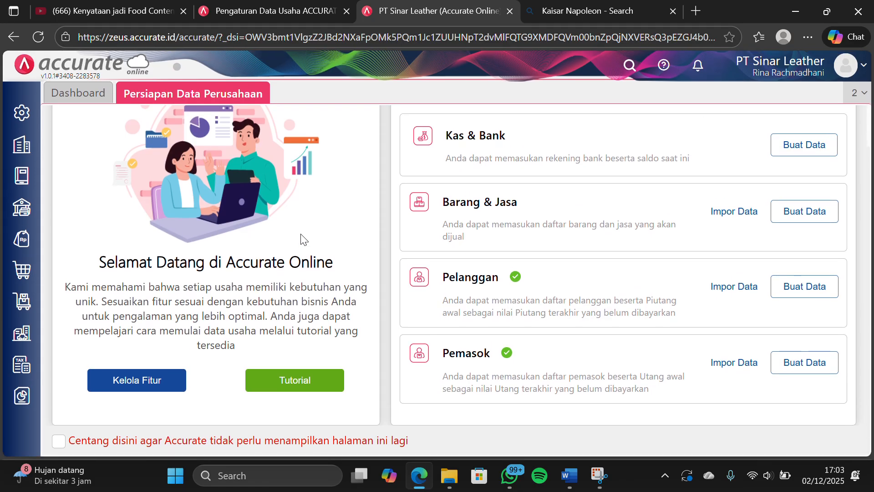
# Display the Neraca (Induk Skontro) report as of 31/01/2024, review its asset, liability and equity balances, and close it
pyautogui.click(24, 399)
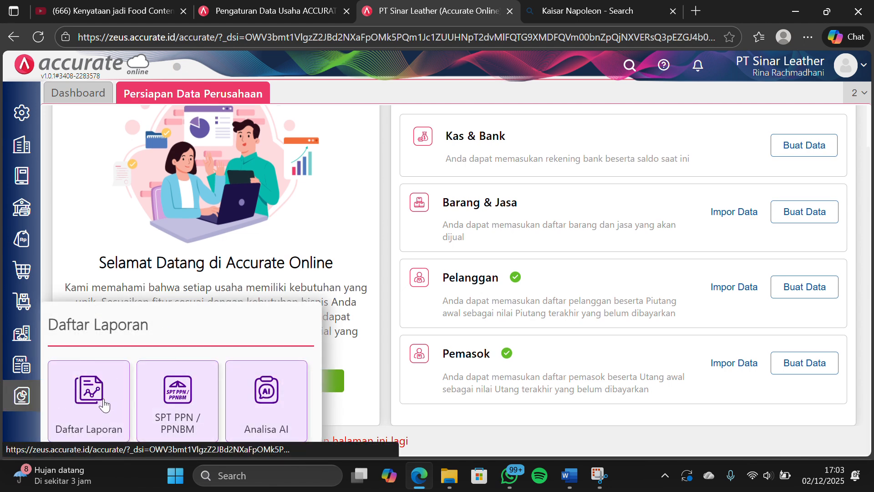
pyautogui.click(103, 404)
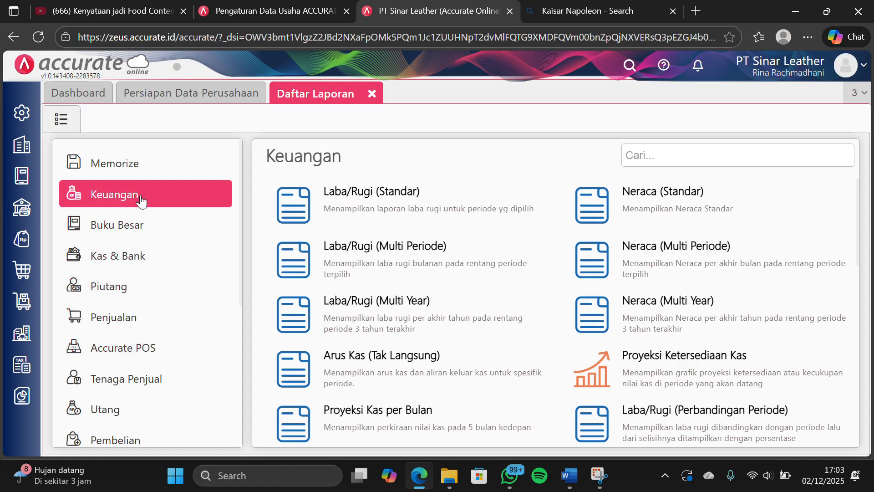
pyautogui.scroll(-2, 670, 359)
pyautogui.scroll(-1, 670, 359)
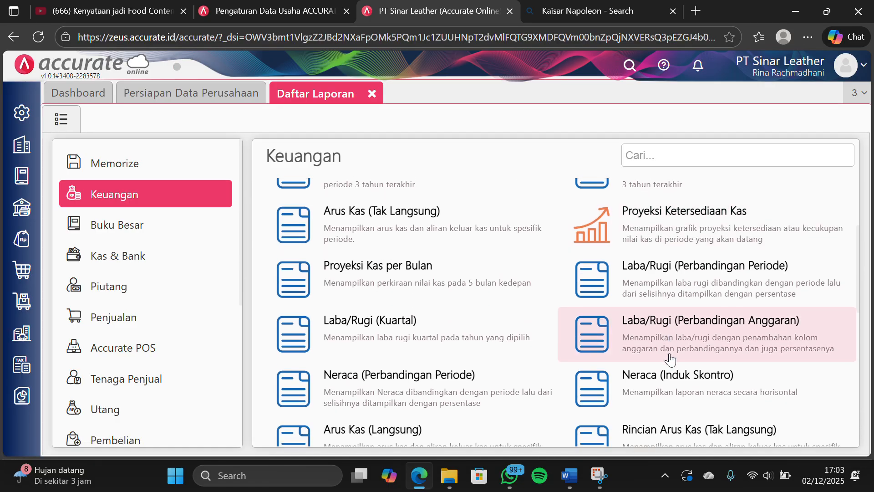
pyautogui.click(635, 346)
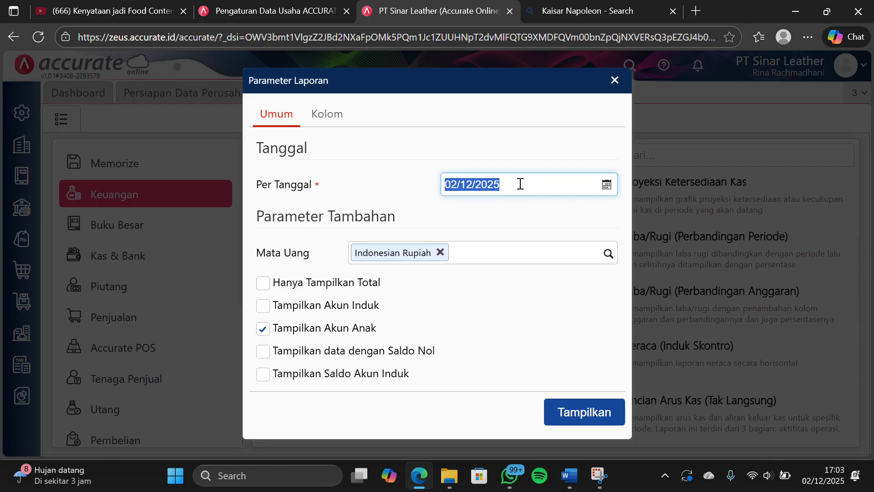
pyautogui.write('31/0')
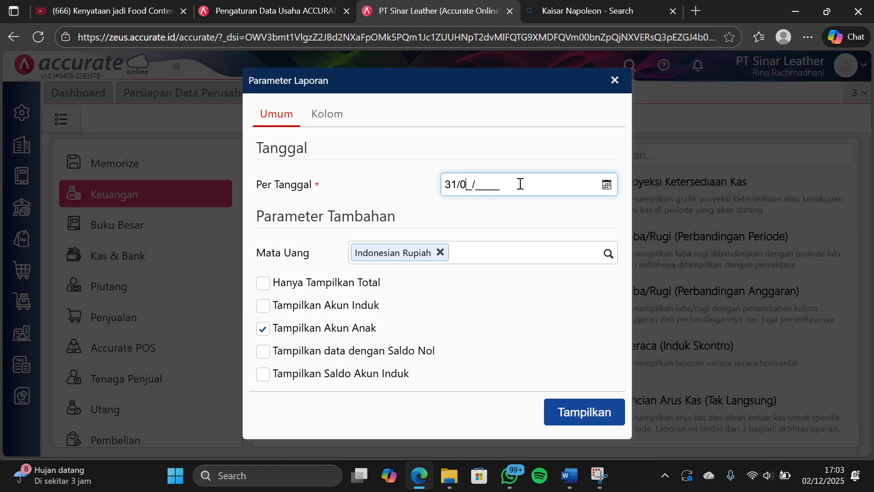
pyautogui.write('1/2024')
pyautogui.click(595, 415)
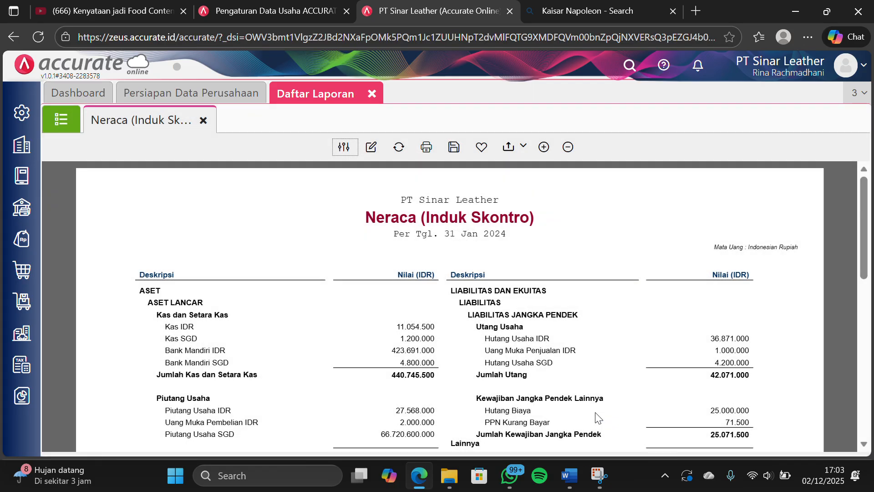
pyautogui.scroll(-6, 596, 417)
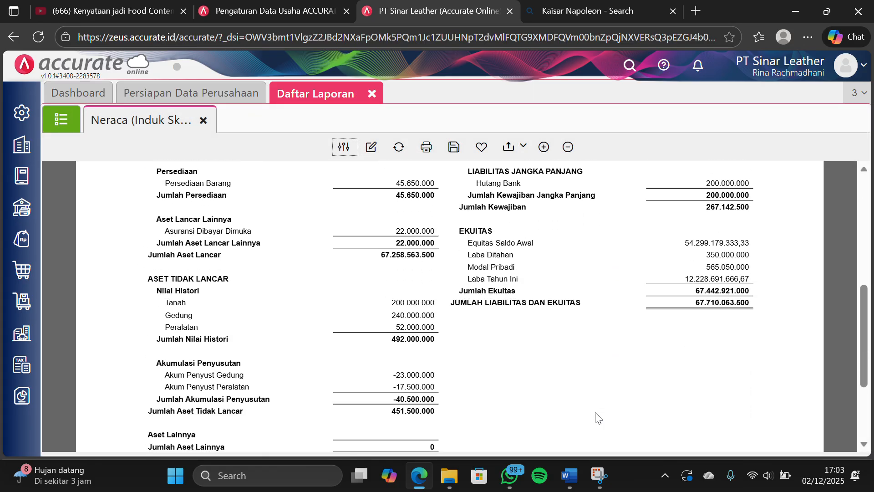
pyautogui.scroll(-2, 598, 417)
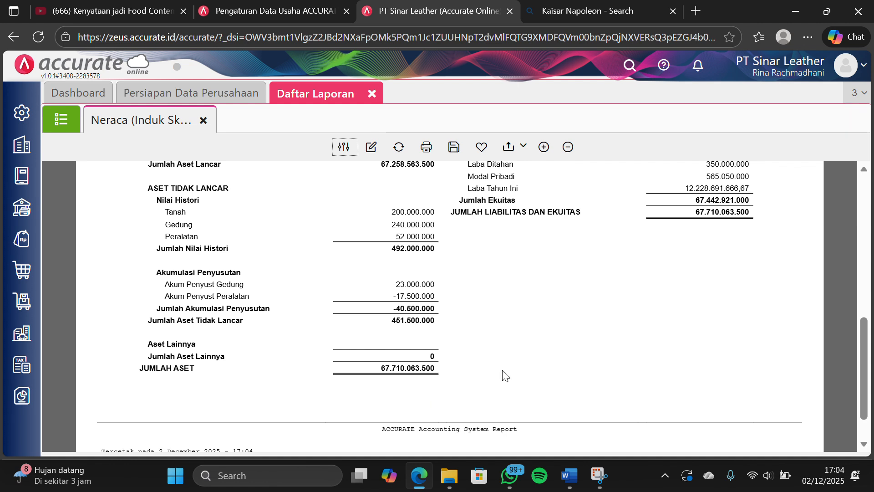
pyautogui.scroll(2, 601, 347)
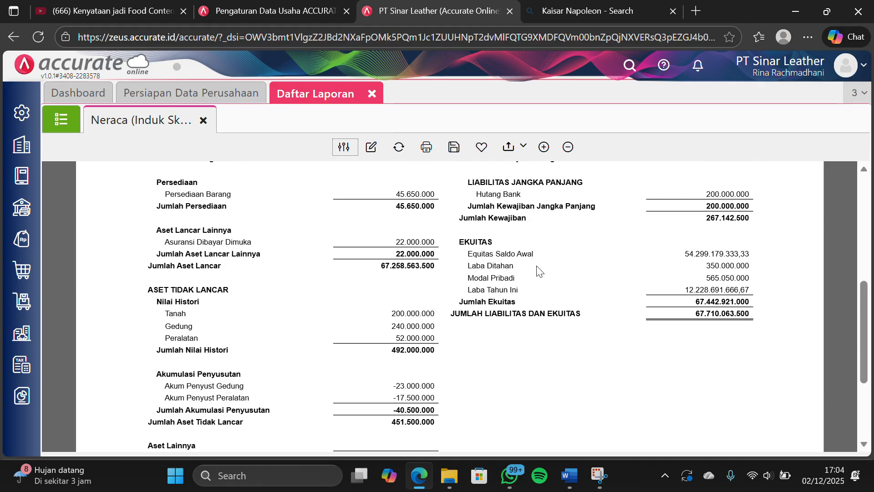
pyautogui.scroll(2, 540, 272)
pyautogui.scroll(2, 367, 196)
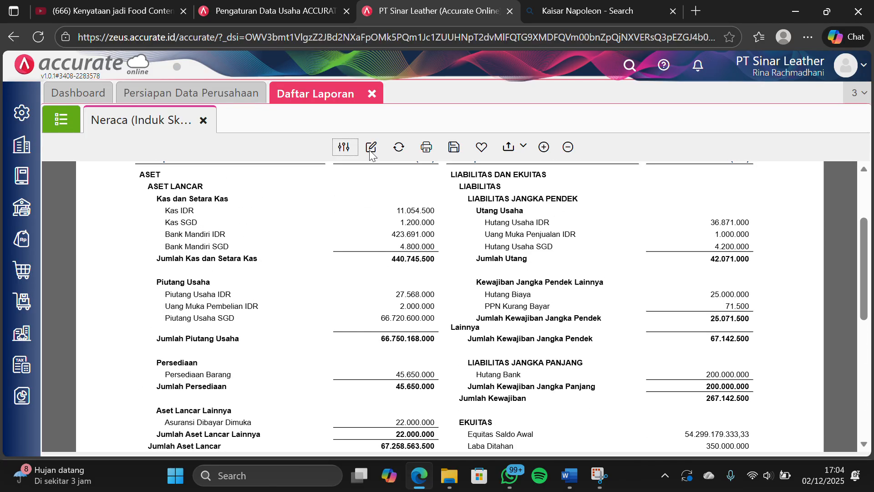
pyautogui.click(374, 93)
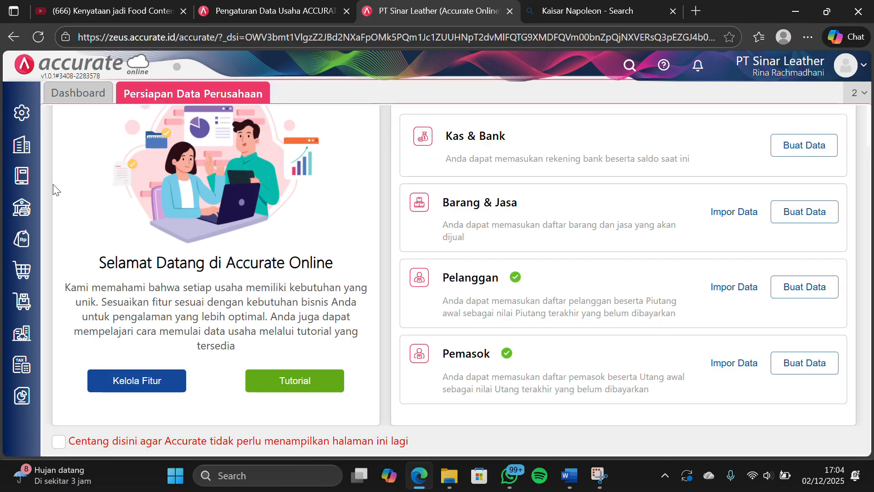
# Open the parameters of the Laba/Rugi (Standar) financial report and set its start date to 31/12/2024
pyautogui.click(25, 397)
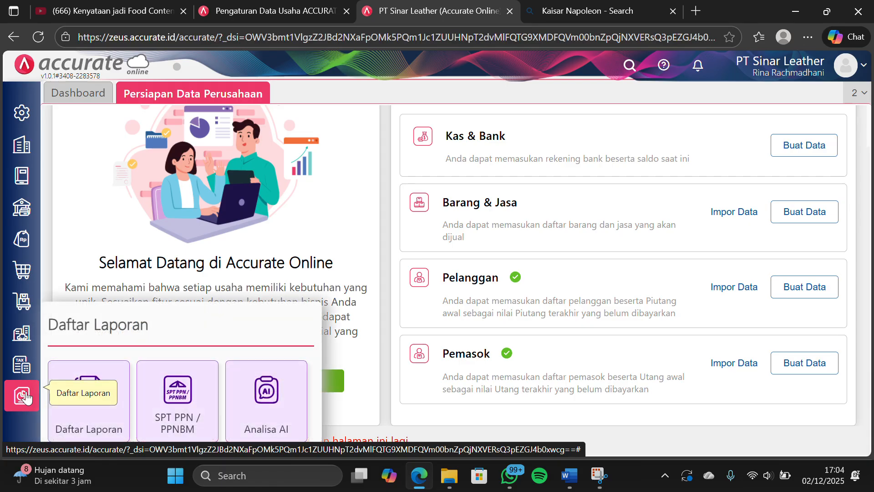
pyautogui.click(89, 407)
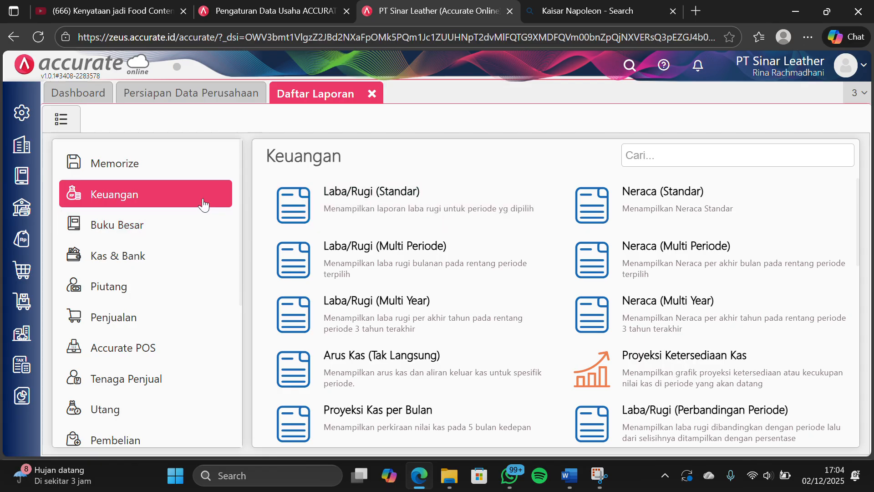
pyautogui.click(365, 207)
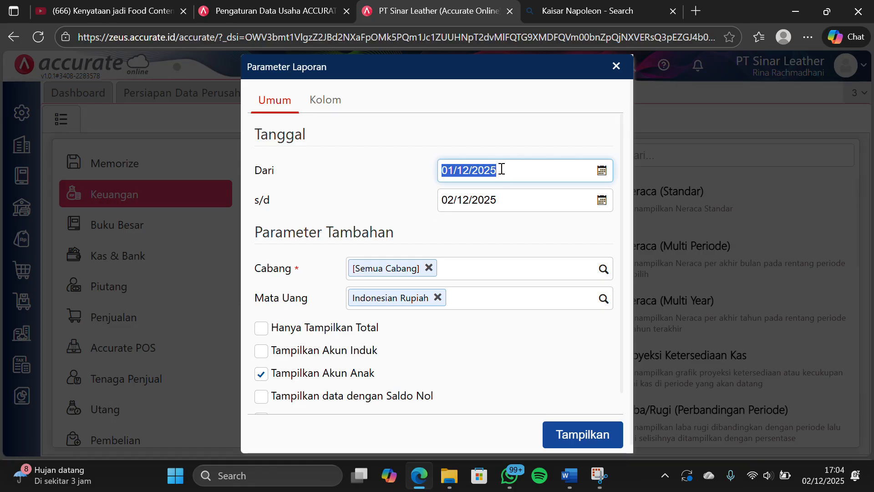
pyautogui.write('3')
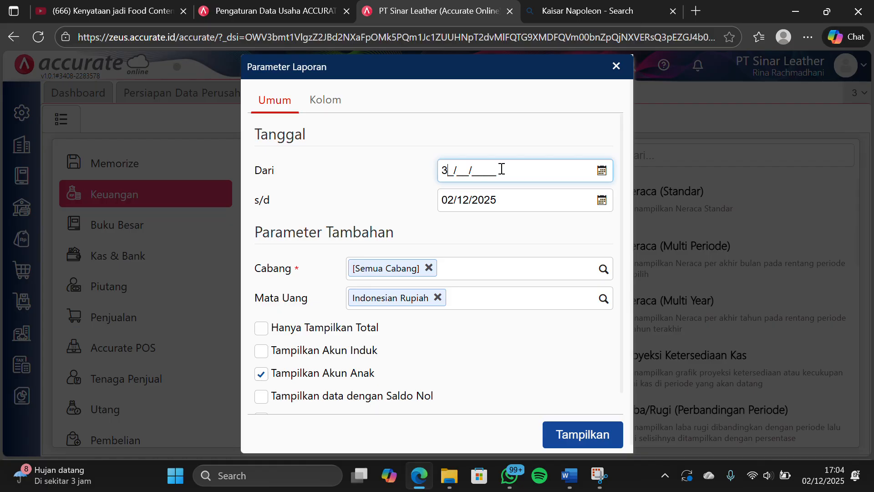
pyautogui.write('1/12/20')
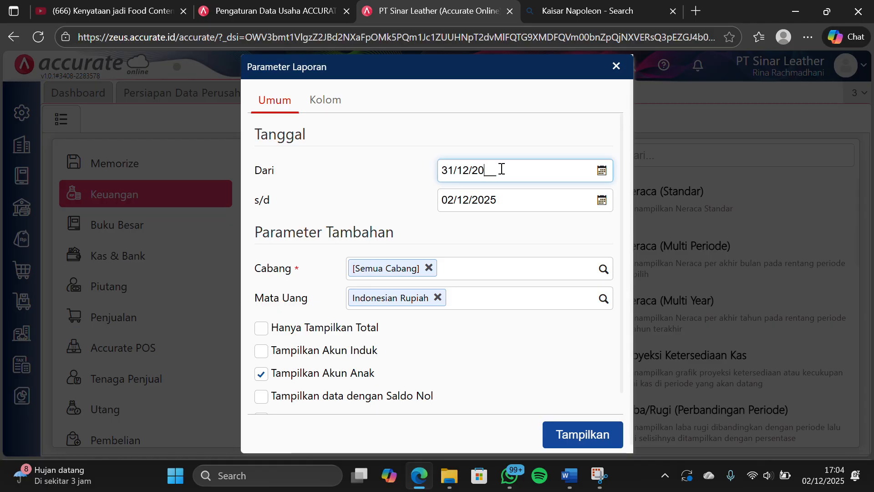
pyautogui.write('24')
# Set the end date of the Laba/Rugi (Standar) report to 31/01/2024
pyautogui.click(501, 197)
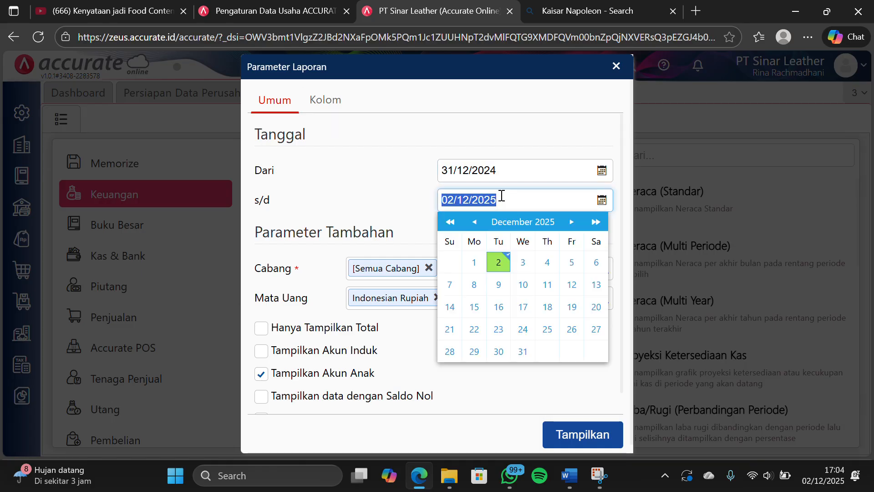
pyautogui.write('1/__/____')
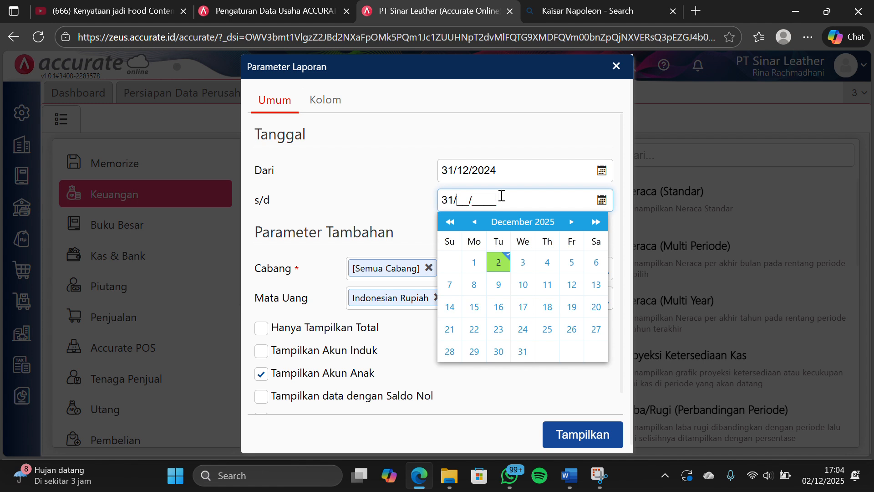
pyautogui.write('1012')
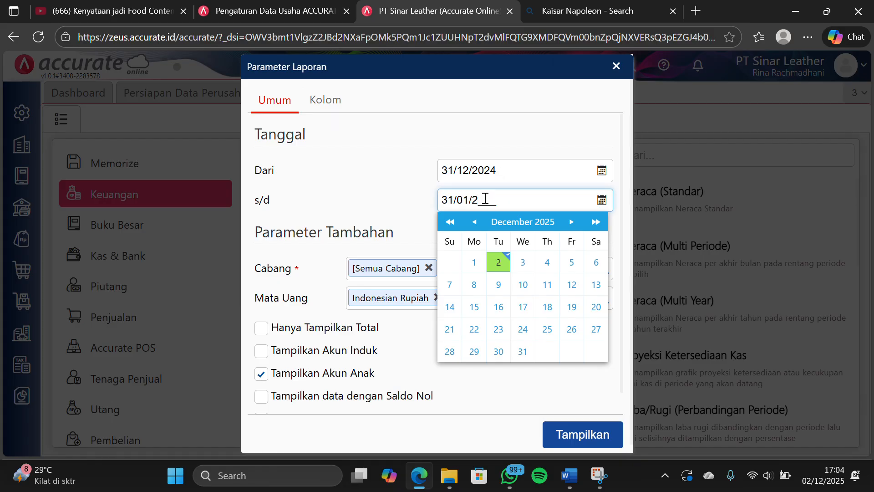
pyautogui.write('024')
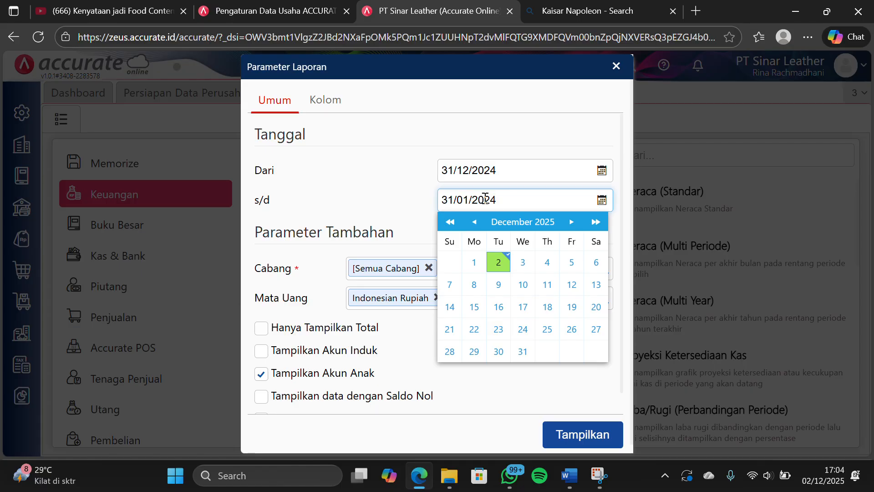
# Correct the report's start date to 31/12/2023 and display the Laba/Rugi (Standar) report
pyautogui.click(504, 166)
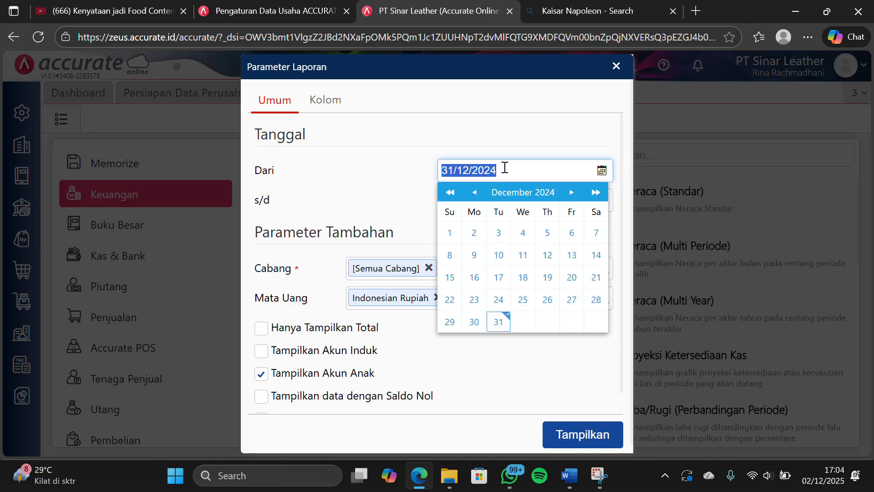
pyautogui.click(509, 173)
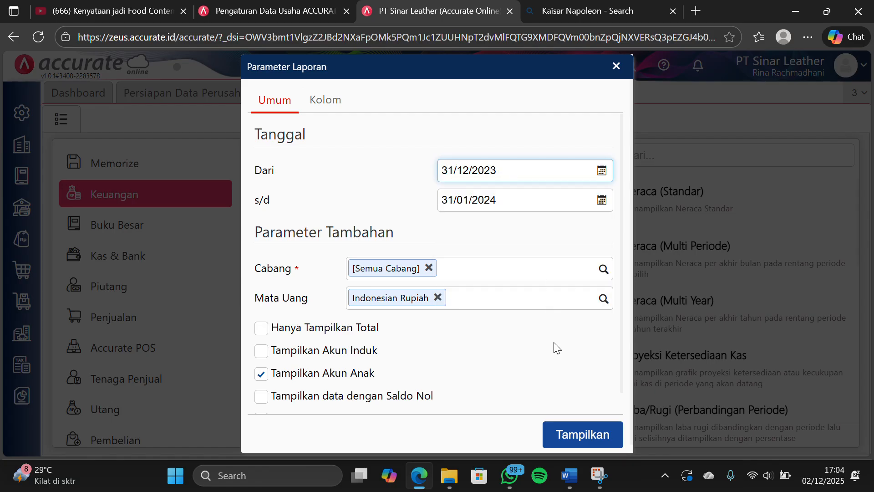
pyautogui.click(579, 436)
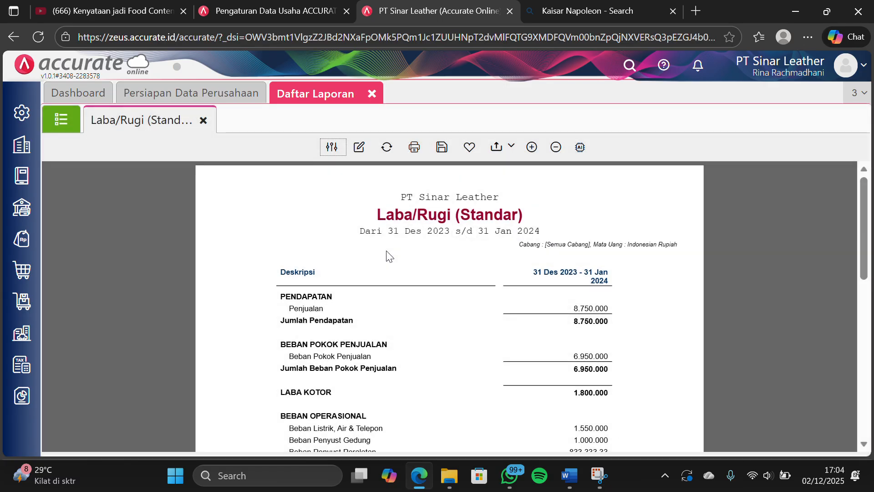
# Review the Laba/Rugi (Standar) report from sales and operating expenses through non-operating items to the net profit
pyautogui.scroll(-10, 386, 254)
pyautogui.scroll(3, 386, 254)
pyautogui.scroll(-2, 387, 255)
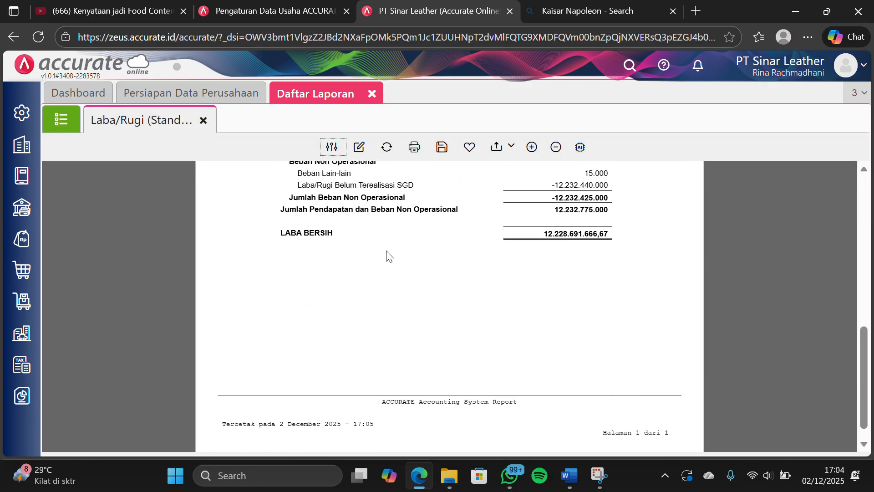
pyautogui.scroll(2, 387, 255)
pyautogui.scroll(-2, 387, 255)
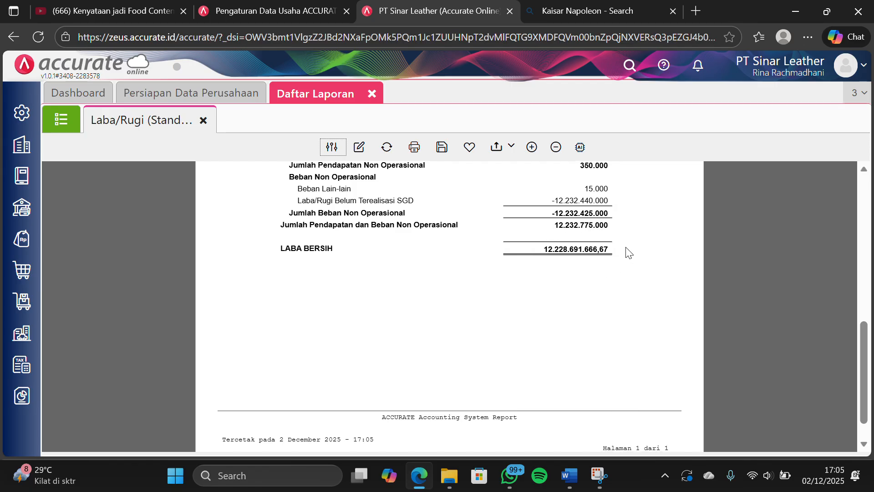
pyautogui.scroll(-1, 624, 250)
pyautogui.scroll(2, 627, 251)
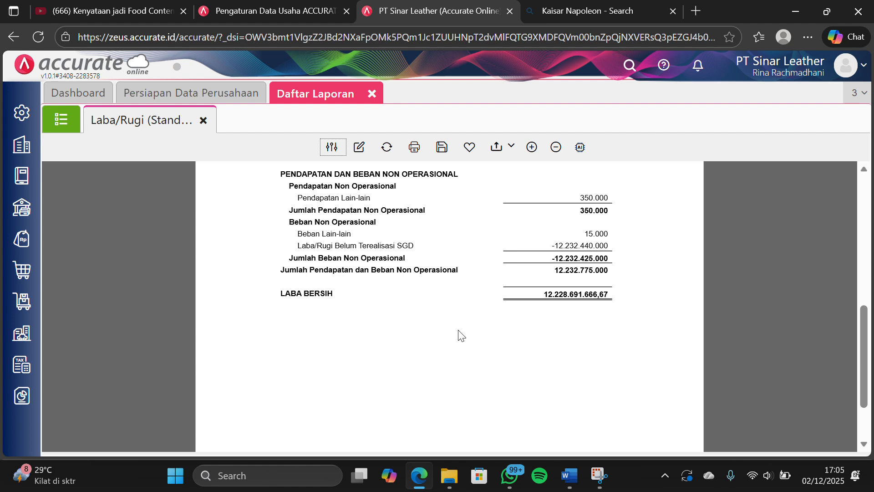
pyautogui.scroll(-1, 440, 334)
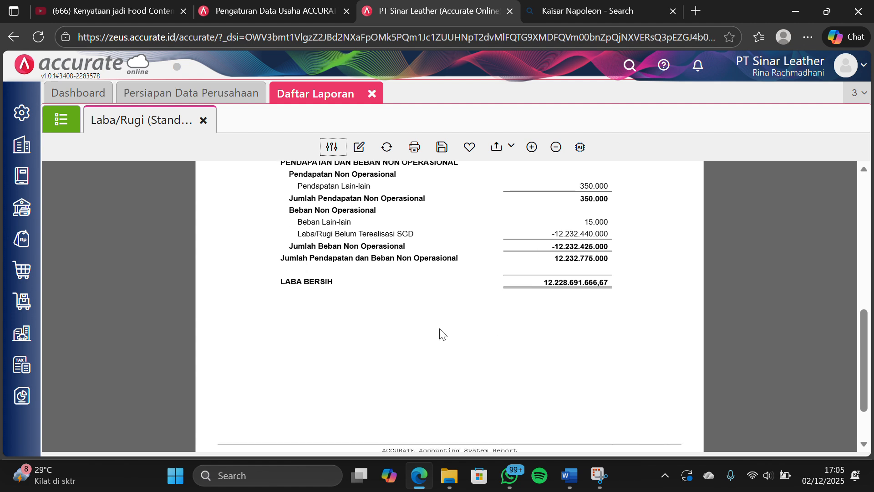